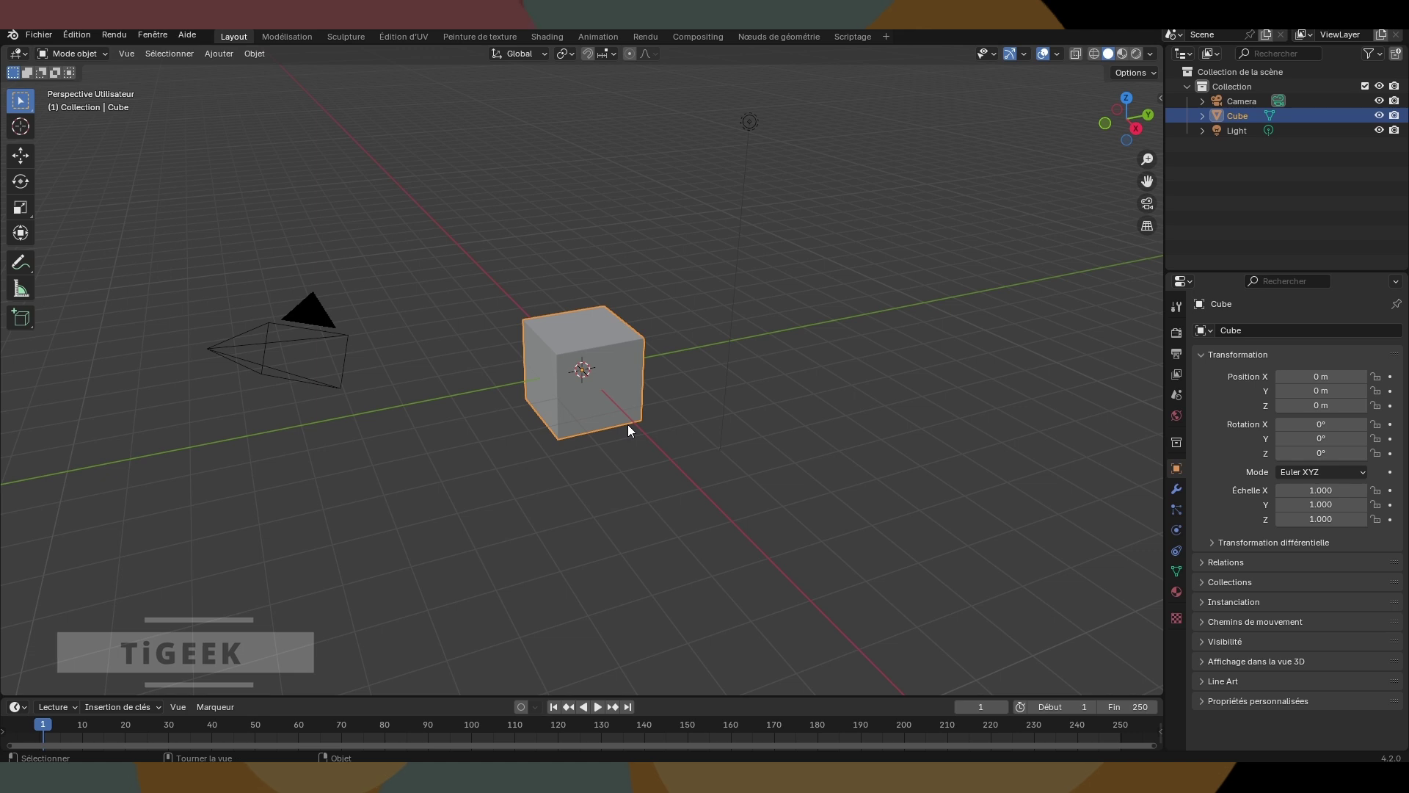
Step: Delete the default cube in both the Blender 4.2 and 4.3 scenes and add a text object in 4.3
key("Delete")
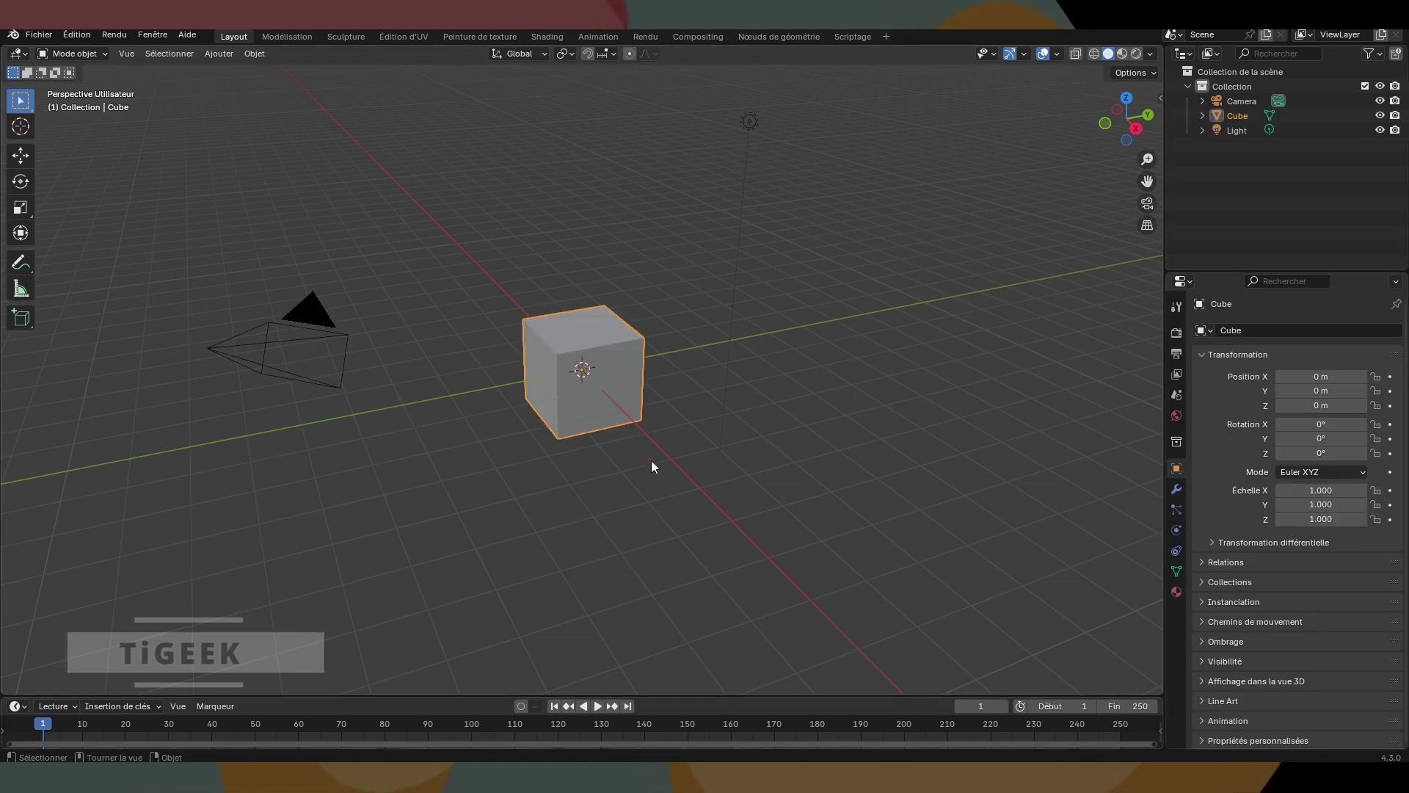
key("Delete")
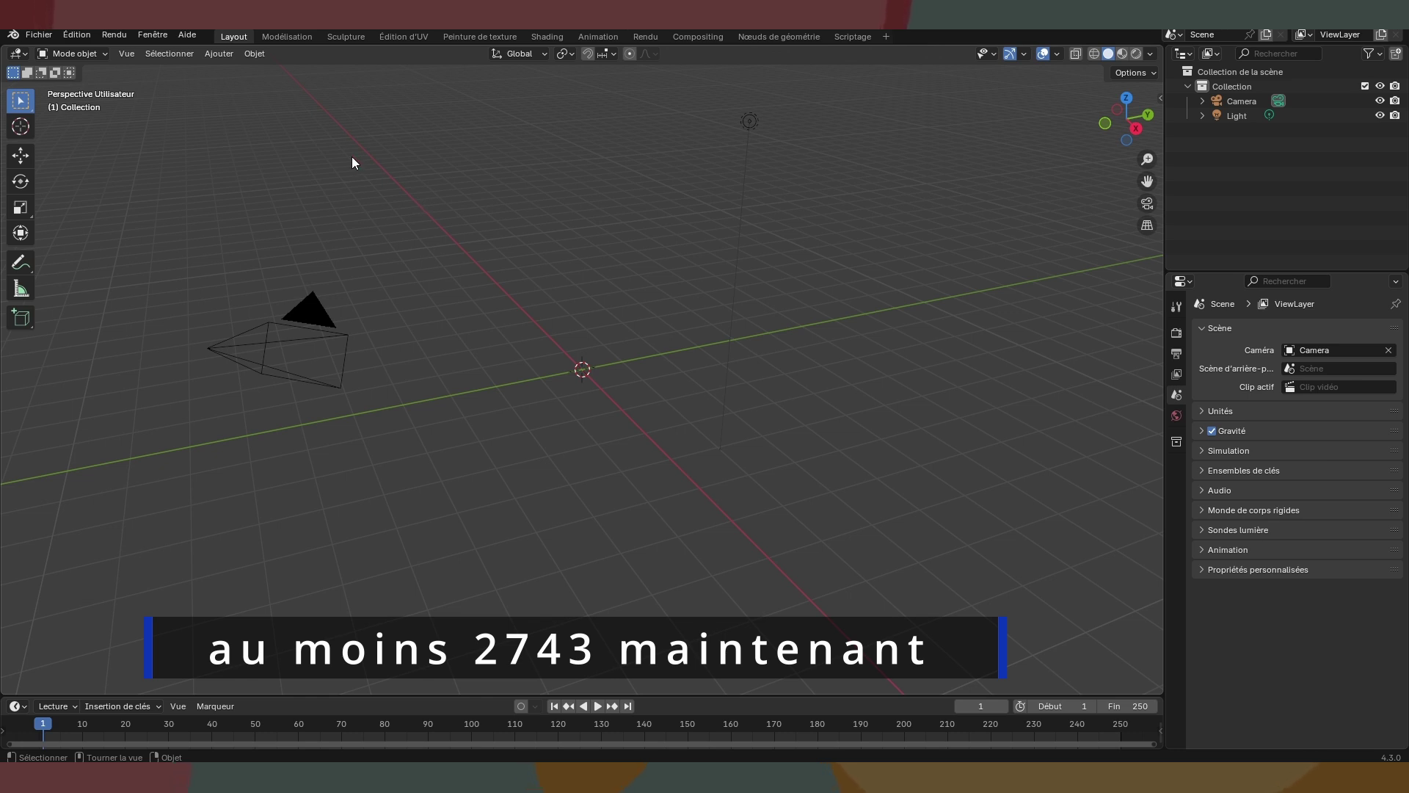
left_click(220, 54)
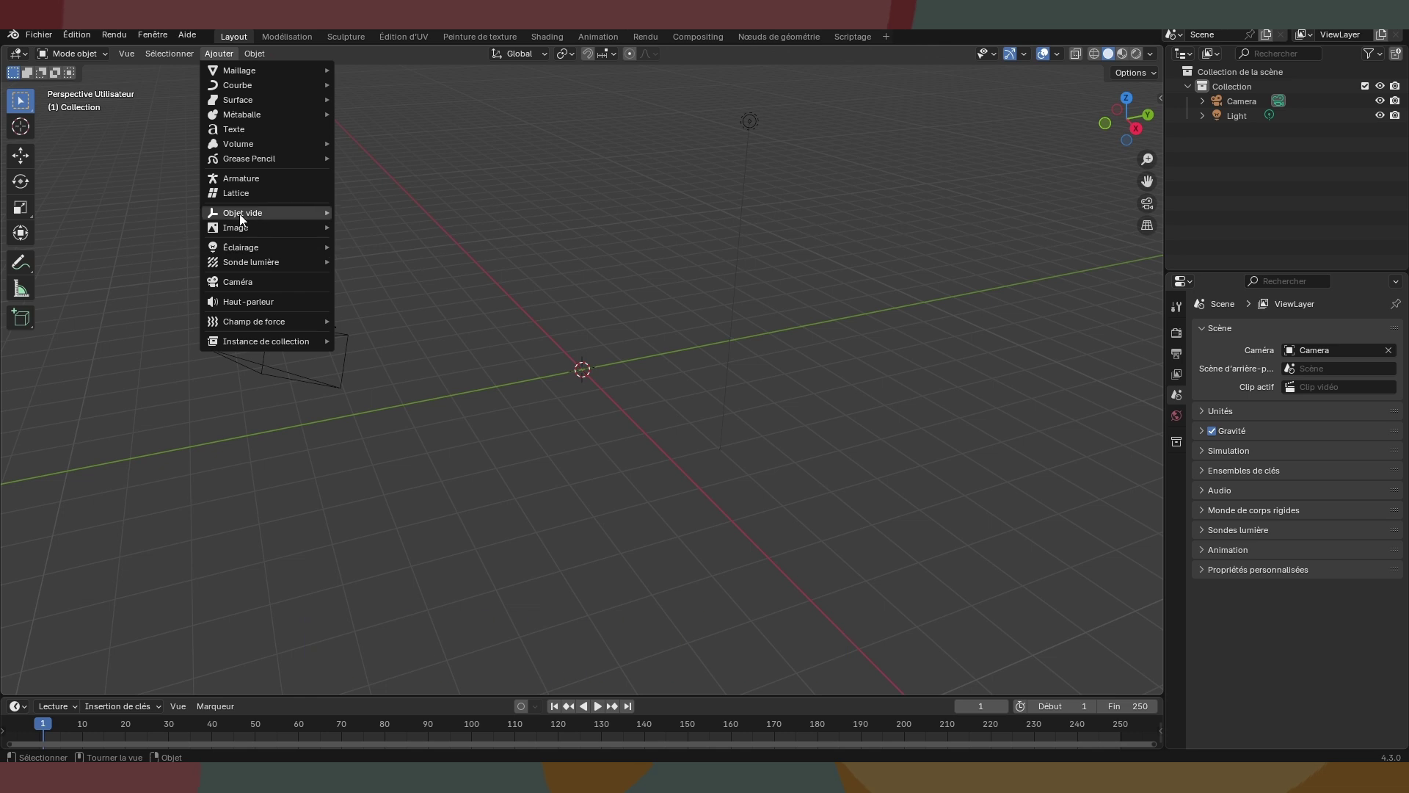
left_click(232, 128)
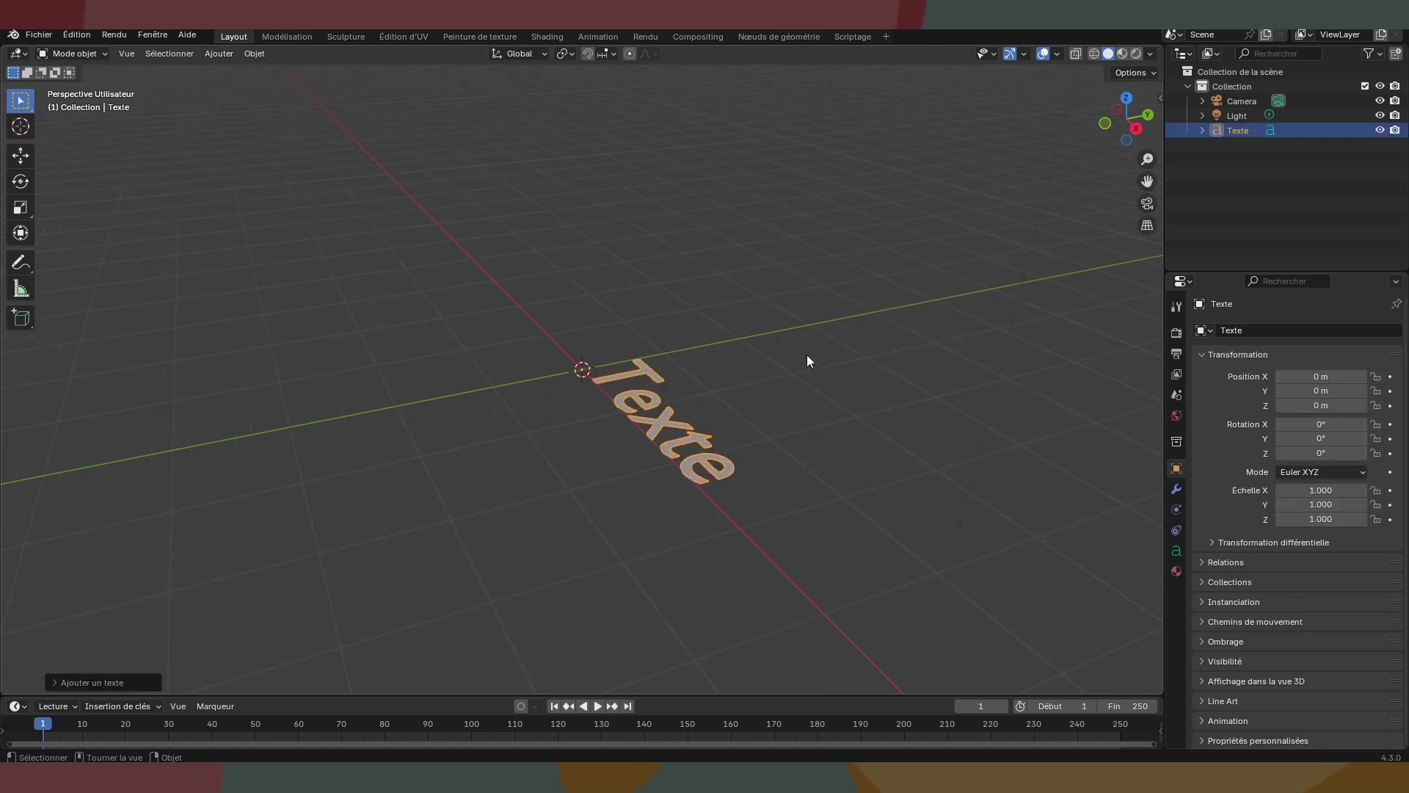
Step: Replace the default content of the new text object with 2740
key("Tab")
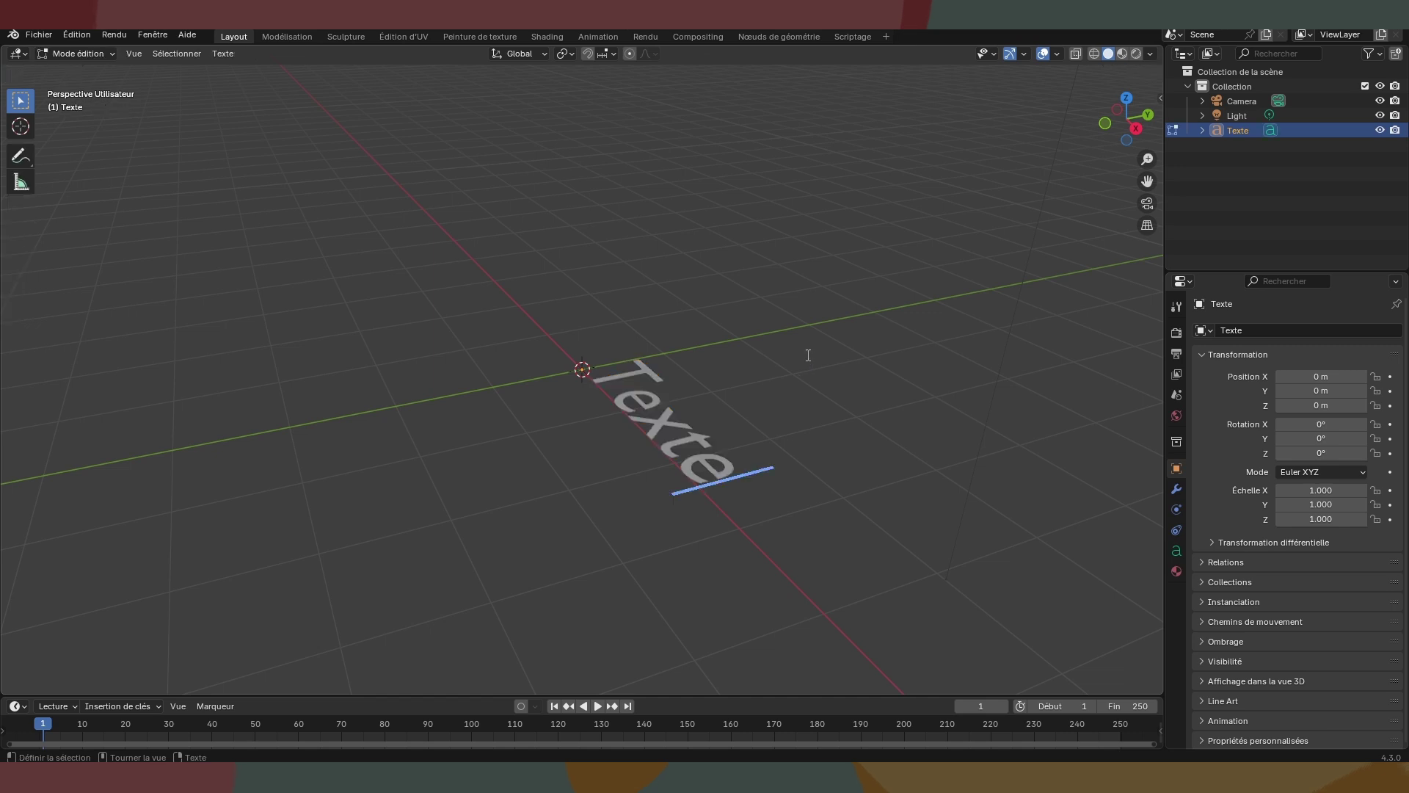
key("BackSpace")
key("BackSpace")
key("BackSpace")
key("BackSpace")
key("BackSpace")
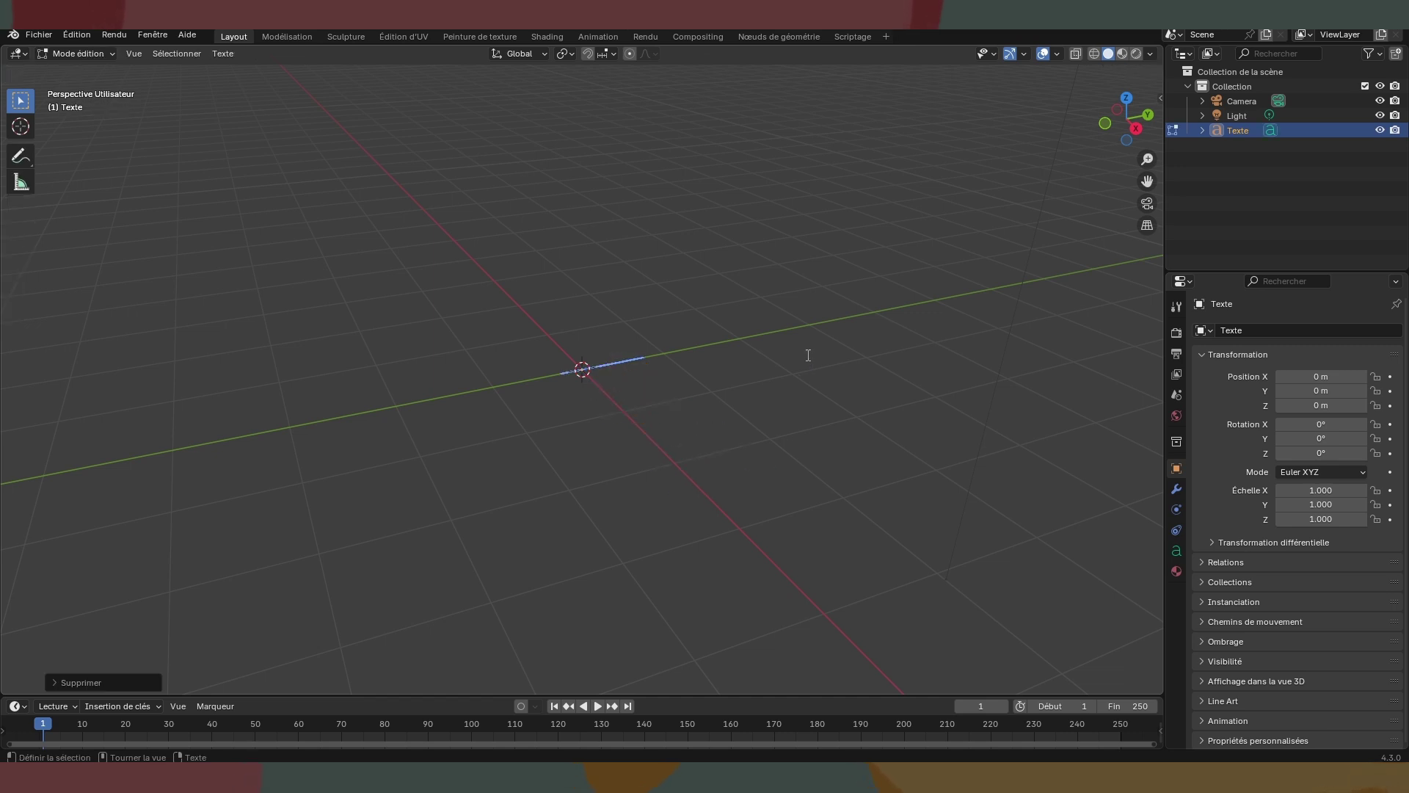
type("2740")
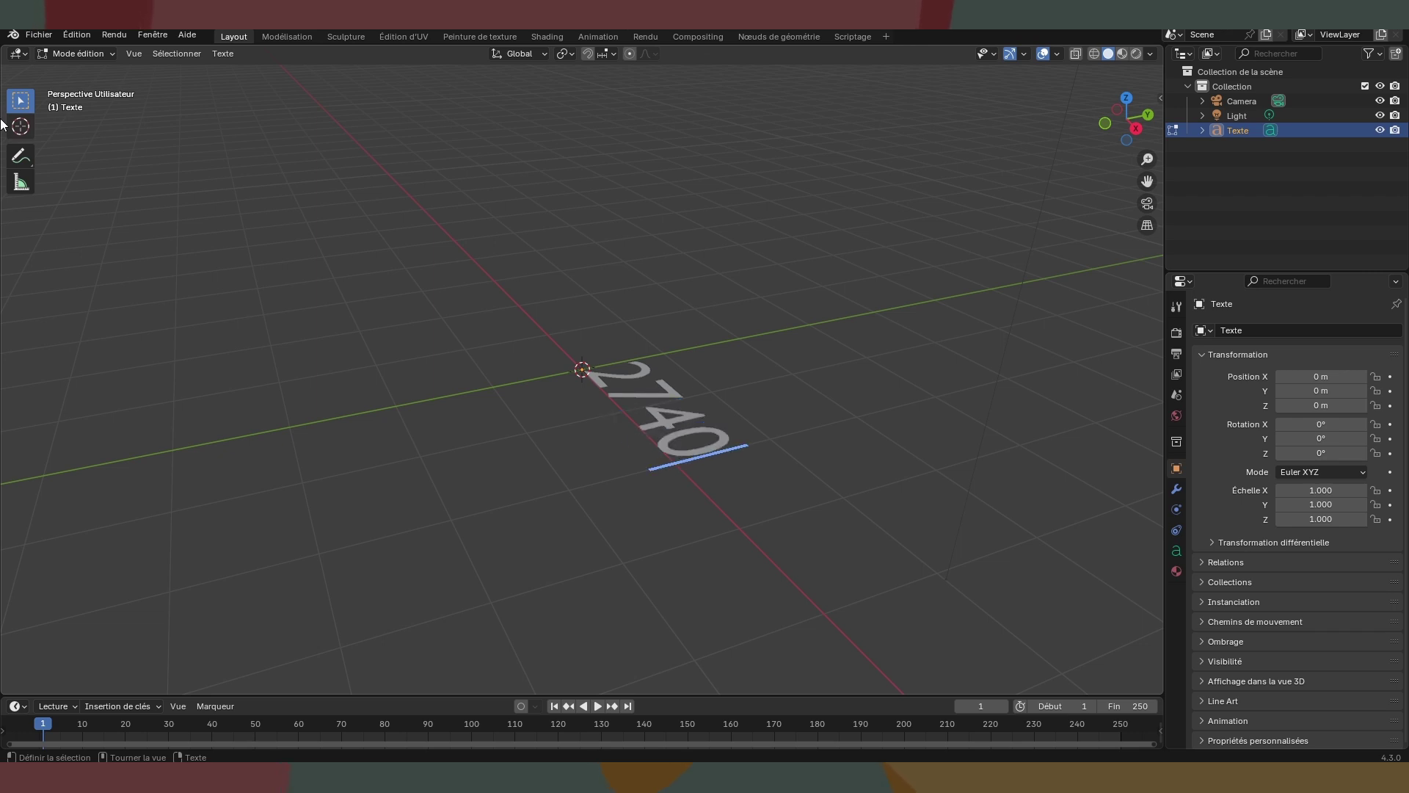
key("Tab")
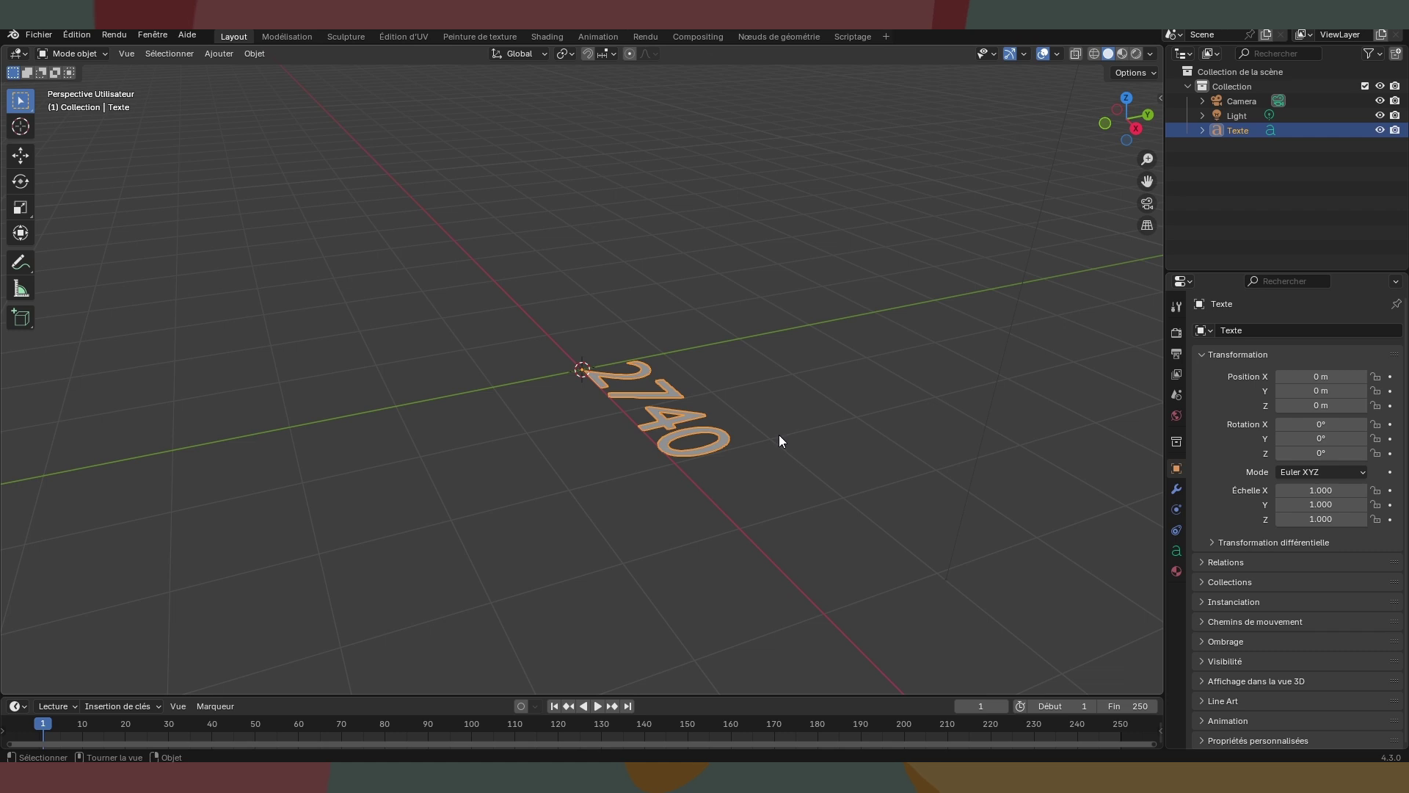
Step: Rotate the 2740 text by 90° about the X axis so it stands upright
type("r")
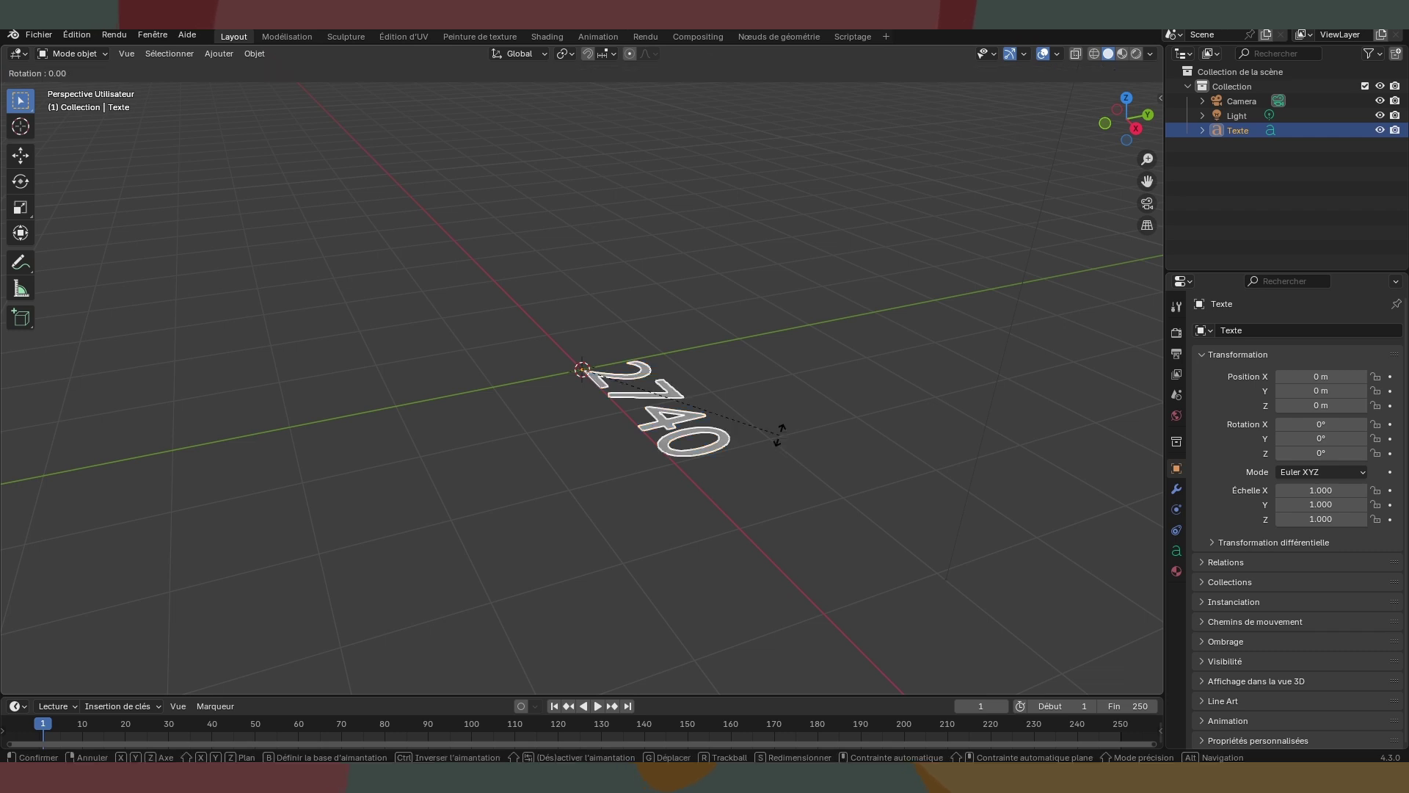
type("x90")
key("Return")
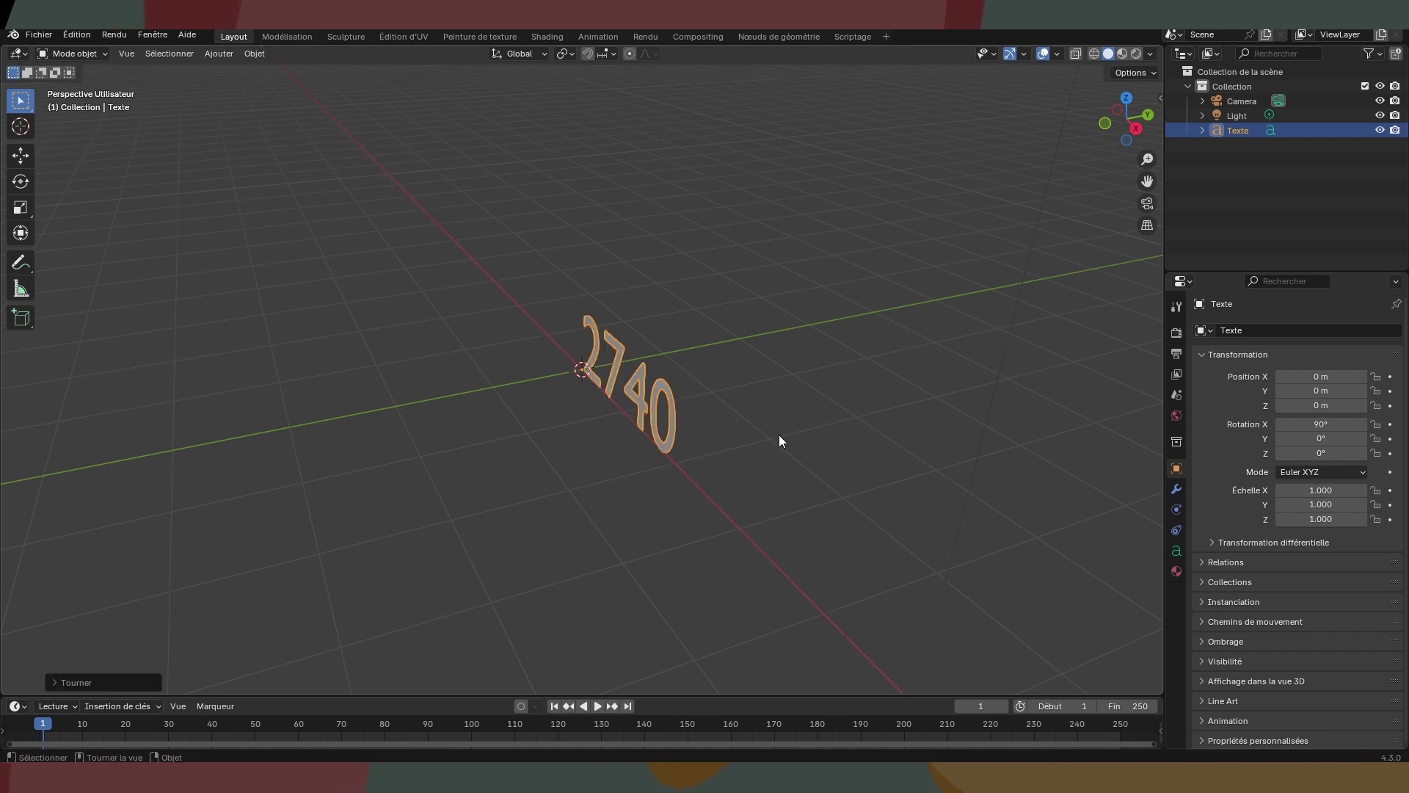
middle_click_drag(718, 472, 818, 452)
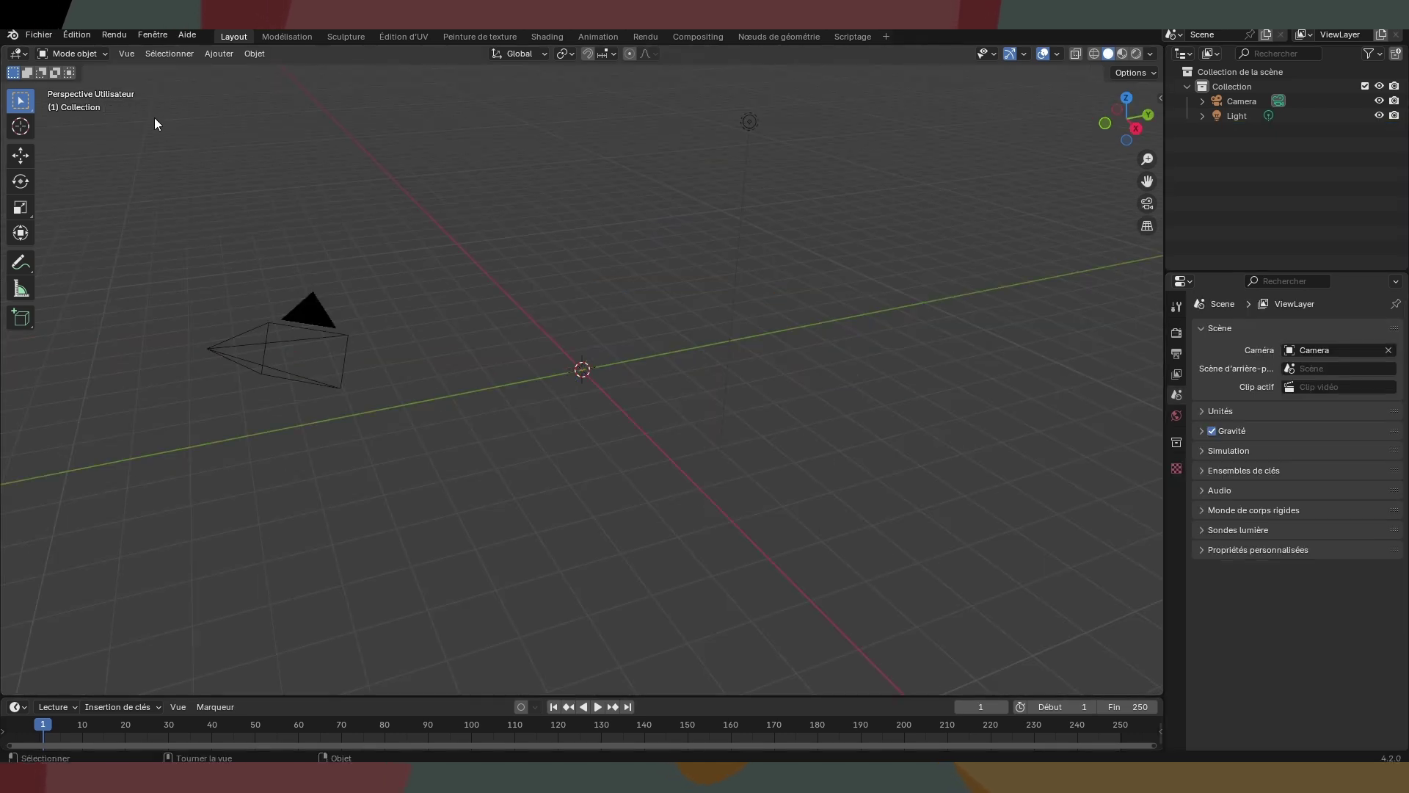
Step: Switch to the Blender 4.2 window, add a text object and change its content to 2740
left_click(220, 53)
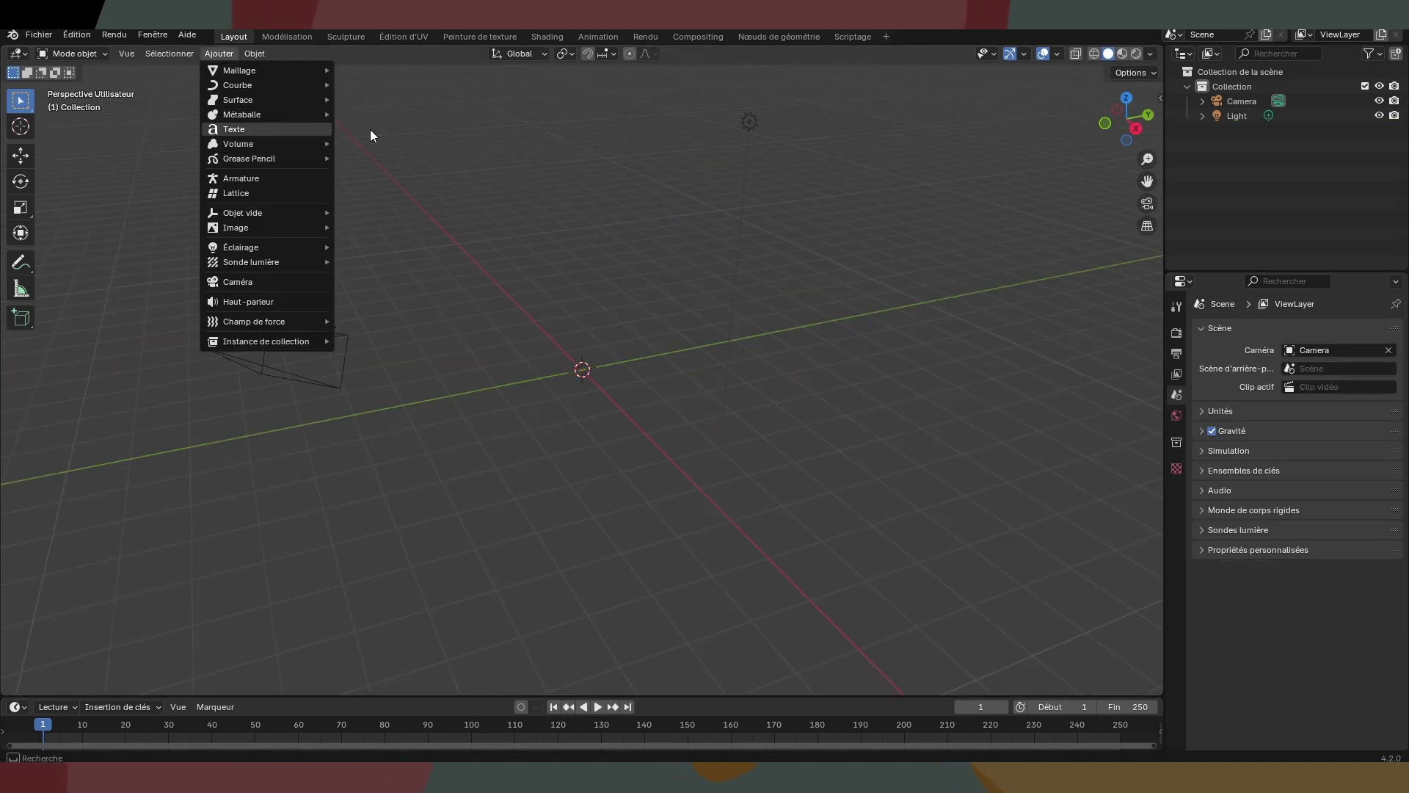
left_click(233, 129)
key("Tab")
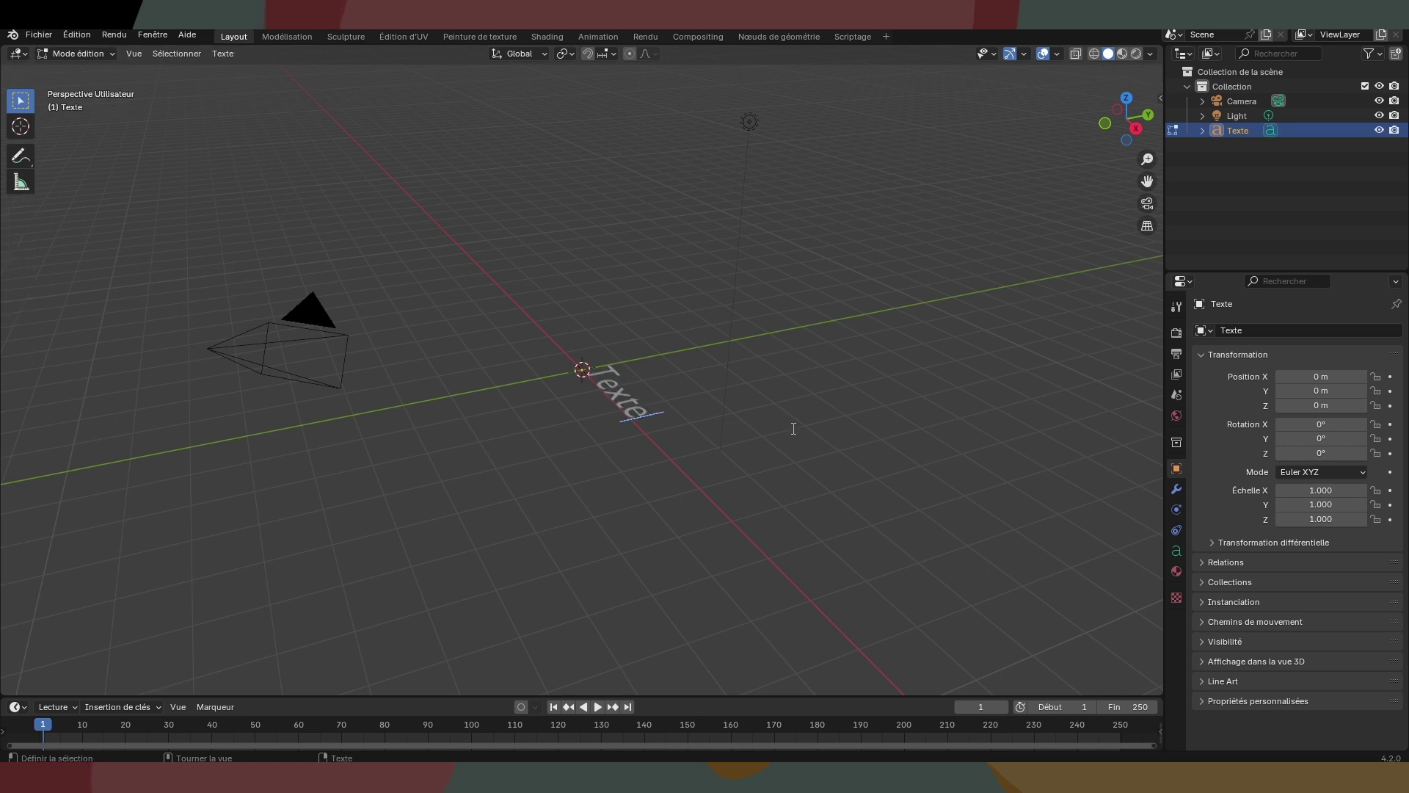
key("BackSpace")
key("BackSpace")
key("BackSpace")
key("BackSpace")
key("BackSpace")
type("S")
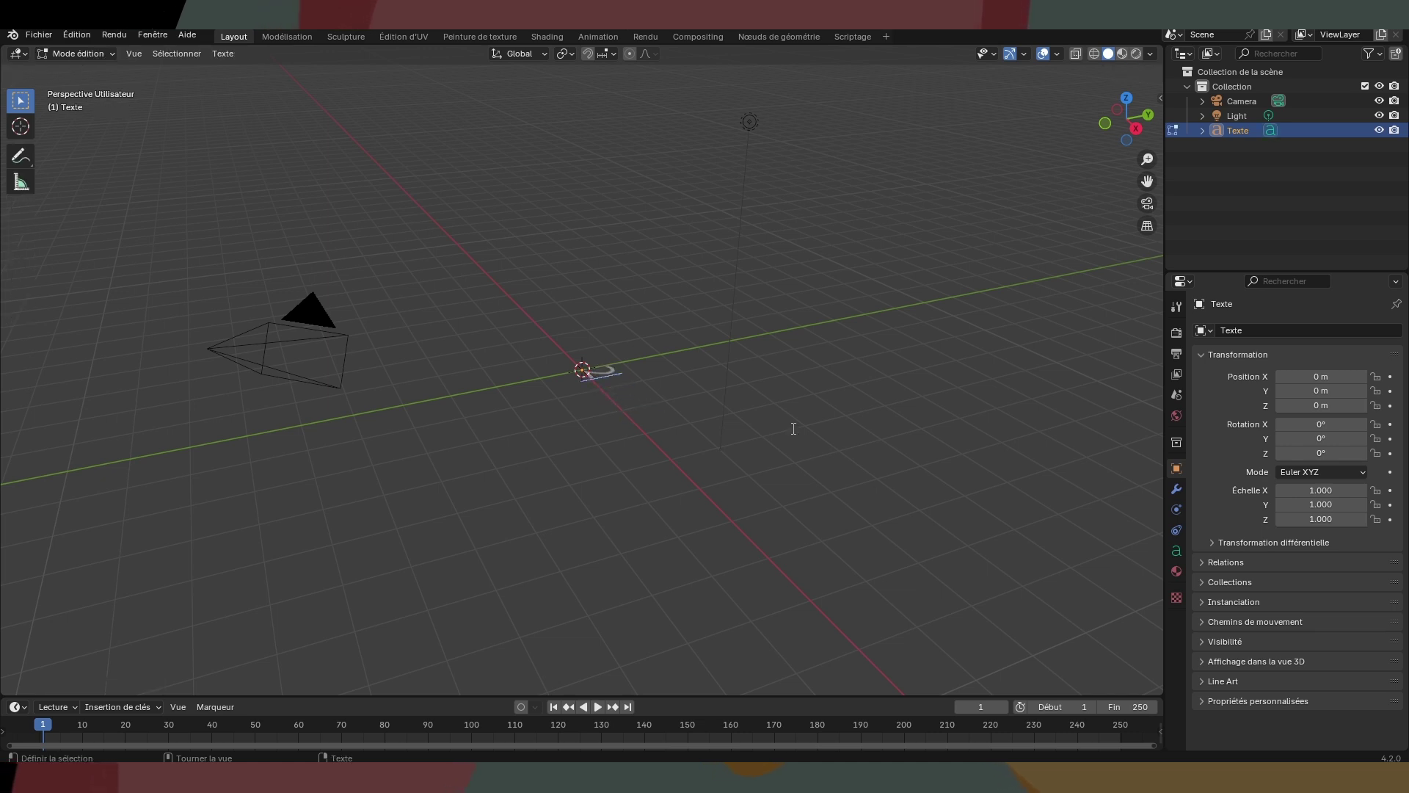
type("740")
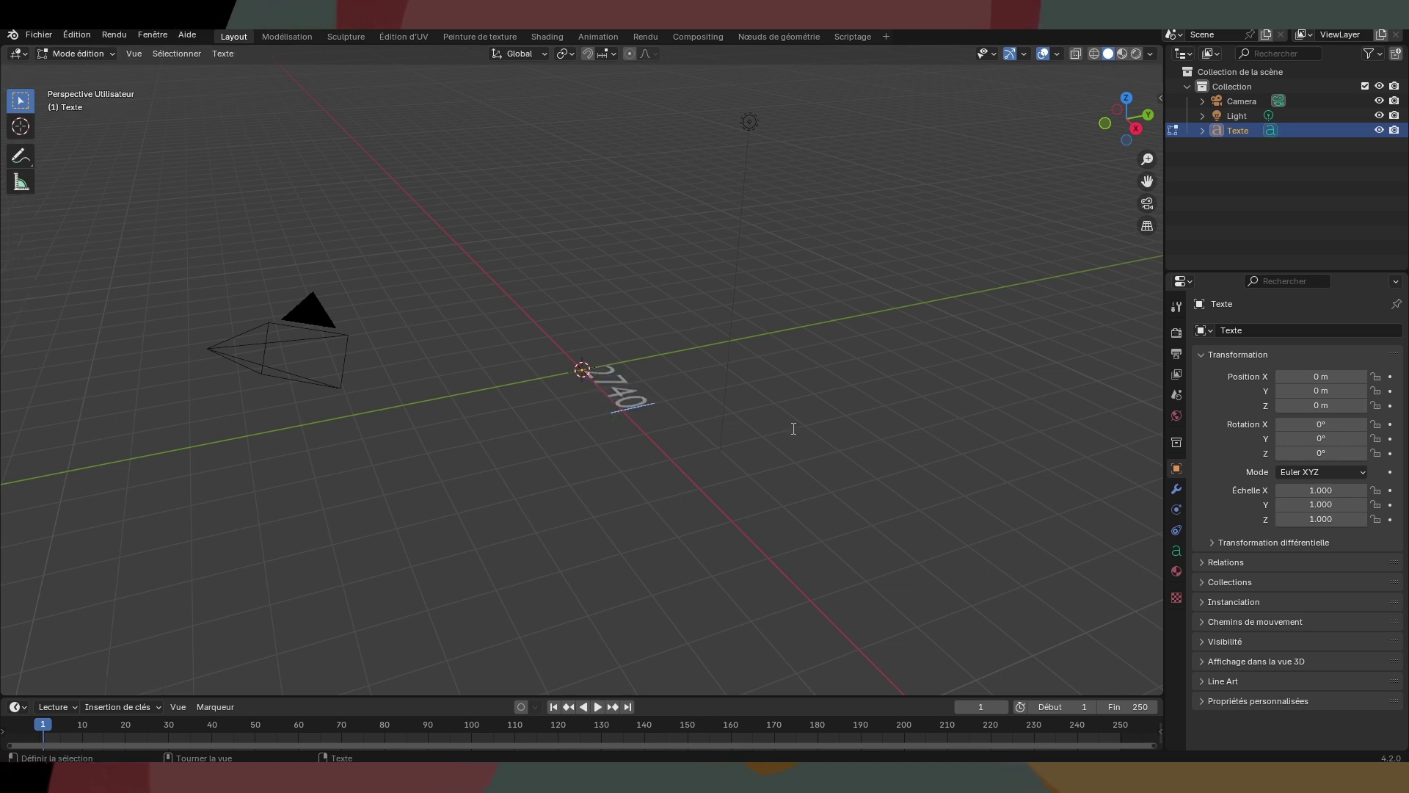
key("Tab")
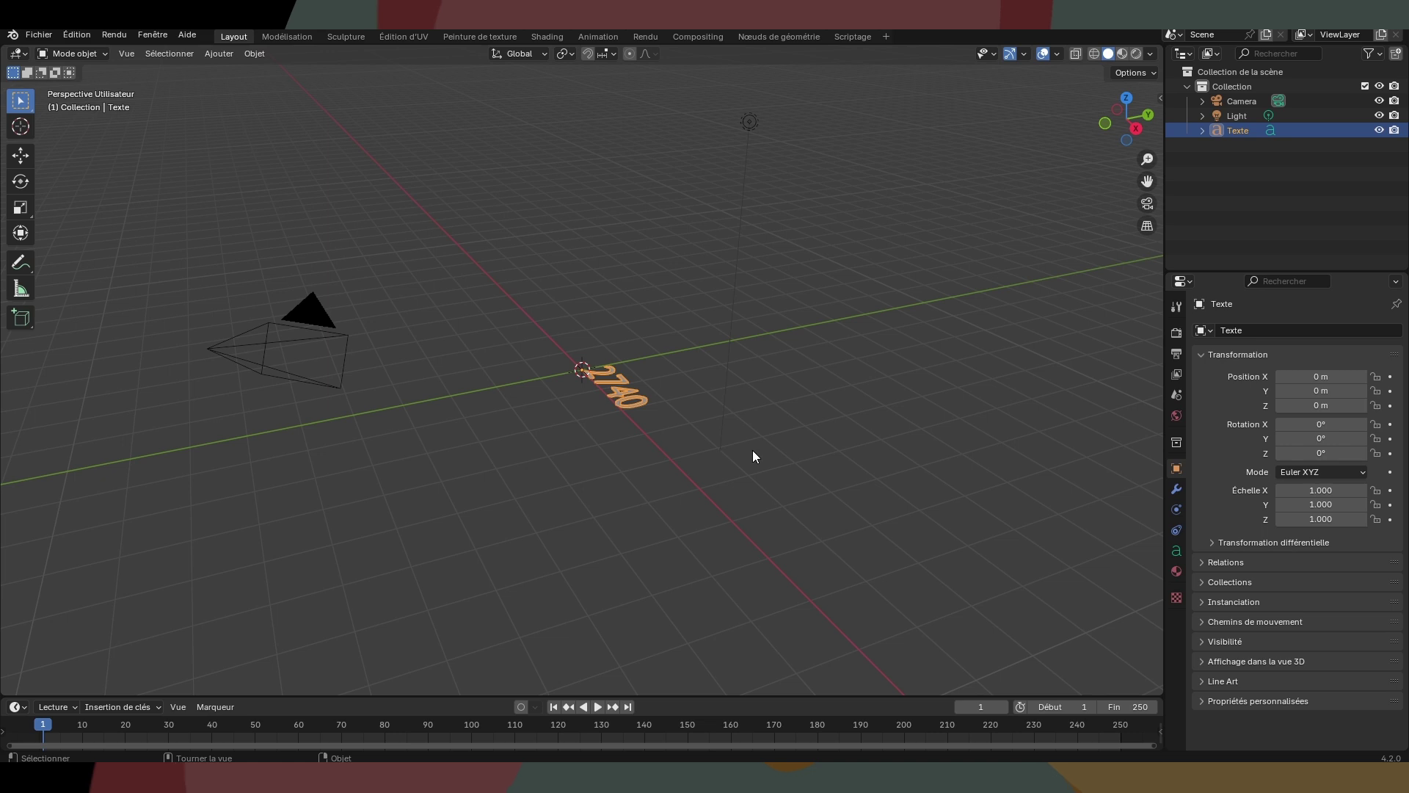
Step: Stand the 2740 text in the Blender 4.2 scene upright by rotating it 90° about the X axis
key("r")
key("x")
key("9")
key("0")
key("Return")
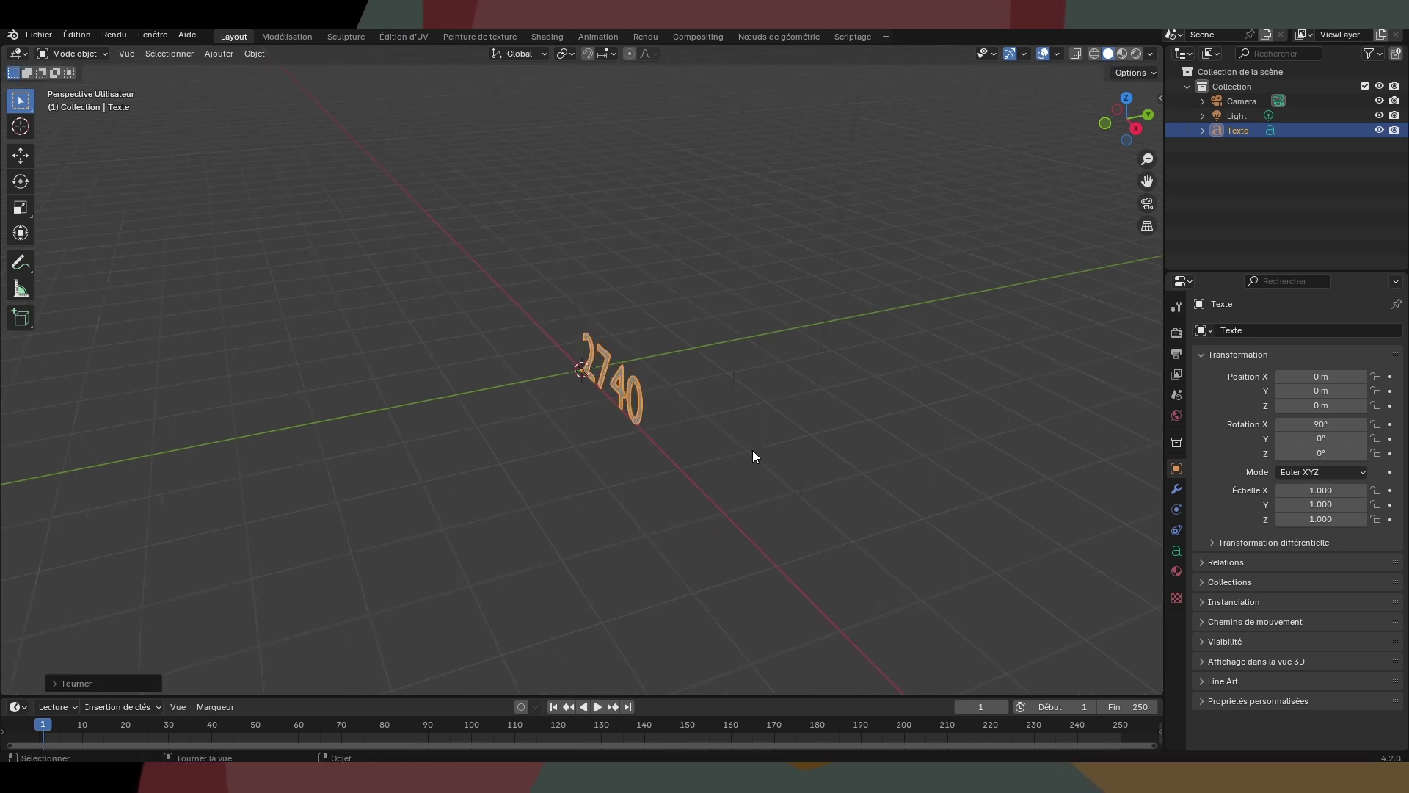
middle_click_drag(753, 451, 867, 417)
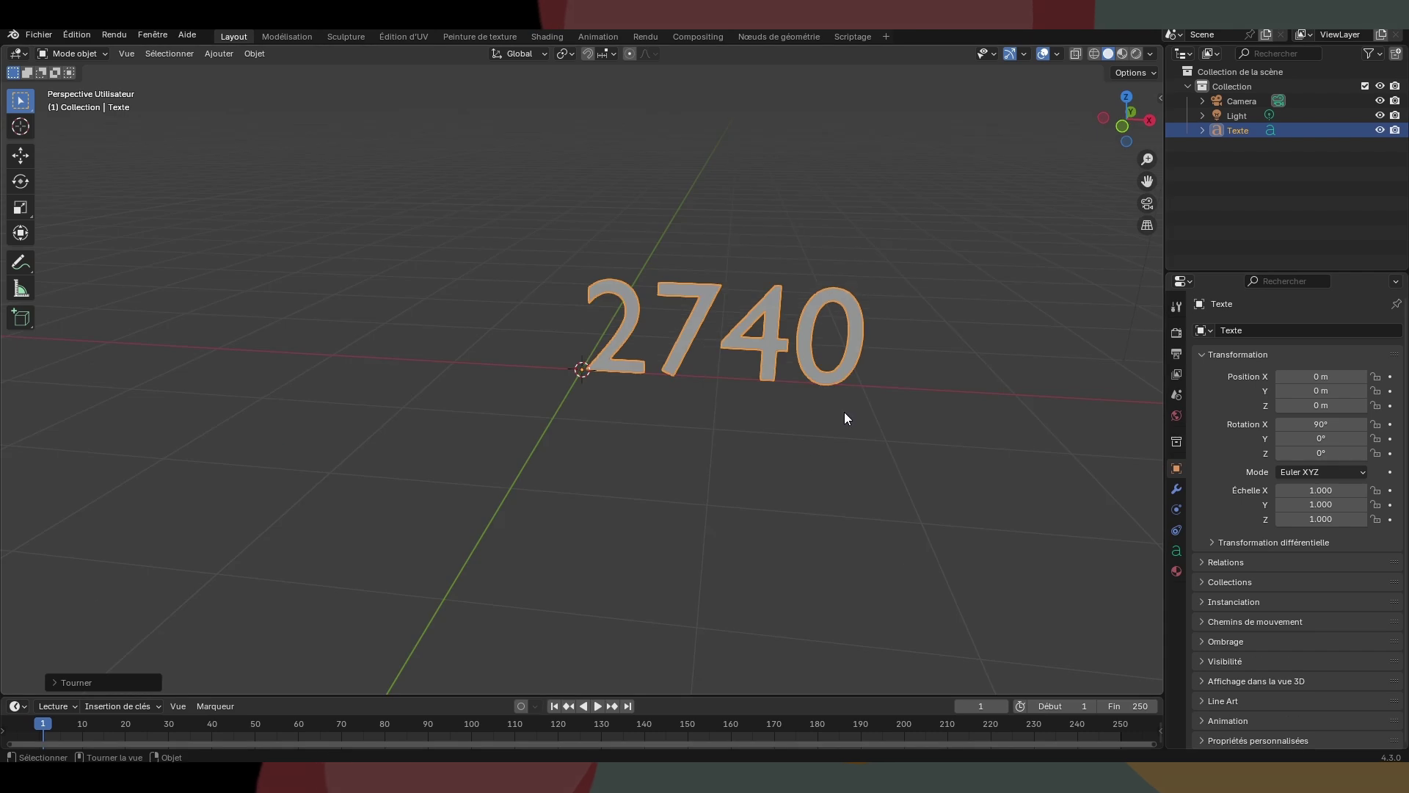
Step: Return to the Blender 4.3 window and enable the Screencast Keys display
key("KP_Decimal")
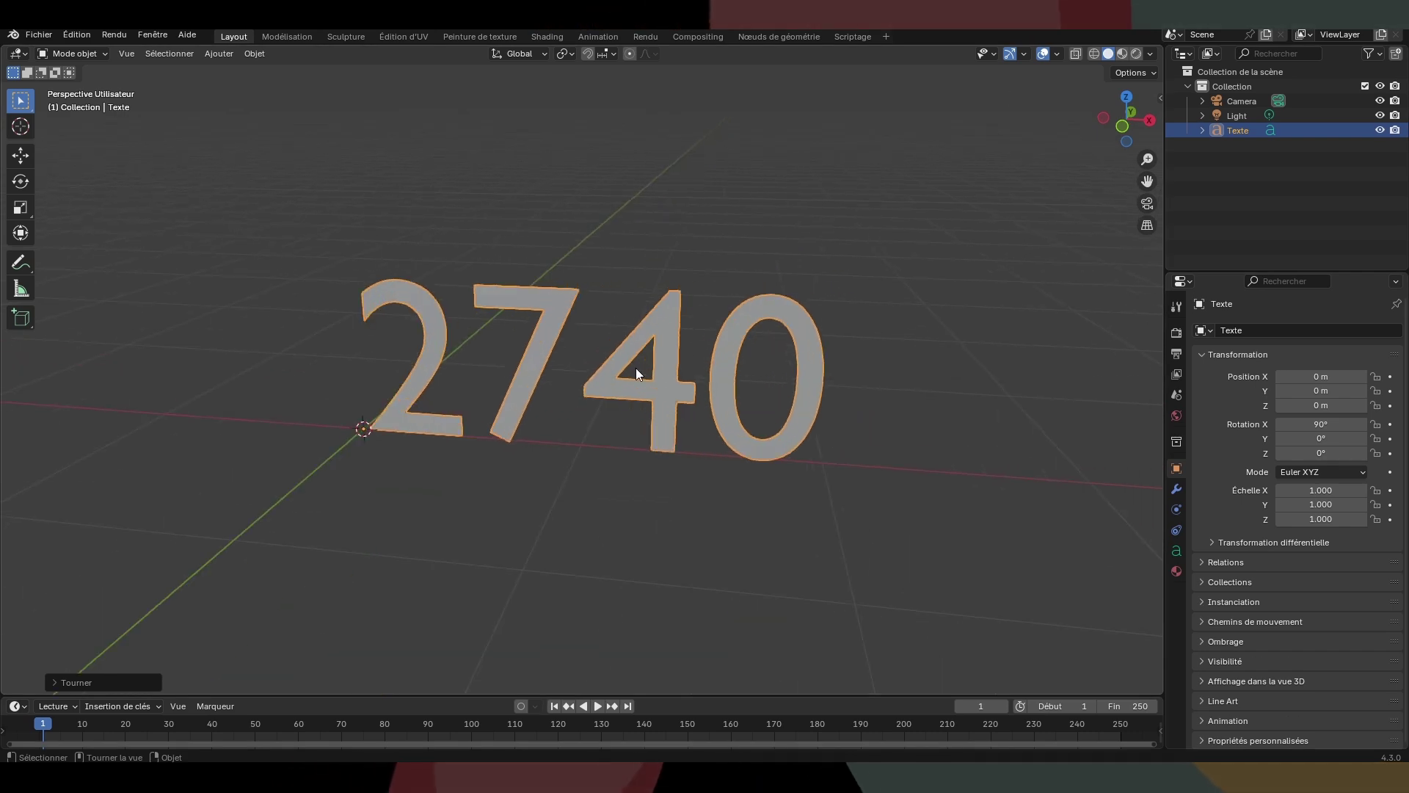
left_click(1159, 97)
left_click(1155, 230)
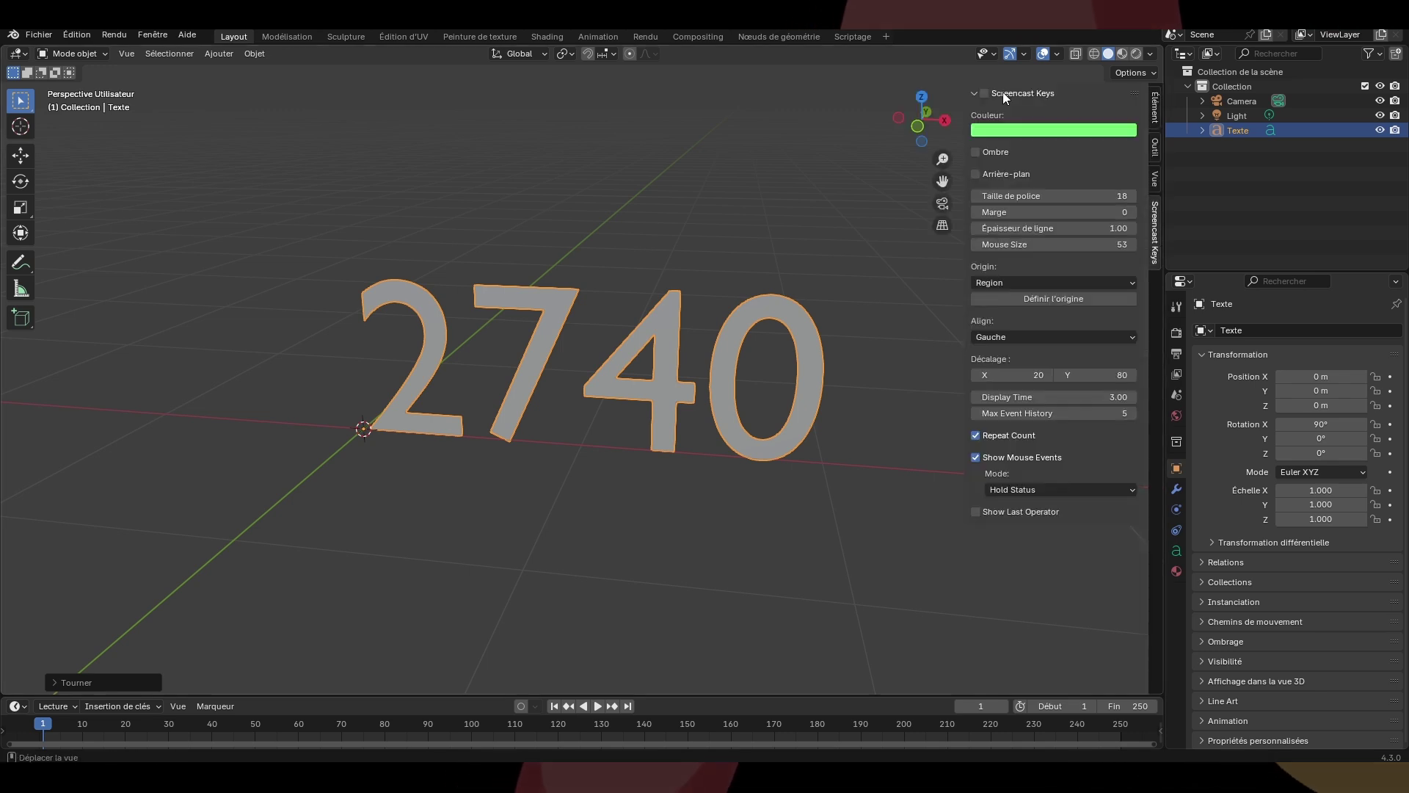
left_click(984, 93)
key("n")
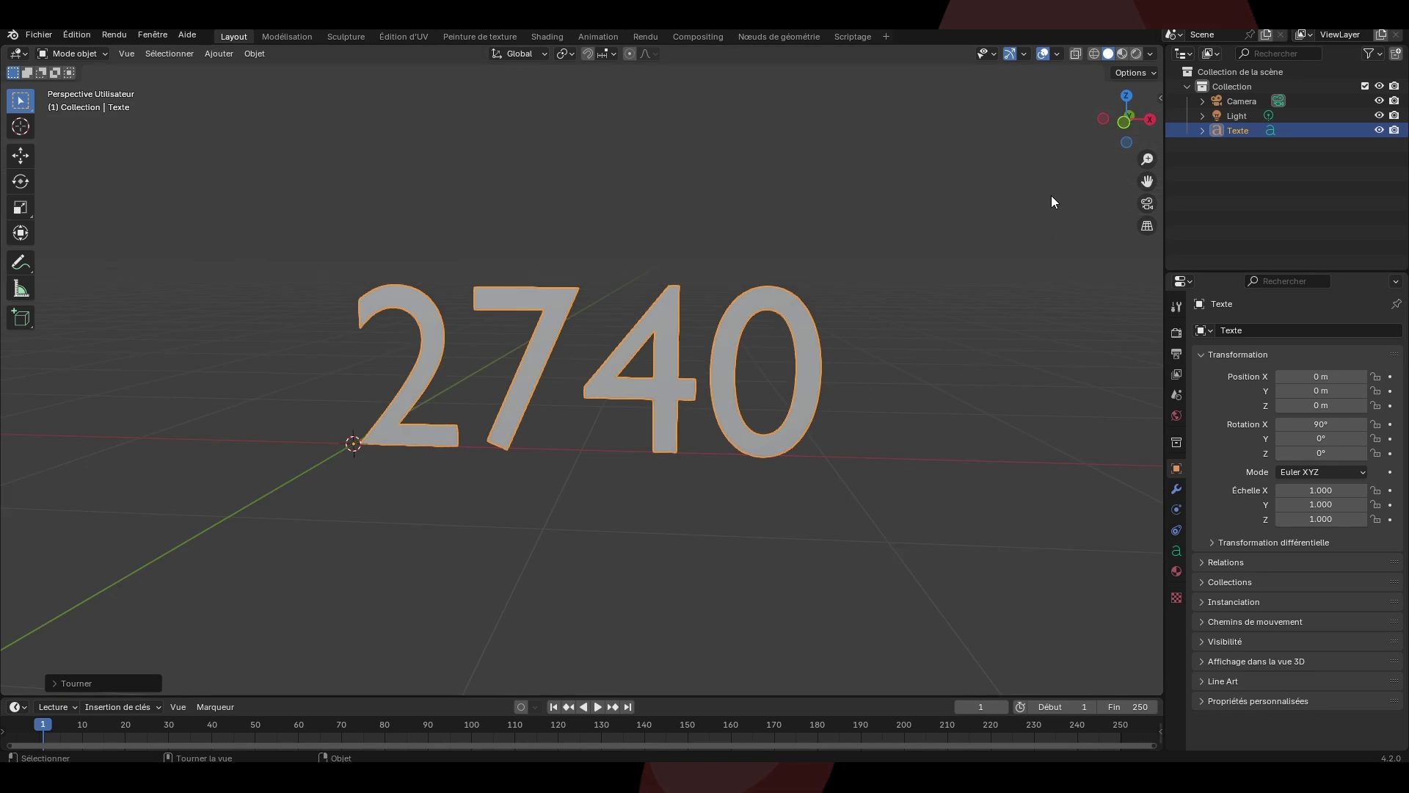
Step: Switch to the Blender 4.2 window, enable the Screencast Keys display there and hide the sidebar
left_click(1155, 99)
left_click(1158, 97)
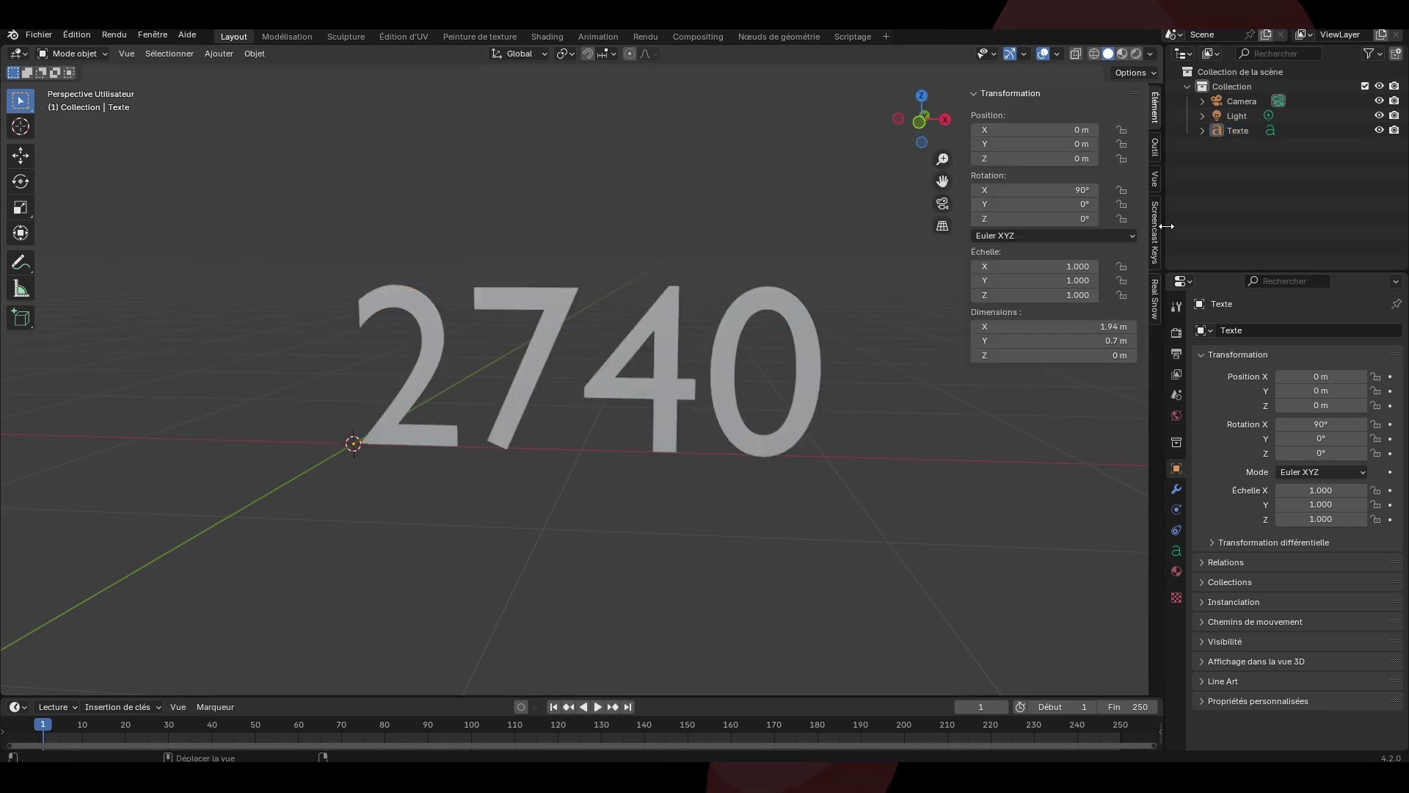
left_click(1150, 258)
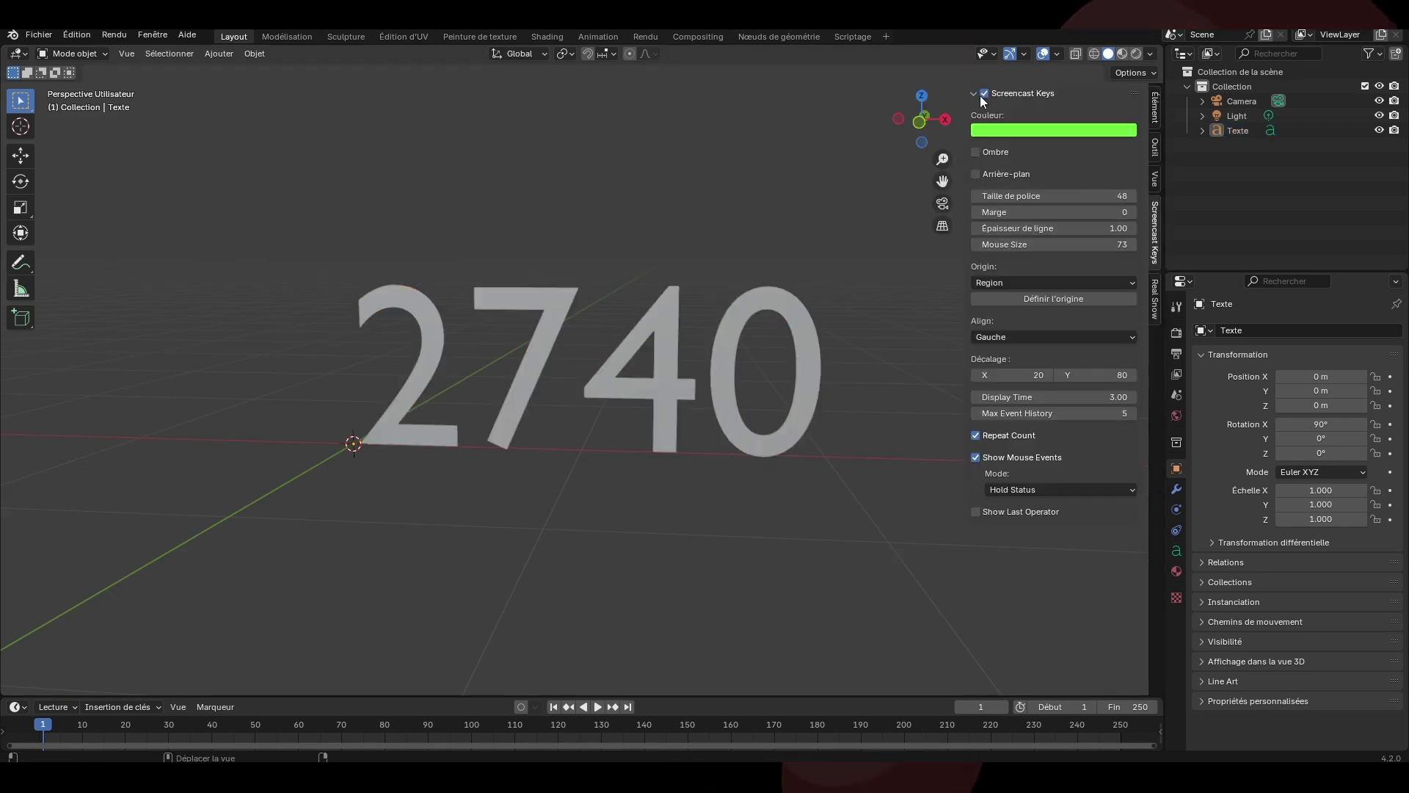
left_click_drag(964, 110, 1086, 111)
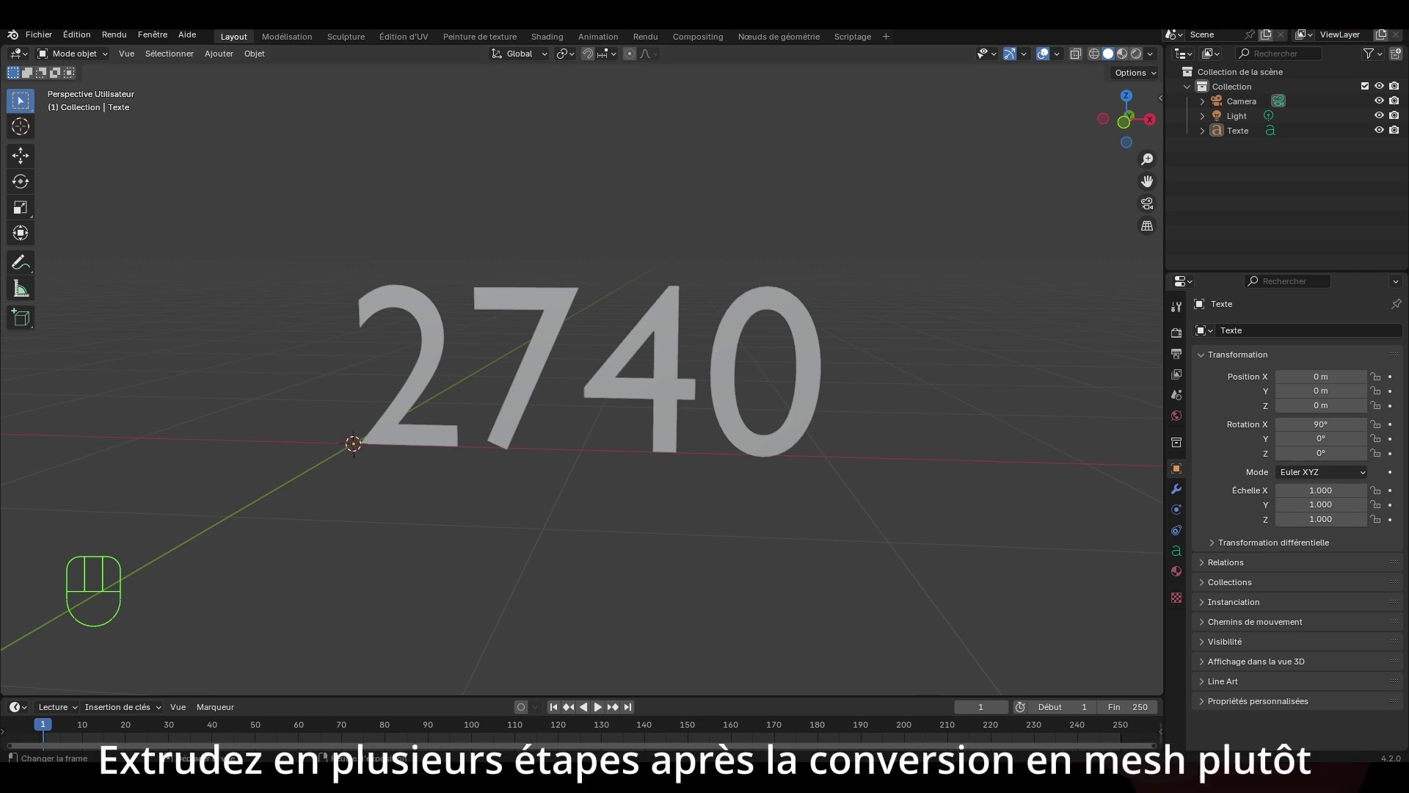
Step: Switch back to the Blender 4.3 window and set the text's geometry extrusion to 0.1 m
mouse_move(932, 788)
left_click(932, 708)
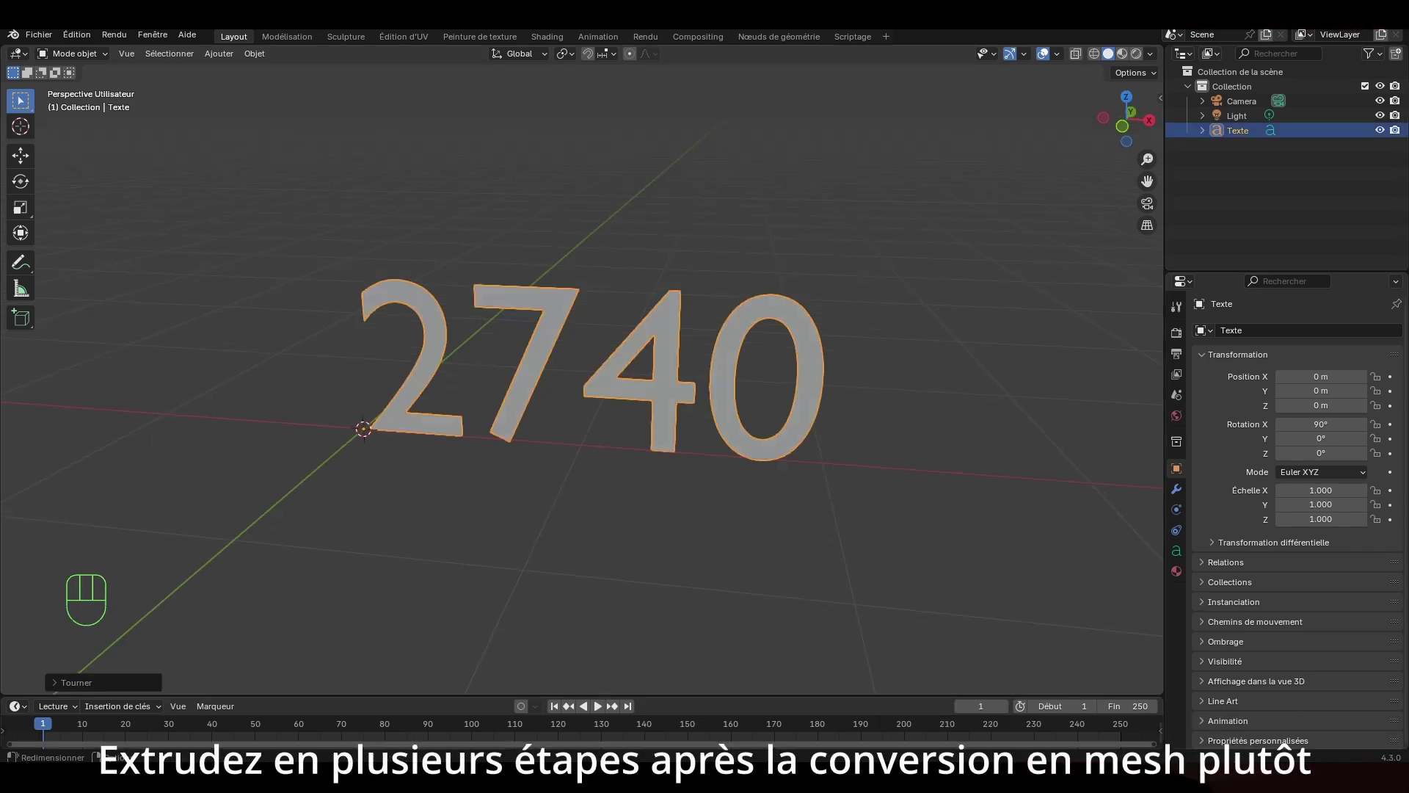
left_click(1177, 552)
scroll(1237, 568, "down", 1)
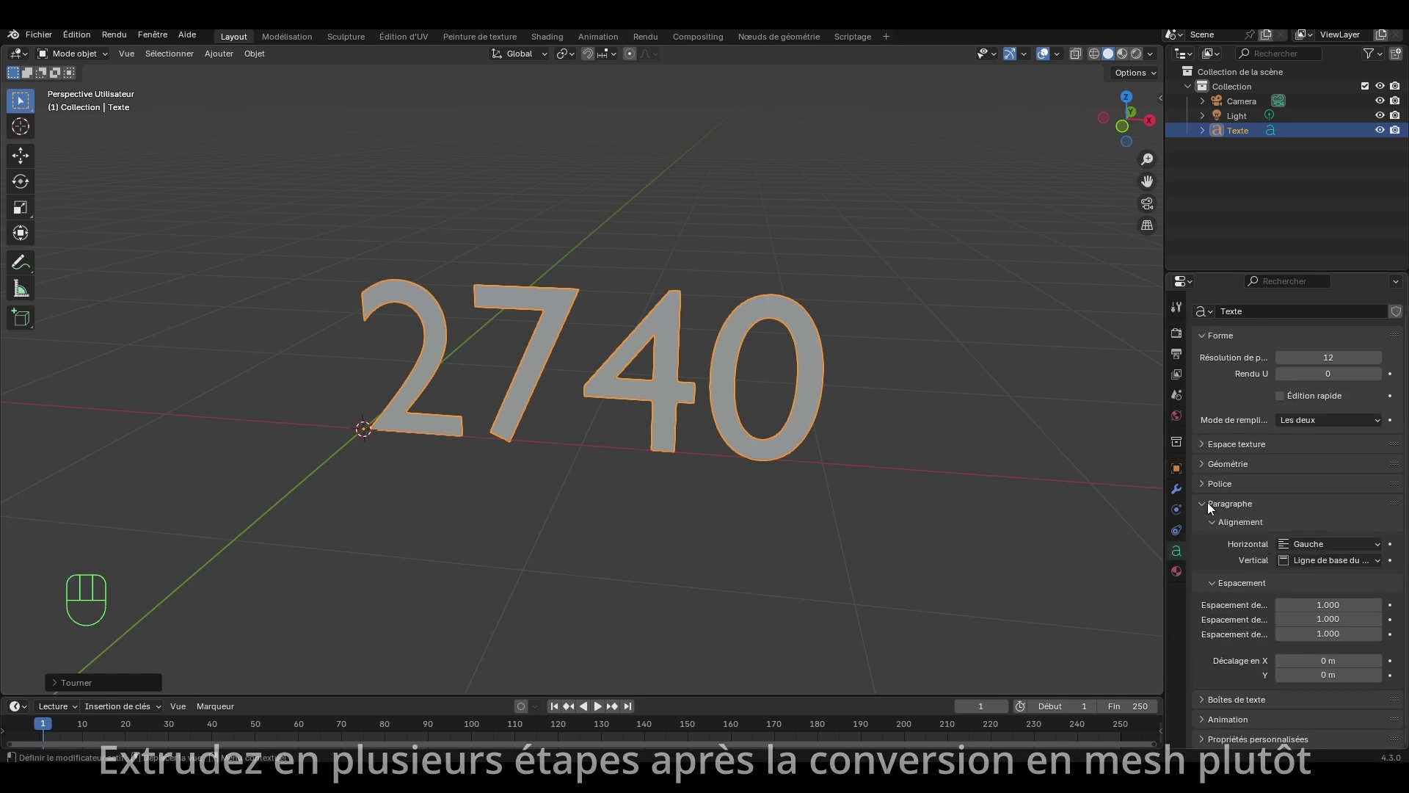
left_click(1200, 461)
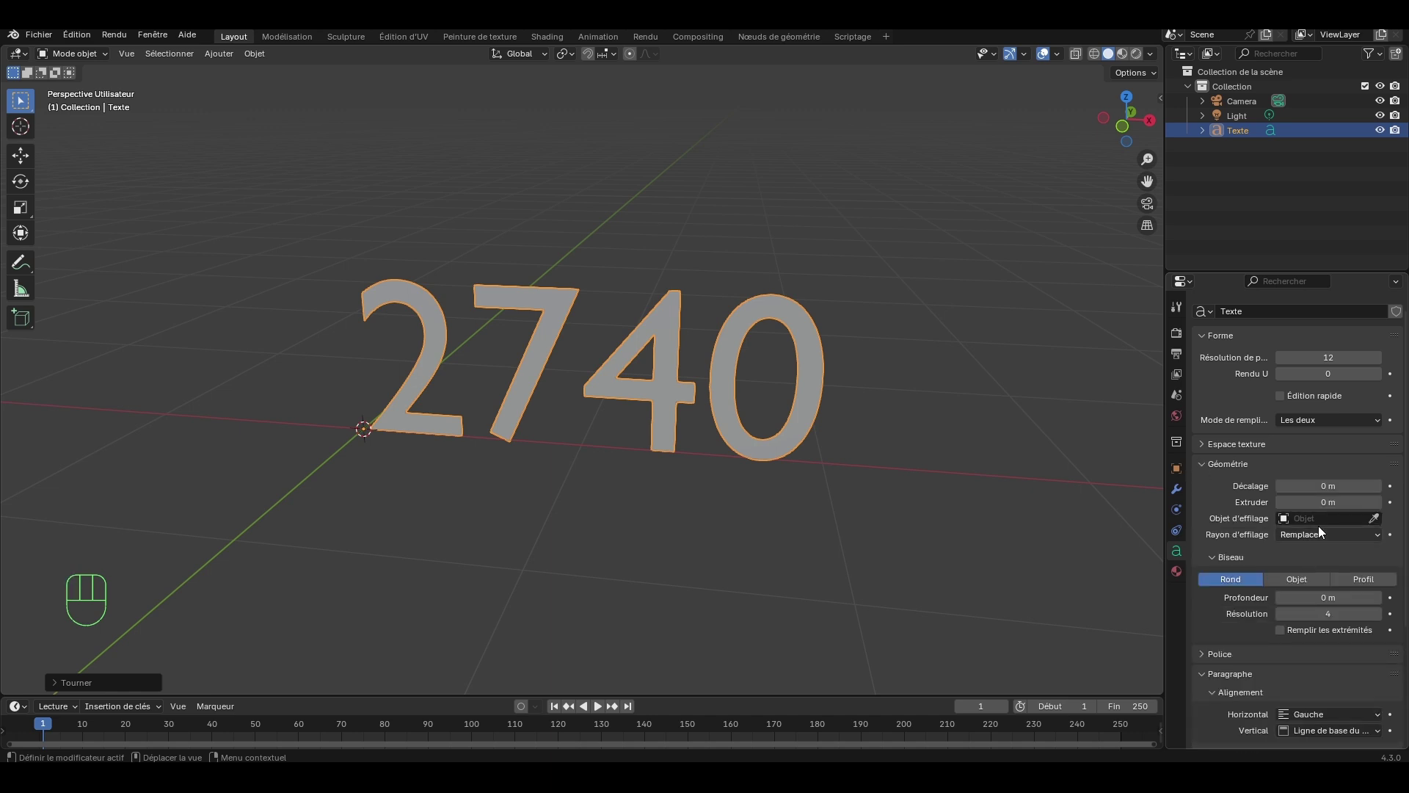
left_click_drag(1311, 501, 1315, 504)
left_click(1329, 502)
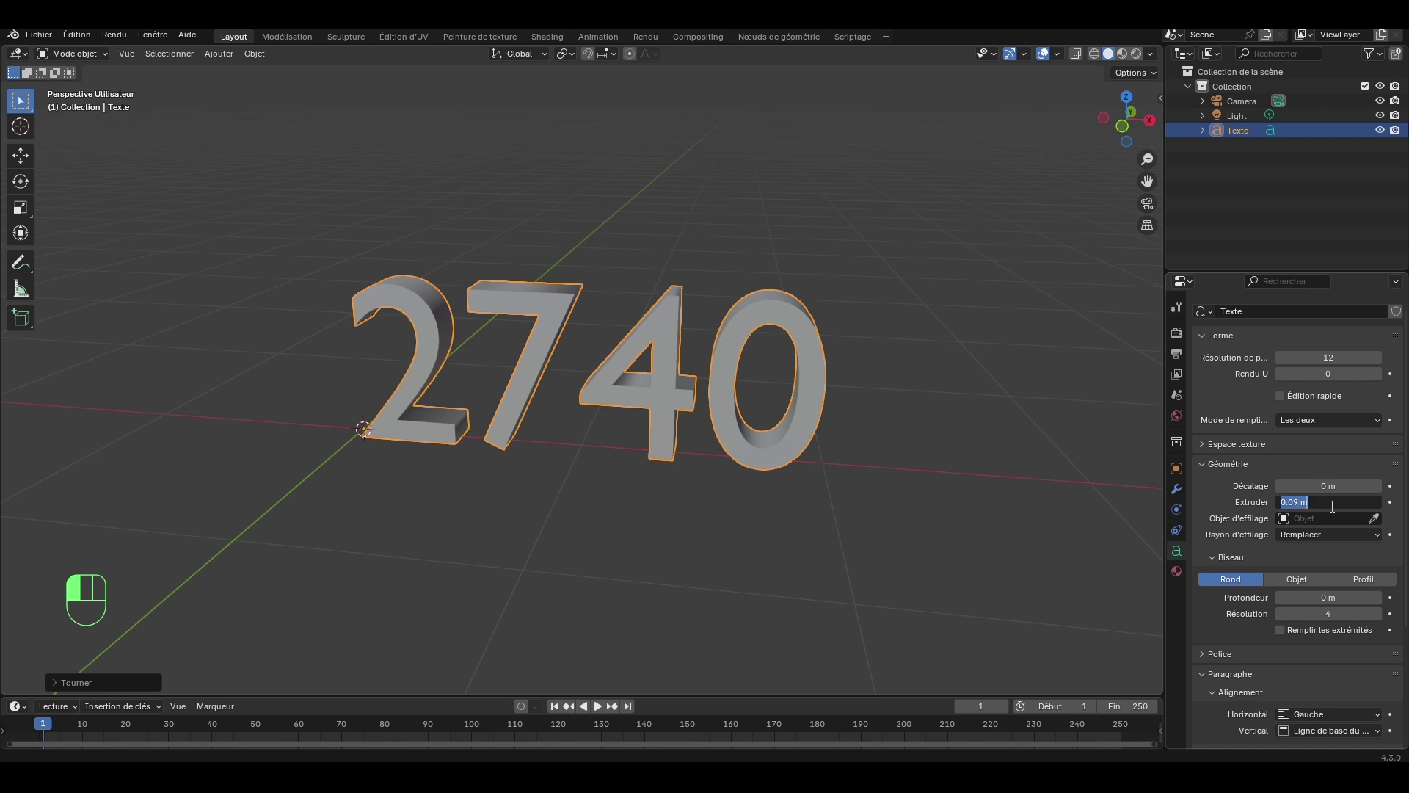
type("0.1")
key("Return")
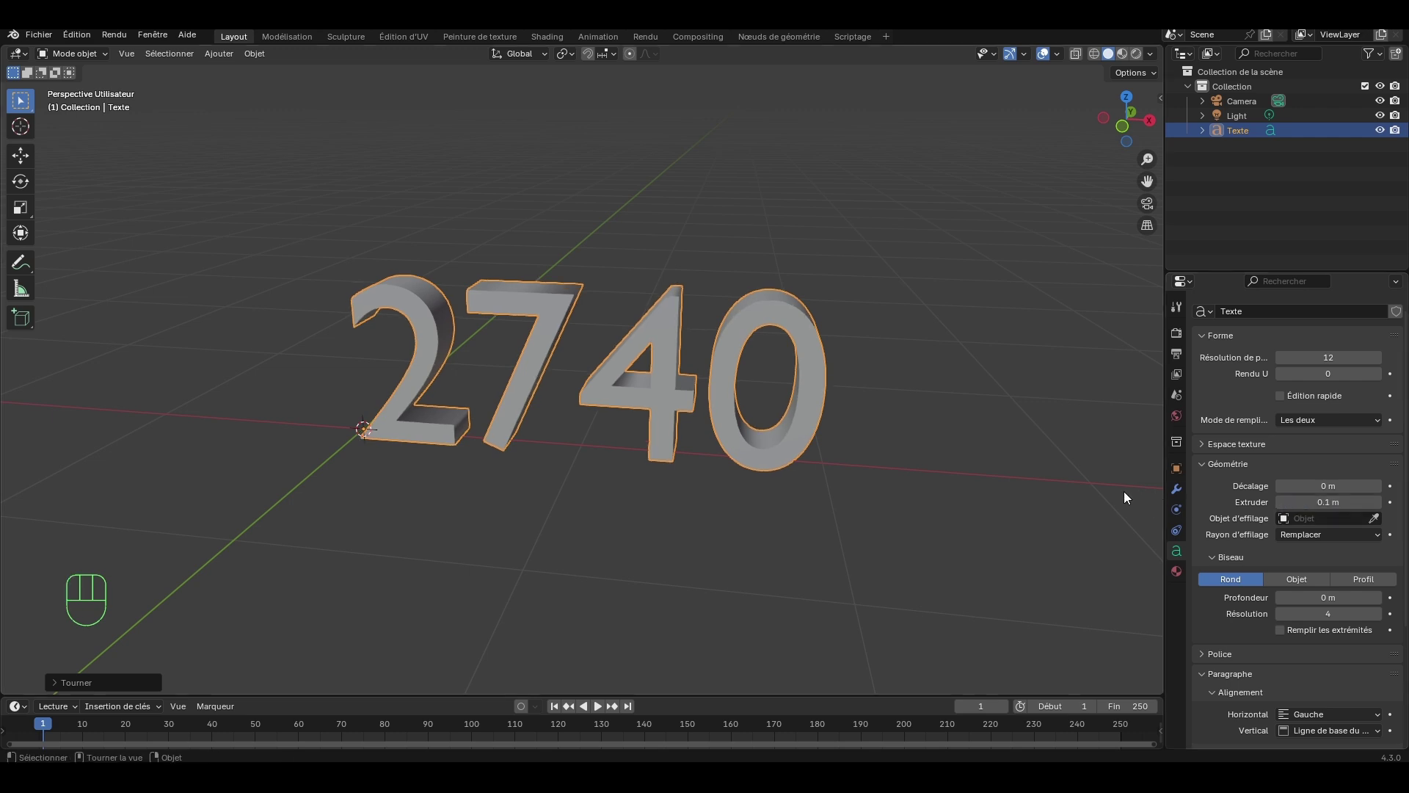
left_click(1038, 598)
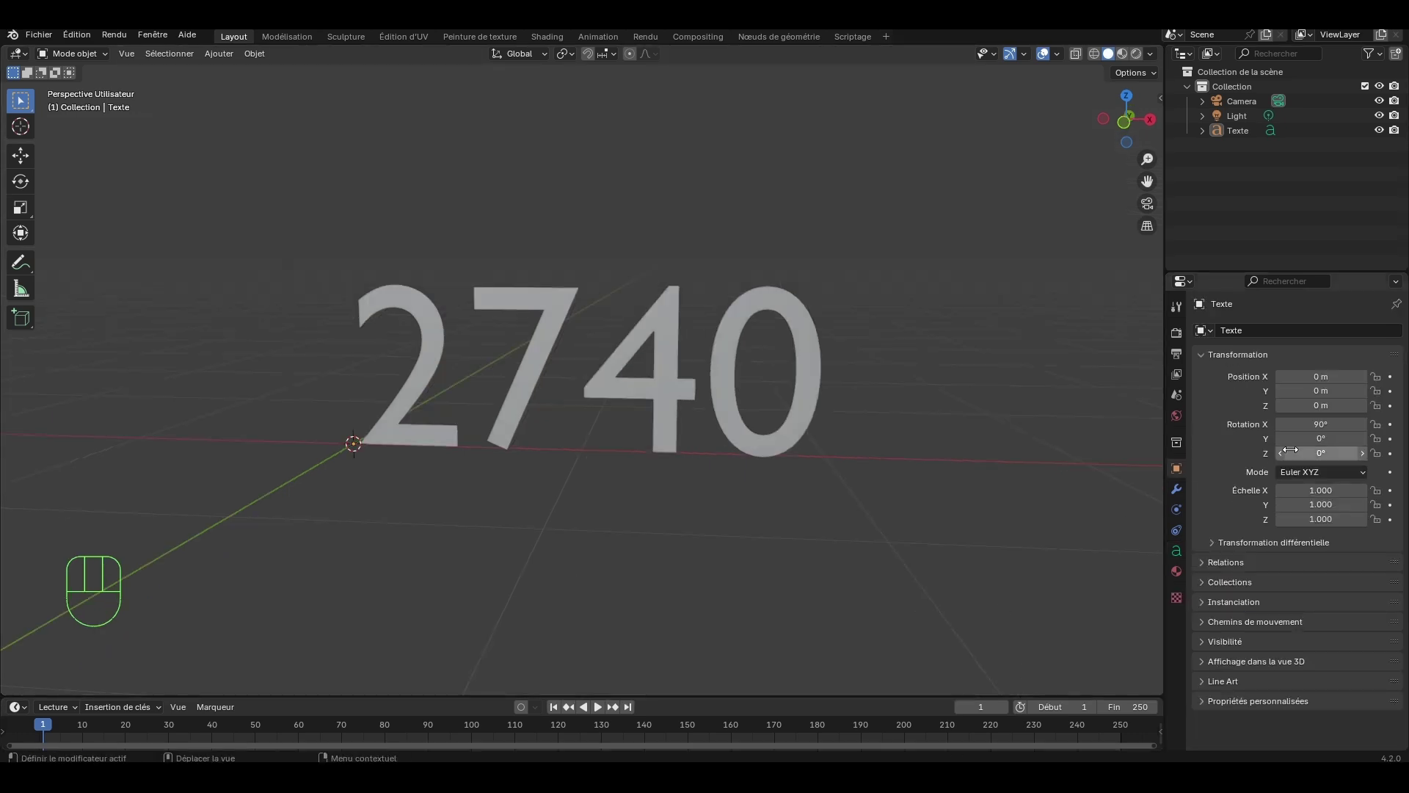
Step: In the Blender 4.2 window, set the 2740 text's geometry extrusion to 0.1 m
left_click(1176, 550)
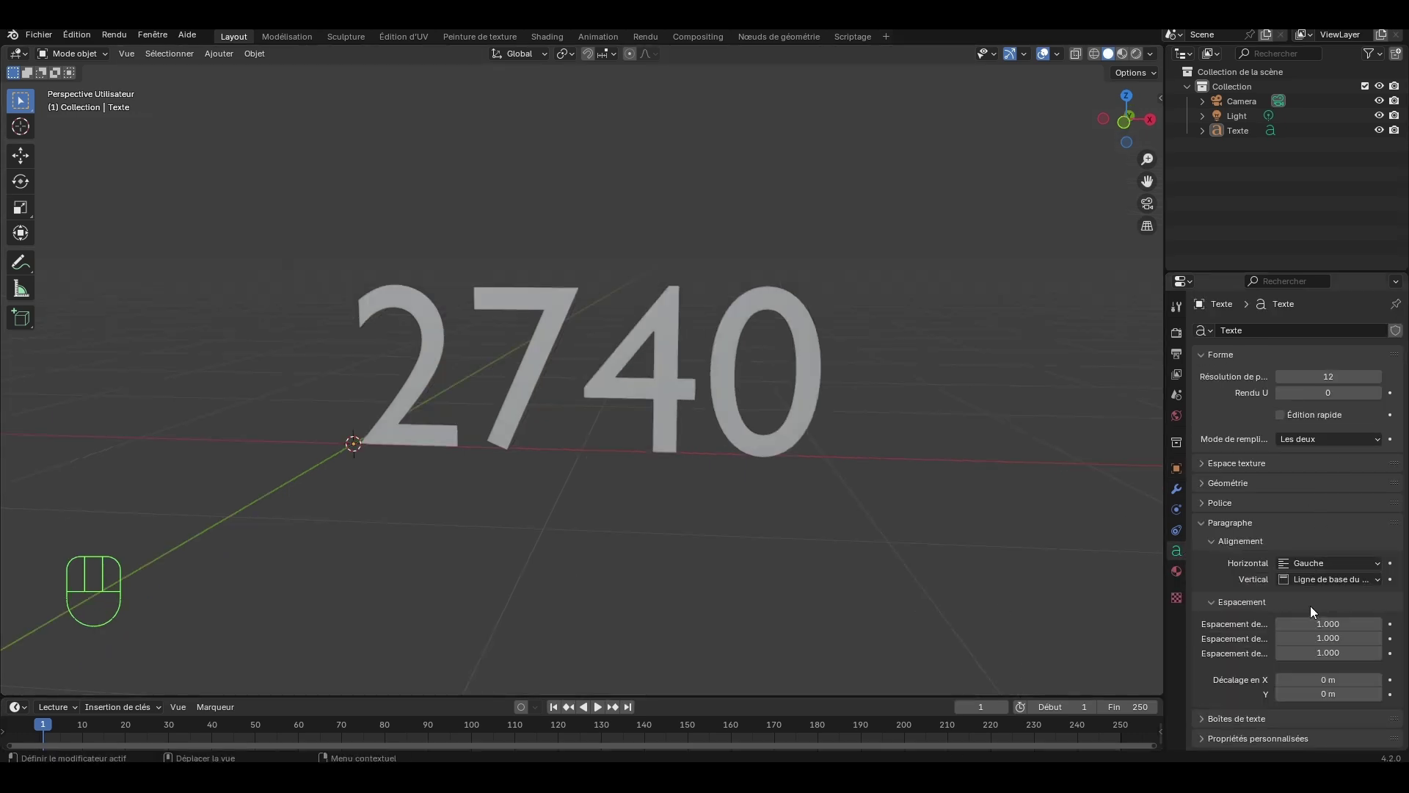
left_click(1199, 483)
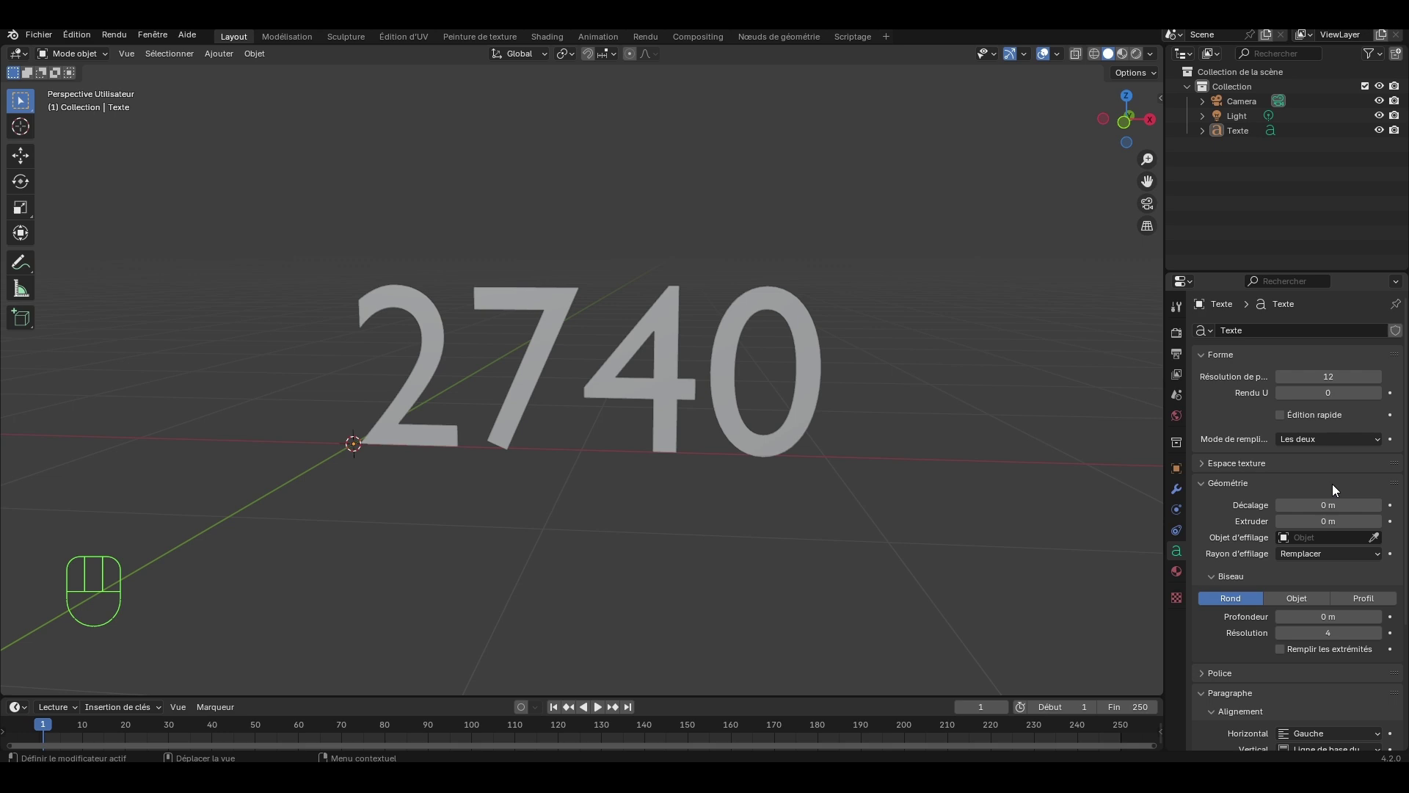
left_click(1329, 522)
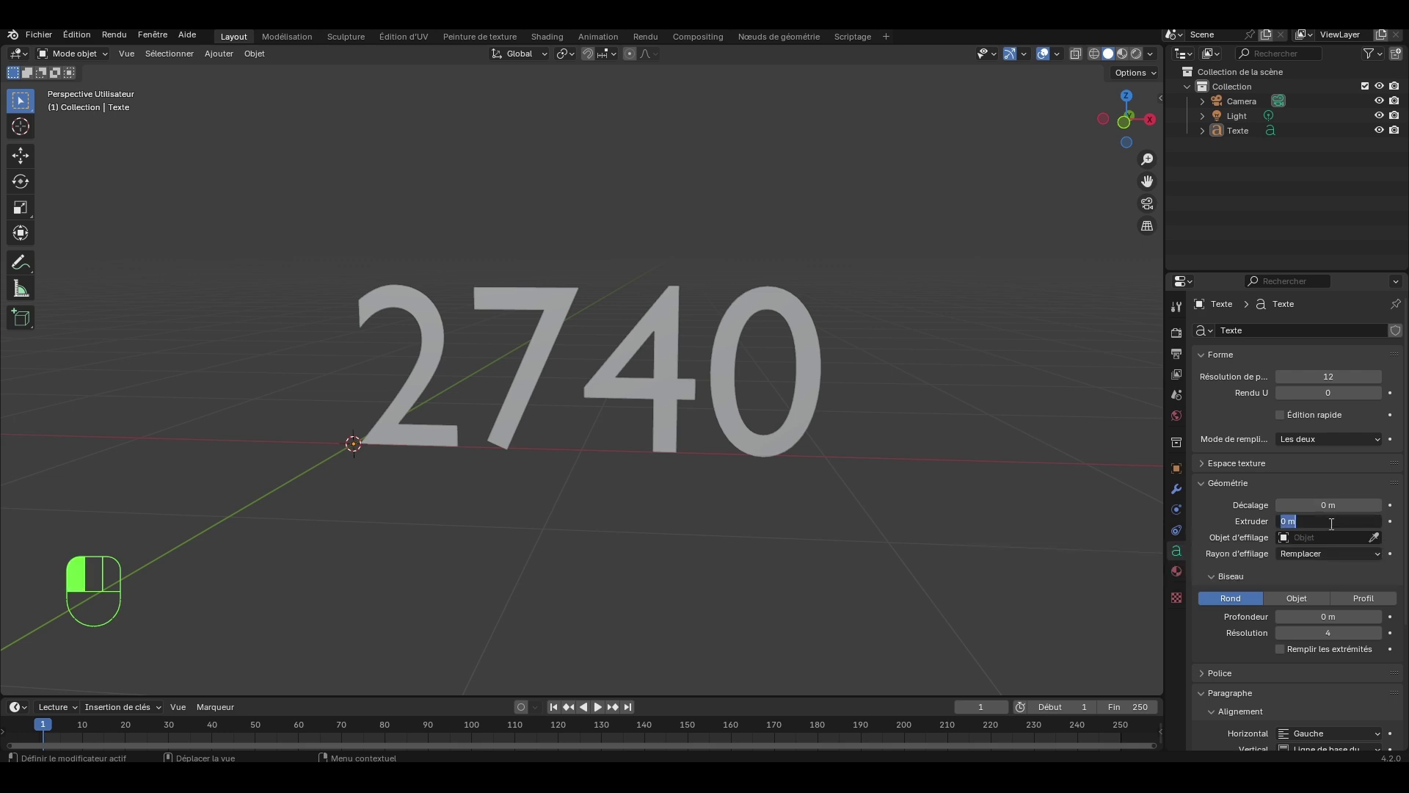
type("0.1")
key("Return")
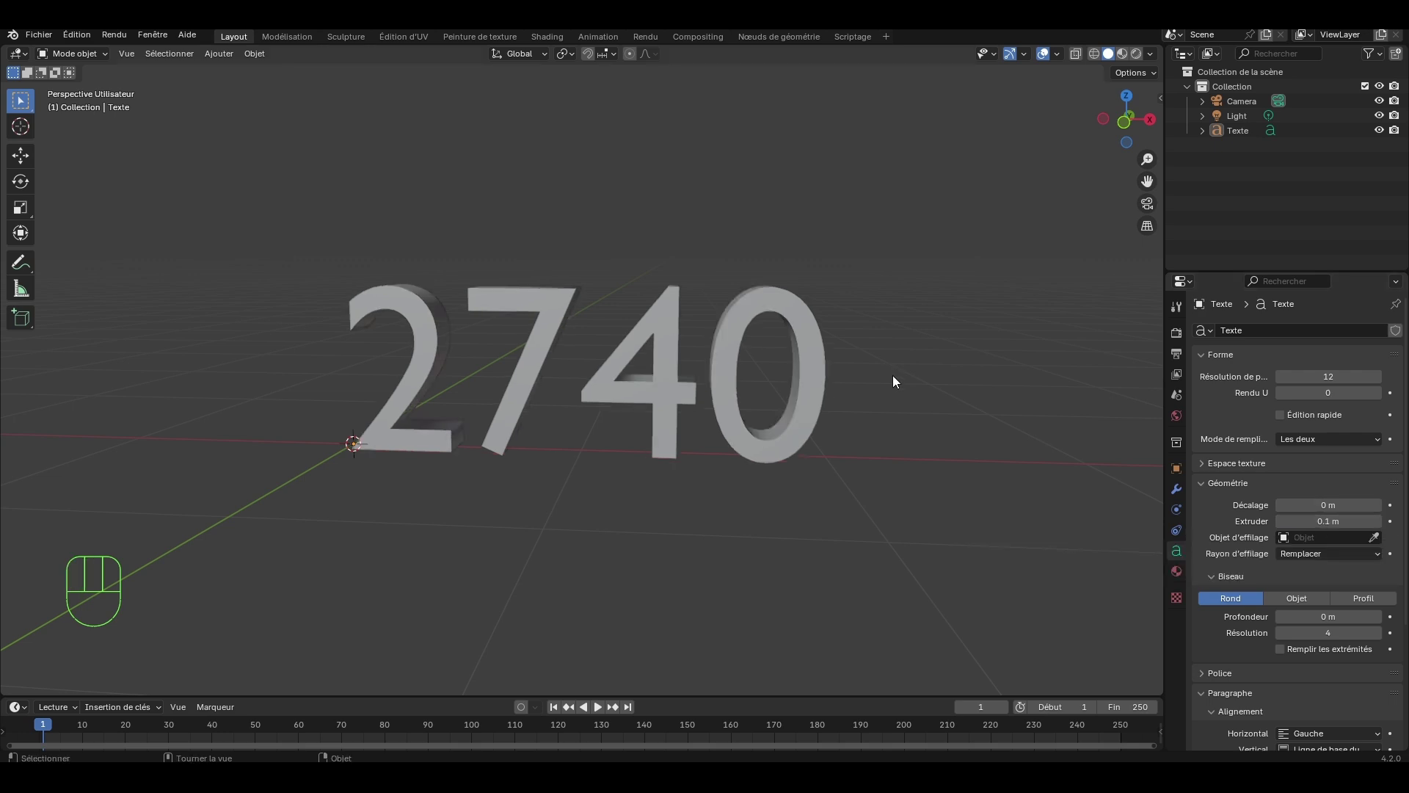
middle_click_drag(892, 375, 873, 407)
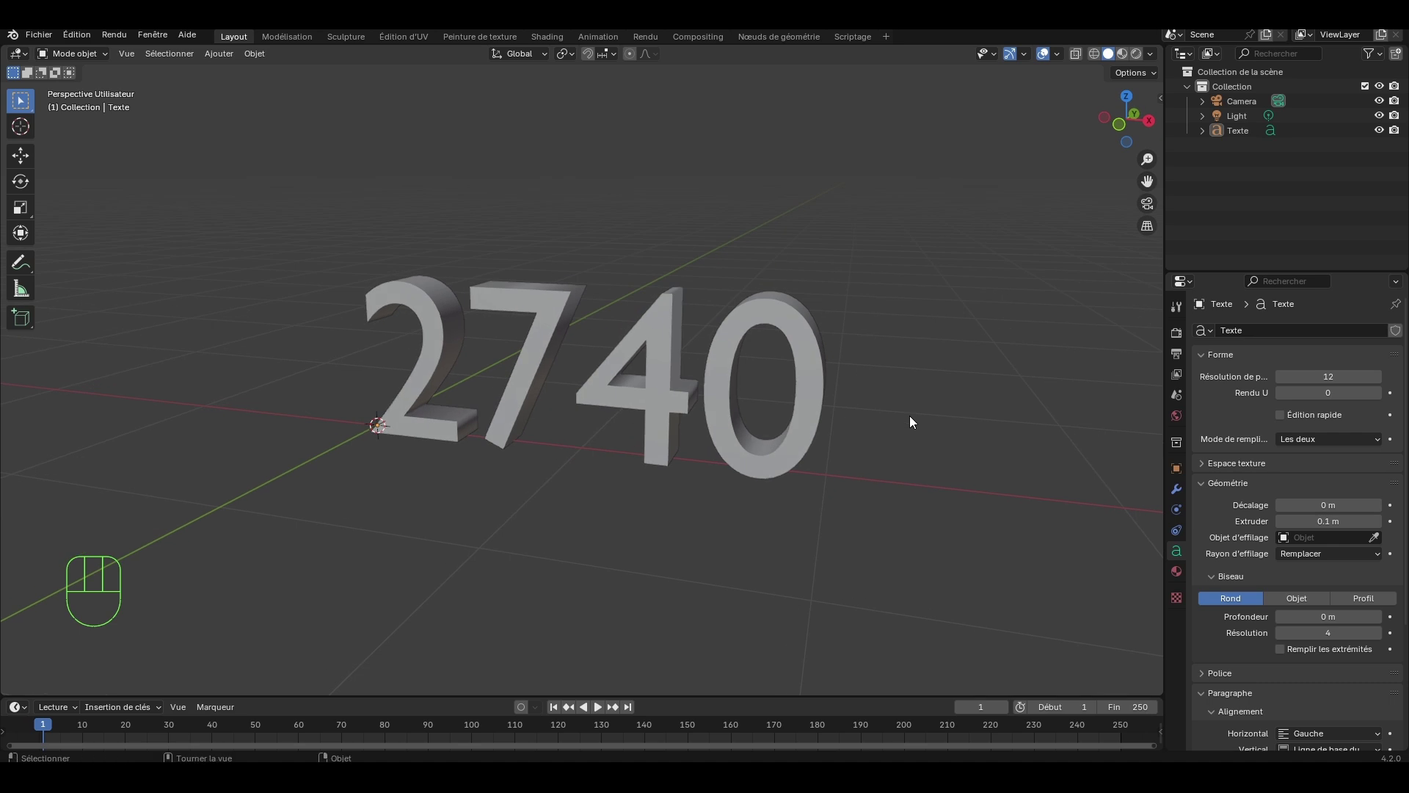
Step: Switch to the Blender 4.3 window, select the 2740 text and set its round bevel depth to 0.01 m
scroll(909, 416, "up", 2)
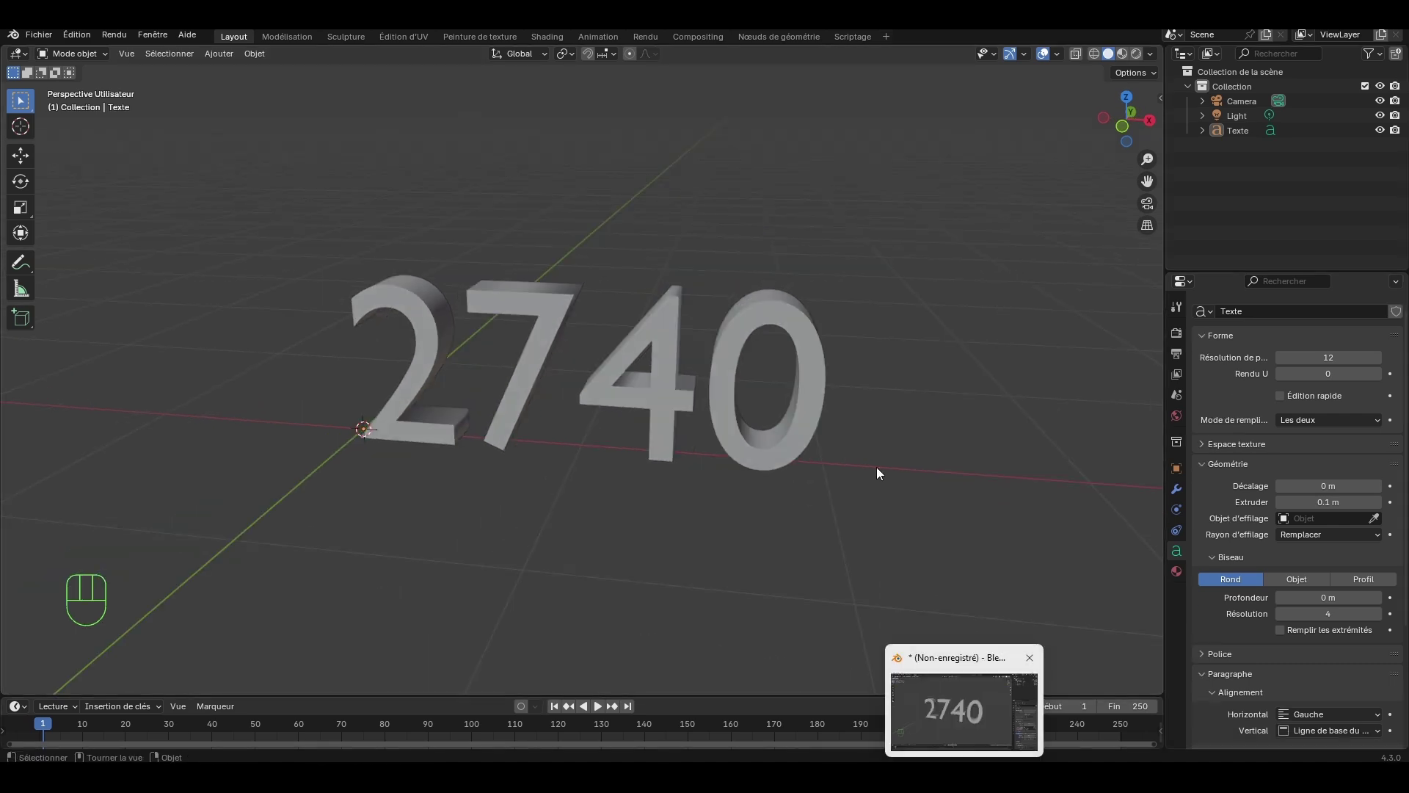
scroll(877, 469, "up", 1)
scroll(941, 452, "up", 2)
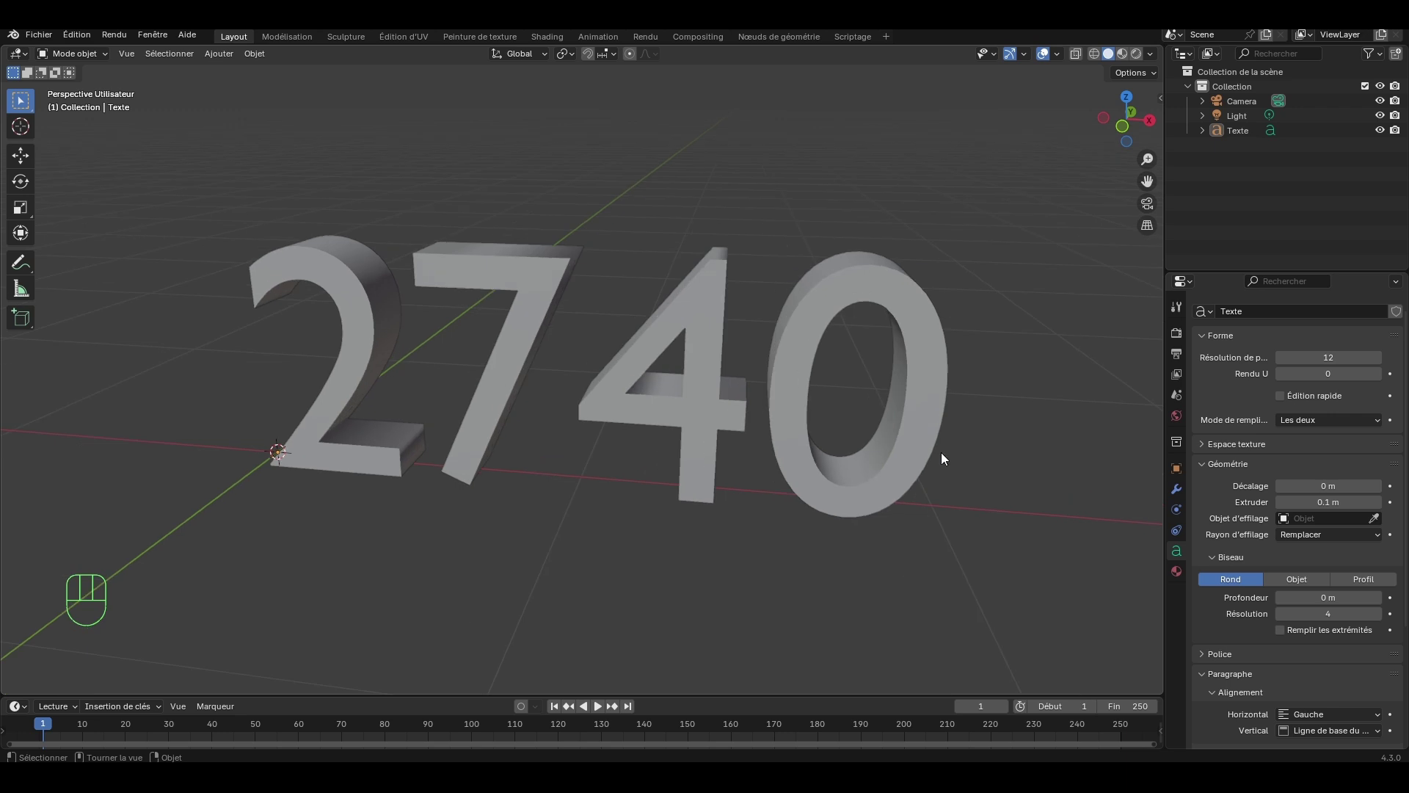
middle_click_drag(942, 445, 919, 461, "shift")
left_click(842, 451)
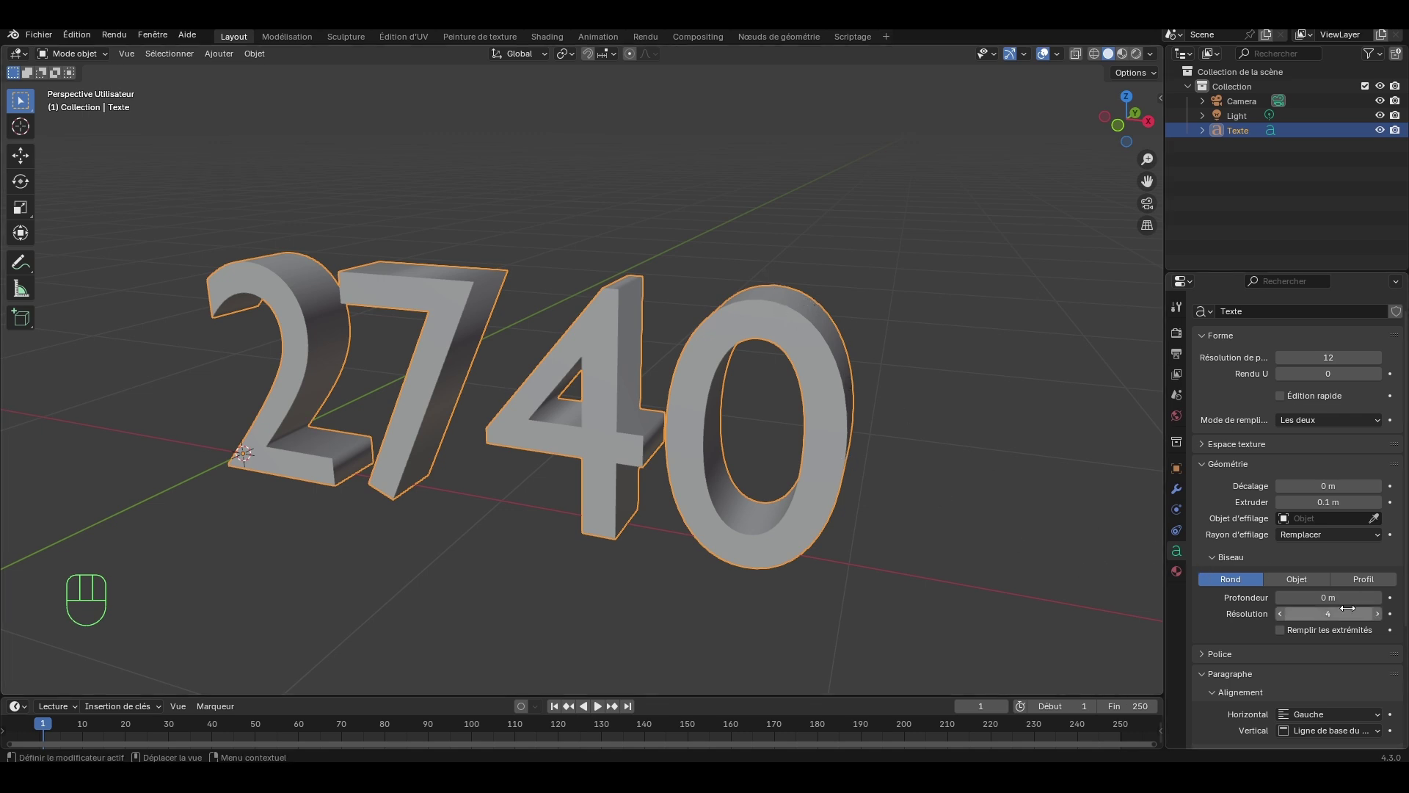
scroll(1348, 608, "down", 5)
scroll(1282, 579, "up", 1)
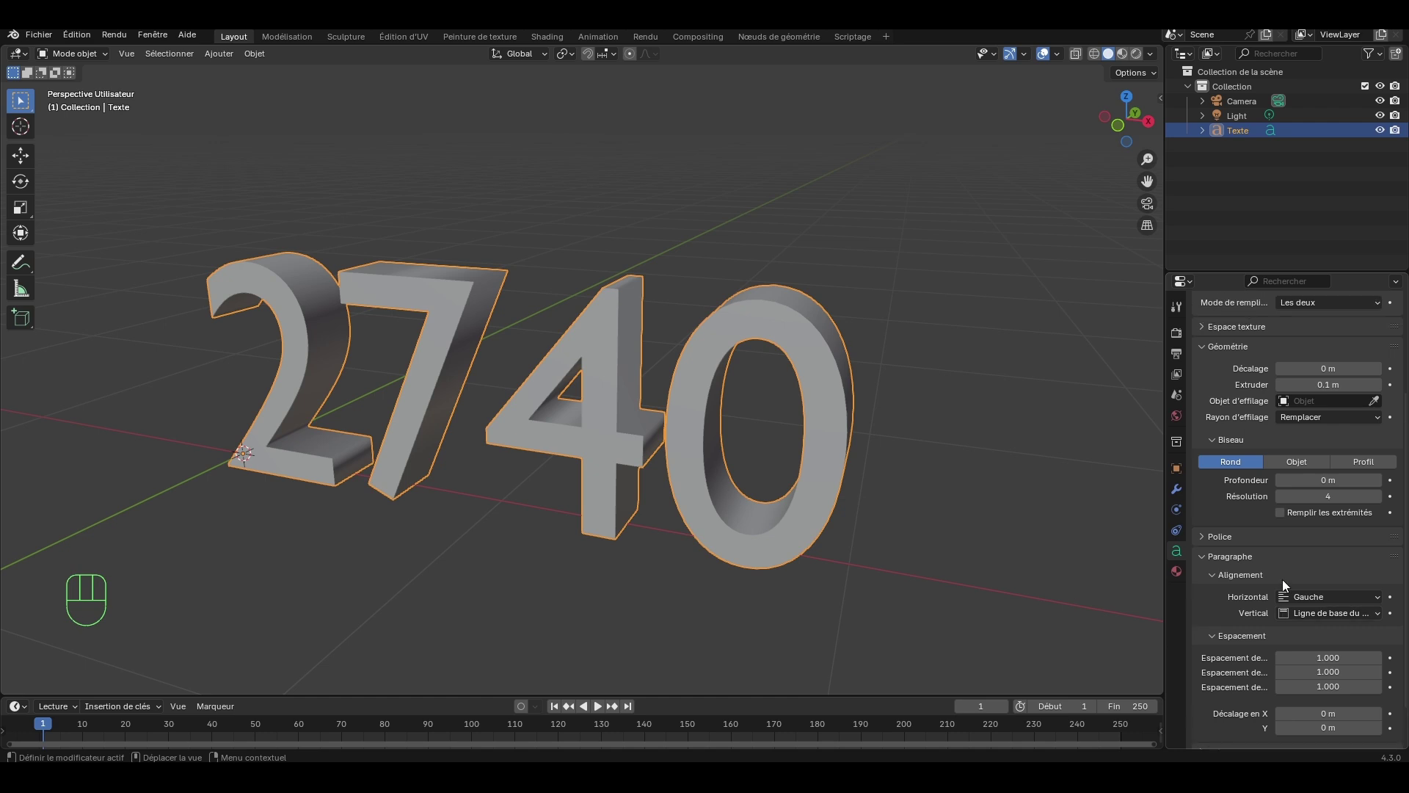
left_click(1304, 464)
left_click(1223, 461)
left_click(1330, 480)
mouse_move(1317, 483)
left_mouse_down()
mouse_move(1291, 483)
mouse_move(1317, 482)
left_mouse_up()
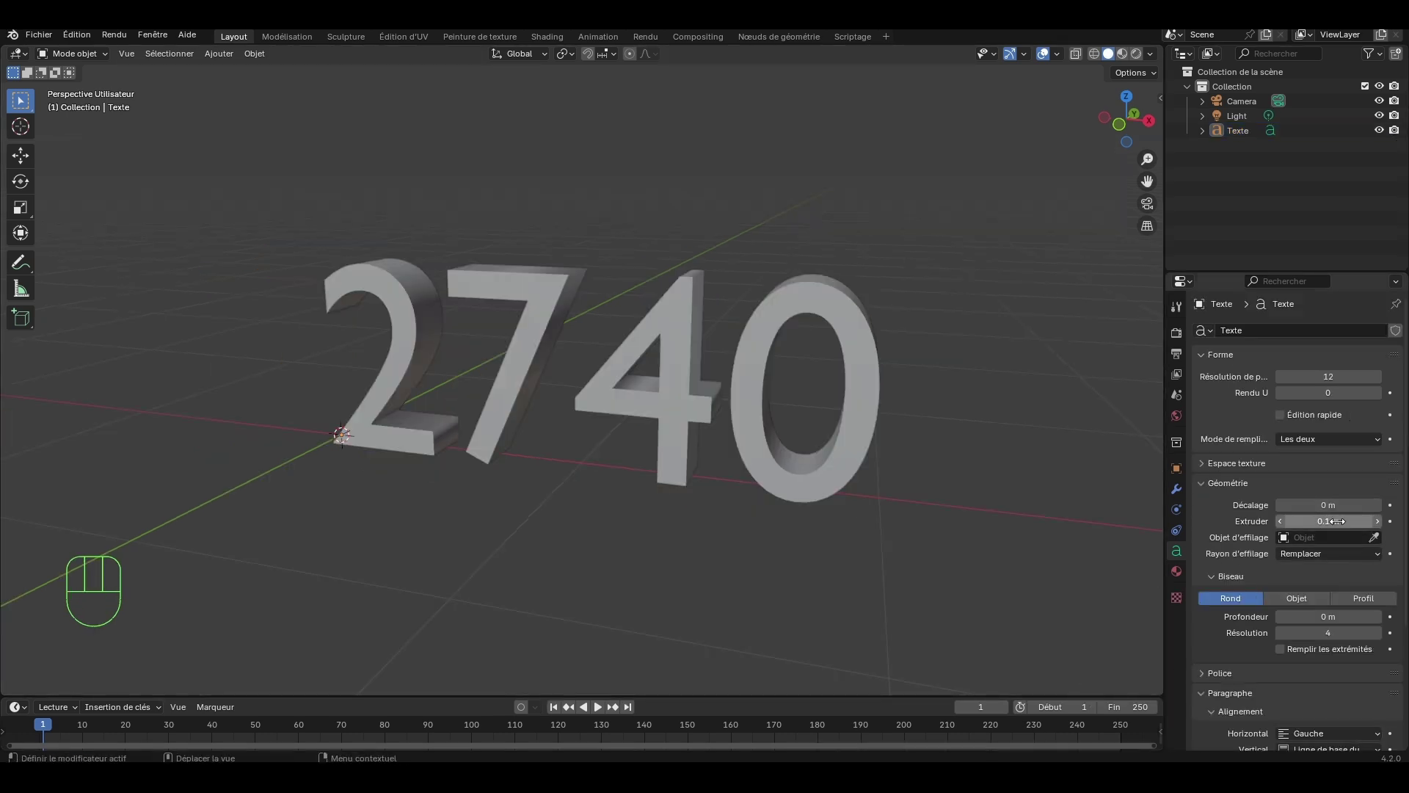
Step: In the Blender 4.2 window, set the 2740 text's bevel depth to 0.01 m
left_click(1319, 615)
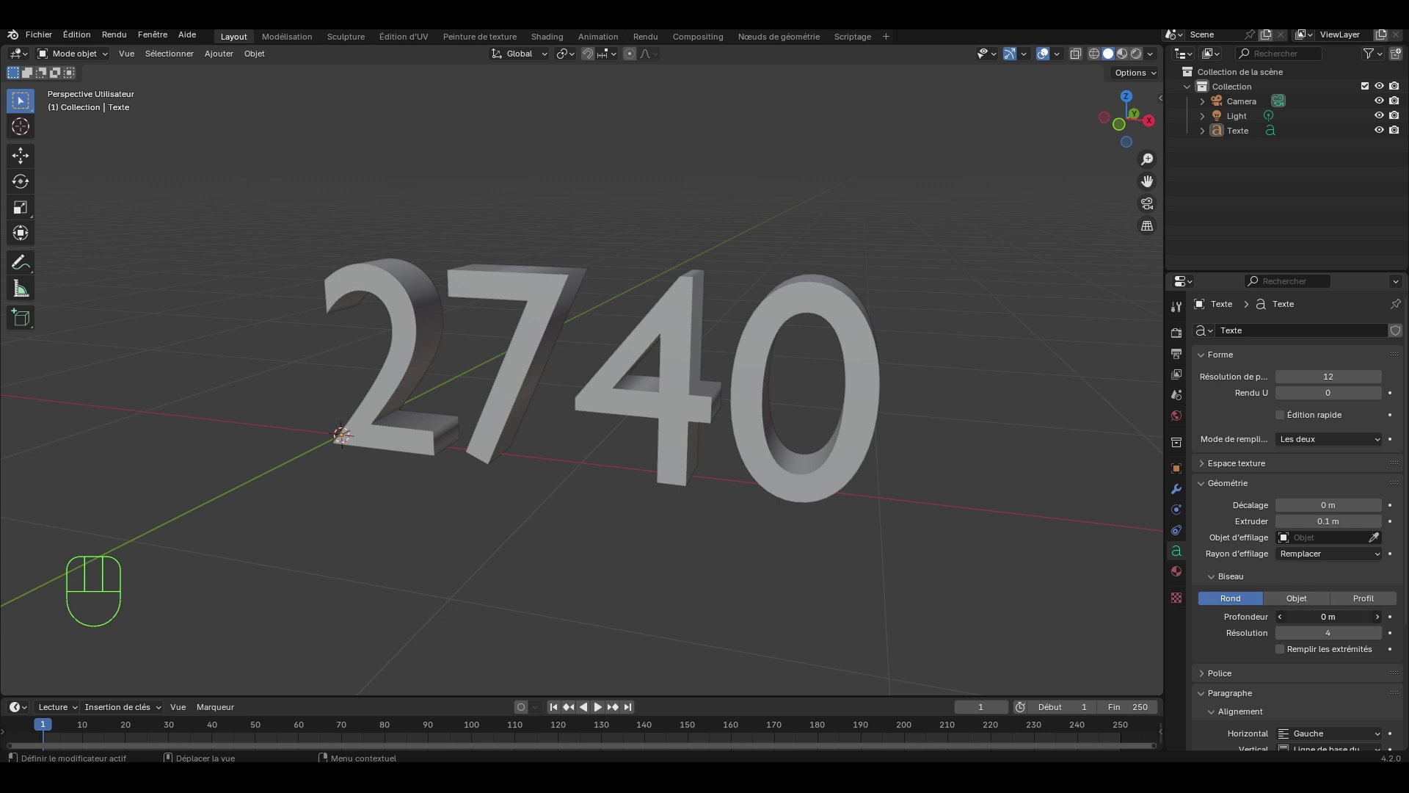
type("0.01")
key("Return")
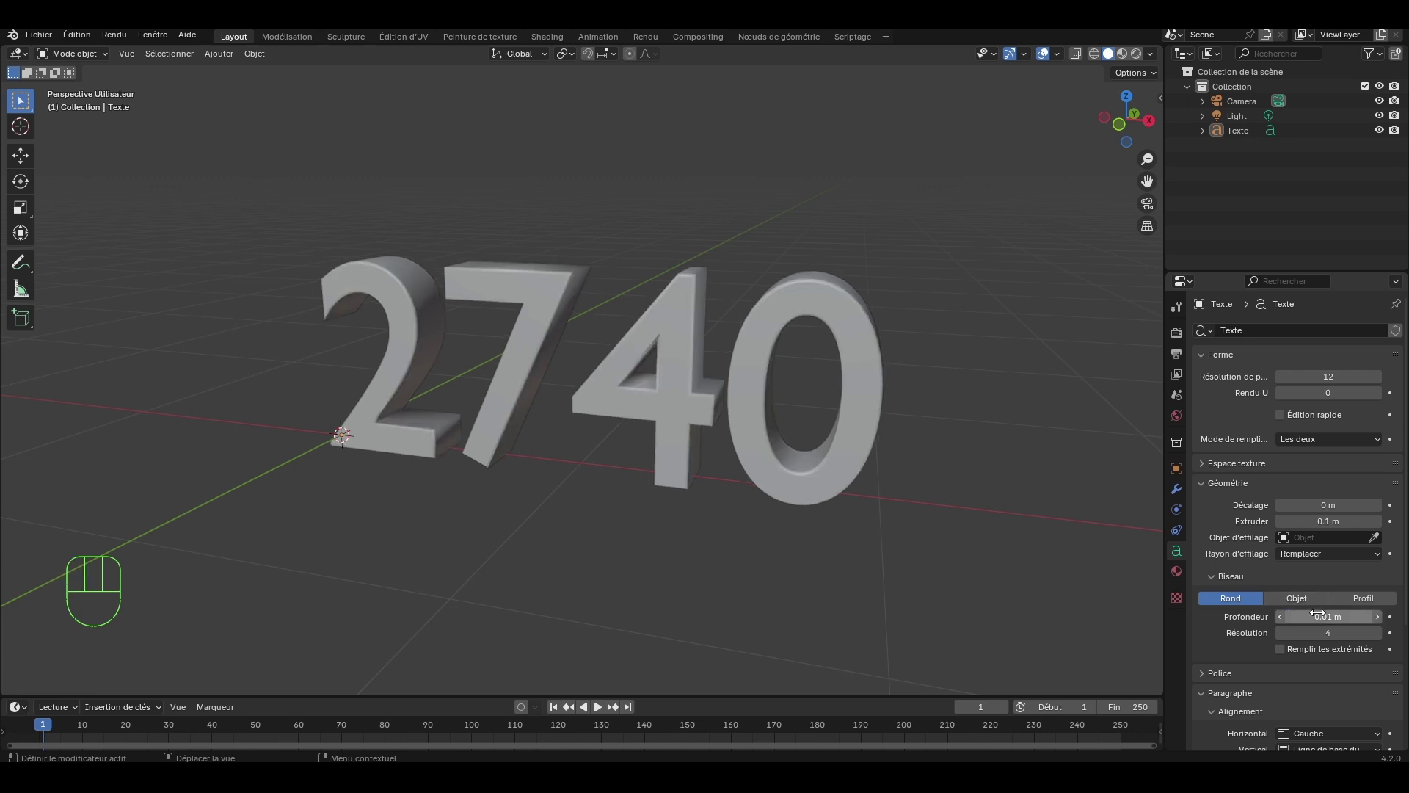
Step: Select the 2740 text in the Blender 4.2 scene and convert it to a mesh (Maillage)
scroll(895, 380, "up", 2)
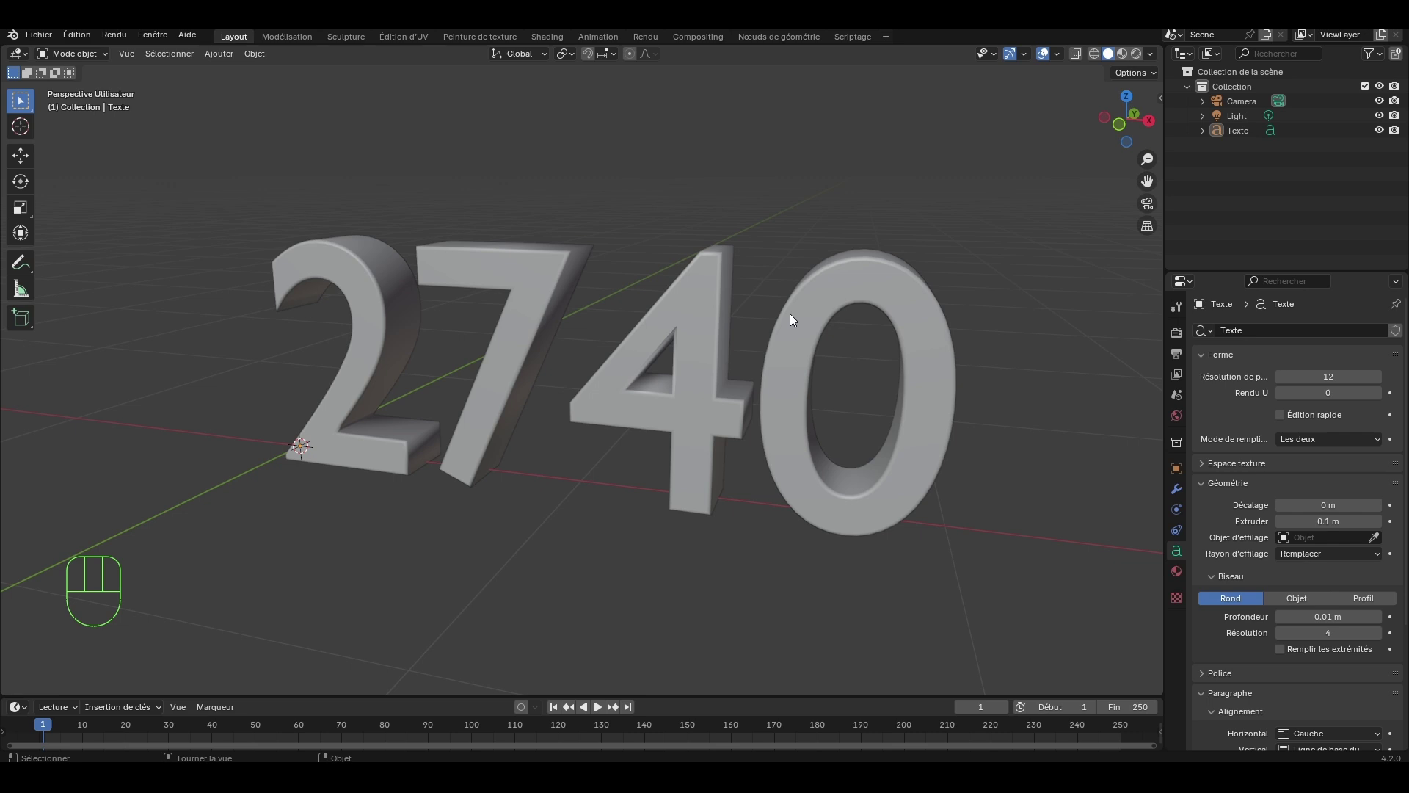
mouse_move(790, 314)
middle_mouse_down()
mouse_move(896, 331)
mouse_move(848, 319)
mouse_move(808, 331)
middle_mouse_up()
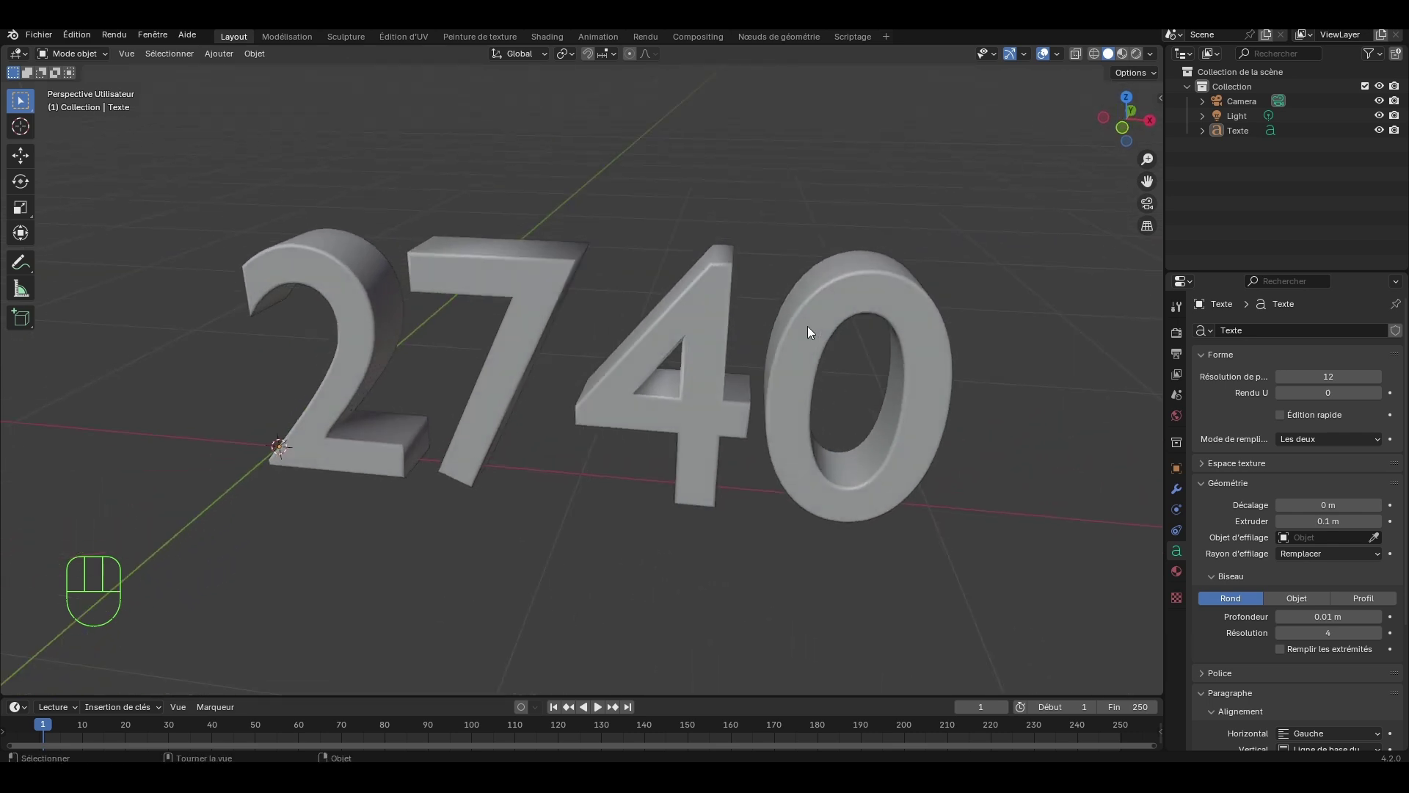
left_click(807, 327)
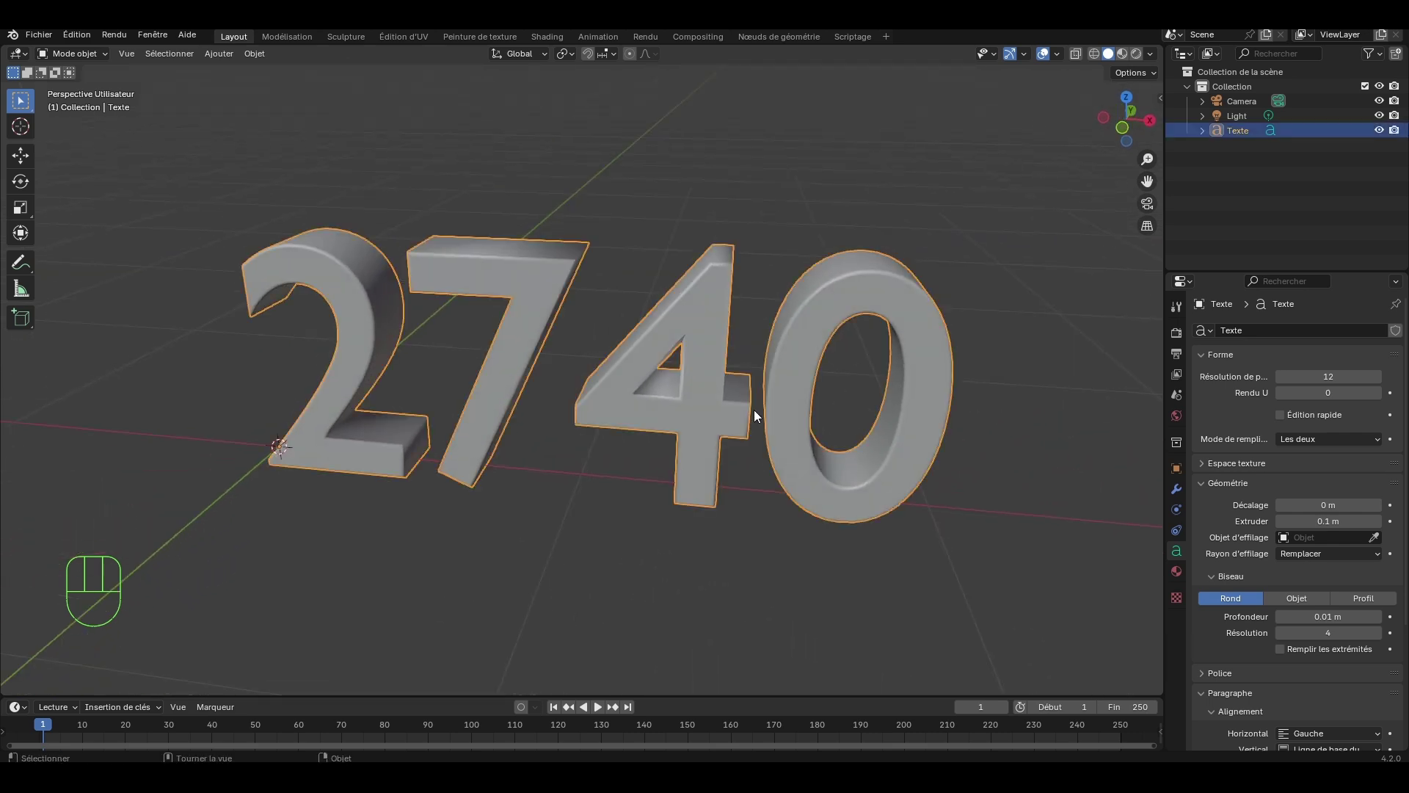
right_click(641, 447)
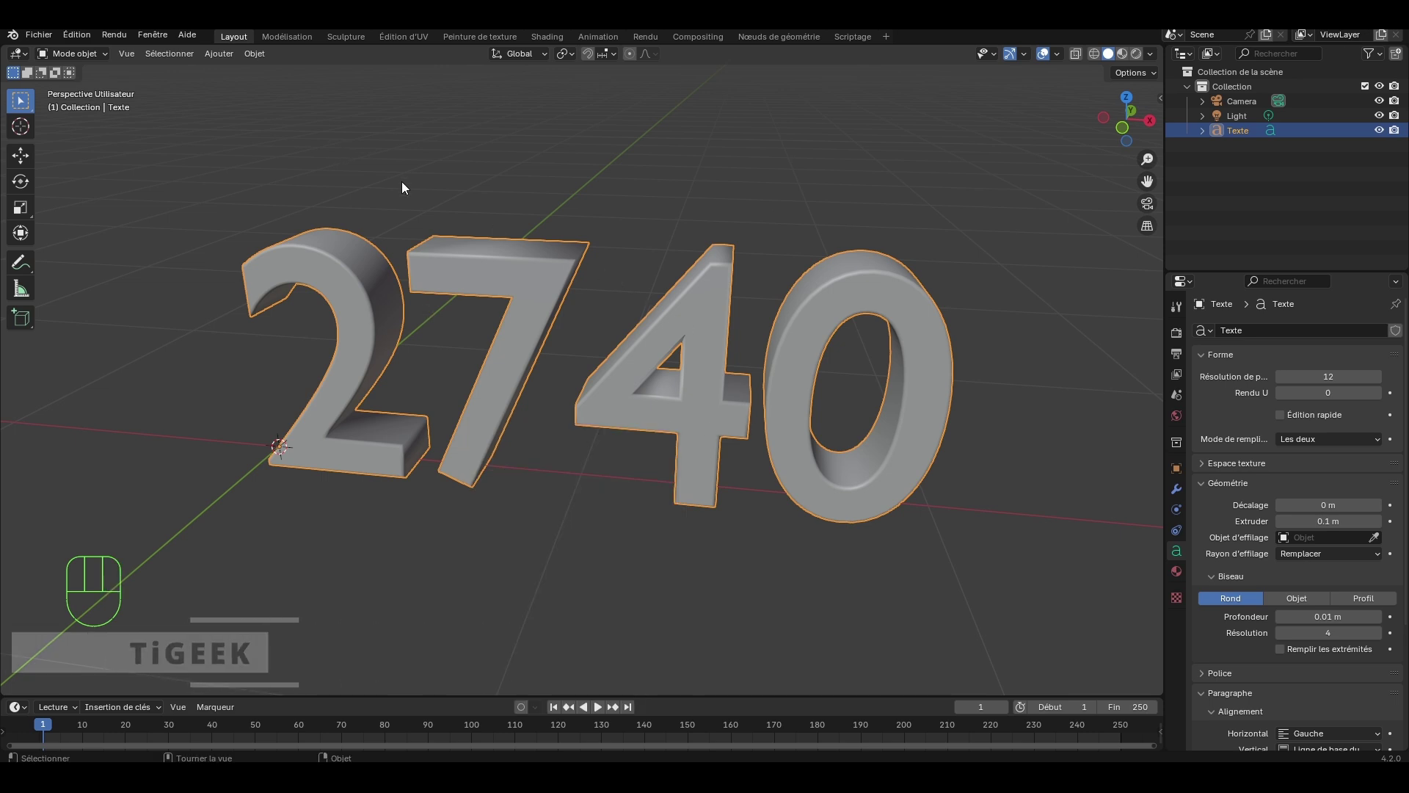
right_click(525, 279)
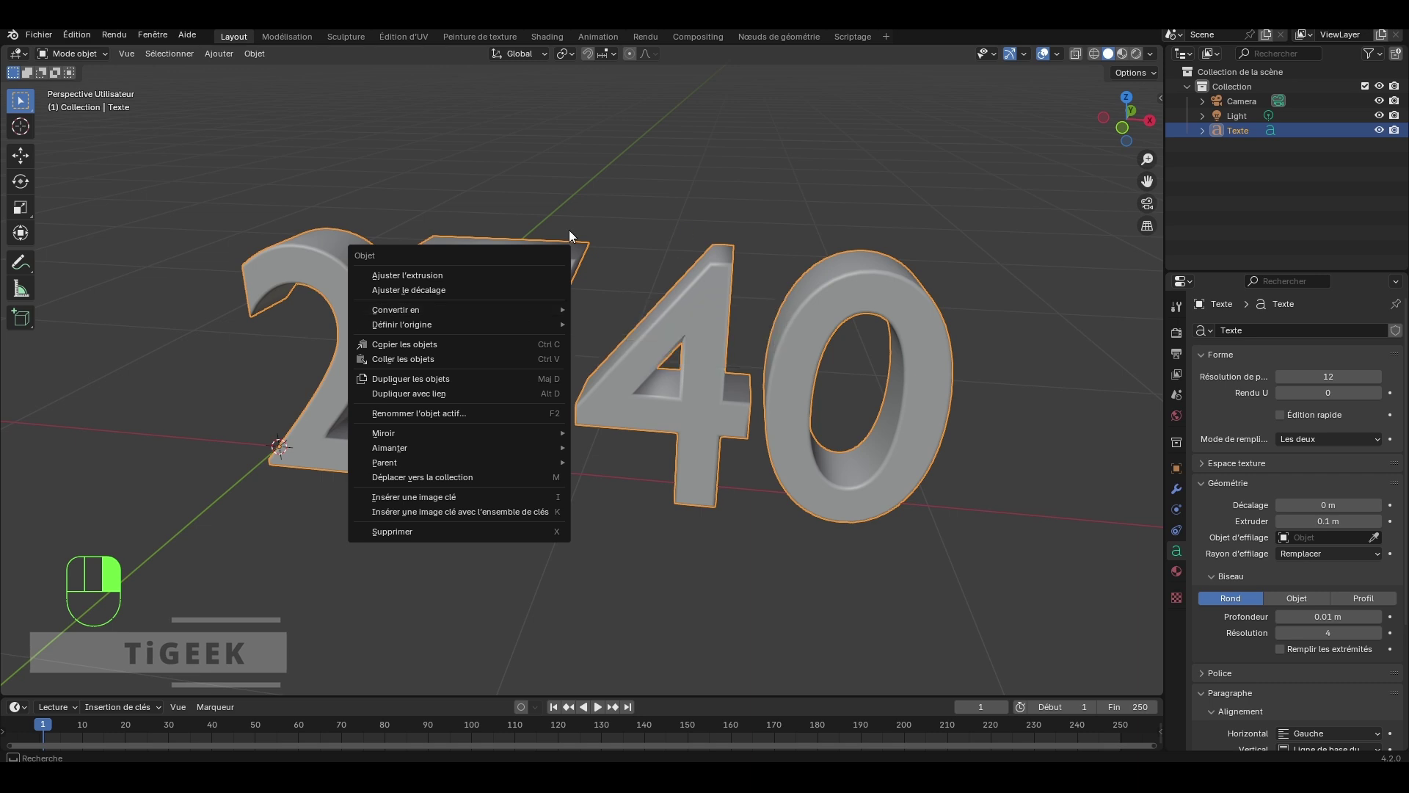
right_click(650, 275)
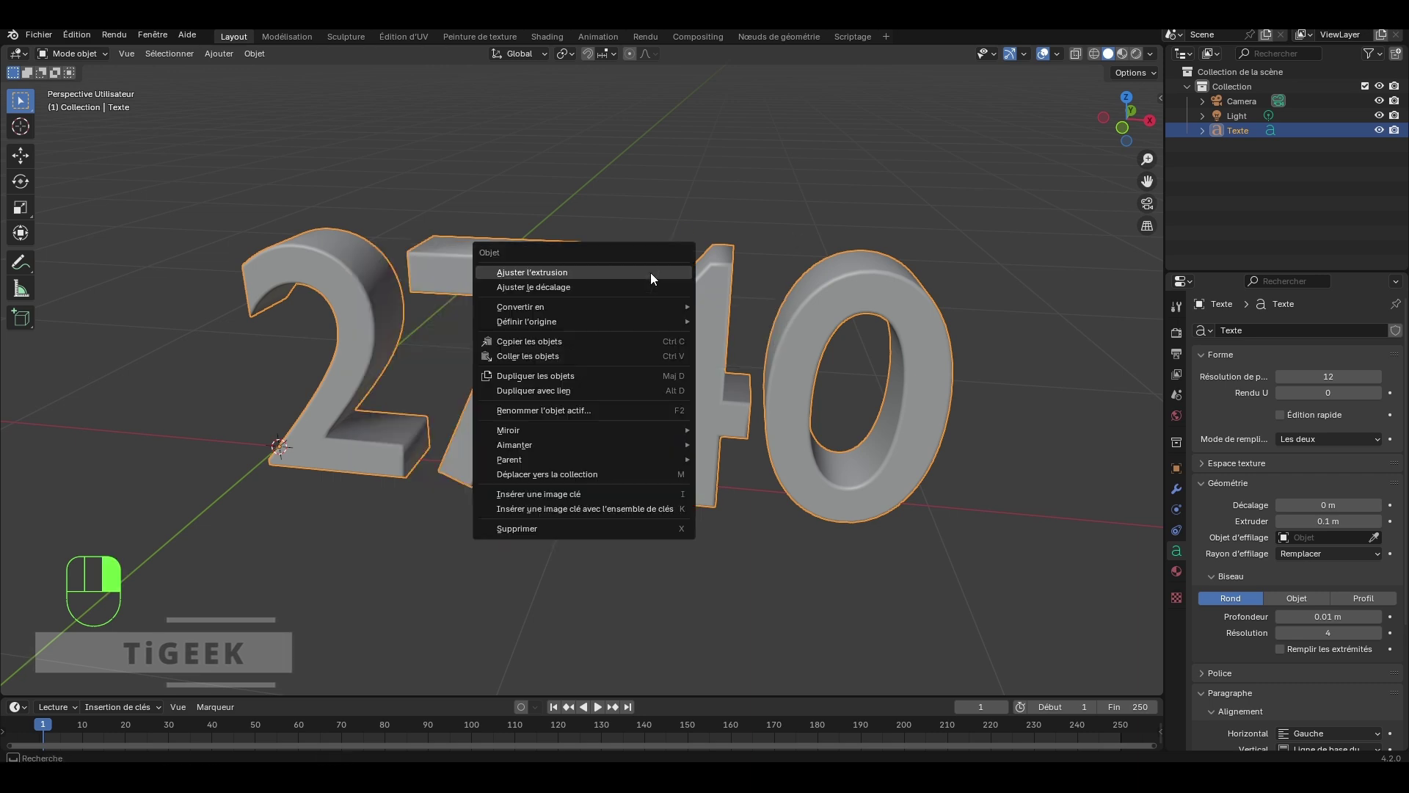
mouse_move(565, 316)
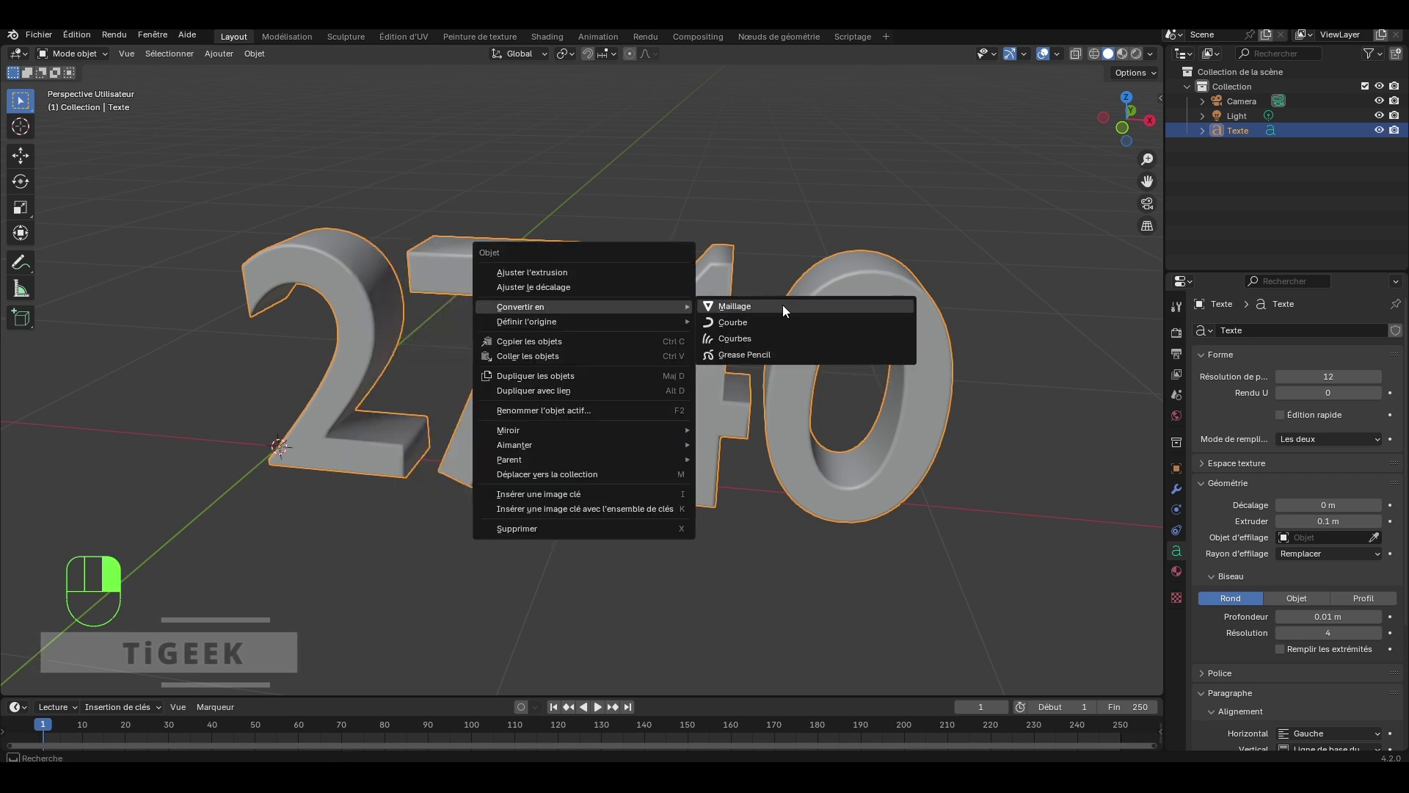
left_click(782, 305)
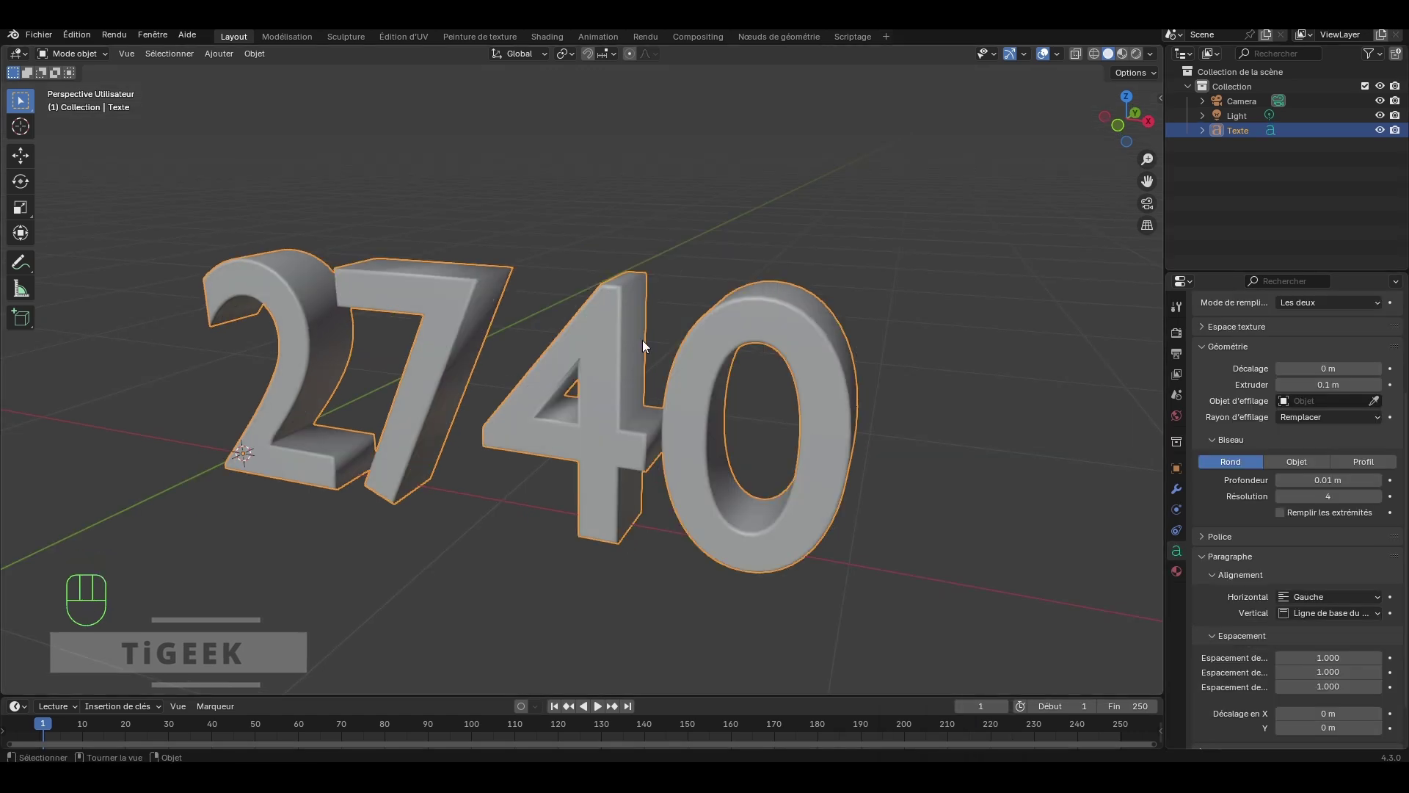
Step: Switch to the Blender 4.3 window and convert the selected 2740 text to a mesh (Maillage)
right_click(642, 340)
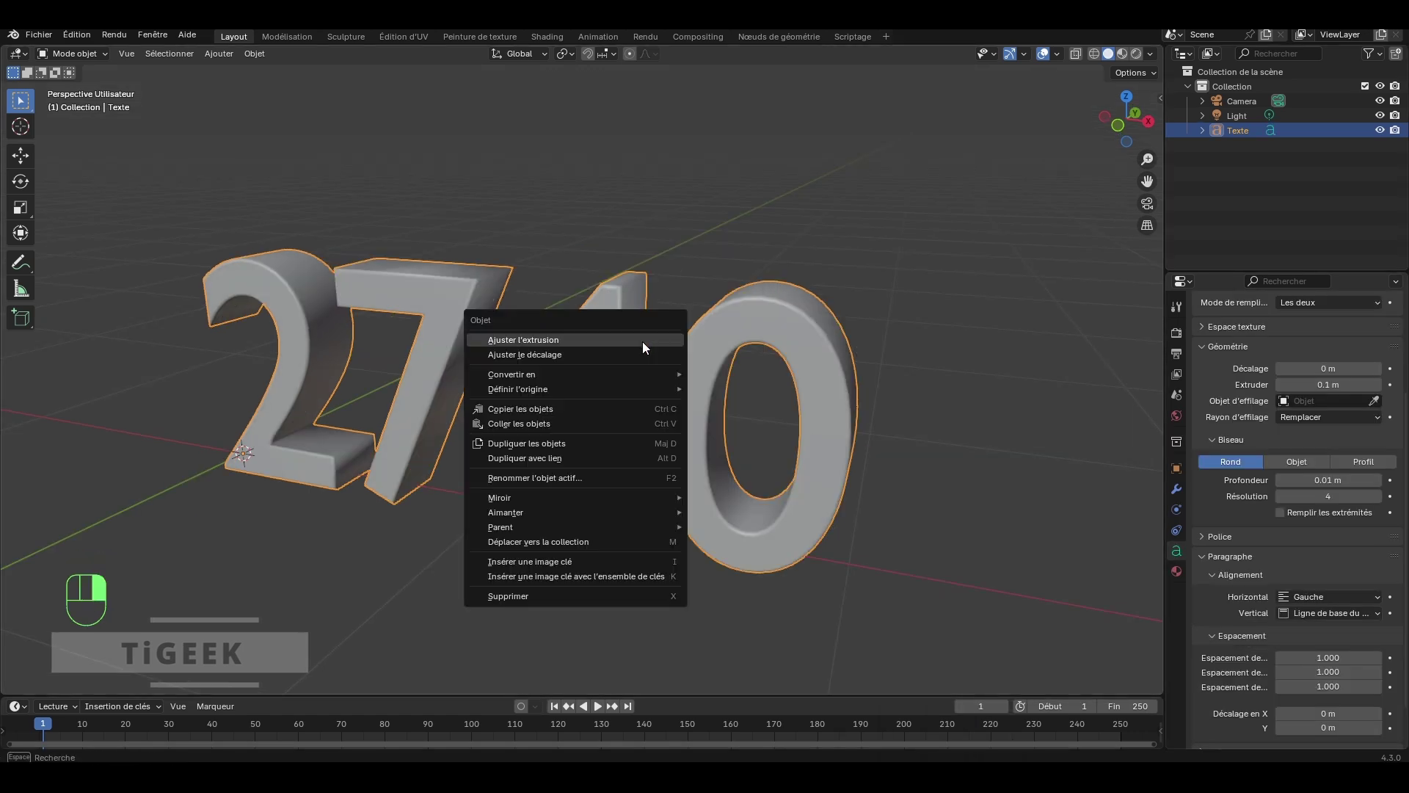
mouse_move(596, 373)
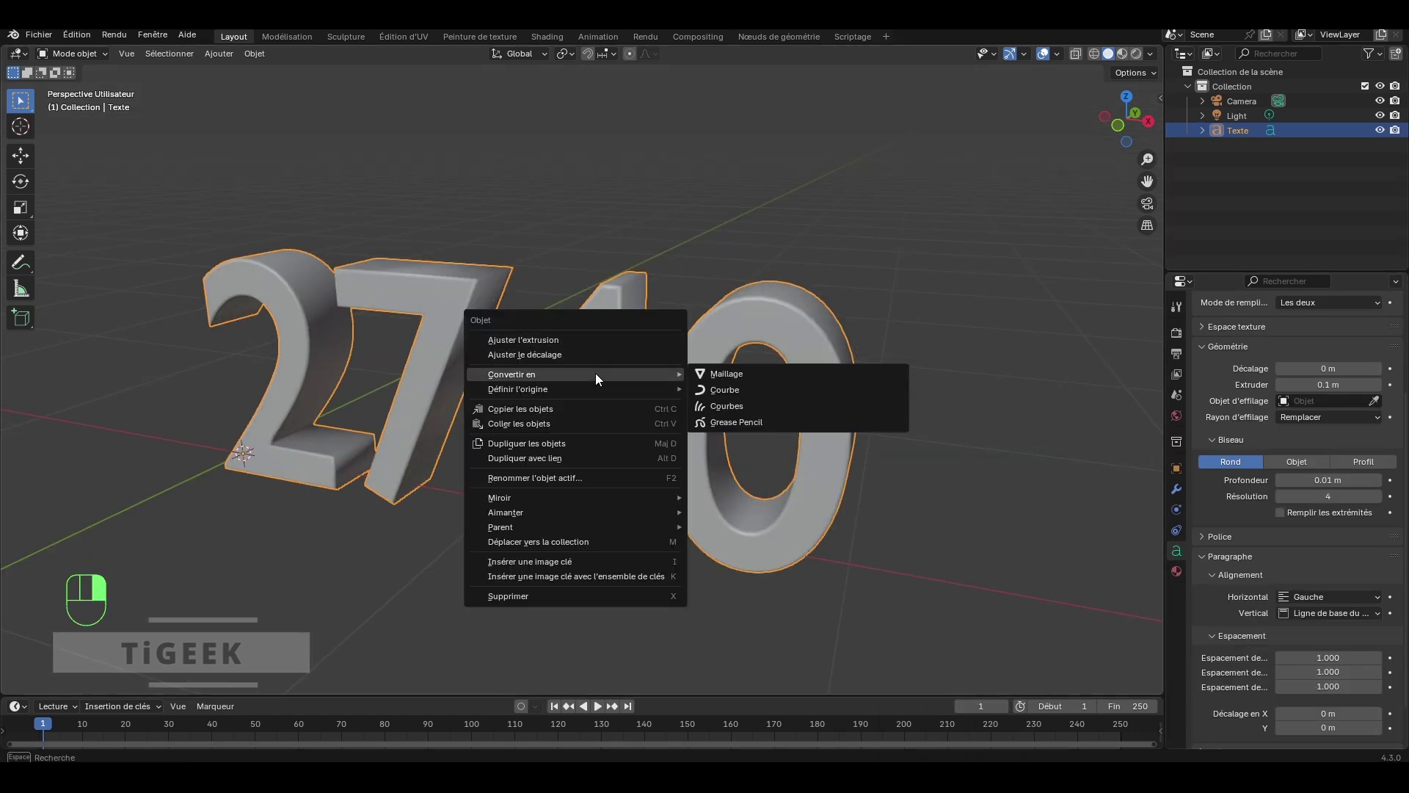
left_click(754, 377)
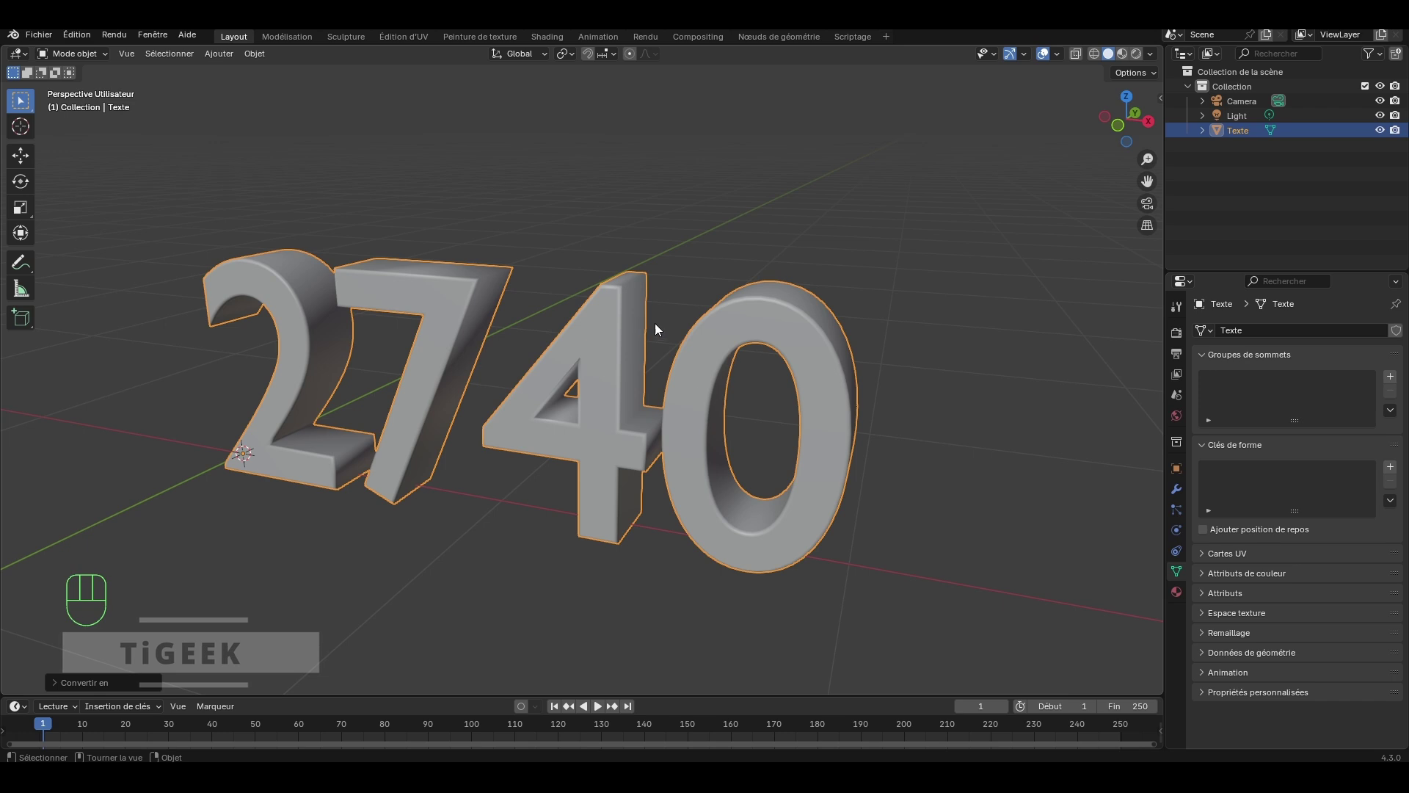
Step: Enter Edit Mode on the converted 2740 mesh and examine the topology of its faces
mouse_move(654, 323)
middle_mouse_down()
mouse_move(697, 321)
mouse_move(647, 333)
middle_mouse_up()
middle_click_drag(739, 353, 749, 345)
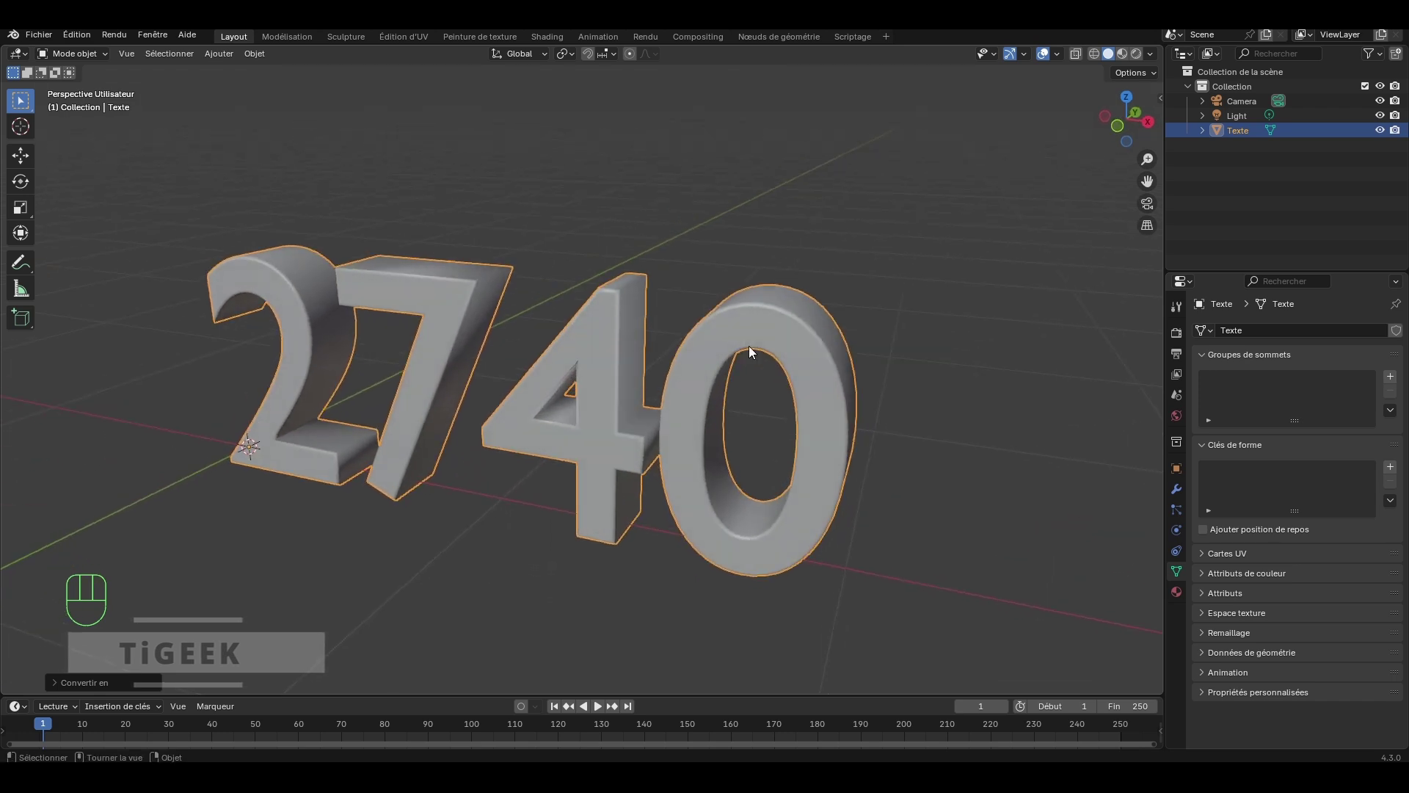
key("Tab")
scroll(914, 362, "up", 3)
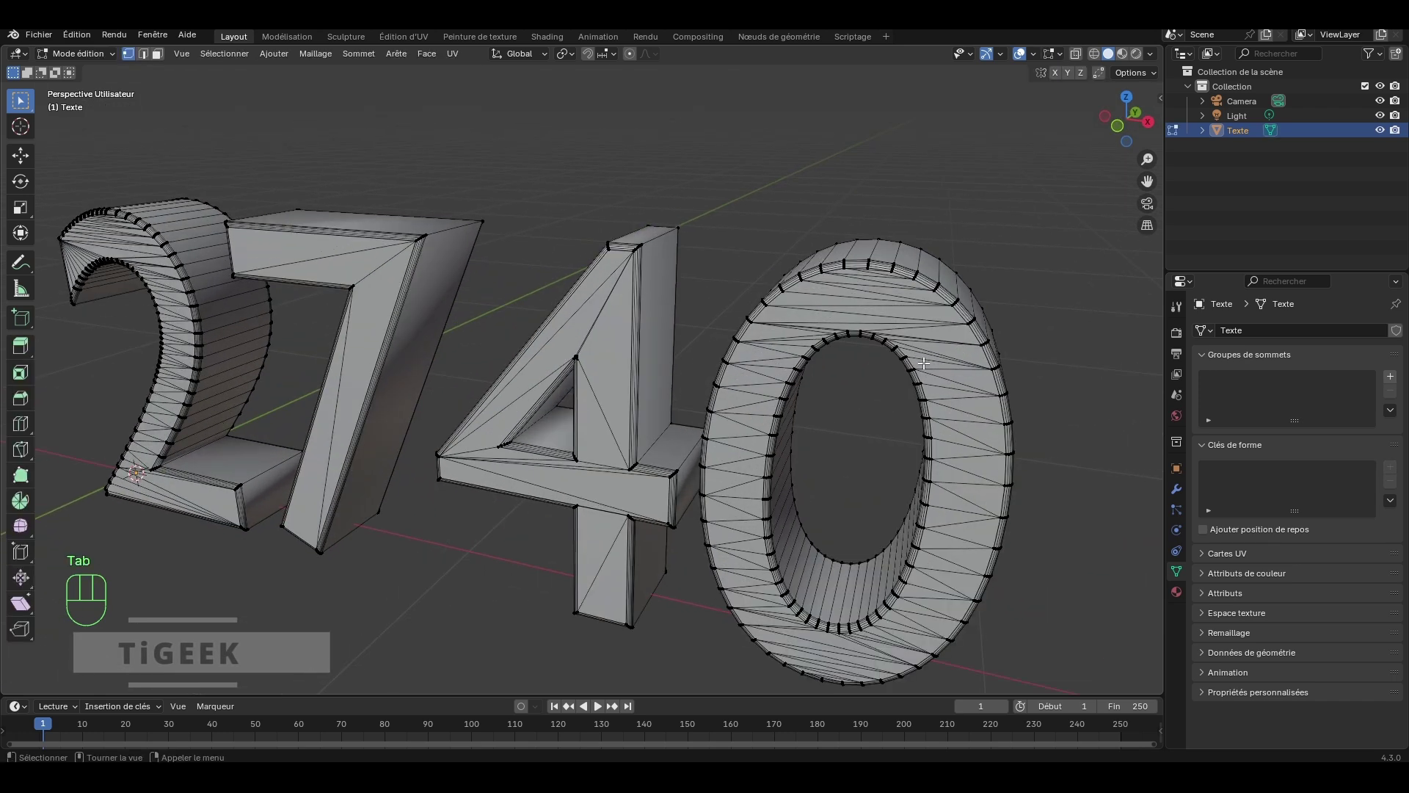
mouse_move(923, 363)
middle_mouse_down()
mouse_move(904, 352)
mouse_move(921, 371)
middle_mouse_up()
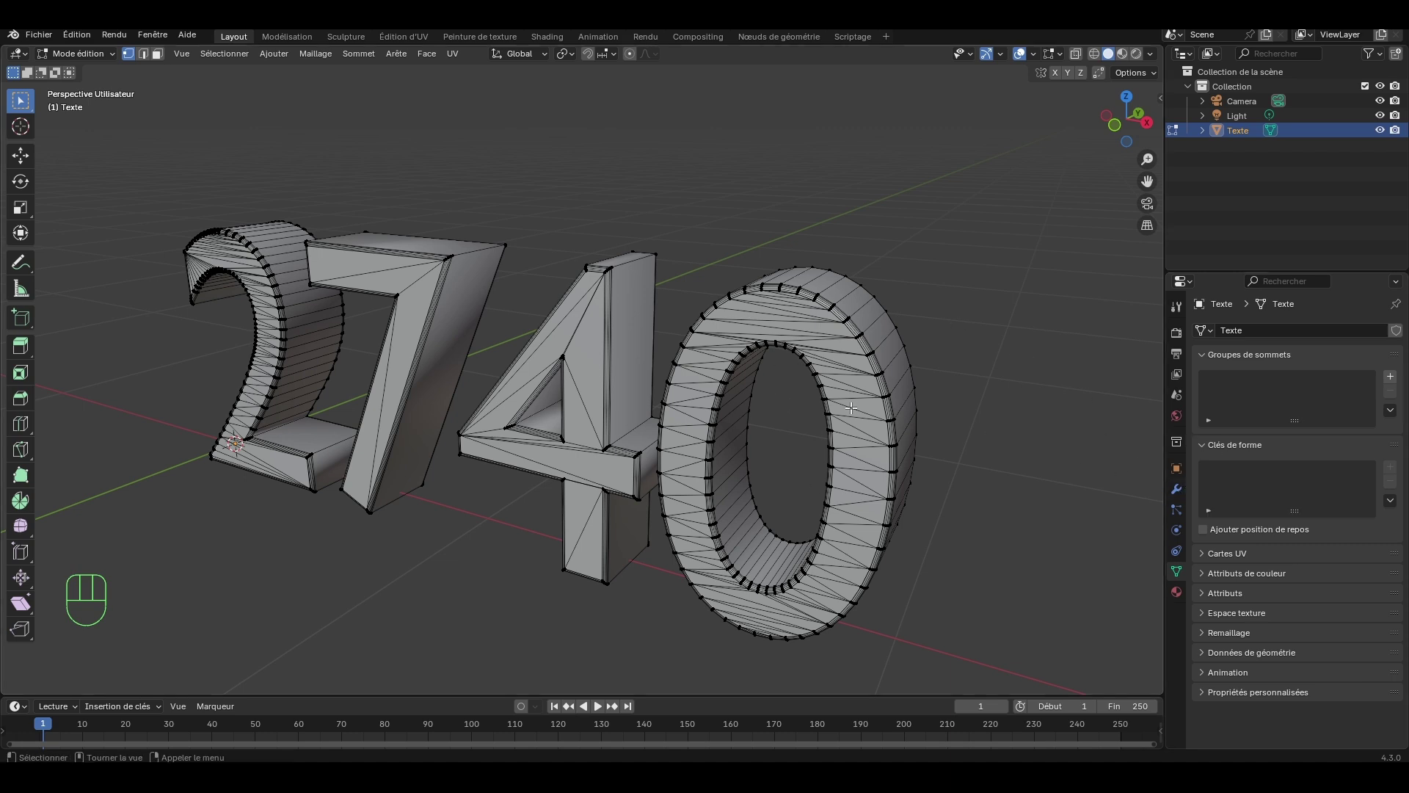
Step: Add a Subdivision Surface modifier (Surface de subdivision) to the 2740 mesh
left_click(1175, 489)
left_click(1249, 330)
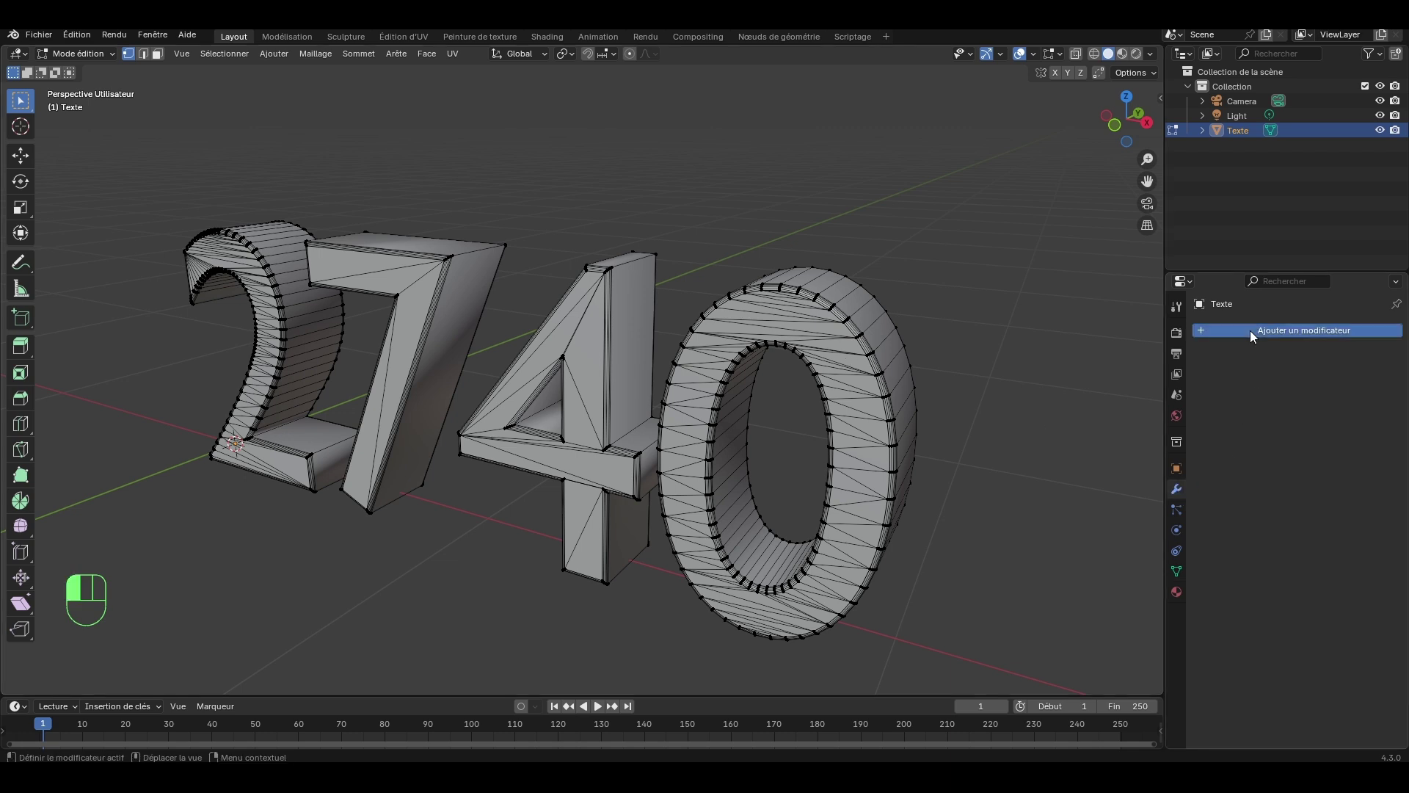
mouse_move(1253, 336)
mouse_move(1210, 318)
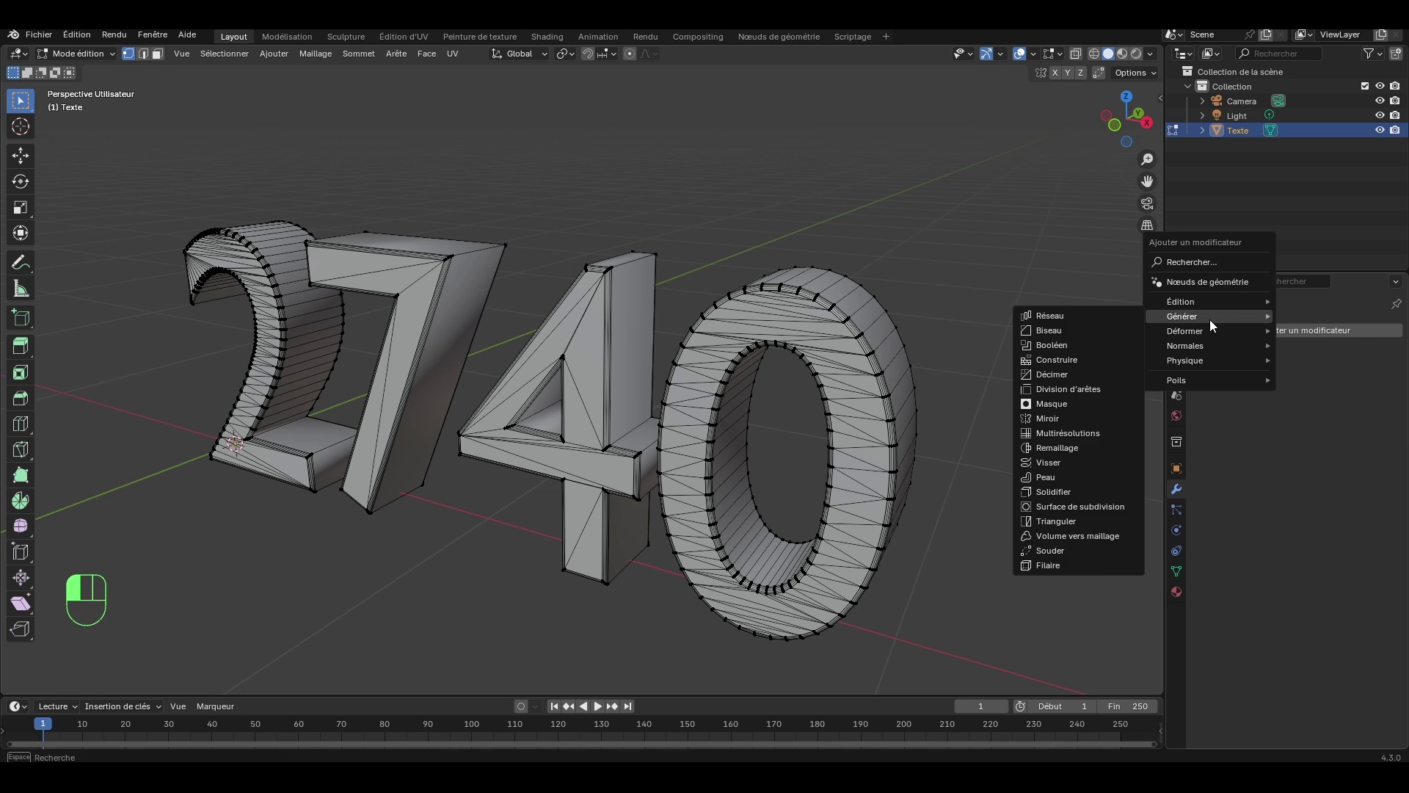
left_click(1098, 507)
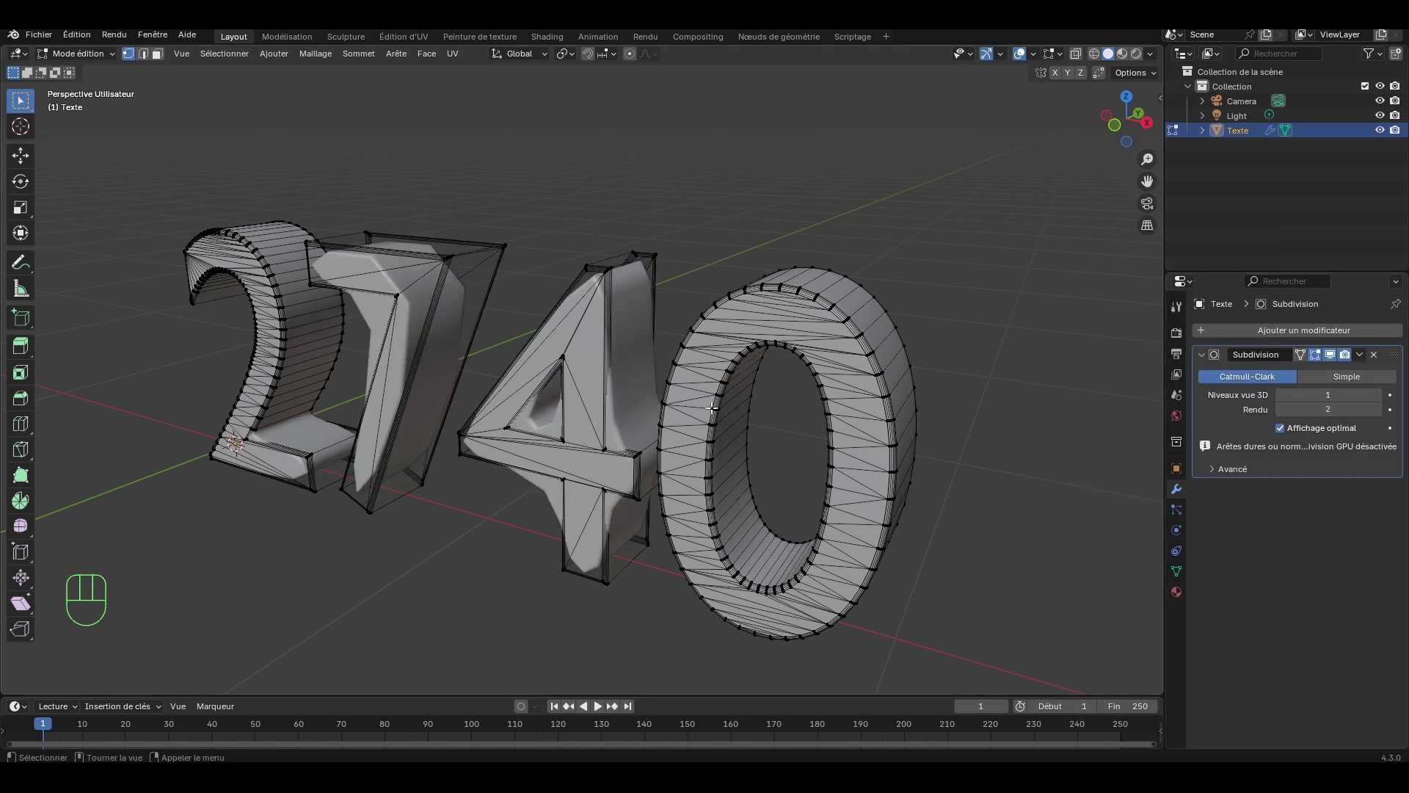
Step: Set the Subdivision modifier to Simple with 2 viewport levels and apply it in Object Mode
scroll(713, 408, "up", 2)
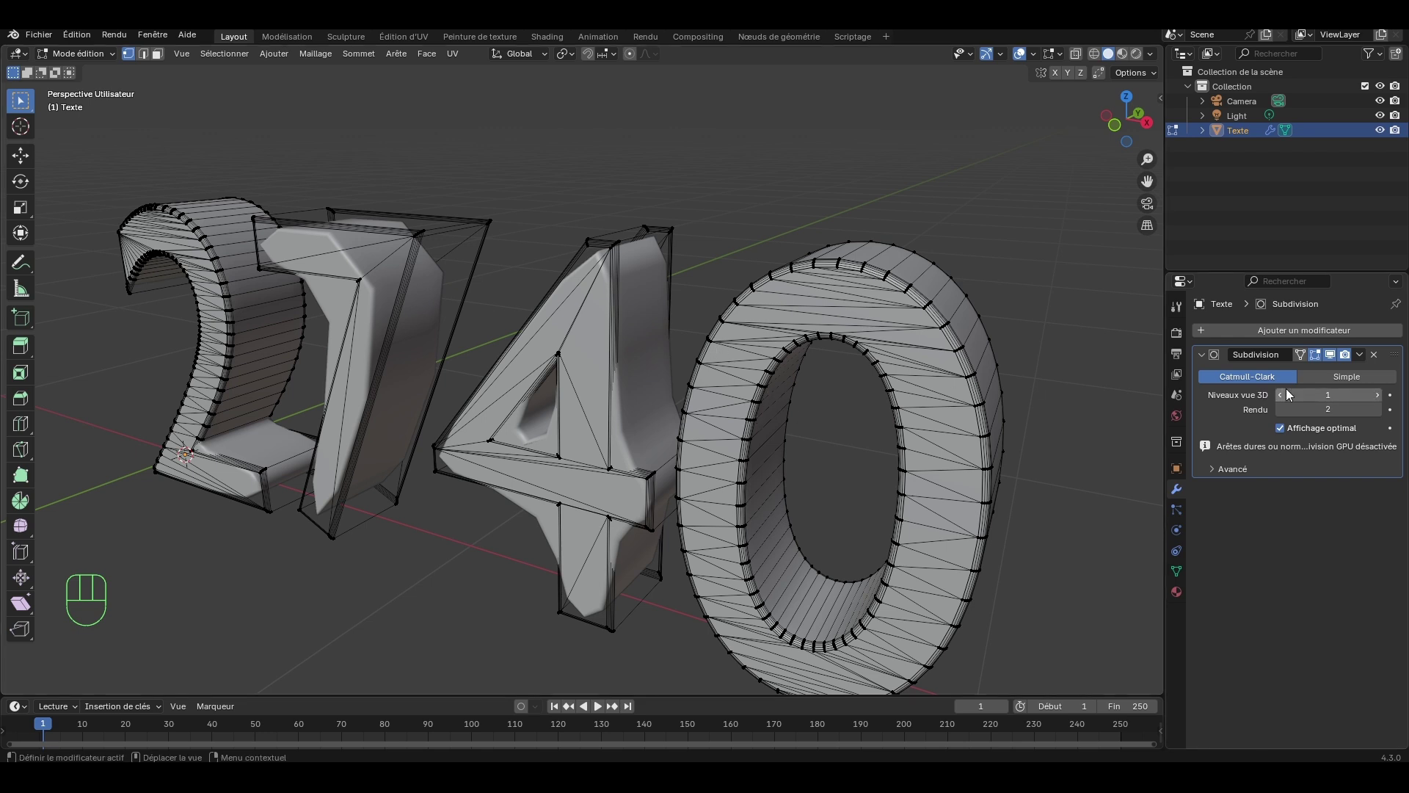
left_click(1345, 377)
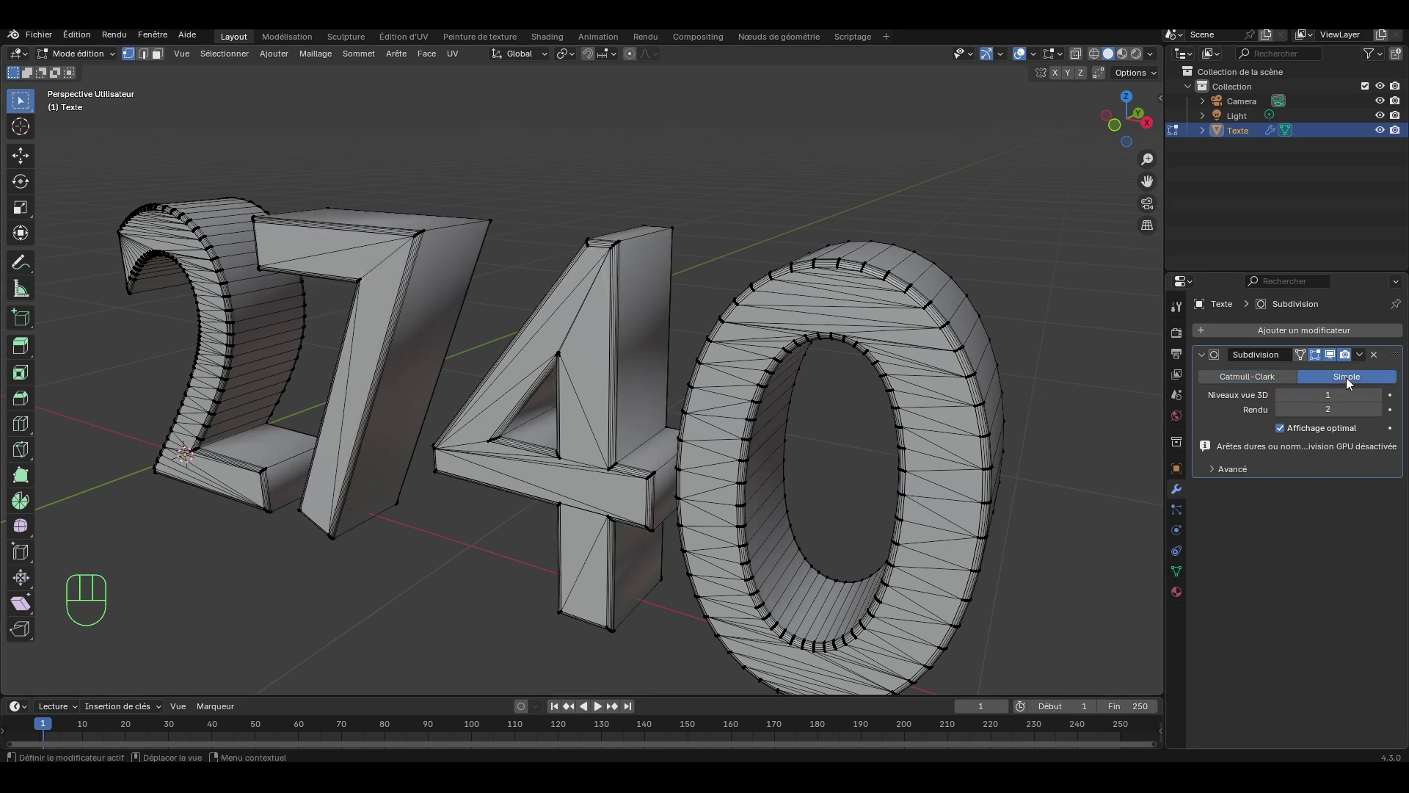
left_click(1377, 394)
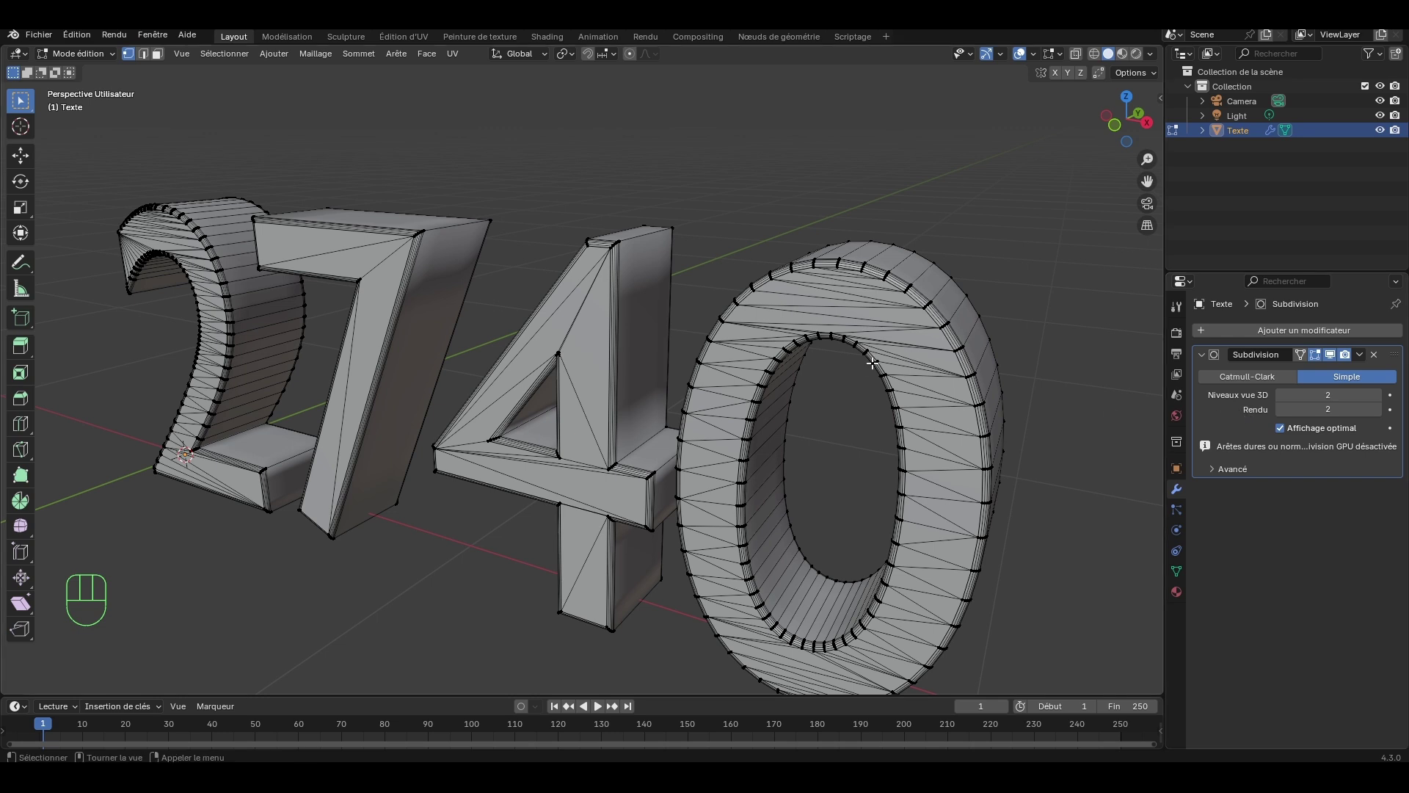
key("Tab")
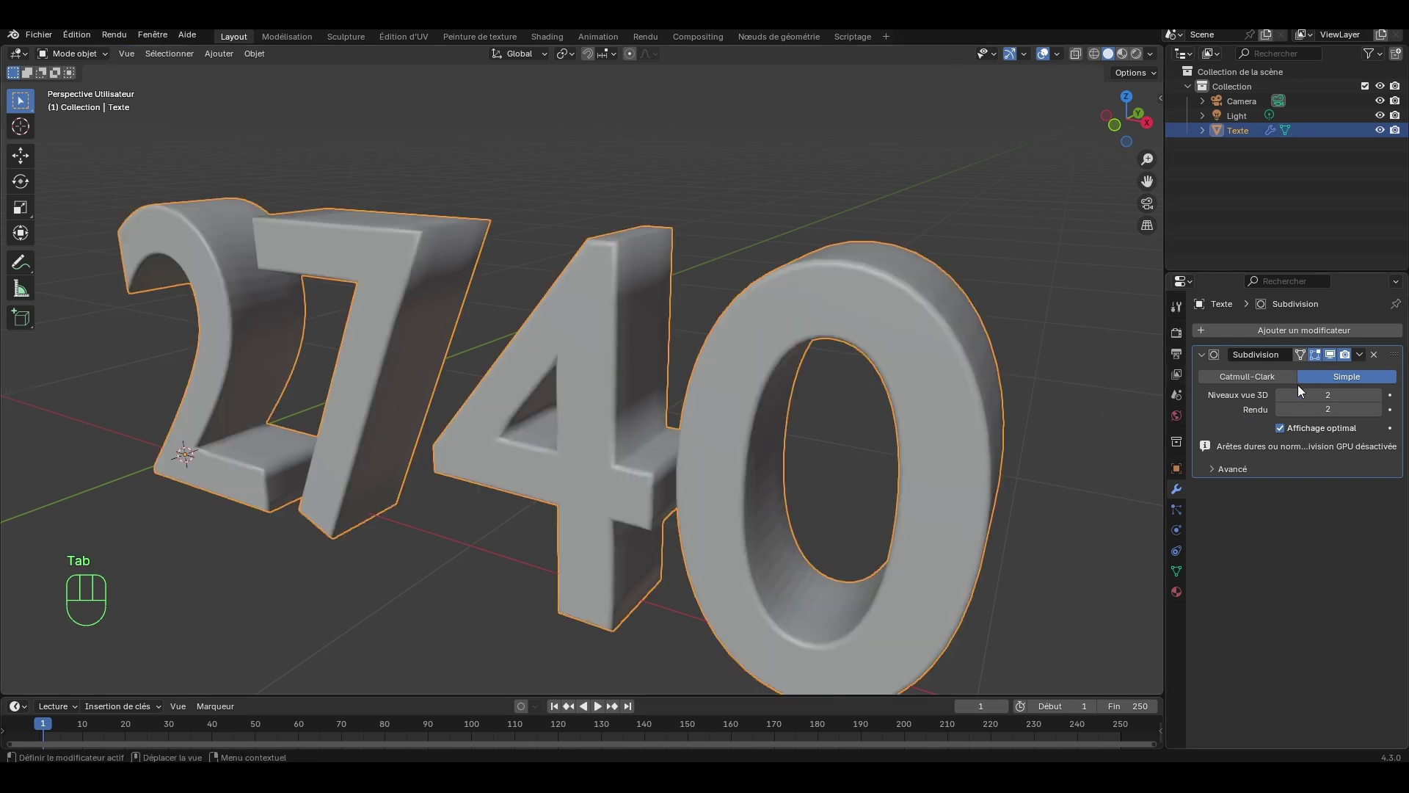
key("ctrl+a")
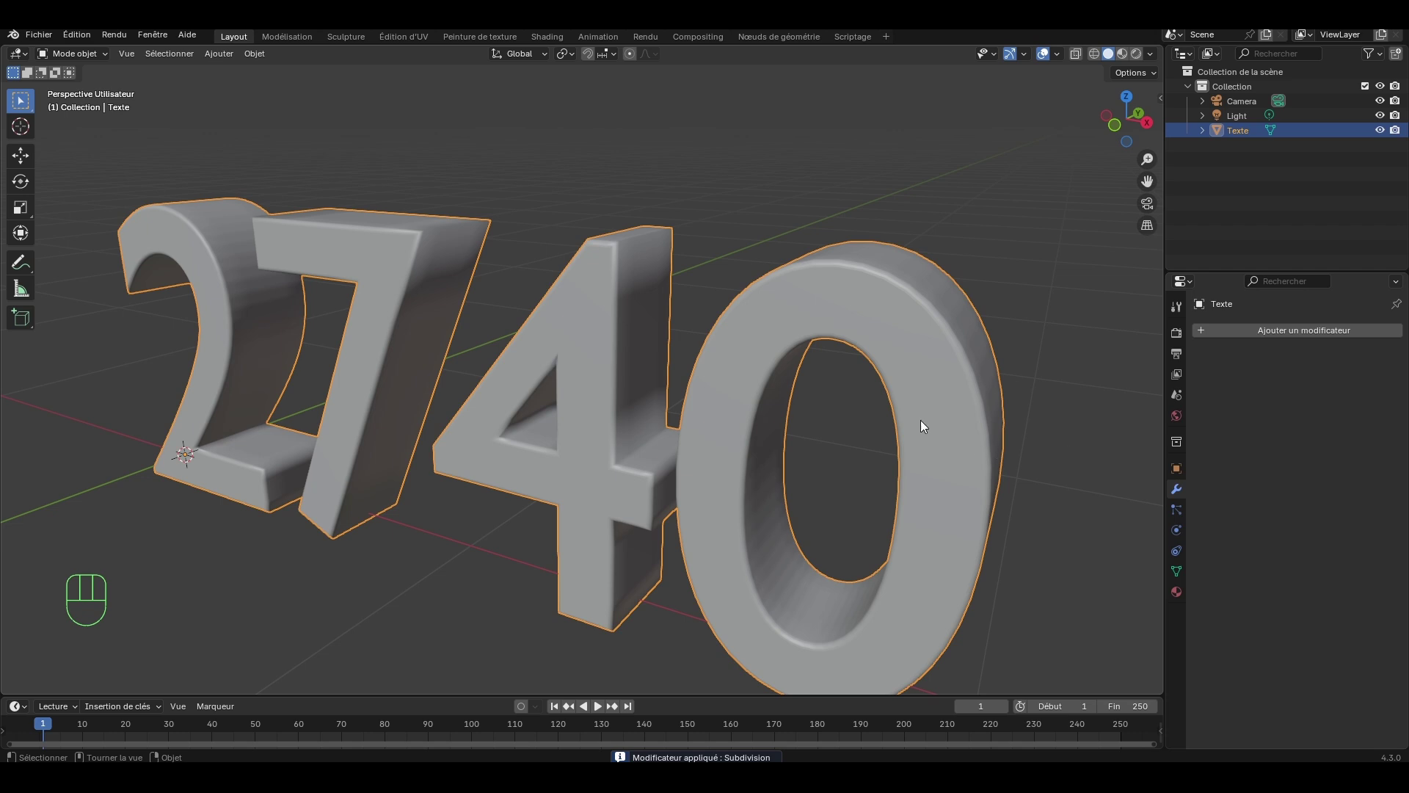
Step: Apply Shade Auto Smooth (Ombrage lissé auto) to the 2740 mesh and check the shading from several angles
right_click(738, 540)
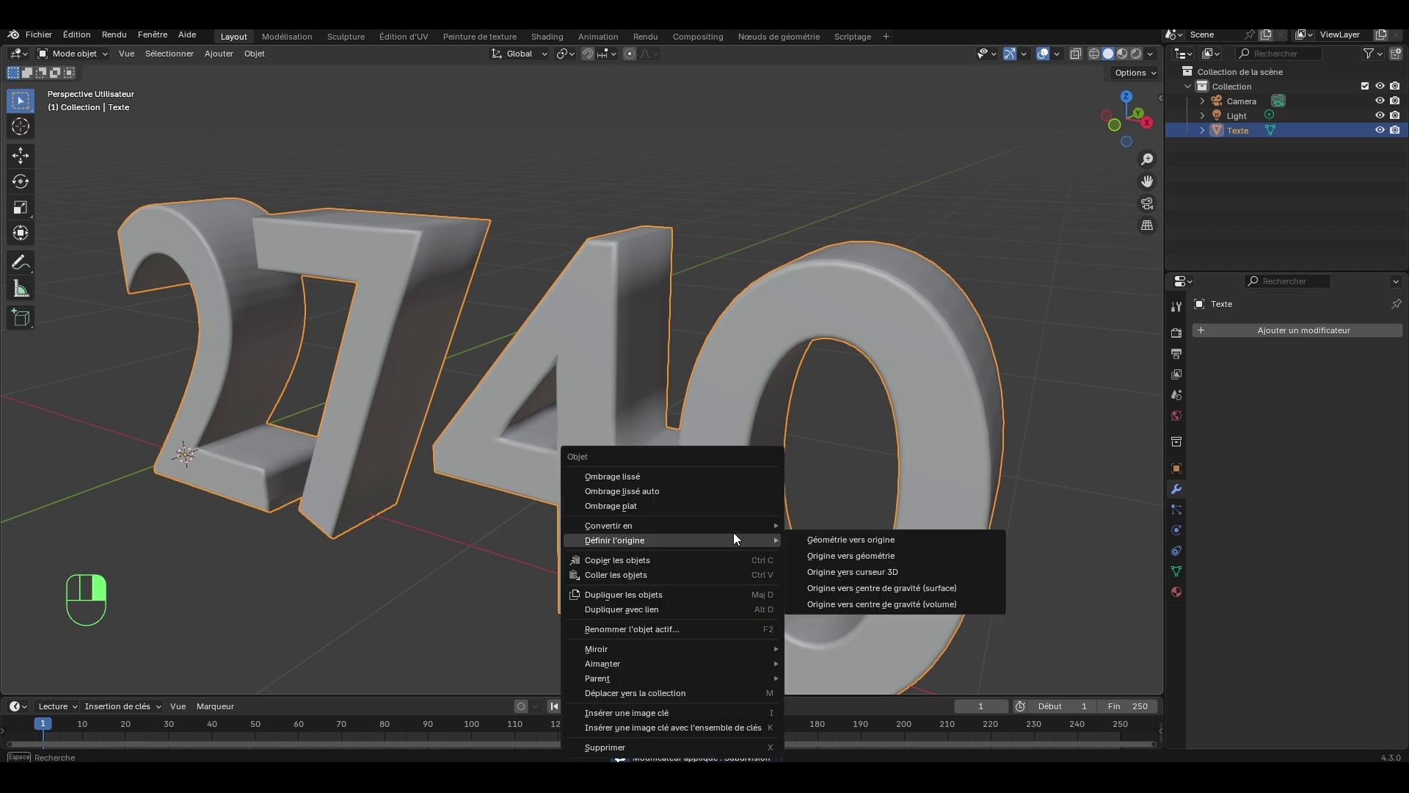
left_click(684, 487)
middle_click_drag(759, 500, 891, 442)
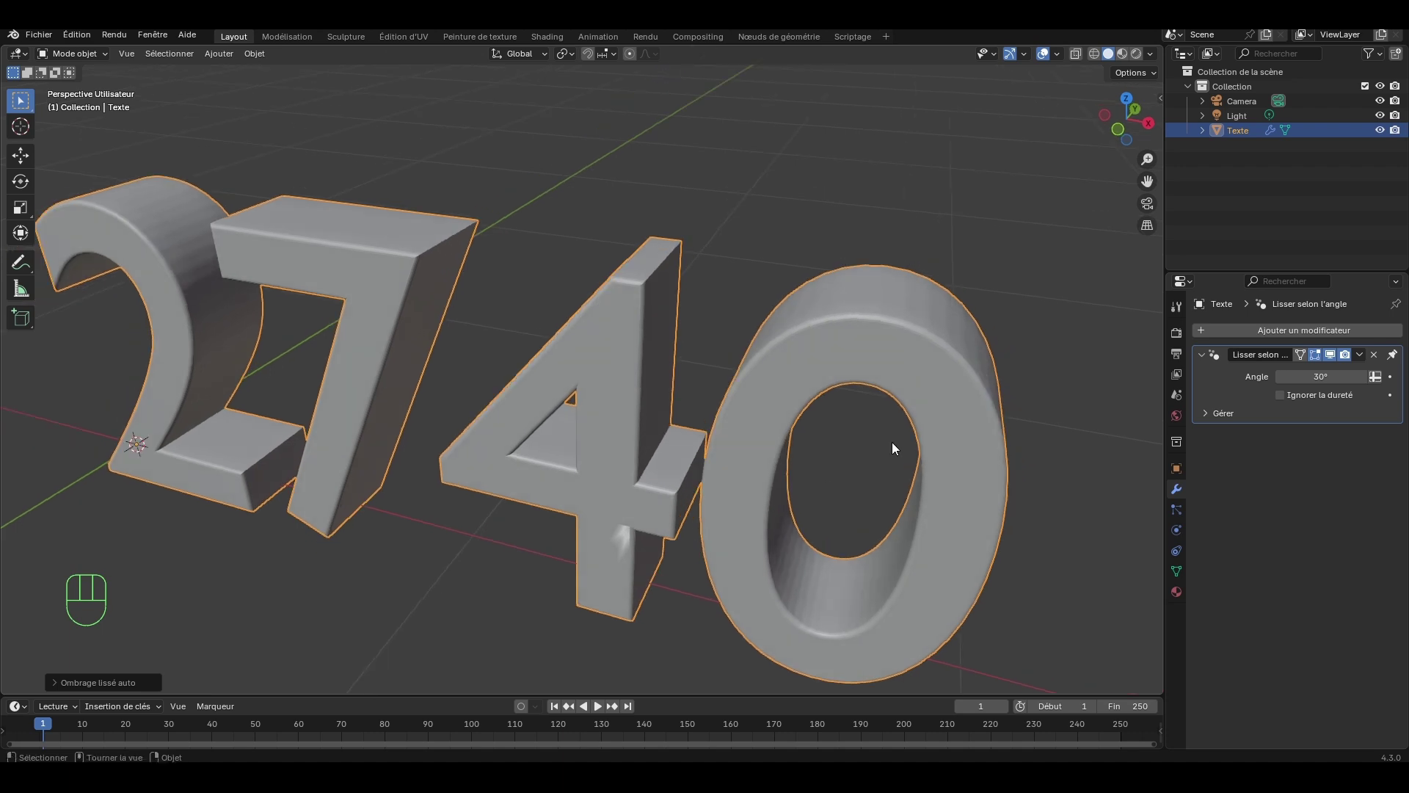
middle_click_drag(838, 384, 922, 390)
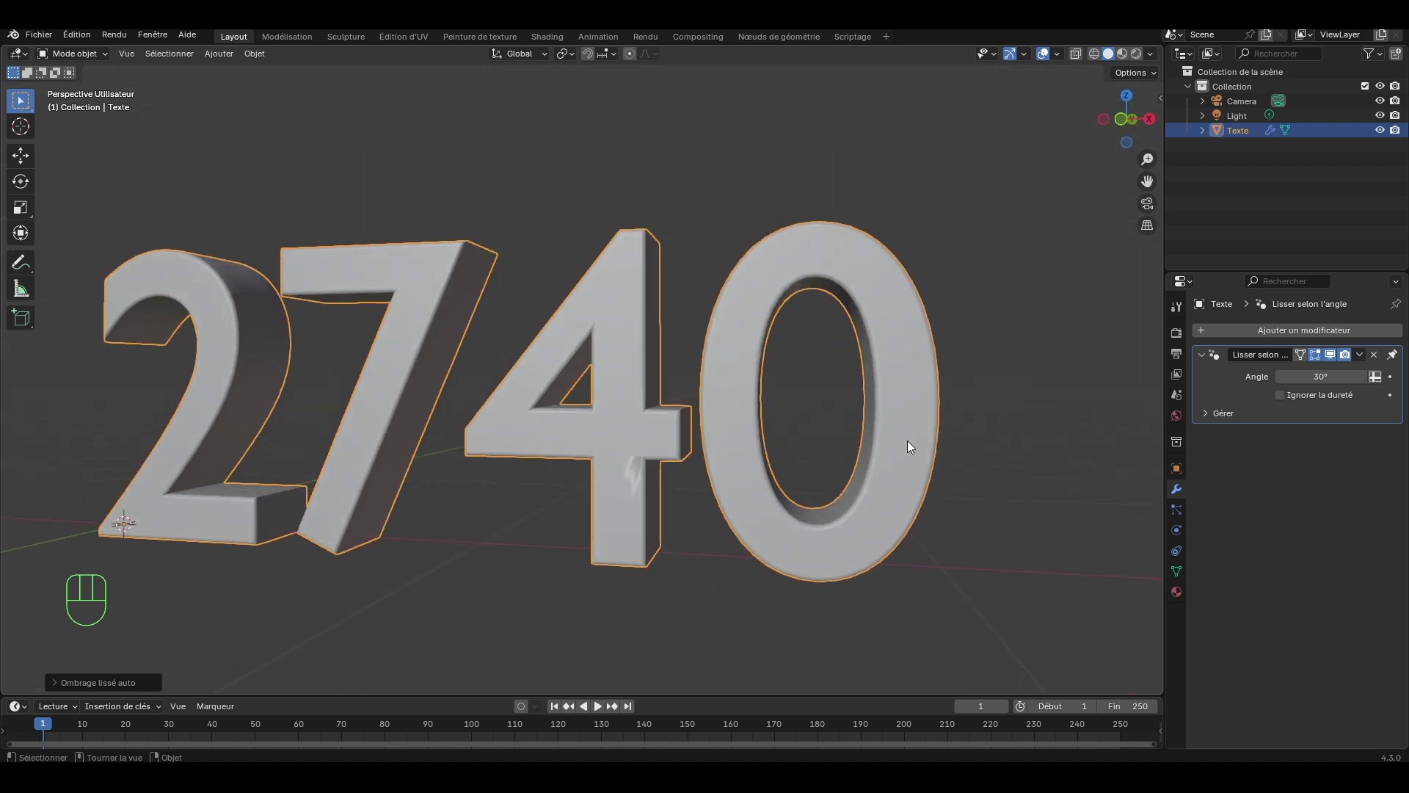
Step: Enter Edit Mode on the 2740 mesh and examine the density of its subdivided topology
key("Tab")
middle_click_drag(910, 447, 971, 440)
scroll(882, 452, "up", 2)
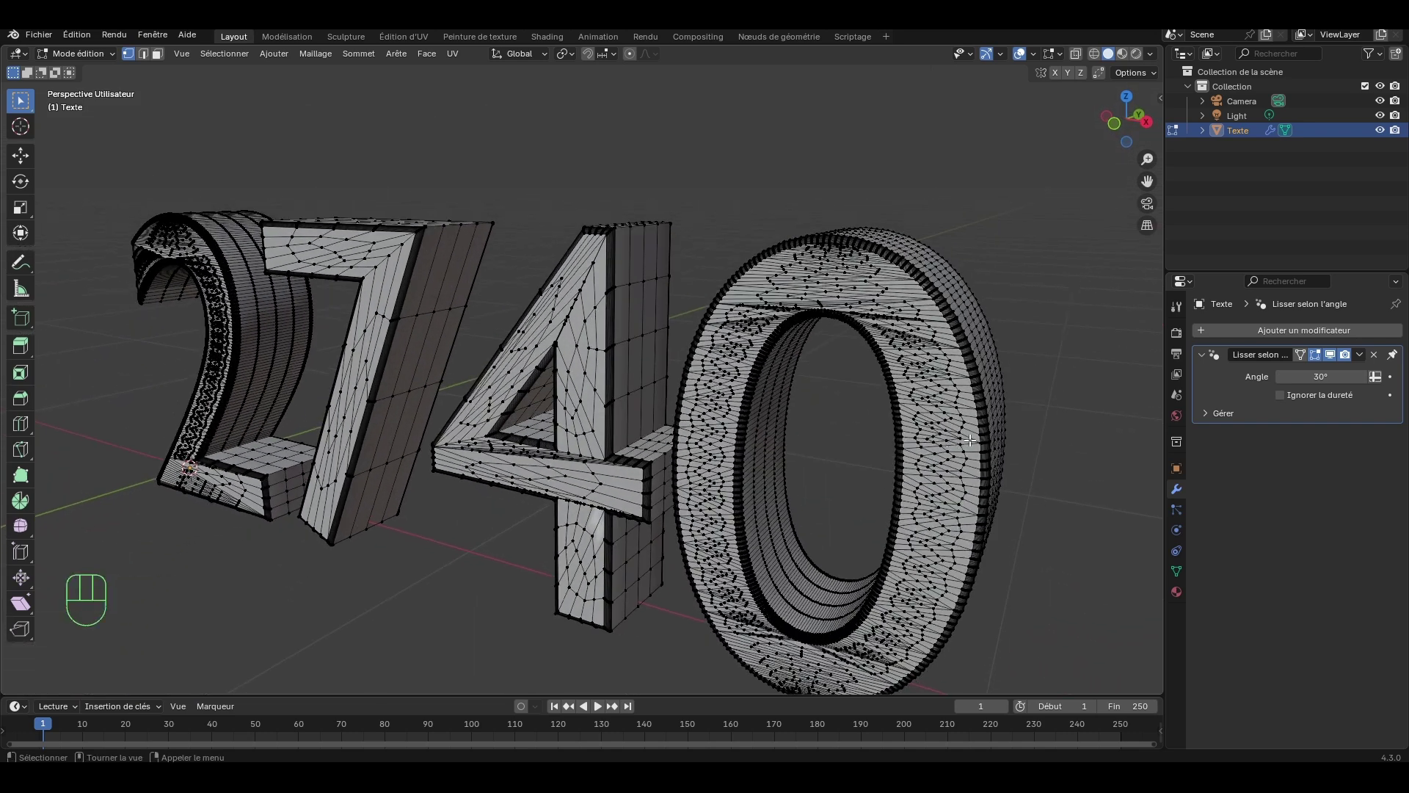
scroll(970, 440, "up", 2)
scroll(982, 438, "down", 4)
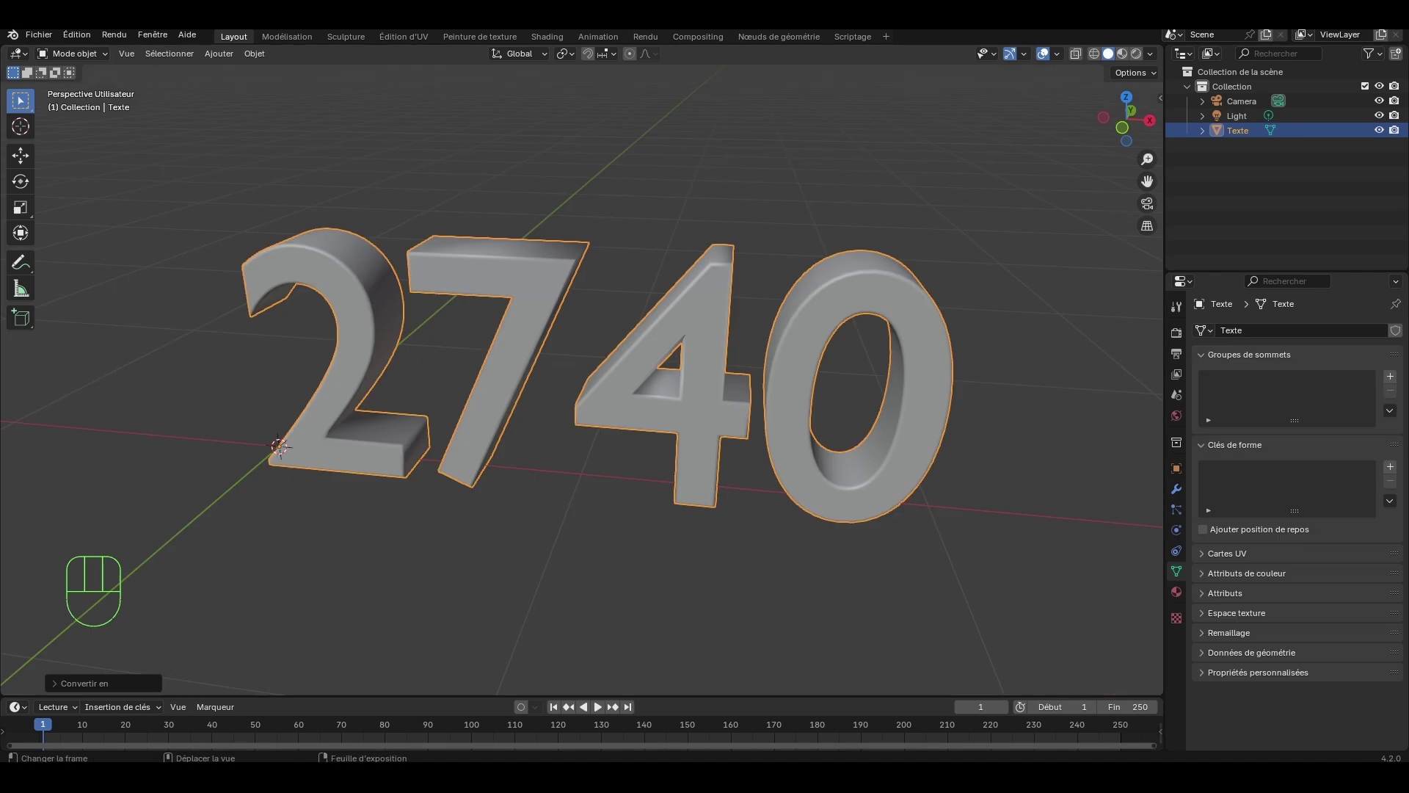
middle_click_drag(850, 394, 769, 367)
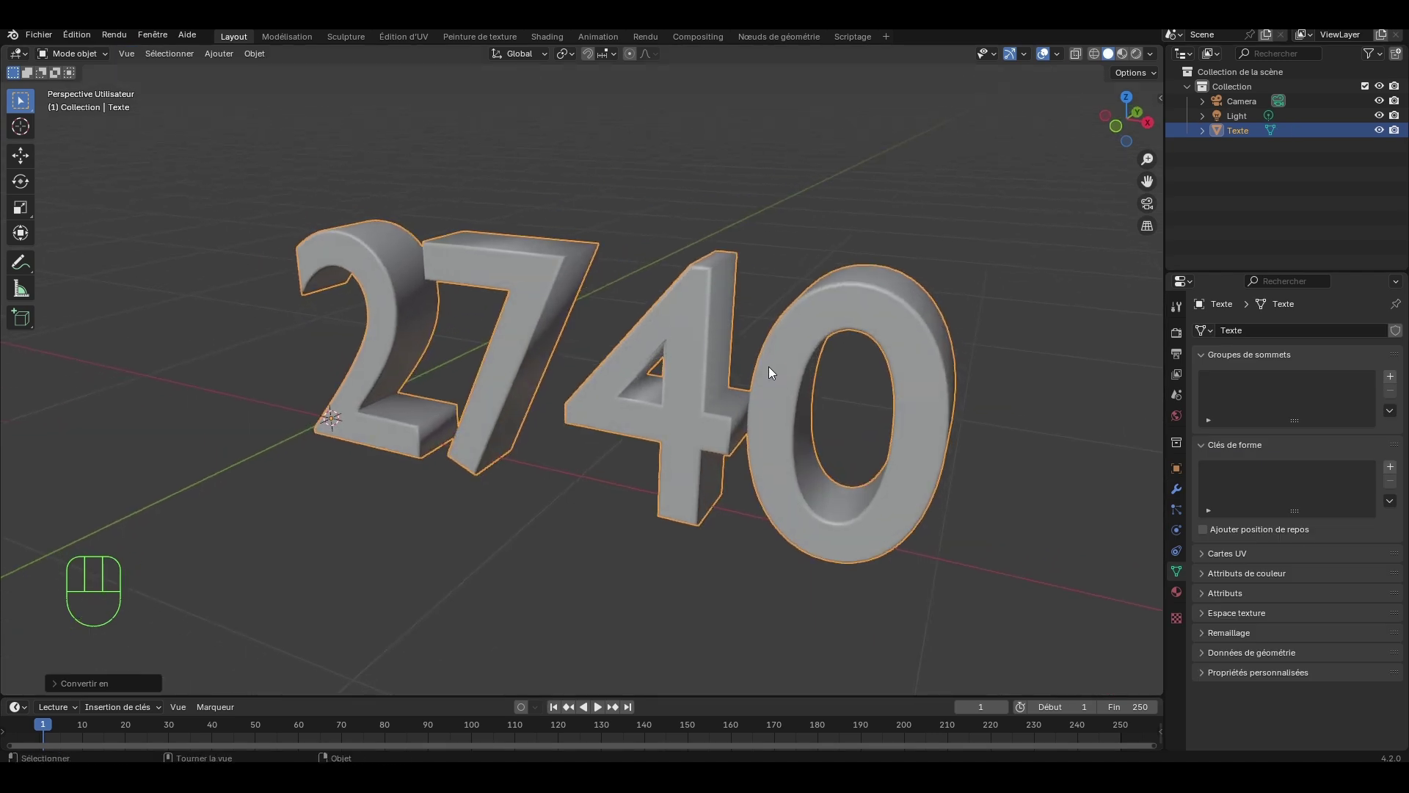
right_click(813, 366)
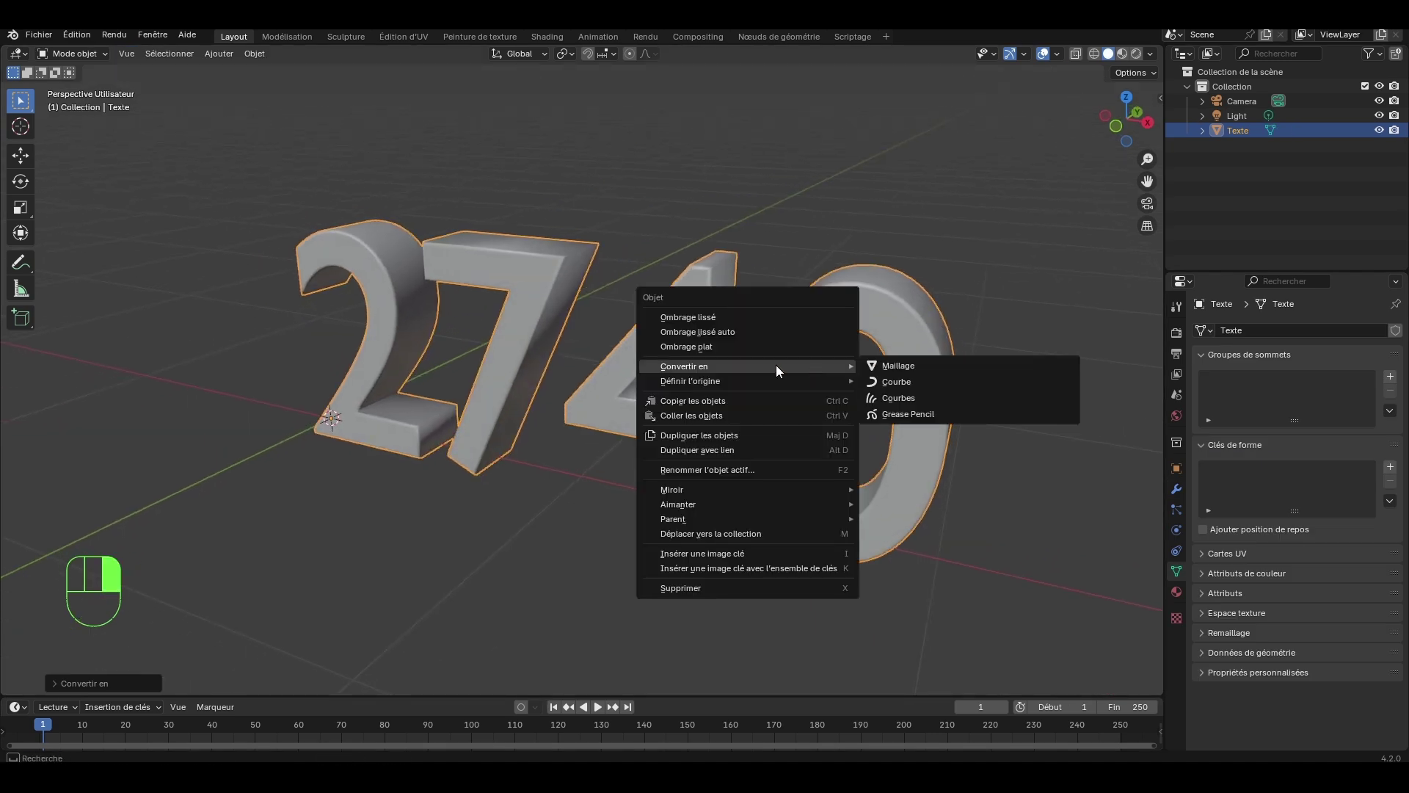
mouse_move(746, 378)
right_click_drag(747, 376, 908, 367)
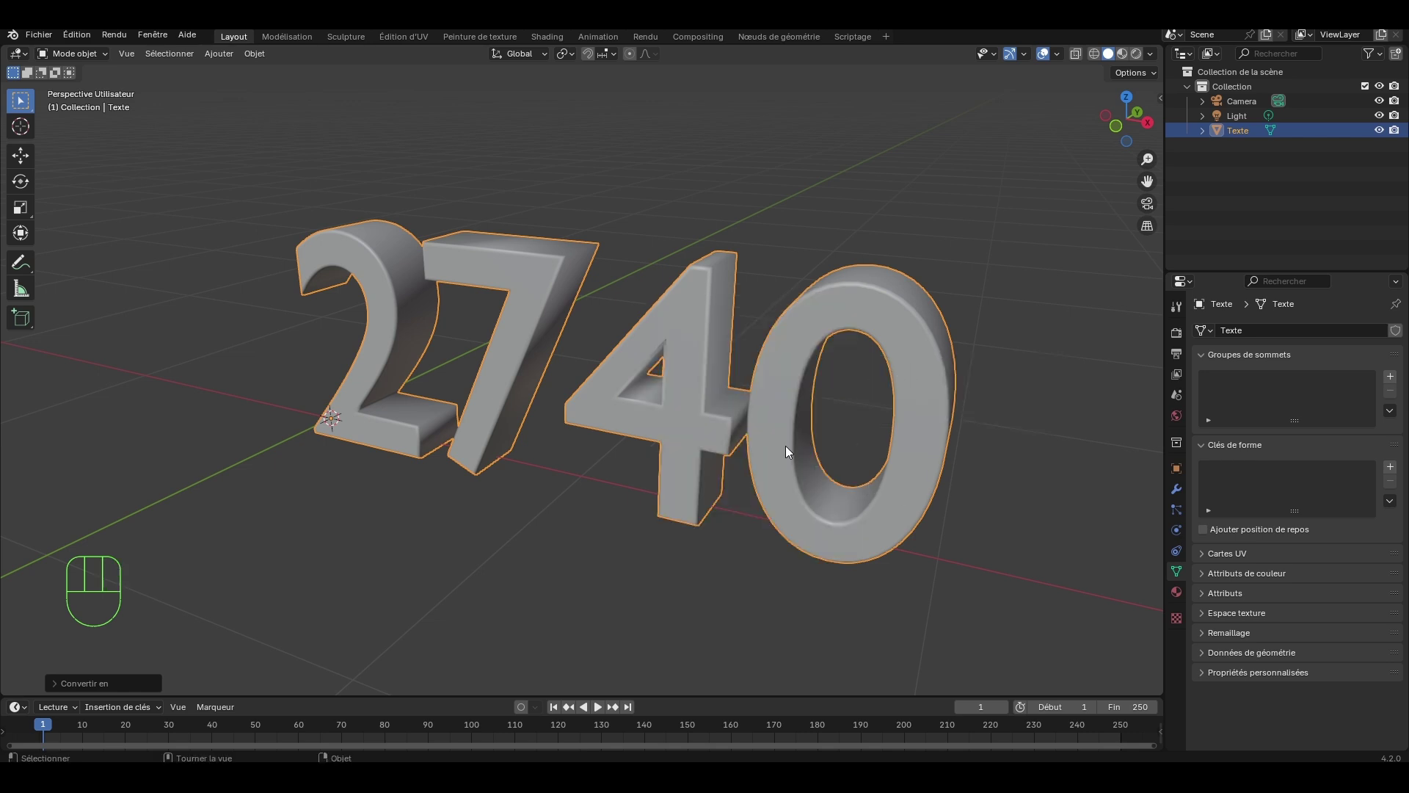
Step: Add a Subdivision Surface modifier to the 2740 mesh, using the Simple type with 2 viewport levels
left_click(1176, 488)
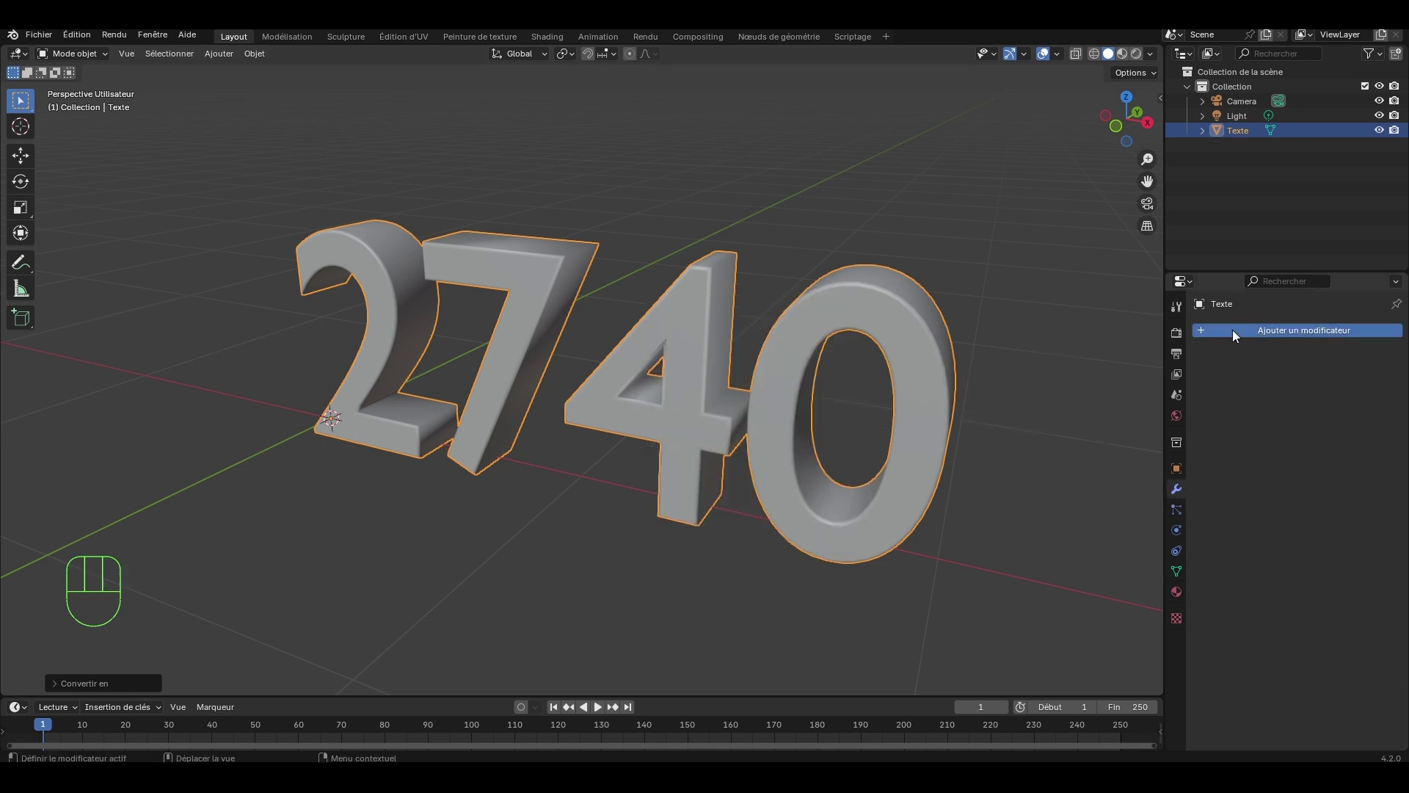
left_click_drag(1231, 328, 1320, 573)
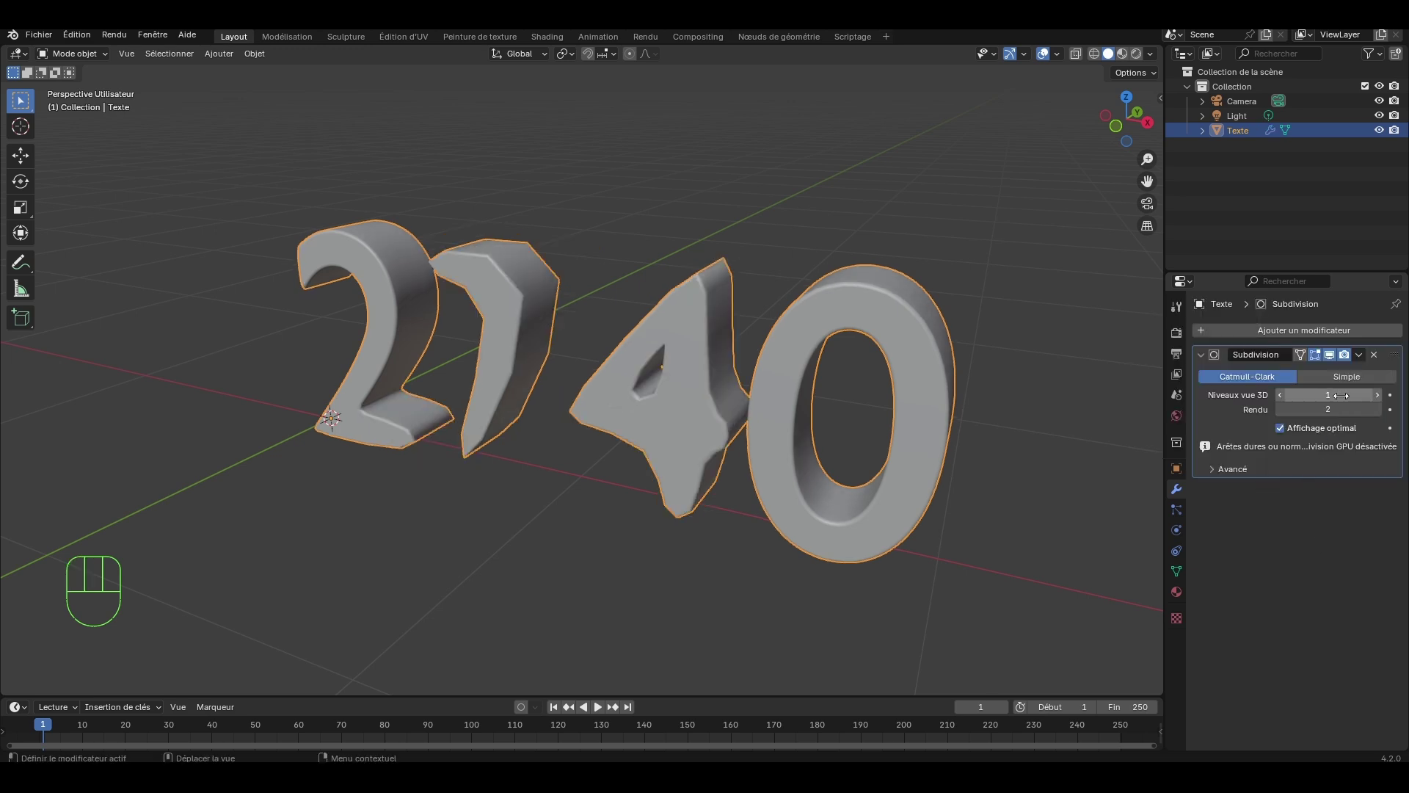
left_click(1349, 376)
left_click(1379, 397)
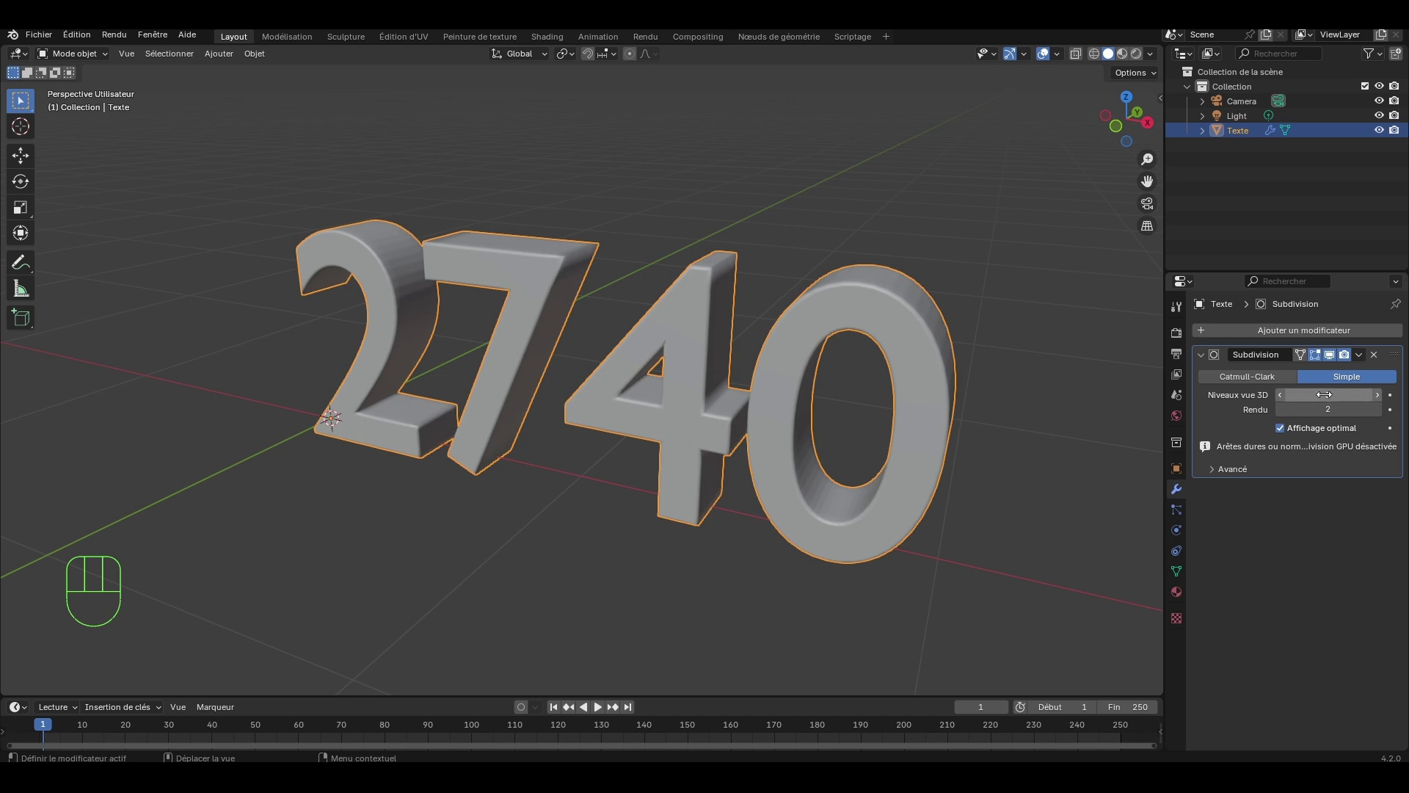
mouse_move(1357, 399)
left_mouse_down()
mouse_move(1371, 398)
mouse_move(1357, 398)
left_mouse_up()
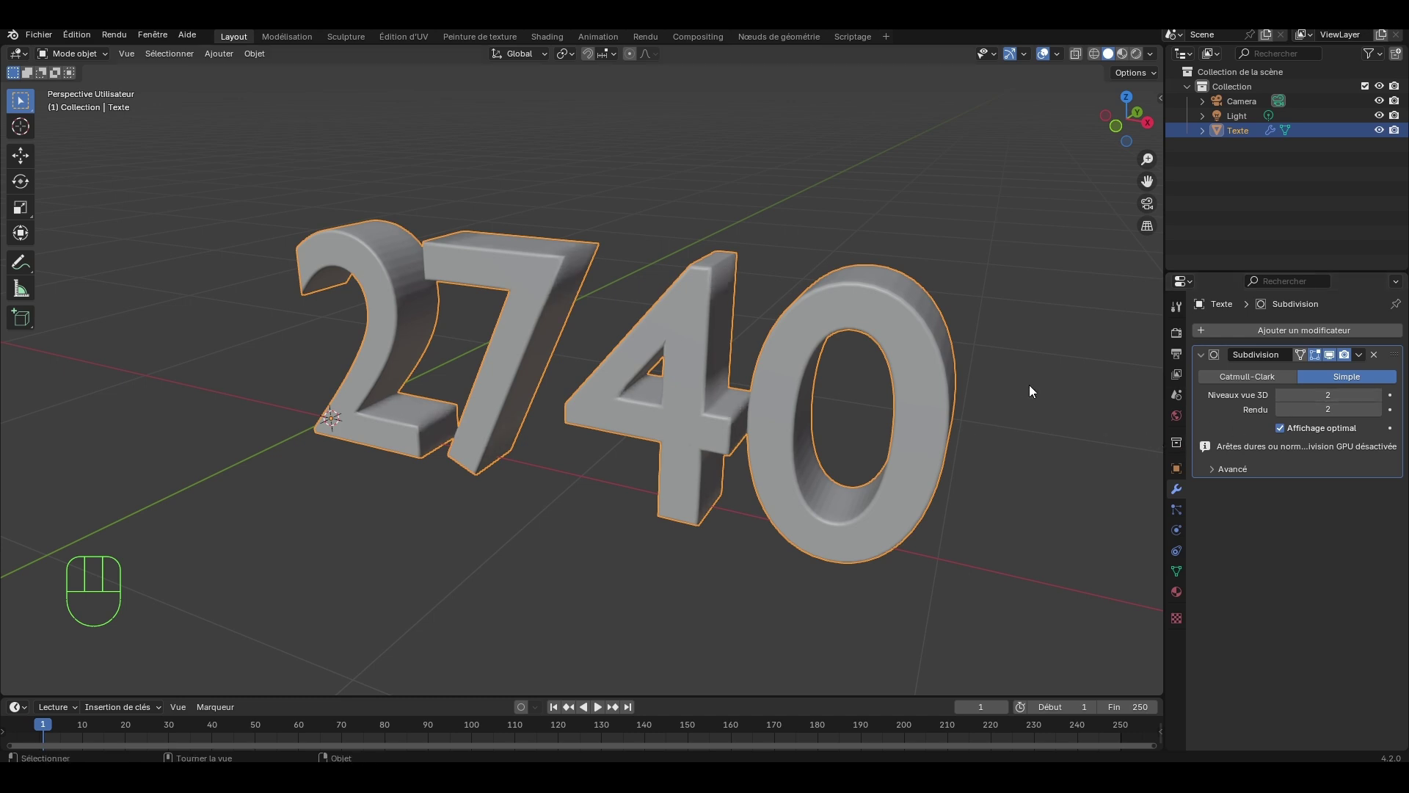
Step: Check the base topology in Edit Mode, return to Object Mode and apply the Subdivision modifier
key("Tab")
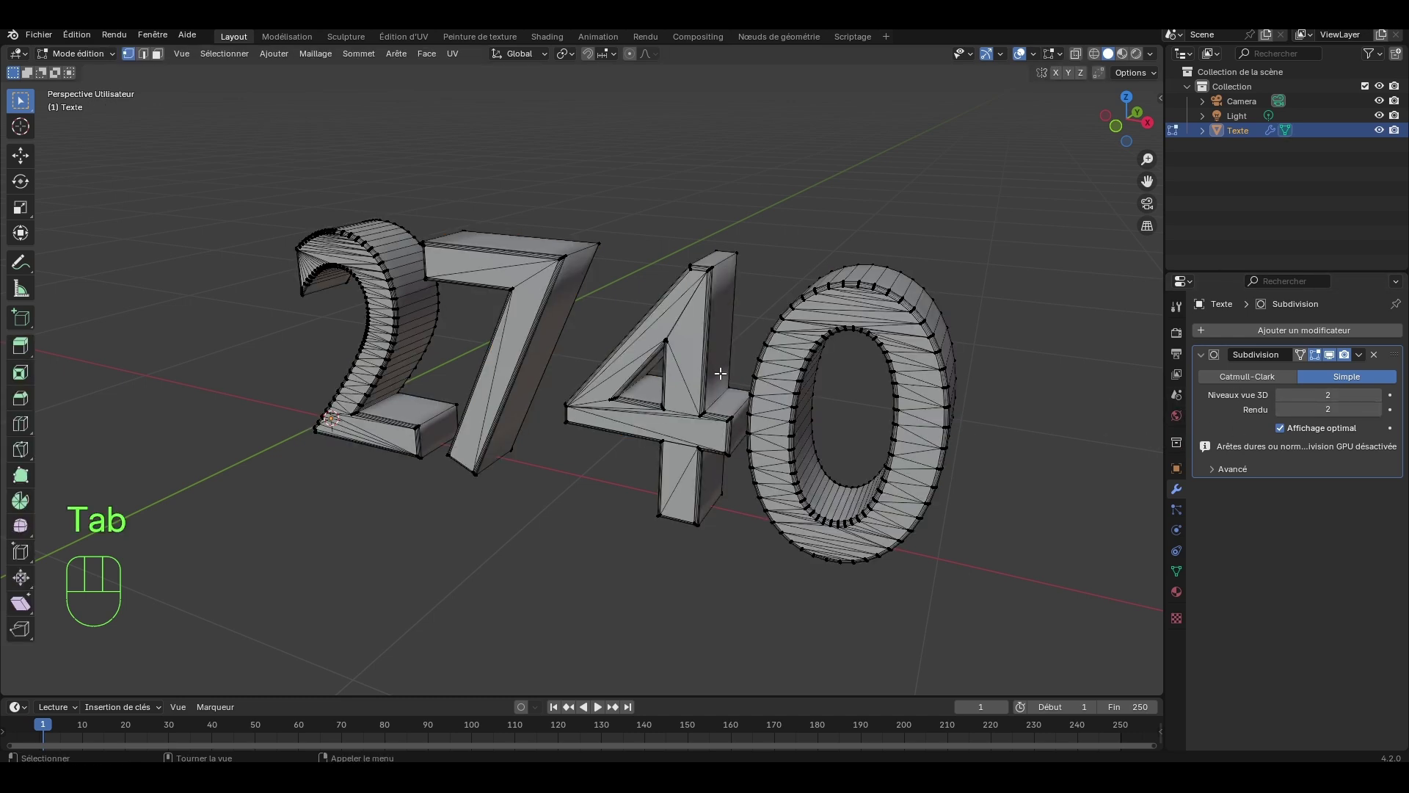
key("Tab")
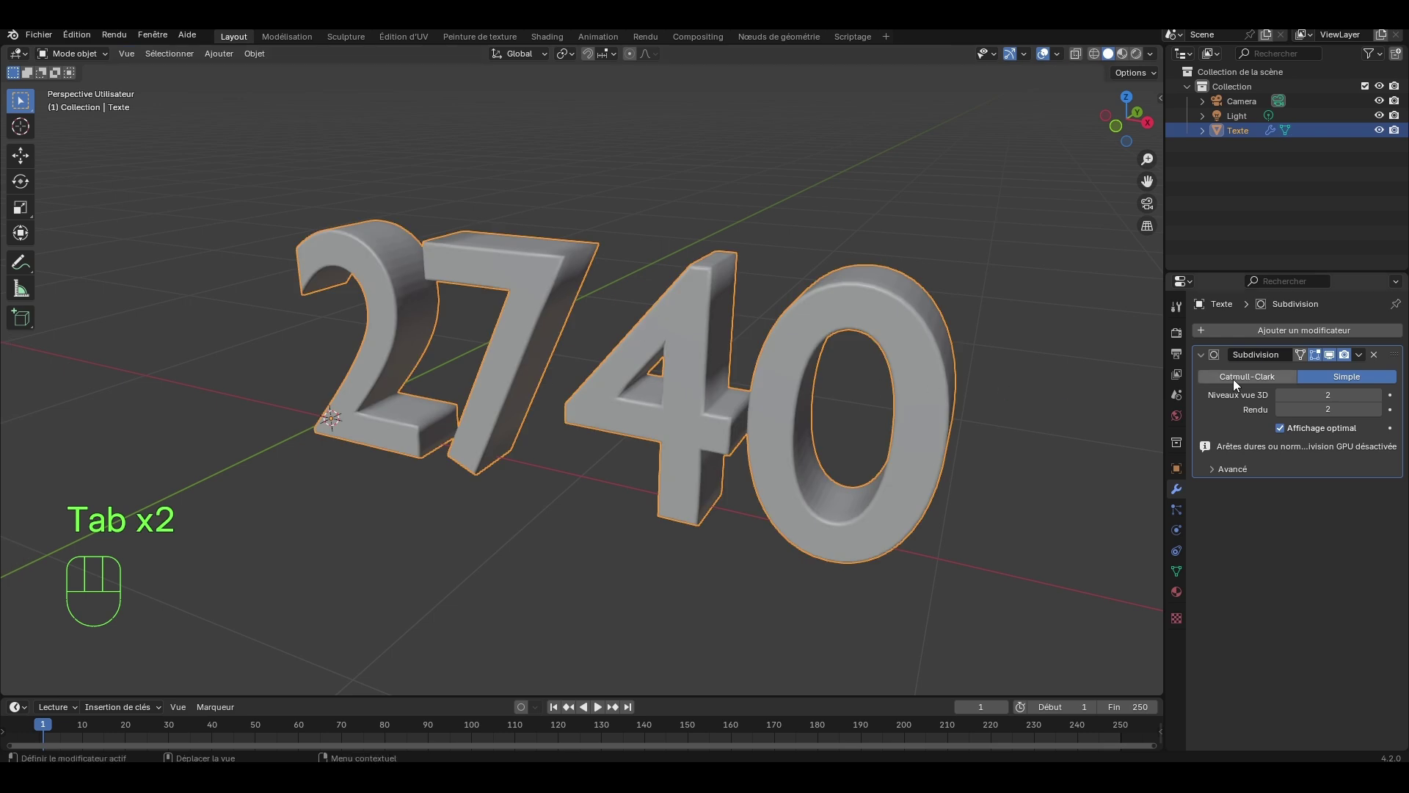
key("ctrl+a")
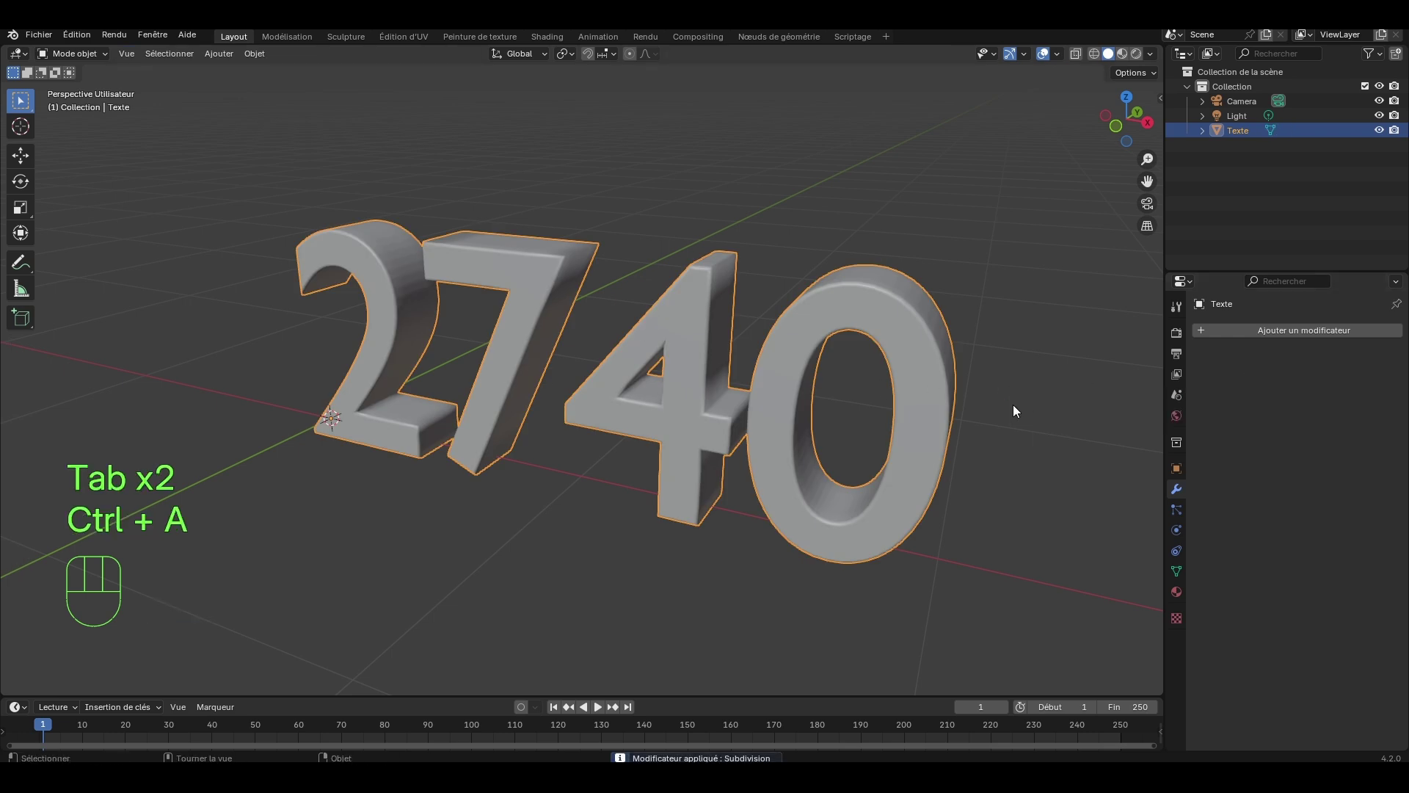
Step: Examine the subdivided topology of the 2740 mesh in Edit Mode from several angles and return to Object Mode
scroll(1013, 403, "up", 2)
middle_click_drag(1017, 403, 946, 409, "shift")
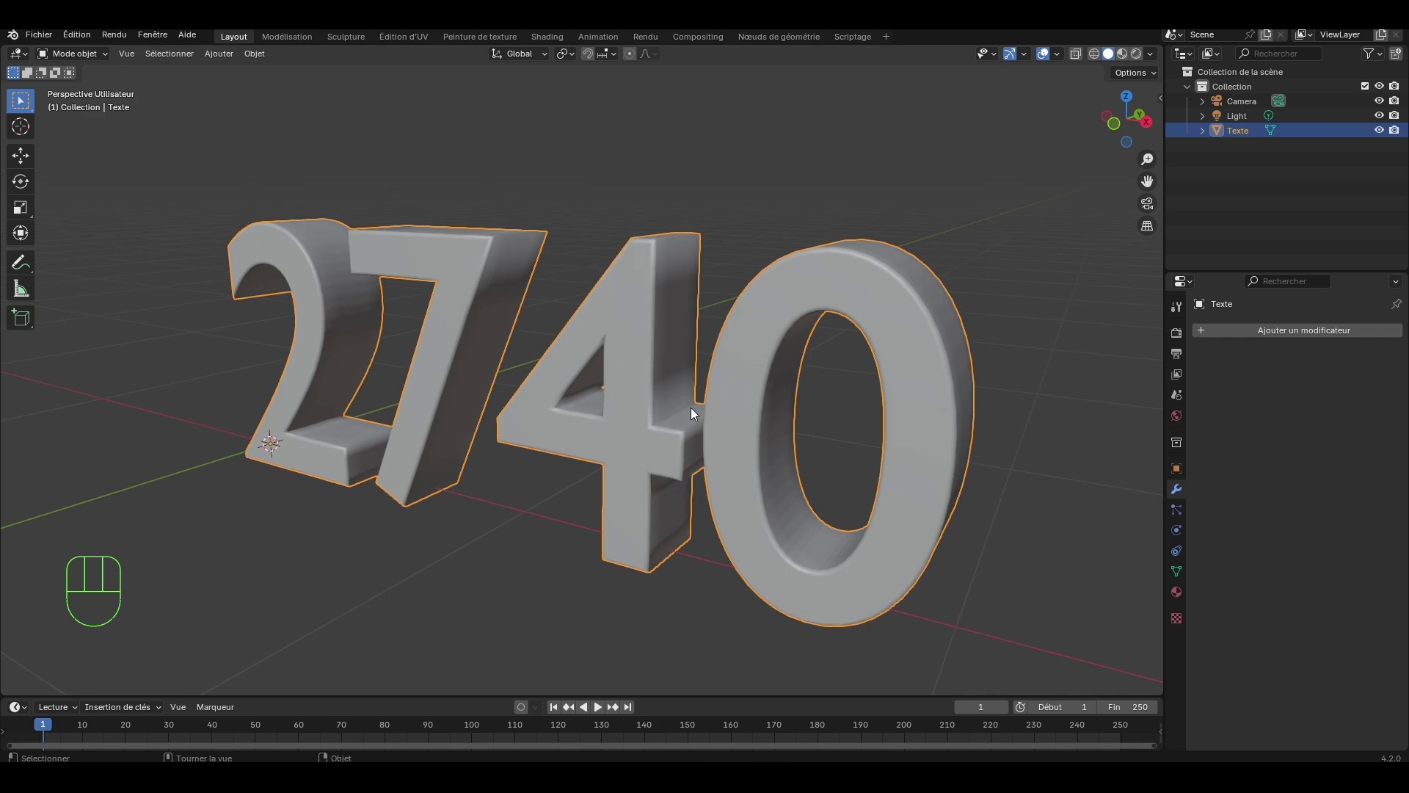
key("Tab")
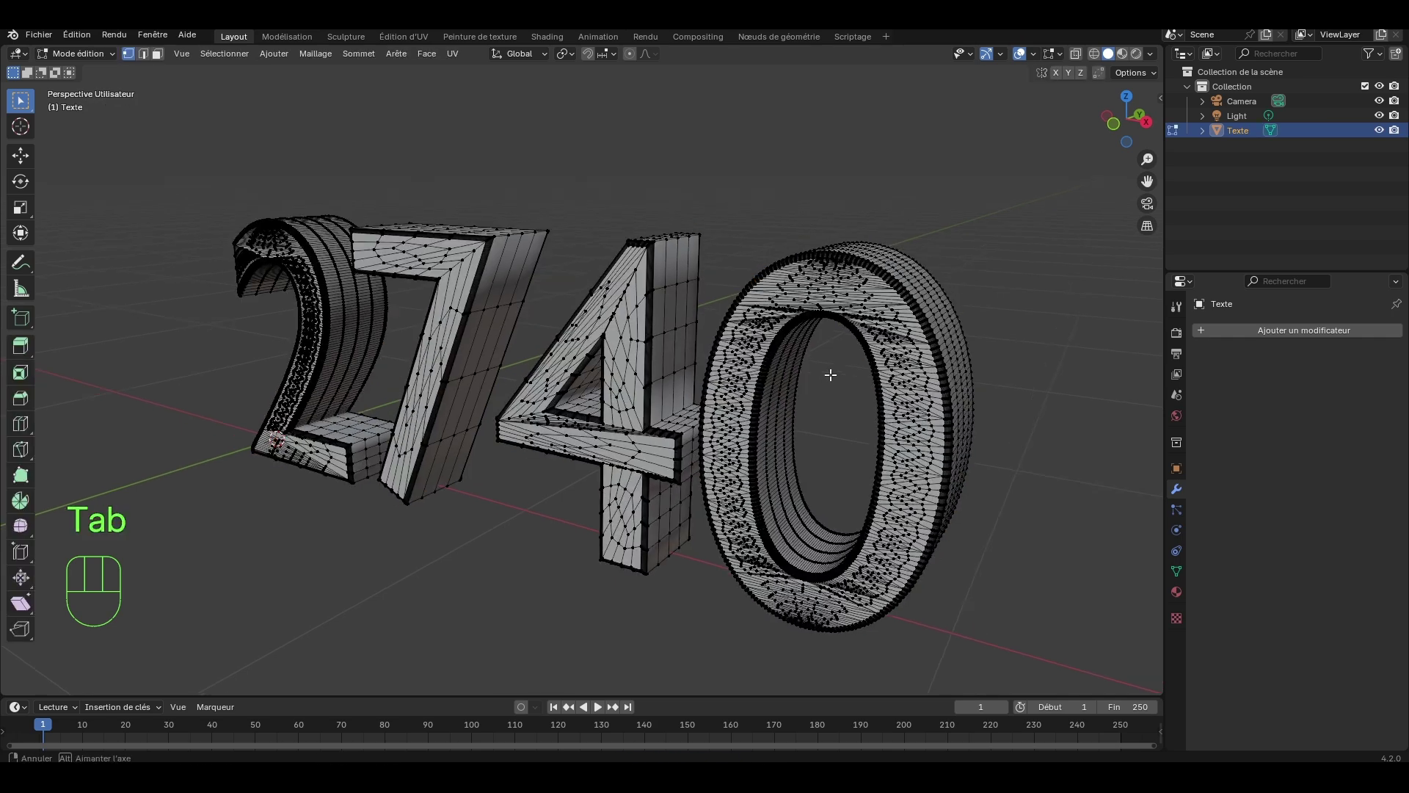
middle_click_drag(827, 372, 800, 363)
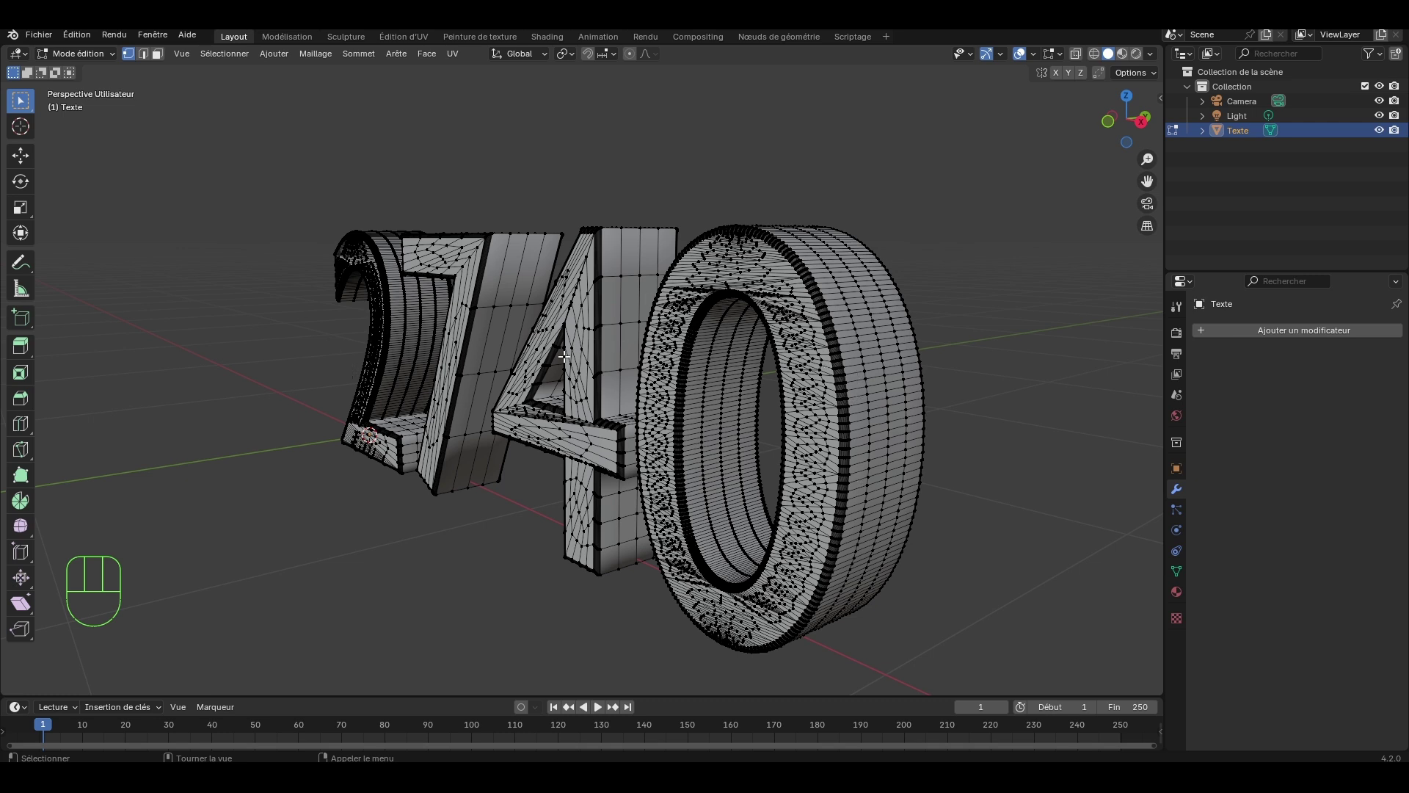
scroll(563, 356, "up", 5)
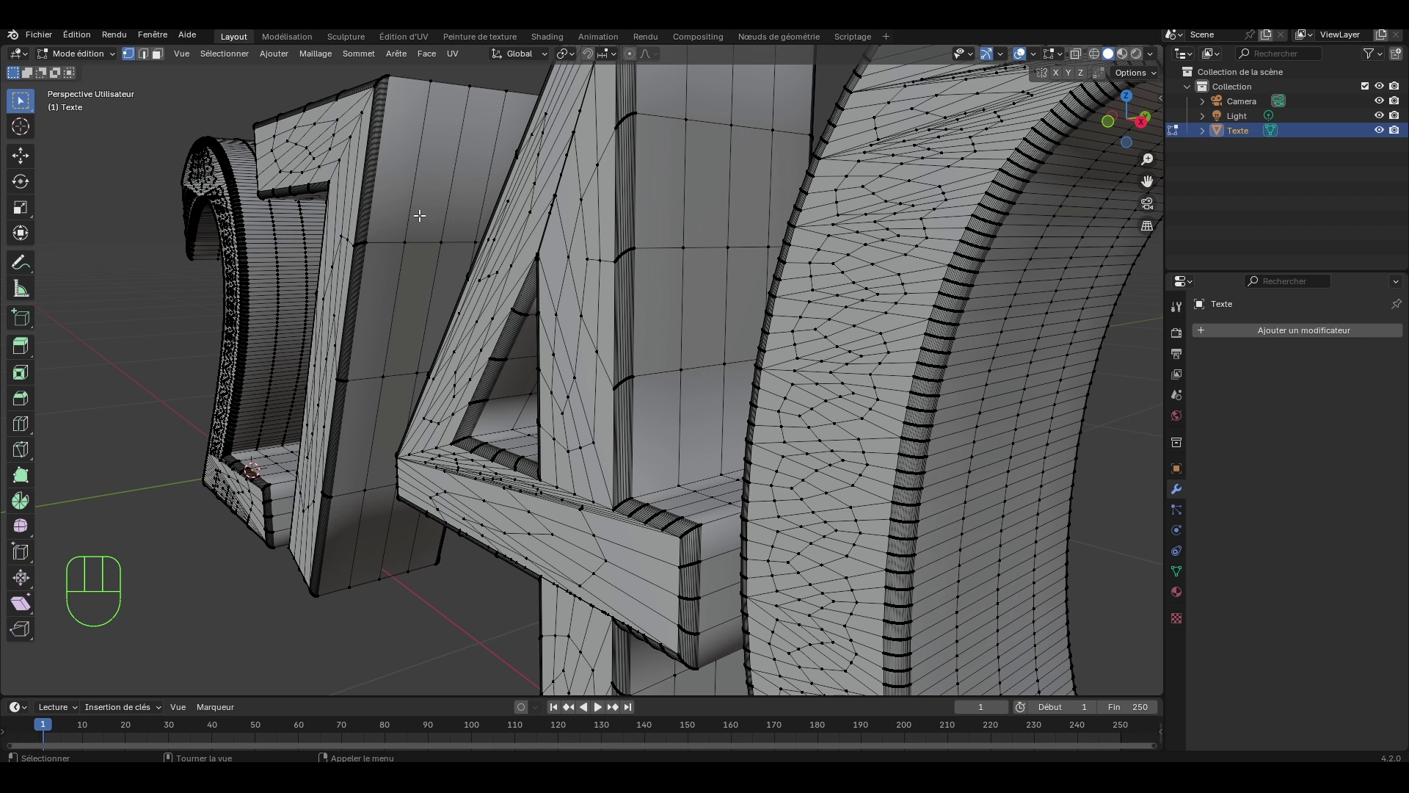
scroll(674, 233, "down", 6)
middle_click_drag(682, 255, 823, 297)
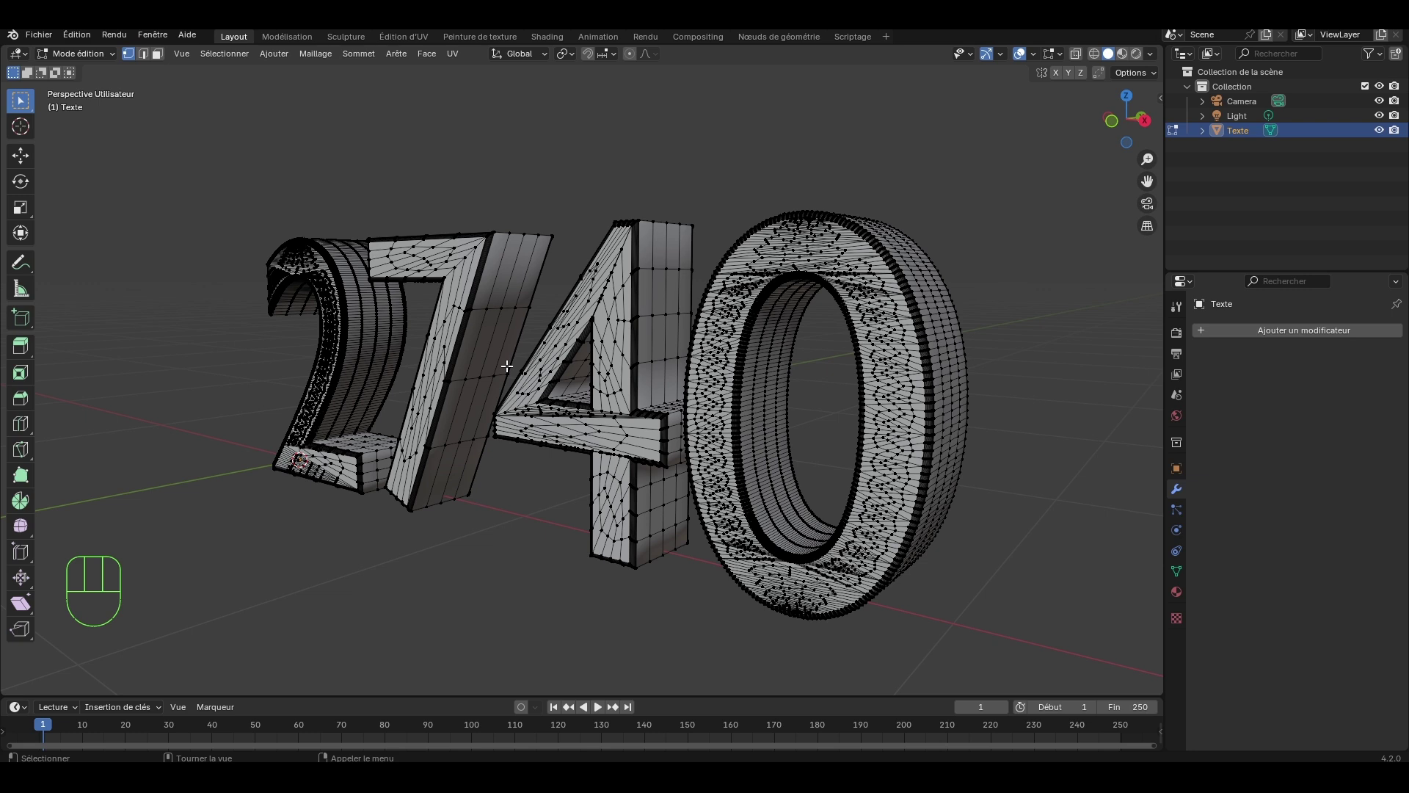
key("Tab")
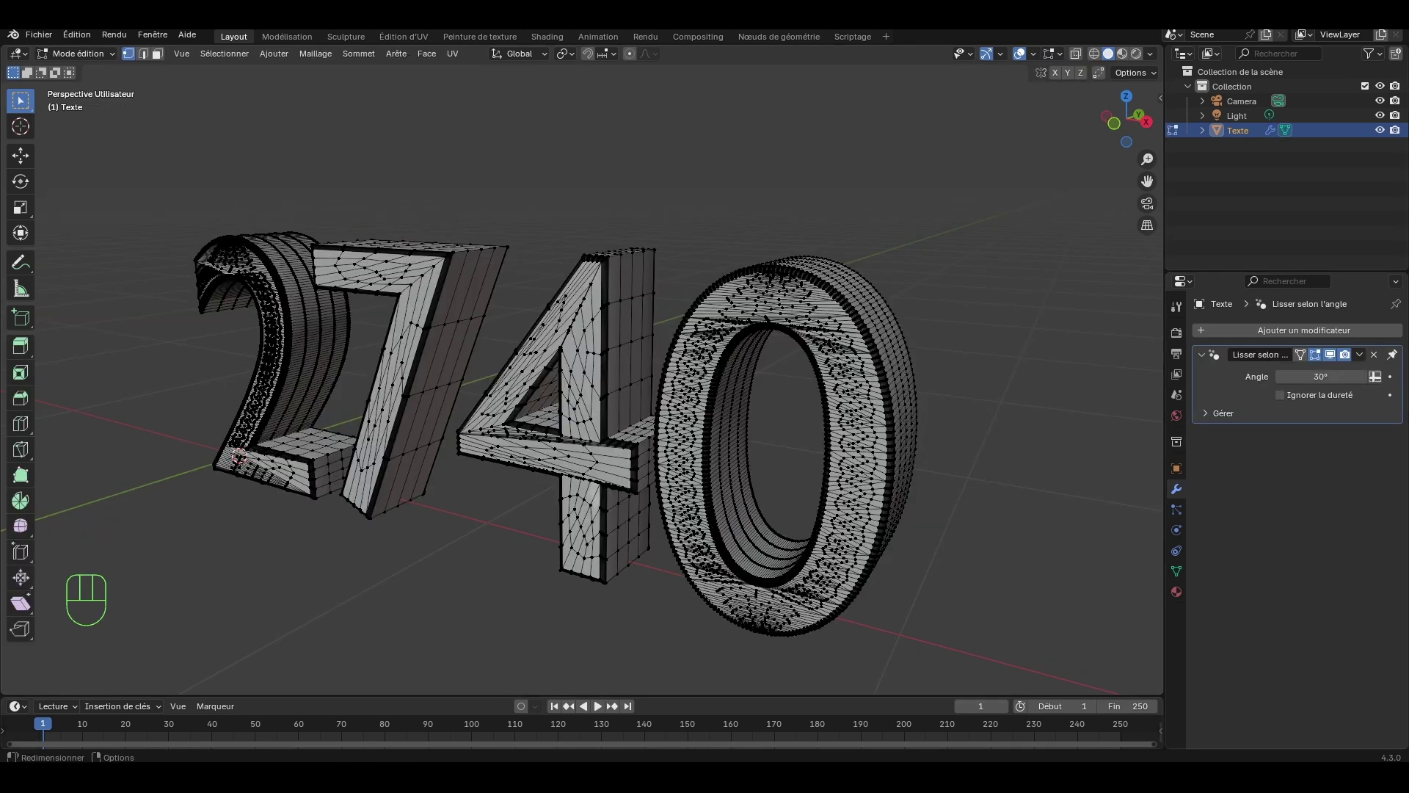
Step: Switch to Blender 4.3 and examine the subdivided 2740 mesh in Edit Mode and Object Mode
middle_click_drag(821, 568, 856, 445)
key("Tab")
key("Tab")
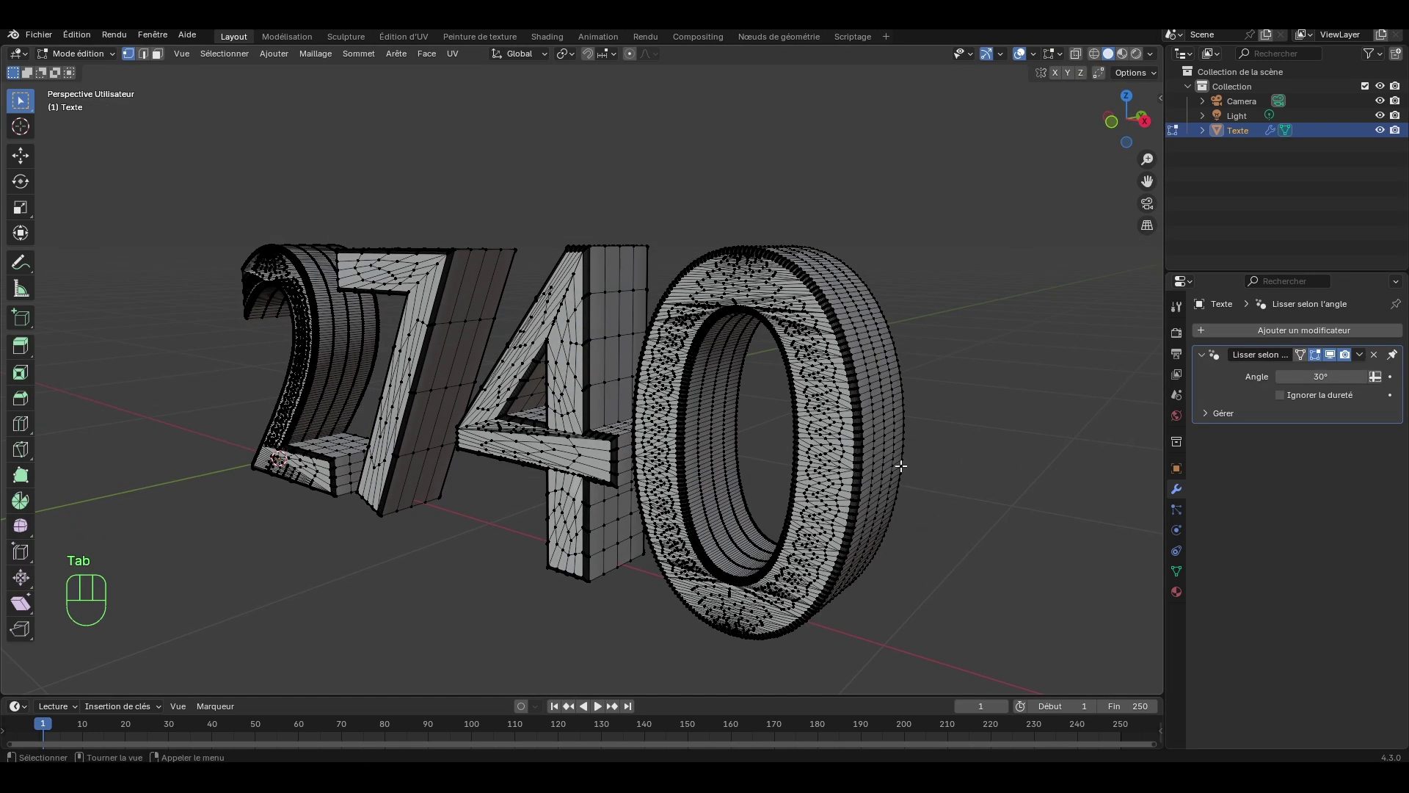
middle_click_drag(982, 451, 985, 441)
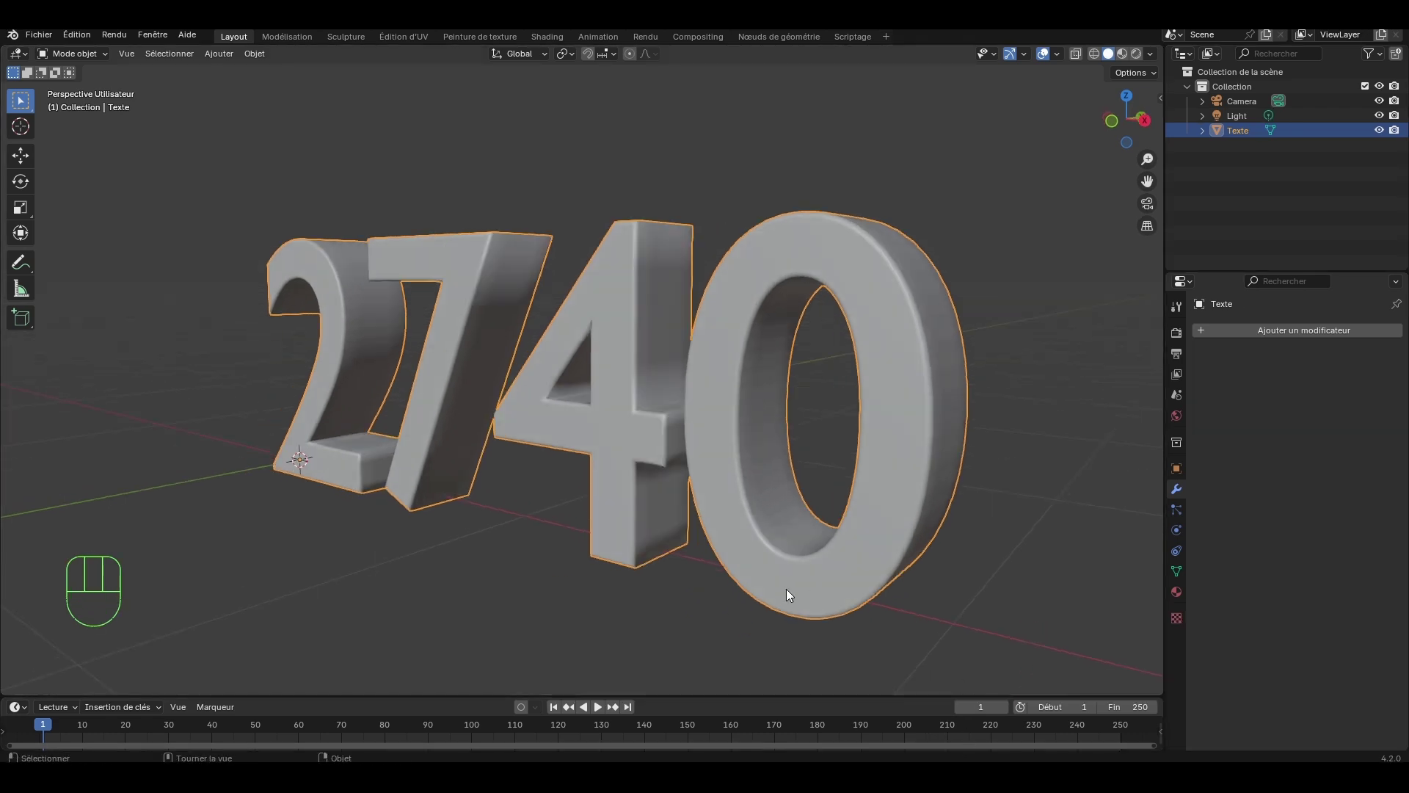
Step: Switch to Blender 4.2, open the Sculpture workspace and frame the 2740 mesh
middle_click_drag(943, 574, 962, 588, "shift")
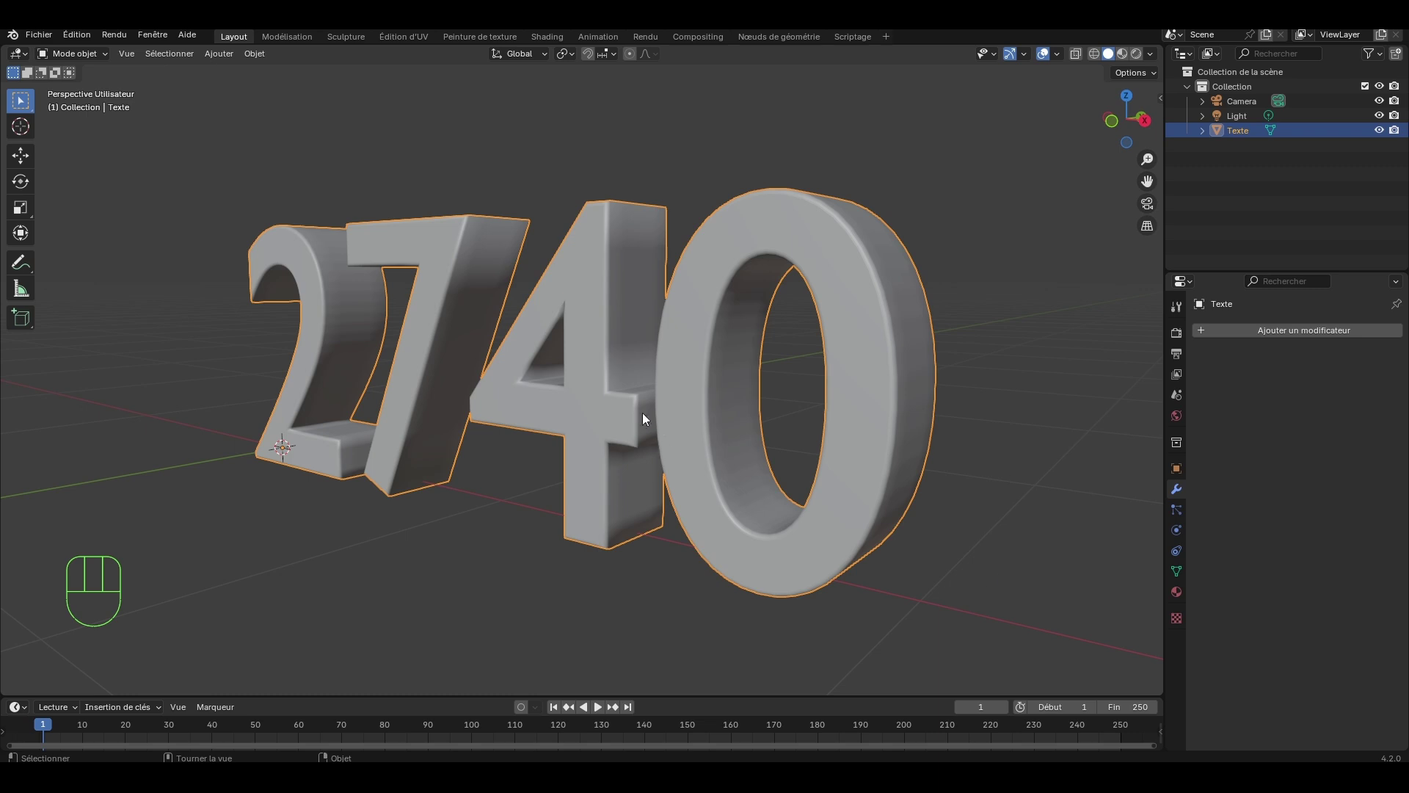
left_click(346, 37)
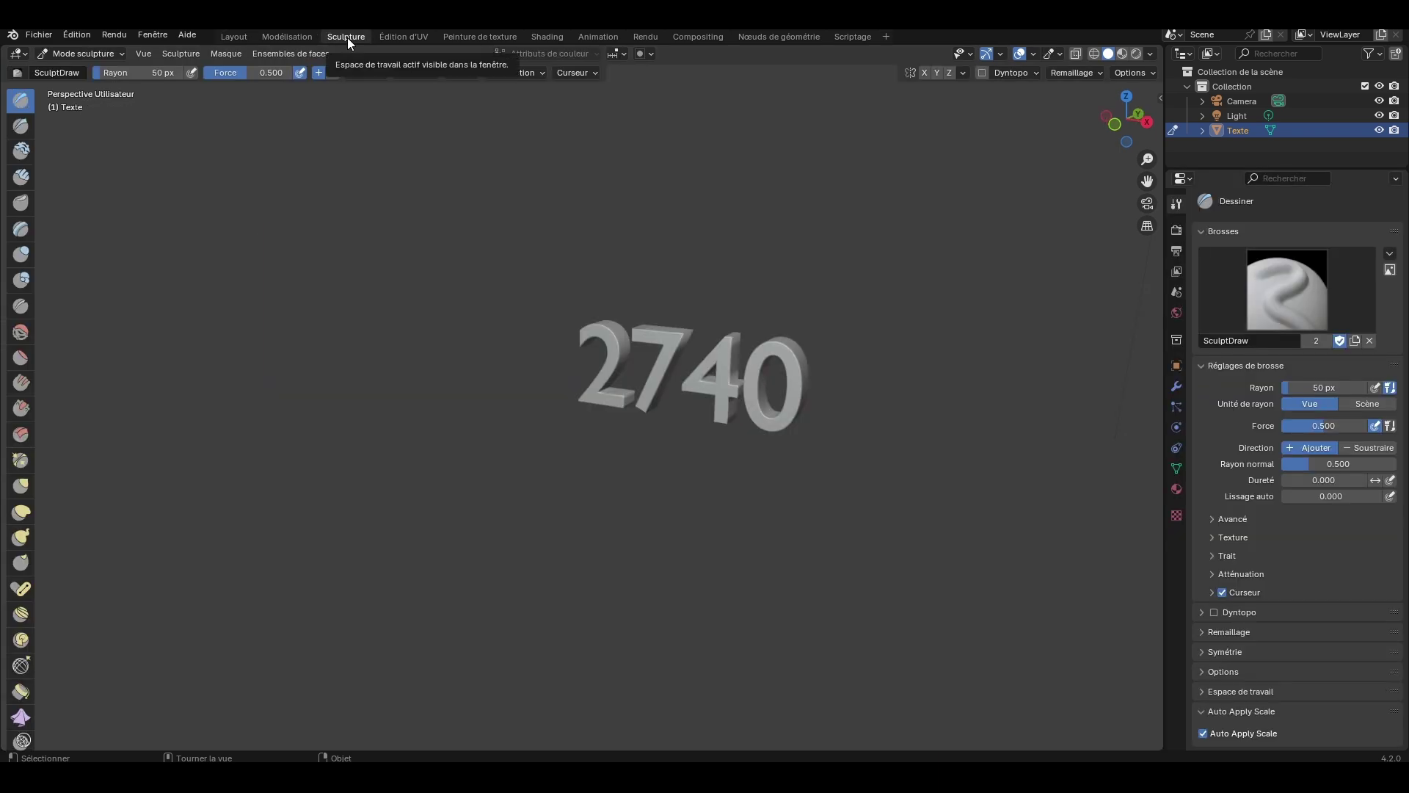
middle_click_drag(896, 446, 764, 459)
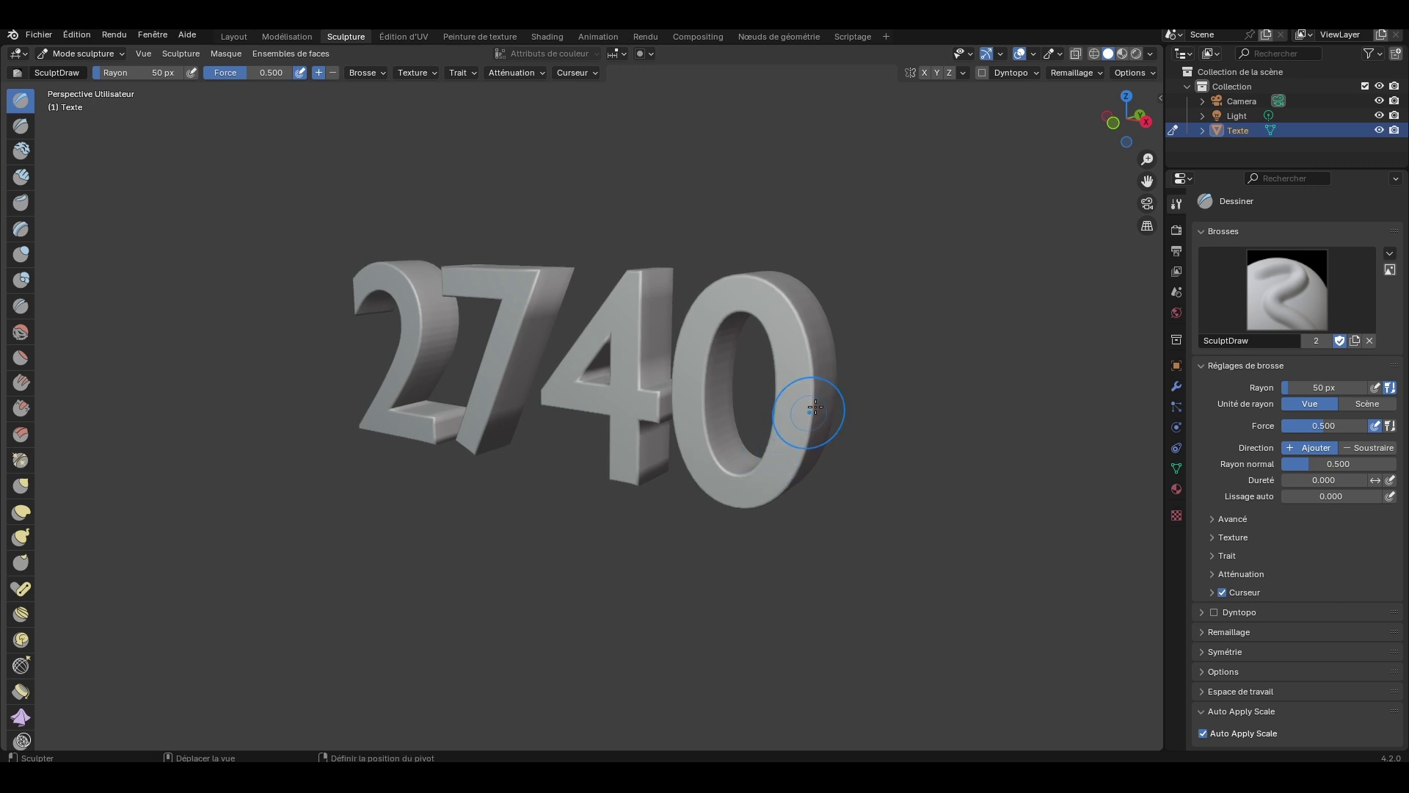
Step: Enable the Screencast Keys add-on display in the sculpting viewport and hide the sidebar again
left_click(1160, 97)
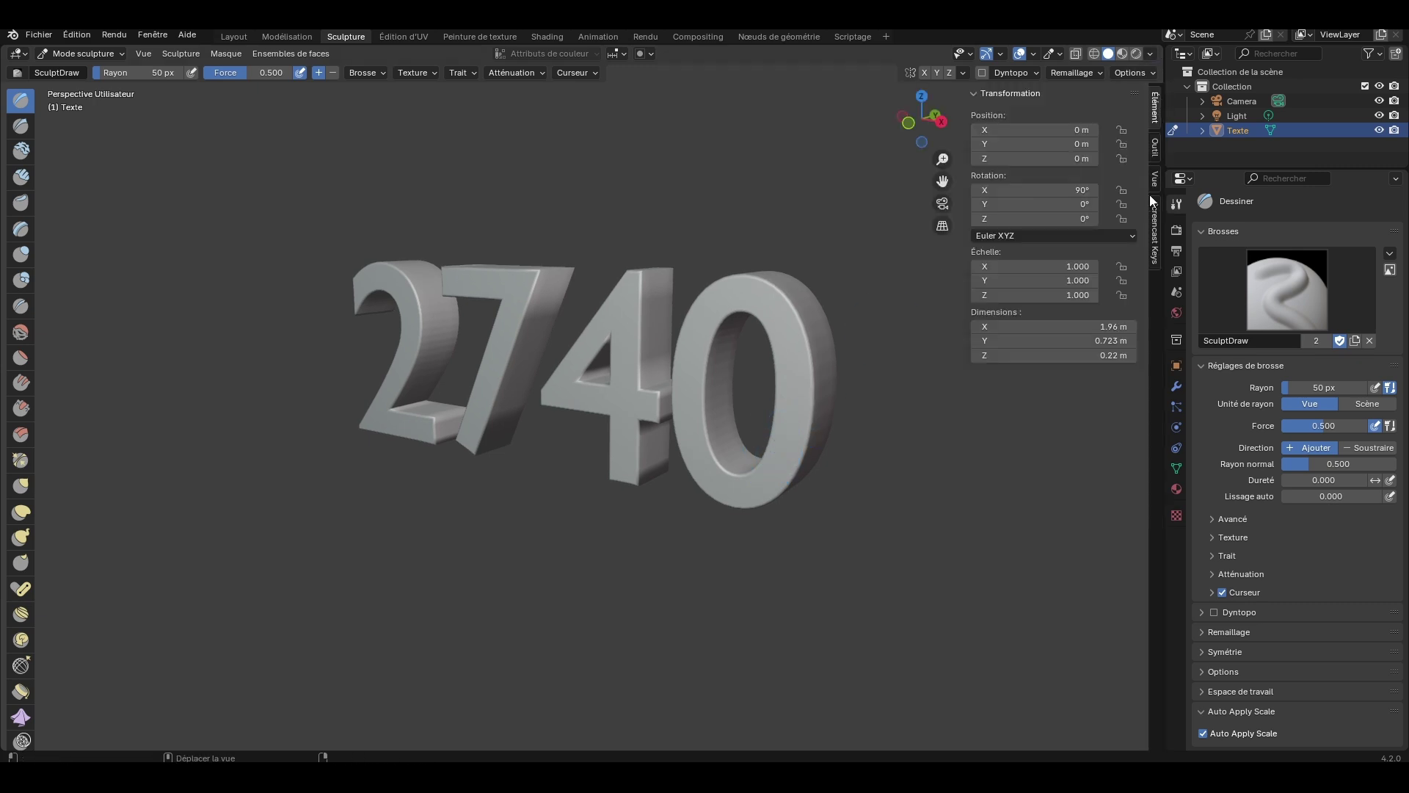
left_click(1154, 233)
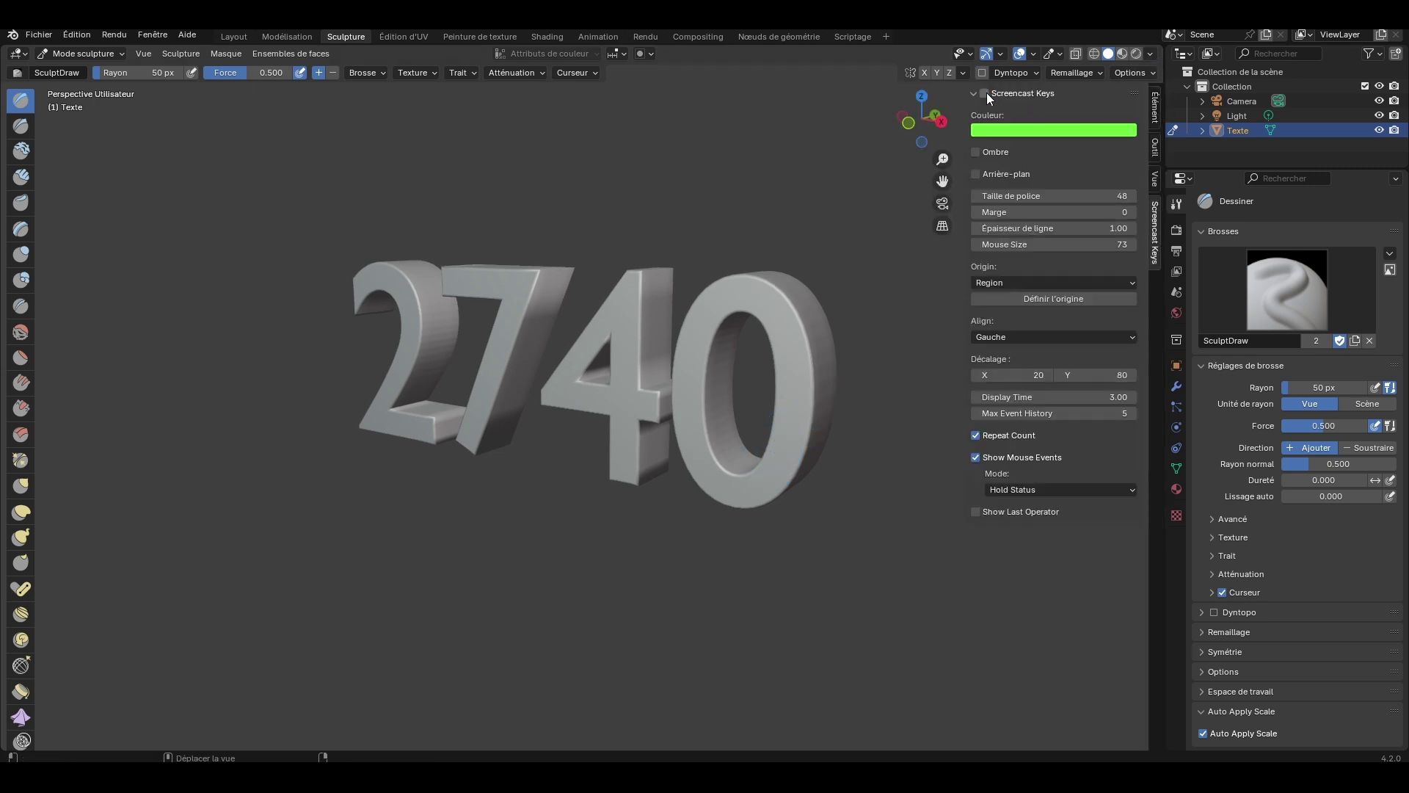
left_click(984, 94)
left_click_drag(967, 101, 1130, 102)
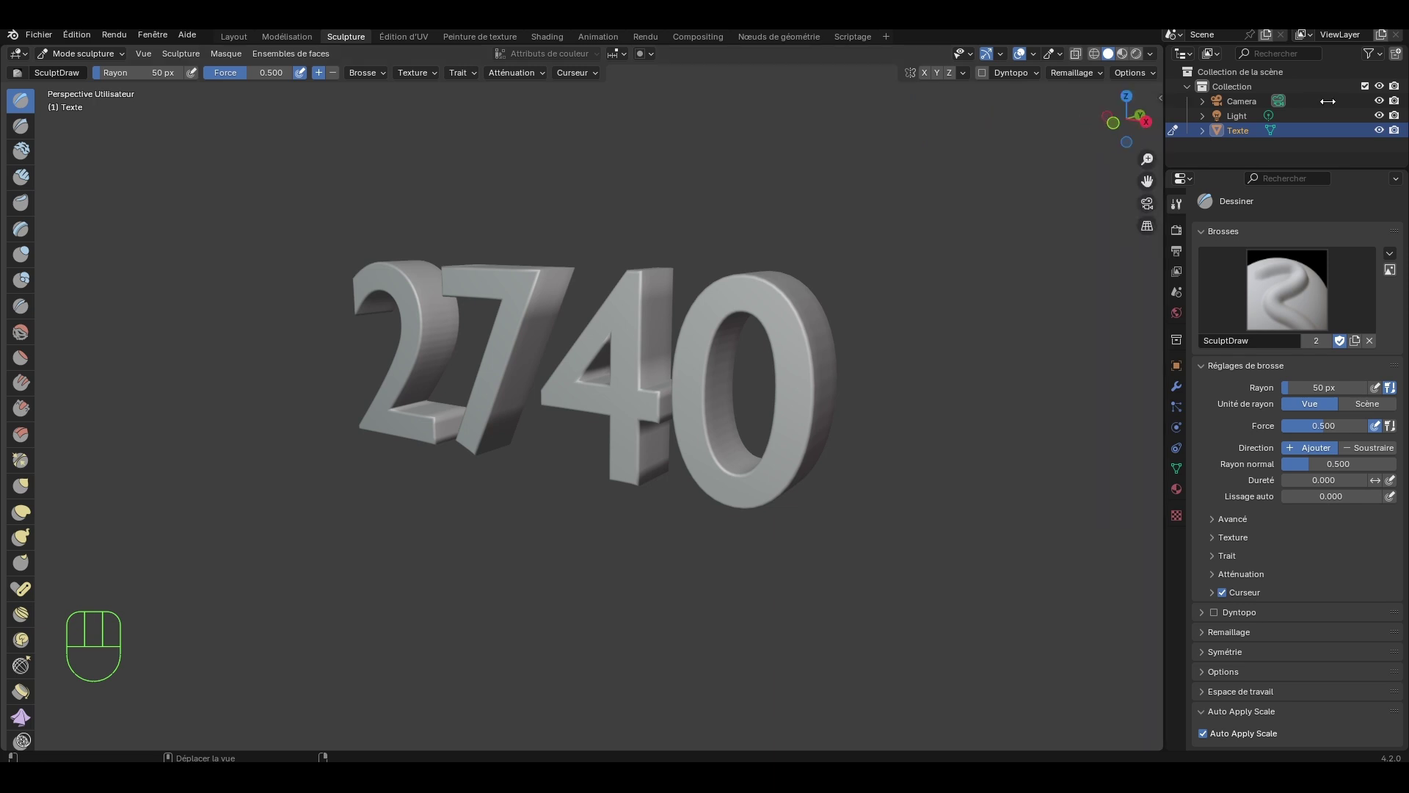
scroll(654, 364, "up", 1)
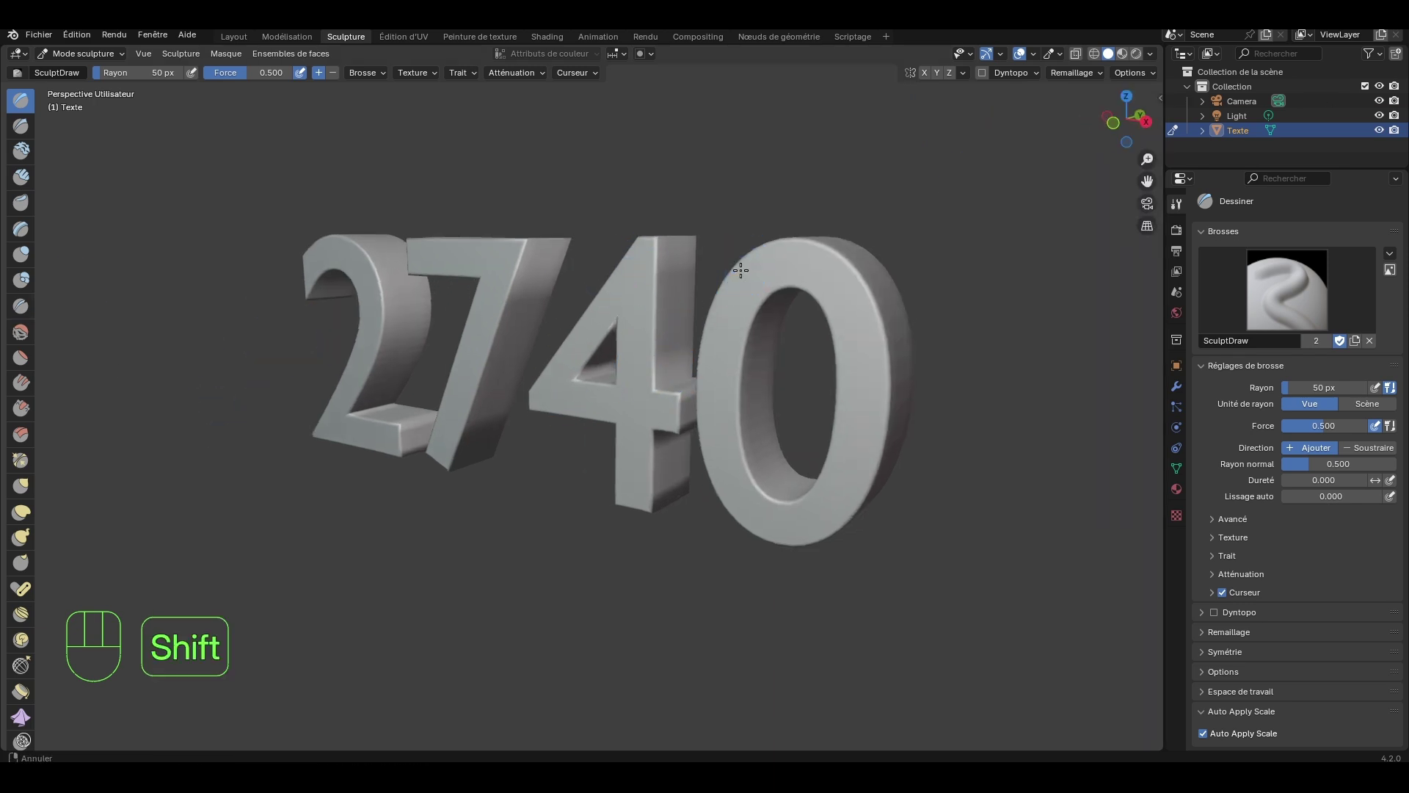
middle_click_drag(739, 267, 733, 314, "shift")
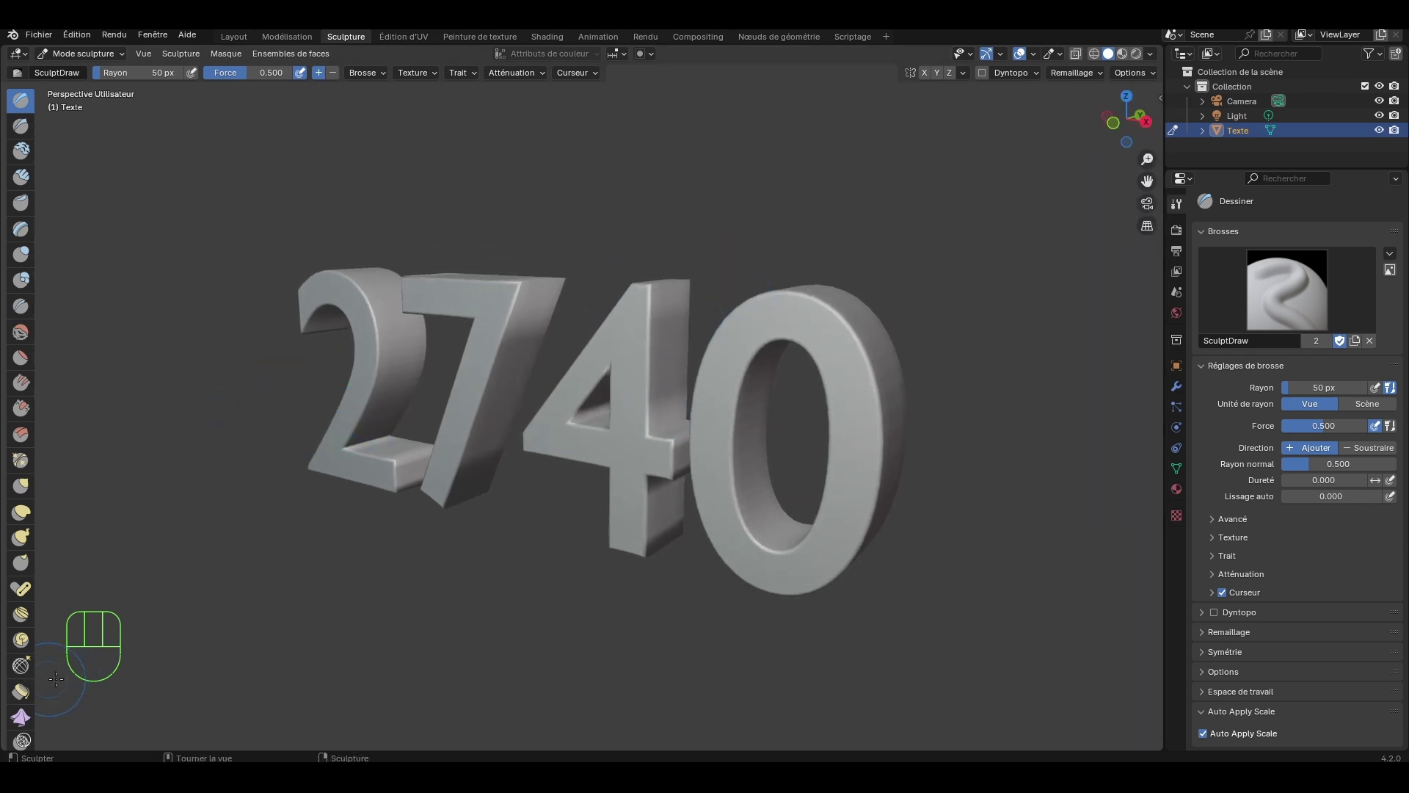
Step: Switch to Blender 4.3, open the Sculpture workspace and frame the 2740 mesh
scroll(922, 470, "up", 1)
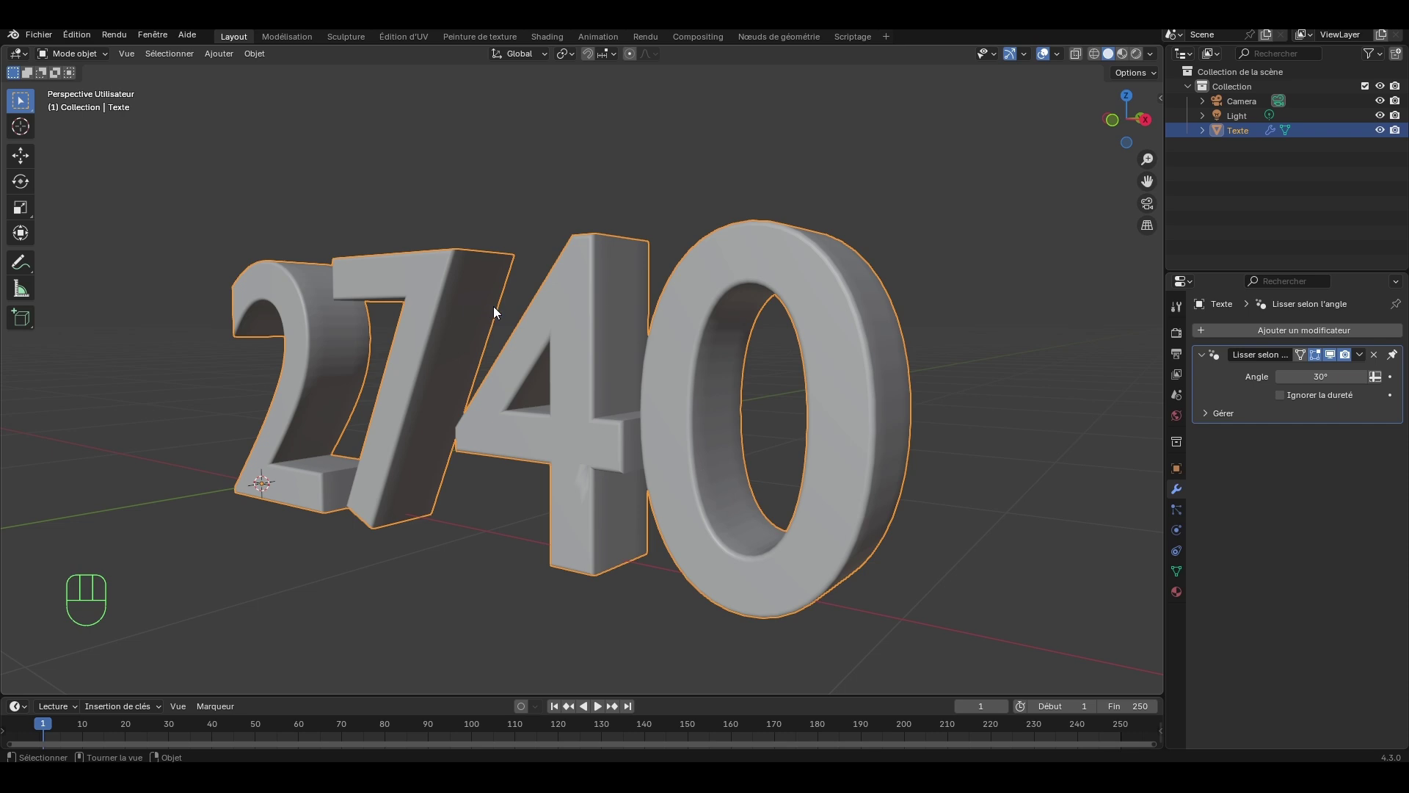
left_click(348, 37)
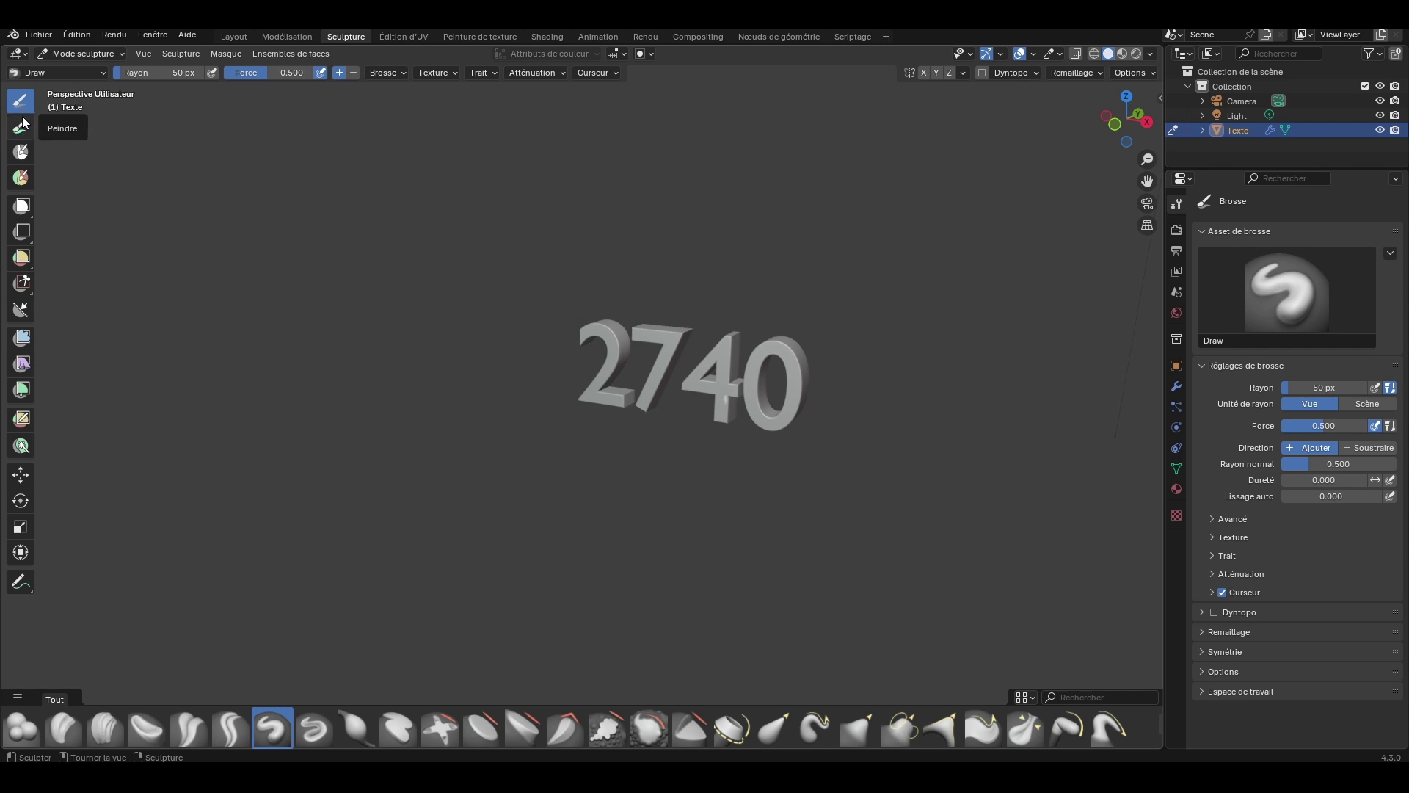
scroll(734, 352, "up", 5)
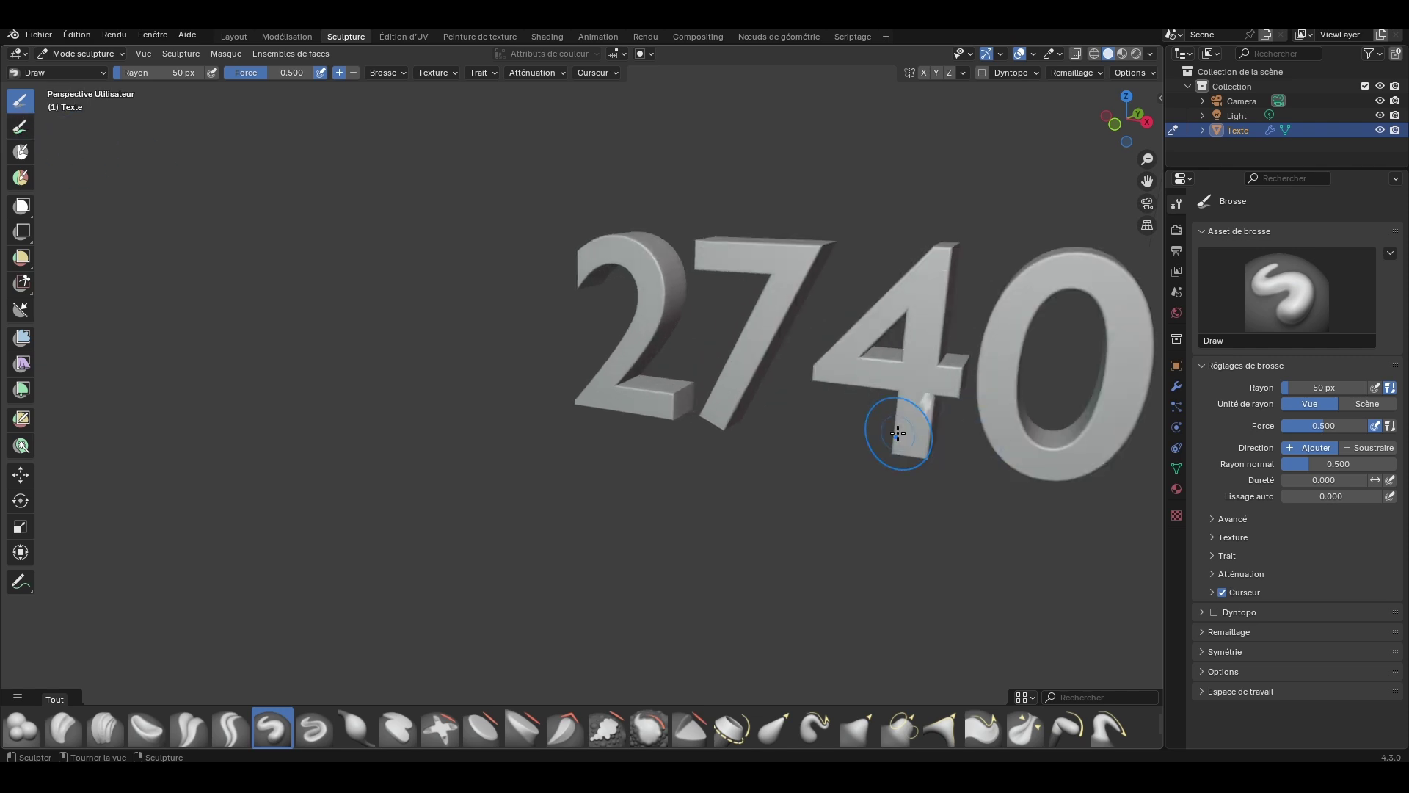
mouse_move(978, 524)
middle_mouse_down()
mouse_move(796, 552)
mouse_move(908, 529)
mouse_move(873, 535)
middle_mouse_up()
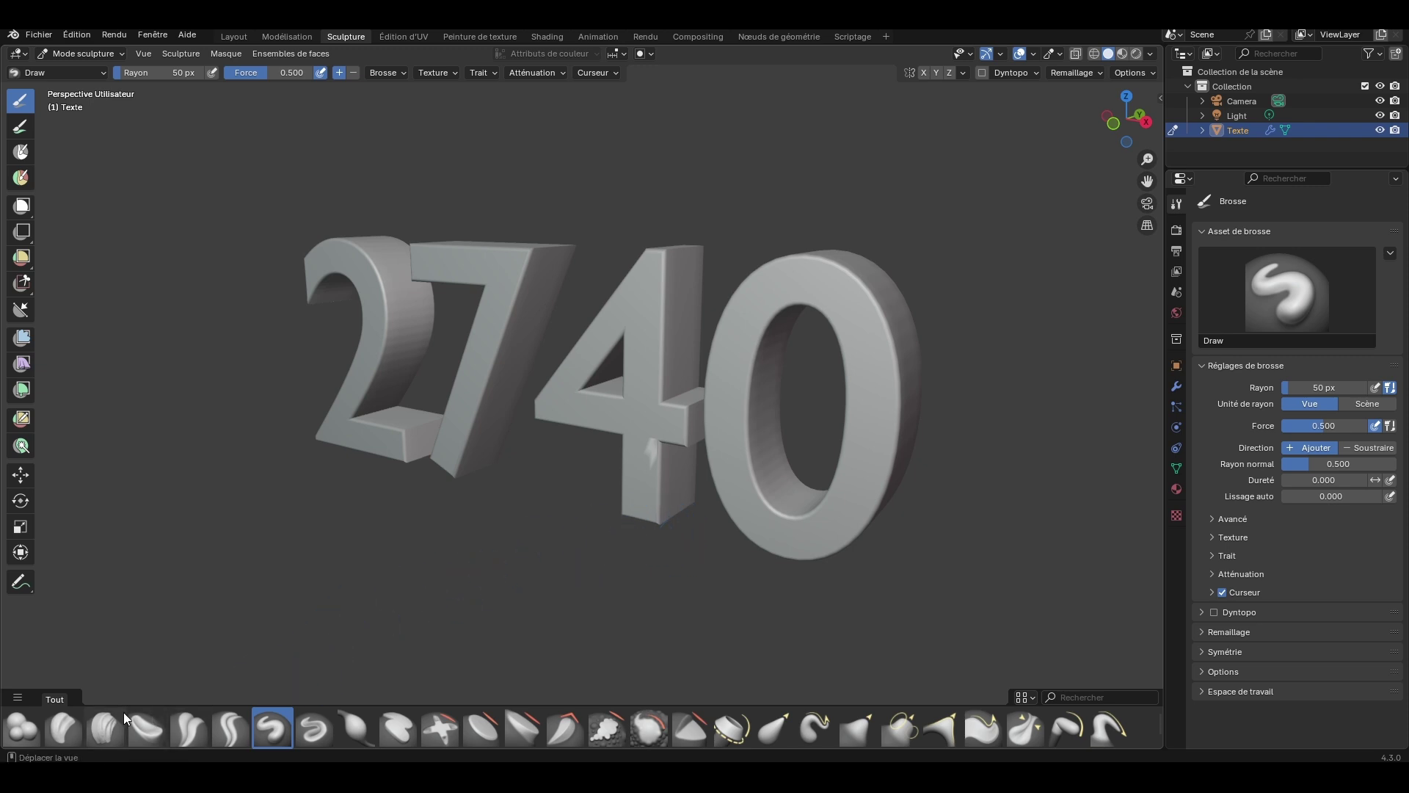
Step: Try a preview size (Taille) of 46 for the thumbnails in the brush asset shelf
left_click(1033, 698)
left_click(1033, 697)
left_click(1033, 698)
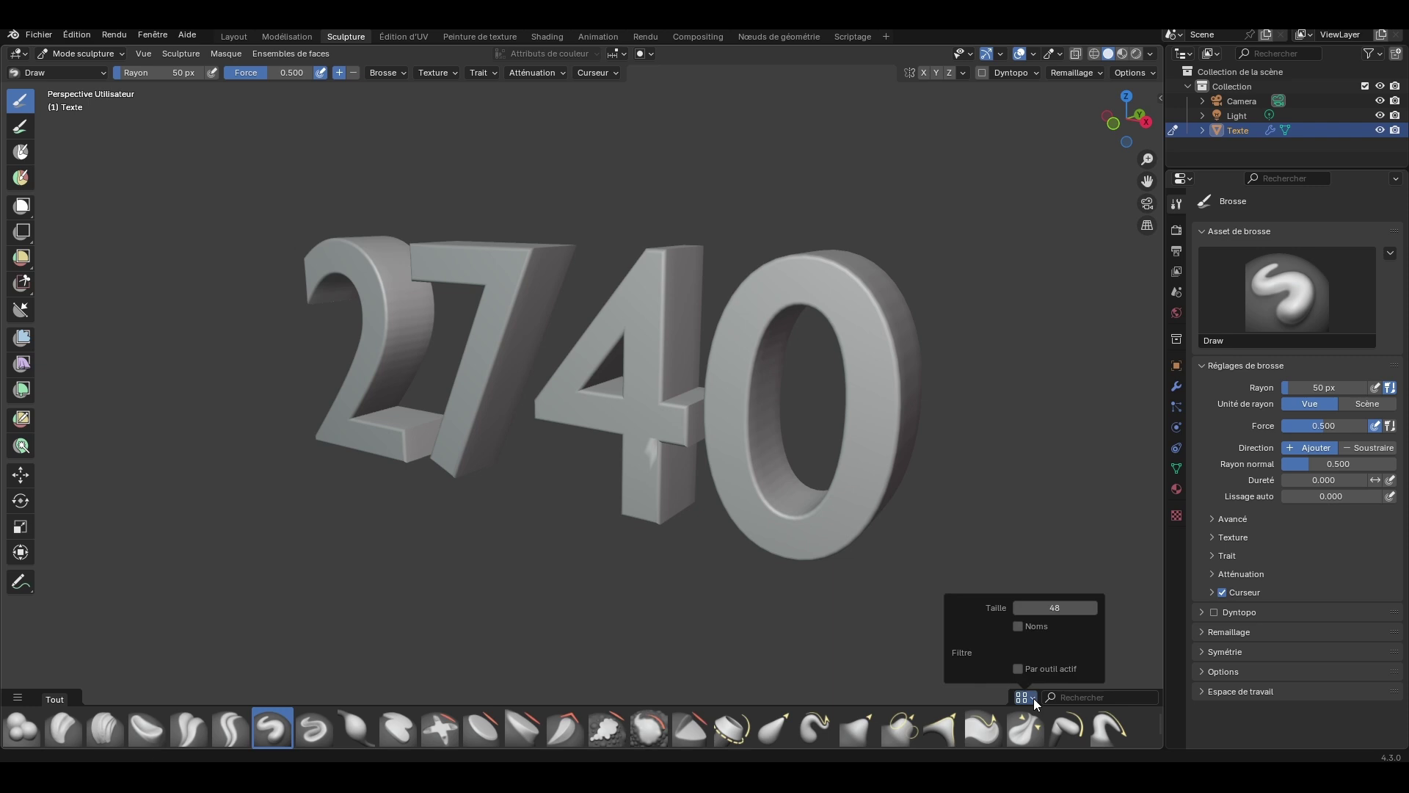
left_click(1033, 698)
left_click(1033, 698)
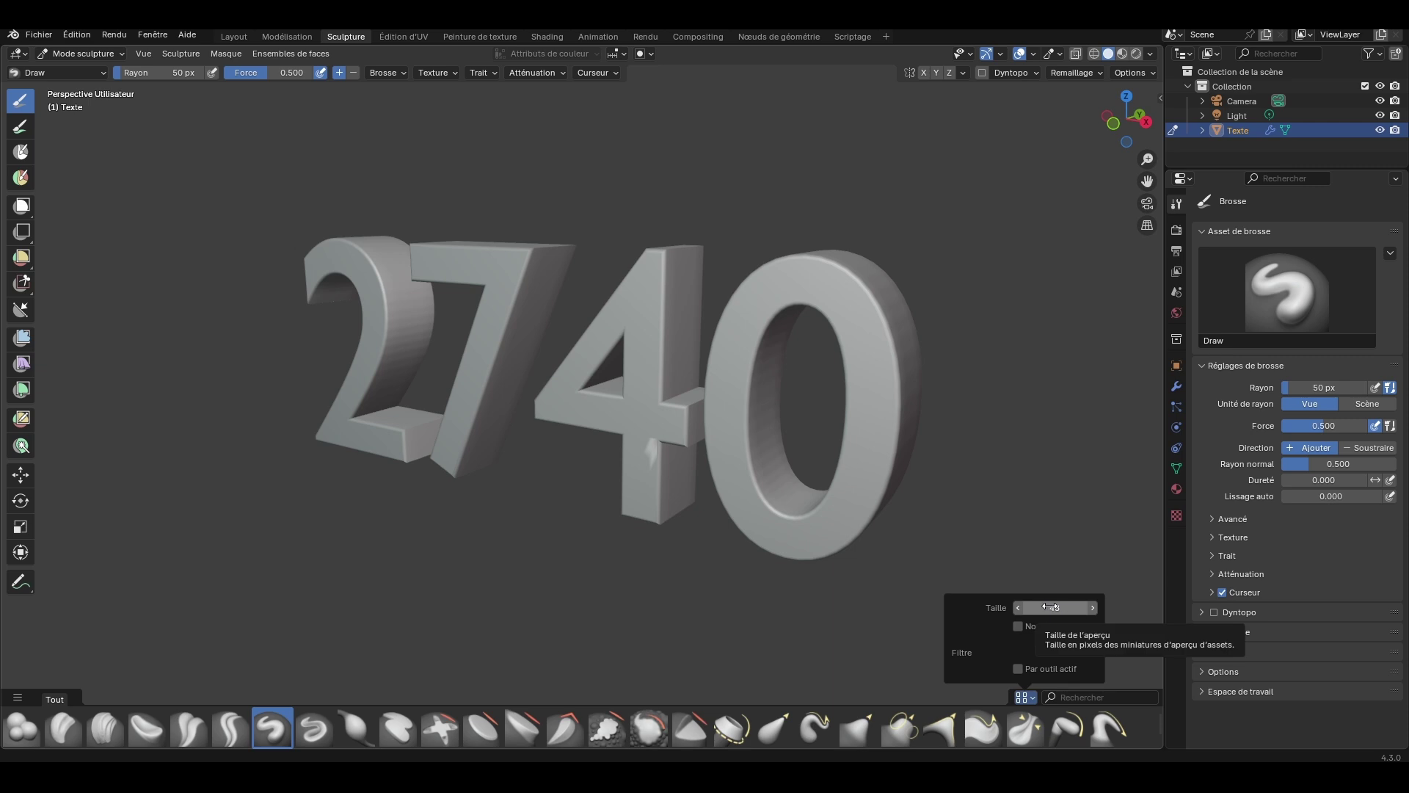
mouse_move(1055, 606)
left_mouse_down()
mouse_move(1035, 606)
mouse_move(1071, 606)
mouse_move(1045, 606)
left_mouse_up()
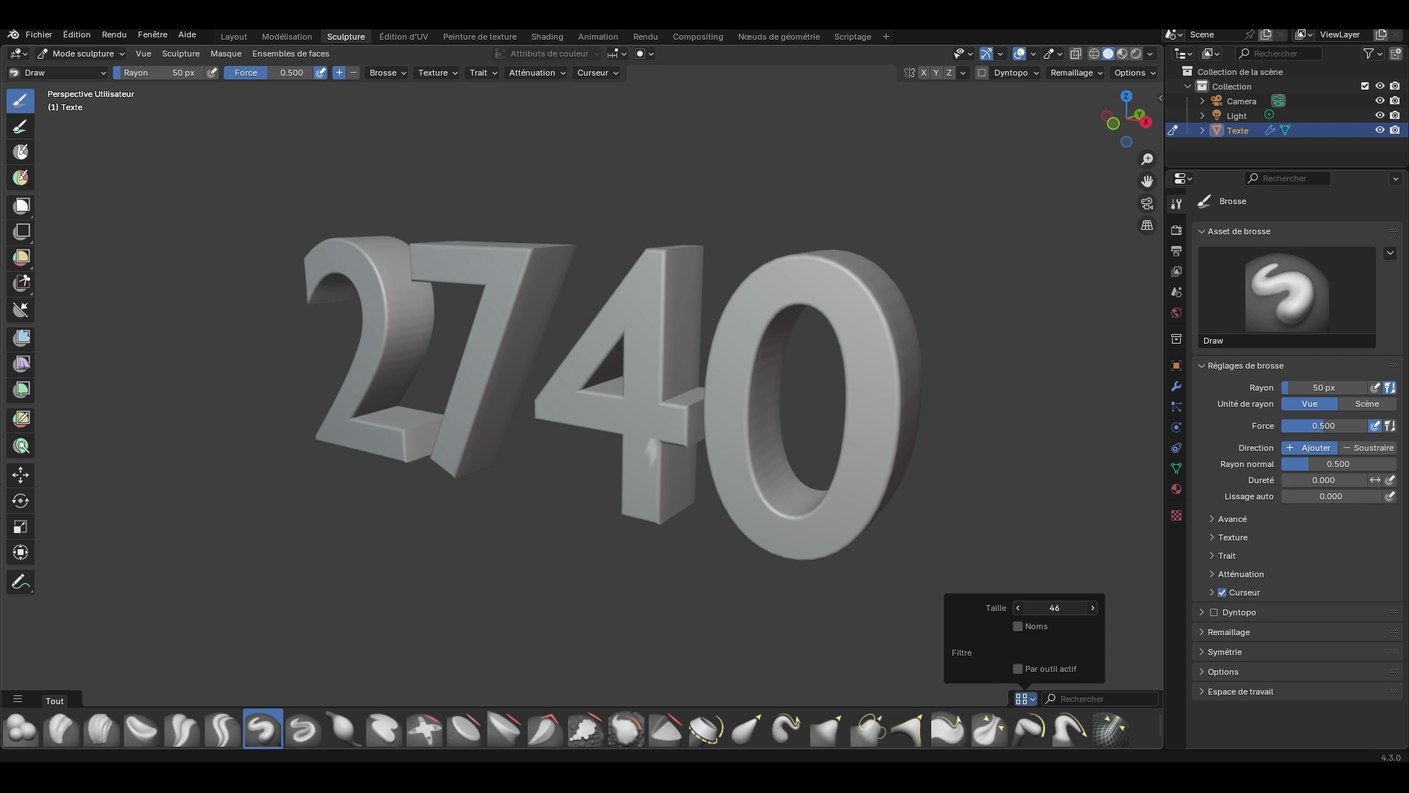
Step: Set the brush thumbnail size to 48 and enlarge the brush asset shelf to show three rows of brushes
left_click(1054, 606)
type("48")
key("Return")
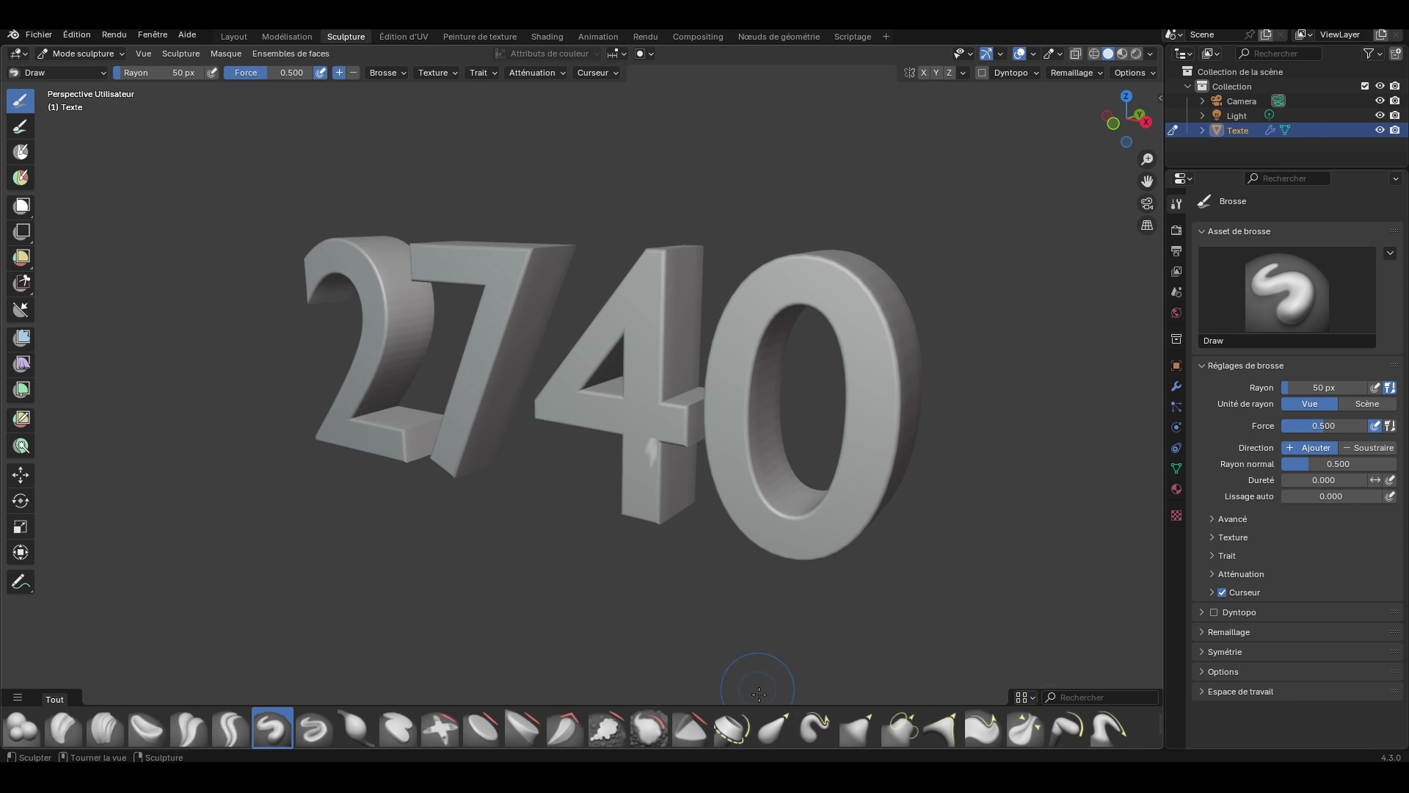
mouse_move(763, 692)
left_mouse_down()
mouse_move(767, 587)
mouse_move(769, 600)
left_mouse_up()
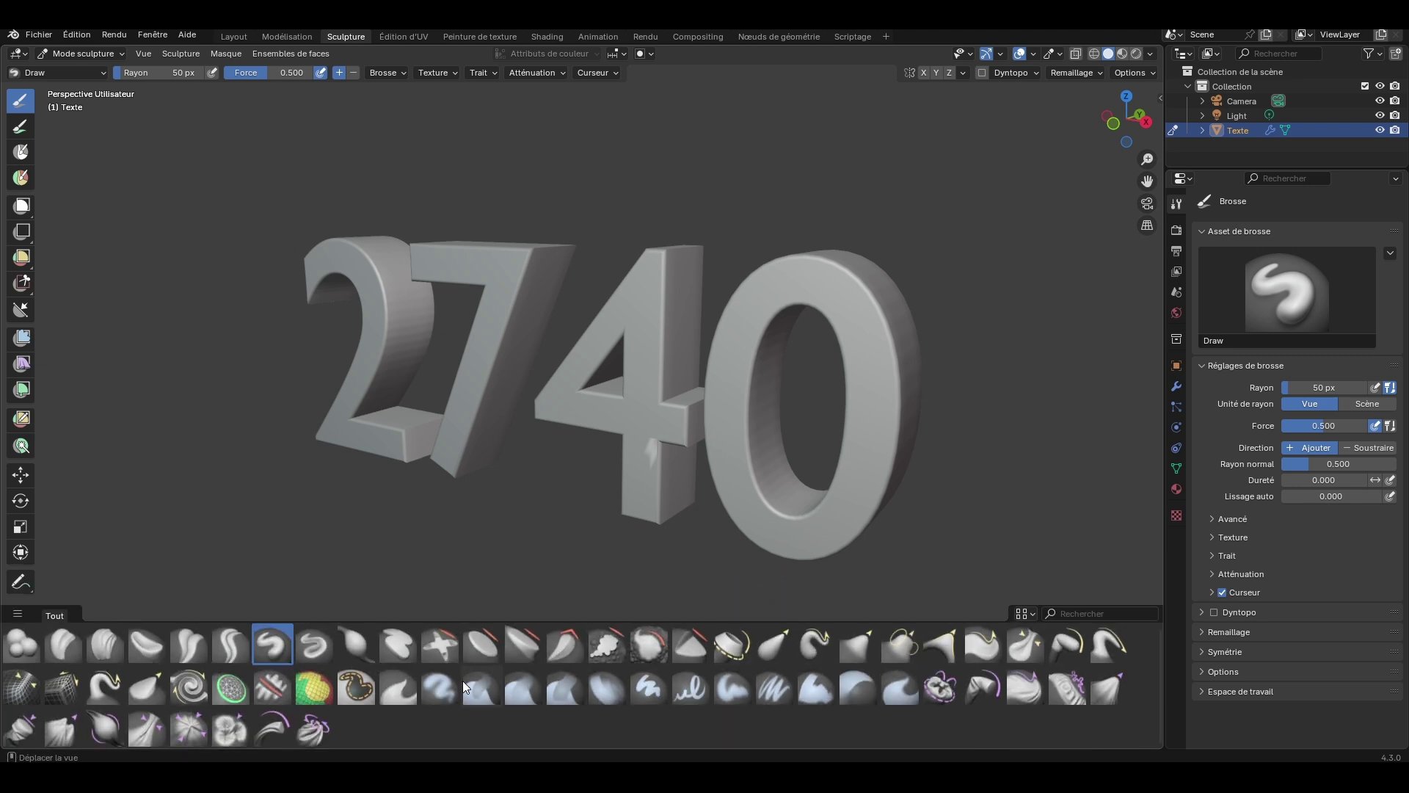
Step: Enlarge the brush thumbnails in the asset shelf and resize the shelf so that three rows of brushes are shown
left_click(1024, 614)
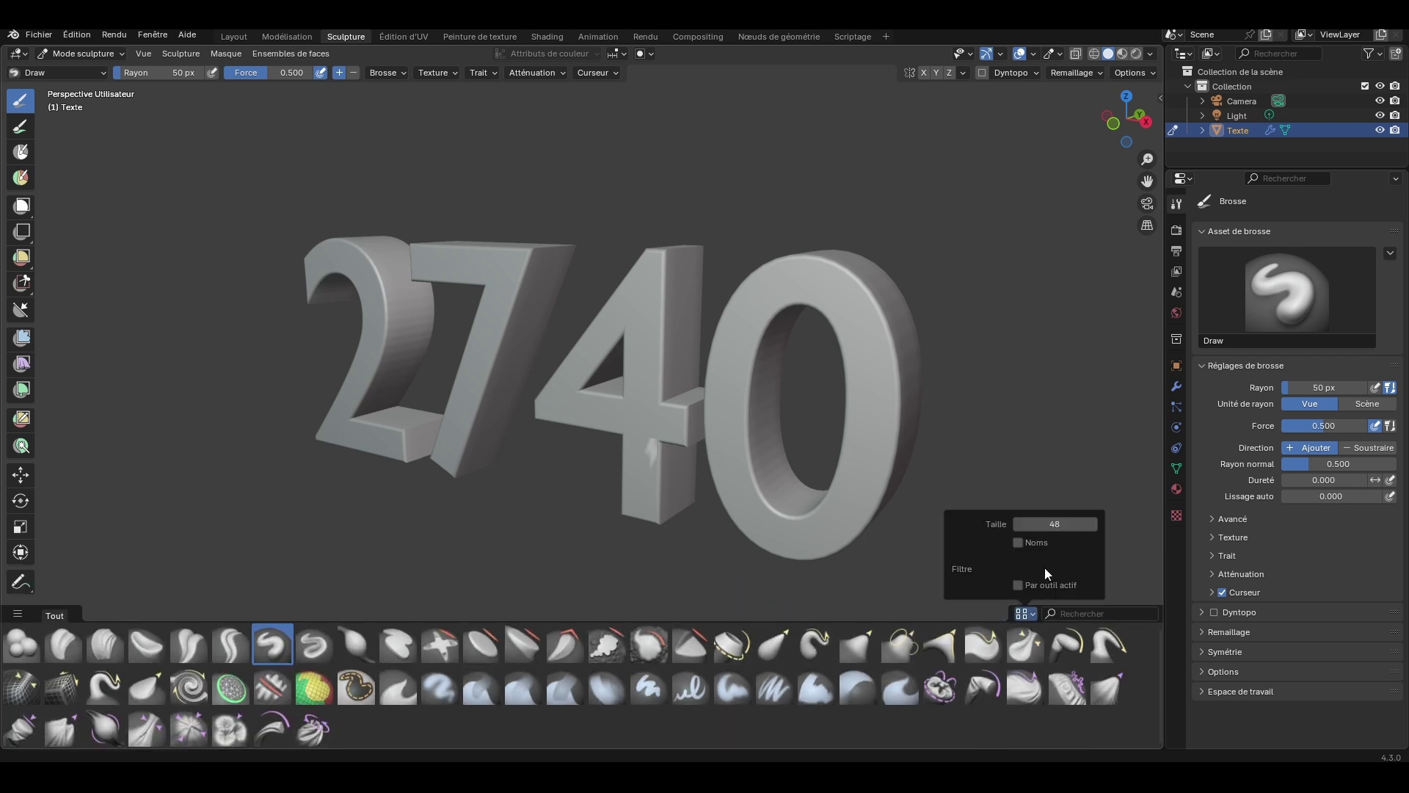
left_click_drag(1054, 525, 1089, 526)
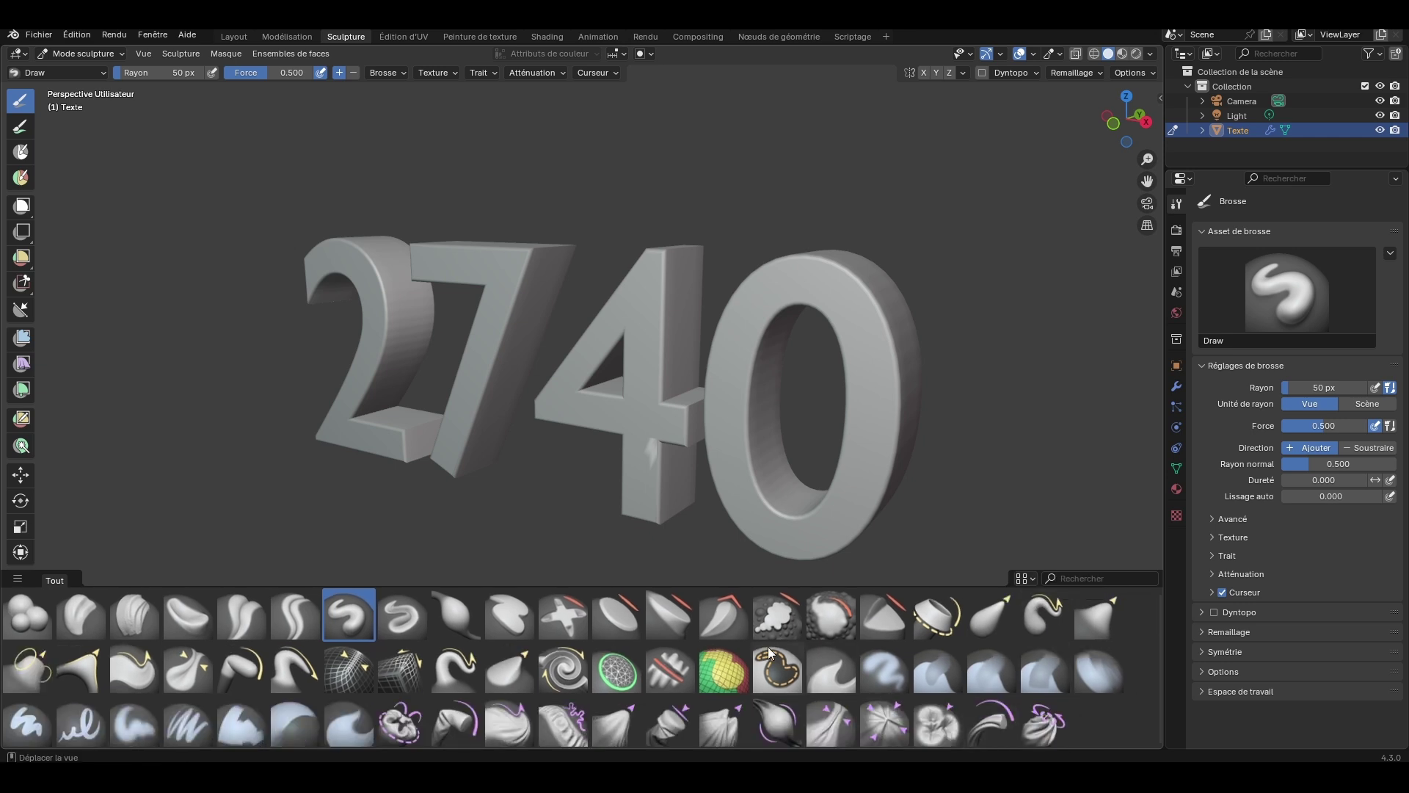
left_click_drag(794, 576, 796, 603)
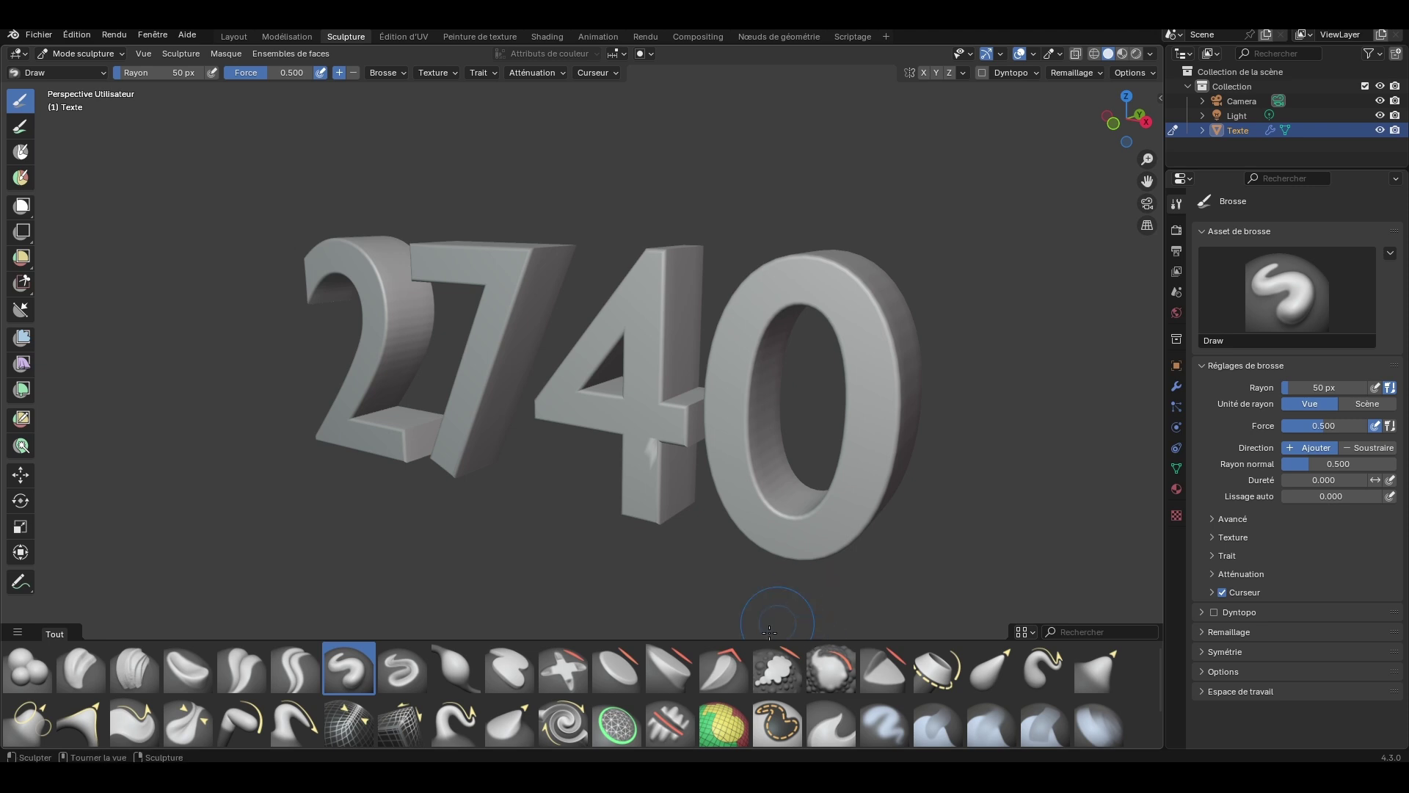
left_click_drag(764, 606, 767, 558)
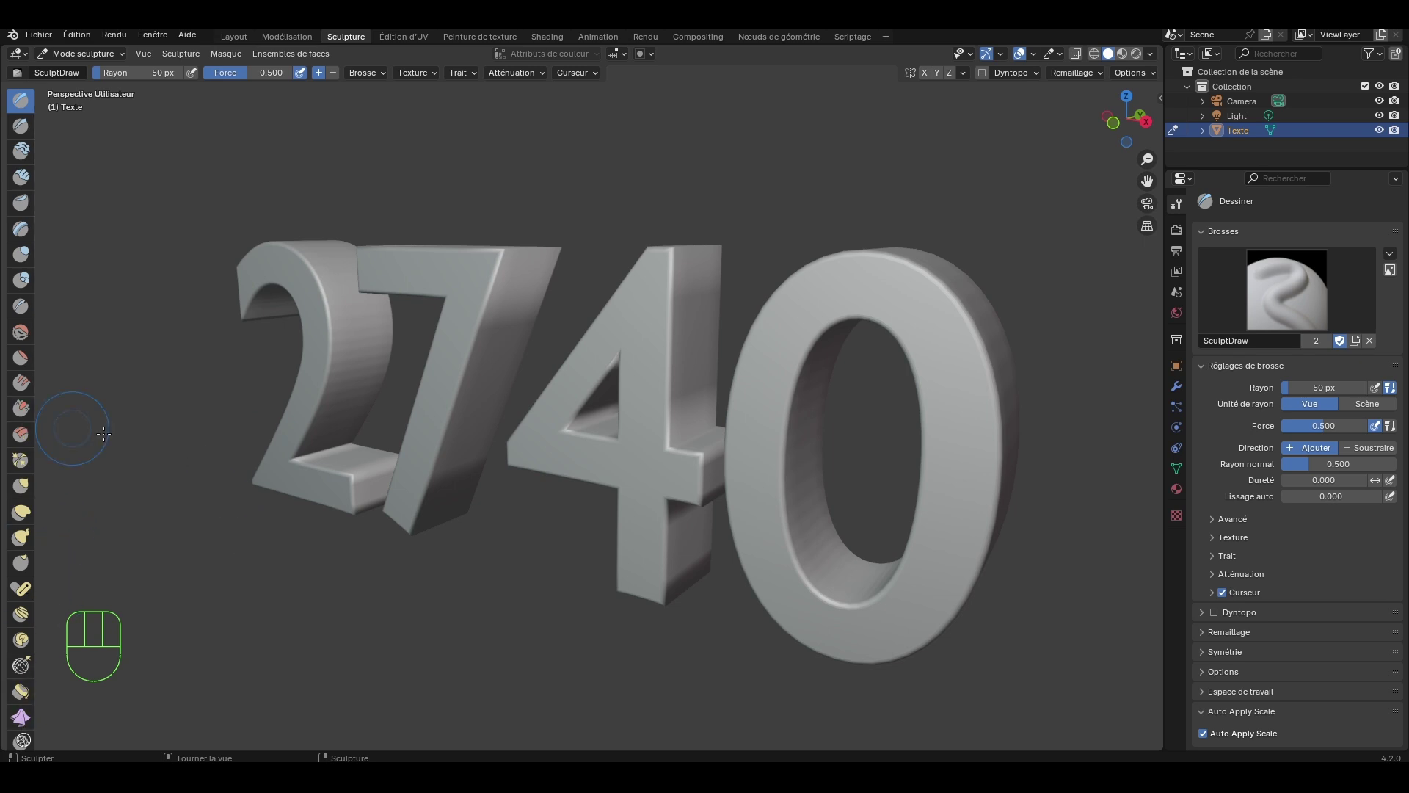
Step: Switch to Blender 4.2, try a Cloth (Tissu) brush stroke on the outer front edge of the 0 and undo it
mouse_move(972, 358)
middle_mouse_down("shift")
mouse_move(946, 356)
mouse_move(971, 358)
middle_mouse_up("shift")
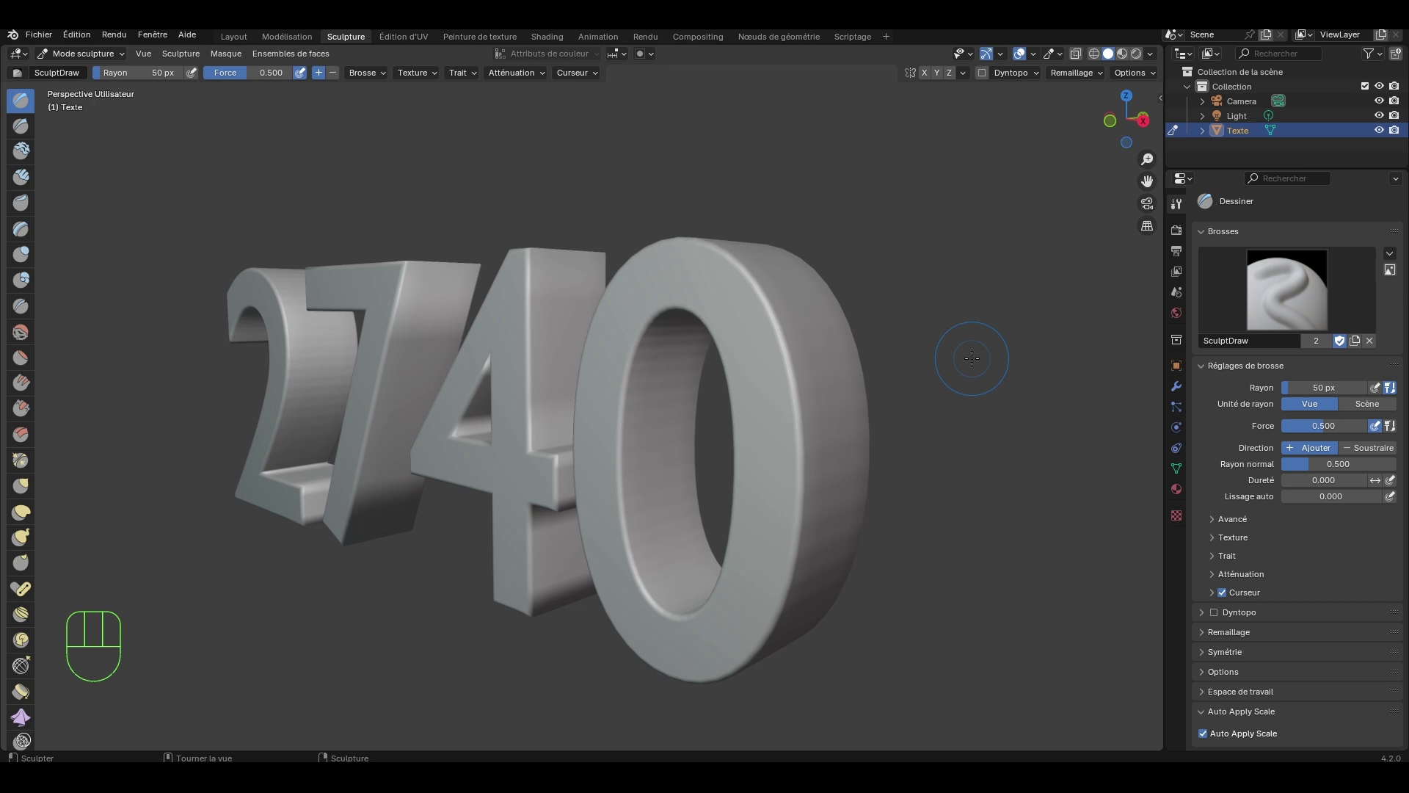
middle_click_drag(866, 345, 912, 340)
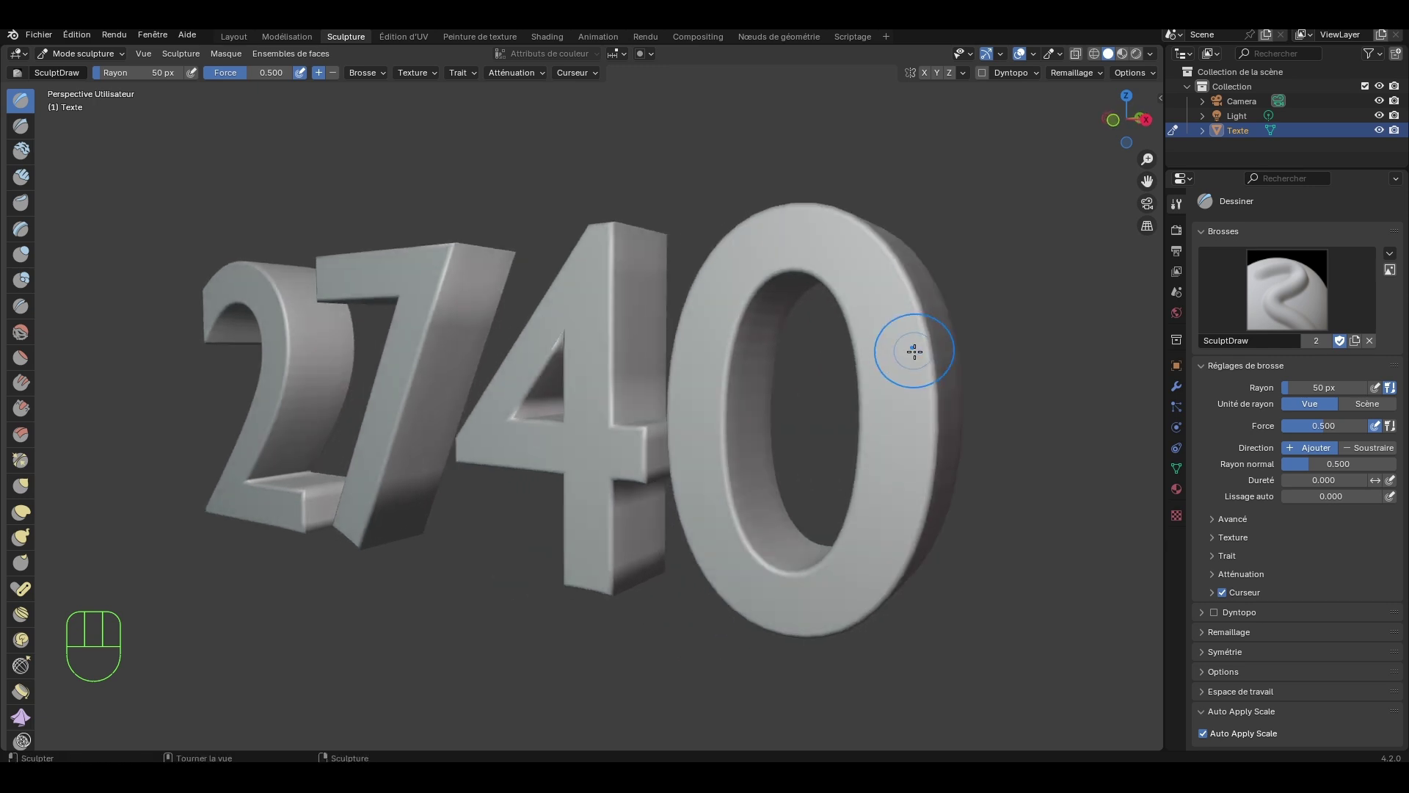
middle_click_drag(978, 372, 862, 394, "shift")
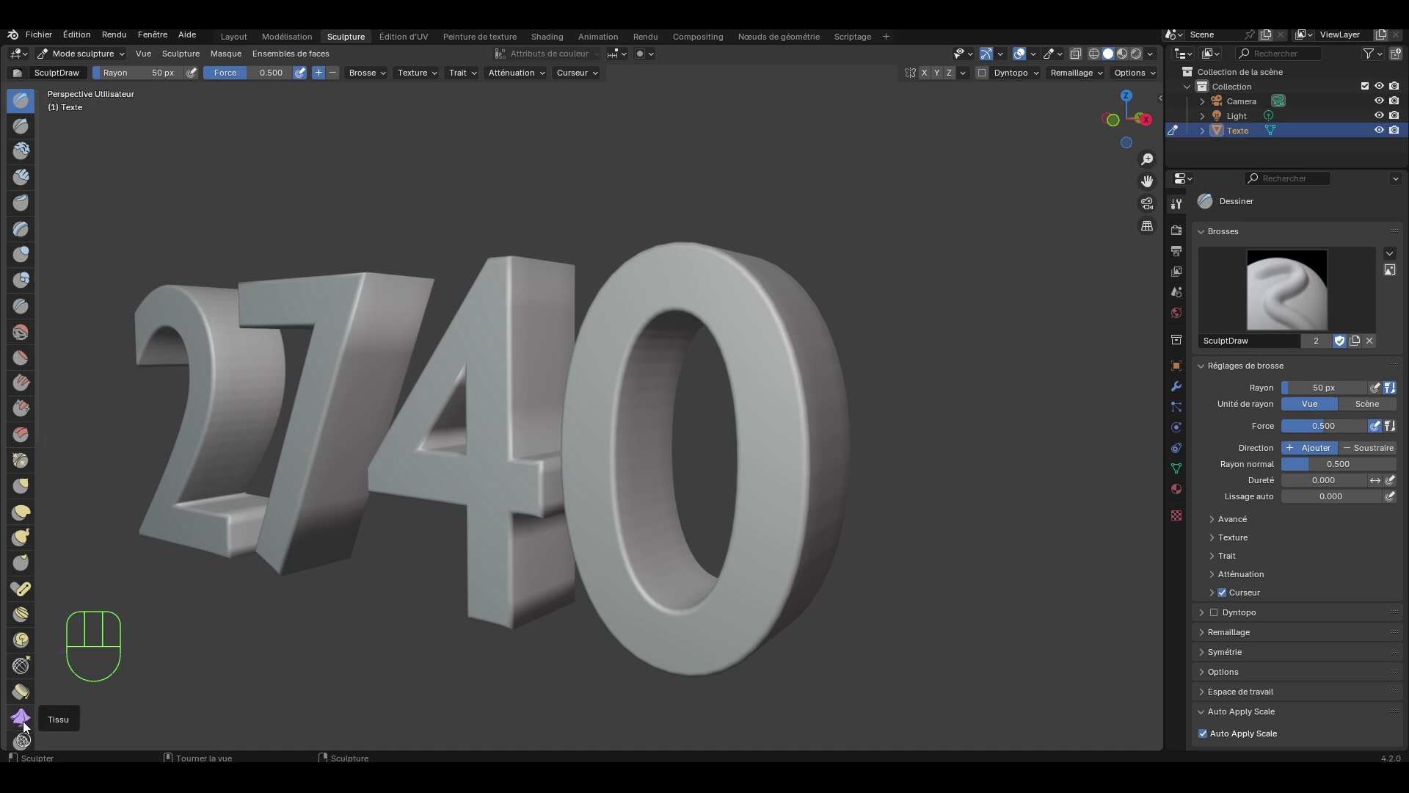
left_click(22, 717)
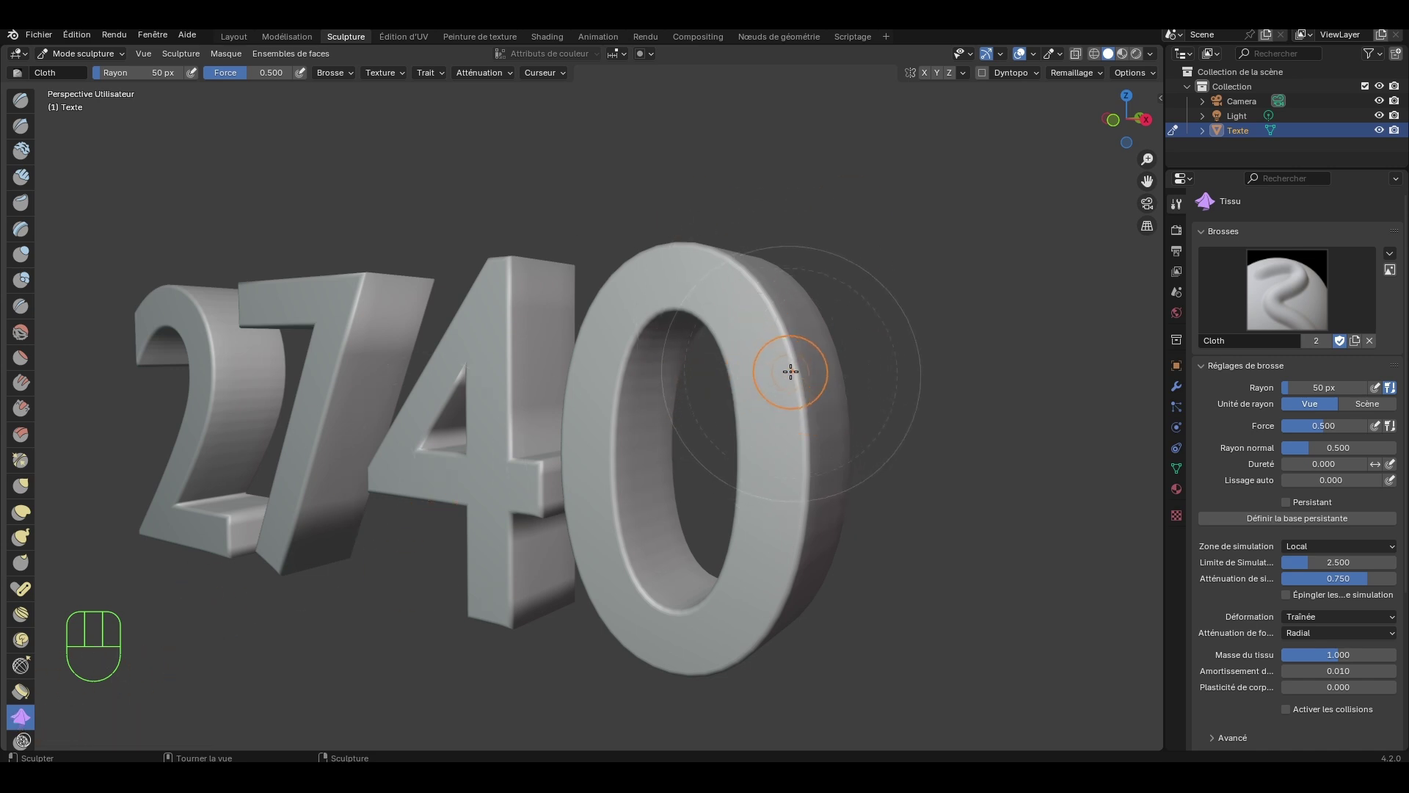
left_click_drag(813, 387, 833, 363)
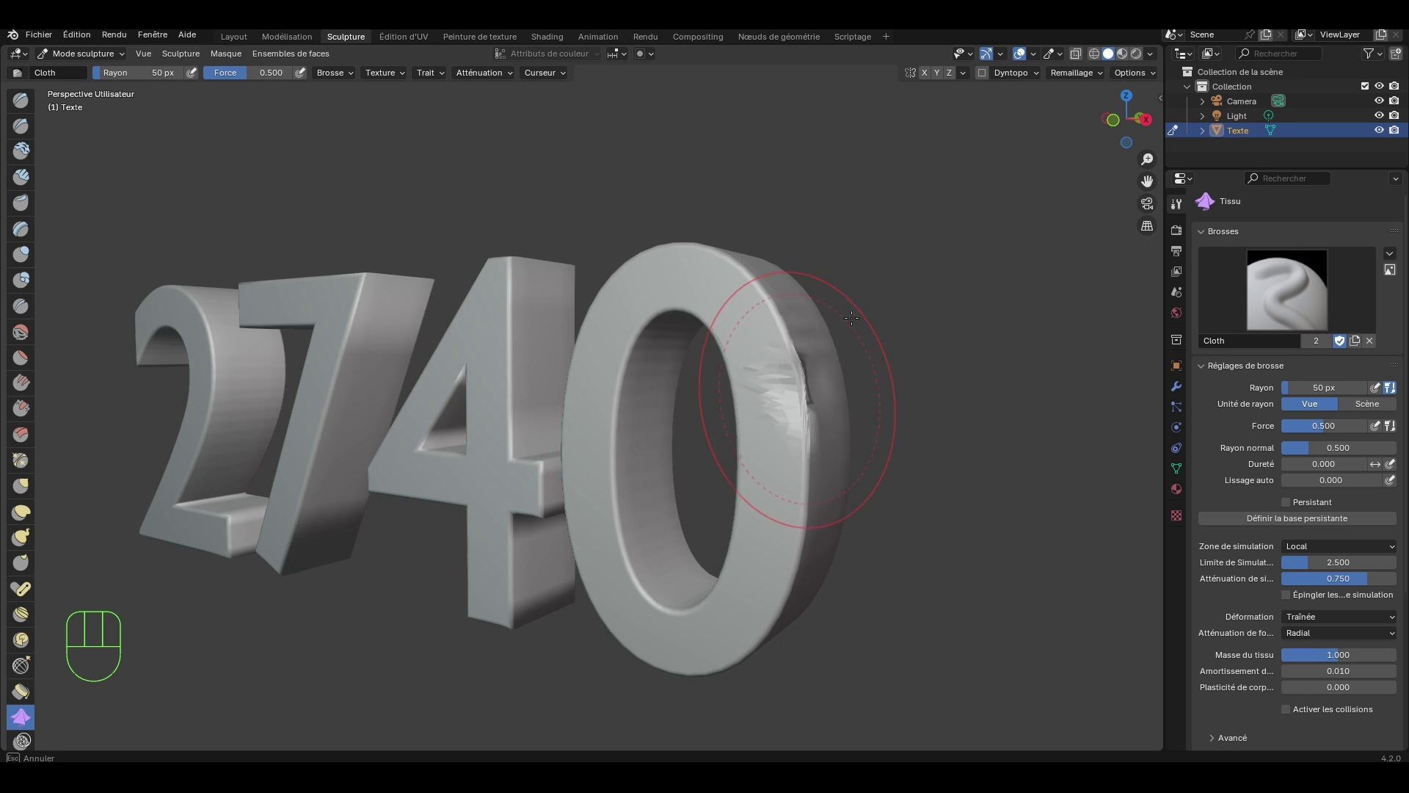
key("ctrl+z")
Step: Try the Cloth brush along the outer side of the 0, inspect the folds up close and undo the deformation
middle_click_drag(881, 409, 755, 379)
mouse_move(755, 379)
left_mouse_down()
mouse_move(726, 312)
mouse_move(739, 445)
mouse_move(693, 345)
mouse_move(742, 448)
left_mouse_up()
scroll(746, 377, "up", 4)
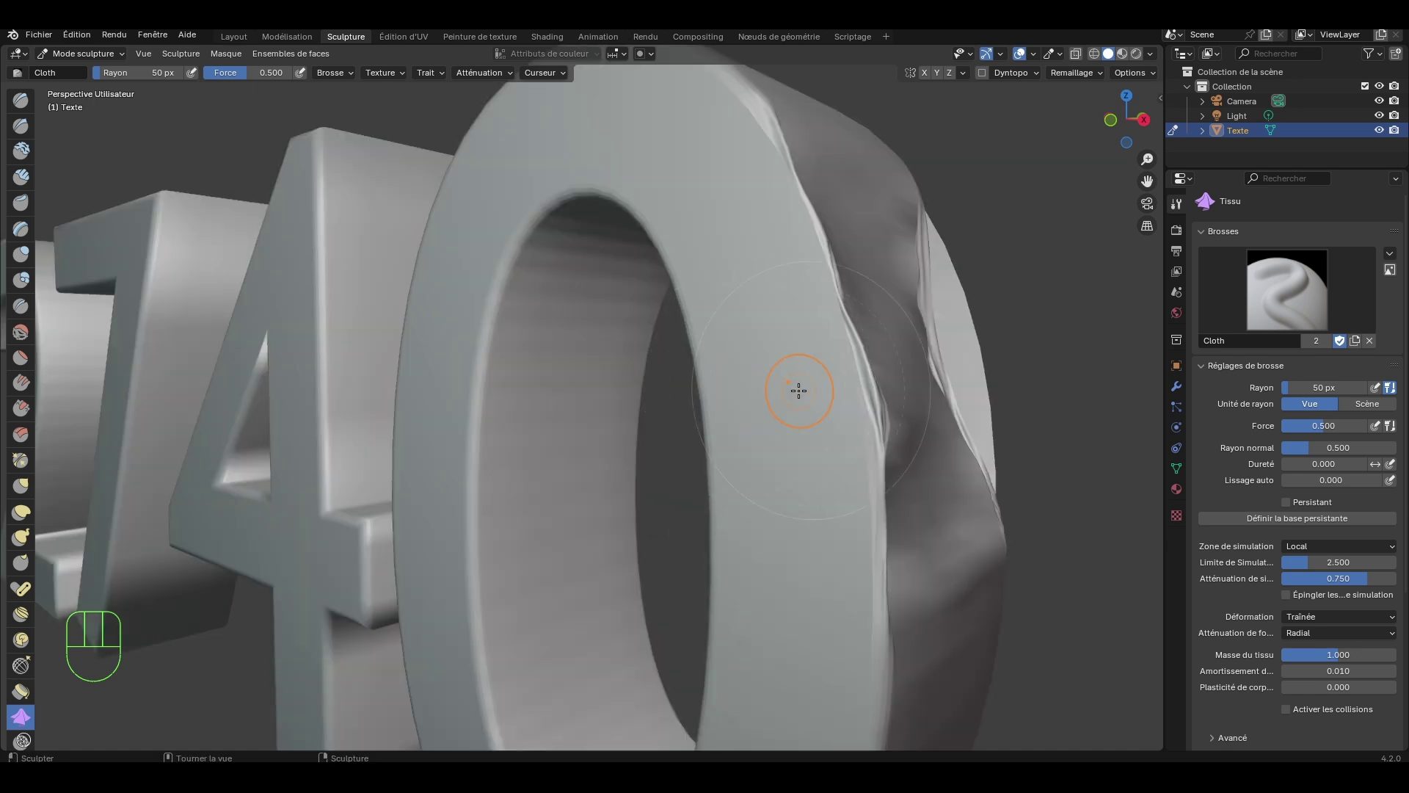
scroll(799, 390, "down", 2)
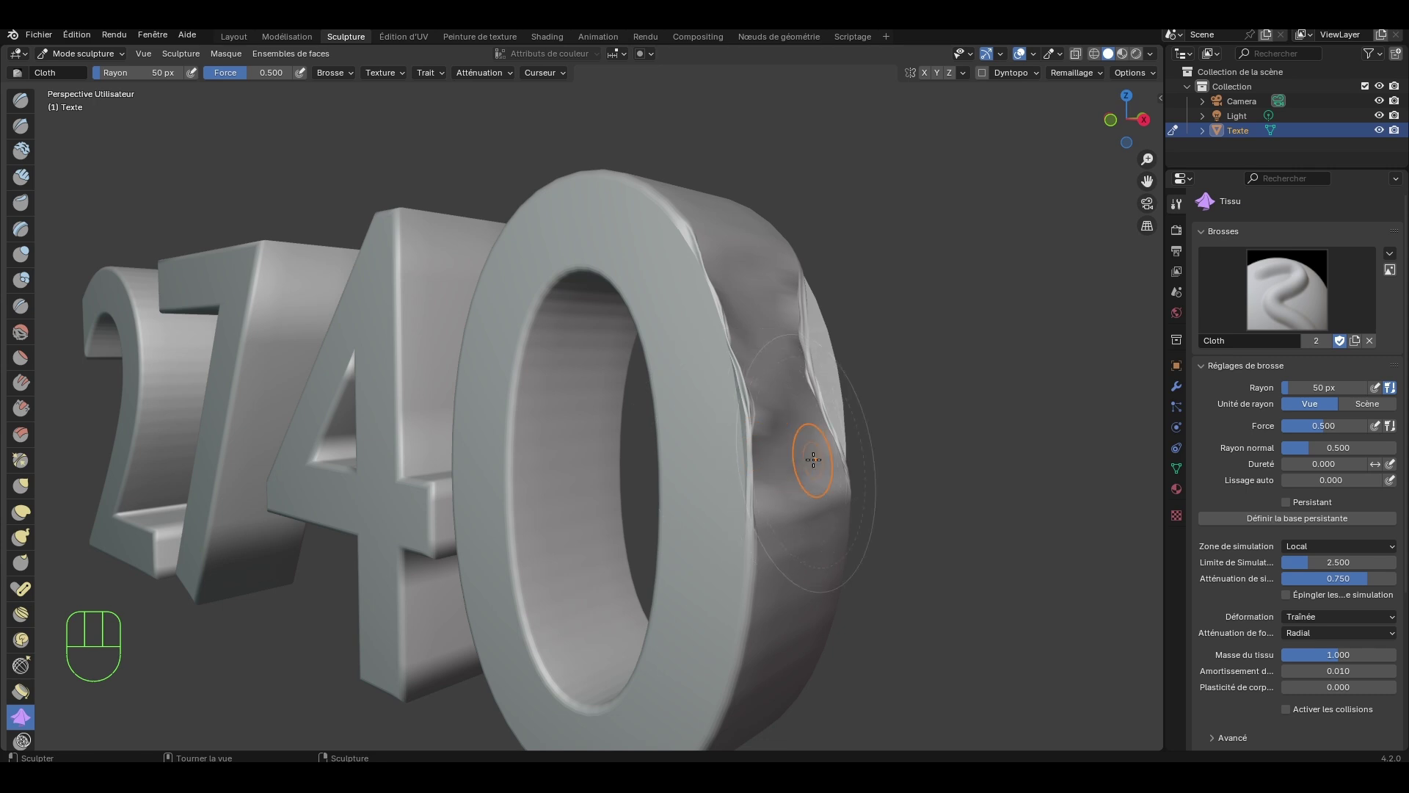
key("ctrl+z")
scroll(823, 423, "down", 3)
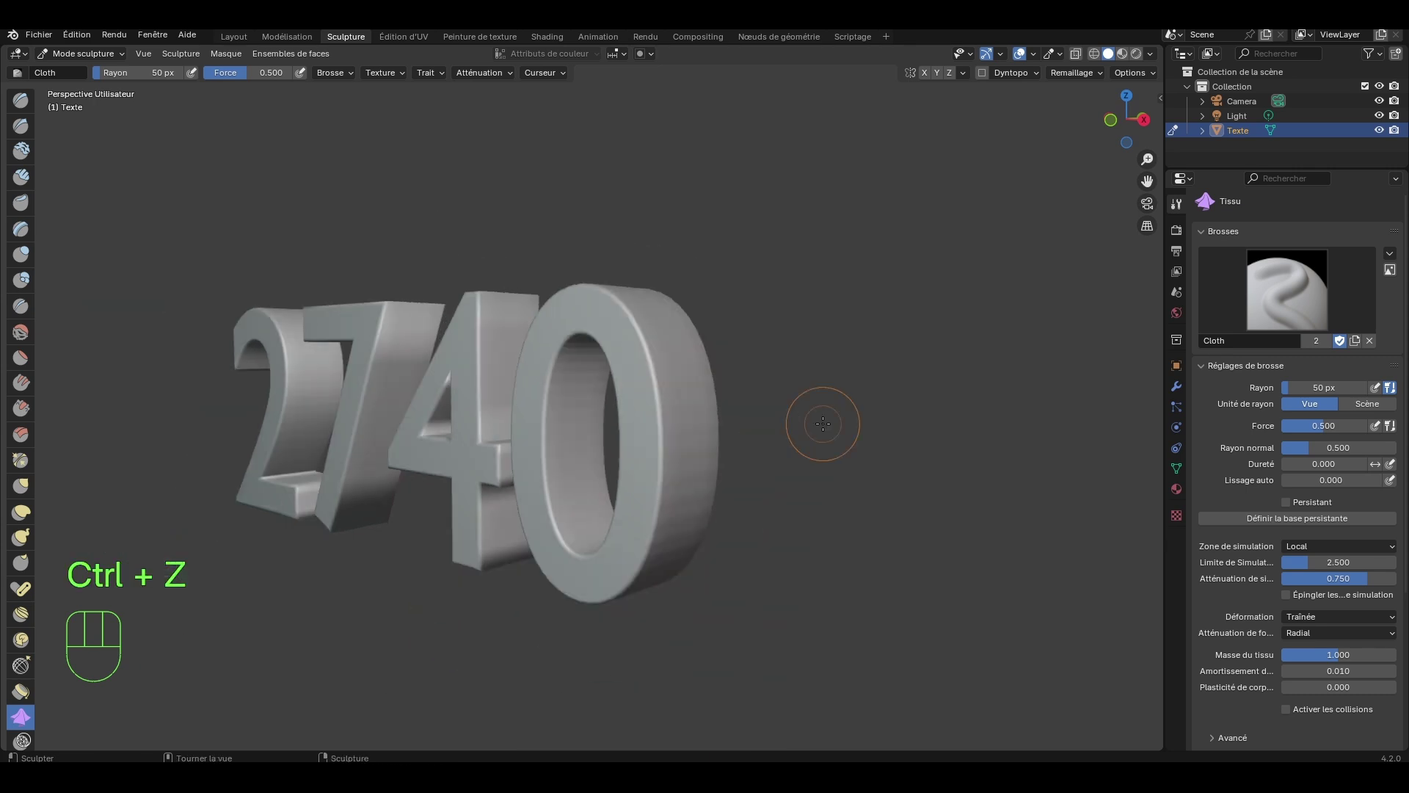
mouse_move(823, 423)
middle_mouse_down()
mouse_move(839, 431)
mouse_move(830, 443)
middle_mouse_up()
scroll(811, 441, "up", 2)
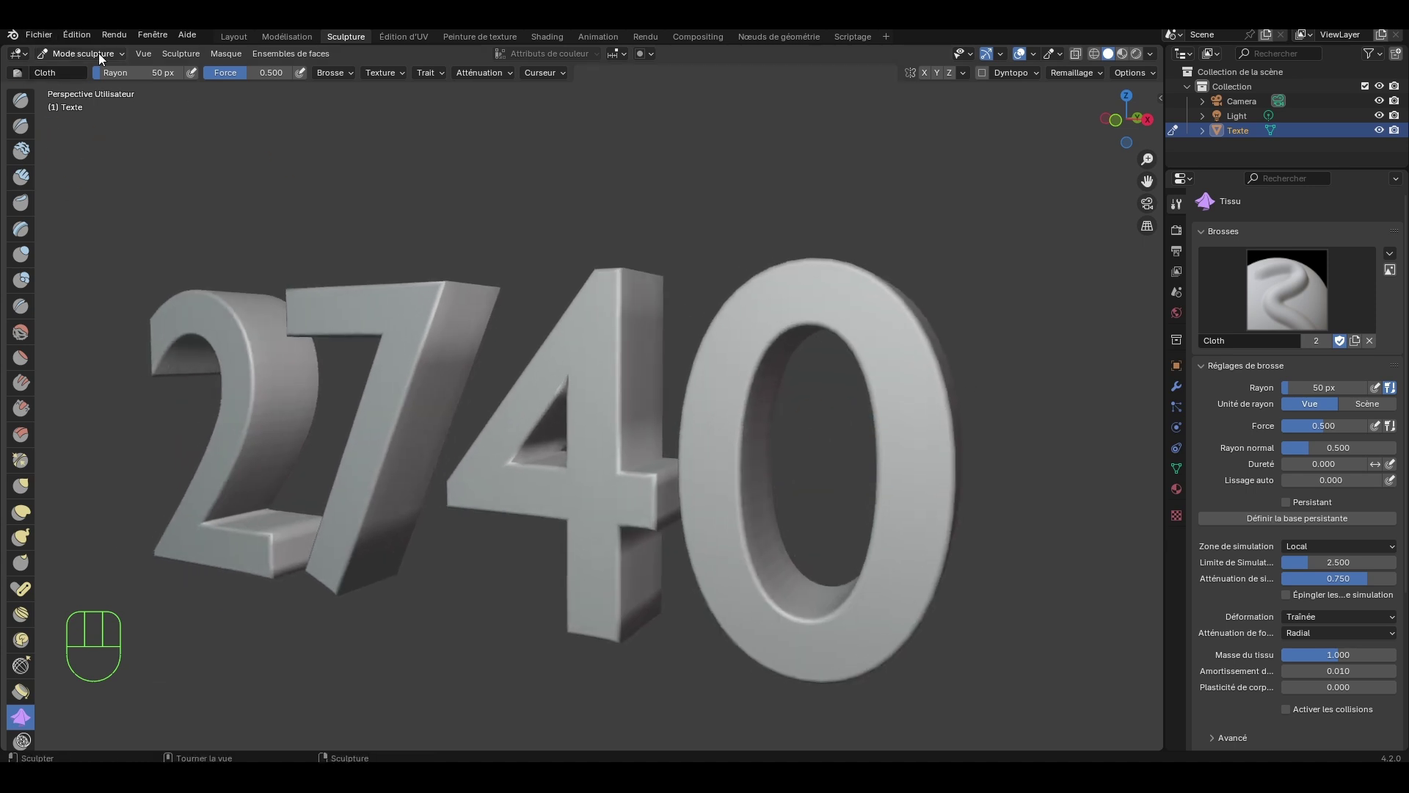
Step: Return to the Layout workspace, delete the 2740 mesh and add a cube mesh in its place
left_click(245, 34)
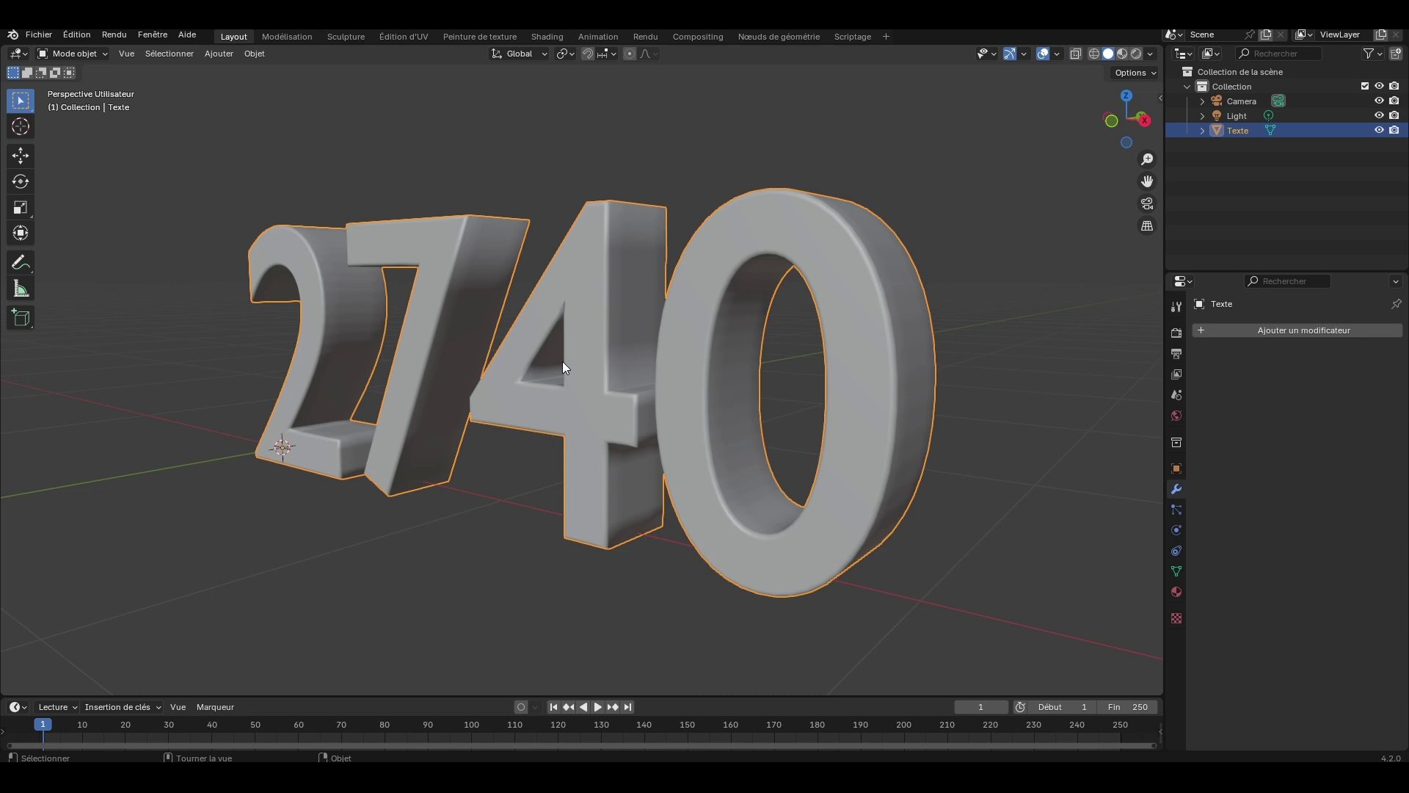
key("Delete")
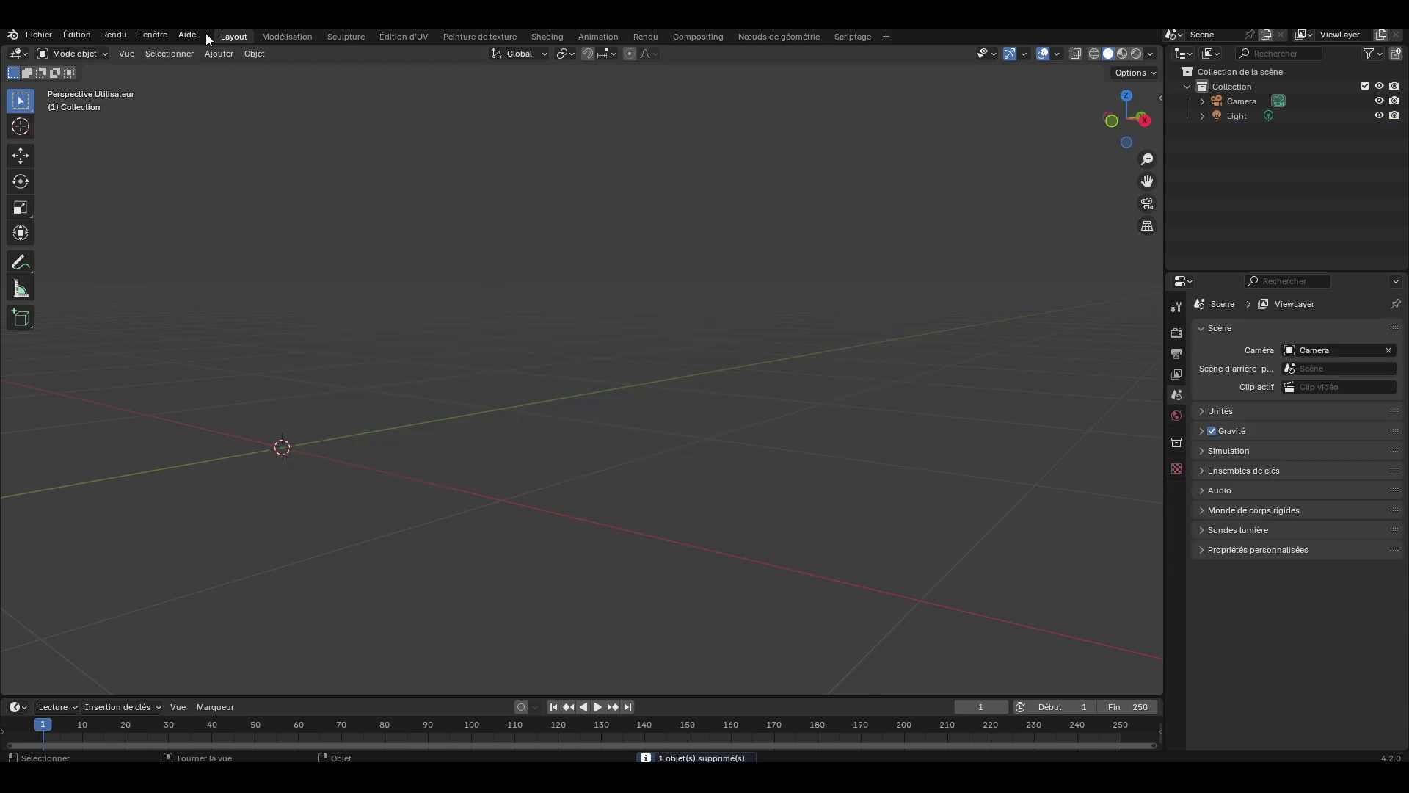
left_click(219, 53)
mouse_move(248, 69)
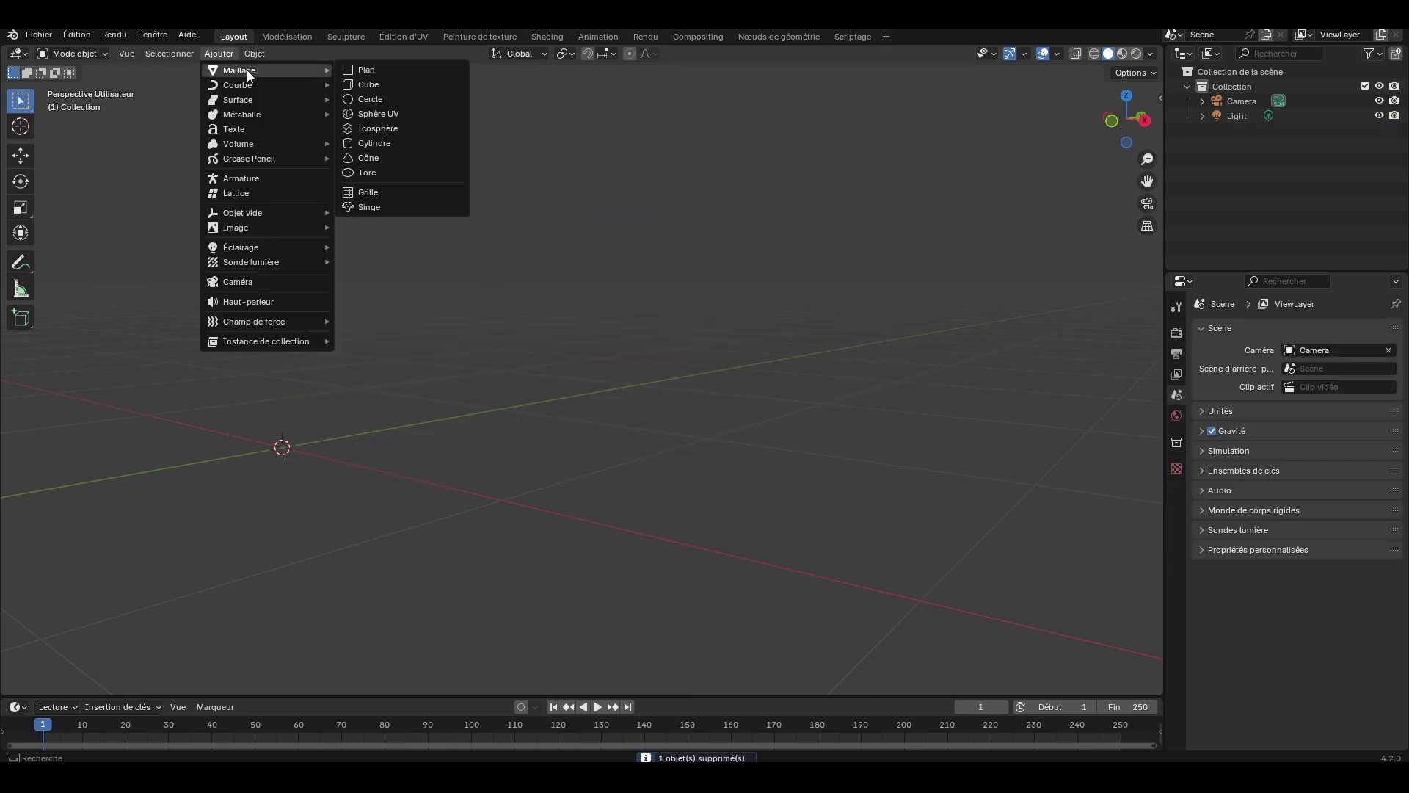
left_click(402, 86)
scroll(775, 392, "down", 3)
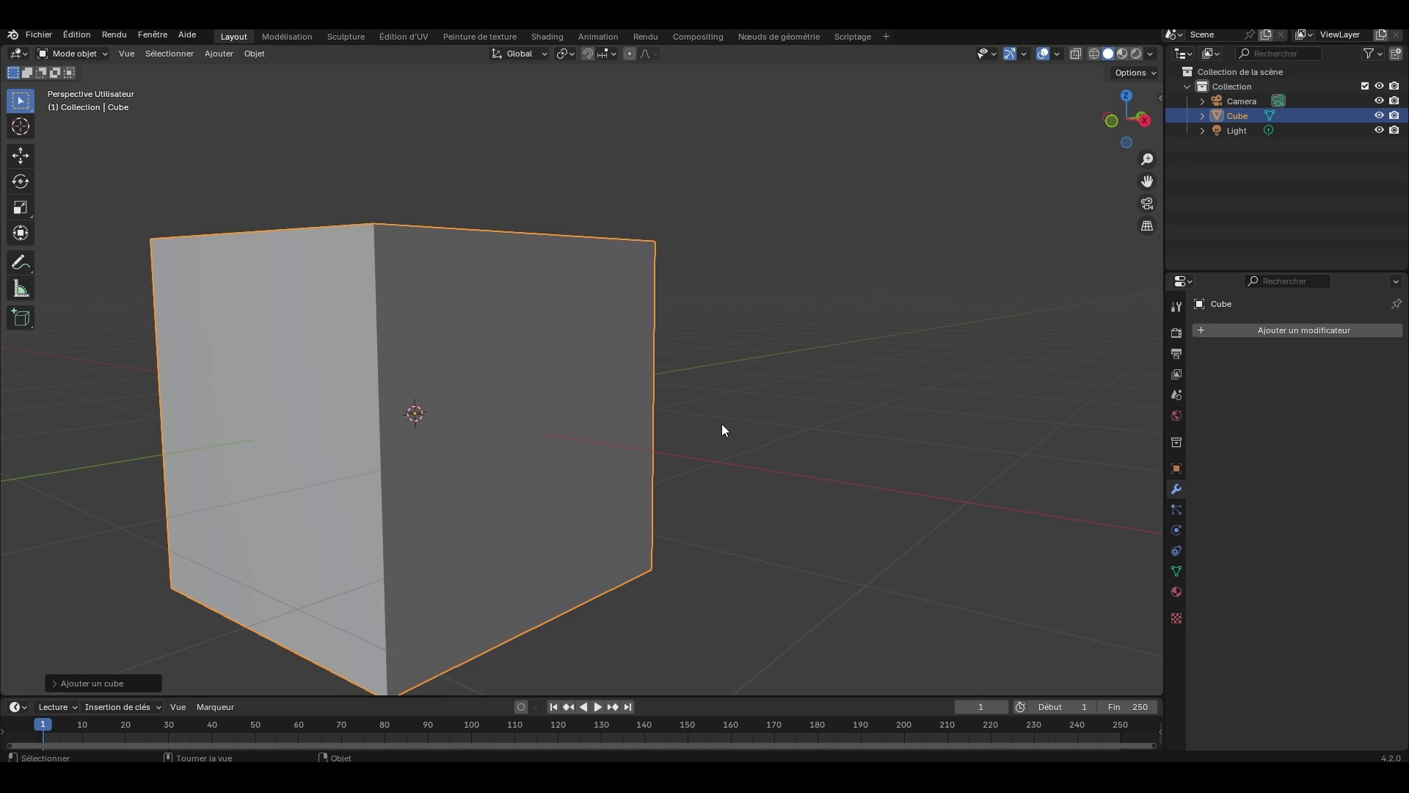
middle_click_drag(722, 430, 782, 407)
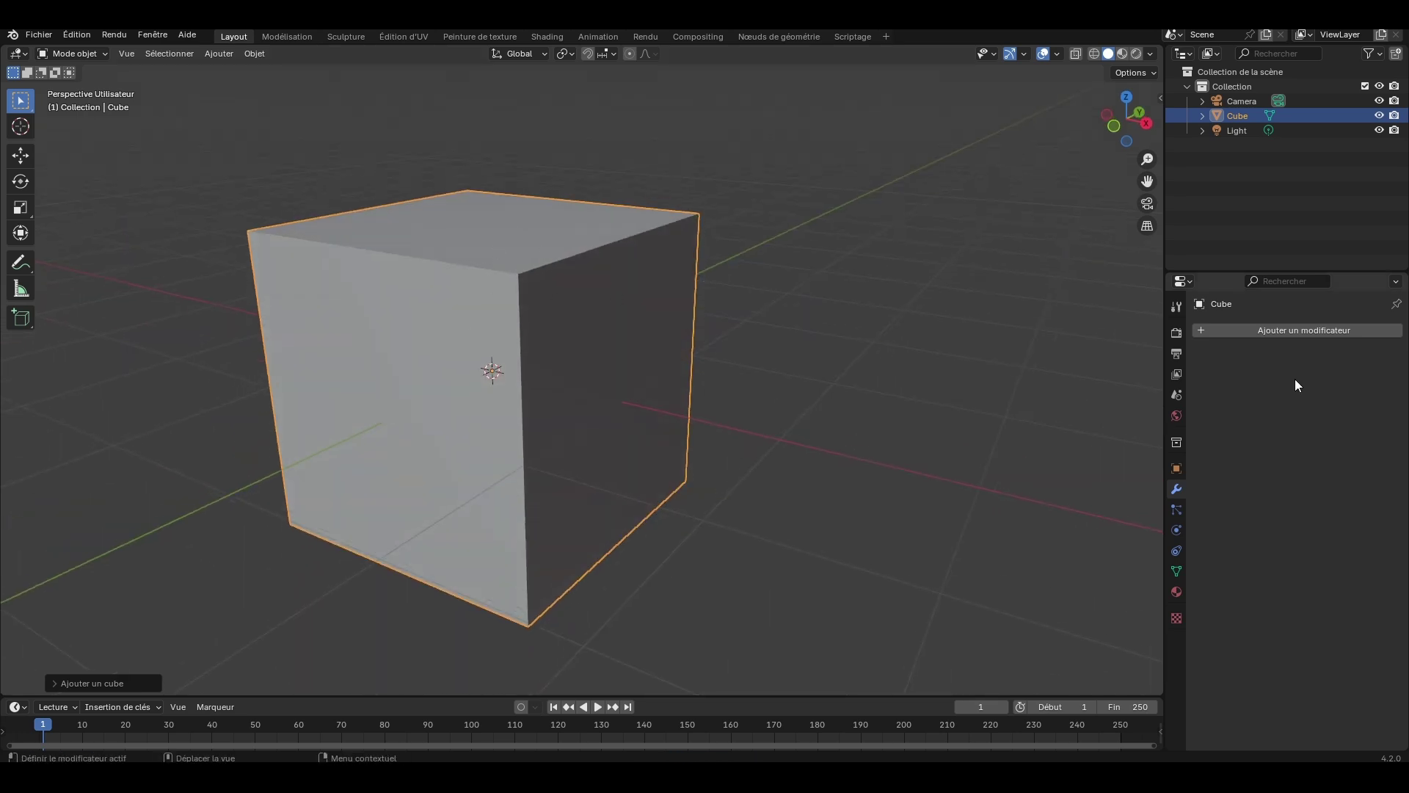
Step: Add a Bevel (Biseau) modifier to the cube with an amount of 0.1 m and apply it
left_click(1288, 328)
mouse_move(1227, 327)
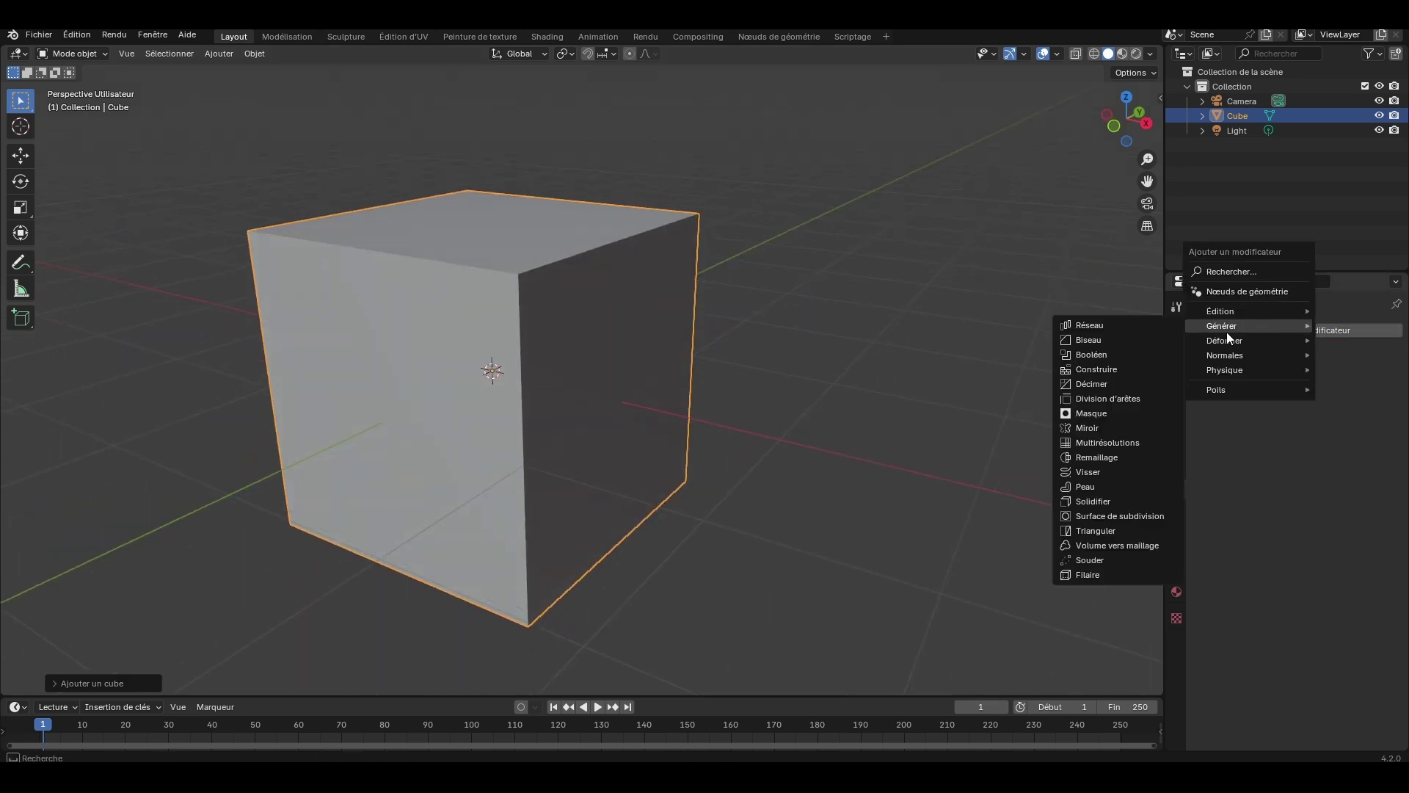
left_click(1107, 339)
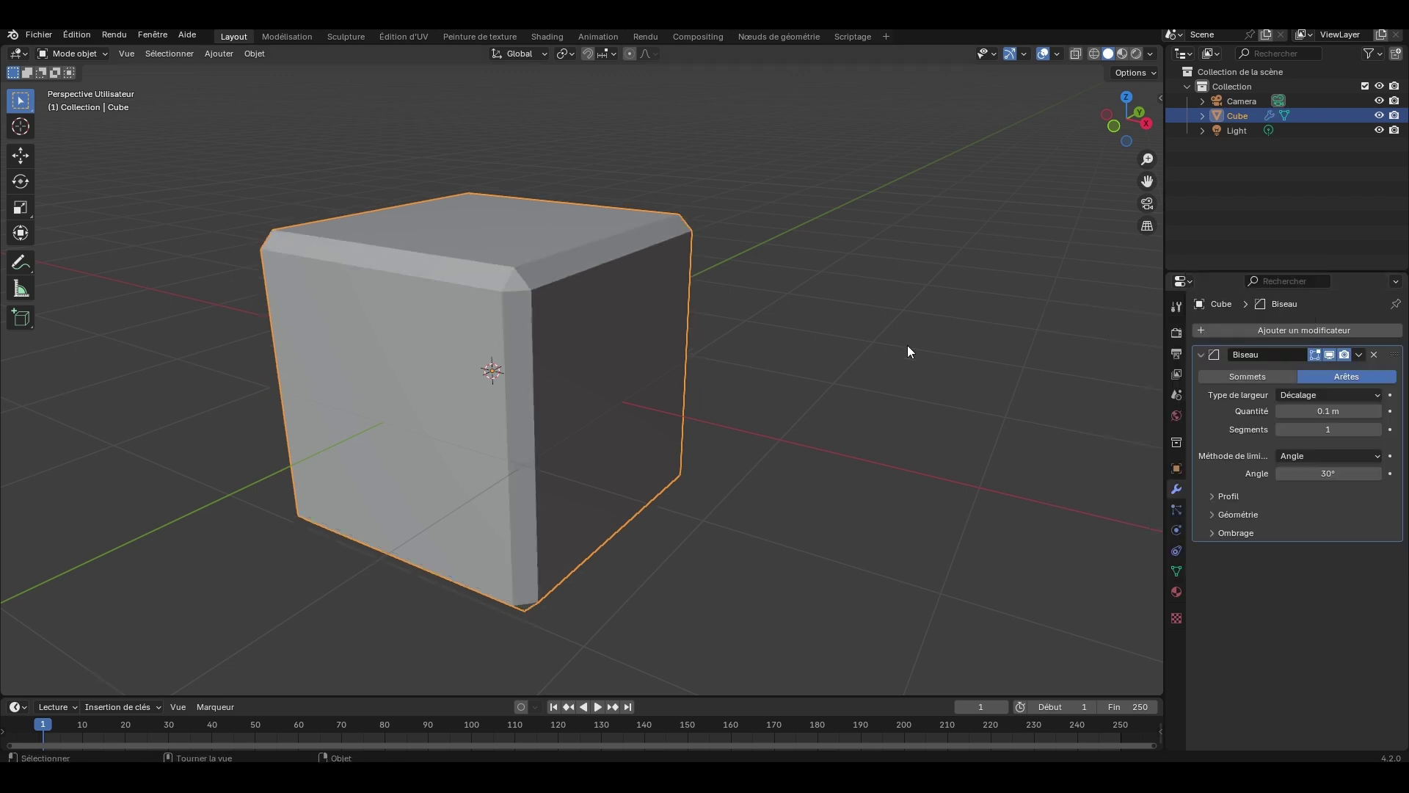
left_click(1377, 412)
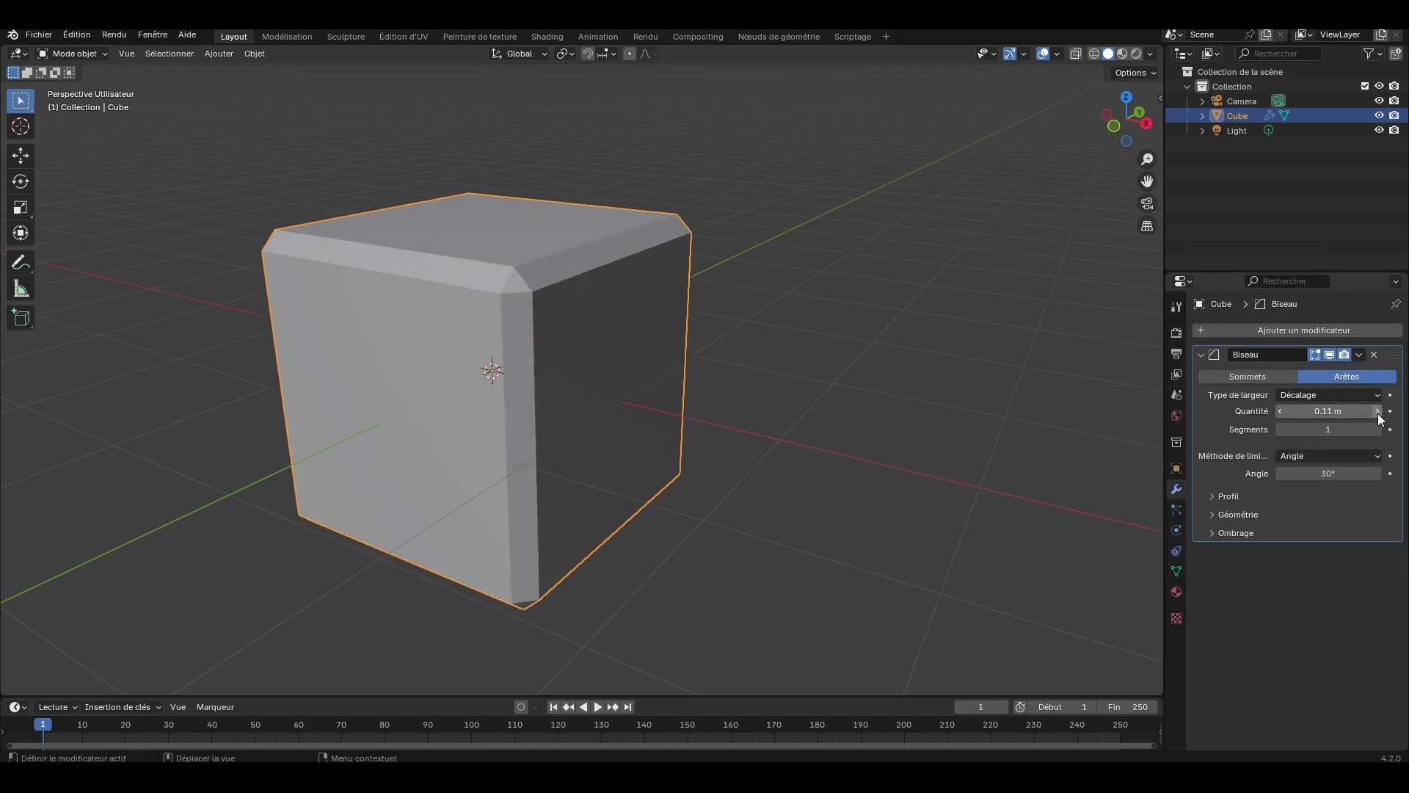
left_click(1277, 413)
middle_click_drag(707, 386, 804, 385)
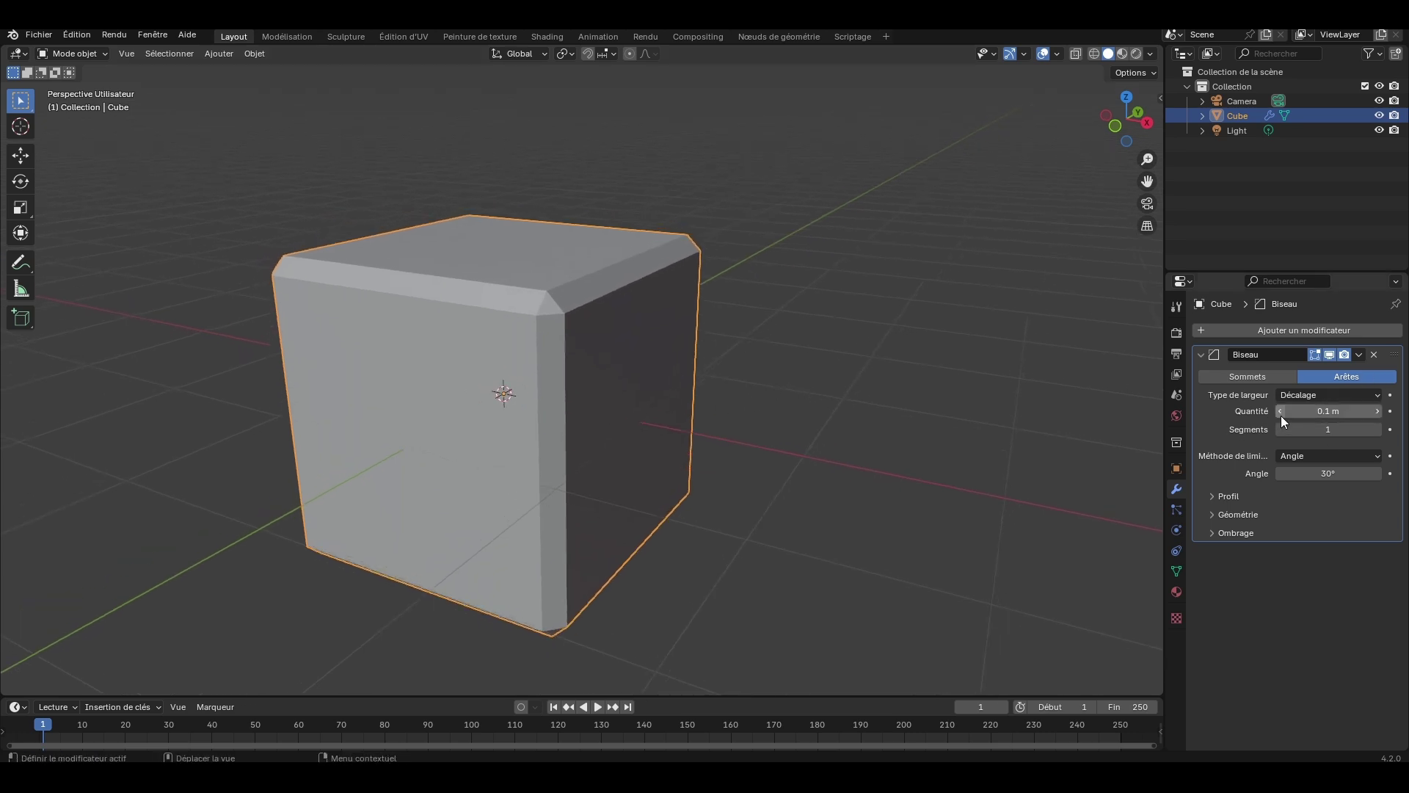
key("ctrl+a")
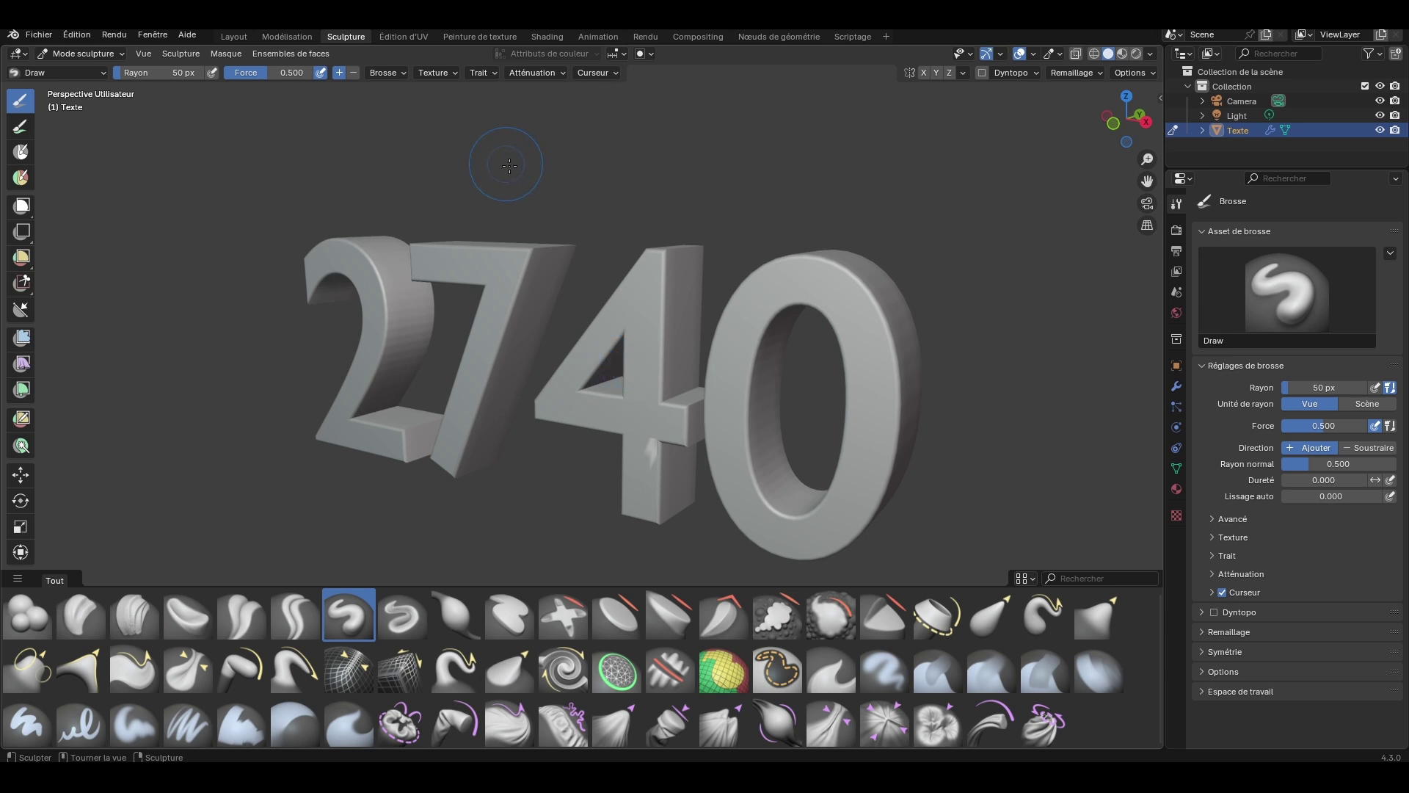
Step: Switch to Blender 4.3, open the Layout workspace and replace the 2740 mesh with a new cube
left_click(228, 37)
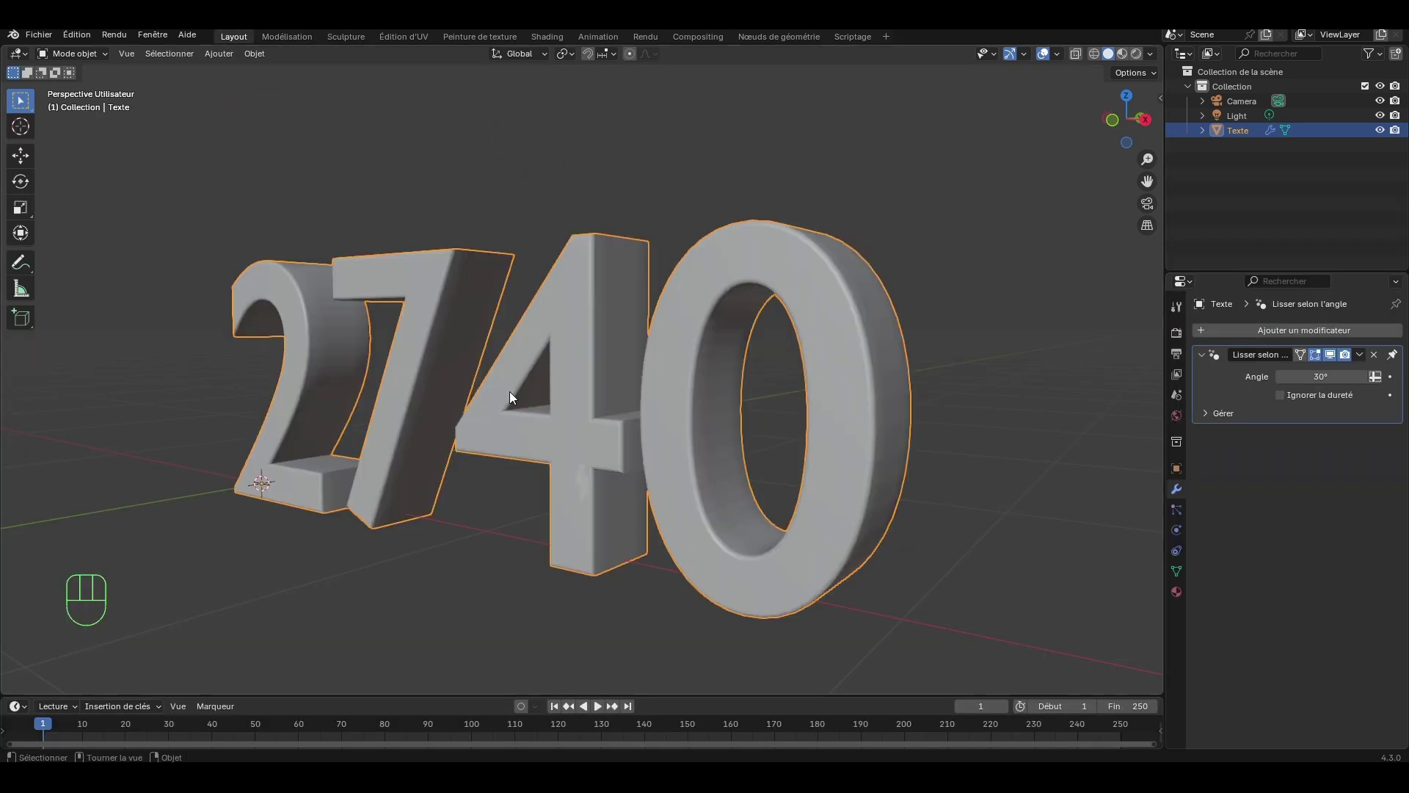
key("Delete")
left_click(218, 54)
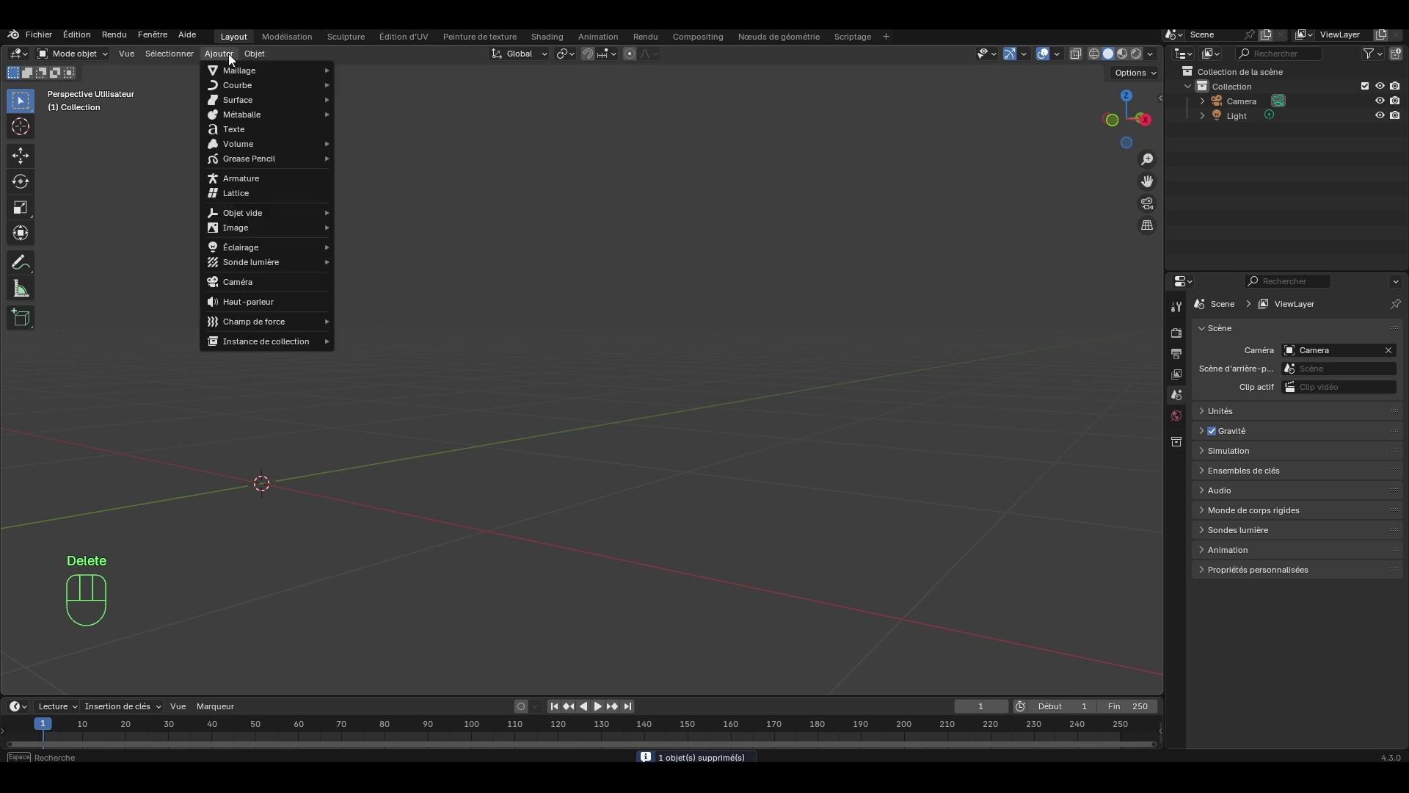
mouse_move(244, 70)
left_click(400, 82)
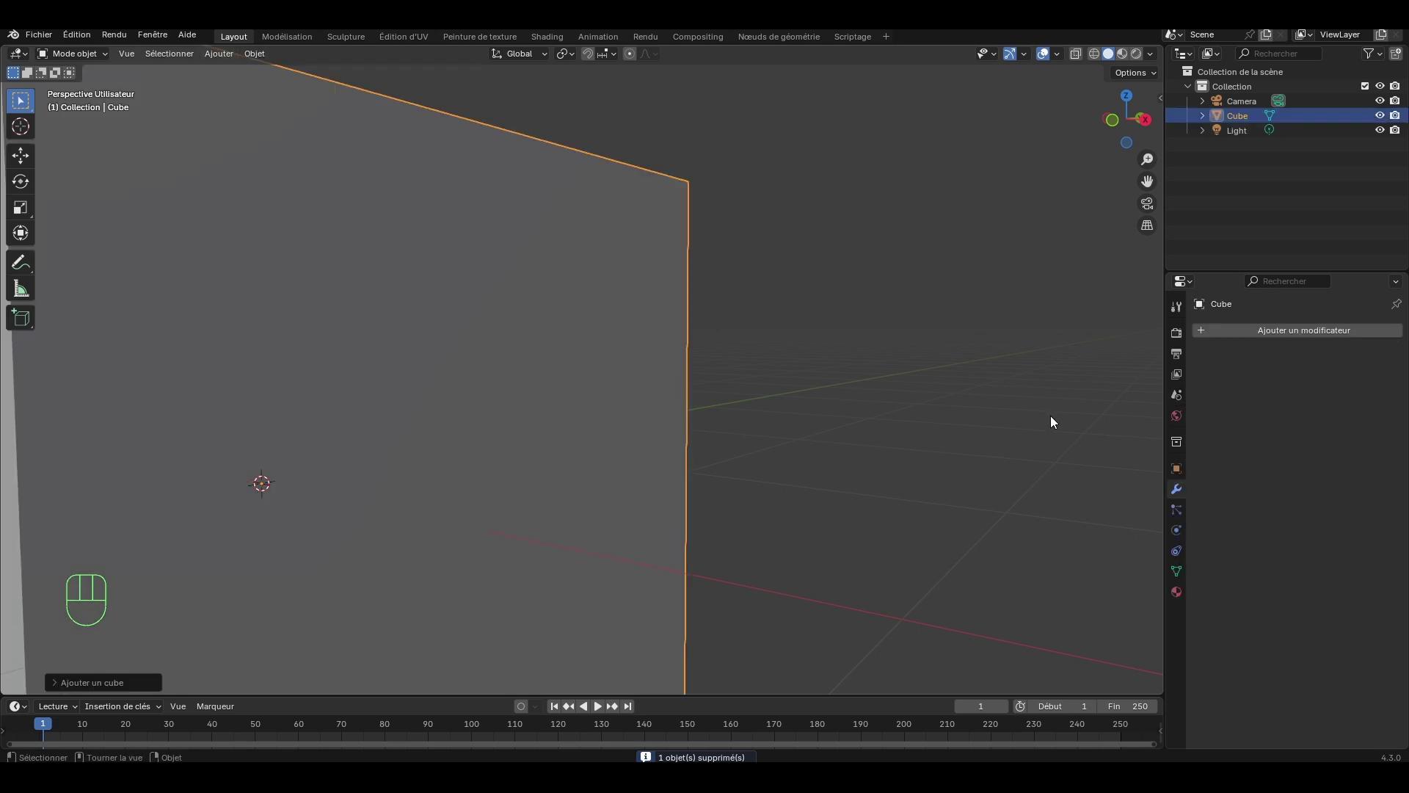
scroll(917, 444, "down", 3)
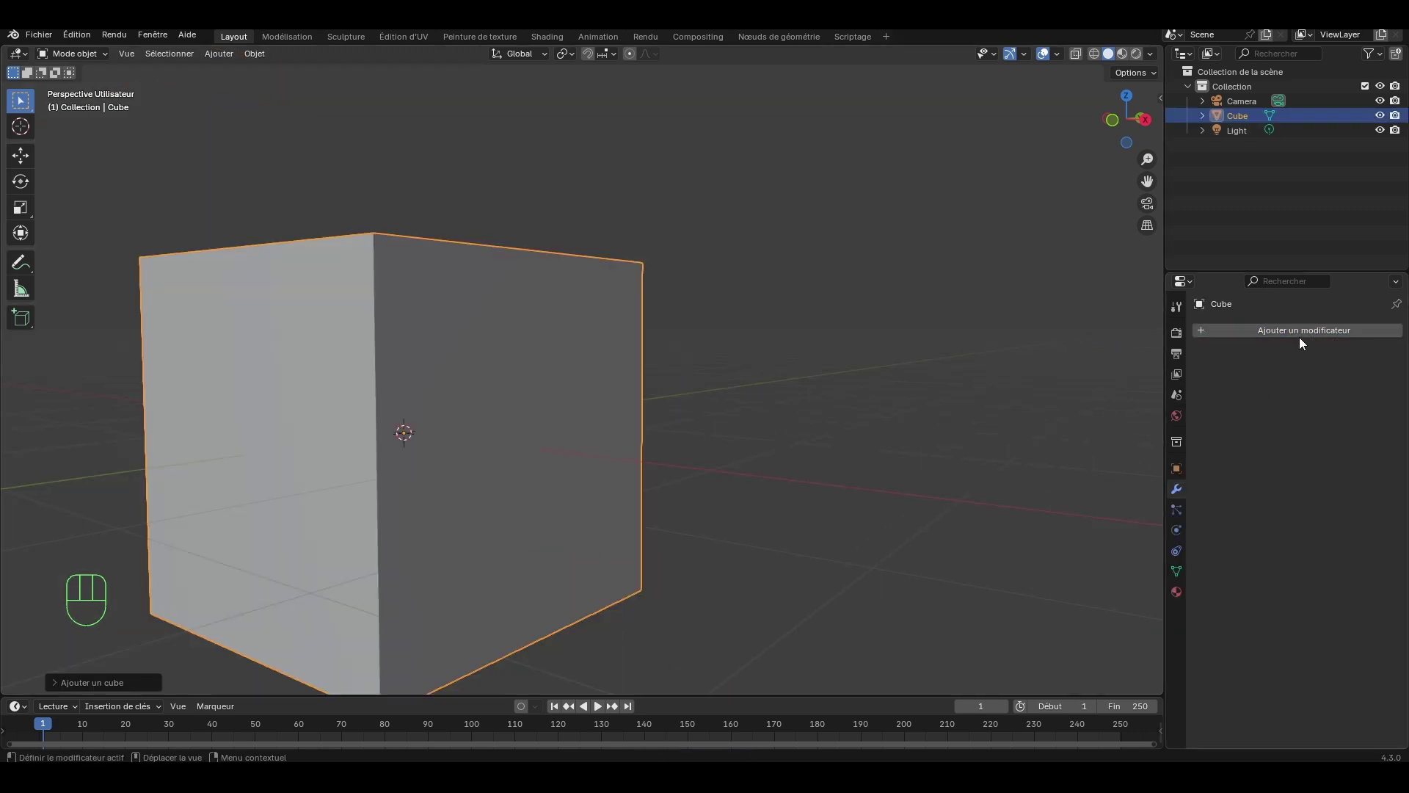
Step: Add a Bevel (Biseau) modifier to the cube in Blender 4.3 and apply it with its default settings
left_click(1300, 337)
mouse_move(1255, 339)
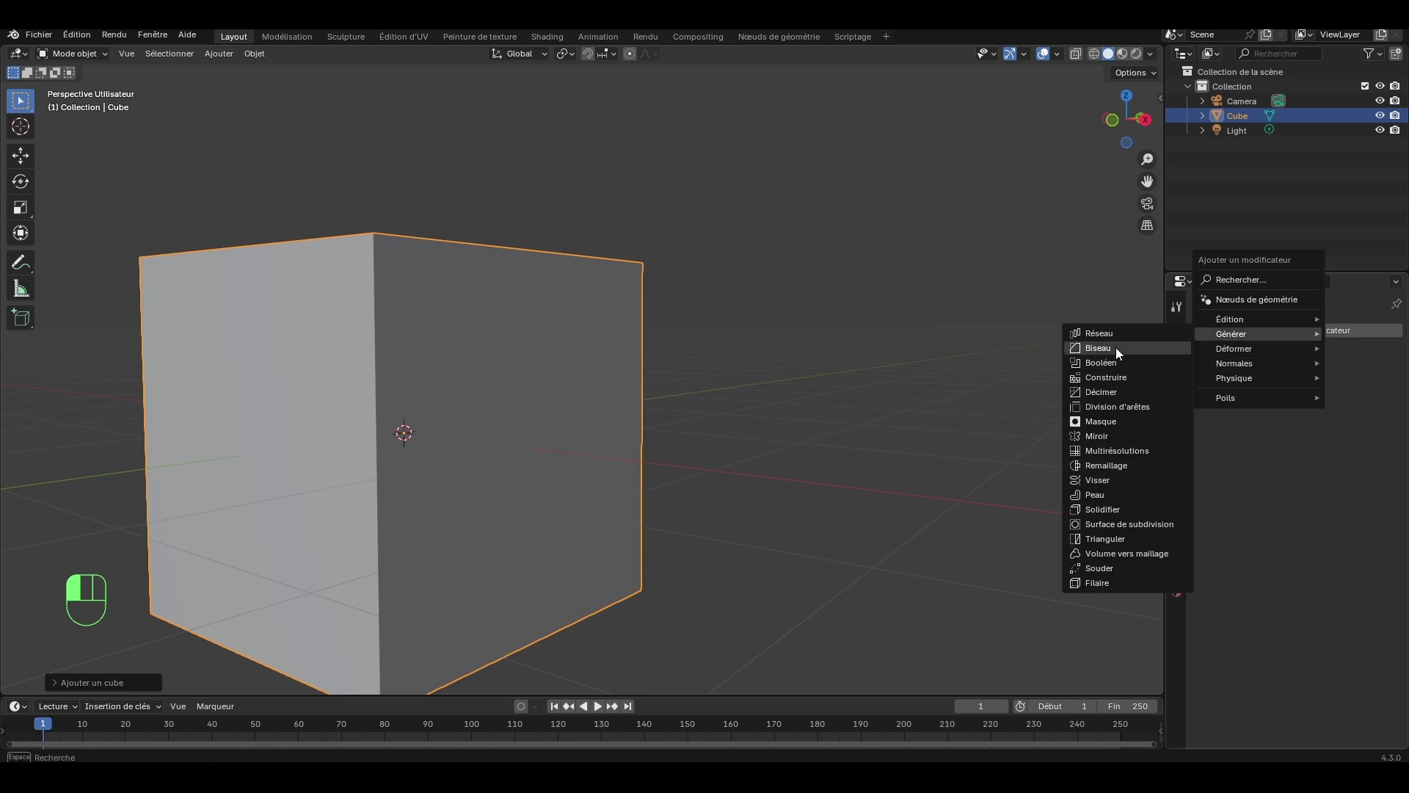
left_click(1115, 347)
middle_click_drag(716, 405, 1042, 433)
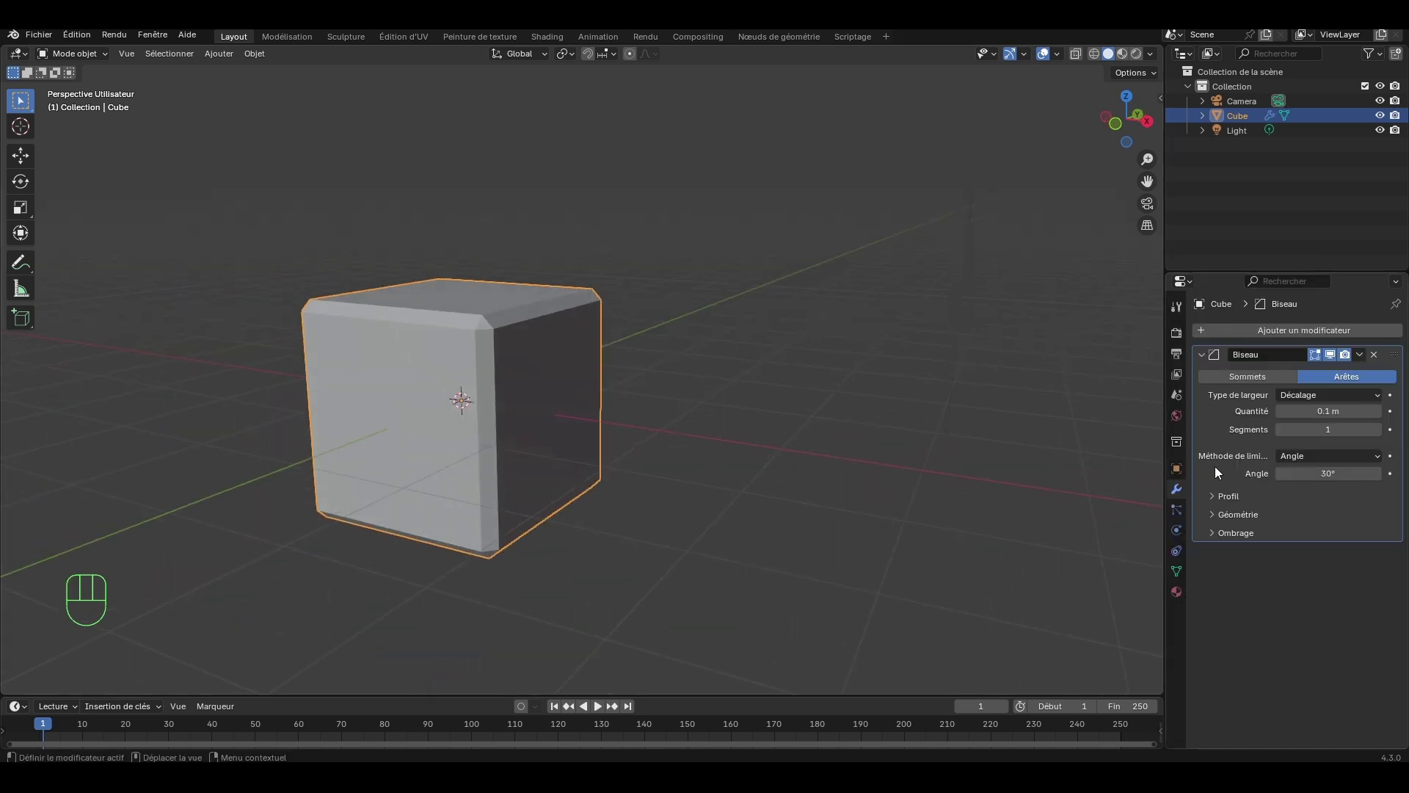
key("ctrl+a")
Step: Add a Simple Subdivision Surface modifier with viewport level 3 to the bevelled cube, apply it and inspect the mesh in Edit mode
left_click(1236, 330)
mouse_move(1235, 327)
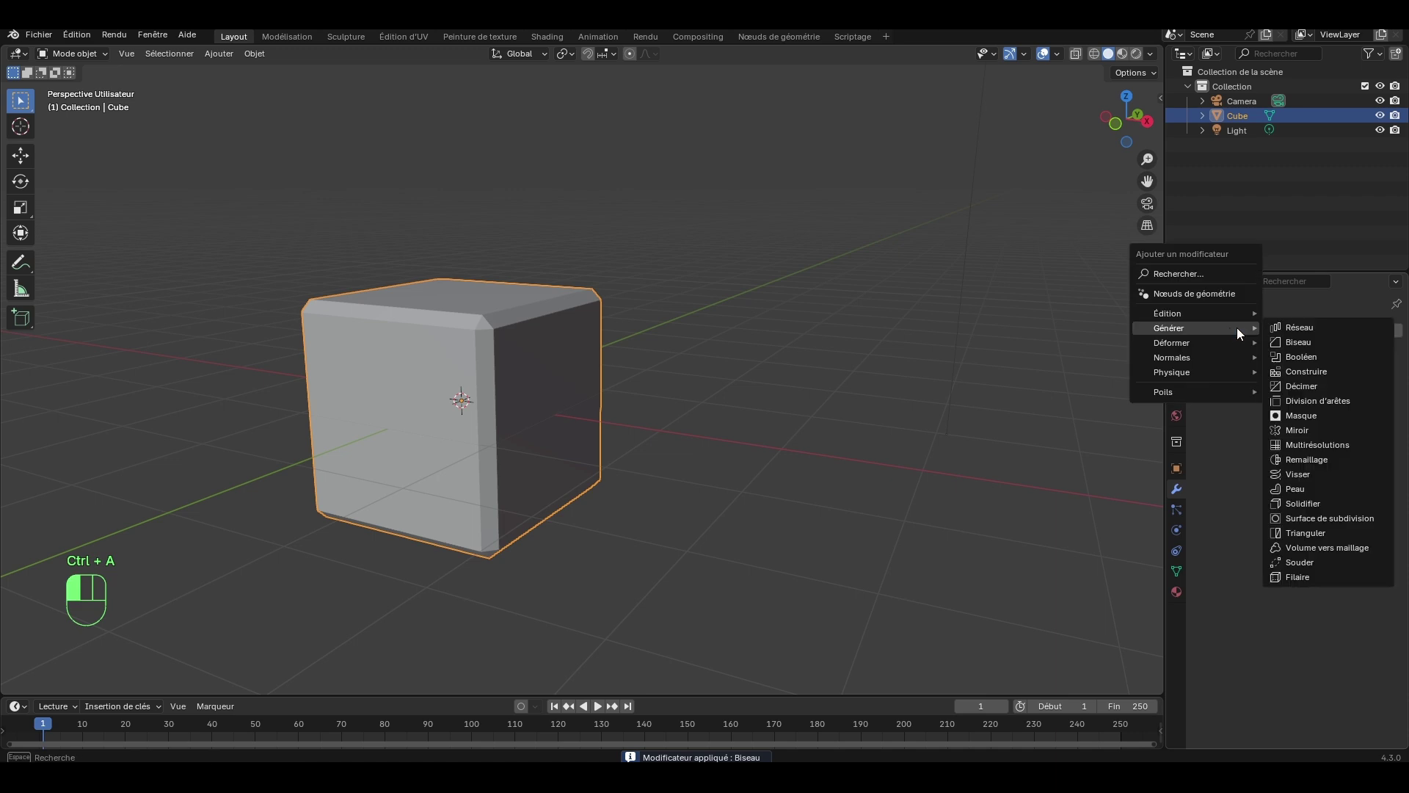
left_click(1332, 518)
middle_click_drag(888, 446, 925, 443)
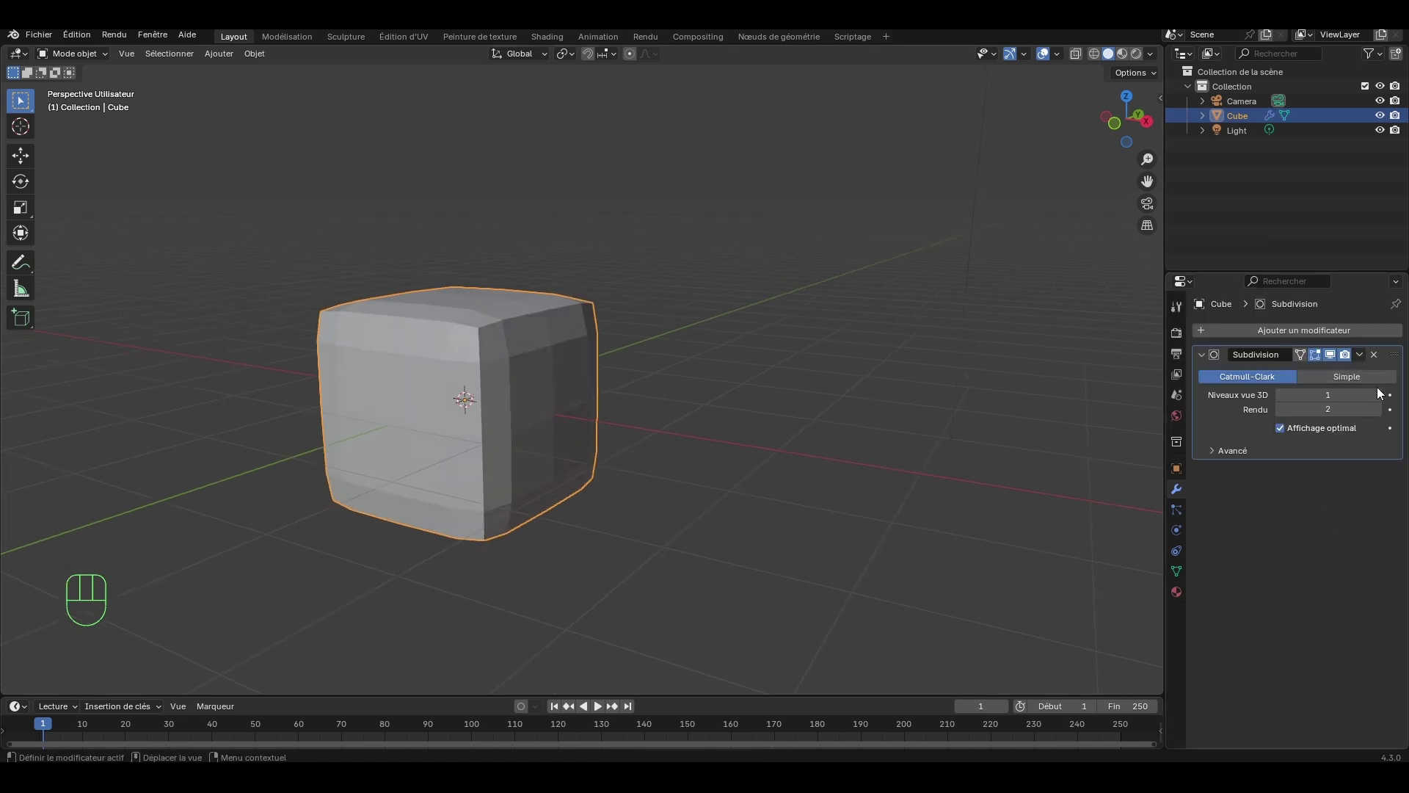
left_click(1358, 377)
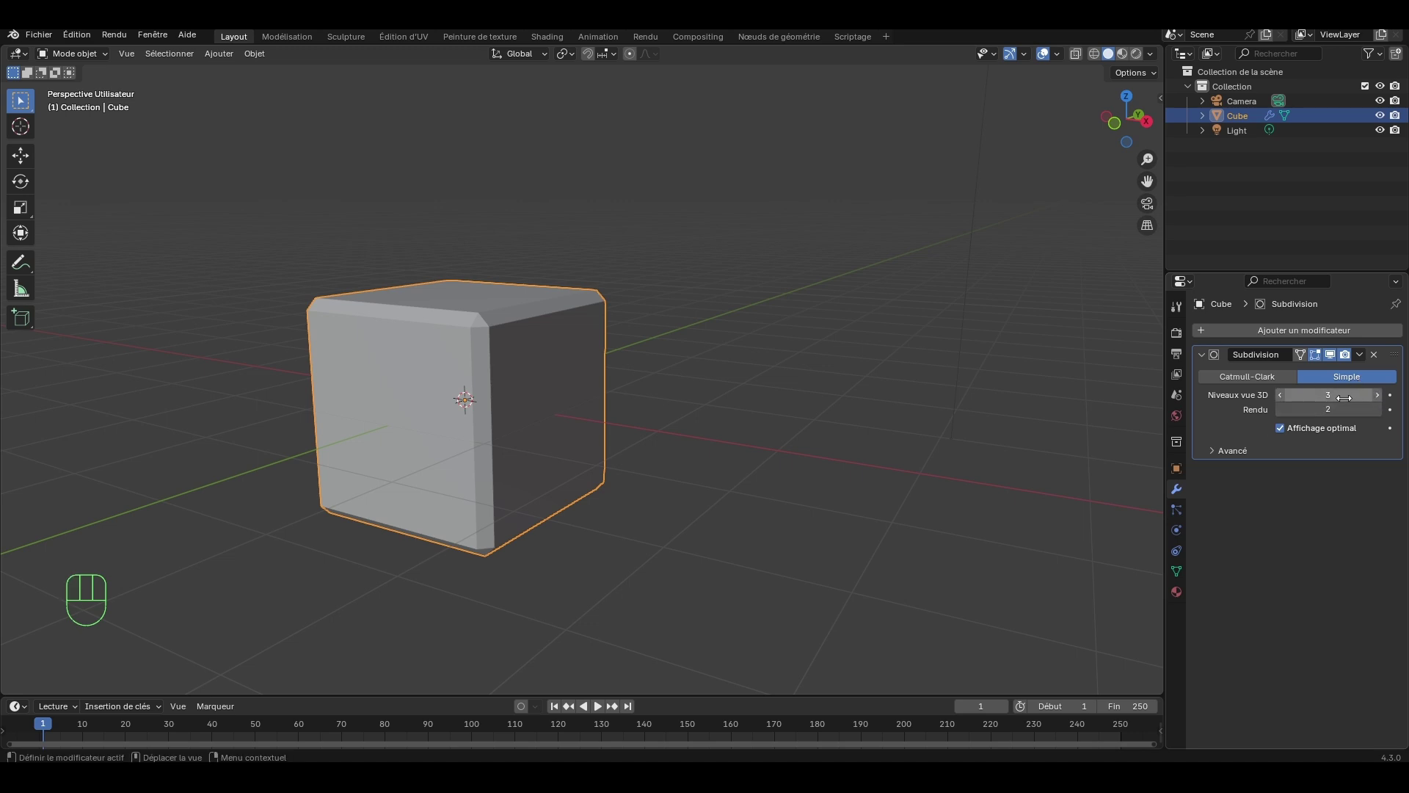
key("ctrl+a")
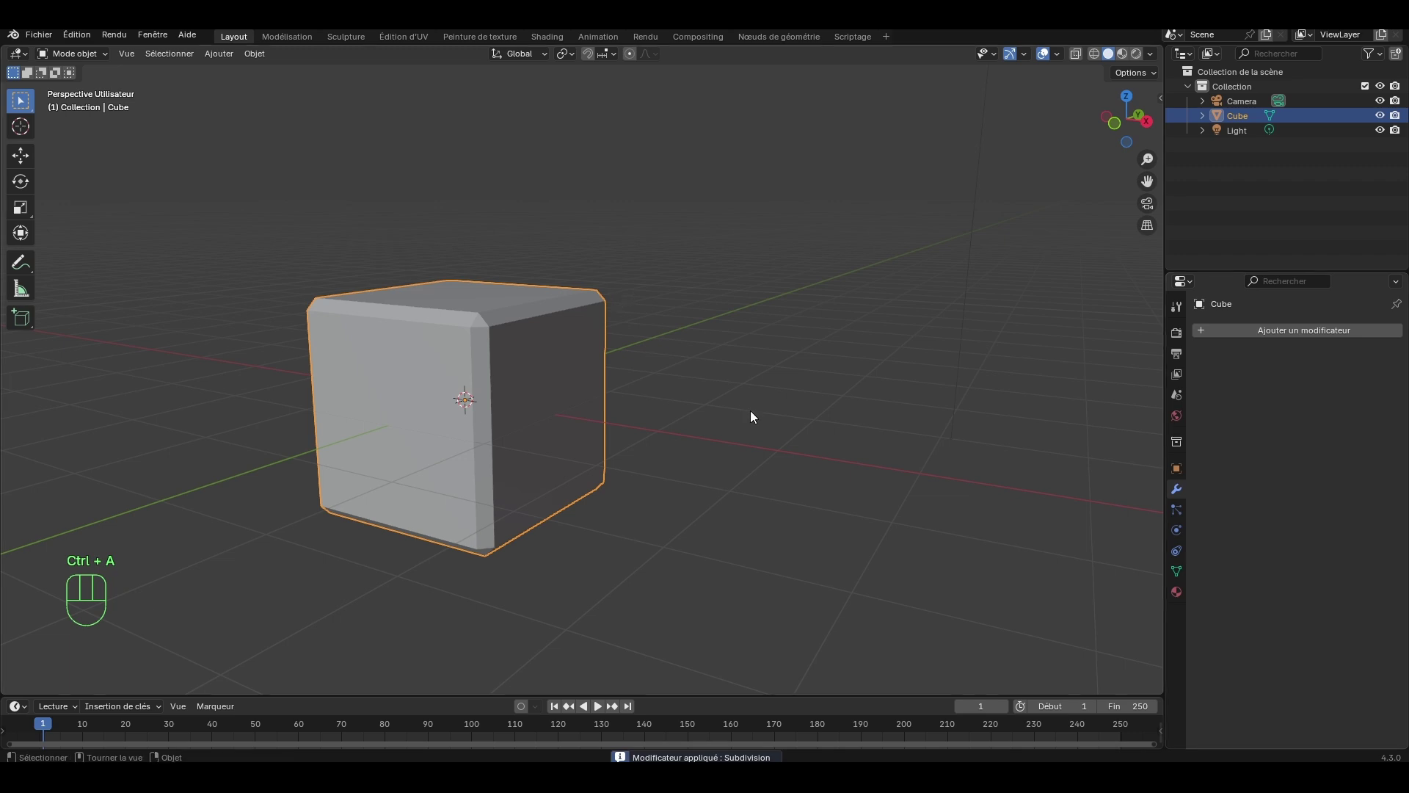
key("Tab")
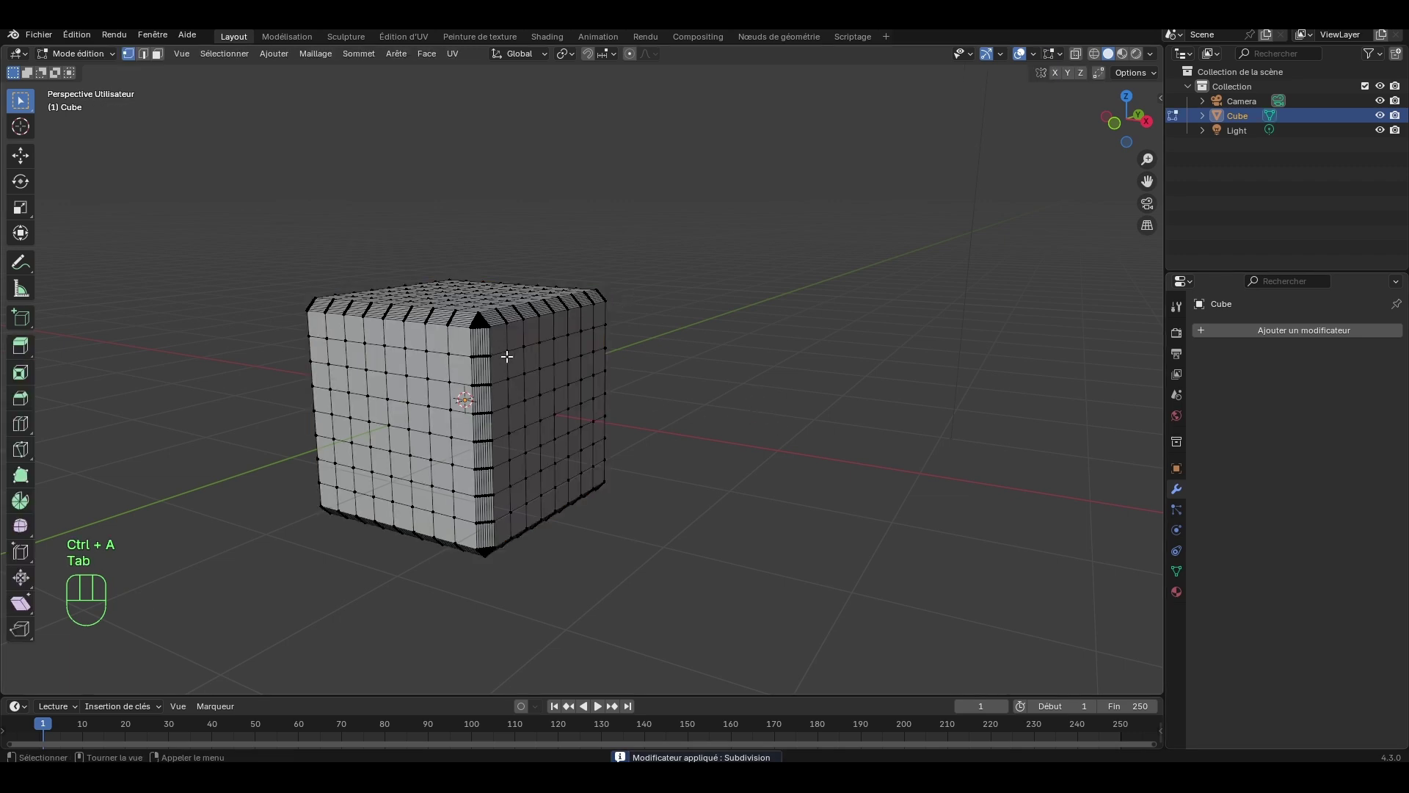
scroll(507, 355, "up", 2)
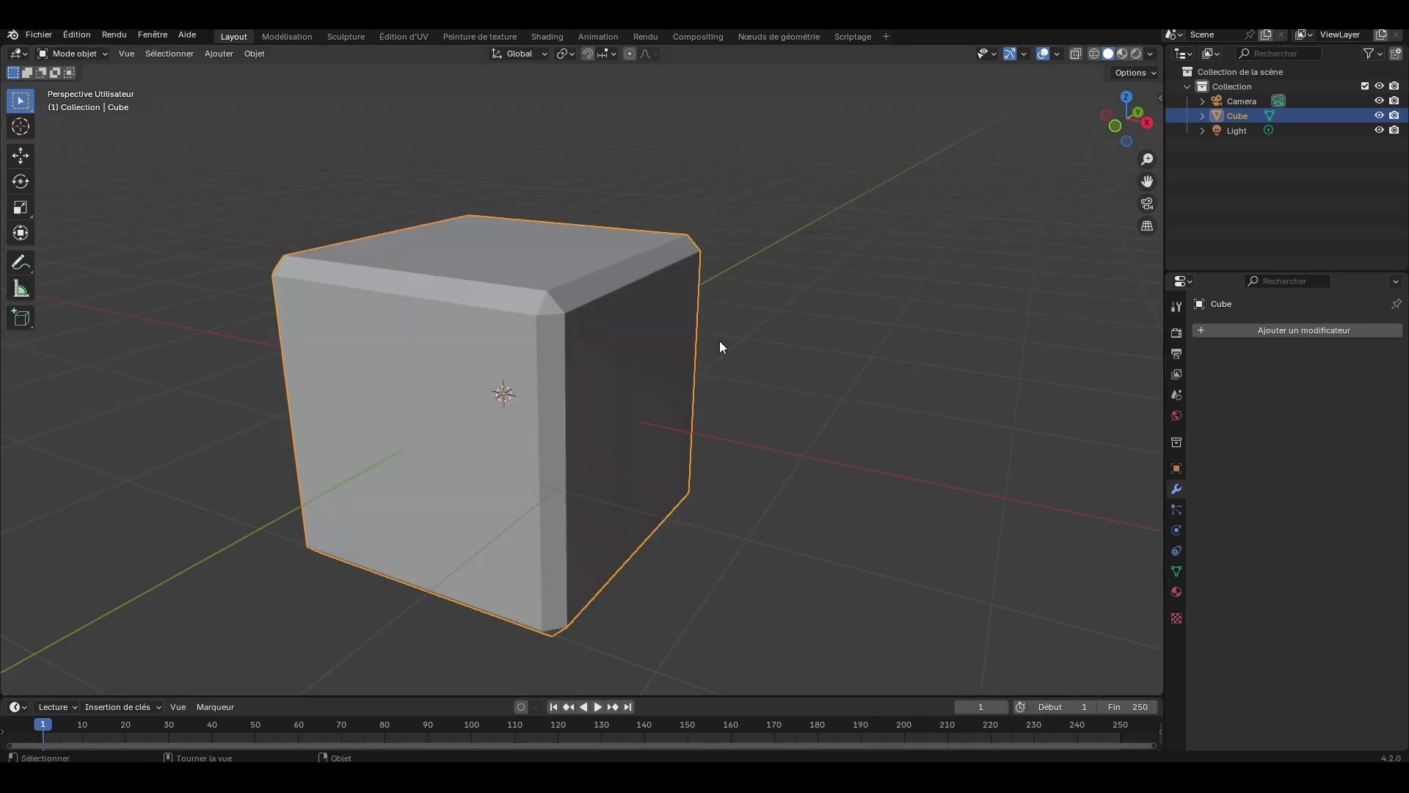
Step: In Blender 4.2, add a Simple Subdivision Surface modifier with viewport level 3 to the bevelled cube, apply it and inspect the mesh in Edit mode
middle_click_drag(719, 346, 761, 387)
left_click(1291, 330)
mouse_move(1247, 330)
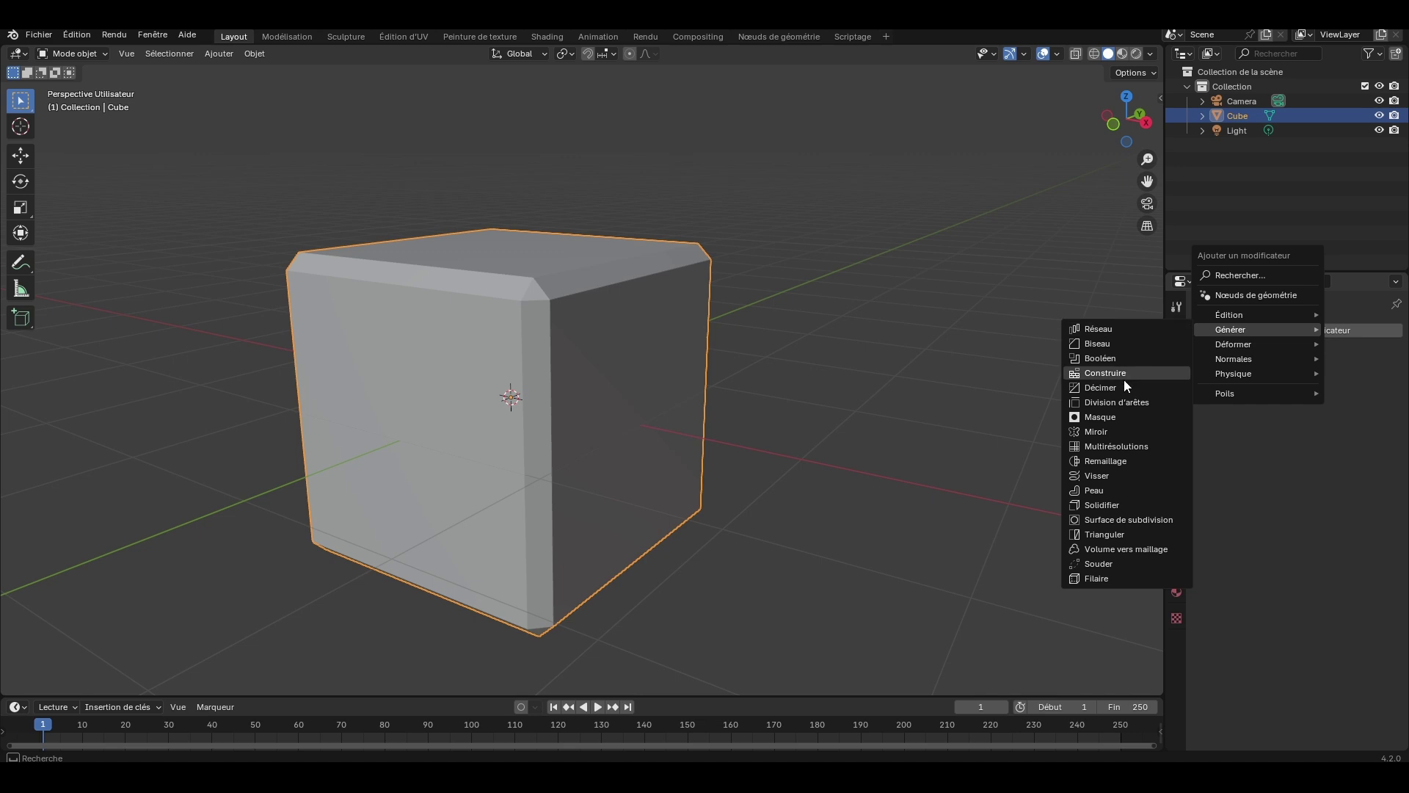
left_click(1135, 519)
left_click(1331, 380)
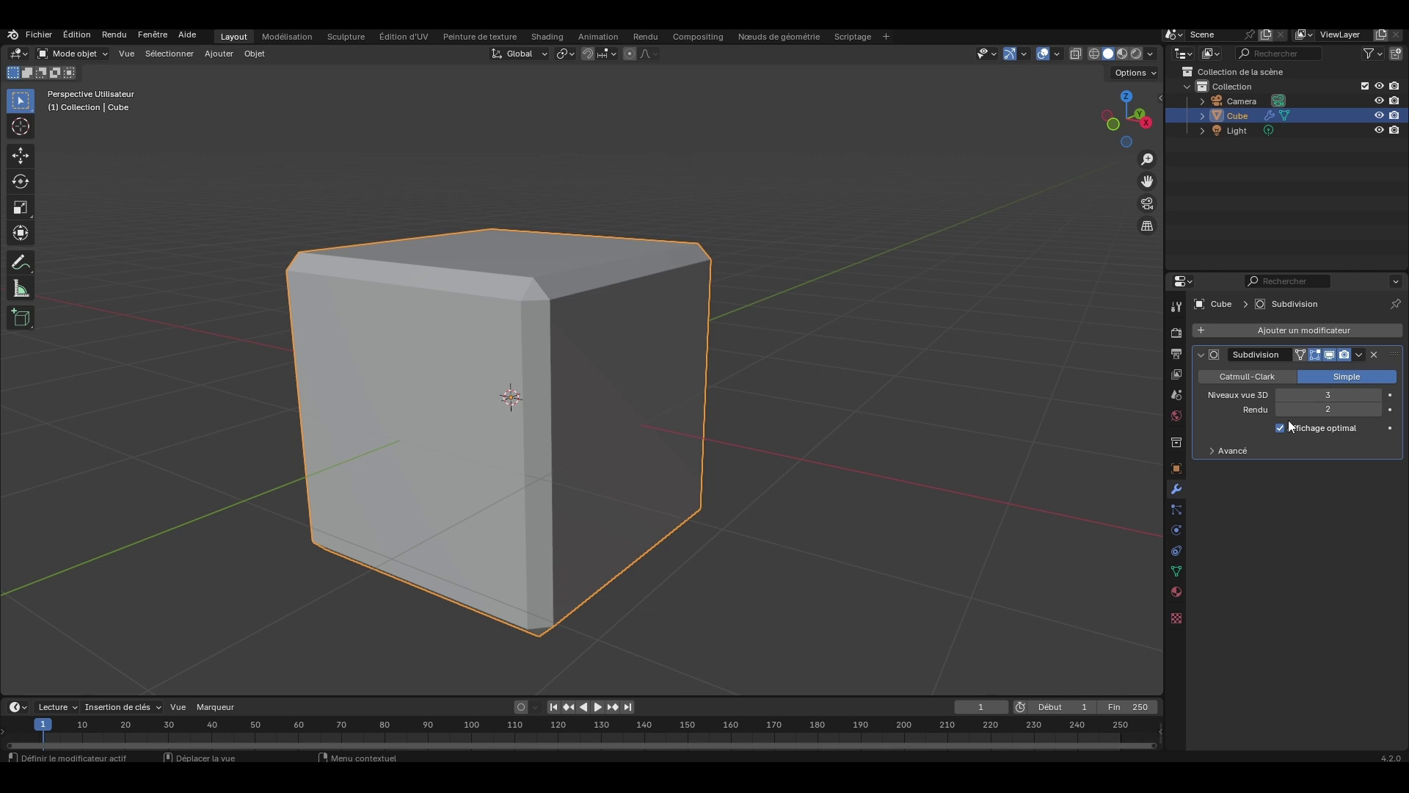
key("ctrl+a")
key("Tab")
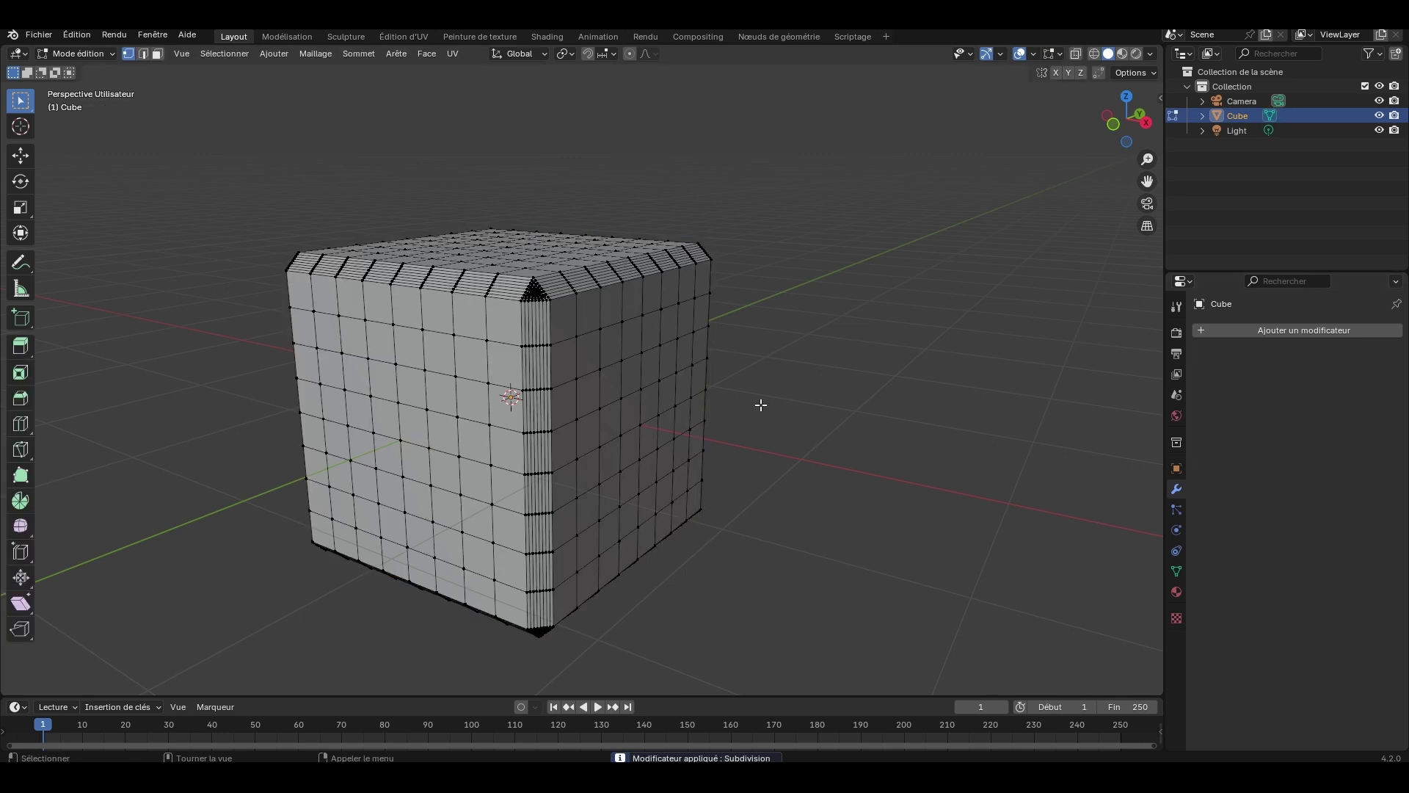
key("Tab")
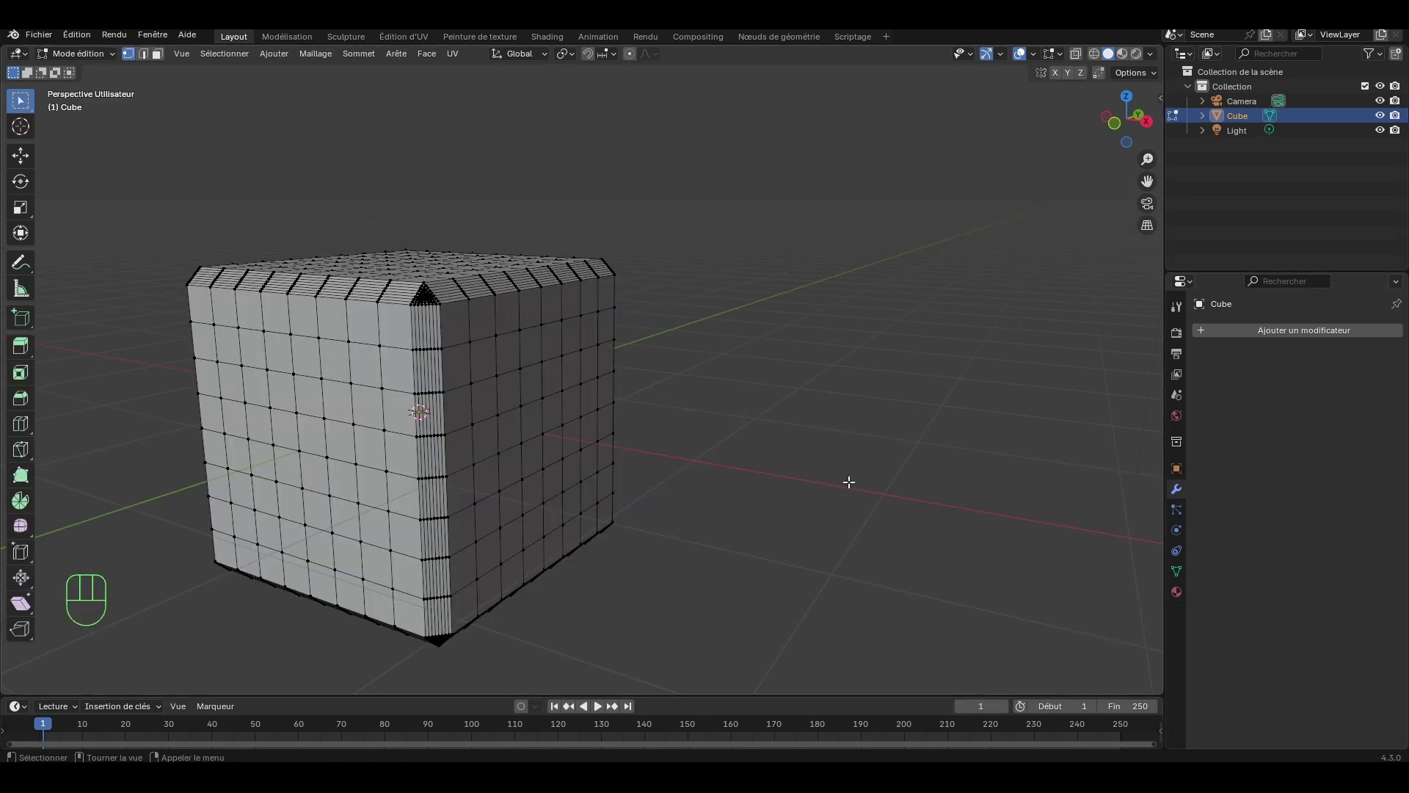
Step: In Blender 4.3, recheck the cube's subdivided mesh in Edit mode, return to Object mode and open the Sculpture workspace
key("Tab")
key("Tab")
middle_click_drag(708, 489, 833, 487, "shift")
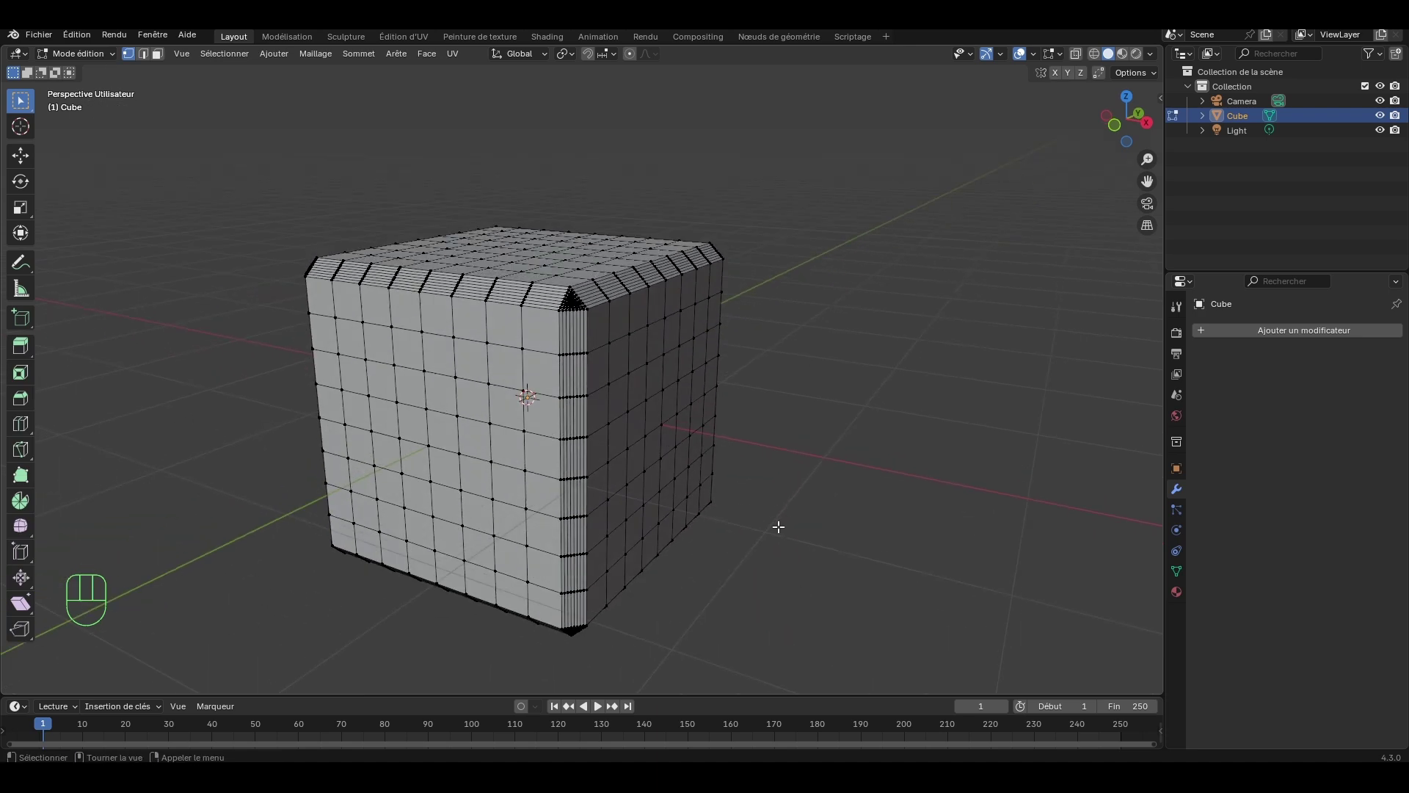
key("Tab")
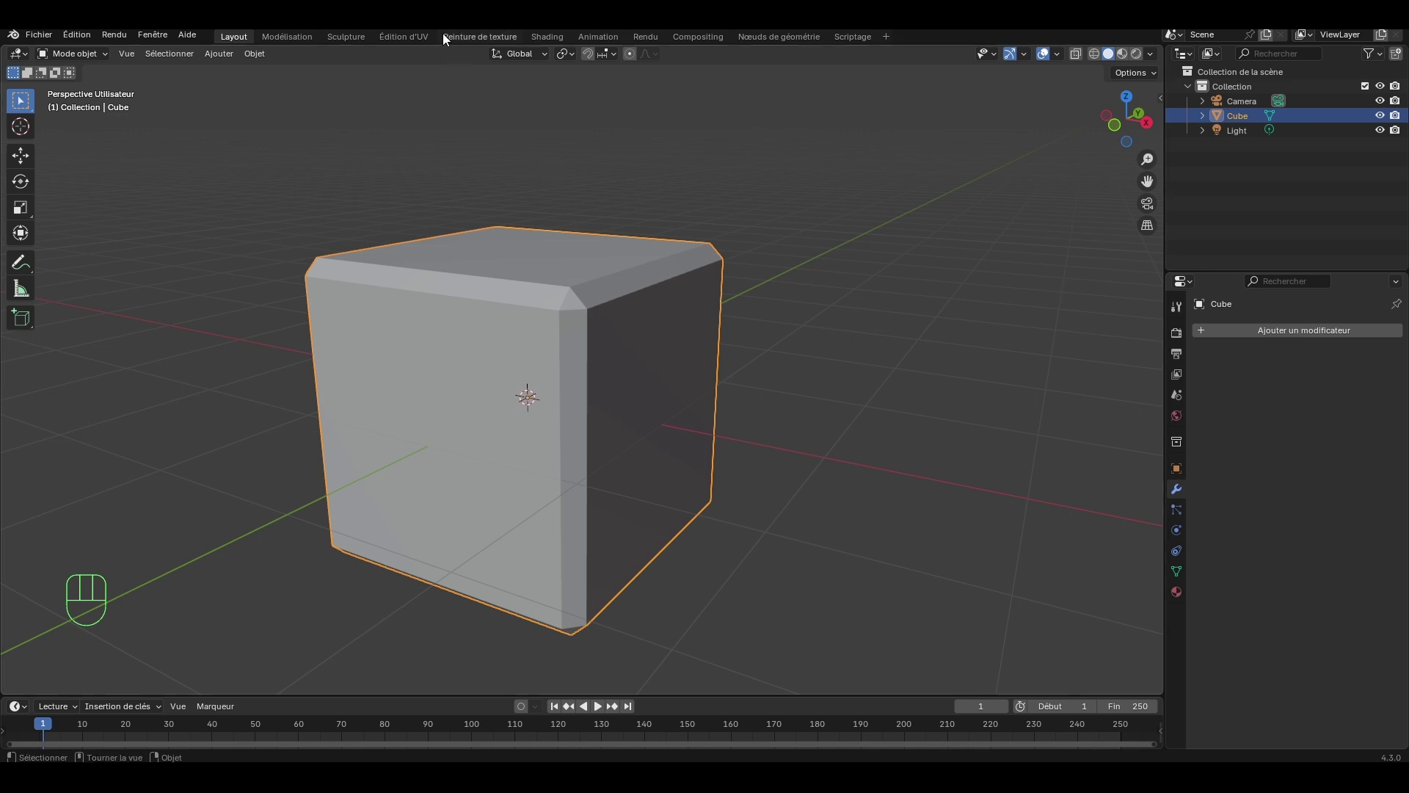
left_click(362, 36)
mouse_move(481, 251)
middle_mouse_down()
mouse_move(531, 325)
mouse_move(724, 315)
mouse_move(690, 309)
middle_mouse_up()
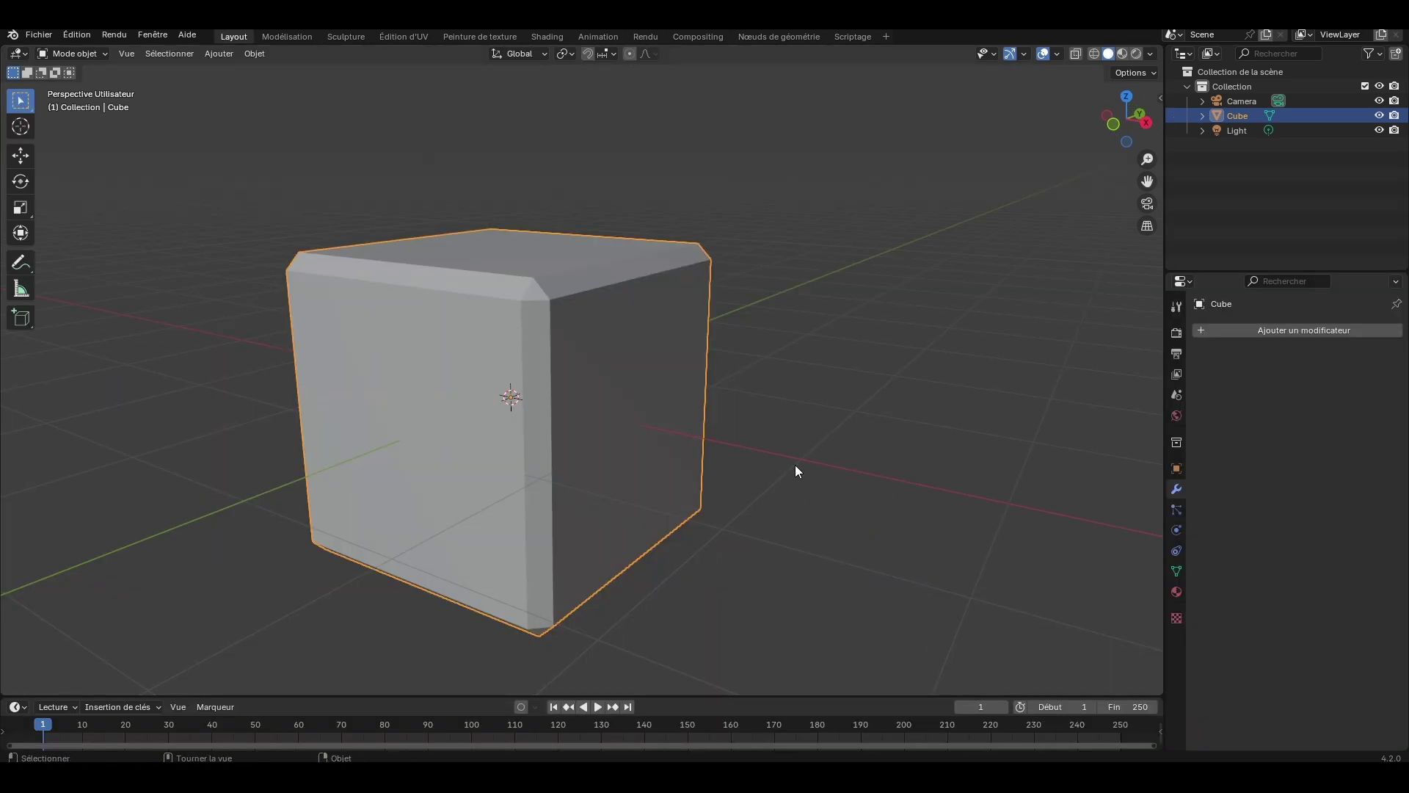
Step: Switch to Blender 4.2 and open the Sculpture workspace with the cube's front corner in close view
mouse_move(795, 468)
middle_mouse_down()
mouse_move(651, 399)
mouse_move(756, 389)
mouse_move(784, 371)
middle_mouse_up()
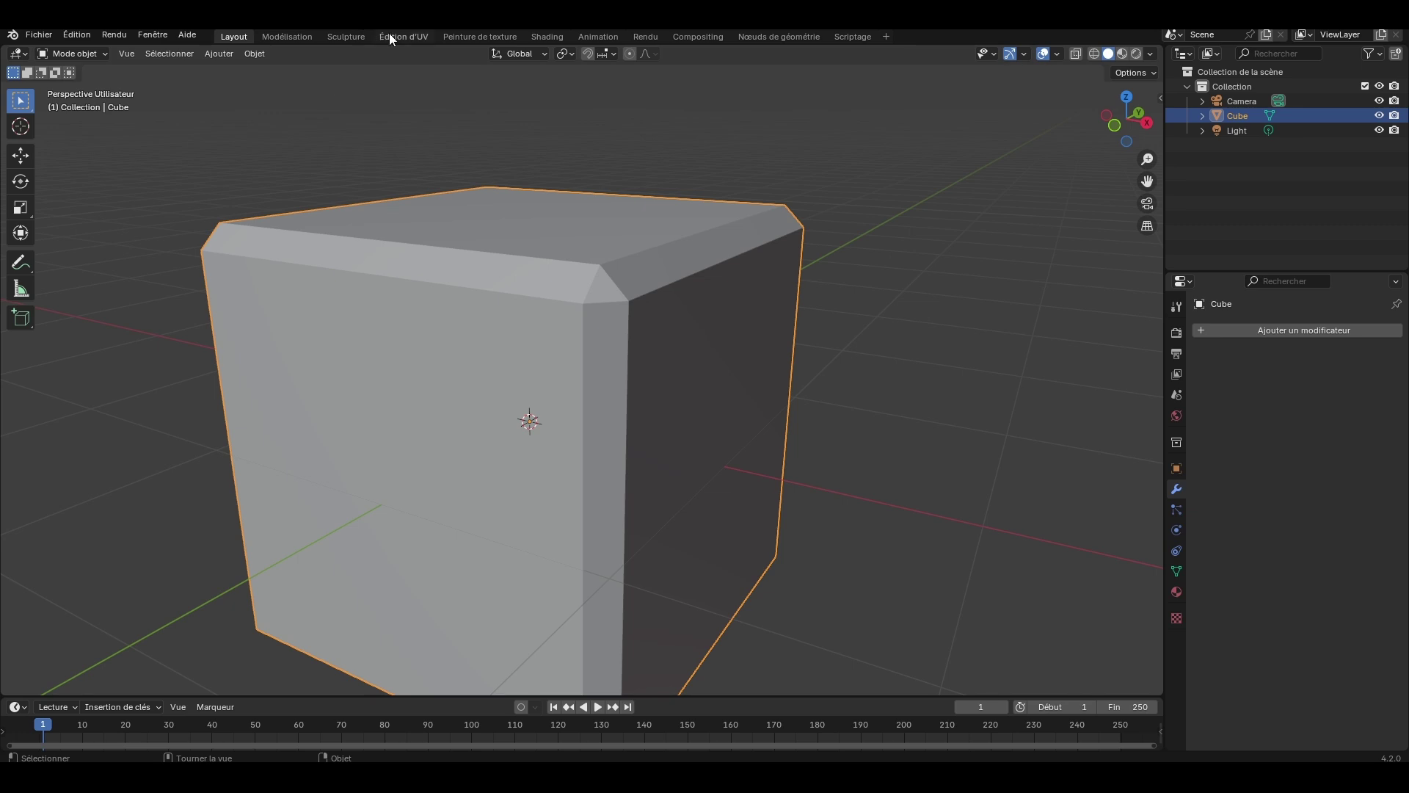
left_click(345, 37)
scroll(494, 418, "down", 3)
mouse_move(494, 419)
middle_mouse_down()
mouse_move(505, 440)
mouse_move(471, 425)
mouse_move(623, 399)
middle_mouse_up()
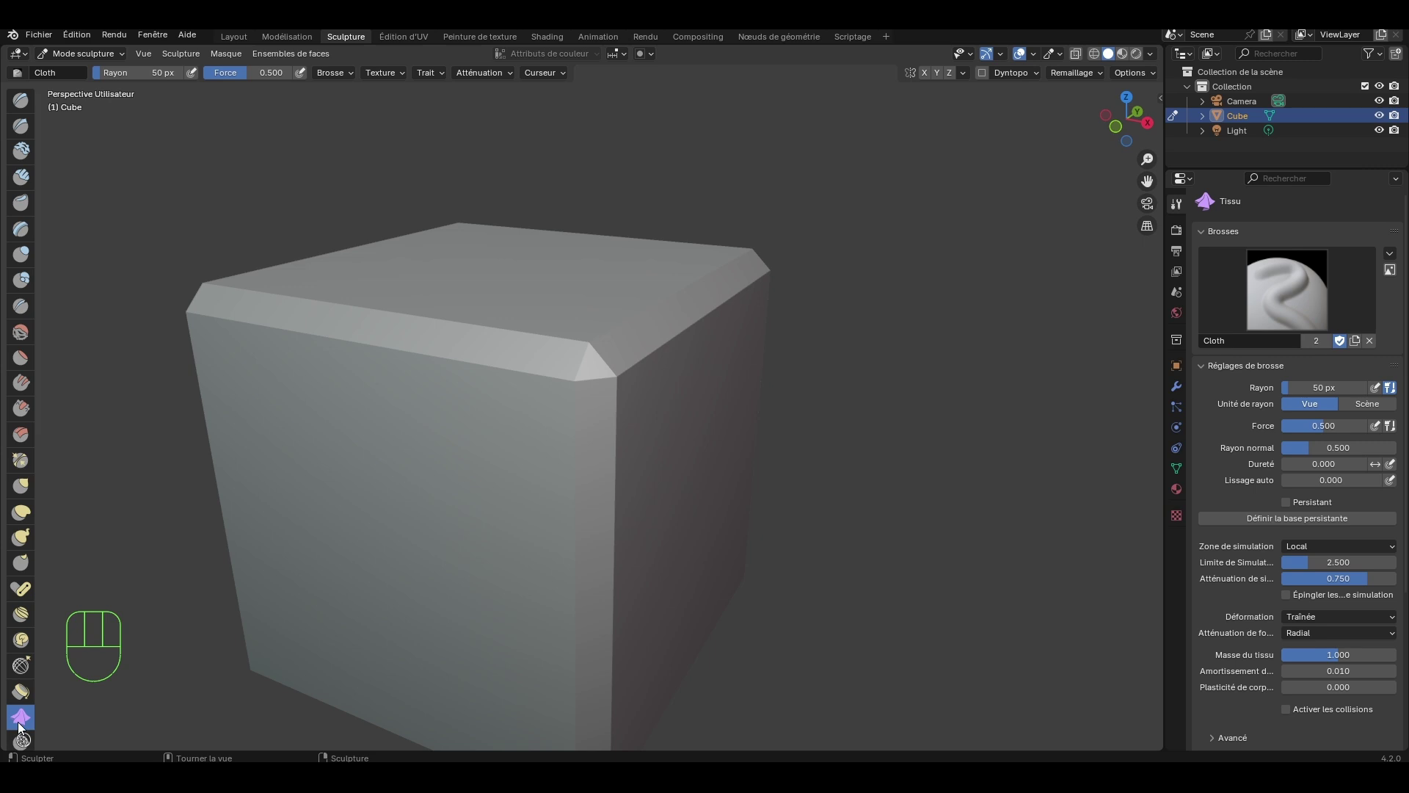
Step: Try the Cloth (Tissu) brush on the cube's upper front corner and undo the stroke
mouse_move(575, 374)
left_mouse_down()
mouse_move(587, 359)
mouse_move(510, 355)
left_mouse_up()
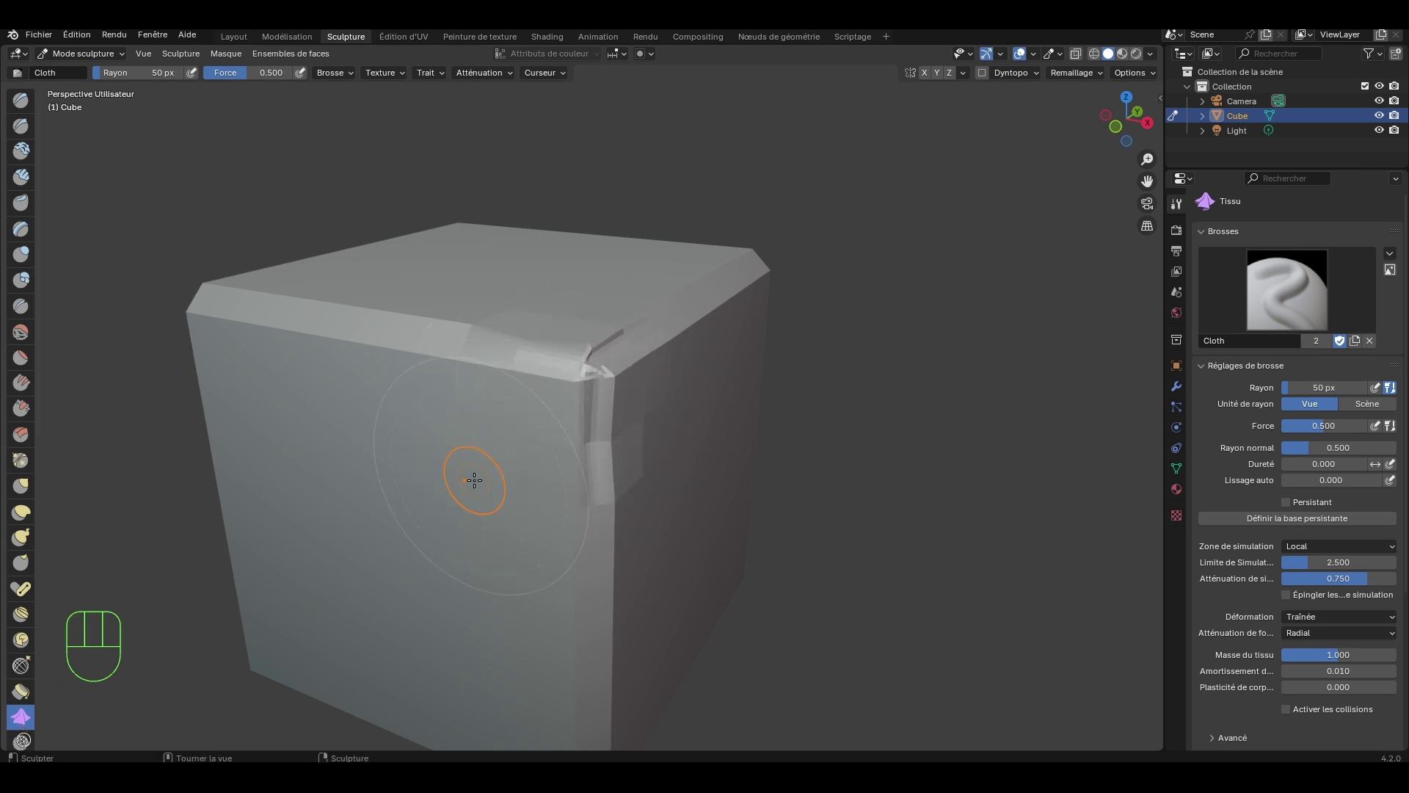
key("ctrl+z")
key("ctrl+z")
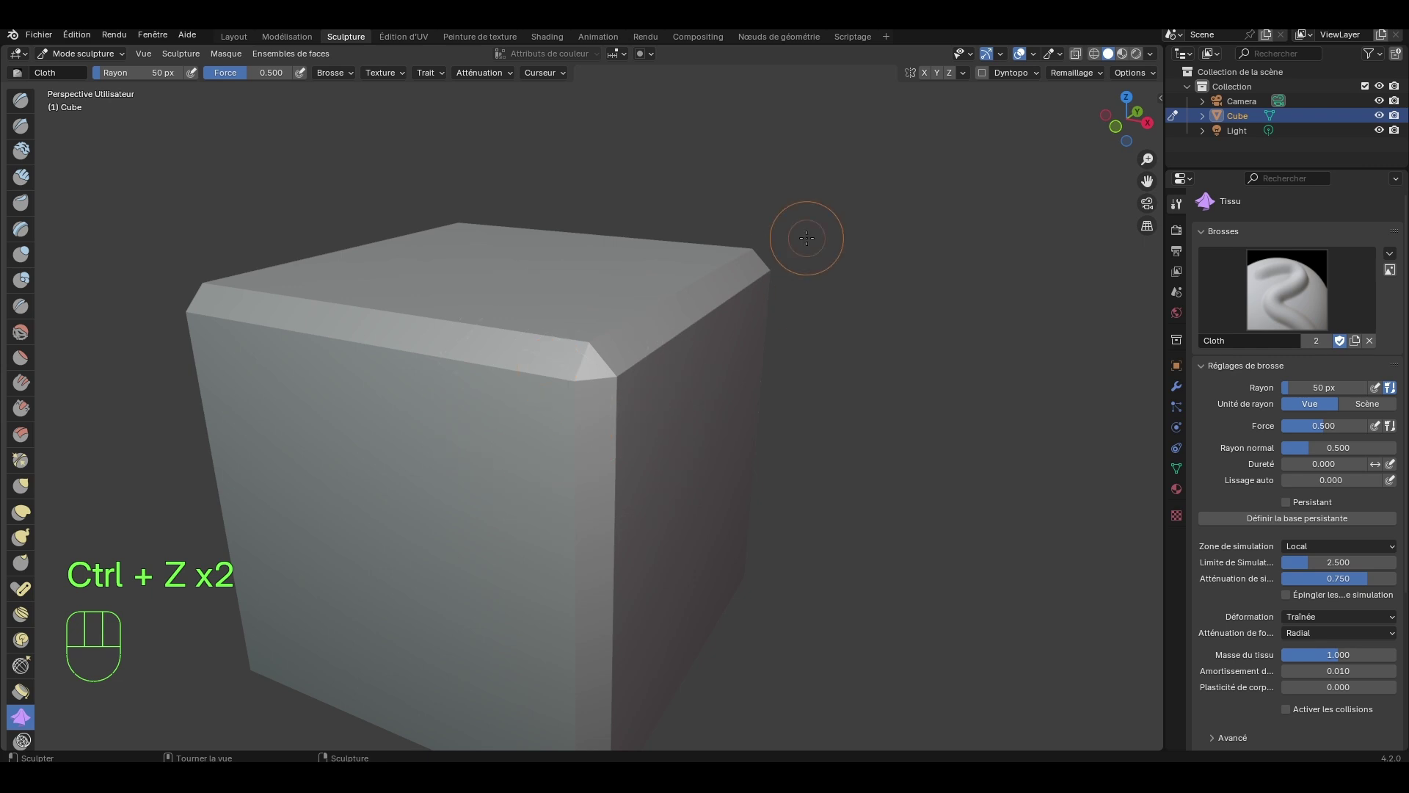
Step: Enable Dyntopo despite the attribute data warning, try the Cloth brush across the front vertical edge and undo the stroke
left_click(984, 71)
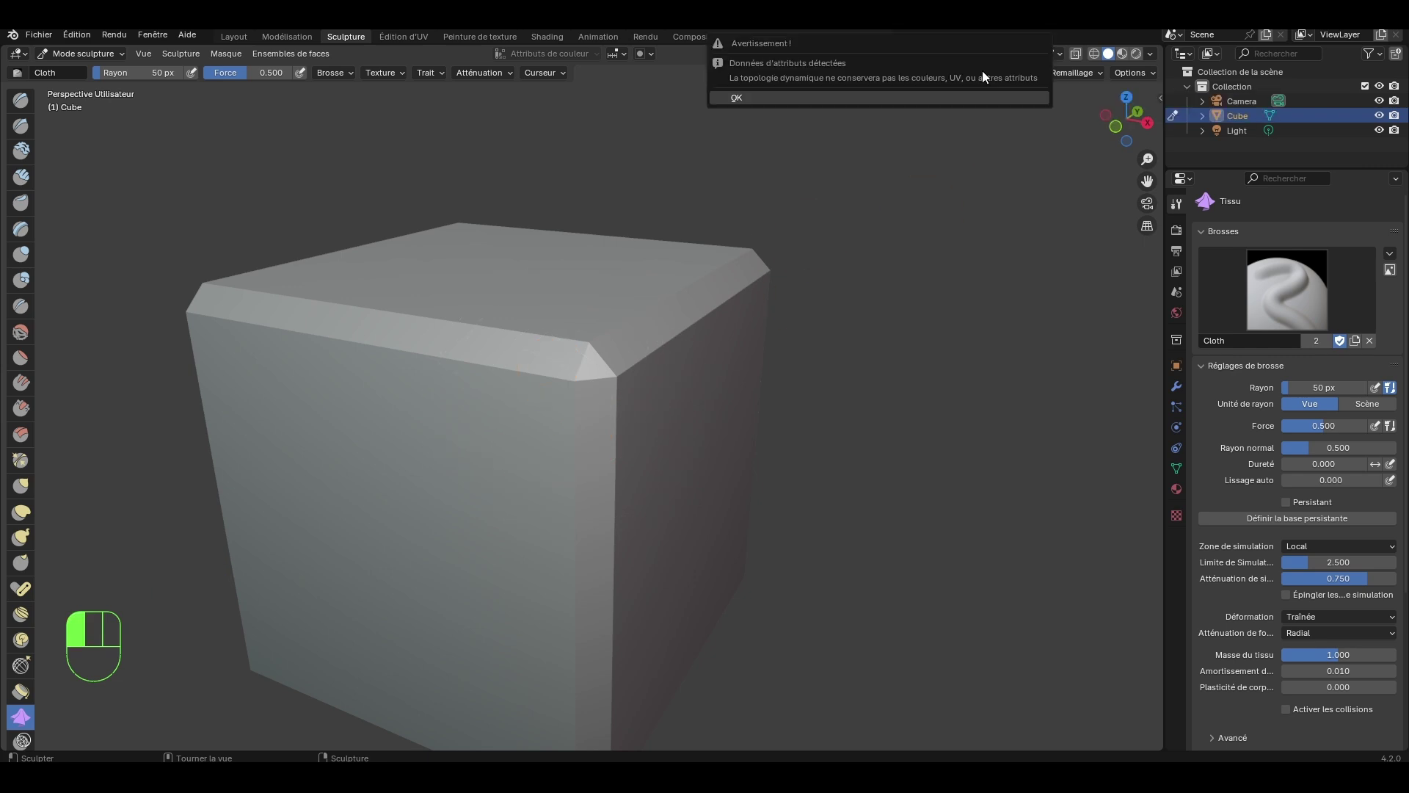
left_click(962, 96)
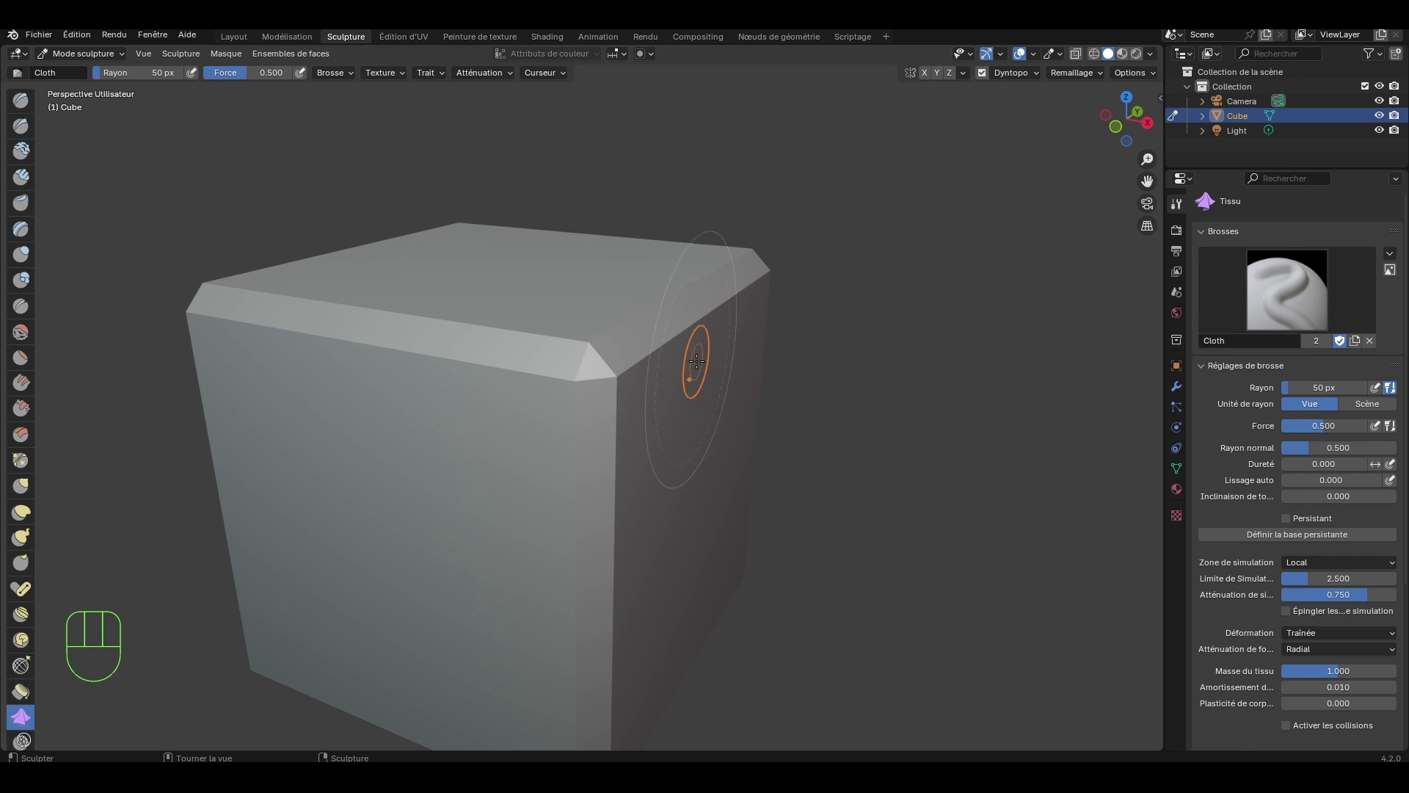
scroll(601, 436, "down", 2)
mouse_move(535, 442)
left_mouse_down()
mouse_move(550, 404)
mouse_move(547, 507)
mouse_move(580, 455)
mouse_move(566, 444)
mouse_move(638, 447)
left_mouse_up()
scroll(643, 447, "up", 2)
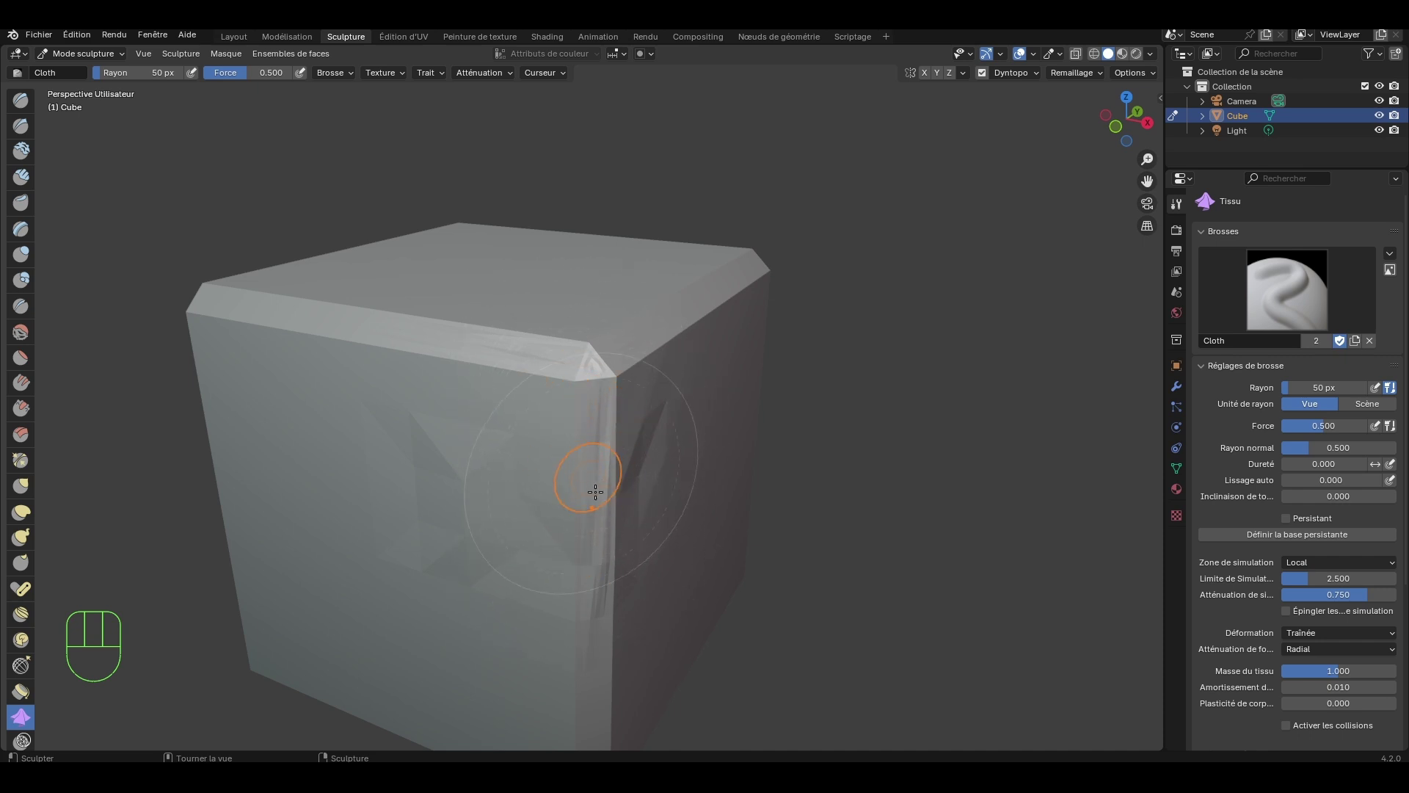
key("ctrl+z")
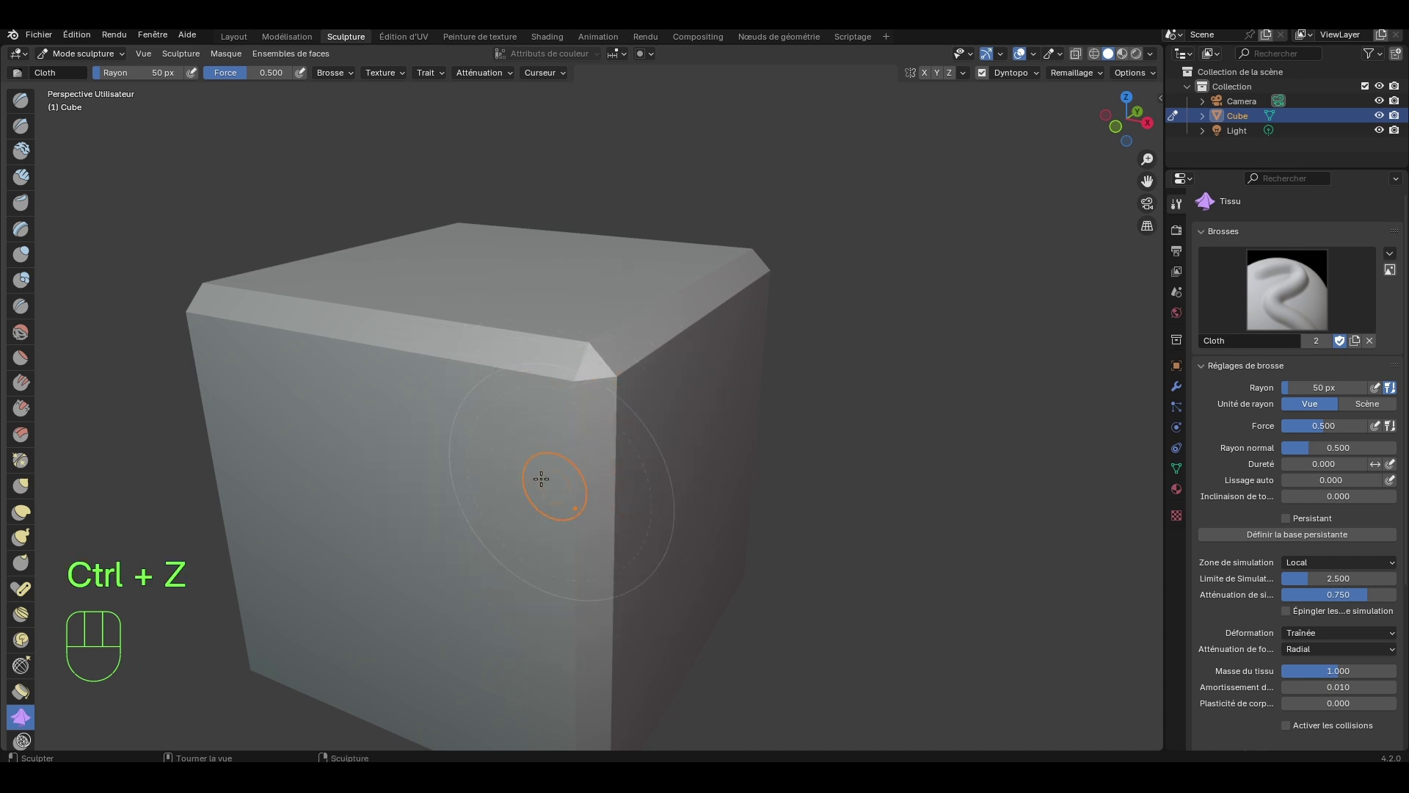
Step: Try the Clay (Argile) brush down the cube's front face with Dyntopo enabled and undo the stroke
left_click(22, 152)
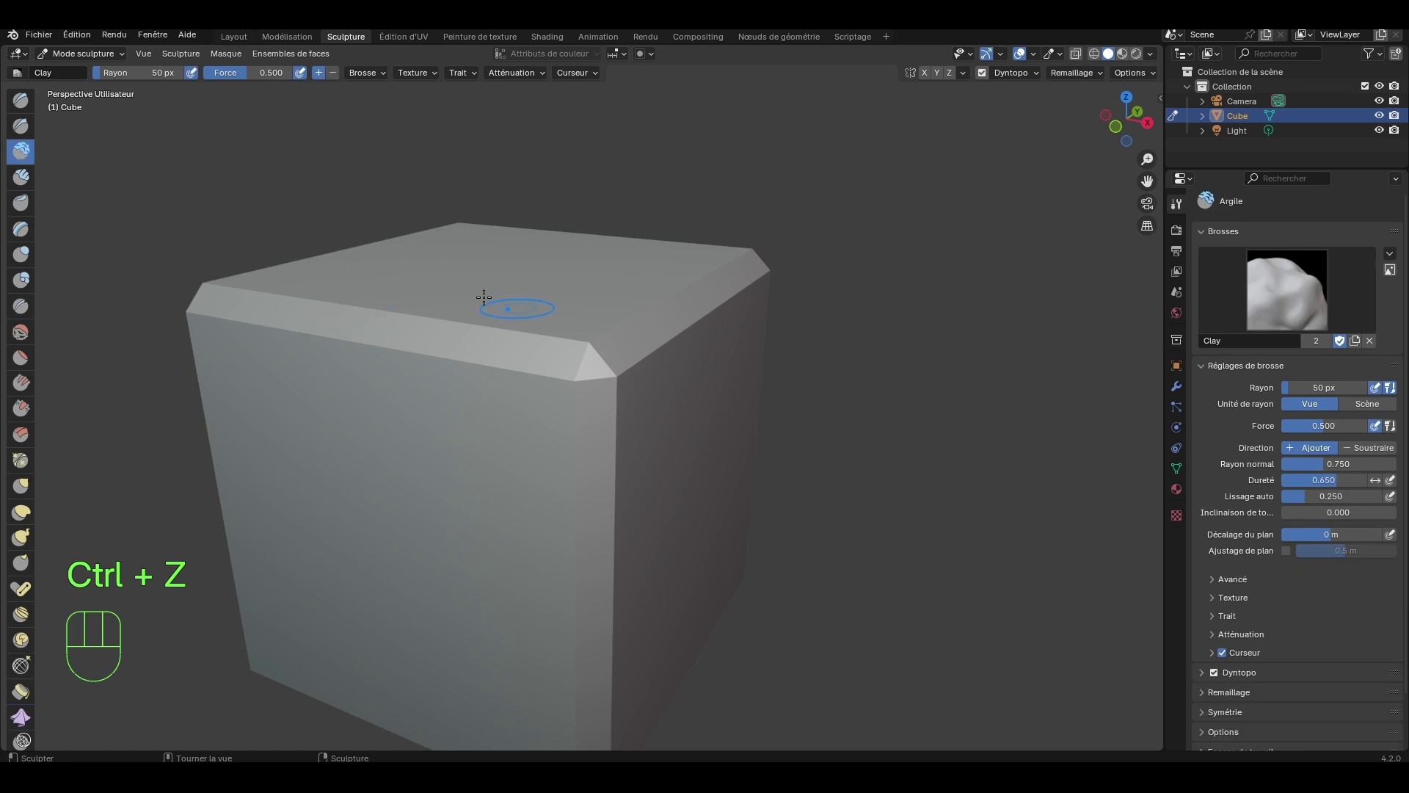
mouse_move(535, 419)
left_mouse_down()
mouse_move(513, 484)
mouse_move(545, 468)
mouse_move(529, 579)
mouse_move(494, 415)
mouse_move(544, 398)
mouse_move(463, 683)
mouse_move(543, 653)
mouse_move(513, 704)
mouse_move(492, 660)
left_mouse_up()
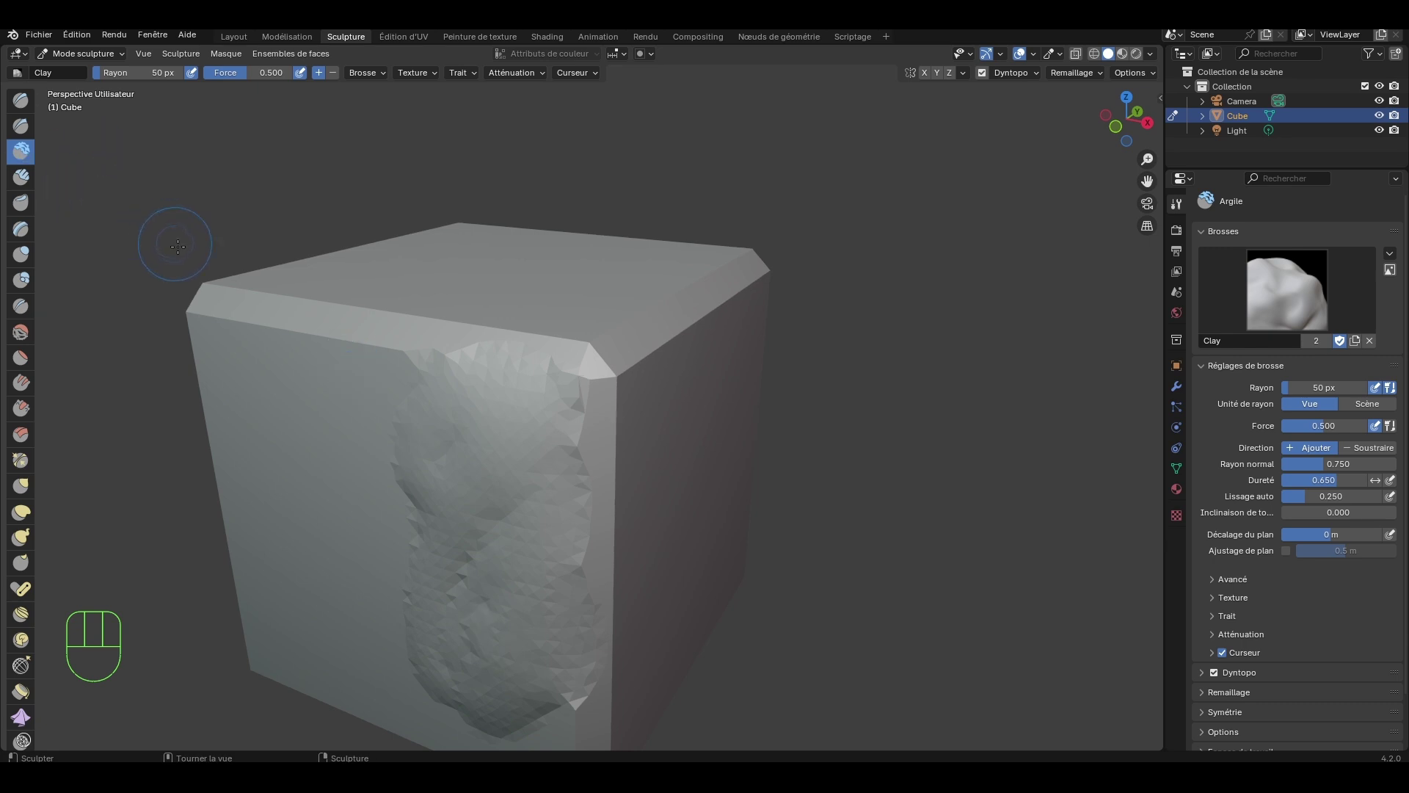
key("ctrl+z")
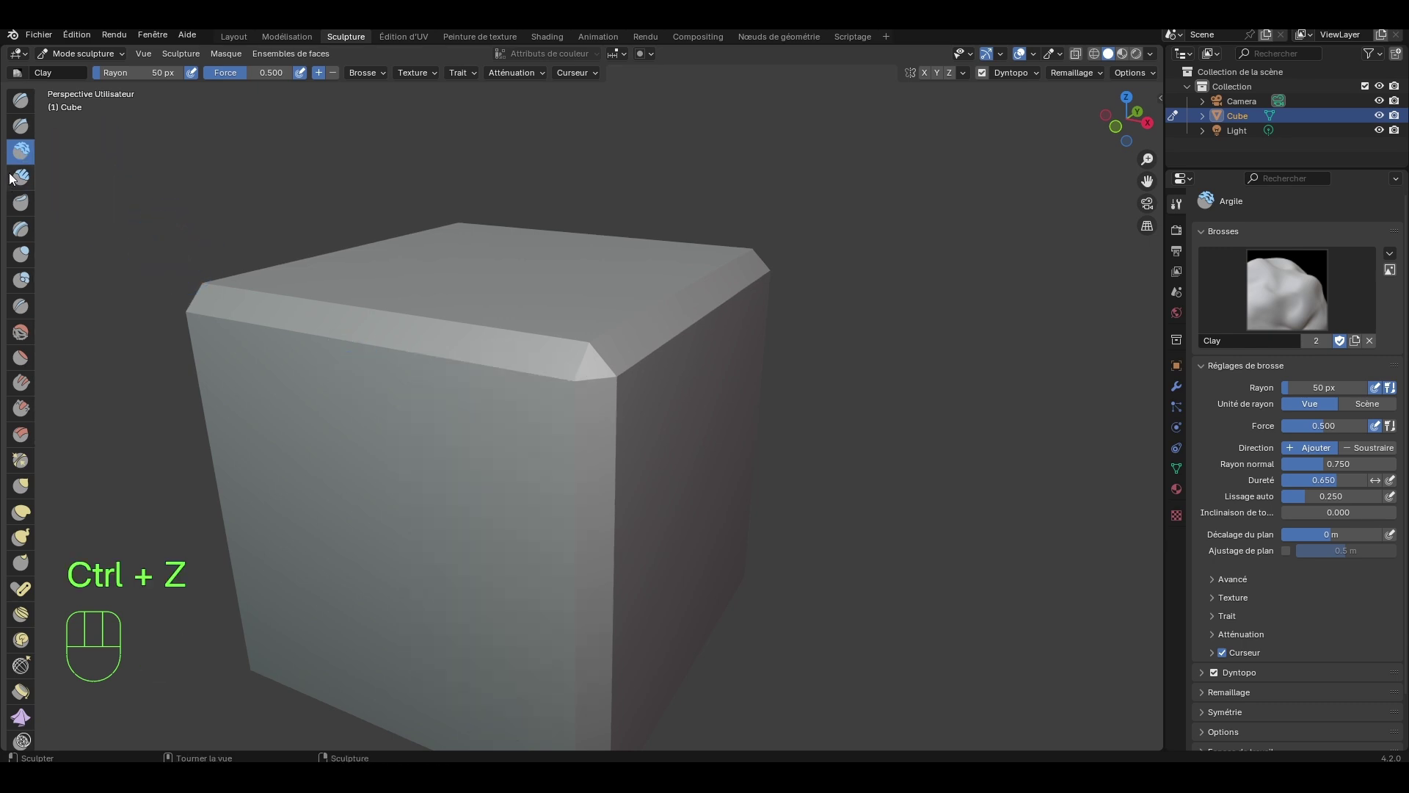
Step: Sculpt broad curved ridges over the cube's front face and corner with the Clay Strips (Bandes d'argile) brush at 50 px radius
left_click(21, 176)
mouse_move(520, 400)
left_mouse_down()
mouse_move(492, 580)
mouse_move(557, 397)
mouse_move(418, 661)
mouse_move(475, 640)
mouse_move(587, 337)
mouse_move(525, 478)
mouse_move(587, 660)
mouse_move(719, 352)
mouse_move(456, 412)
mouse_move(513, 330)
mouse_move(575, 346)
mouse_move(440, 587)
mouse_move(590, 658)
mouse_move(594, 683)
left_mouse_up()
scroll(613, 708, "down", 3)
middle_click_drag(614, 707, 507, 391)
mouse_move(507, 392)
left_mouse_down()
mouse_move(440, 440)
mouse_move(557, 558)
mouse_move(668, 601)
mouse_move(524, 562)
mouse_move(443, 399)
mouse_move(577, 346)
left_mouse_up()
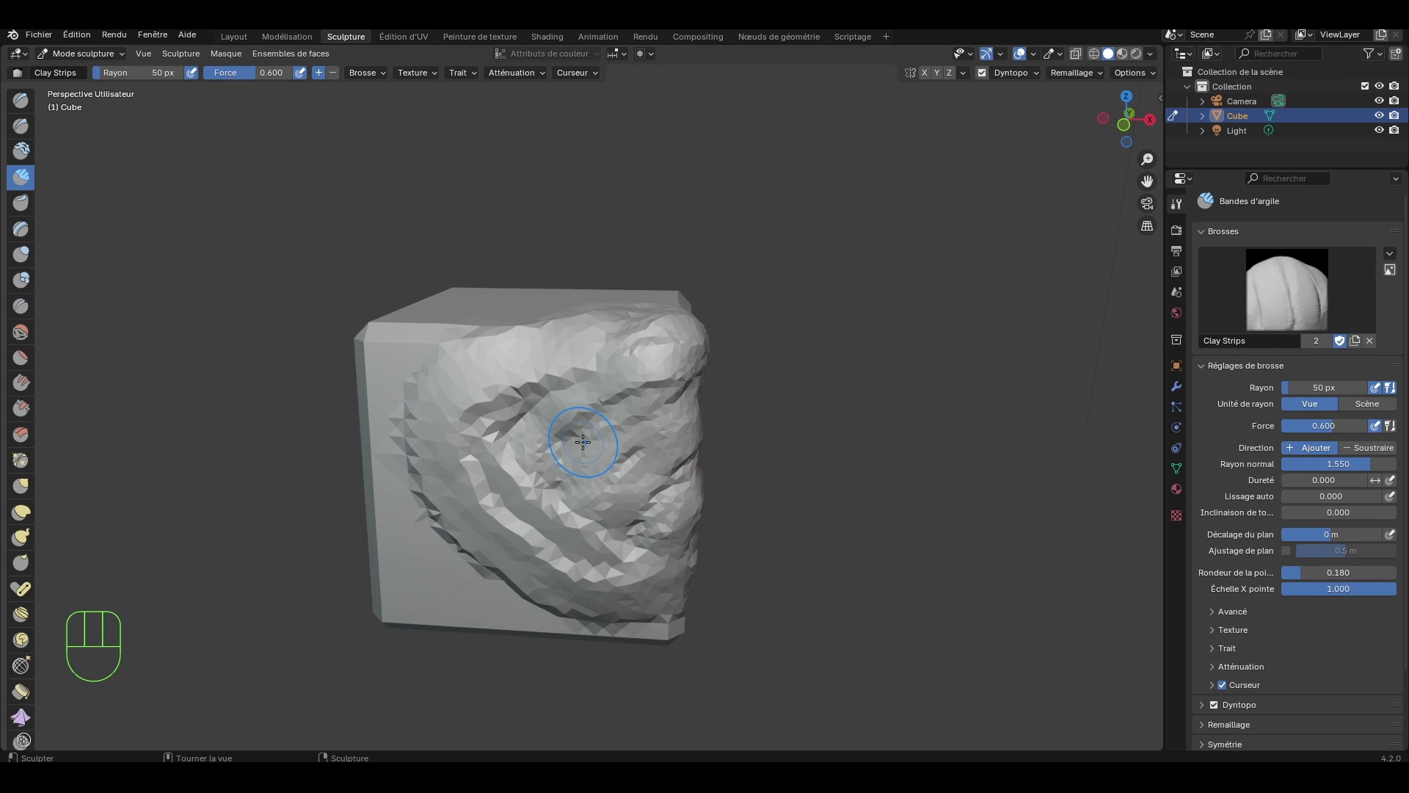
scroll(549, 441, "down", 2)
scroll(549, 441, "up", 2)
mouse_move(498, 439)
left_mouse_down()
mouse_move(543, 521)
mouse_move(638, 602)
left_mouse_up()
Step: Check the Dyntopo detail settings and build up more Clay Strips relief in the middle of the sculpted face
left_click(1010, 77)
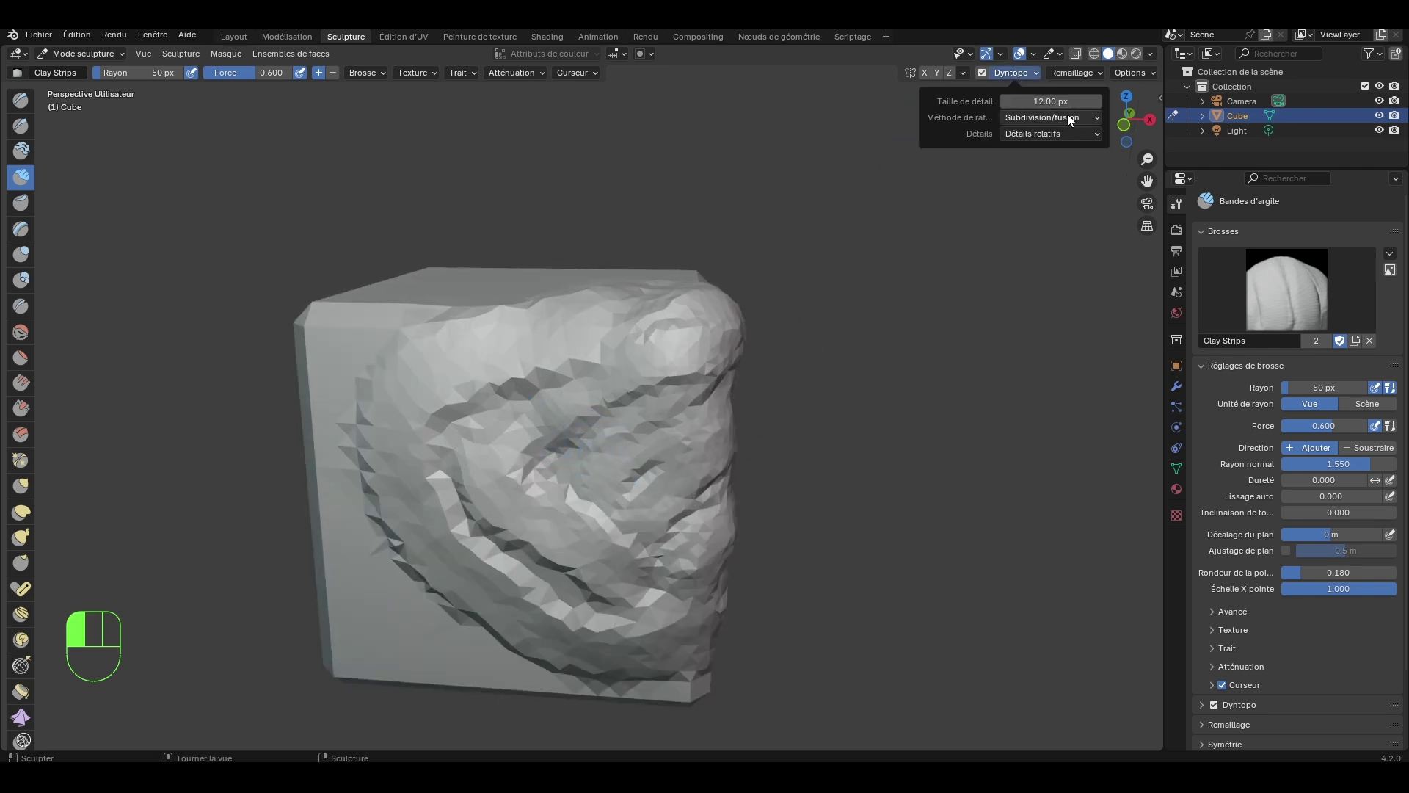
middle_click_drag(866, 411, 786, 450)
scroll(770, 444, "up", 3)
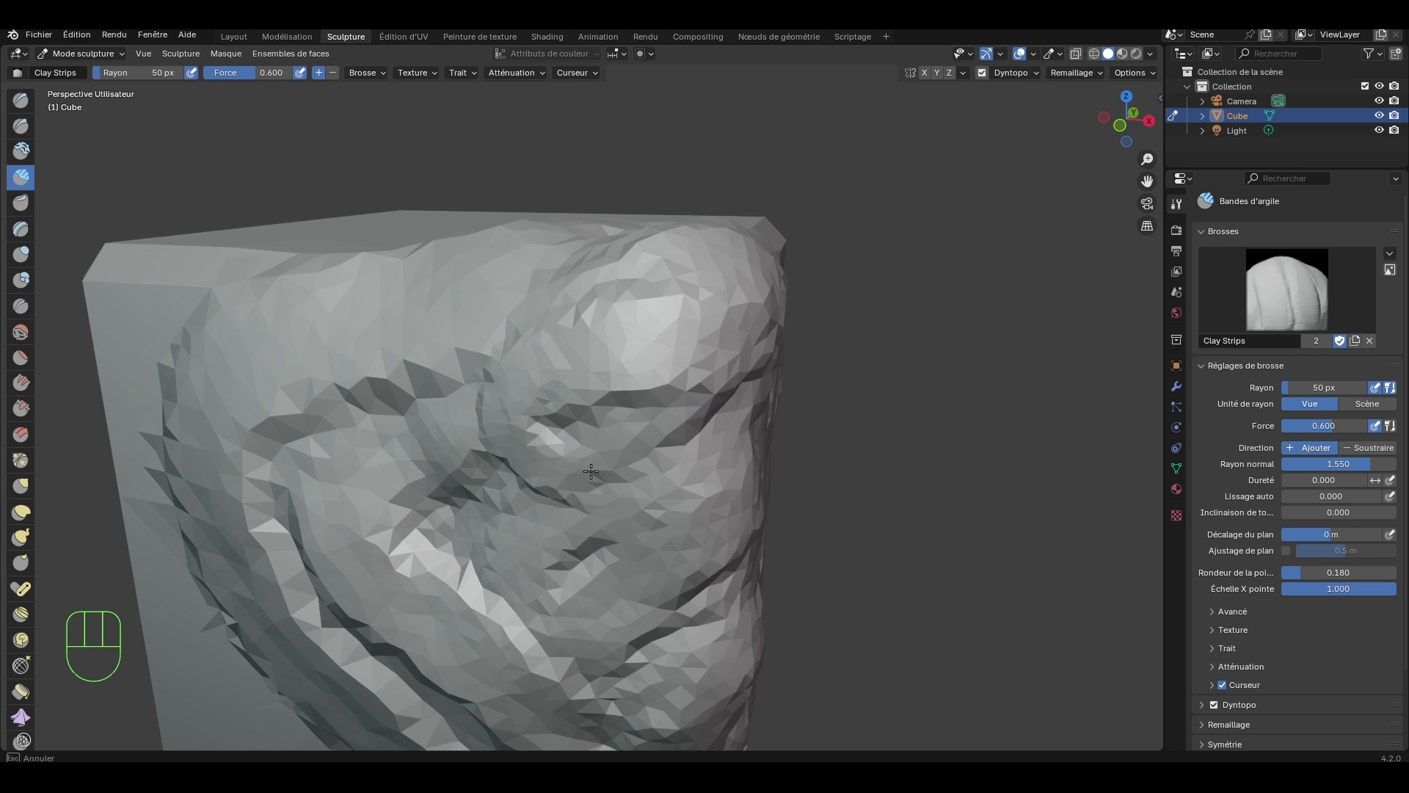
mouse_move(590, 471)
left_mouse_down()
mouse_move(558, 385)
mouse_move(352, 485)
mouse_move(323, 587)
mouse_move(432, 706)
mouse_move(616, 645)
mouse_move(602, 529)
mouse_move(440, 367)
mouse_move(396, 378)
left_mouse_up()
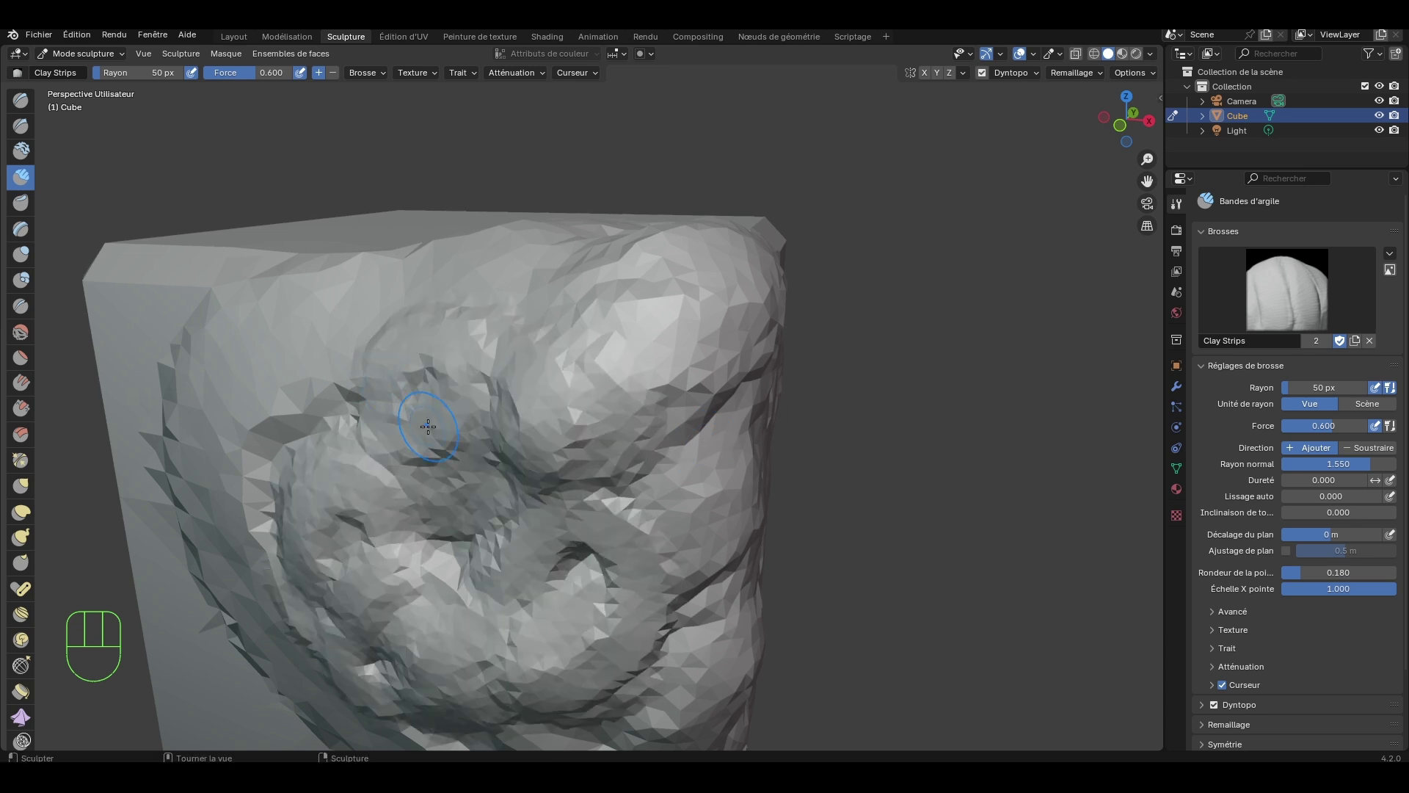
scroll(428, 426, "up", 2)
scroll(428, 425, "down", 5)
scroll(428, 425, "up", 5)
scroll(427, 426, "down", 3)
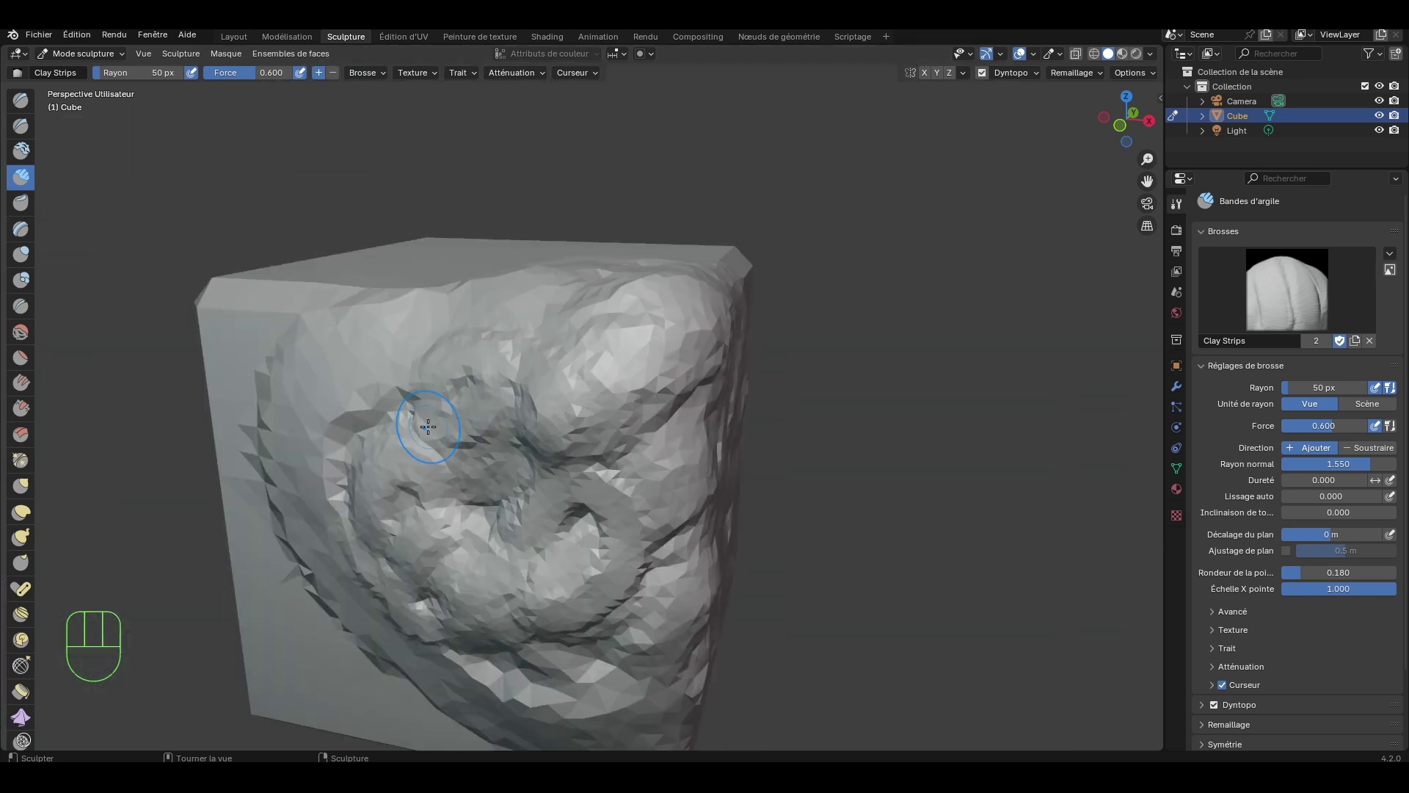
Step: Set the Dyntopo detail size (Taille de détail) to 6 px
left_click(1029, 72)
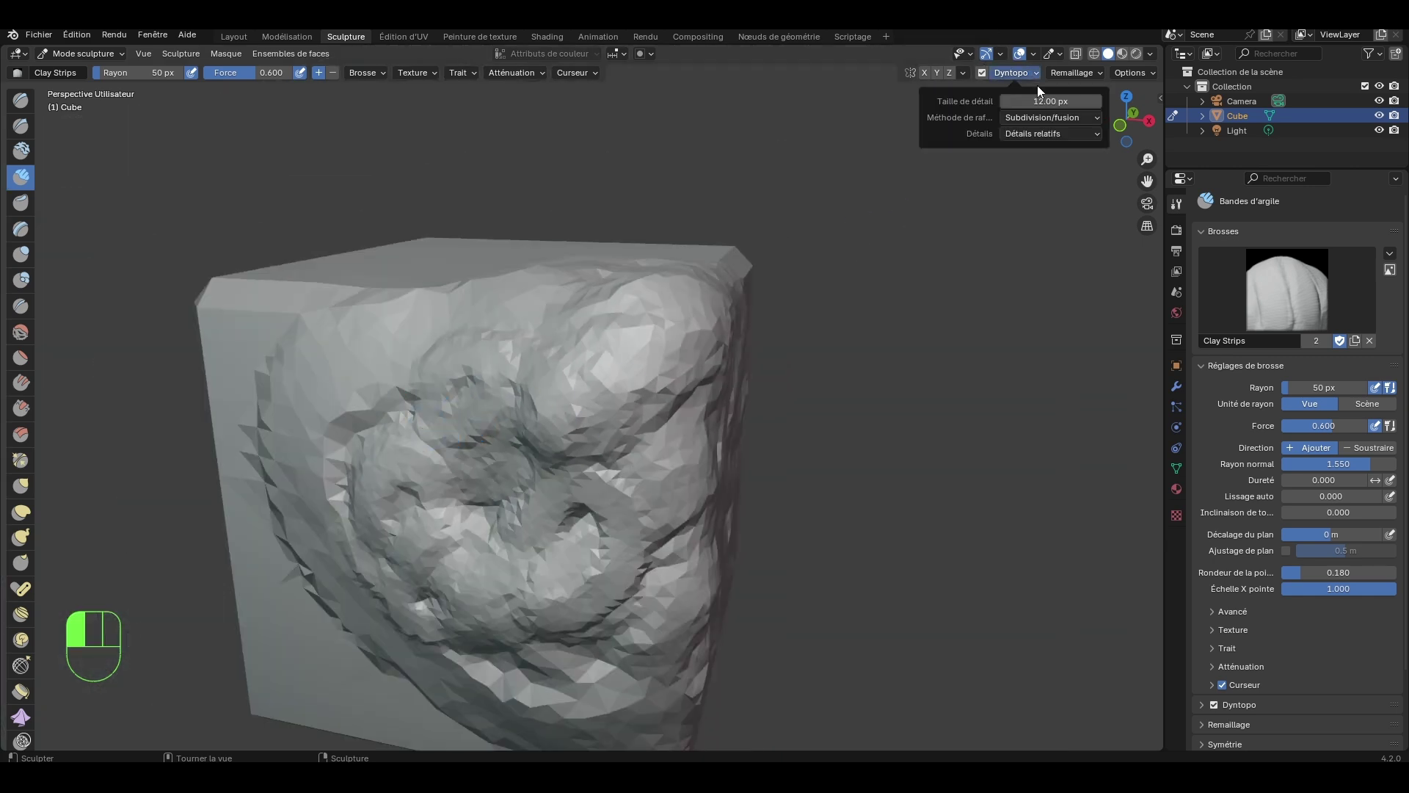
left_click(1056, 100)
type("6")
key("Return")
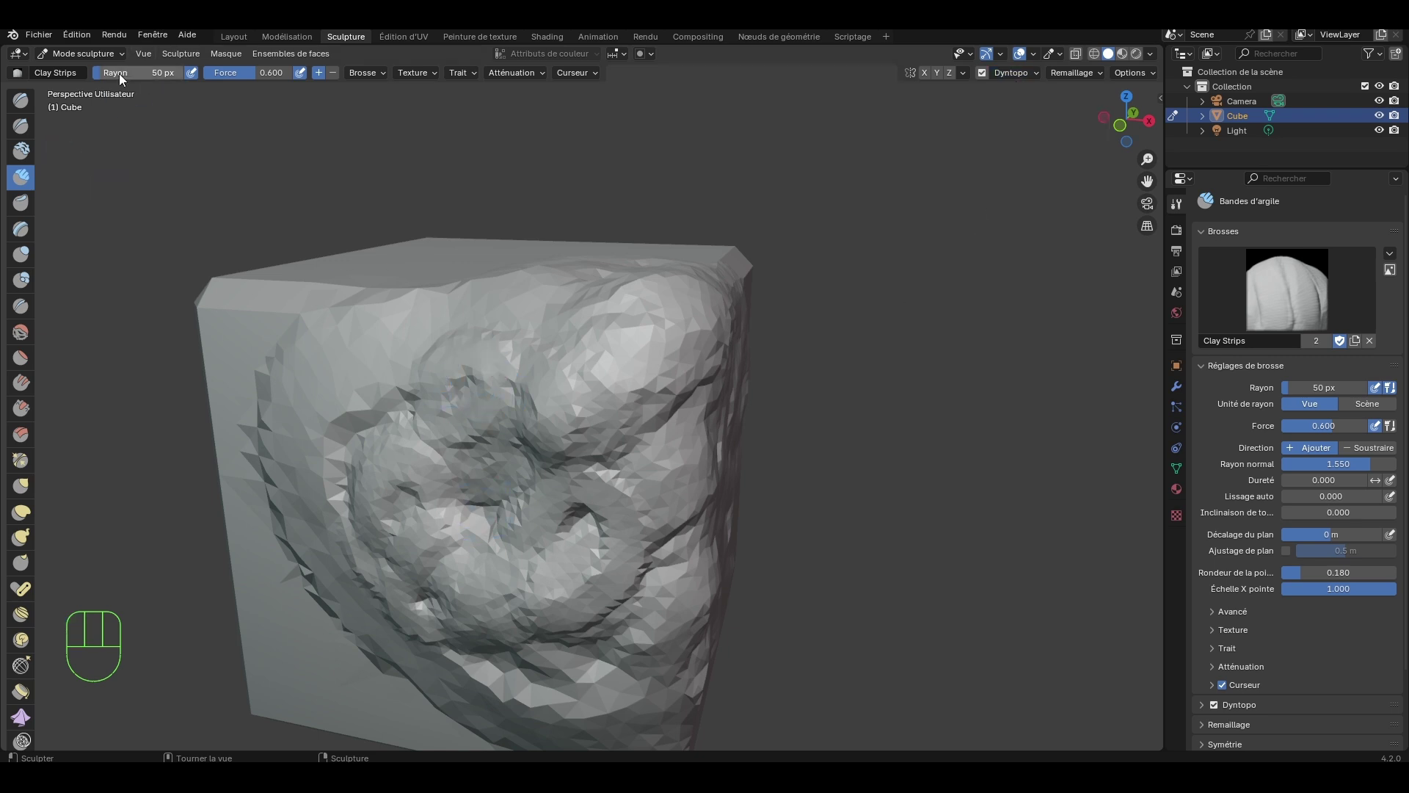
Step: Set the Clay Strips radius to 133 px and build up a large bulge over the sculpted face and front corner
left_click_drag(118, 74, 176, 73)
mouse_move(603, 438)
left_mouse_down()
mouse_move(447, 558)
mouse_move(646, 645)
mouse_move(771, 546)
left_mouse_up()
middle_click_drag(772, 545, 705, 513)
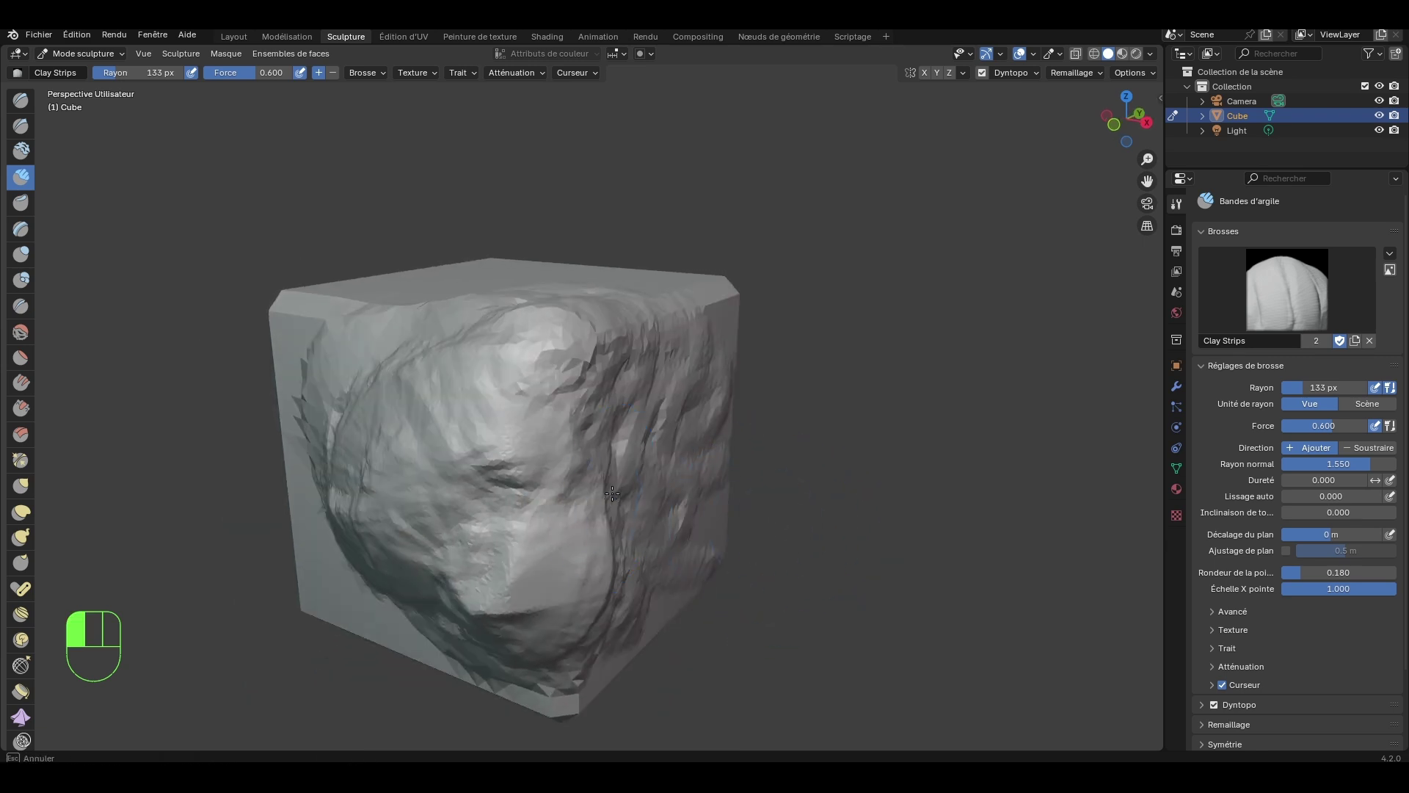
mouse_move(705, 514)
left_mouse_down()
mouse_move(535, 324)
mouse_move(358, 389)
mouse_move(484, 565)
mouse_move(631, 587)
mouse_move(638, 345)
mouse_move(584, 670)
mouse_move(418, 494)
mouse_move(535, 598)
mouse_move(488, 534)
mouse_move(487, 604)
mouse_move(513, 646)
mouse_move(602, 669)
left_mouse_up()
Step: Smooth the large bulge, the sculpted face and the cube's adjoining bevelled edge
mouse_move(704, 523)
left_mouse_down("shift")
mouse_move(609, 410)
mouse_move(535, 361)
mouse_move(315, 411)
mouse_move(363, 674)
mouse_move(513, 661)
left_mouse_up("shift")
middle_click_drag(670, 598, 645, 613)
mouse_move(608, 391)
left_mouse_down("shift")
mouse_move(624, 396)
mouse_move(631, 624)
mouse_move(493, 613)
left_mouse_up("shift")
mouse_move(493, 612)
middle_mouse_down()
mouse_move(494, 624)
mouse_move(519, 598)
middle_mouse_up()
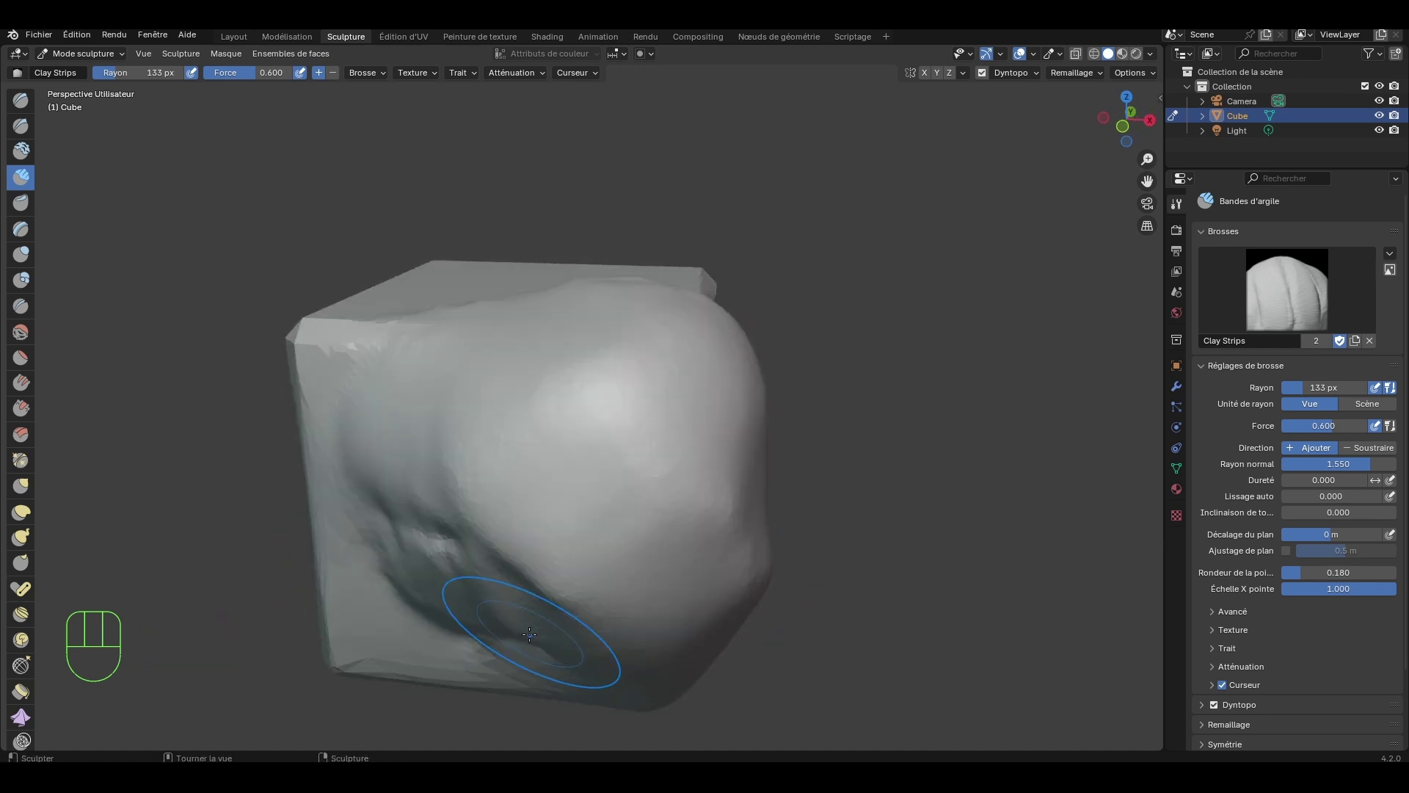
mouse_move(378, 346)
left_mouse_down("shift")
mouse_move(337, 330)
mouse_move(312, 418)
left_mouse_up("shift")
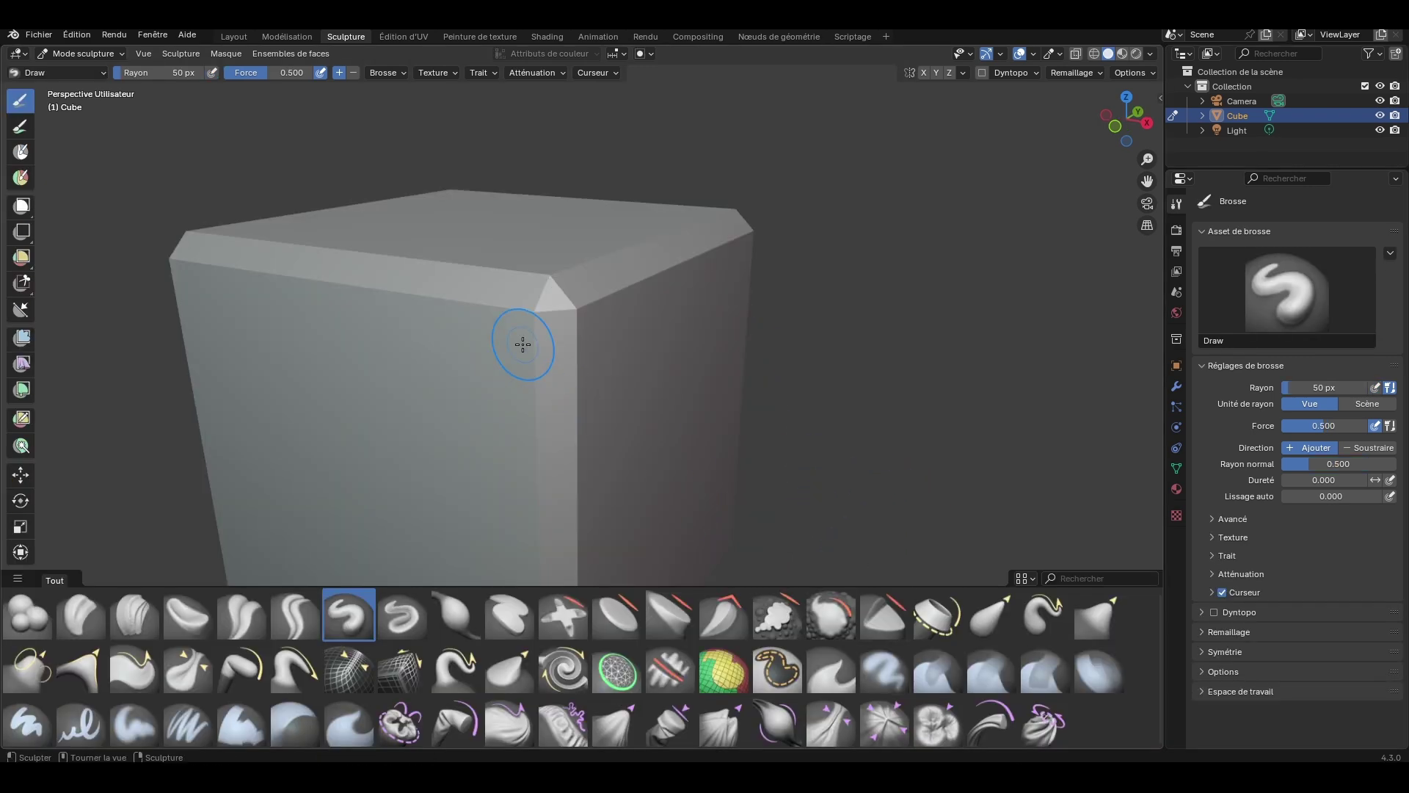
Step: In Blender 4.3, choose the Clay Strips brush, enable Dyntopo despite the attribute warning and sculpt relief over the cube's front face
scroll(517, 340, "down", 4)
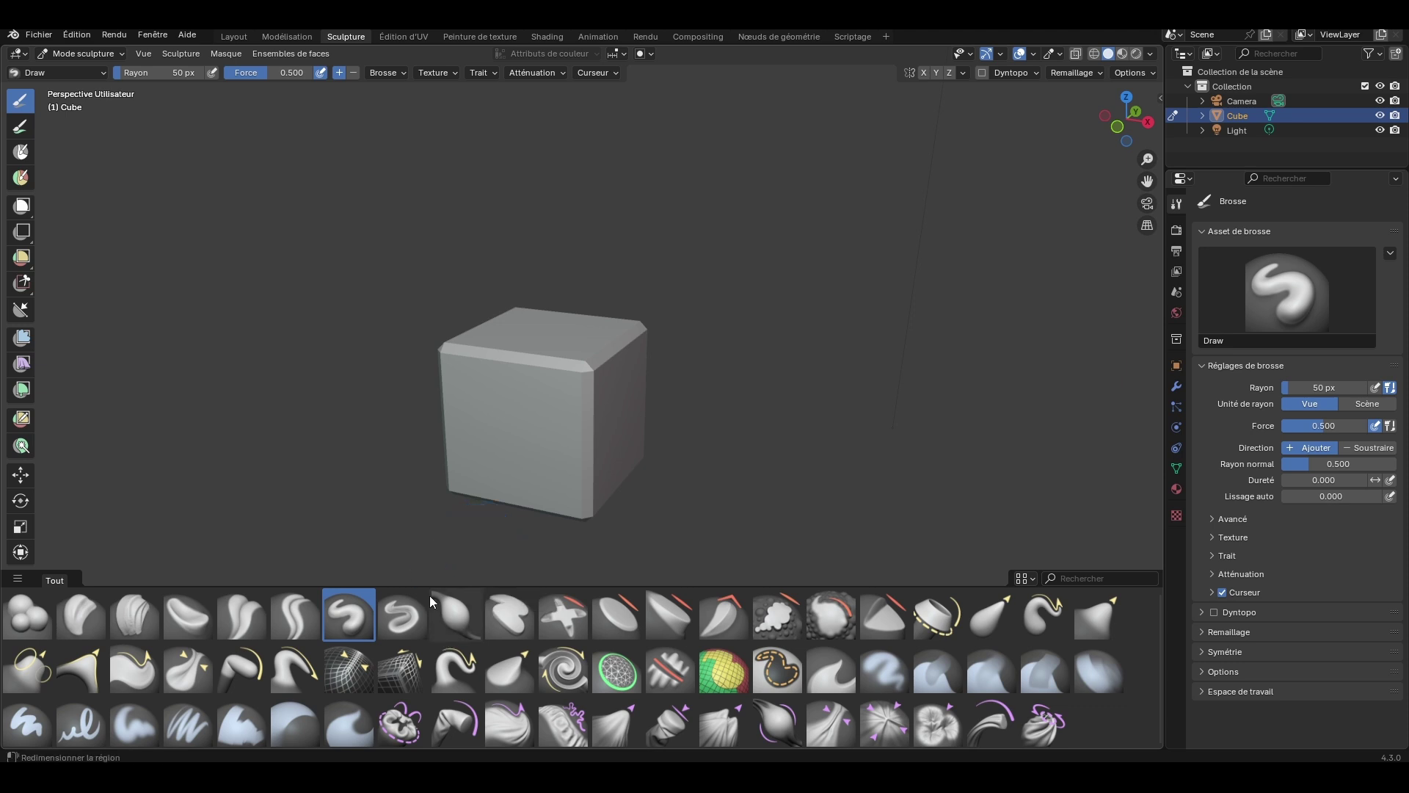
left_click(119, 613)
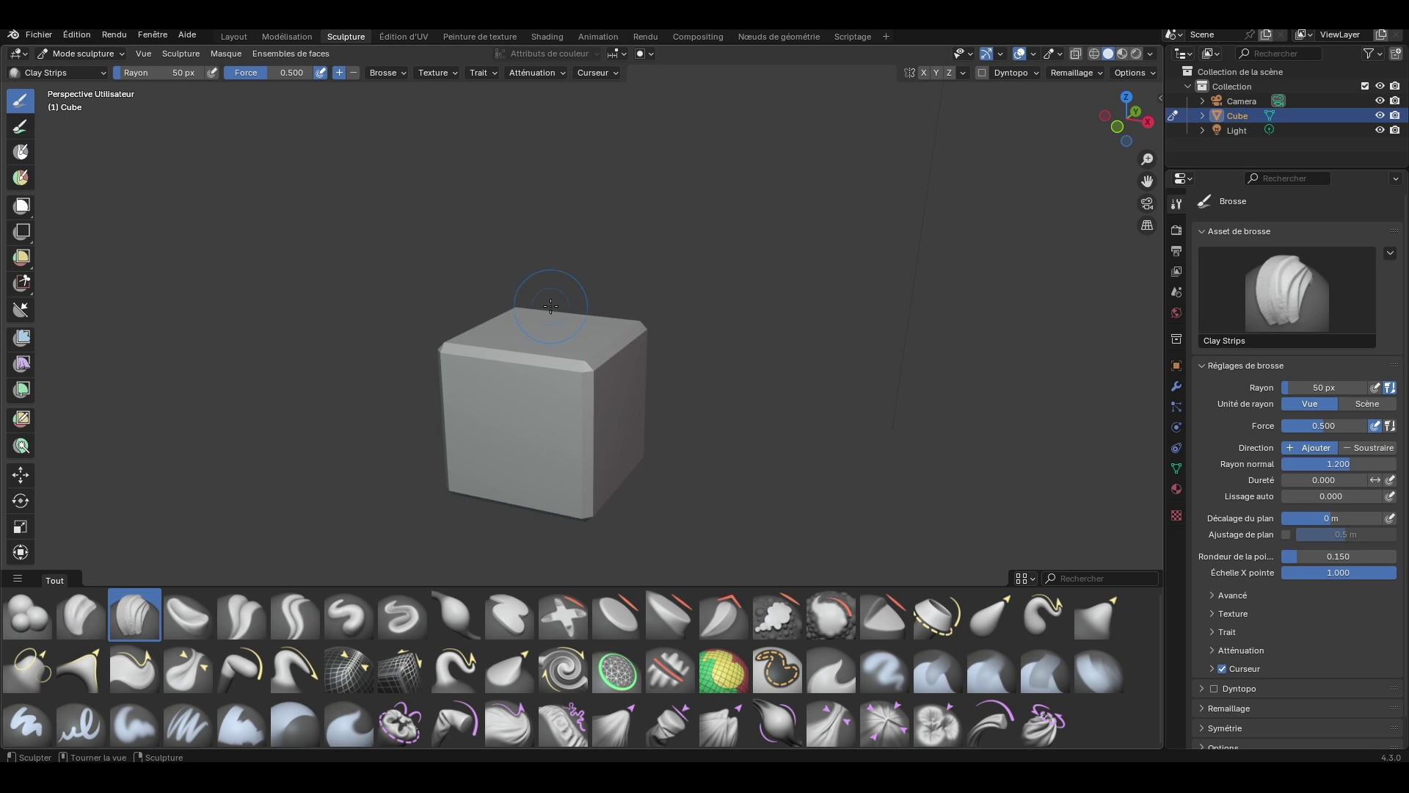
middle_click_drag(551, 306, 613, 426)
left_click(983, 74)
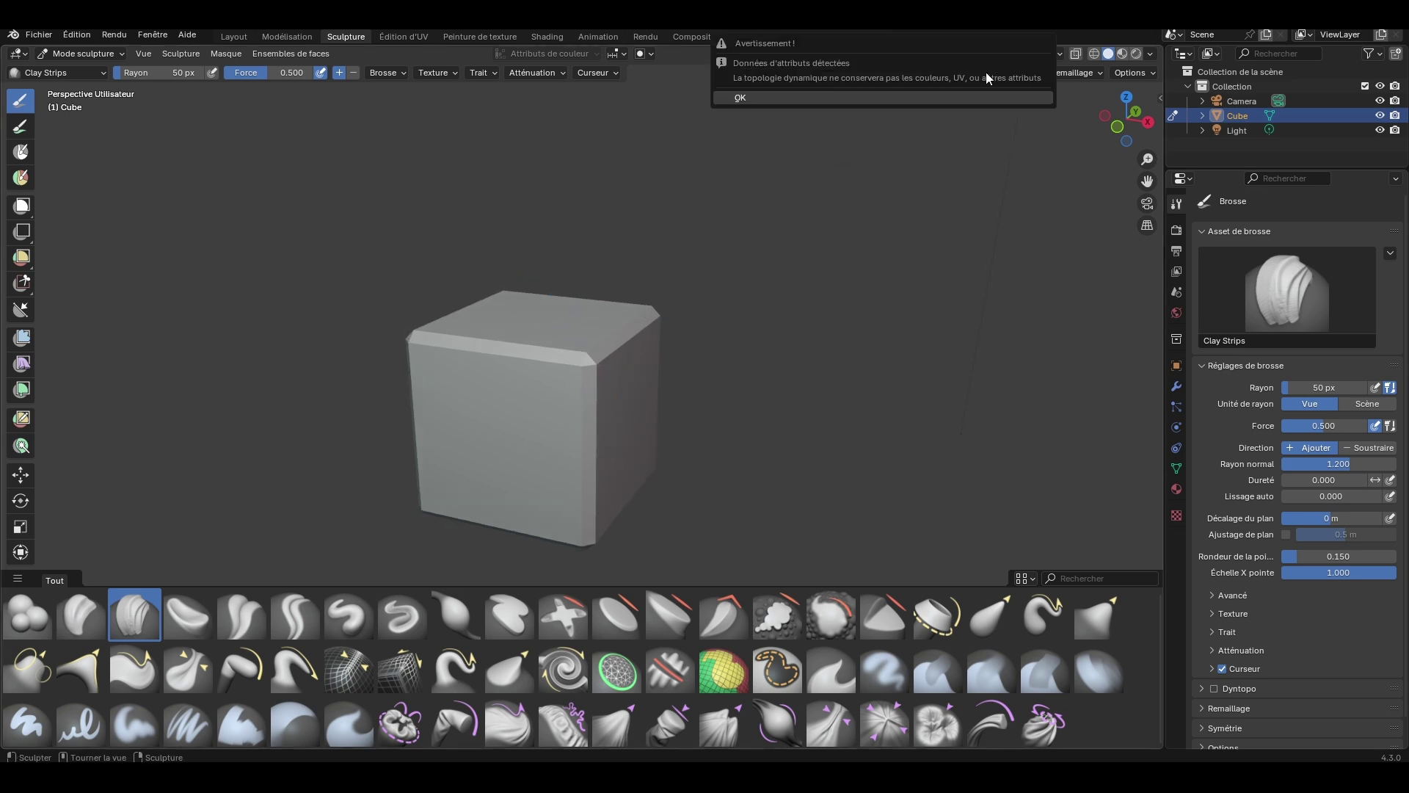
left_click(943, 100)
mouse_move(547, 363)
left_mouse_down()
mouse_move(565, 470)
mouse_move(541, 306)
mouse_move(610, 345)
left_mouse_up()
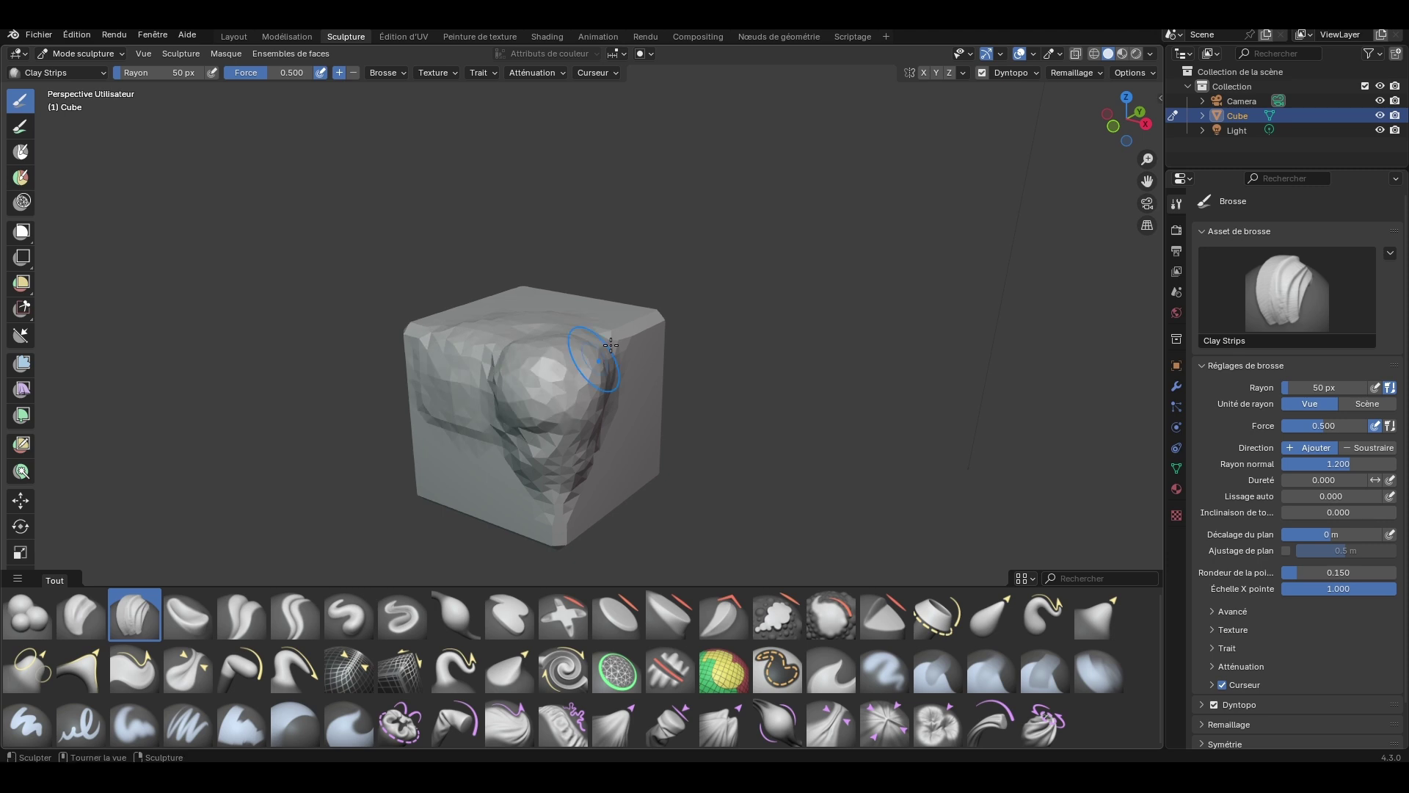
Step: Set the Dyntopo detail size to 6 px in Blender 4.3 and rework the sculpted relief into a smooth bulge
left_click(1025, 73)
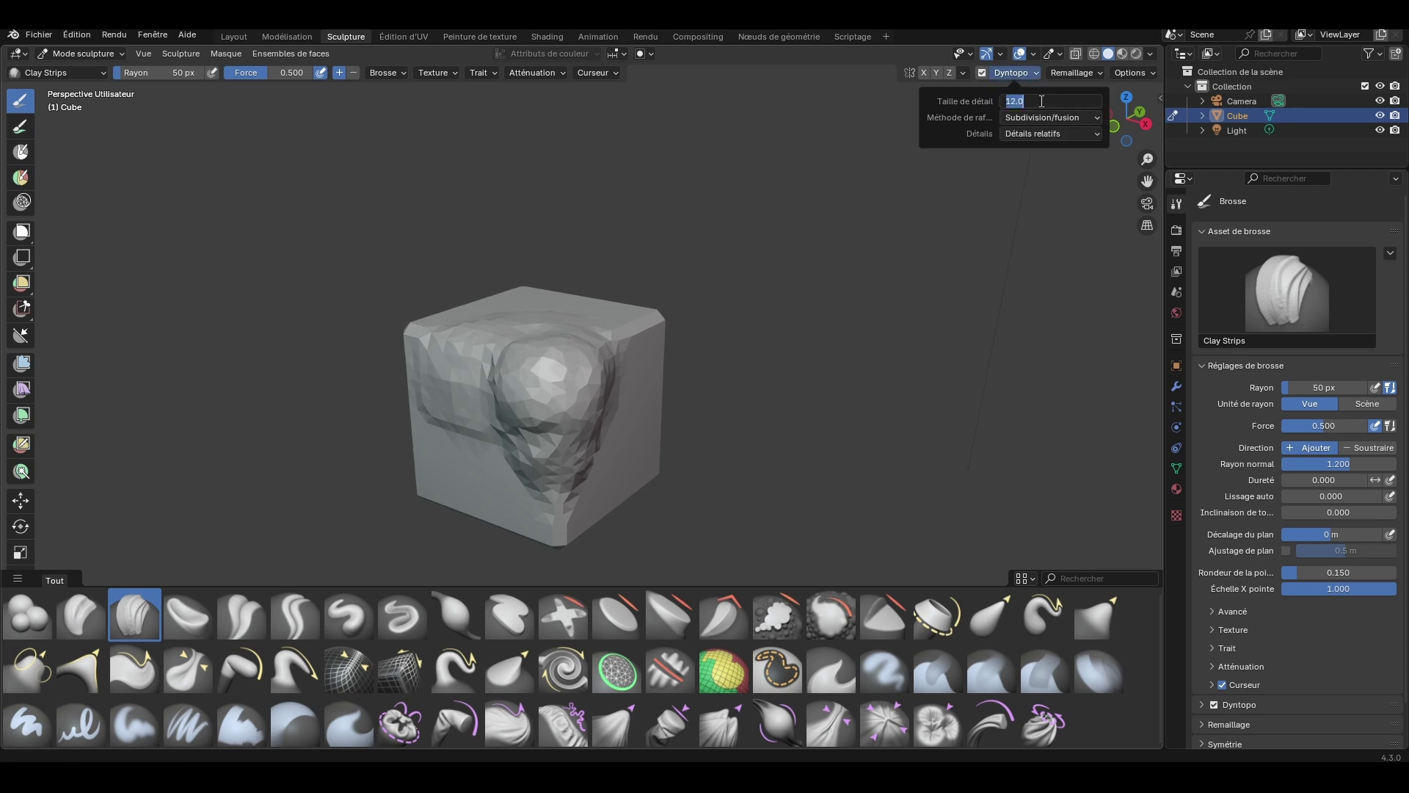
left_click(1041, 102)
type("6")
key("Return")
mouse_move(580, 396)
left_mouse_down()
mouse_move(557, 367)
mouse_move(529, 426)
mouse_move(558, 514)
mouse_move(477, 440)
mouse_move(543, 360)
mouse_move(603, 494)
mouse_move(631, 385)
mouse_move(529, 326)
mouse_move(543, 529)
mouse_move(429, 410)
mouse_move(557, 375)
mouse_move(623, 462)
mouse_move(631, 411)
mouse_move(579, 475)
mouse_move(514, 477)
mouse_move(460, 440)
mouse_move(540, 335)
left_mouse_up()
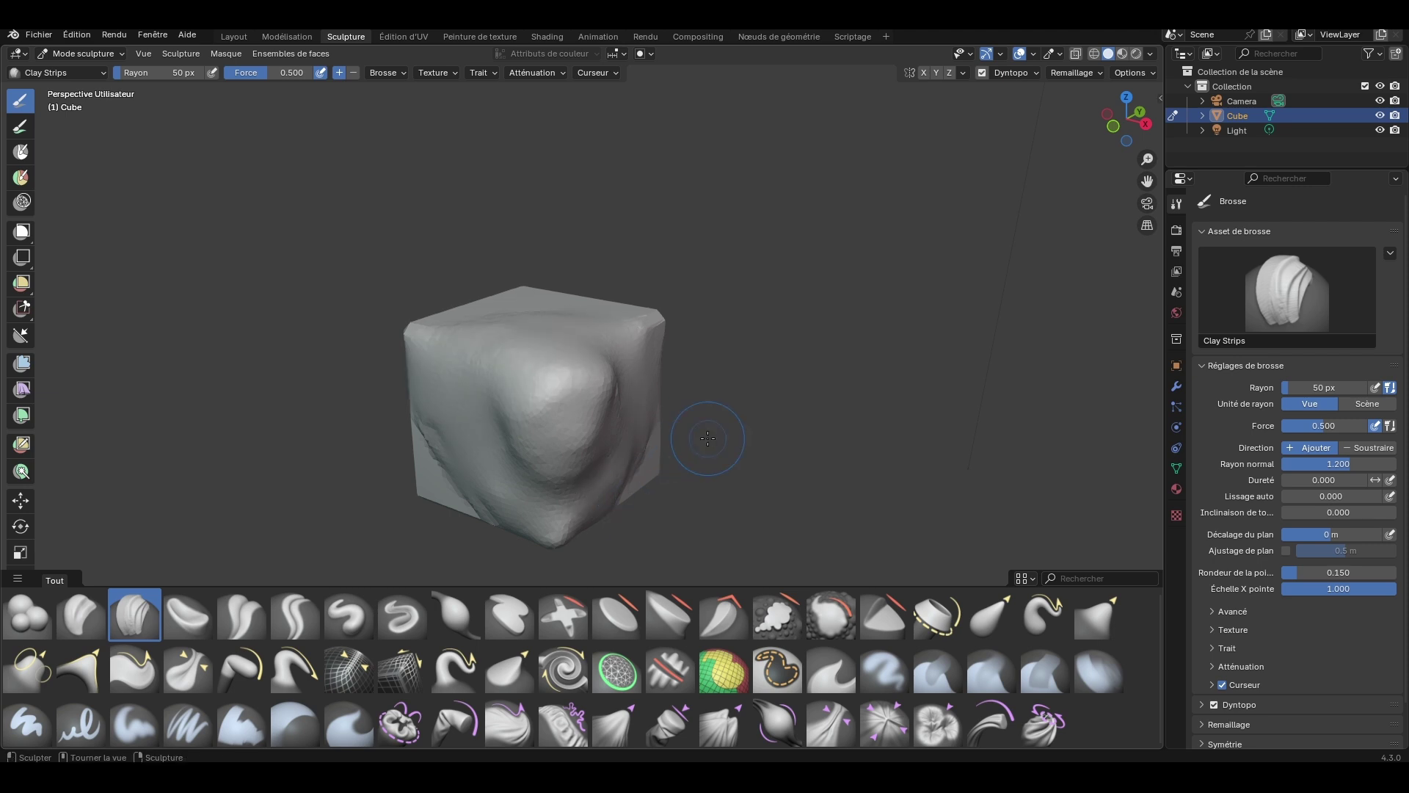
scroll(697, 473, "up", 1)
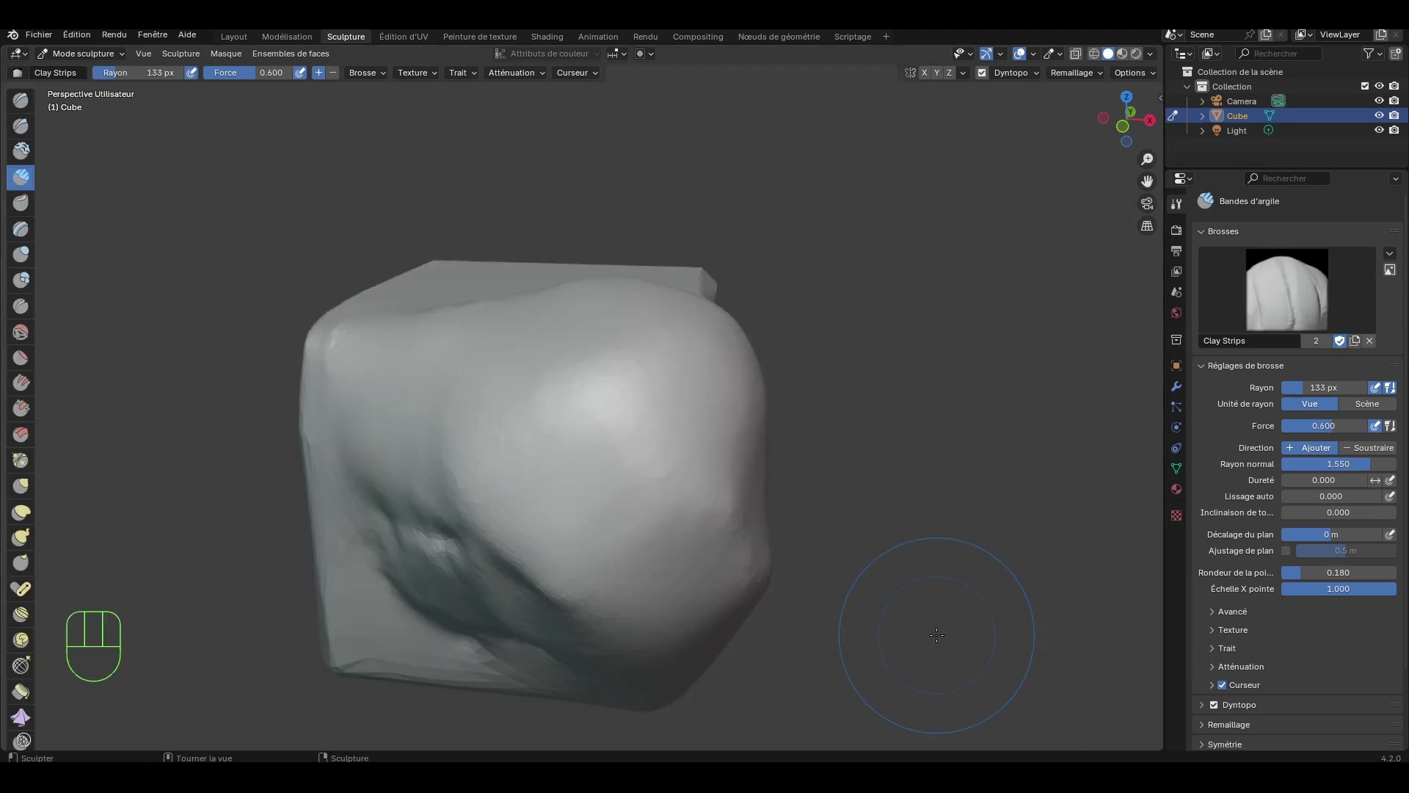
Step: In Blender 4.2, choose the Cloth brush, set its radius to 89 px and wrinkle the smooth bulge on the cube
mouse_move(745, 468)
middle_mouse_down()
mouse_move(624, 455)
mouse_move(220, 528)
middle_mouse_up()
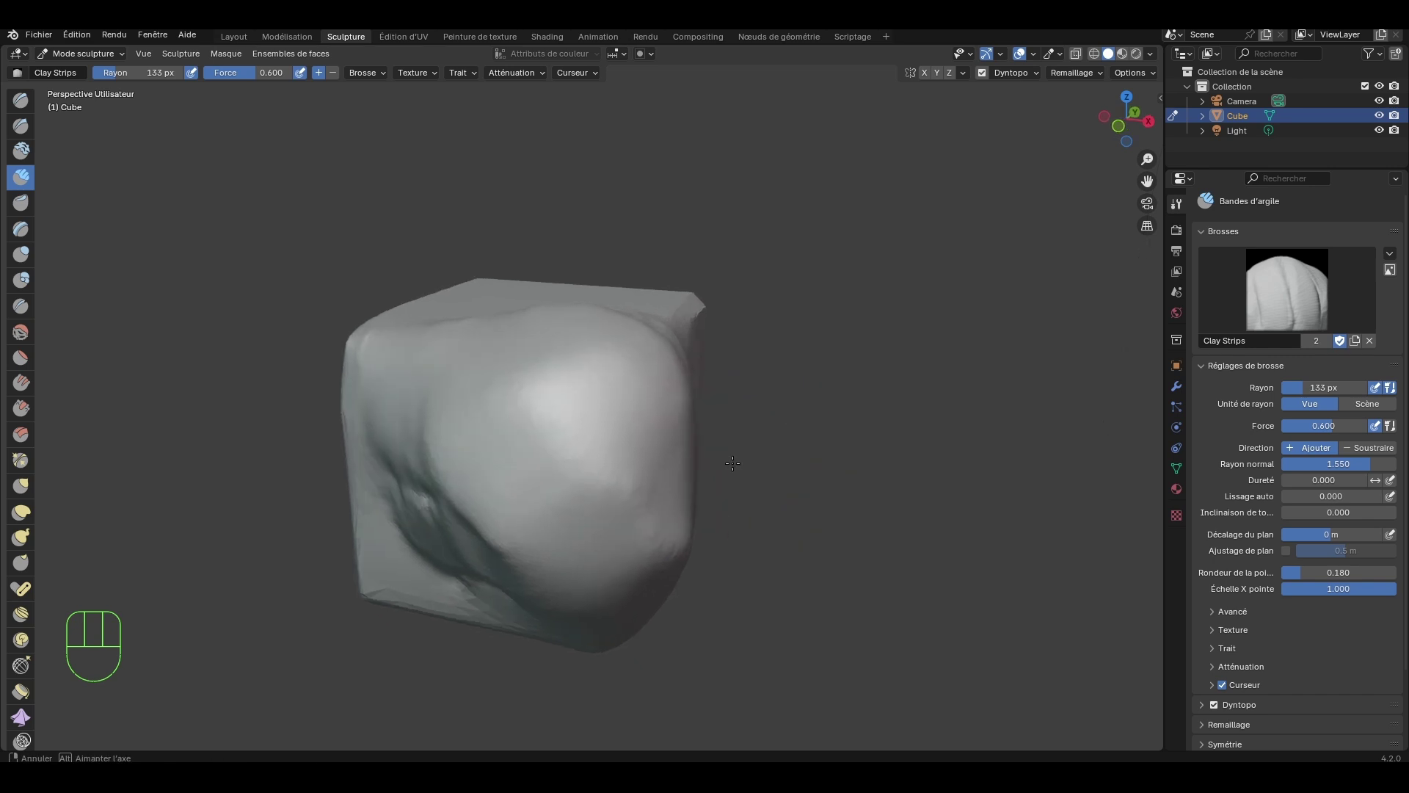
left_click(21, 717)
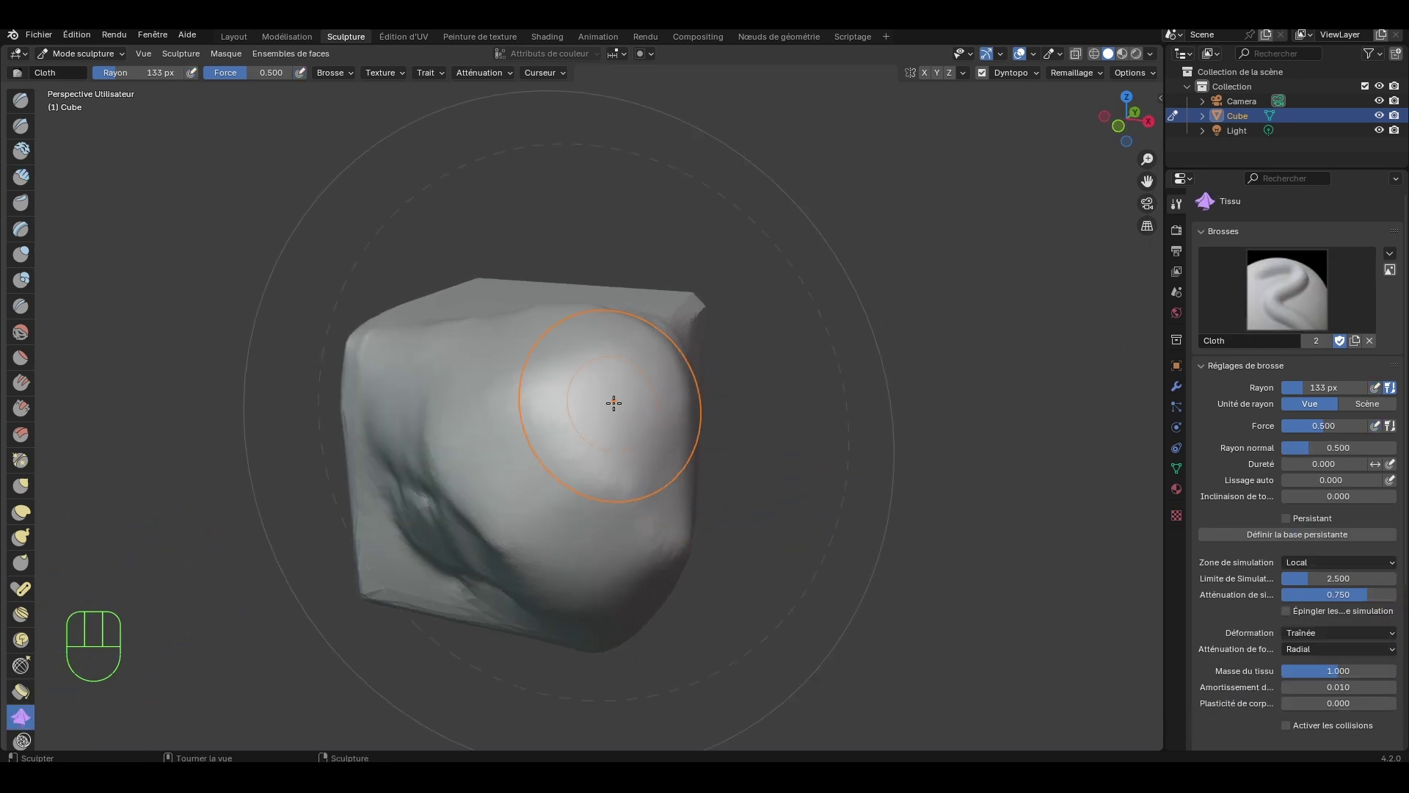
key("f")
left_click(587, 431)
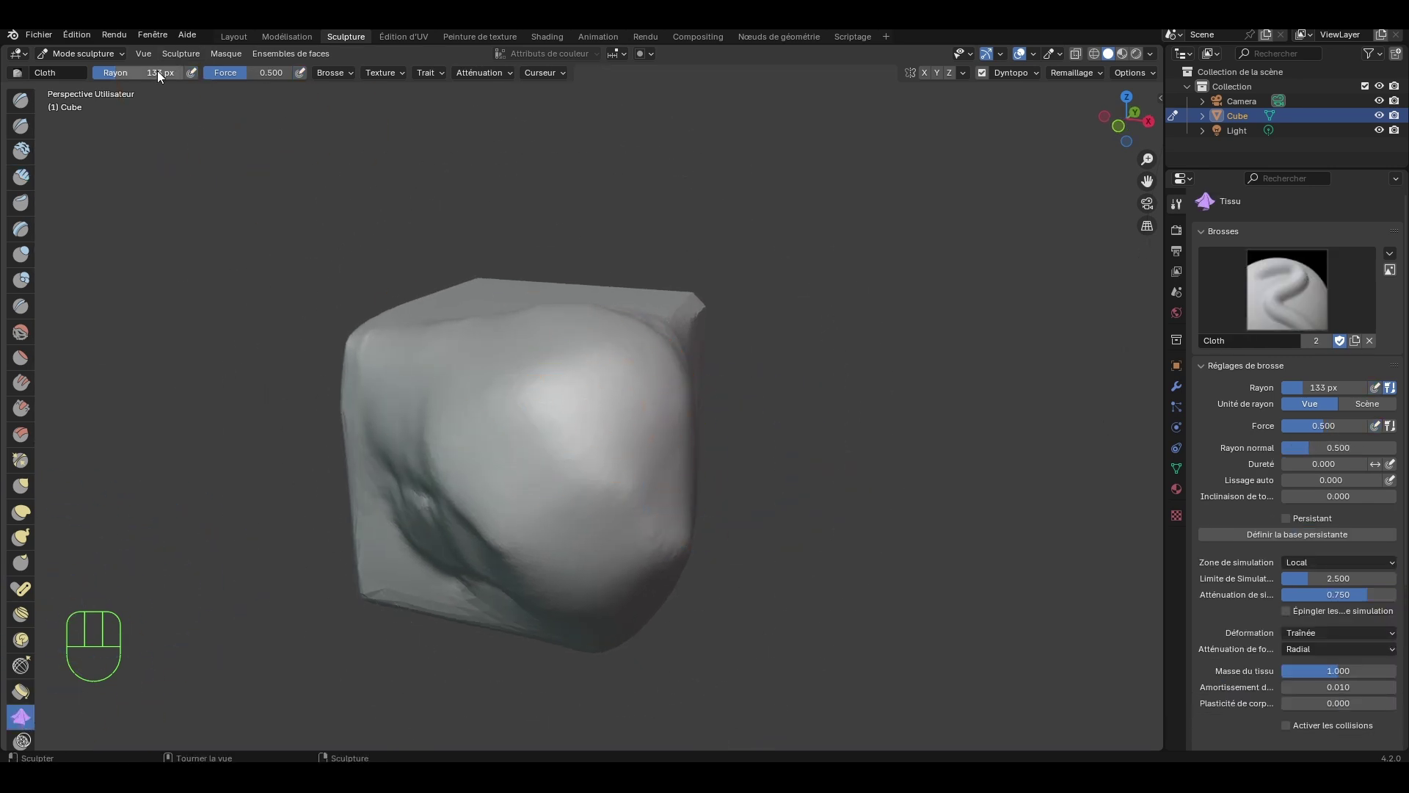
mouse_move(582, 440)
left_mouse_down()
mouse_move(670, 409)
mouse_move(613, 392)
mouse_move(572, 411)
mouse_move(506, 381)
mouse_move(455, 499)
mouse_move(525, 384)
mouse_move(544, 409)
left_mouse_up()
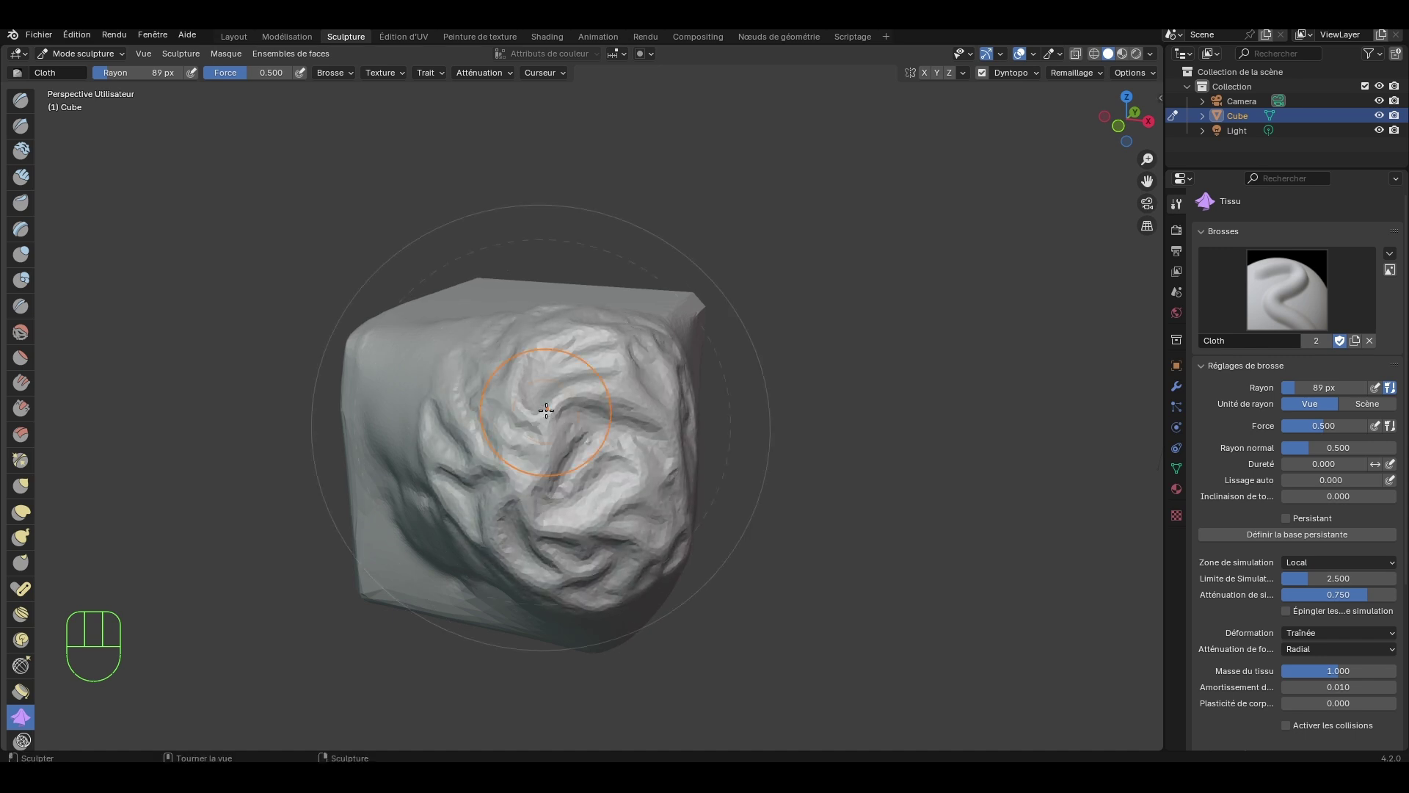
mouse_move(544, 409)
middle_mouse_down()
mouse_move(742, 403)
mouse_move(786, 428)
mouse_move(661, 418)
middle_mouse_up()
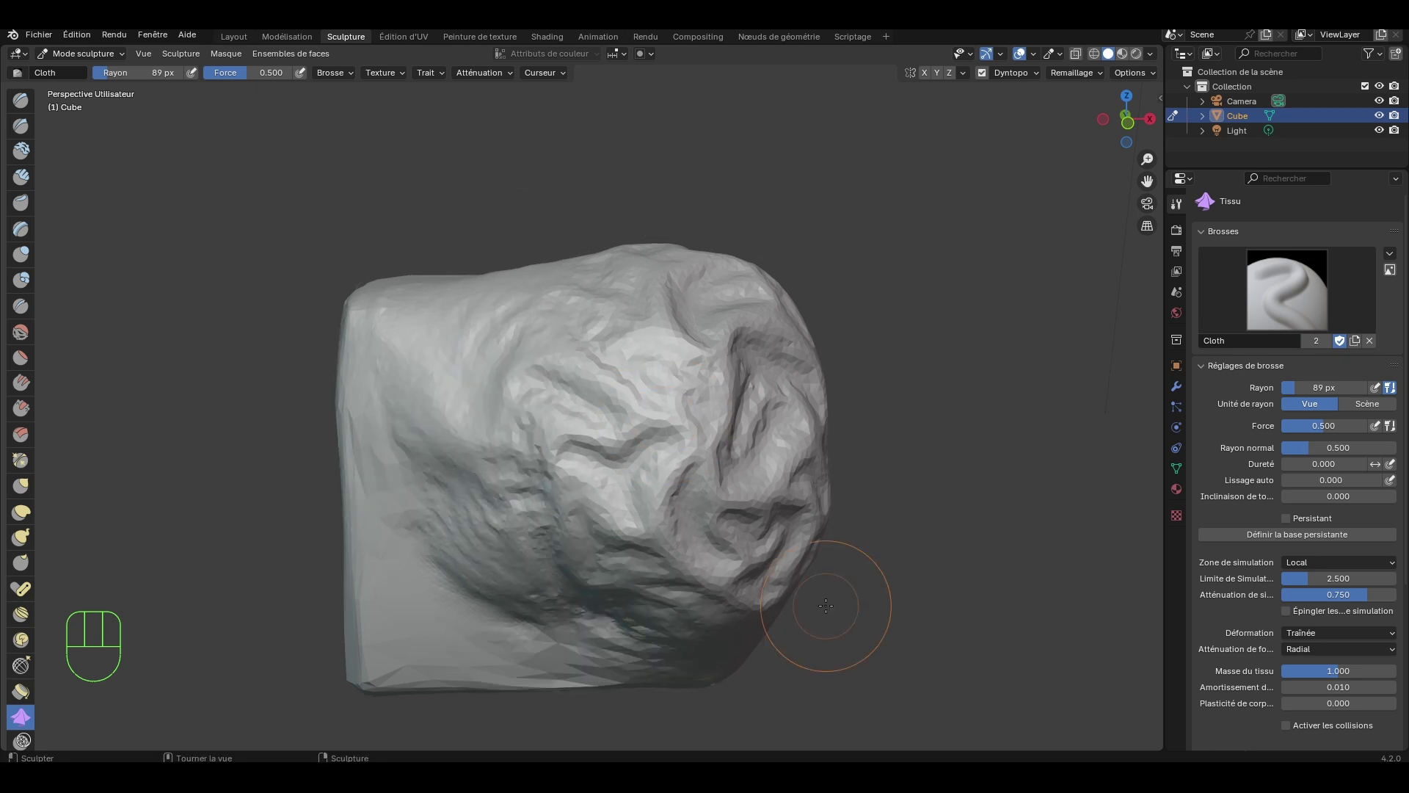
Step: Spread Cloth brush wrinkles from the bulge onto the adjoining side face and the cube's lower corner
middle_click_drag(830, 607, 425, 472)
mouse_move(506, 487)
left_mouse_down()
mouse_move(456, 597)
mouse_move(410, 624)
left_mouse_up()
left_click_drag(549, 360, 558, 396)
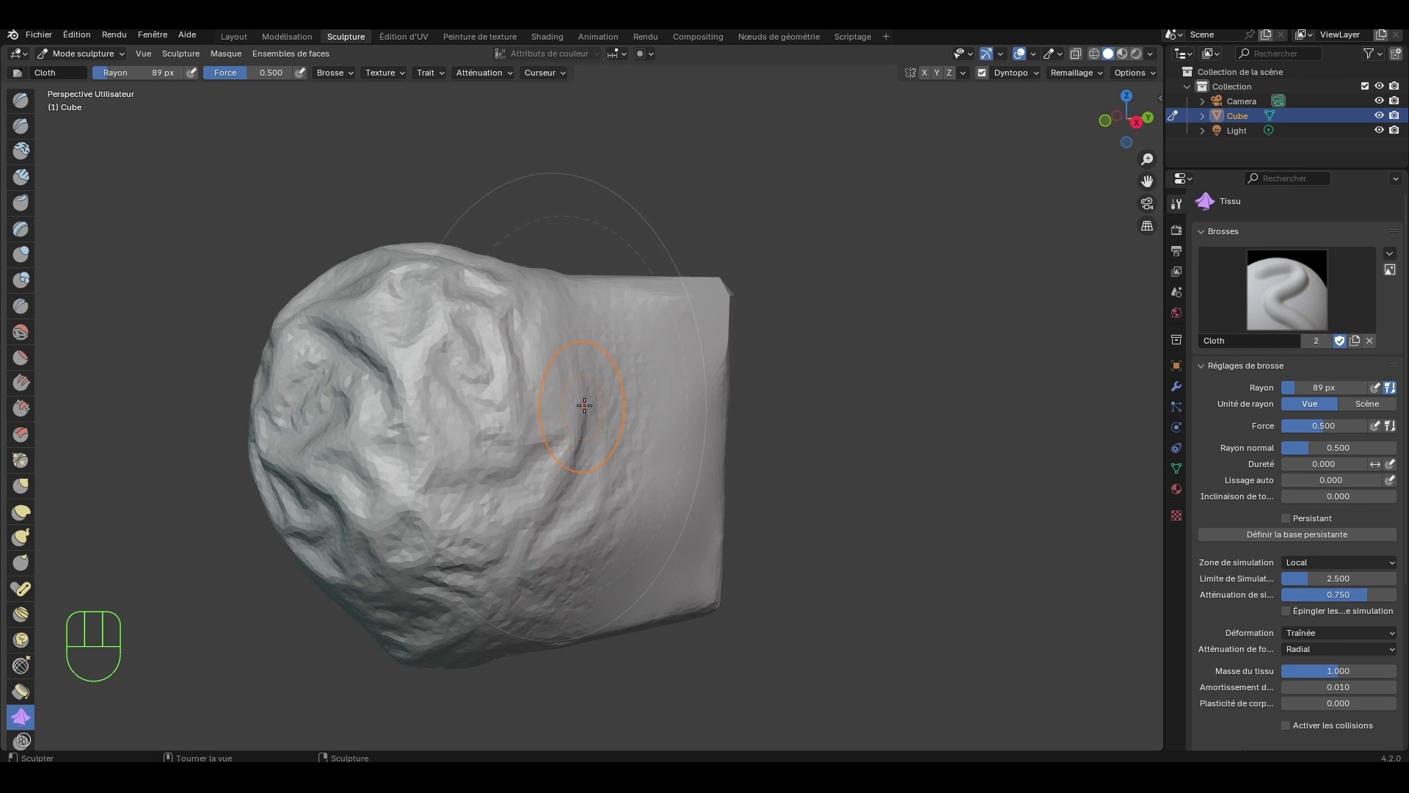
middle_click_drag(558, 396, 614, 411)
left_click_drag(558, 480, 566, 487)
middle_click_drag(566, 487, 528, 660)
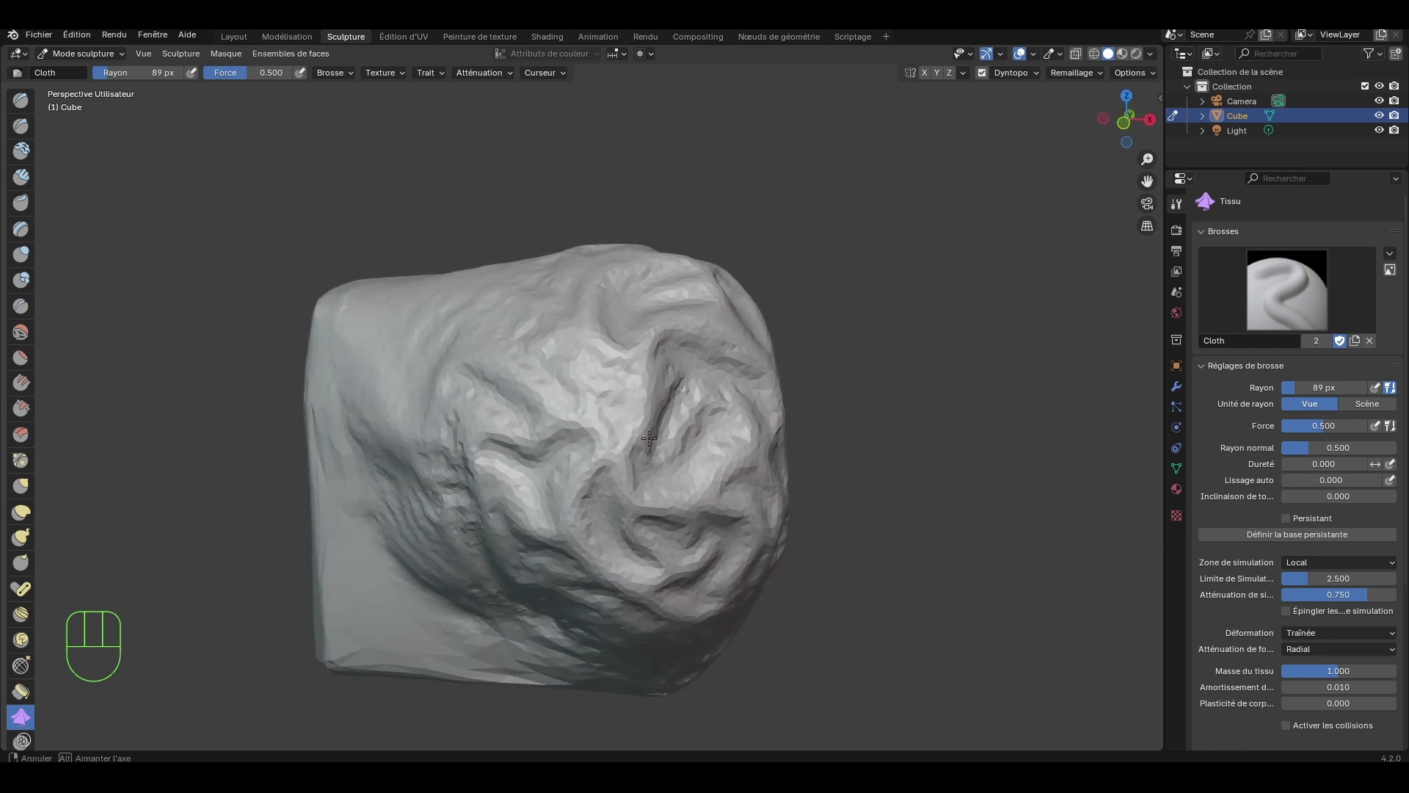
mouse_move(532, 704)
left_mouse_down()
mouse_move(535, 717)
mouse_move(490, 605)
mouse_move(528, 620)
left_mouse_up()
mouse_move(528, 621)
middle_mouse_down()
mouse_move(660, 560)
mouse_move(772, 560)
mouse_move(705, 558)
mouse_move(731, 521)
middle_mouse_up()
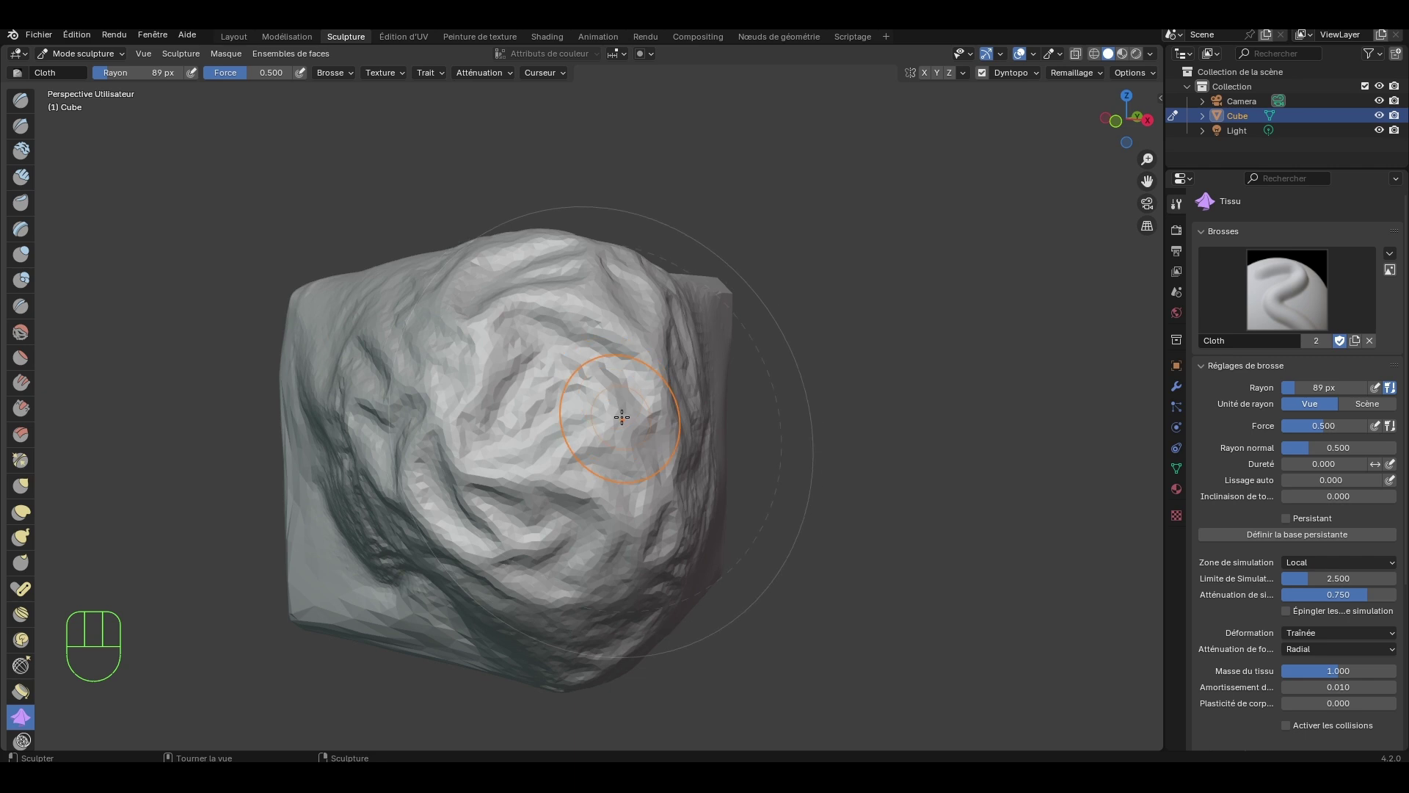
Step: Pull Cloth brush folds across the faces on both sides of the wrinkled bulge
mouse_move(400, 536)
left_mouse_down()
mouse_move(357, 549)
mouse_move(349, 440)
left_mouse_up()
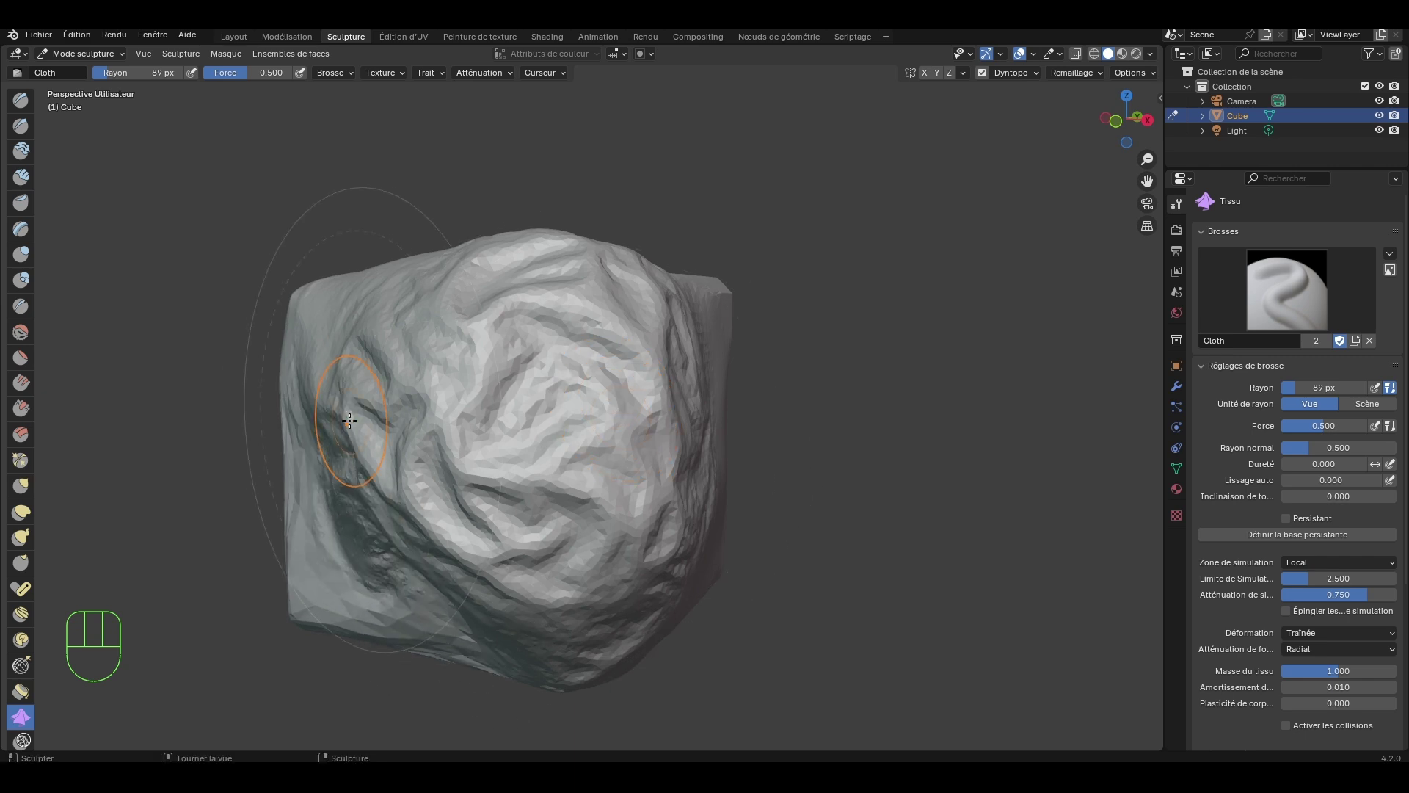
middle_click_drag(349, 441, 407, 381)
left_click_drag(411, 378, 441, 374)
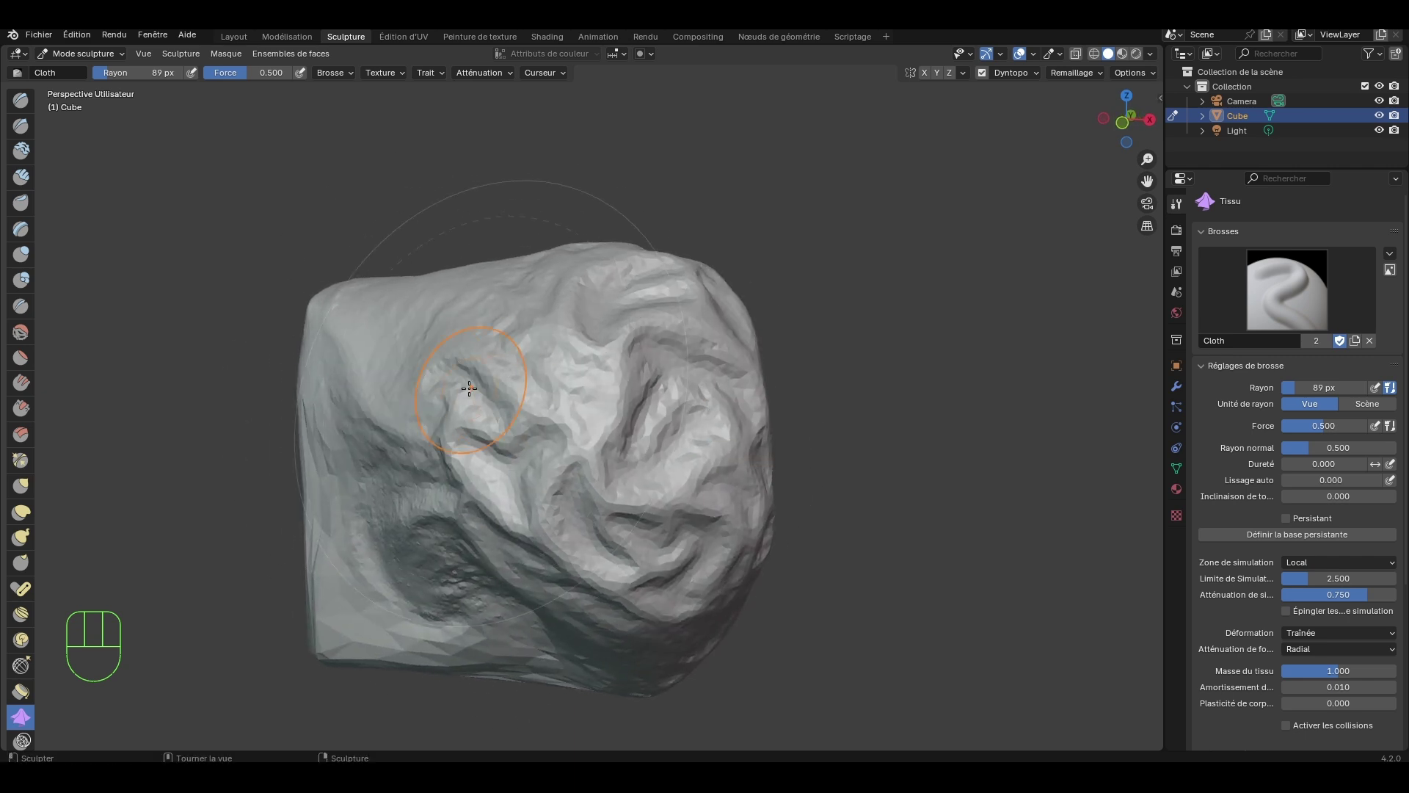
middle_click_drag(440, 375, 528, 330)
middle_click_drag(640, 417, 609, 411)
left_click_drag(547, 528, 531, 591)
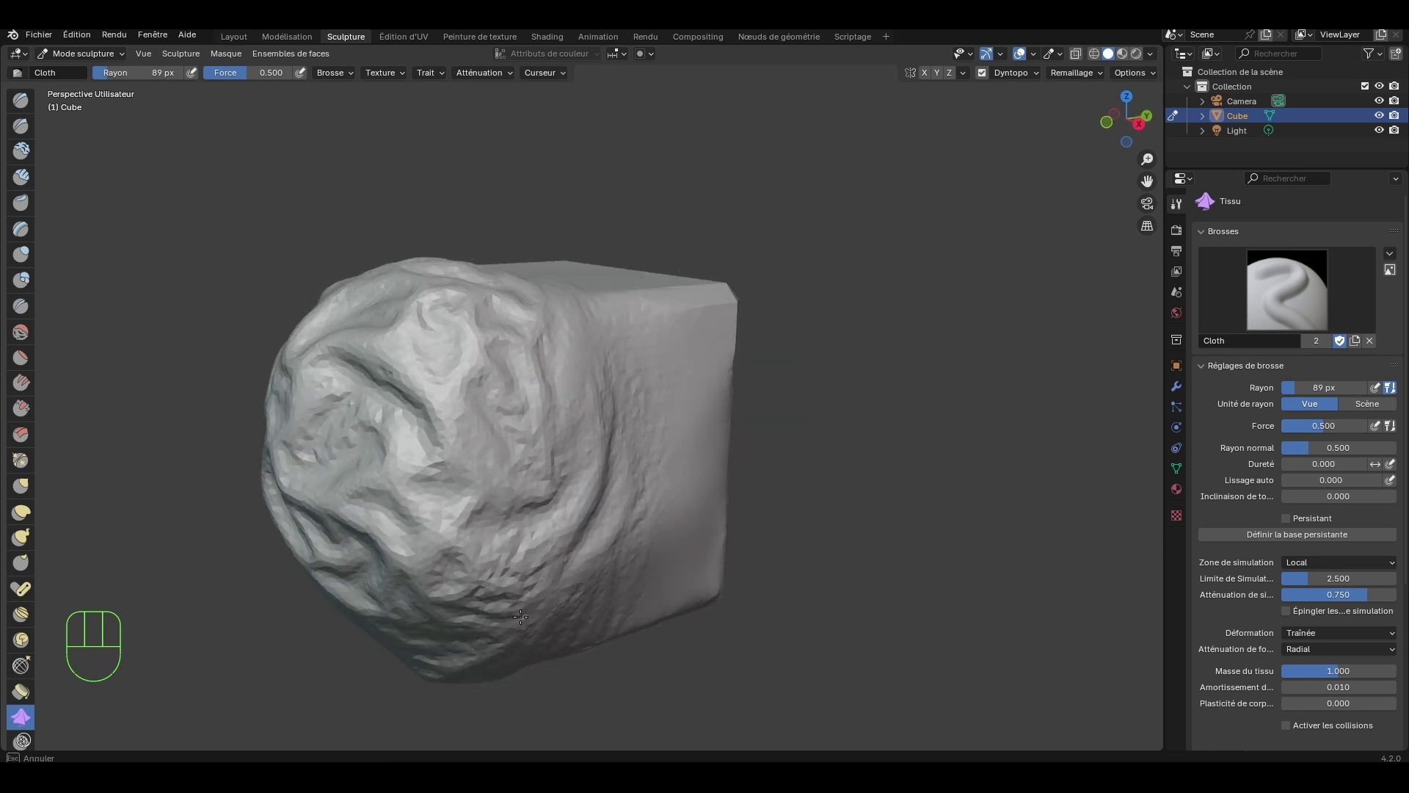
Step: Add Cloth brush strokes over the bulge's lower corner and front, and smooth the wrinkled surface
left_click_drag(448, 661, 467, 611)
left_click_drag(419, 400, 397, 432)
middle_click_drag(484, 440, 518, 435)
mouse_move(462, 412)
left_mouse_down()
mouse_move(438, 407)
mouse_move(472, 455)
mouse_move(471, 433)
mouse_move(588, 356)
mouse_move(634, 422)
left_mouse_up()
mouse_move(656, 539)
left_mouse_down("shift")
mouse_move(546, 569)
mouse_move(488, 668)
mouse_move(305, 418)
mouse_move(351, 328)
mouse_move(487, 315)
mouse_move(553, 541)
mouse_move(404, 548)
mouse_move(393, 529)
left_mouse_up("shift")
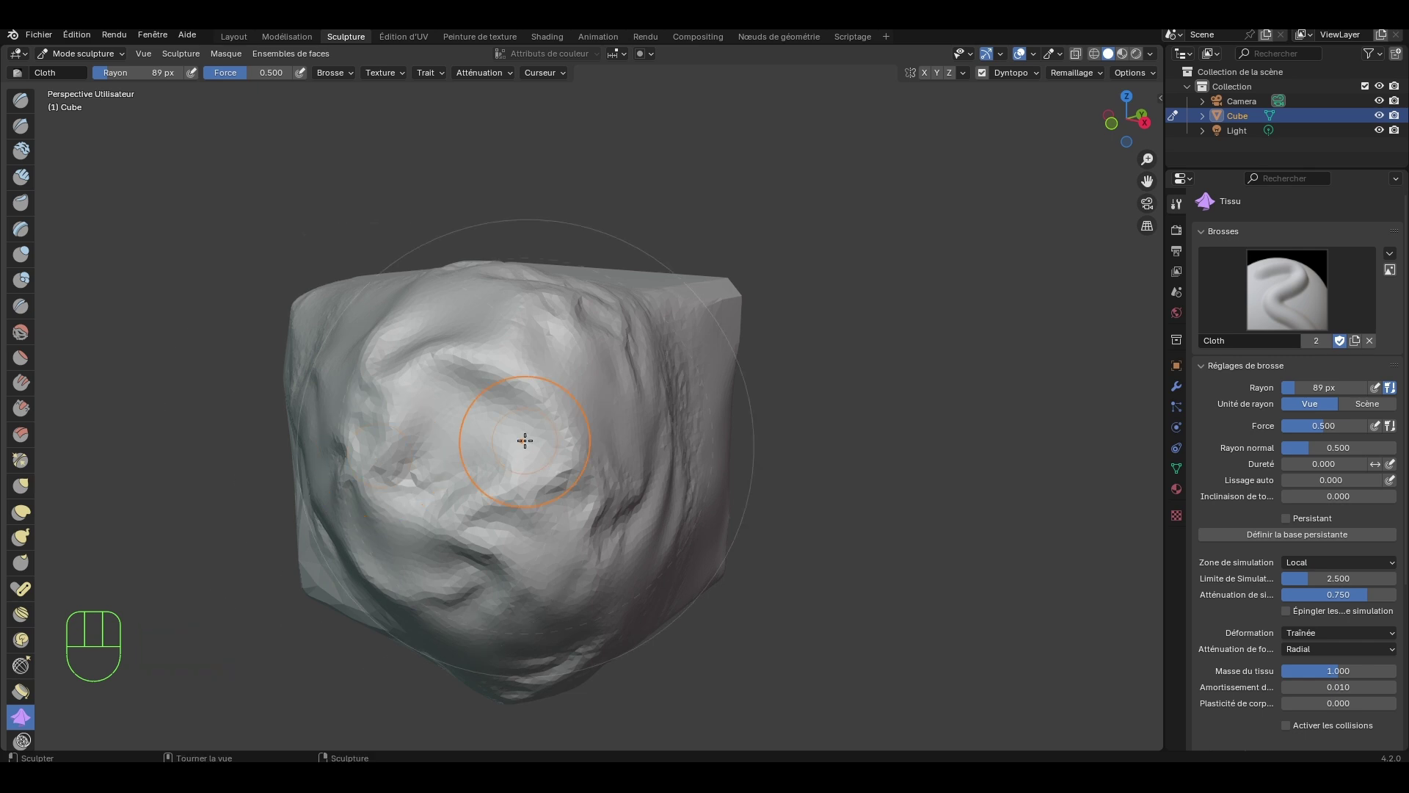
mouse_move(528, 441)
middle_mouse_down()
mouse_move(601, 428)
mouse_move(582, 431)
middle_mouse_up()
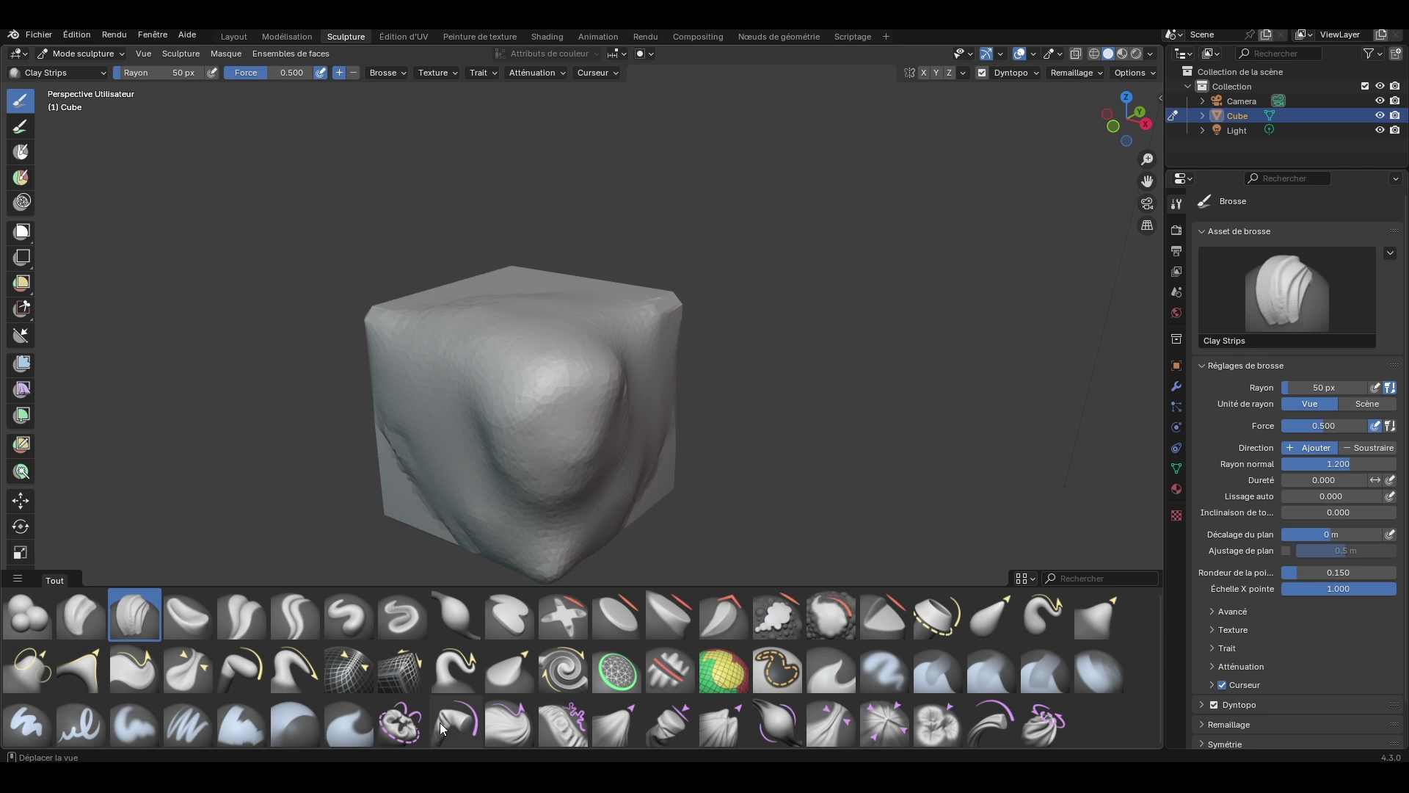
Step: In Blender 4.3, choose the Bend/Twist Cloth brush and pull and twist the upper part of the bulge
mouse_move(624, 407)
middle_mouse_down()
mouse_move(660, 389)
mouse_move(764, 406)
mouse_move(764, 346)
mouse_move(765, 358)
middle_mouse_up()
scroll(689, 378, "up", 2)
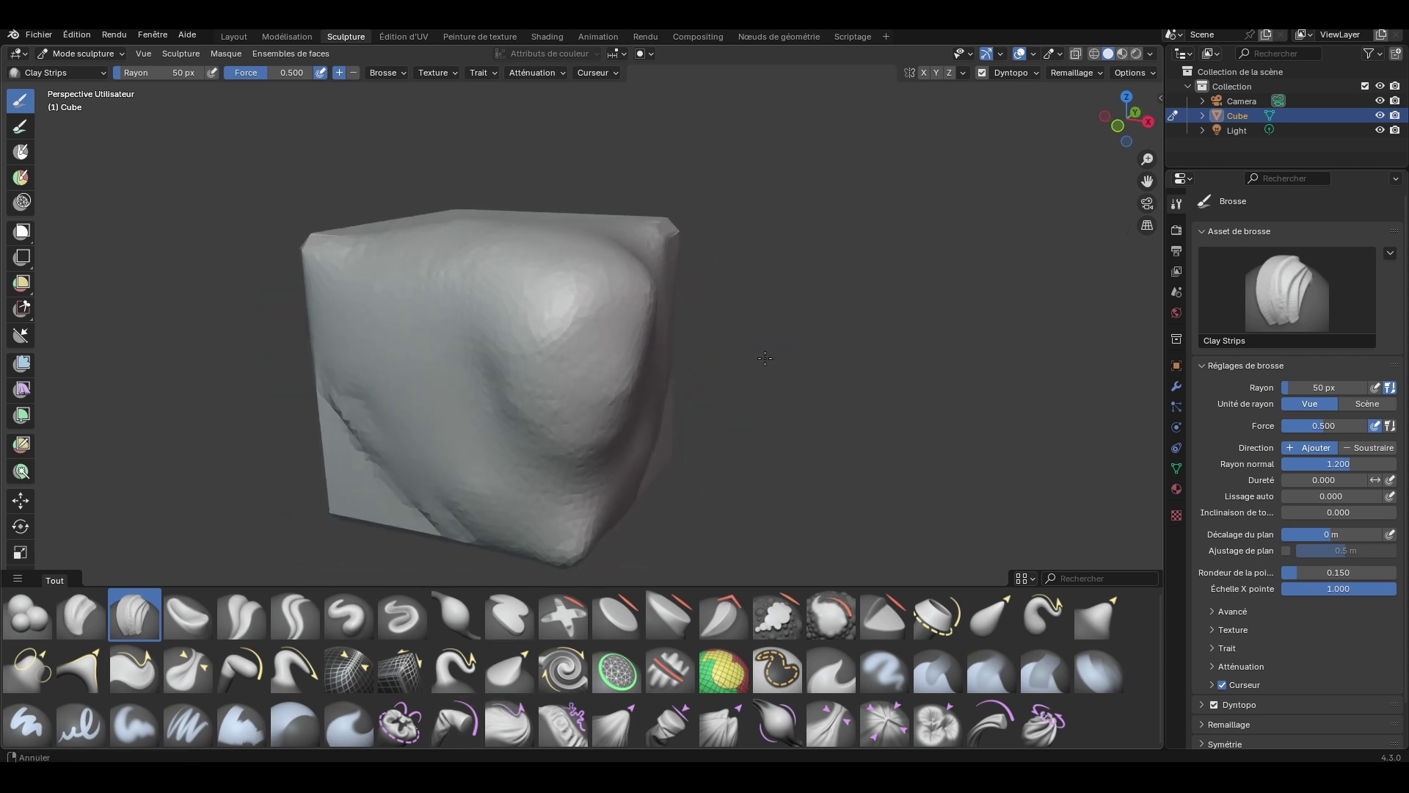
left_click(443, 728)
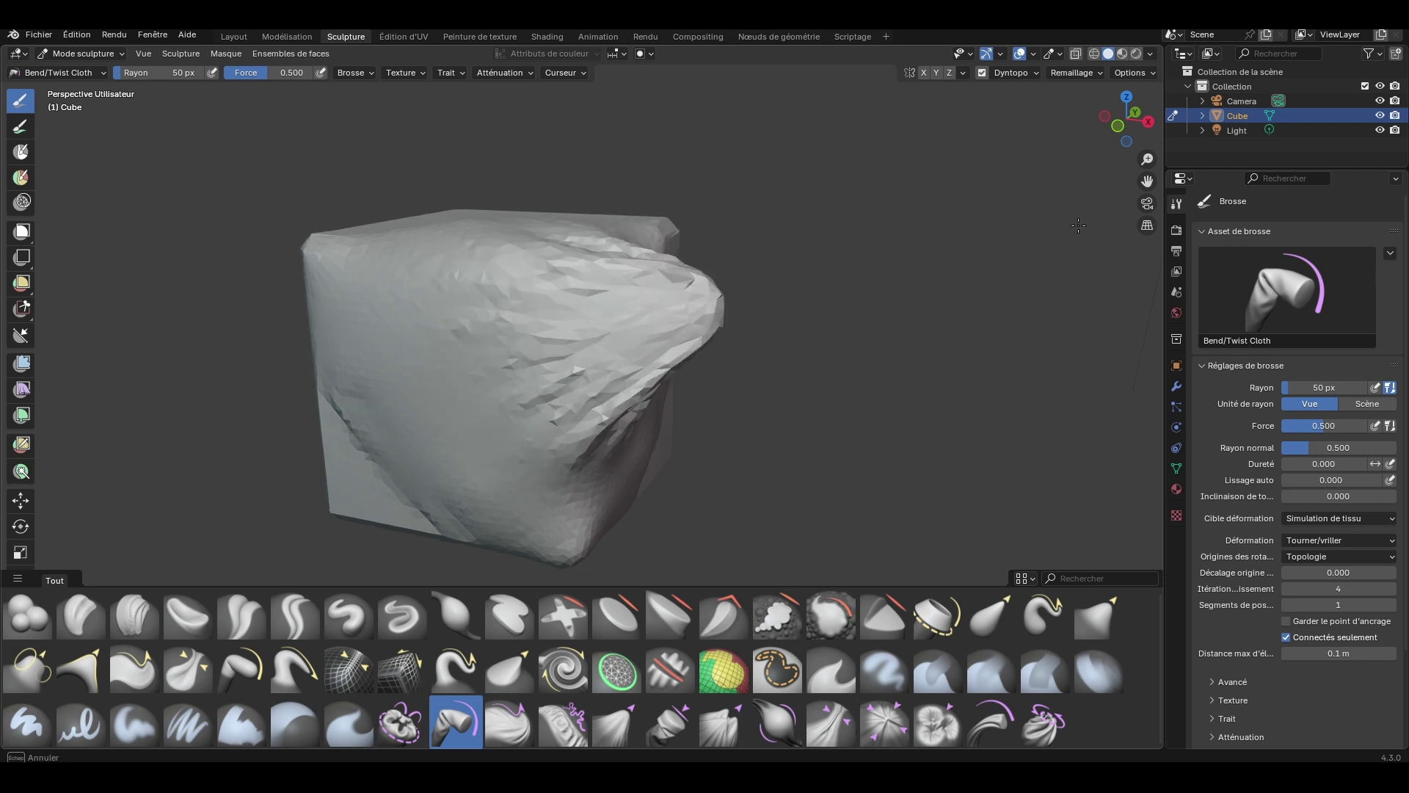
left_click_drag(1078, 226, 861, 295)
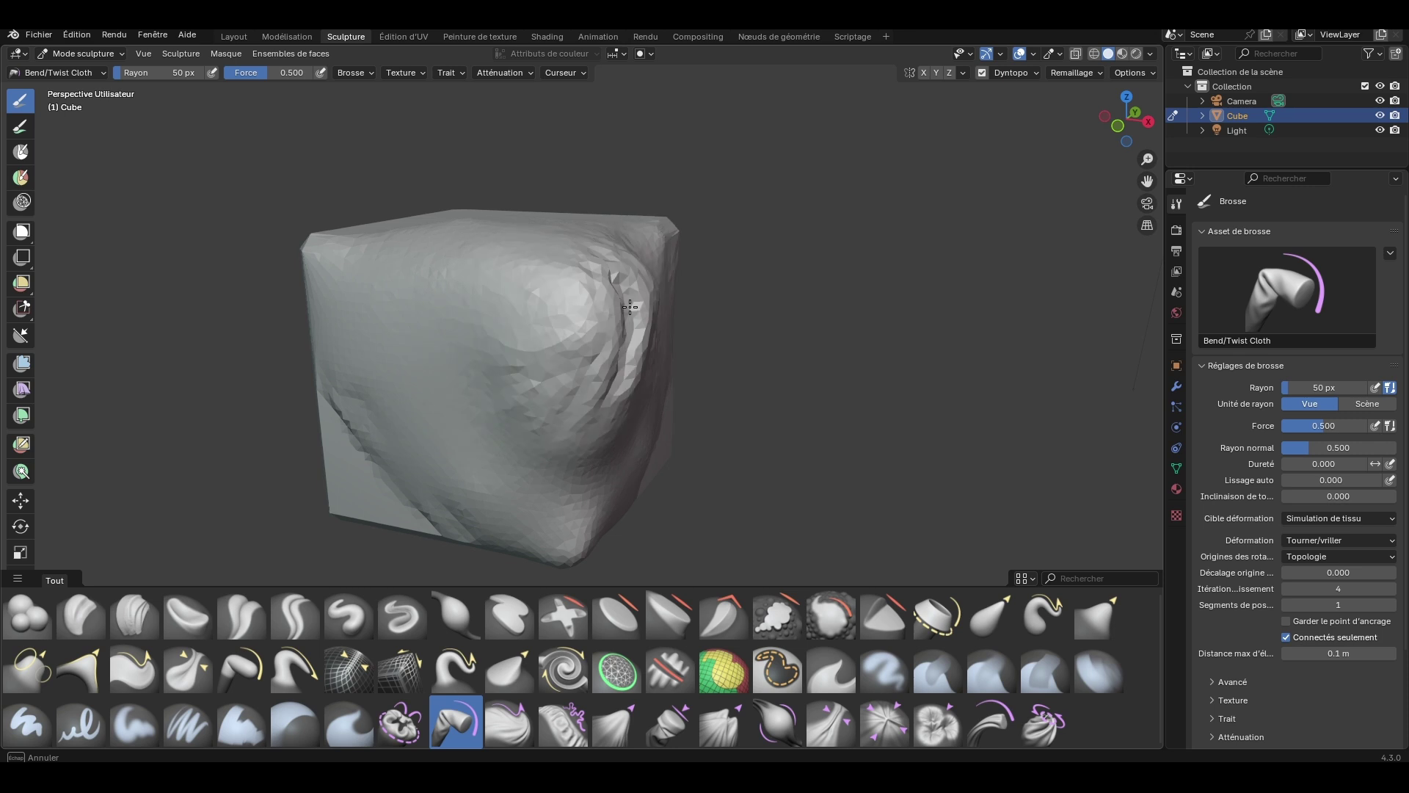
left_click_drag(637, 312, 745, 306)
middle_click_drag(745, 306, 698, 303)
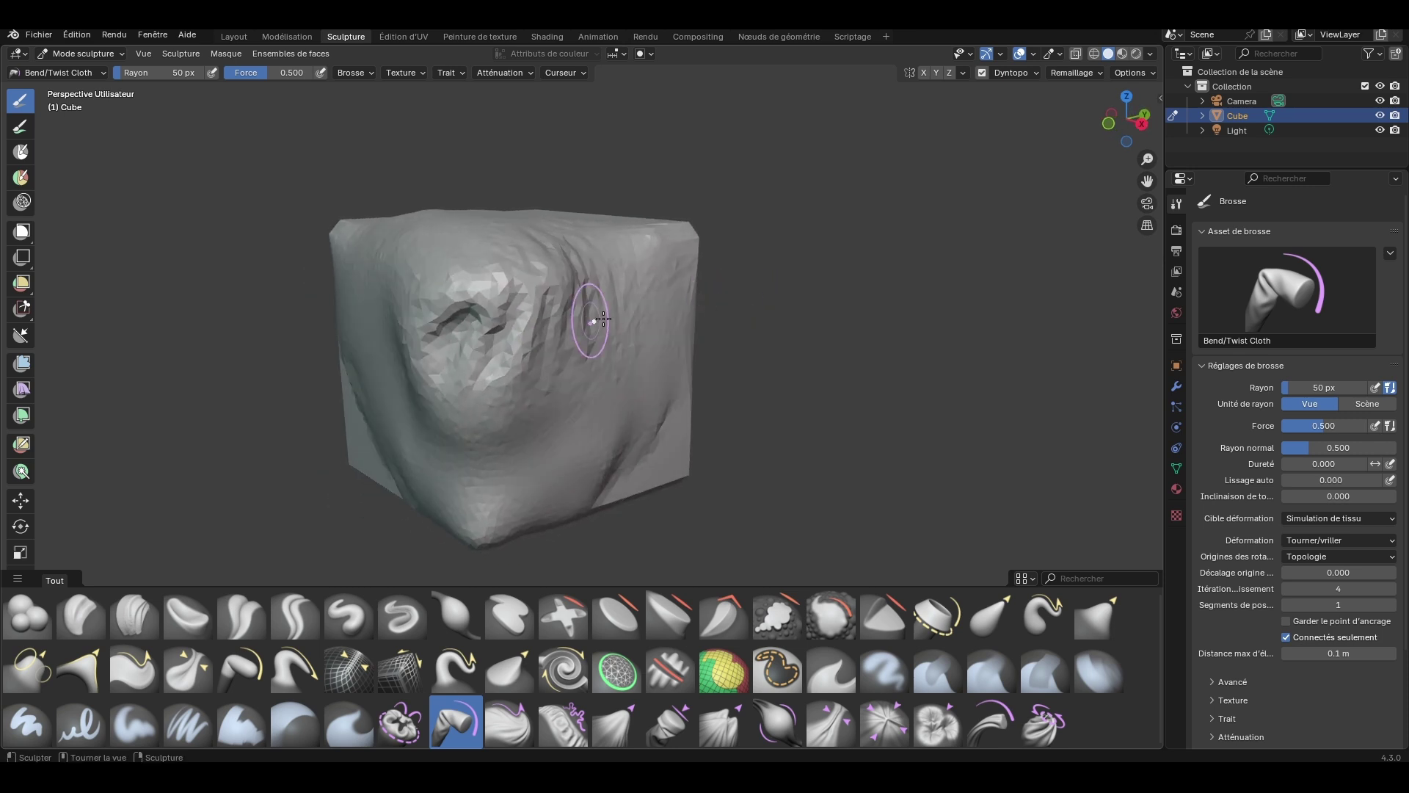
Step: Twist cloth folds into the side face next to the bulge and across the bulge's top with Bend/Twist Cloth
middle_click_drag(606, 333, 440, 323)
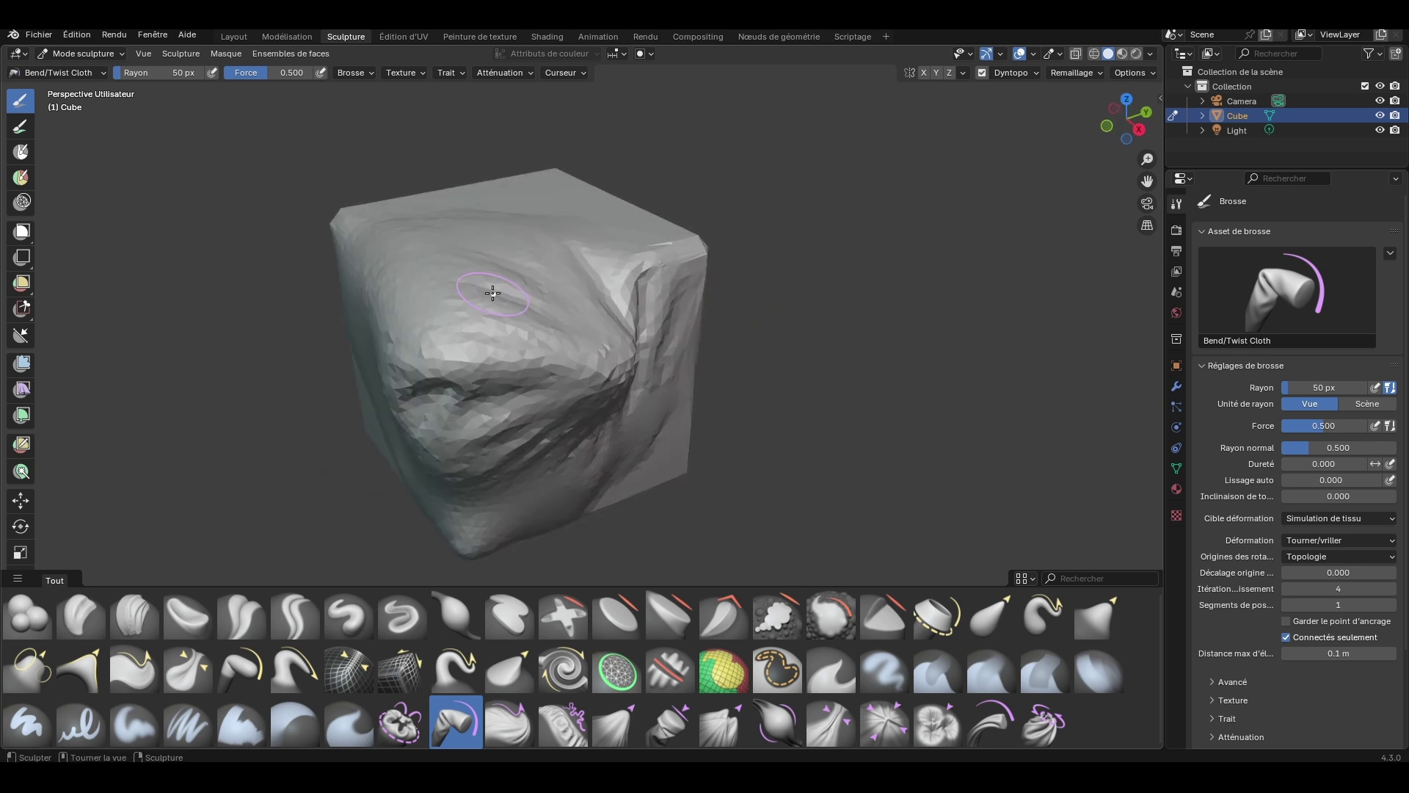
left_click_drag(411, 316, 431, 329)
middle_click_drag(431, 328, 488, 330)
left_click_drag(487, 330, 597, 402)
middle_click_drag(597, 402, 612, 358)
left_click_drag(612, 358, 739, 372)
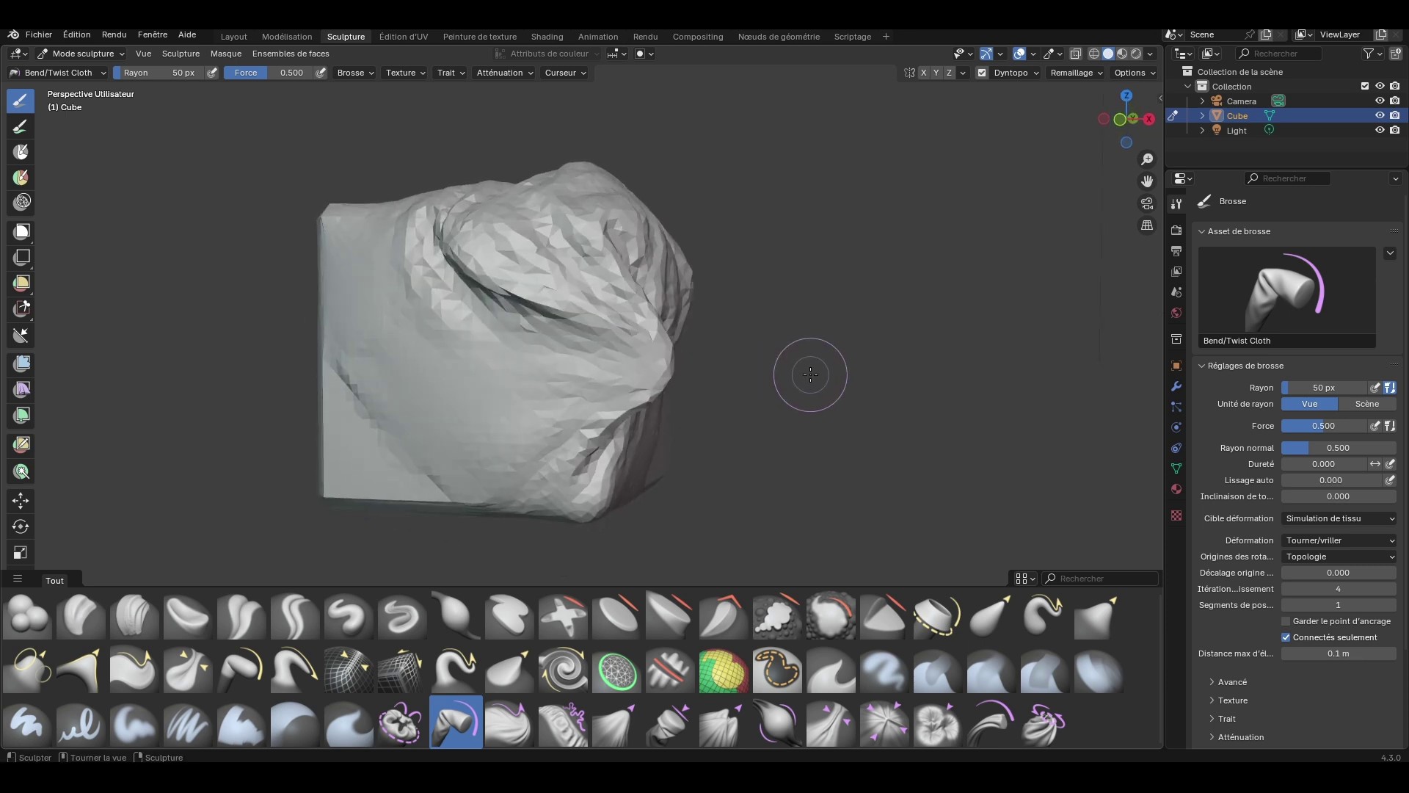
Step: Rework the front of the twisted bulge with further Bend/Twist Cloth strokes
middle_click_drag(811, 374, 633, 376)
left_click_drag(512, 379, 474, 383)
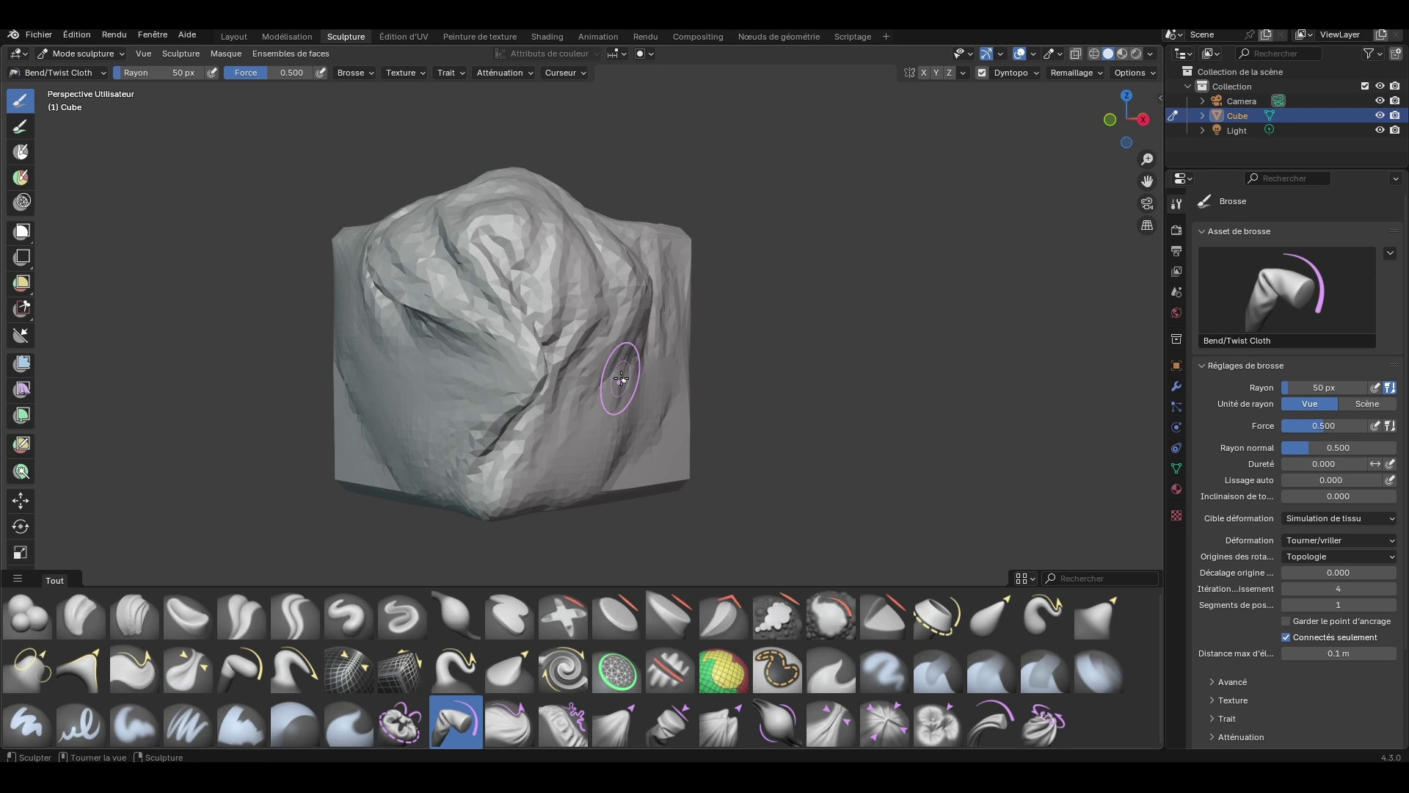
left_click_drag(598, 409, 598, 408)
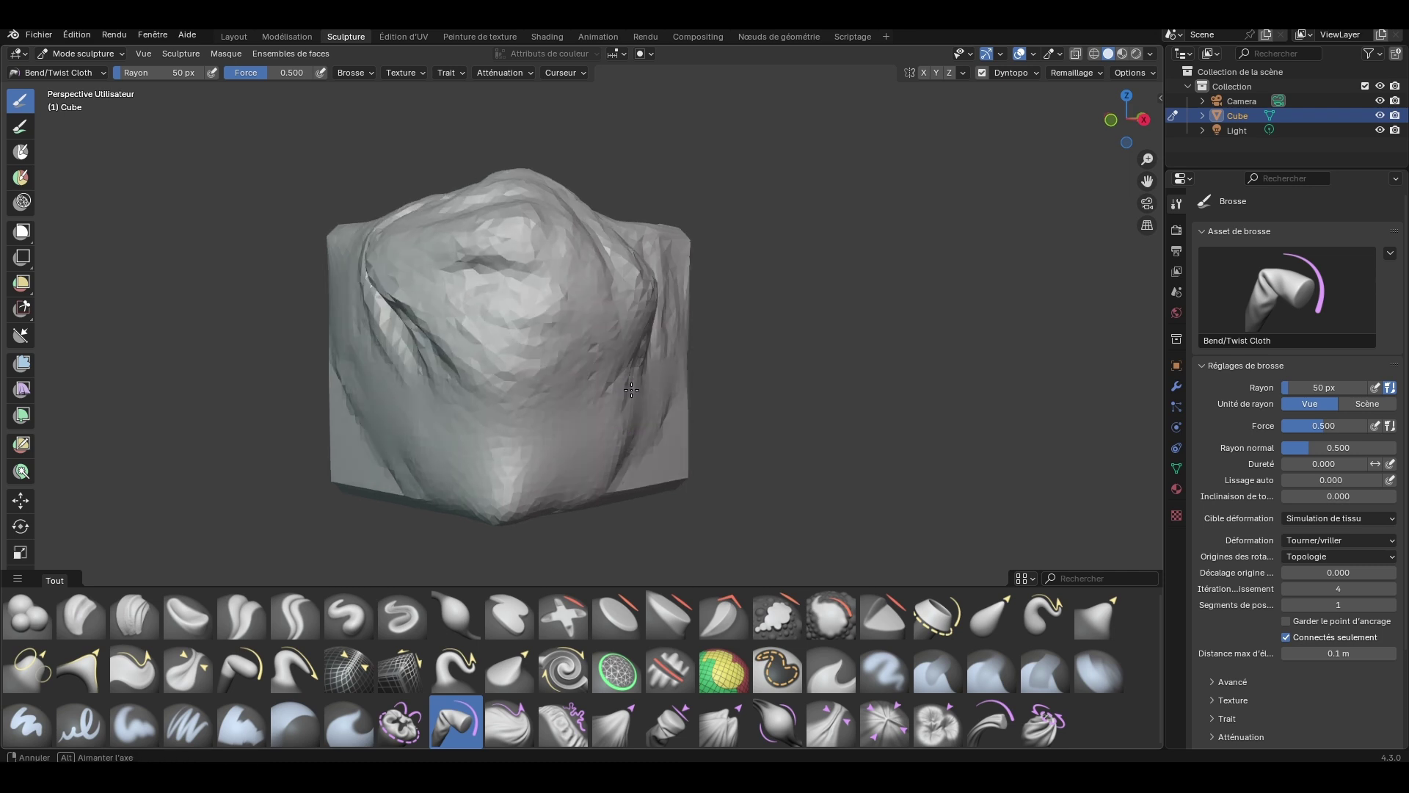
middle_click_drag(598, 409, 661, 438)
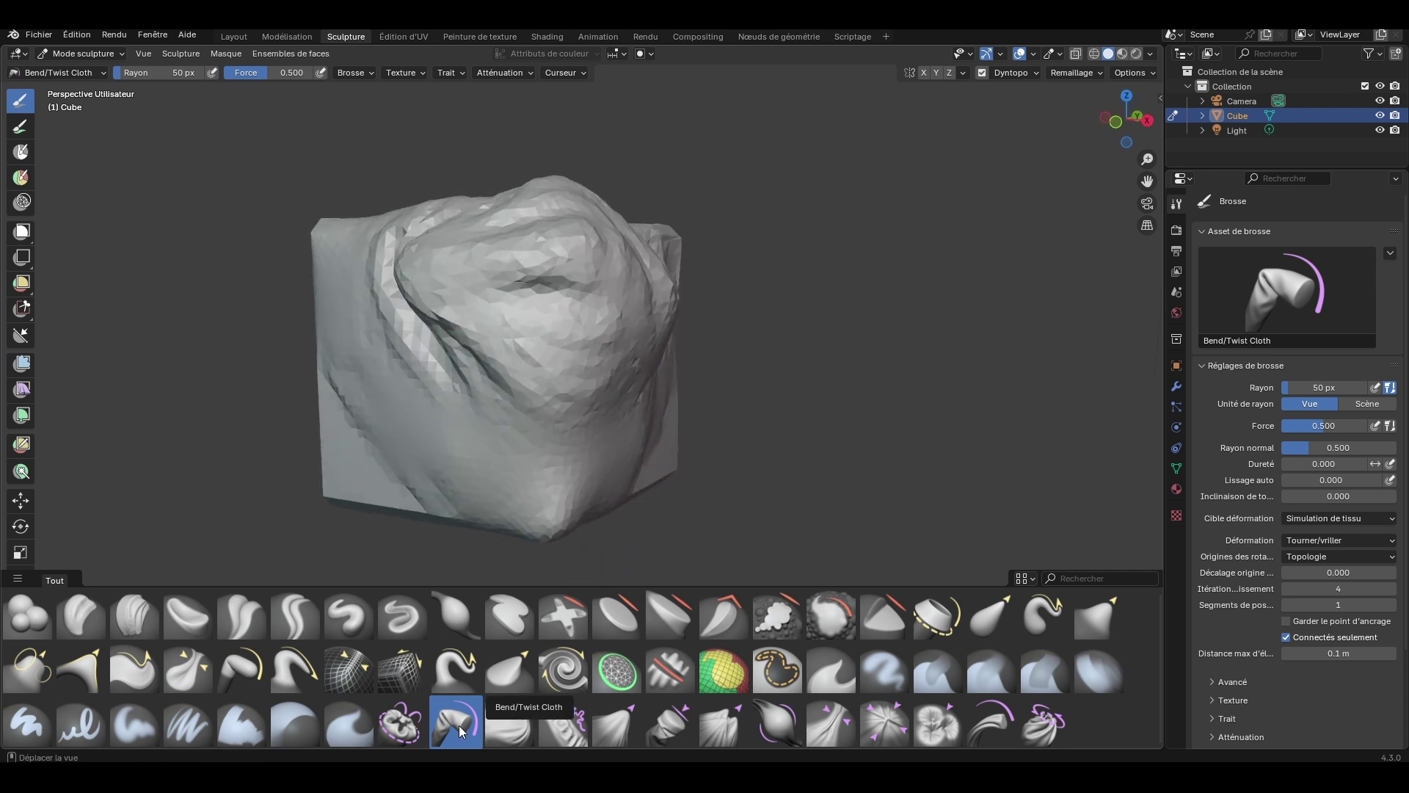
Step: Choose the Drag Cloth brush and drag folds across the bulge and both of its adjoining faces
left_click(507, 723)
scroll(660, 385, "down", 2)
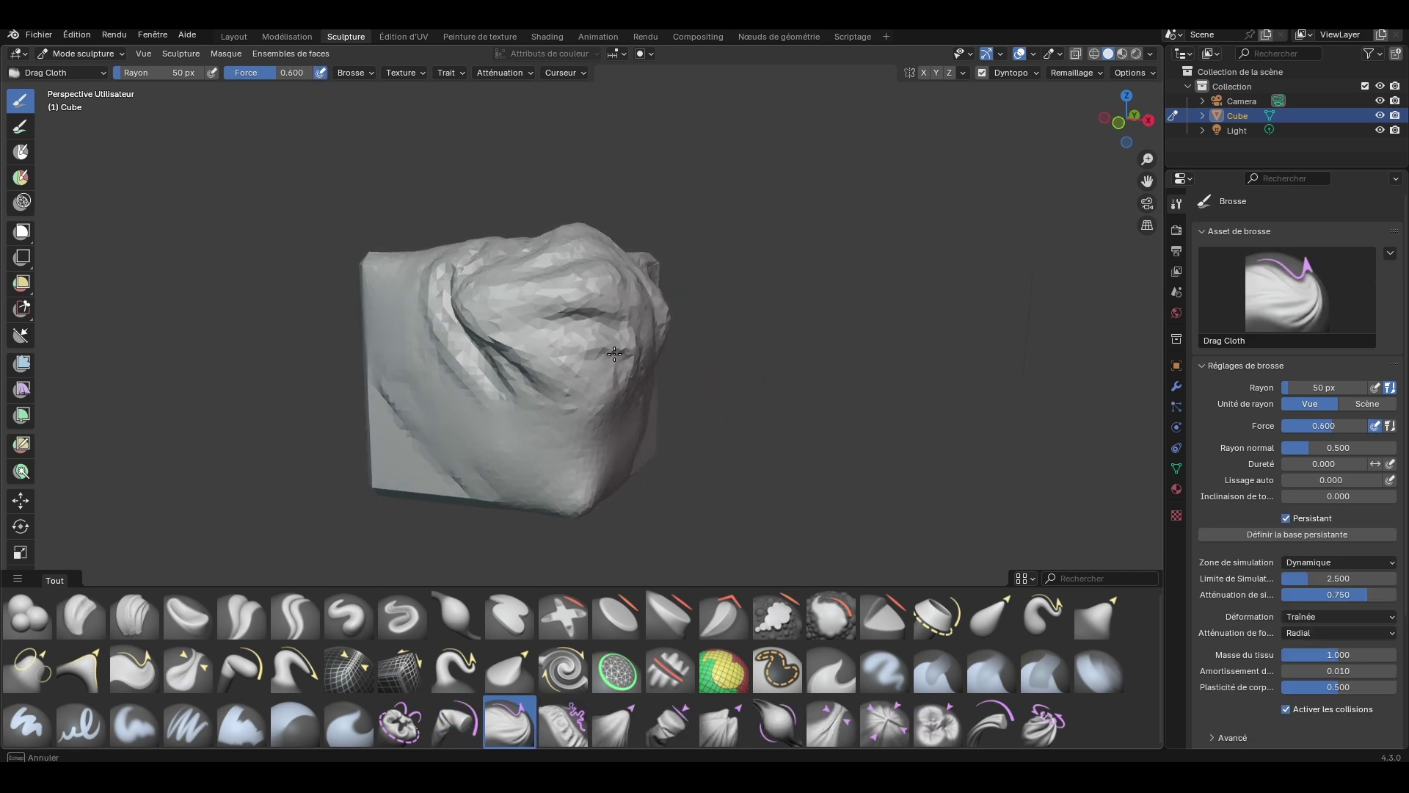
mouse_move(586, 473)
left_mouse_down()
mouse_move(506, 481)
mouse_move(449, 400)
mouse_move(442, 331)
mouse_move(420, 291)
mouse_move(452, 319)
left_mouse_up()
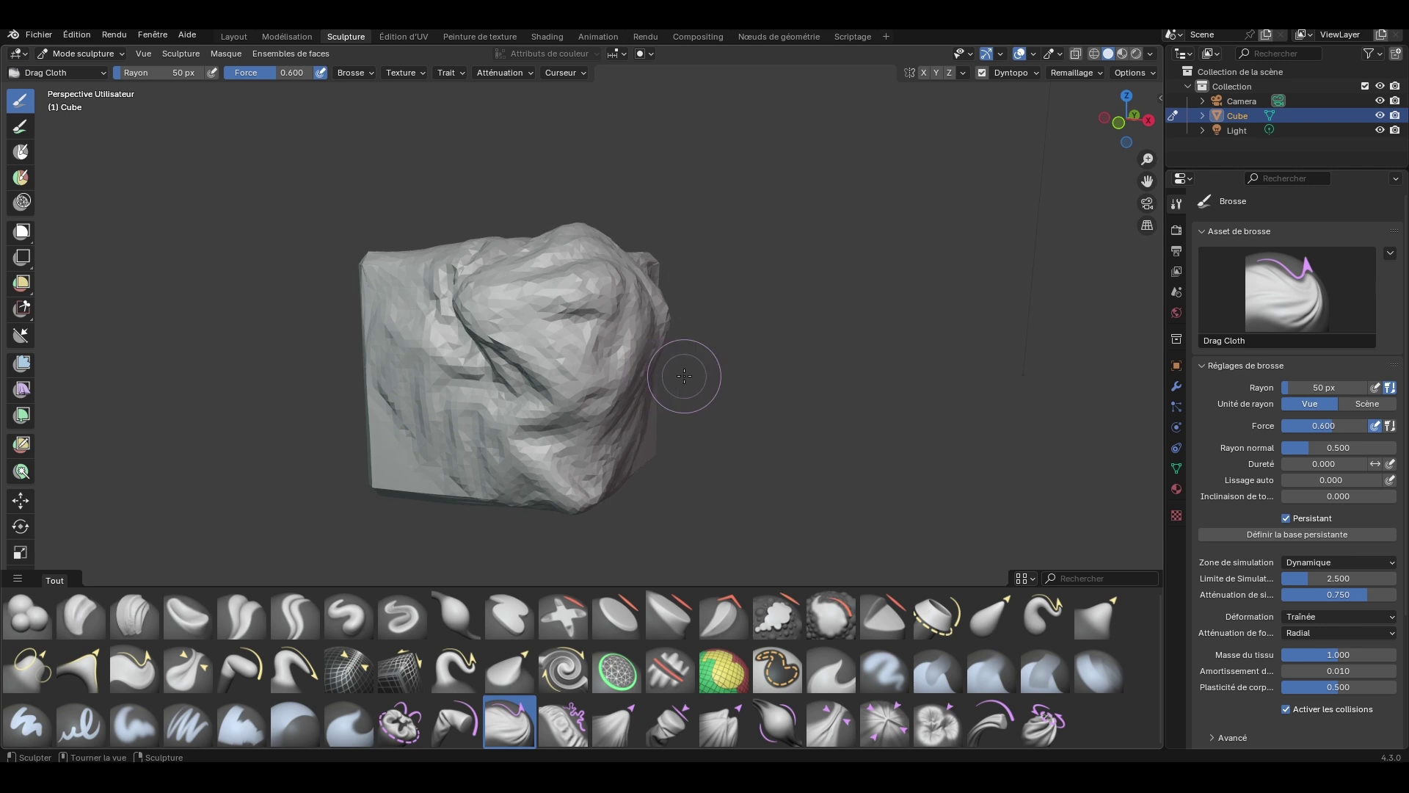
middle_click_drag(682, 372, 568, 415)
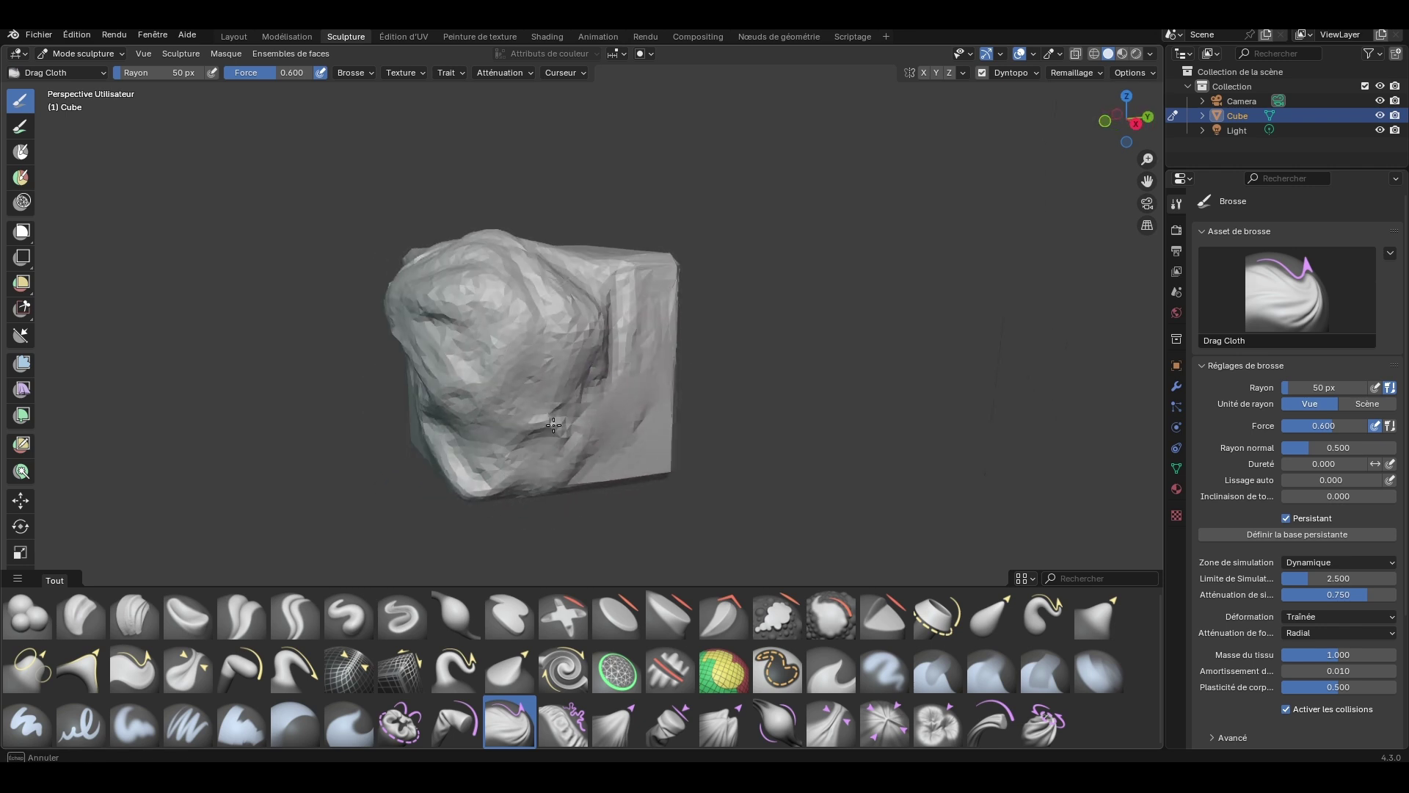
mouse_move(608, 294)
left_mouse_down()
mouse_move(621, 395)
mouse_move(632, 299)
left_mouse_up()
middle_click_drag(632, 299, 602, 345)
mouse_move(602, 345)
left_mouse_down()
mouse_move(444, 372)
mouse_move(645, 301)
mouse_move(462, 305)
mouse_move(614, 307)
mouse_move(496, 249)
mouse_move(448, 345)
mouse_move(470, 316)
left_mouse_up()
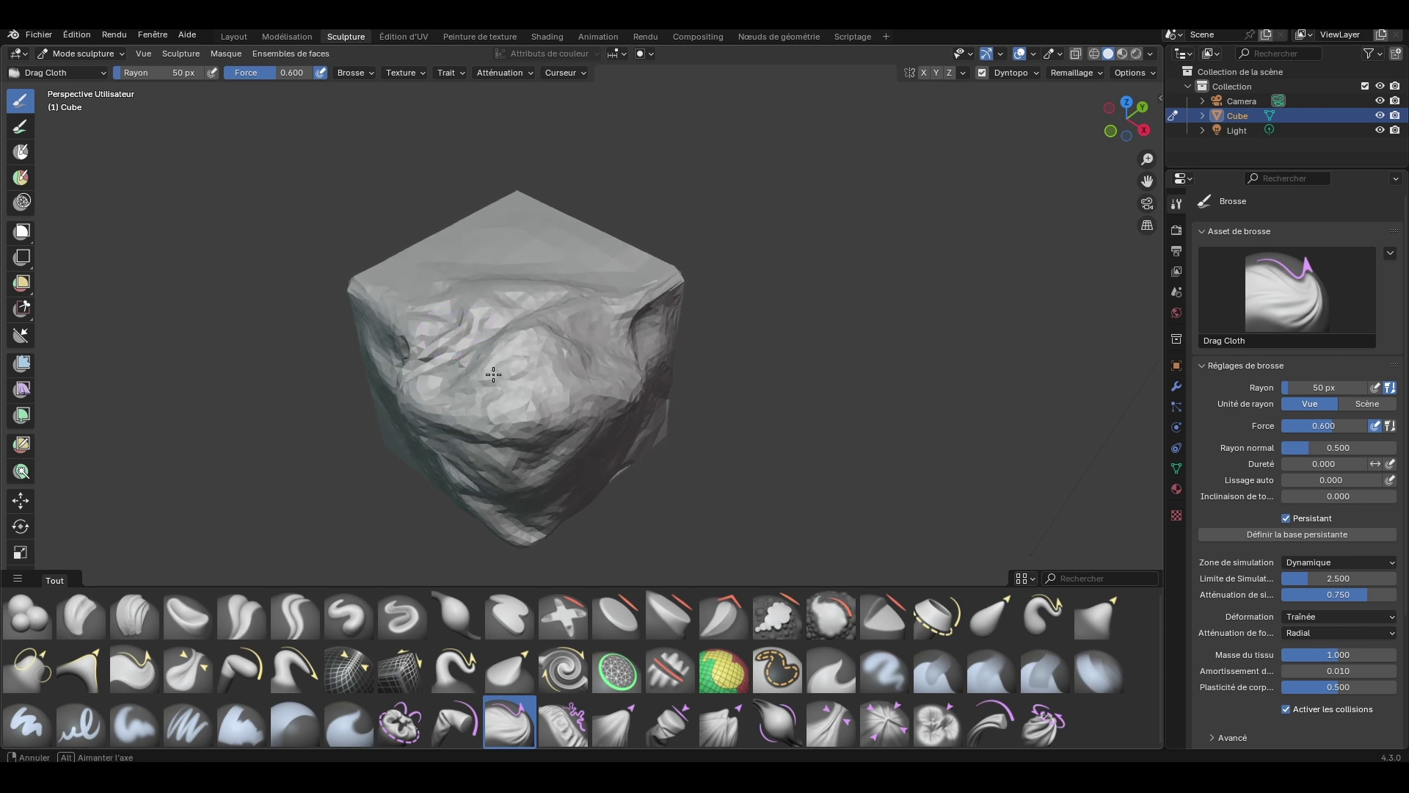
Step: Drag further cloth folds over the side face beside the bulge, from its upper edge down to its base
middle_click_drag(470, 315, 636, 343)
mouse_move(636, 344)
left_mouse_down()
mouse_move(598, 411)
mouse_move(543, 463)
mouse_move(507, 441)
mouse_move(597, 471)
left_mouse_up()
middle_click_drag(598, 472, 542, 439)
left_click_drag(593, 309, 623, 369)
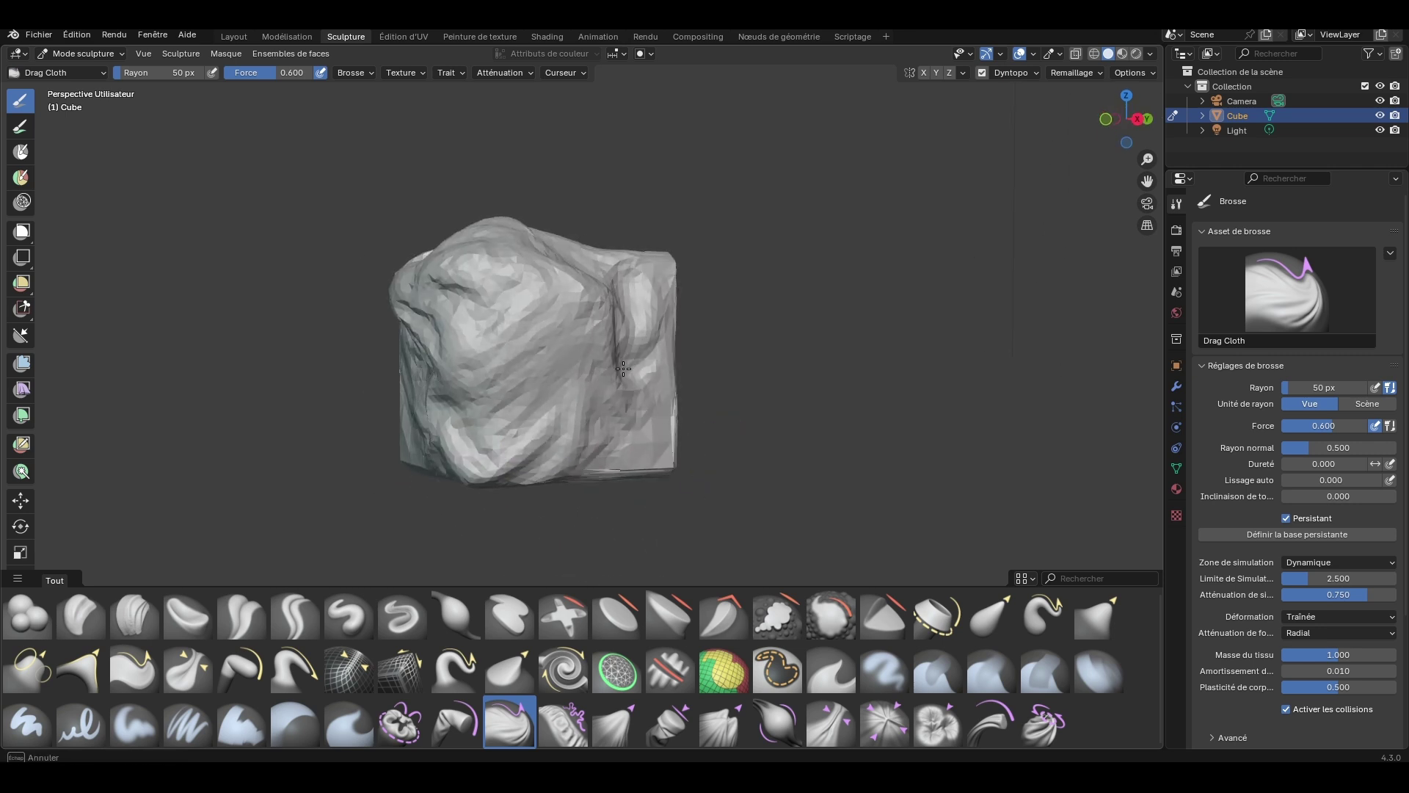
left_click_drag(582, 447, 553, 352)
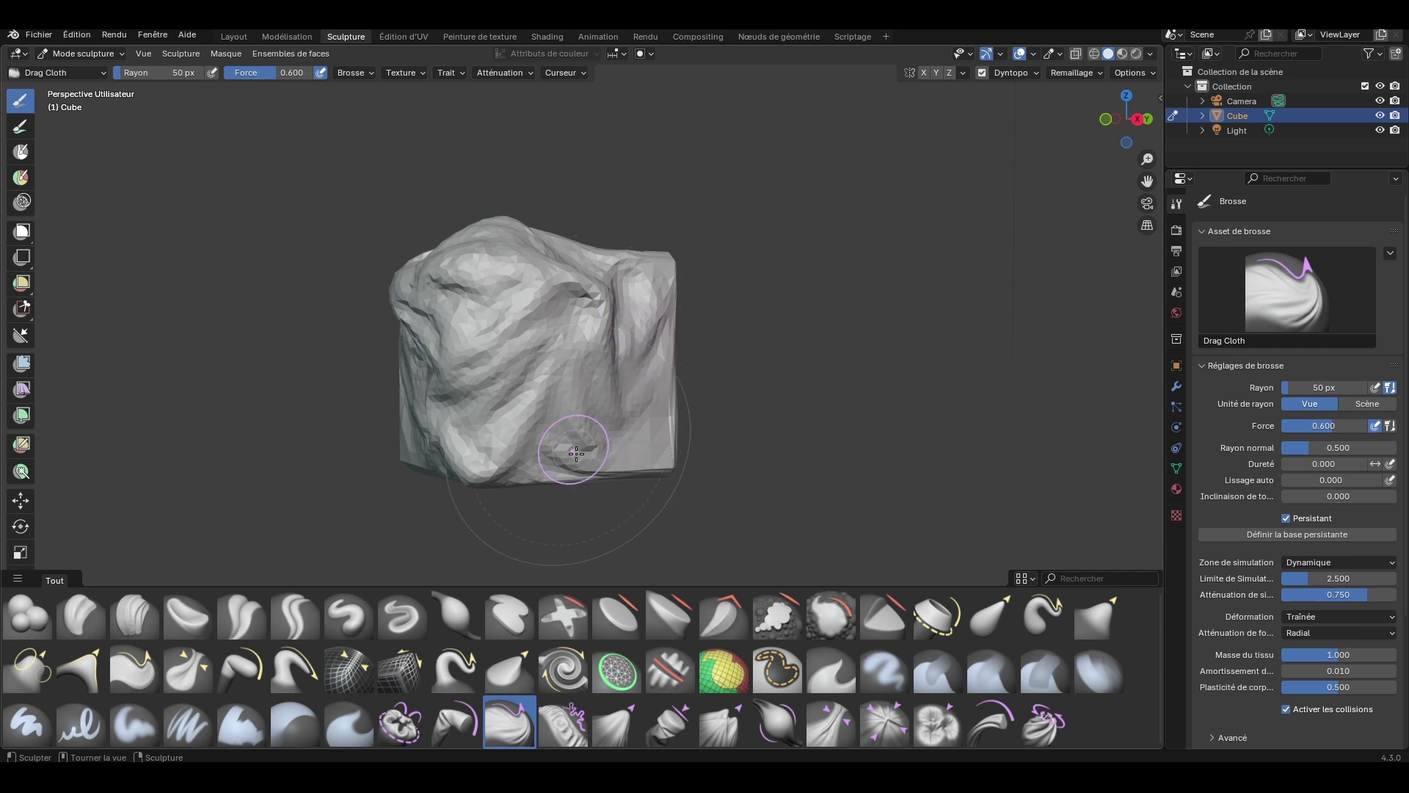
mouse_move(588, 388)
left_mouse_down()
mouse_move(611, 379)
mouse_move(553, 456)
mouse_move(580, 345)
mouse_move(506, 396)
mouse_move(536, 356)
mouse_move(628, 314)
mouse_move(478, 355)
mouse_move(573, 337)
mouse_move(528, 367)
mouse_move(585, 306)
mouse_move(601, 345)
mouse_move(550, 375)
mouse_move(455, 345)
mouse_move(514, 316)
mouse_move(567, 351)
left_mouse_up()
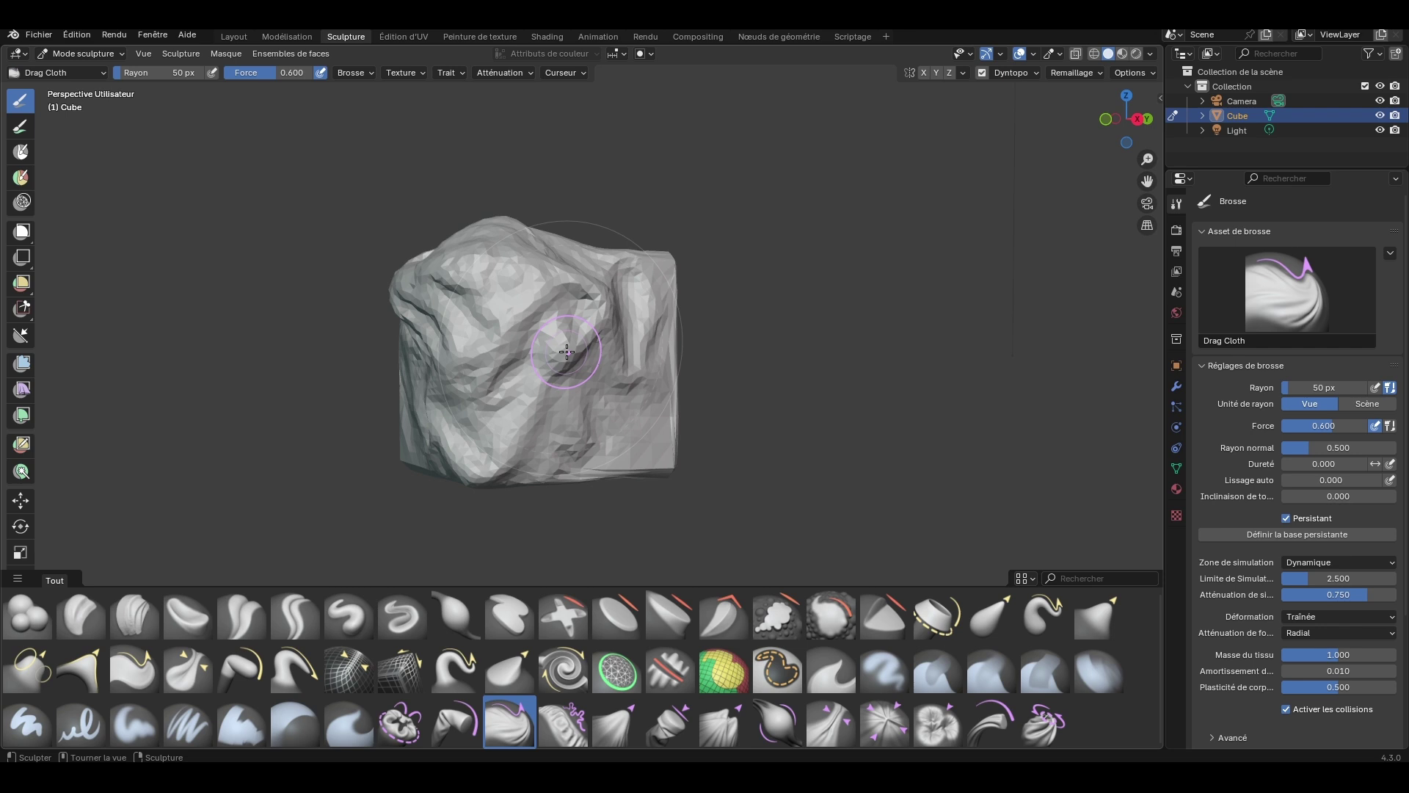
Step: Extend the Drag Cloth folds over the bulge toward the cube's opposite face
middle_click_drag(563, 353, 484, 345)
mouse_move(484, 345)
left_mouse_down()
mouse_move(471, 346)
mouse_move(465, 425)
mouse_move(429, 447)
mouse_move(387, 352)
mouse_move(397, 292)
left_mouse_up()
middle_click_drag(685, 436, 679, 396)
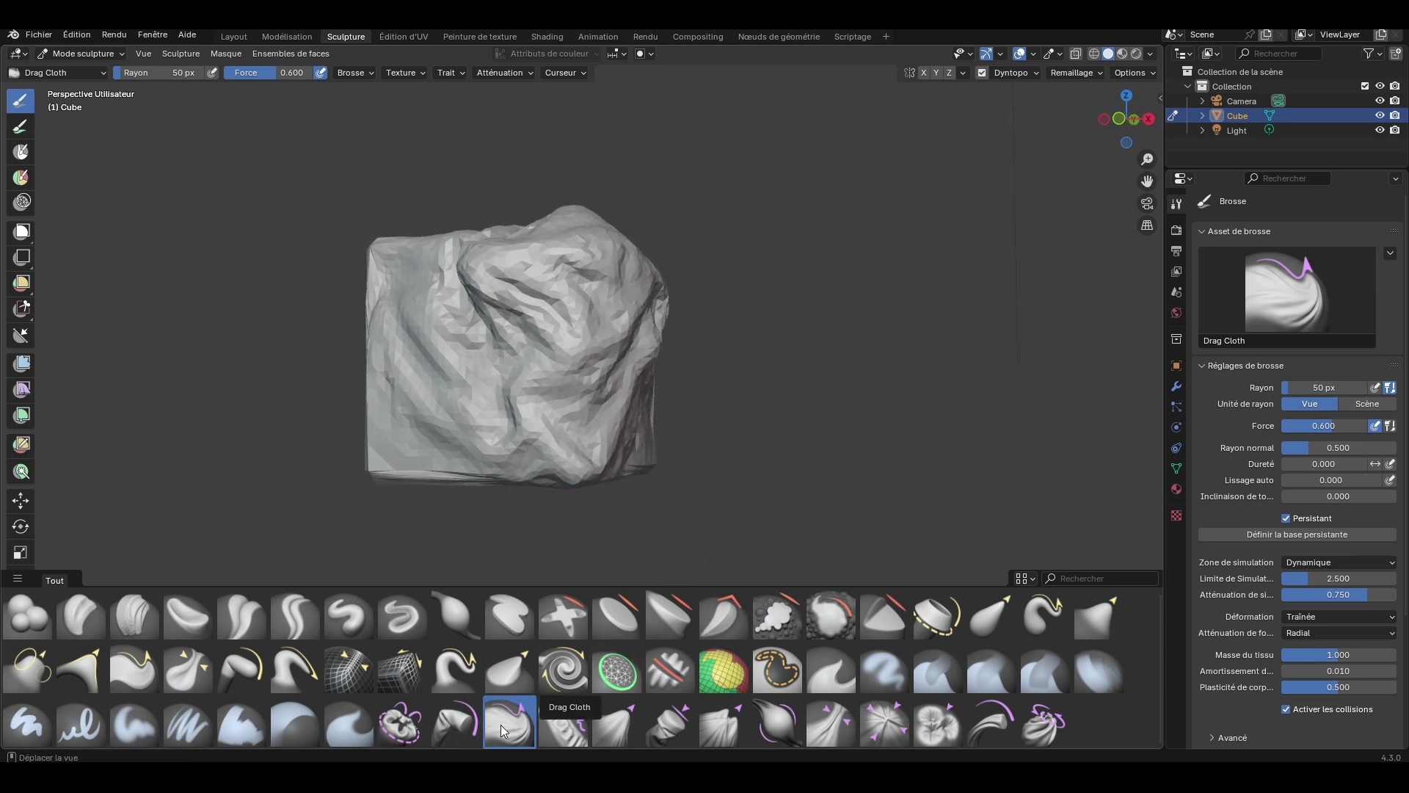
Step: Choose the Expand/Contract Cloth brush and test it on the folded face, raising its strength to 0.779
left_click(552, 724)
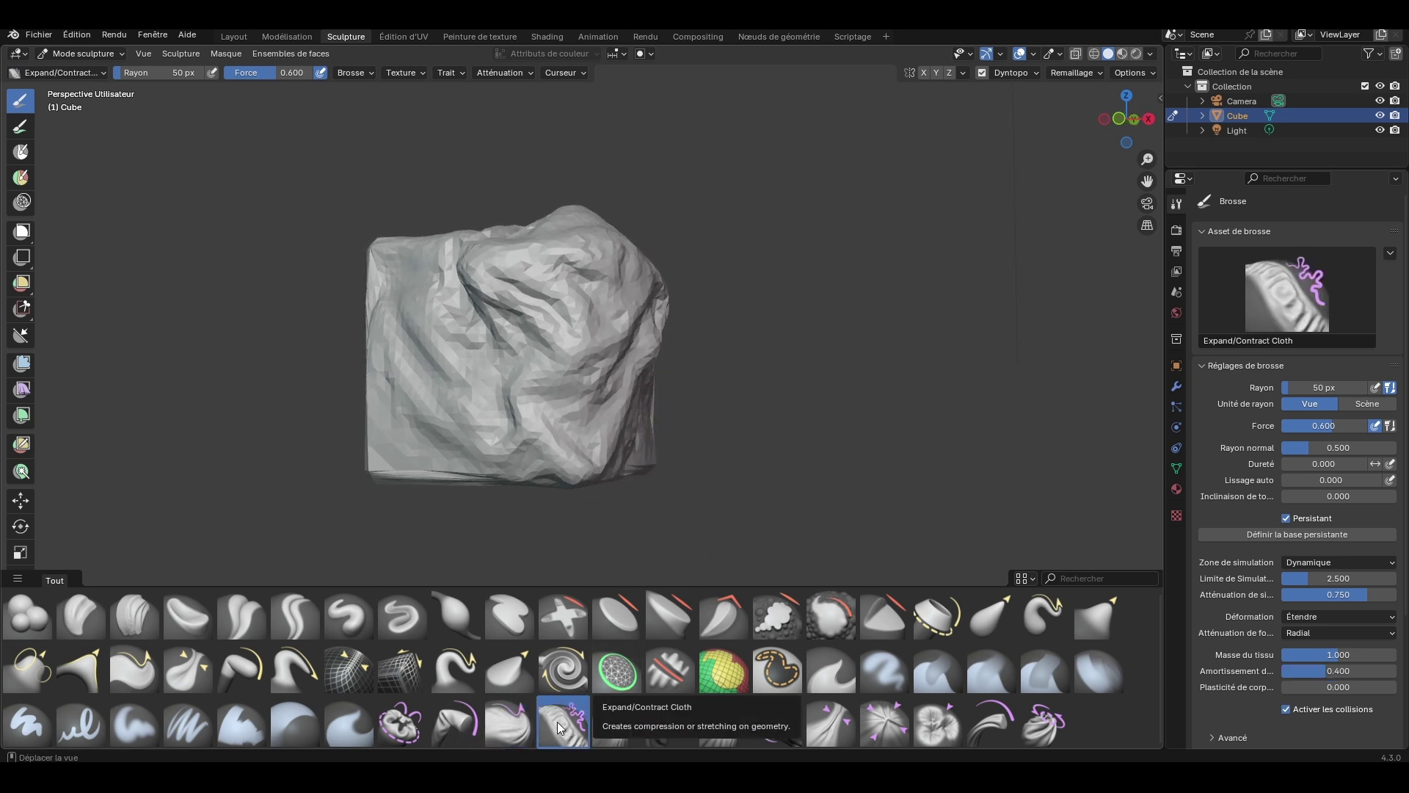
left_click_drag(580, 379, 576, 368)
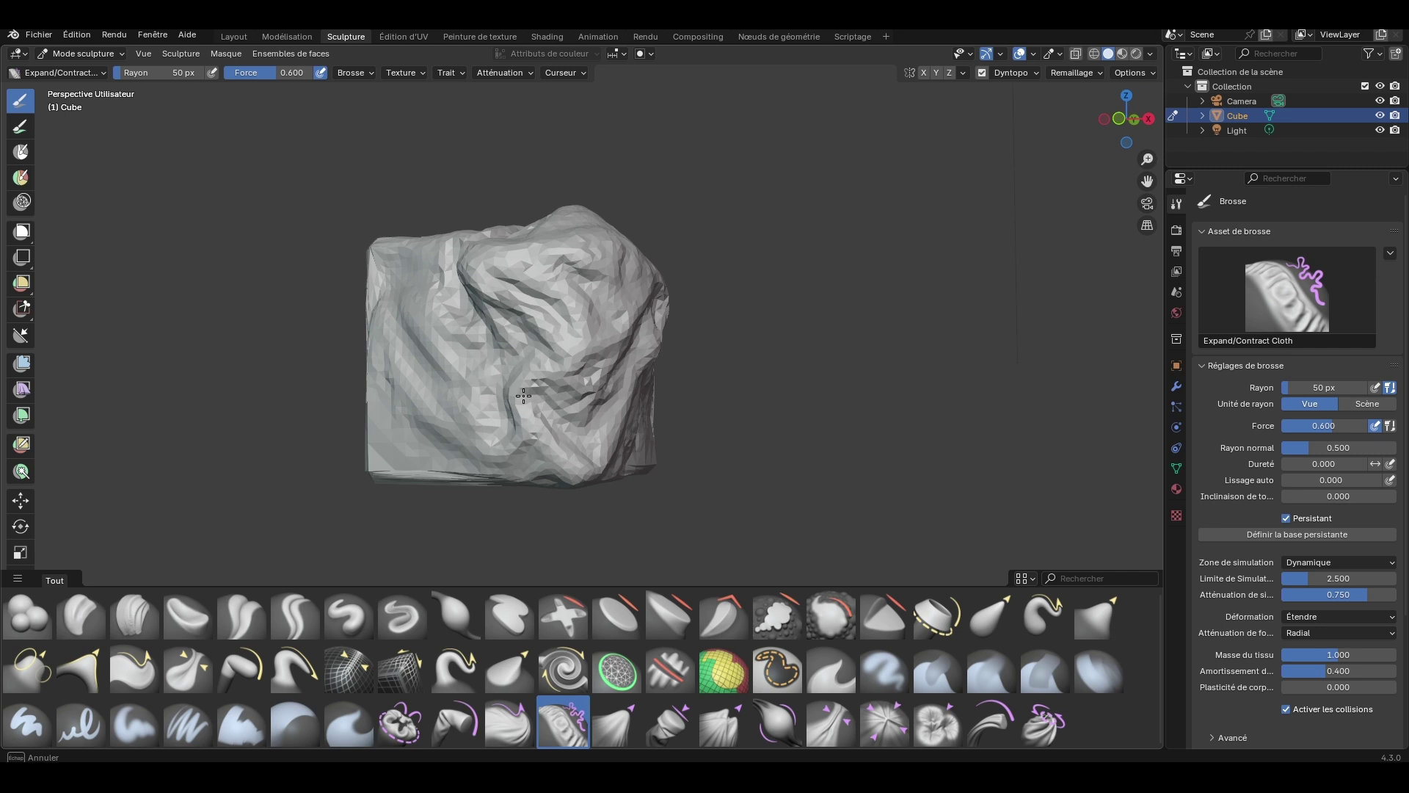
middle_click_drag(518, 391, 635, 376)
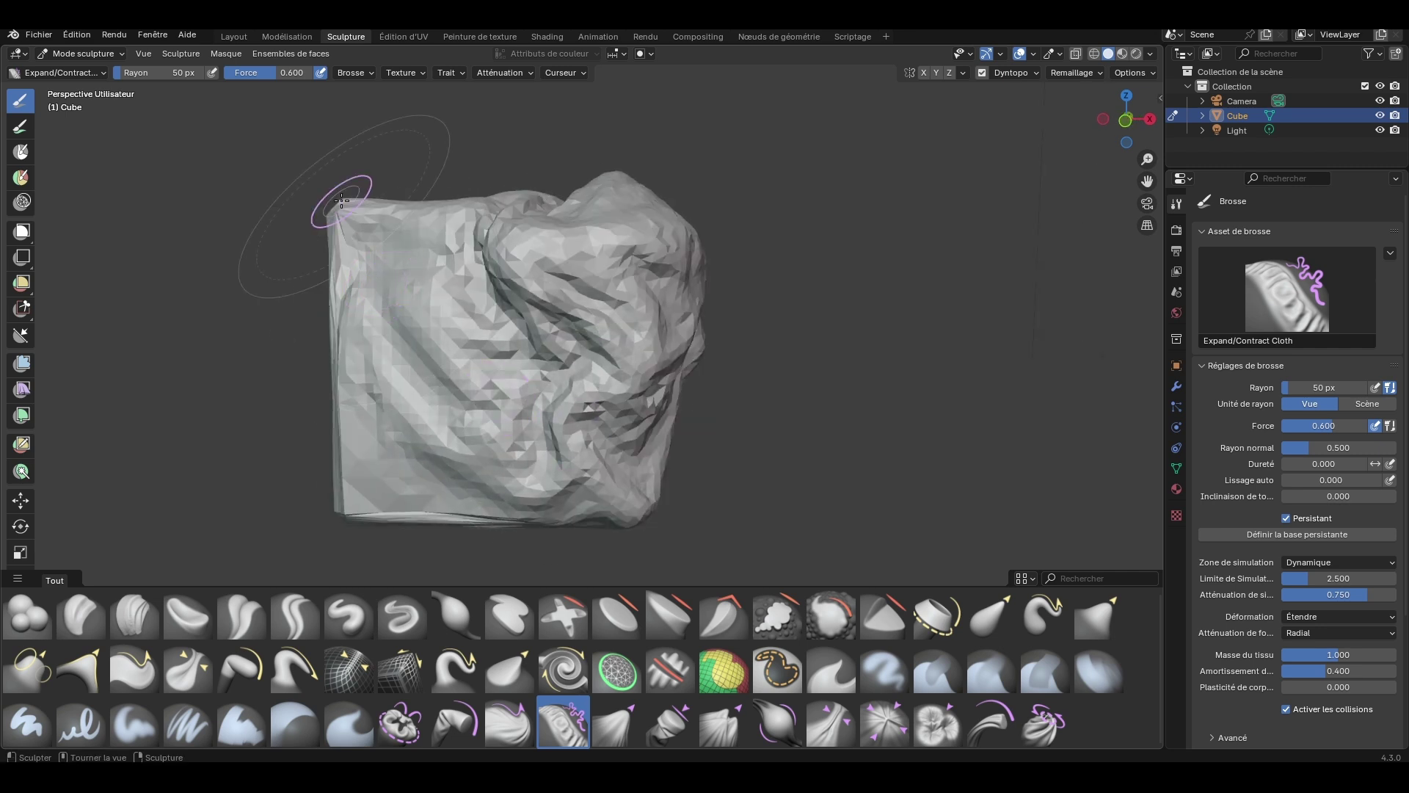
left_click_drag(275, 79, 294, 78)
left_click_drag(551, 415, 555, 420)
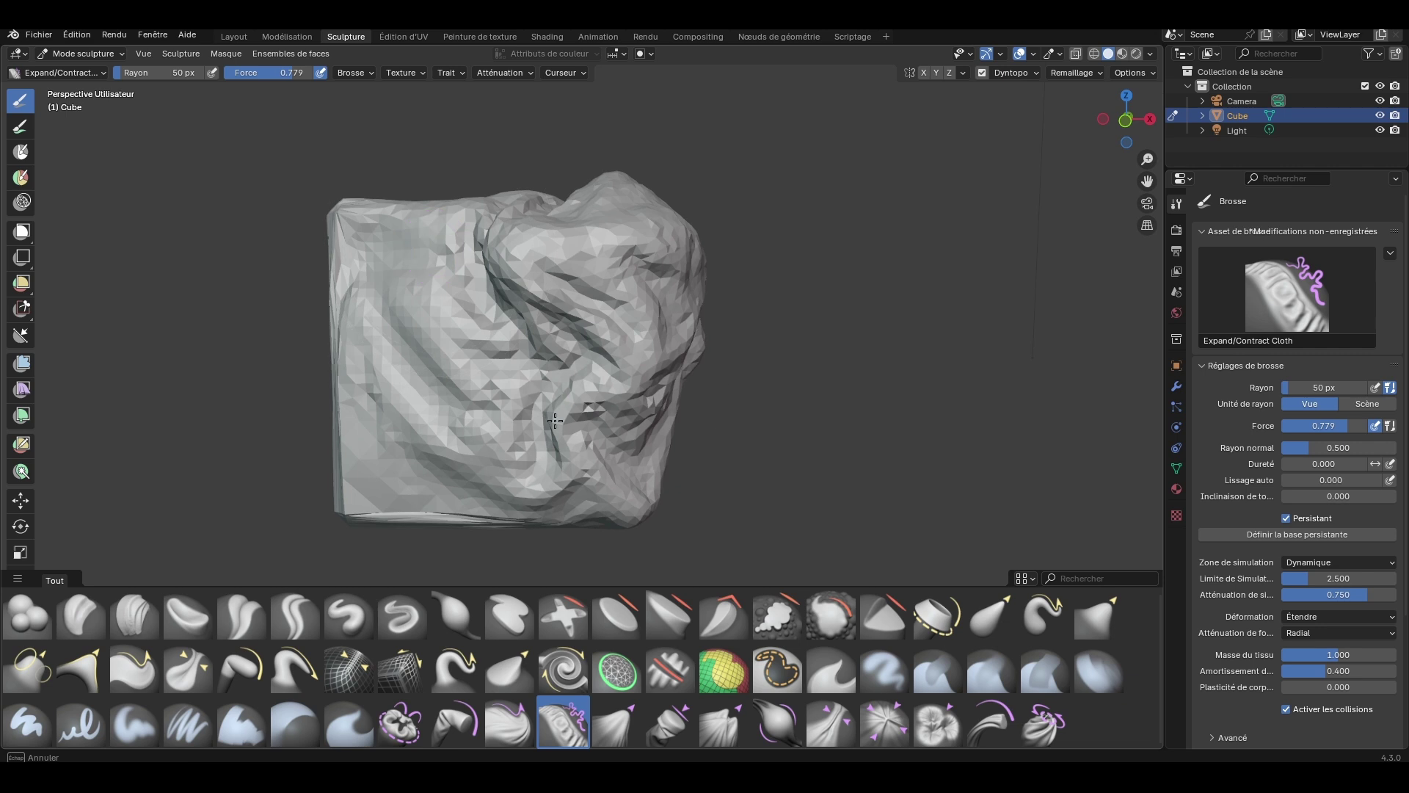
Step: Choose the Grab Cloth brush and pull the upper part of the bulge outward from several sides
left_click(617, 725)
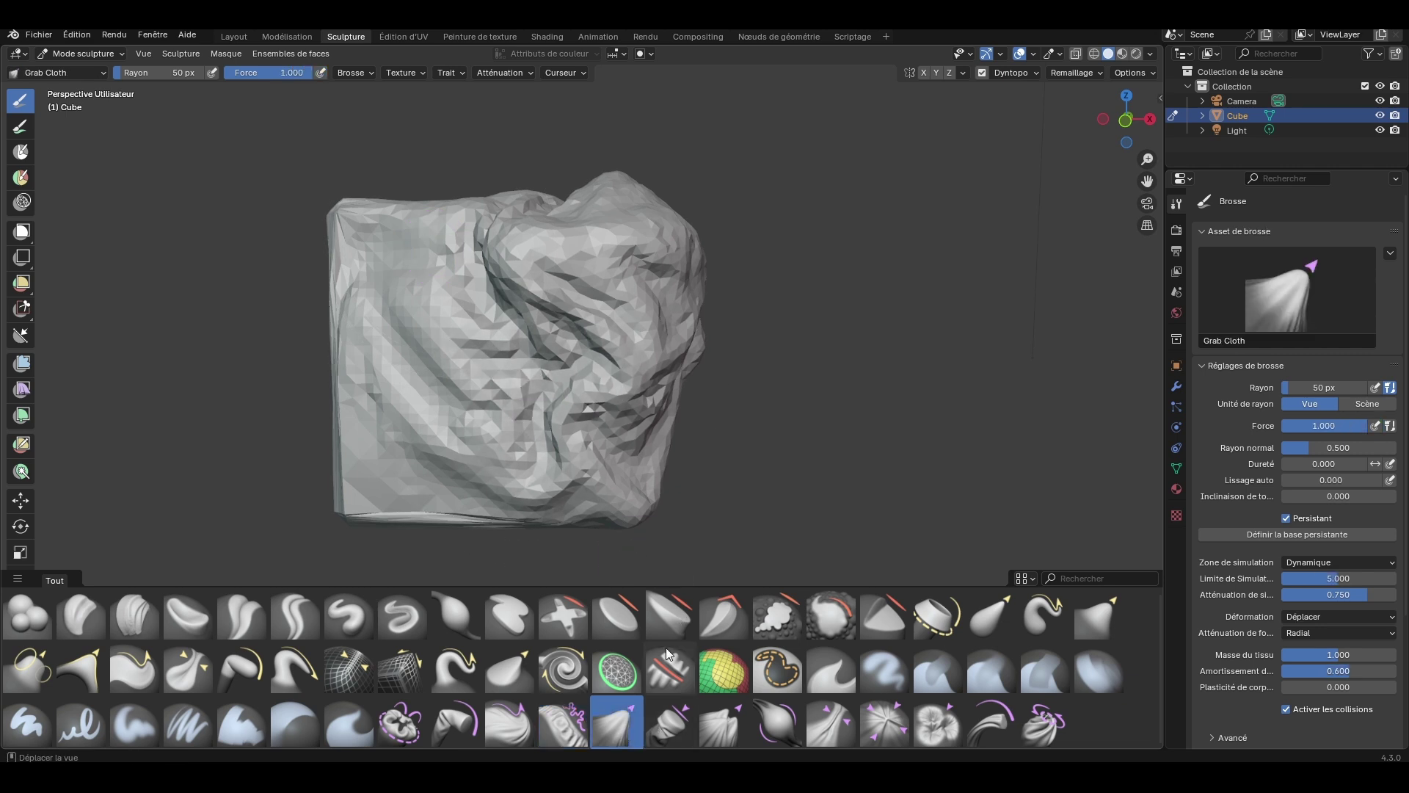
middle_click_drag(697, 411, 741, 309)
mouse_move(733, 254)
left_mouse_down()
mouse_move(758, 248)
mouse_move(734, 147)
mouse_move(851, 220)
mouse_move(1123, 143)
mouse_move(844, 213)
mouse_move(718, 264)
mouse_move(829, 223)
mouse_move(716, 262)
mouse_move(756, 235)
mouse_move(785, 242)
left_mouse_up()
middle_click_drag(786, 242, 798, 253)
mouse_move(660, 278)
left_mouse_down()
mouse_move(615, 313)
mouse_move(719, 294)
left_mouse_up()
middle_click_drag(741, 291, 691, 257)
left_click_drag(691, 257, 811, 179)
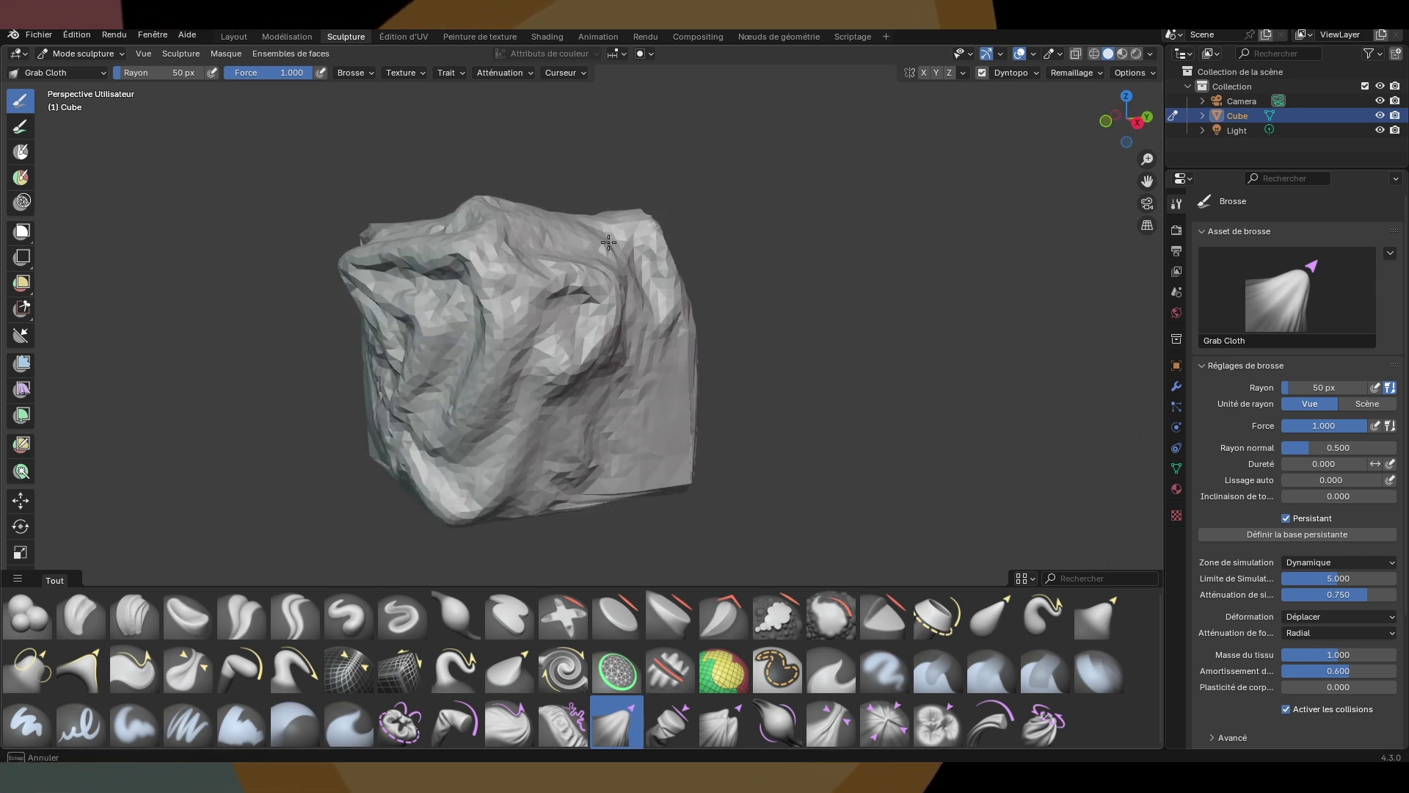
Step: Reshape the upper and lower corners of the face adjoining the bulge with Grab Cloth
left_click_drag(608, 242, 643, 289)
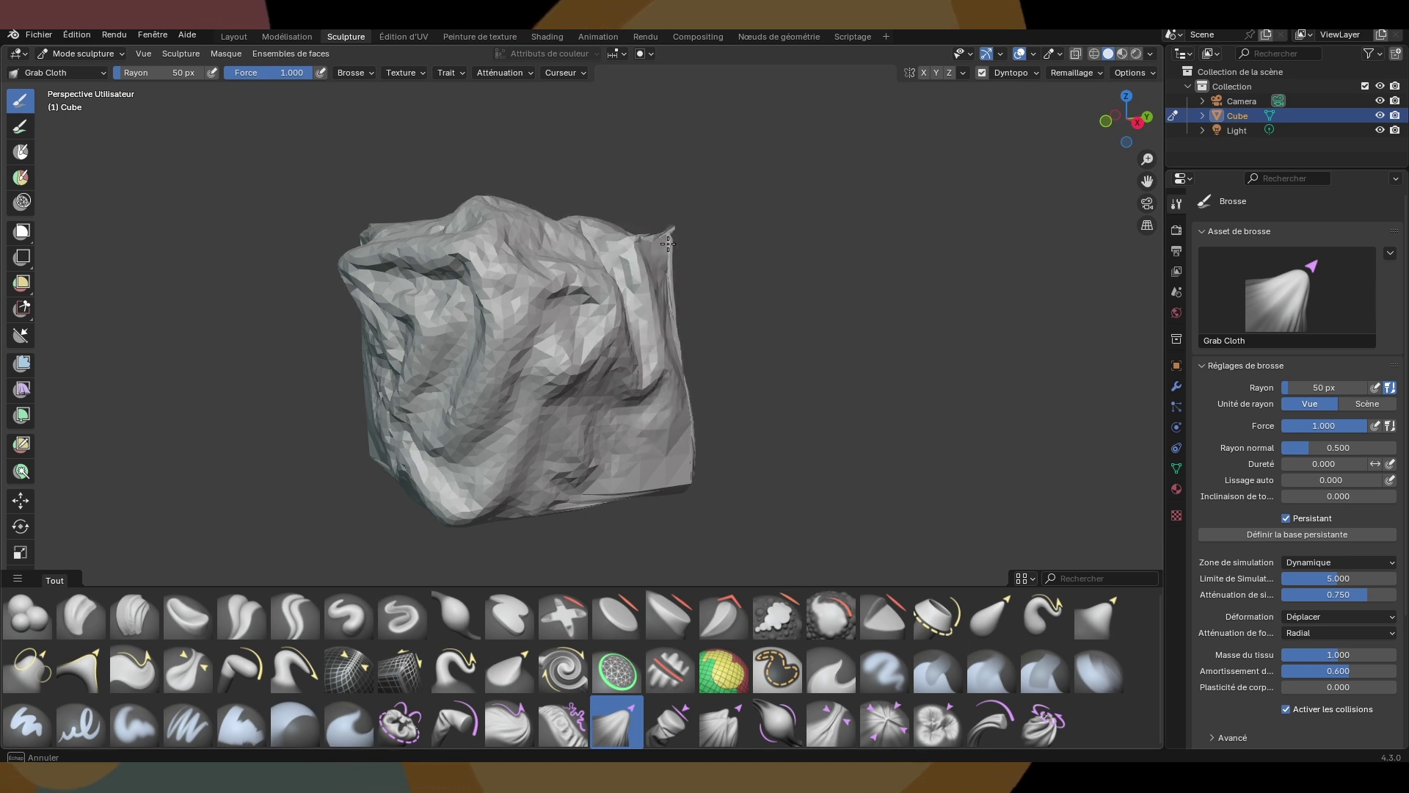
middle_click_drag(668, 250, 676, 252)
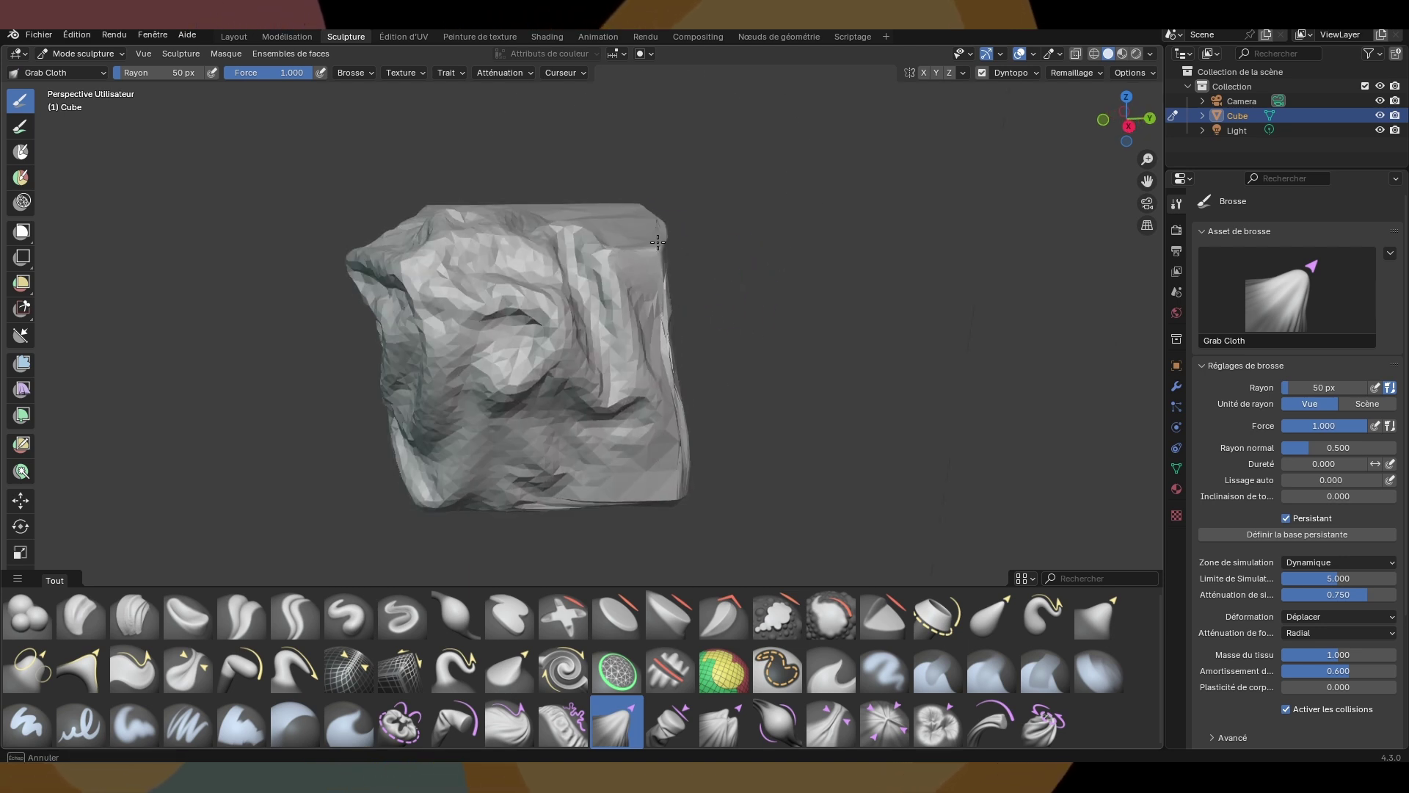
left_click_drag(684, 474, 623, 496)
middle_click_drag(623, 497, 768, 609)
Step: Choose the Grab Planar Cloth brush and pull folds across the bulge and its adjoining face
left_click(670, 721)
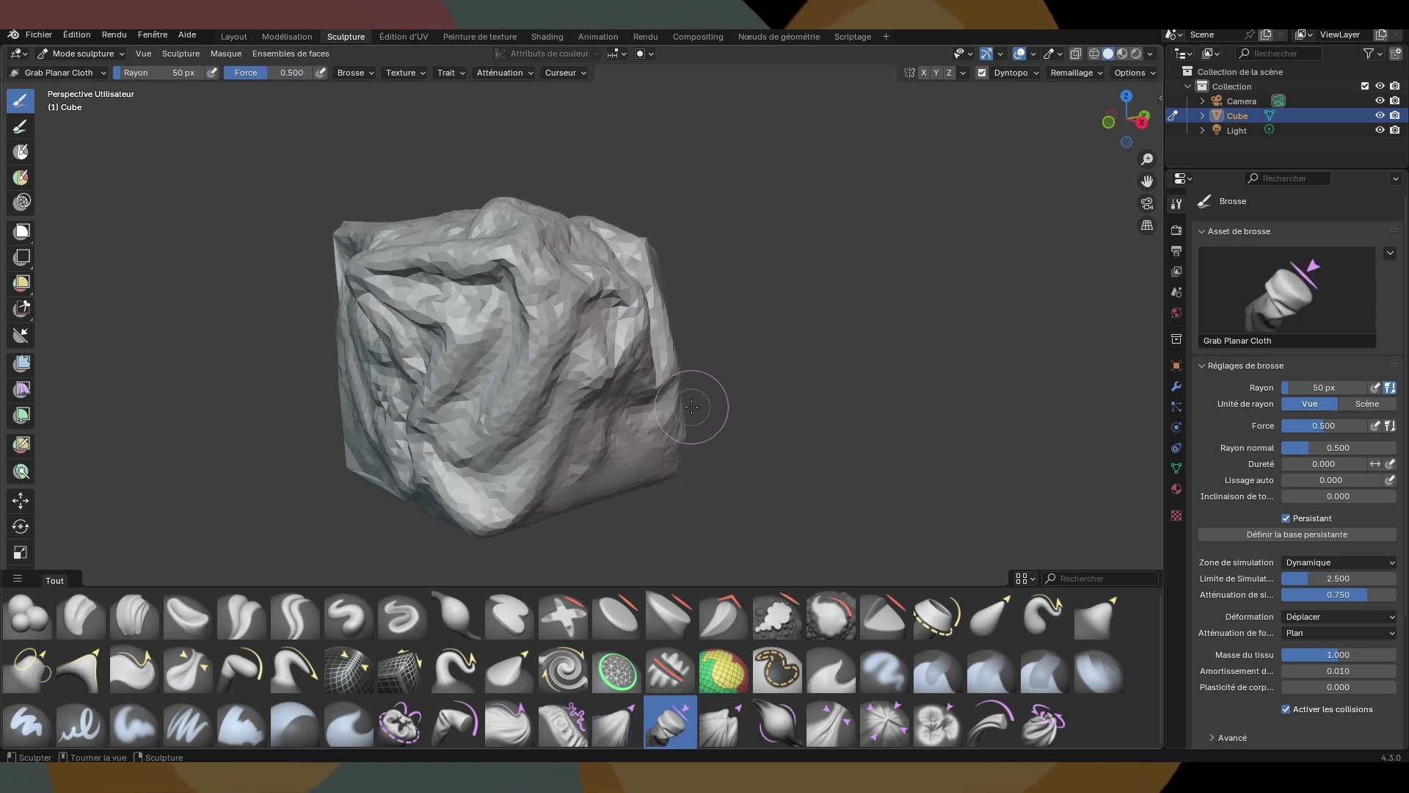
middle_click_drag(697, 409, 645, 410)
mouse_move(646, 411)
left_mouse_down()
mouse_move(602, 400)
mouse_move(521, 424)
mouse_move(560, 447)
mouse_move(588, 322)
mouse_move(626, 329)
left_mouse_up()
middle_click_drag(612, 349, 719, 345)
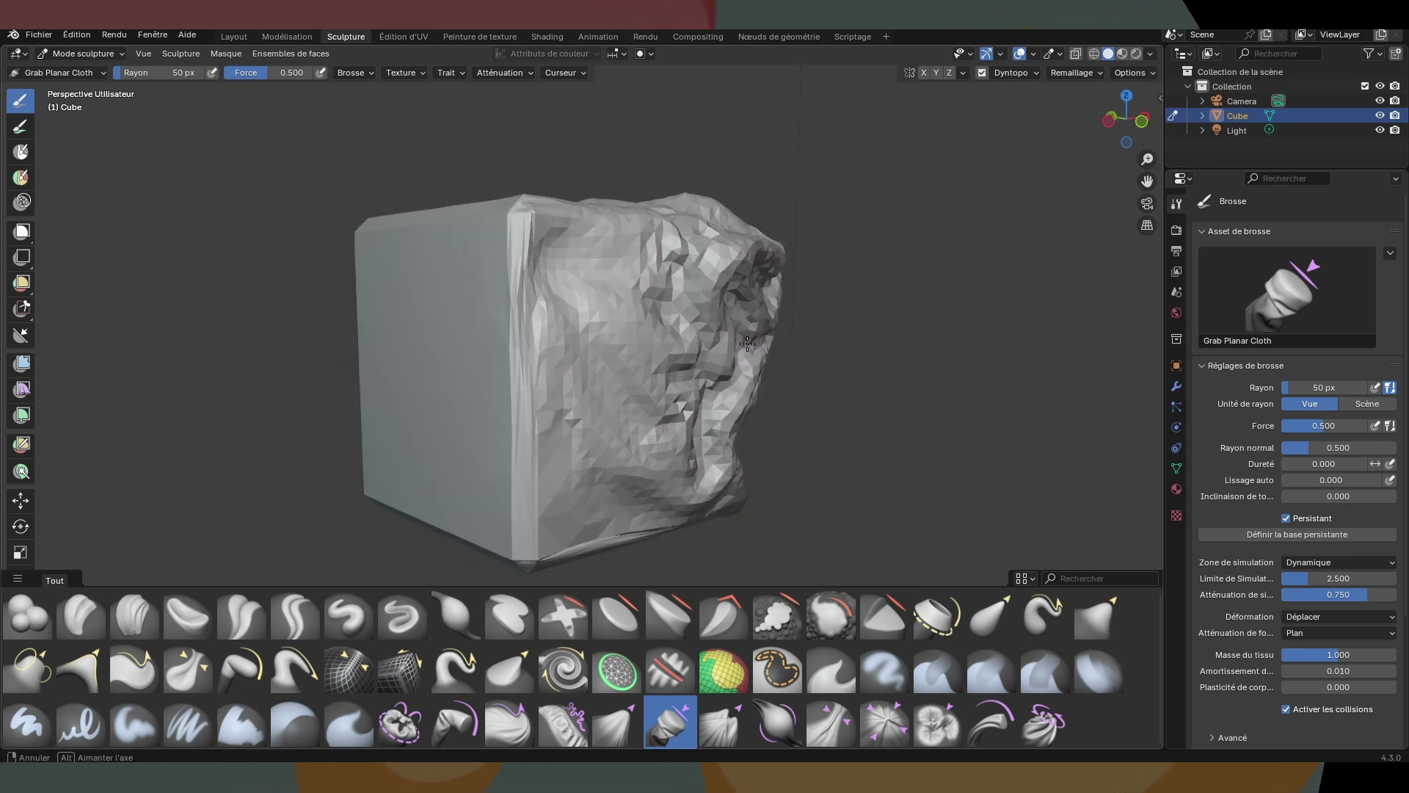
mouse_move(719, 345)
left_mouse_down()
mouse_move(741, 367)
mouse_move(690, 406)
left_mouse_up()
middle_click_drag(778, 408, 631, 424)
left_click_drag(631, 424, 627, 462)
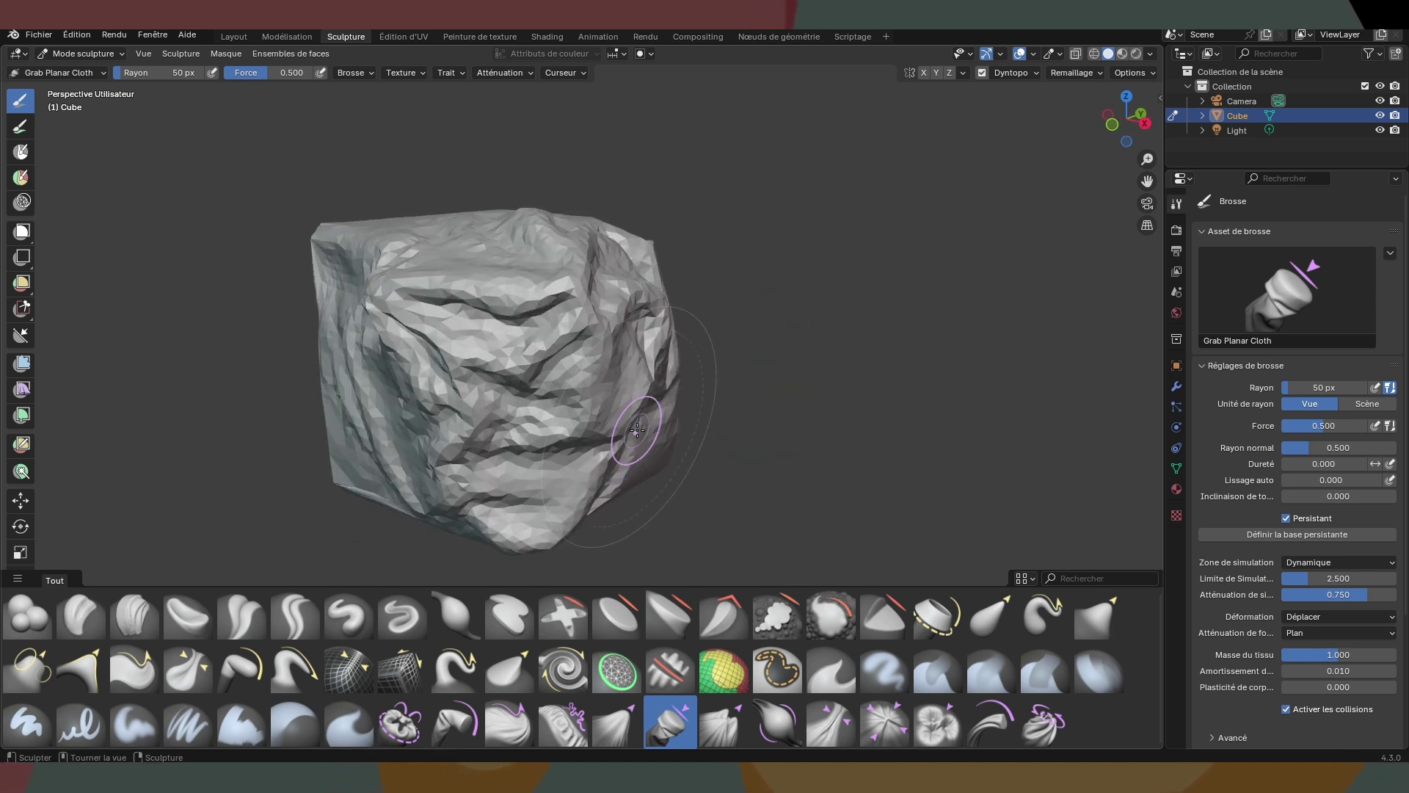
Step: Pull the upper rim of the bulge with Grab Planar Cloth, working from its crest out to both upper sides
left_click_drag(533, 218, 560, 181)
middle_click_drag(560, 181, 619, 248)
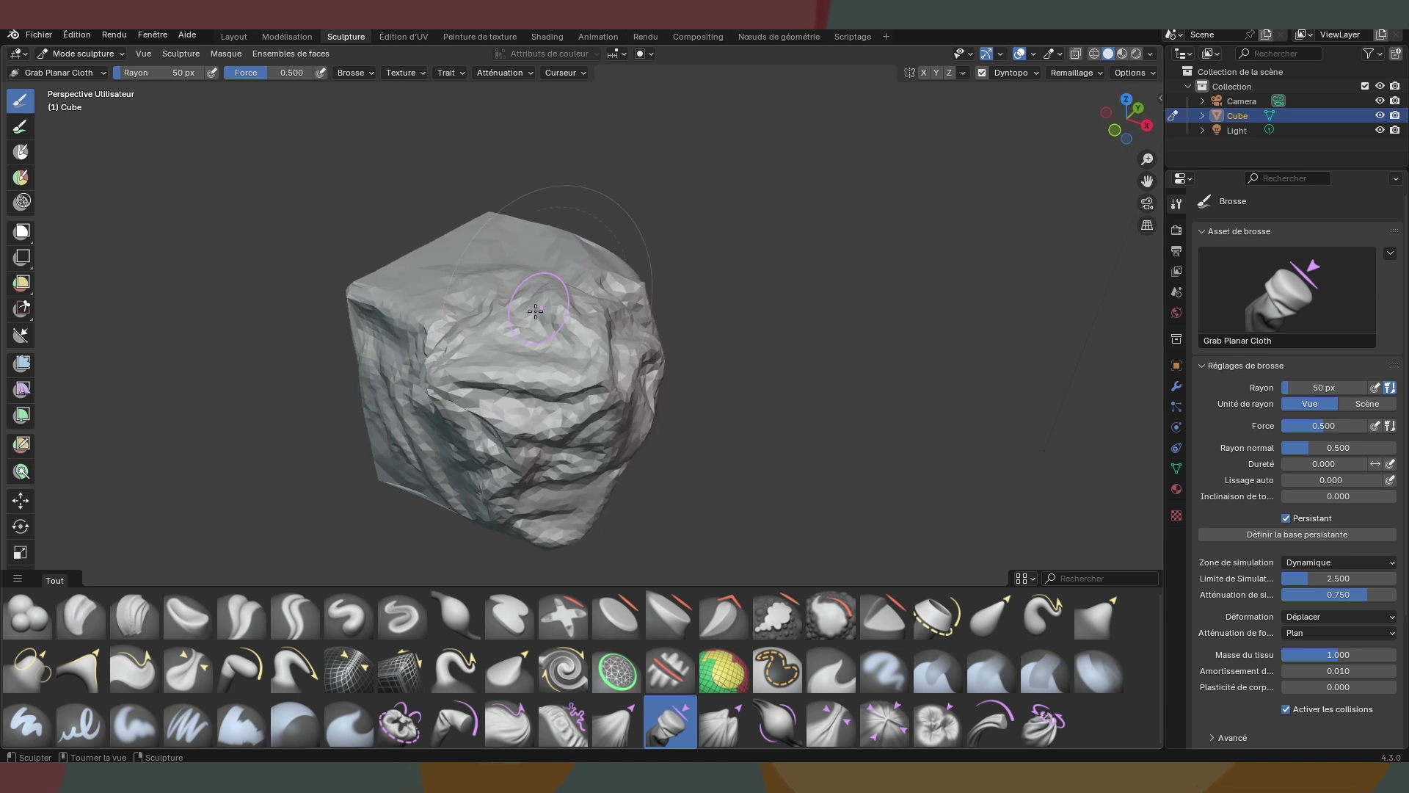
left_click_drag(511, 329, 477, 305)
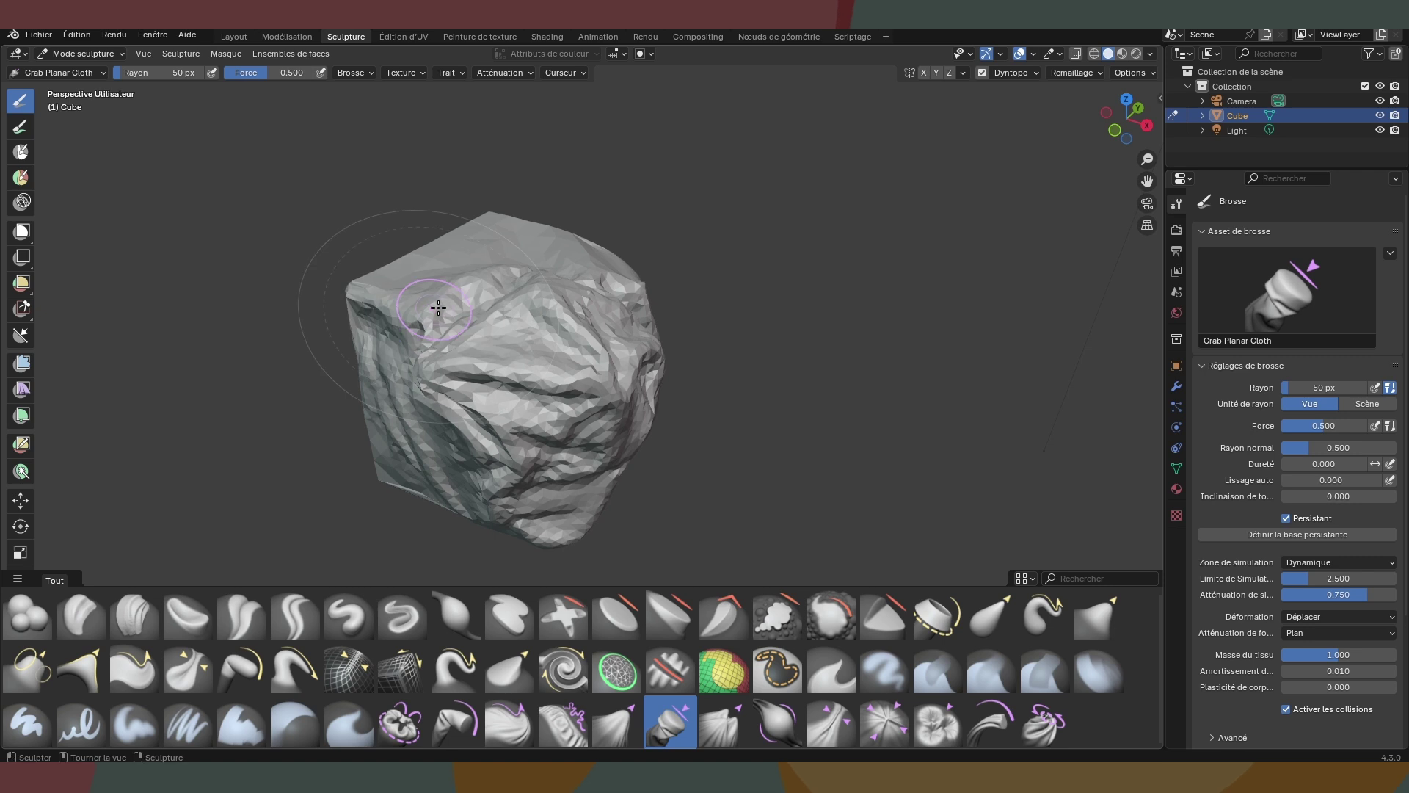
left_click_drag(593, 298, 606, 296)
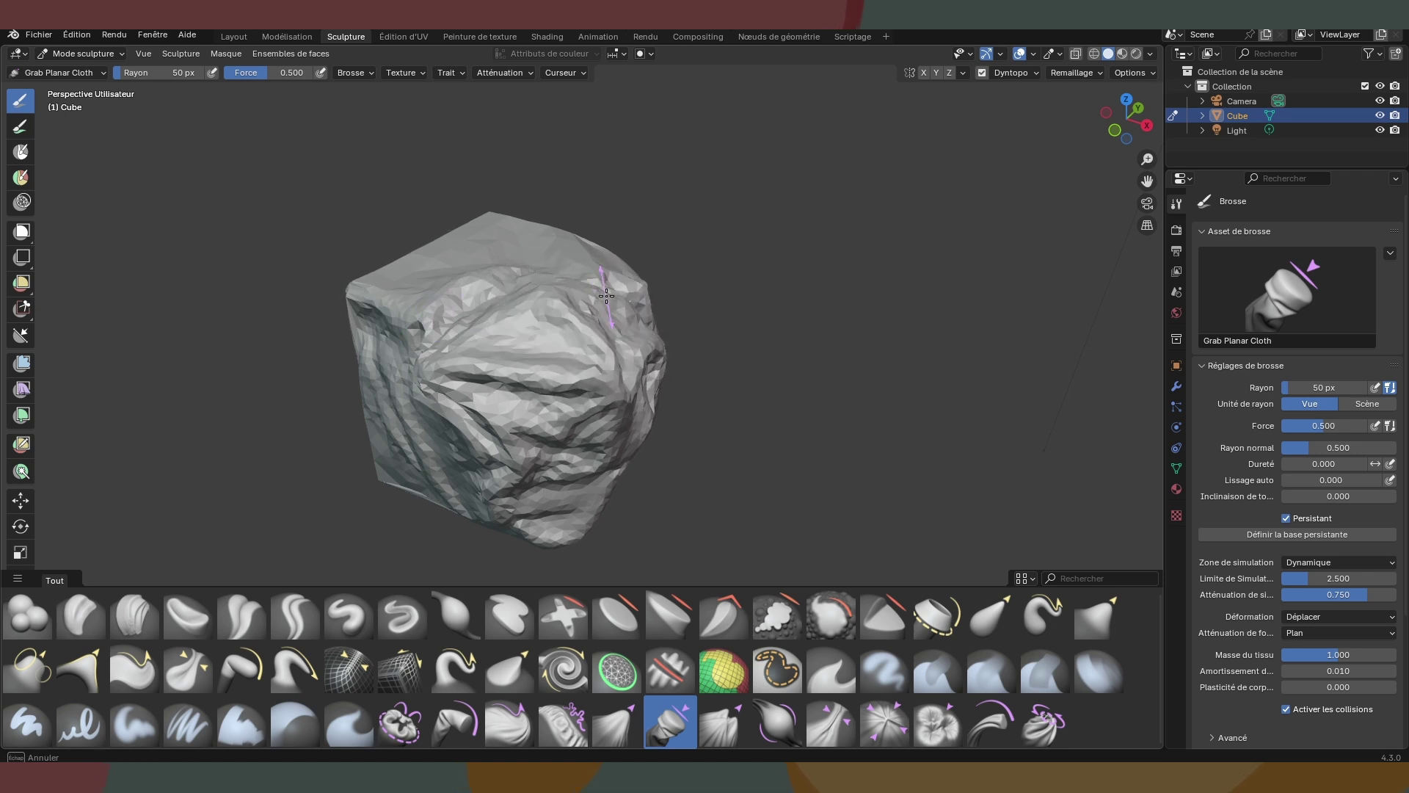
left_click_drag(653, 359, 601, 234)
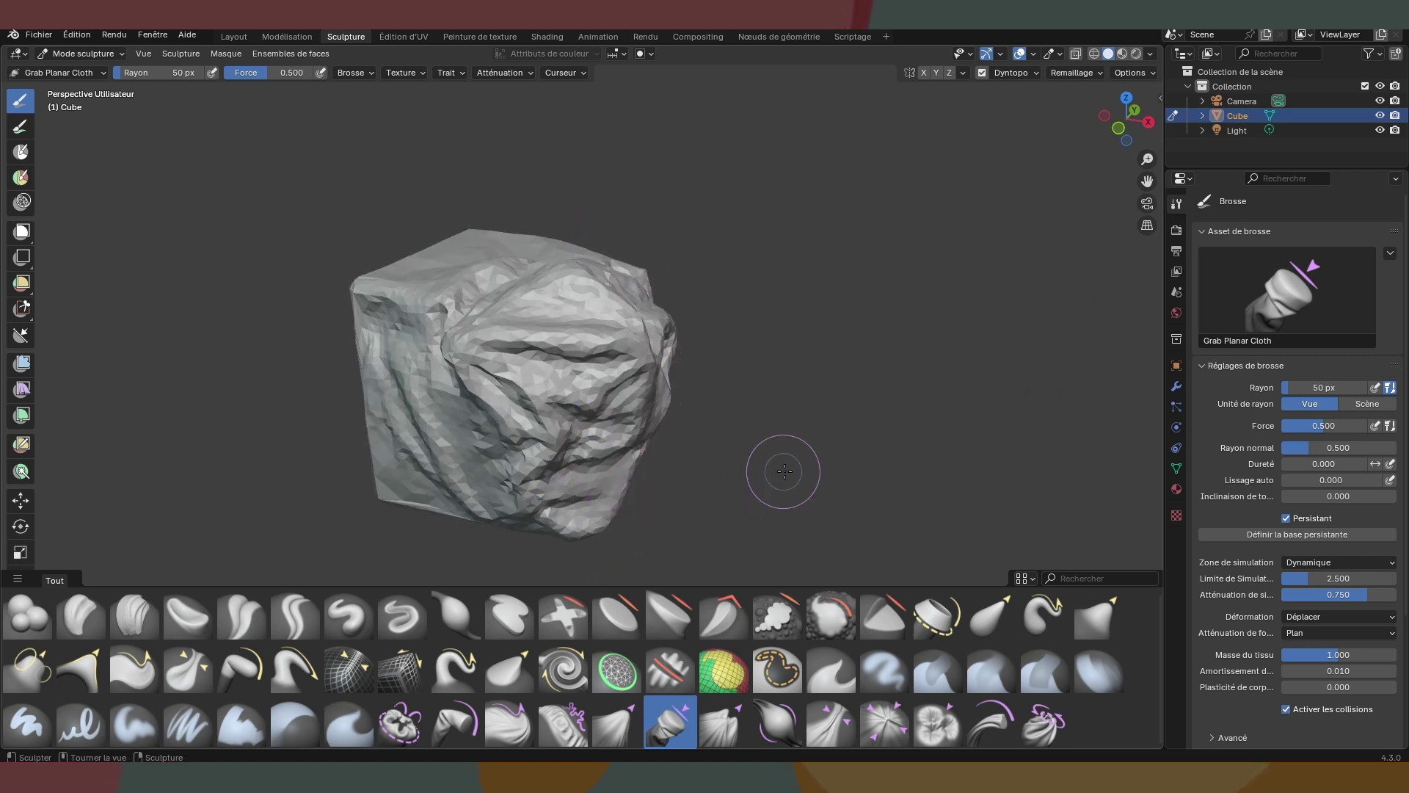
Step: Choose the Grab Random Cloth brush and pull the bulge's edge and the adjoining side face into irregular folds
left_click(723, 715)
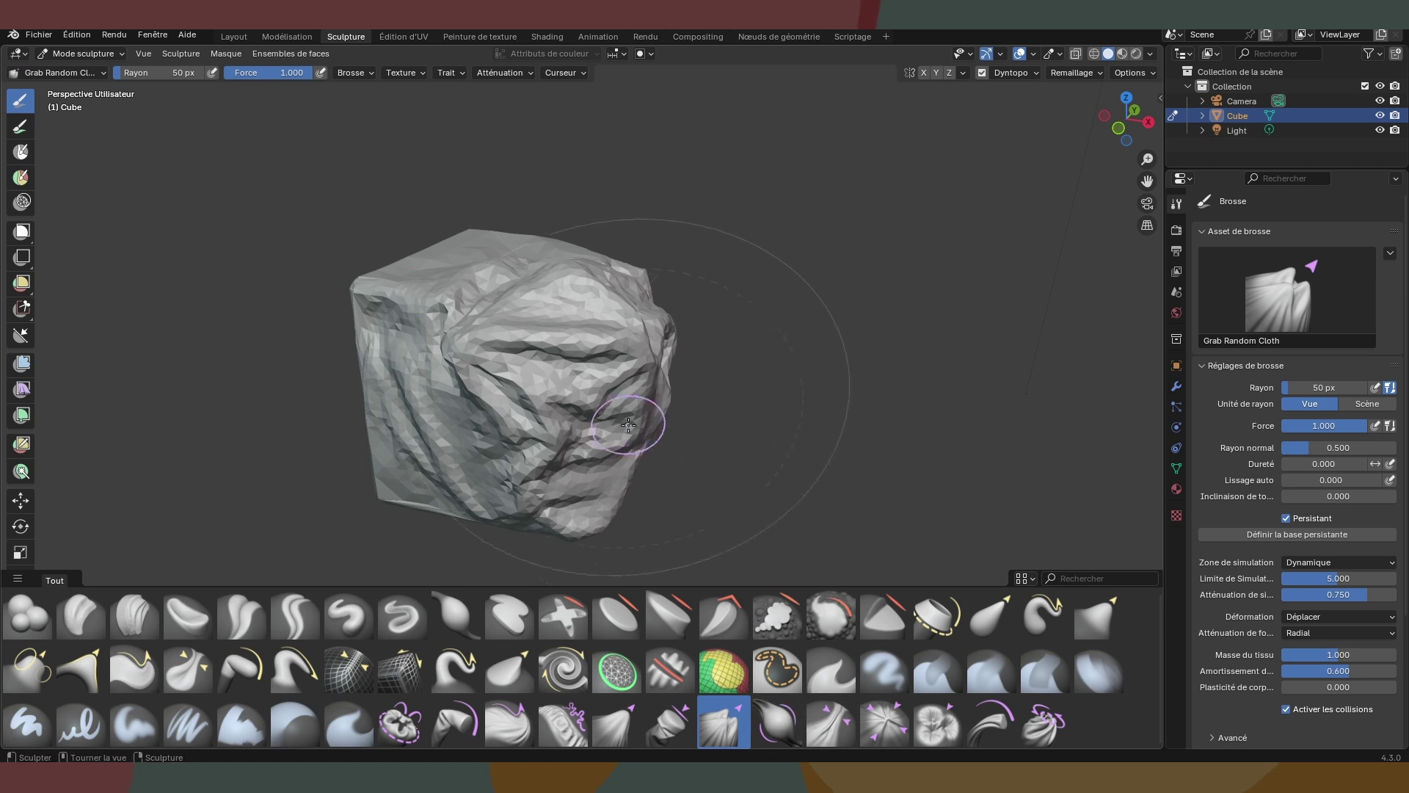
middle_click_drag(629, 409, 677, 323)
left_click_drag(676, 323, 634, 348)
left_click_drag(441, 427, 547, 438)
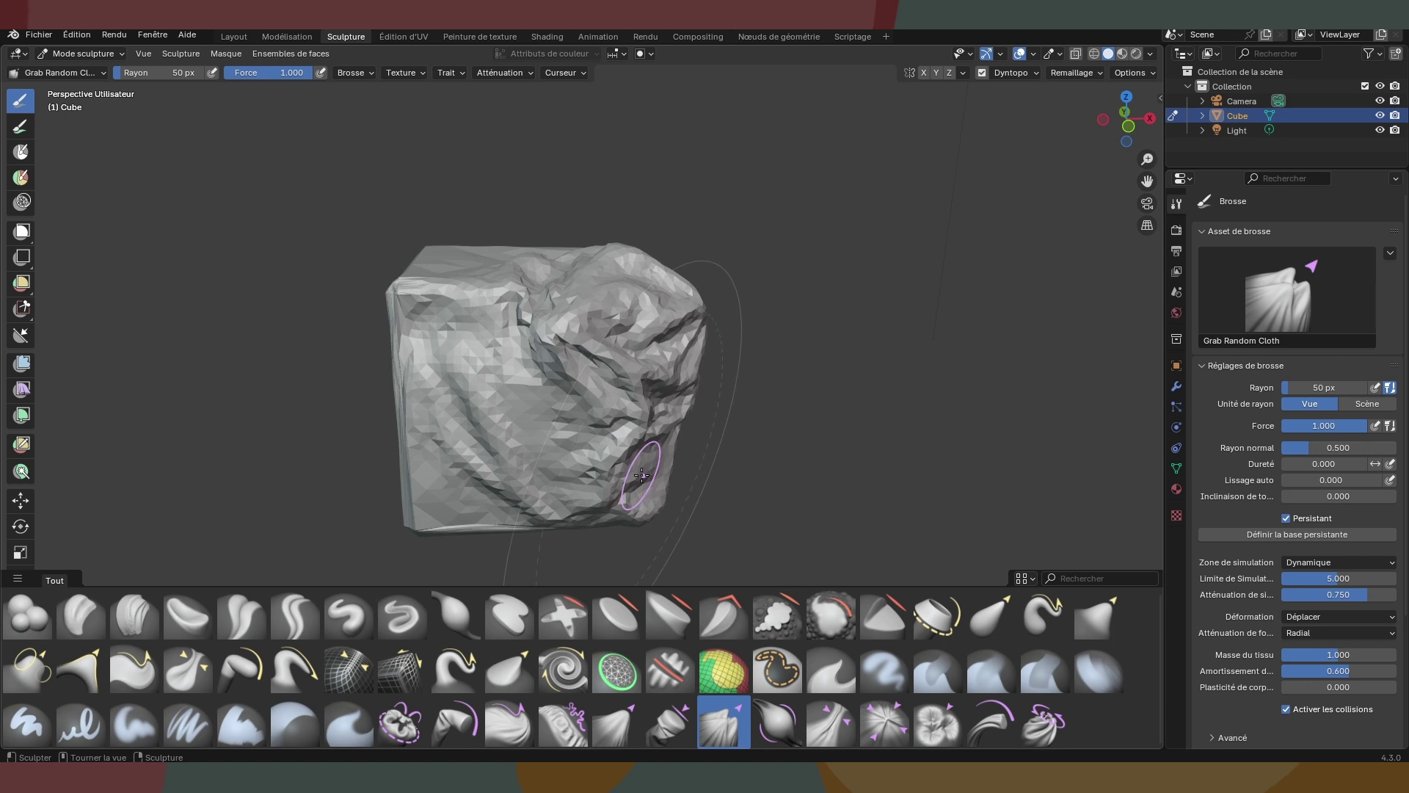
mouse_move(642, 474)
left_mouse_down()
mouse_move(647, 511)
mouse_move(526, 485)
left_mouse_up()
left_click_drag(624, 463, 531, 415)
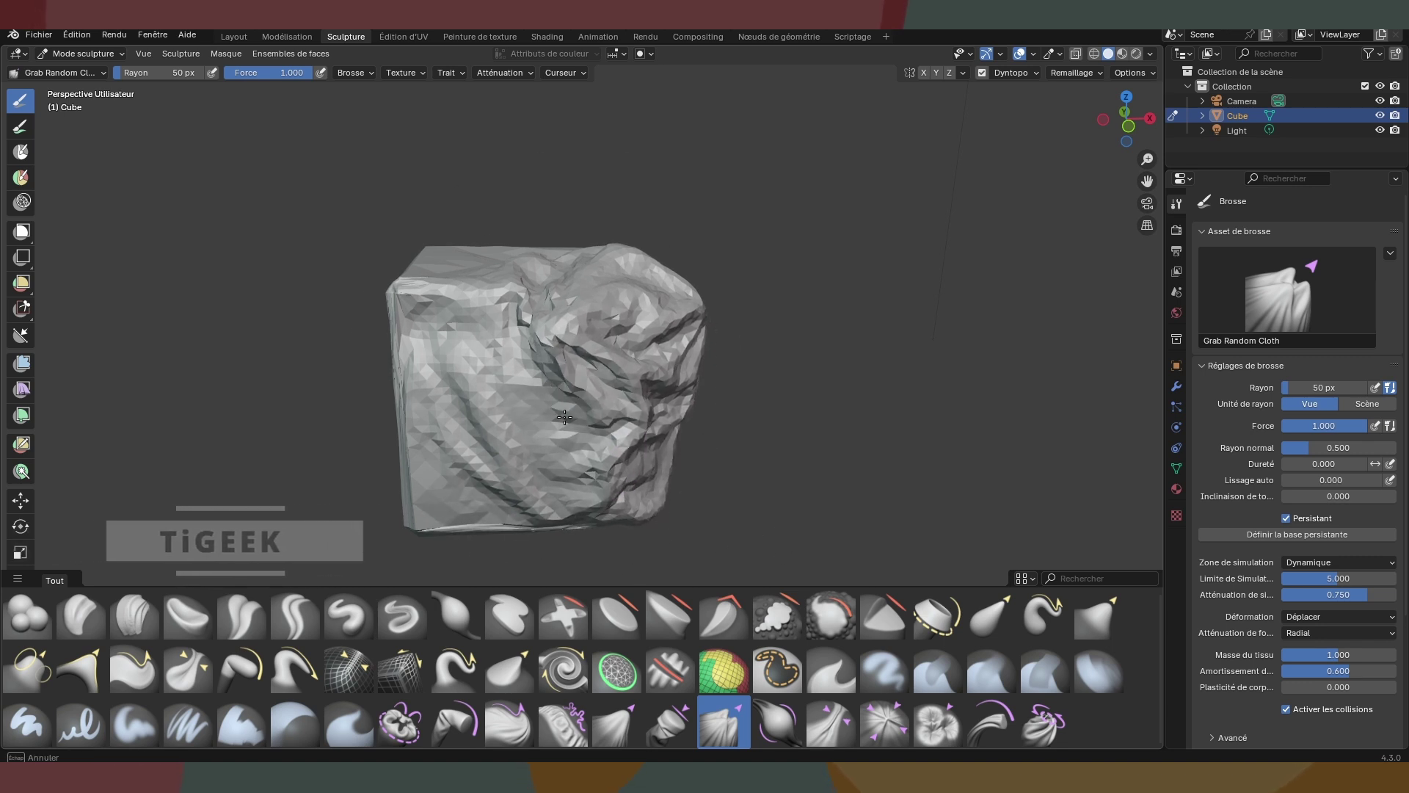
Step: Add more Grab Random Cloth folds over the front and crest of the bulge
middle_click_drag(765, 413, 653, 400)
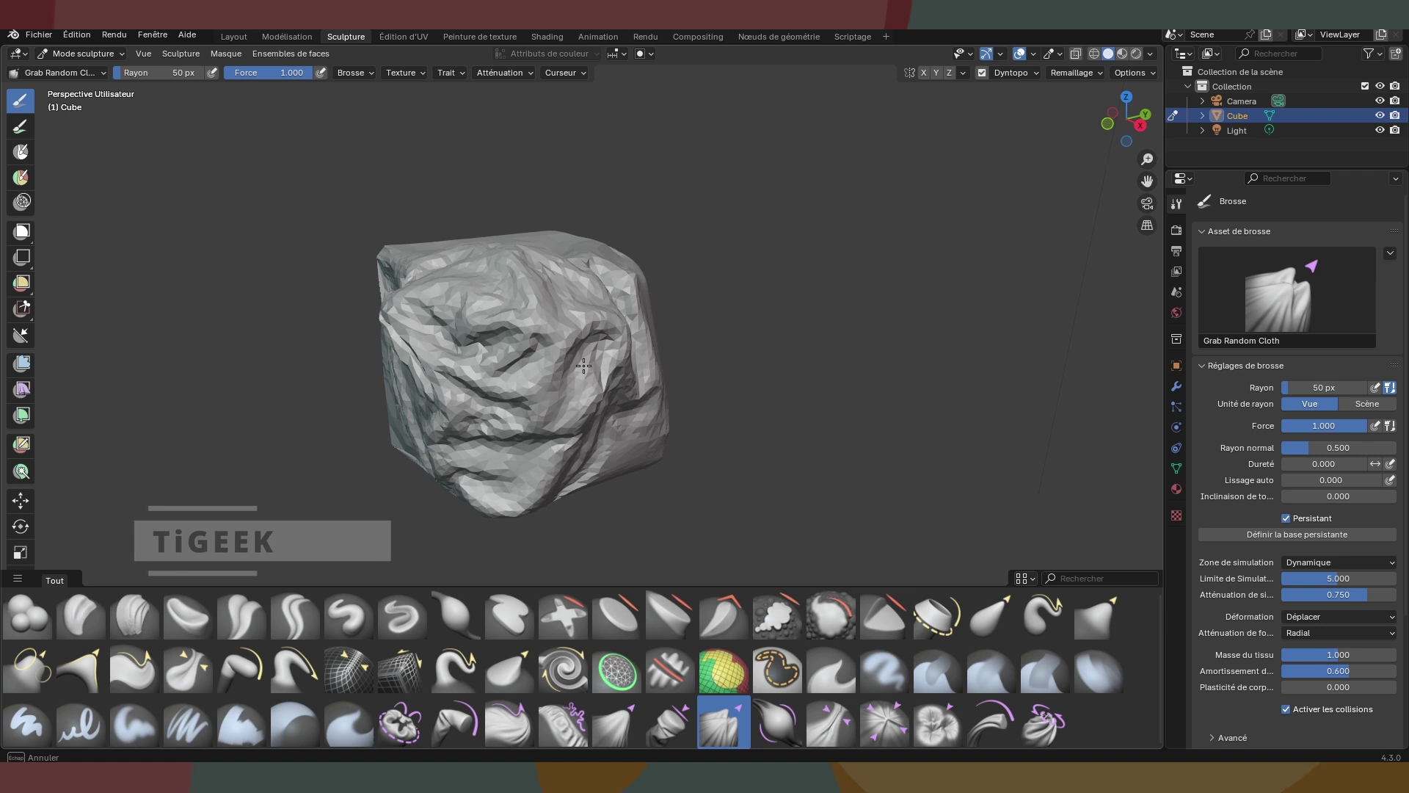
left_click_drag(584, 365, 601, 465)
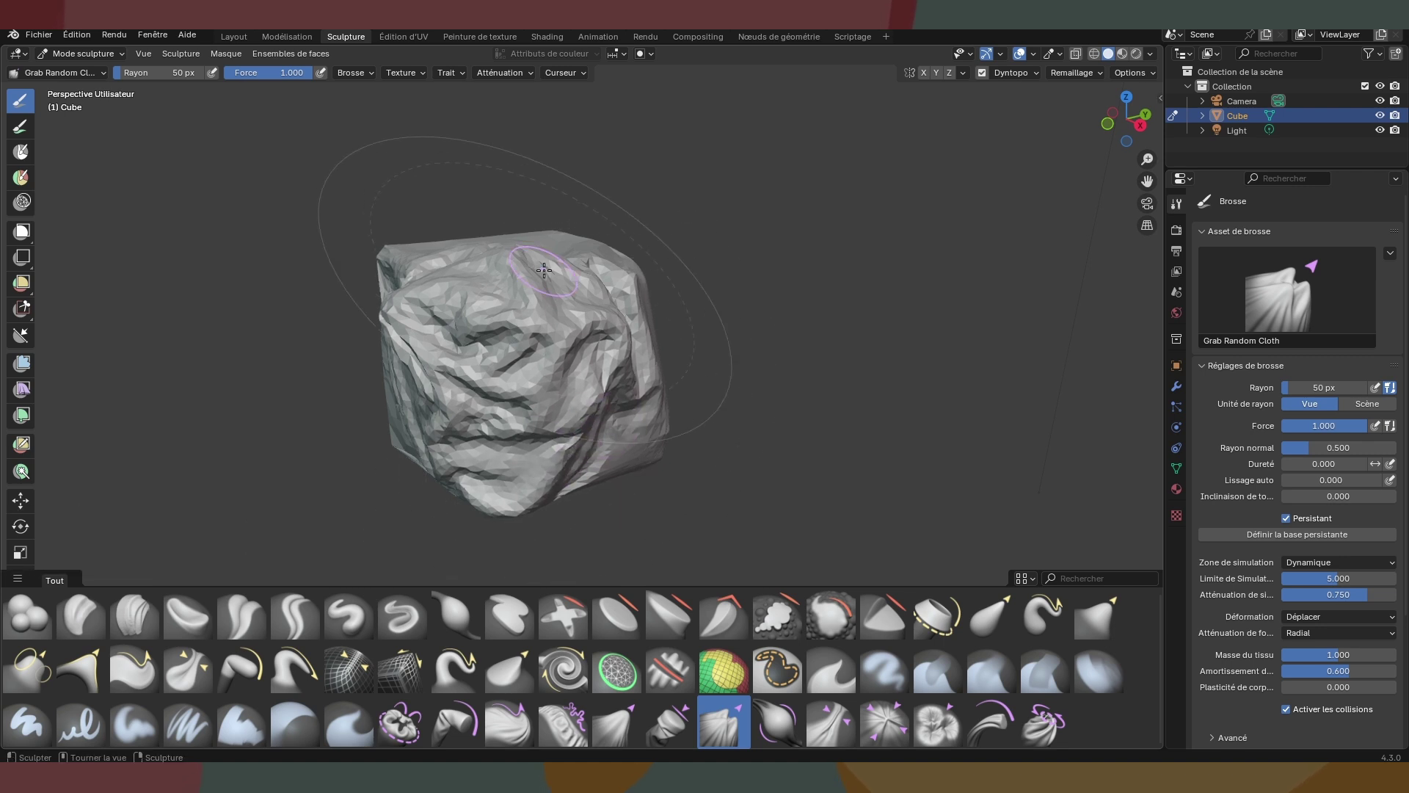
middle_click_drag(544, 270, 546, 271)
left_click_drag(547, 270, 552, 269)
left_click_drag(526, 332, 478, 343)
middle_click_drag(578, 383, 613, 353)
left_click_drag(613, 353, 621, 353)
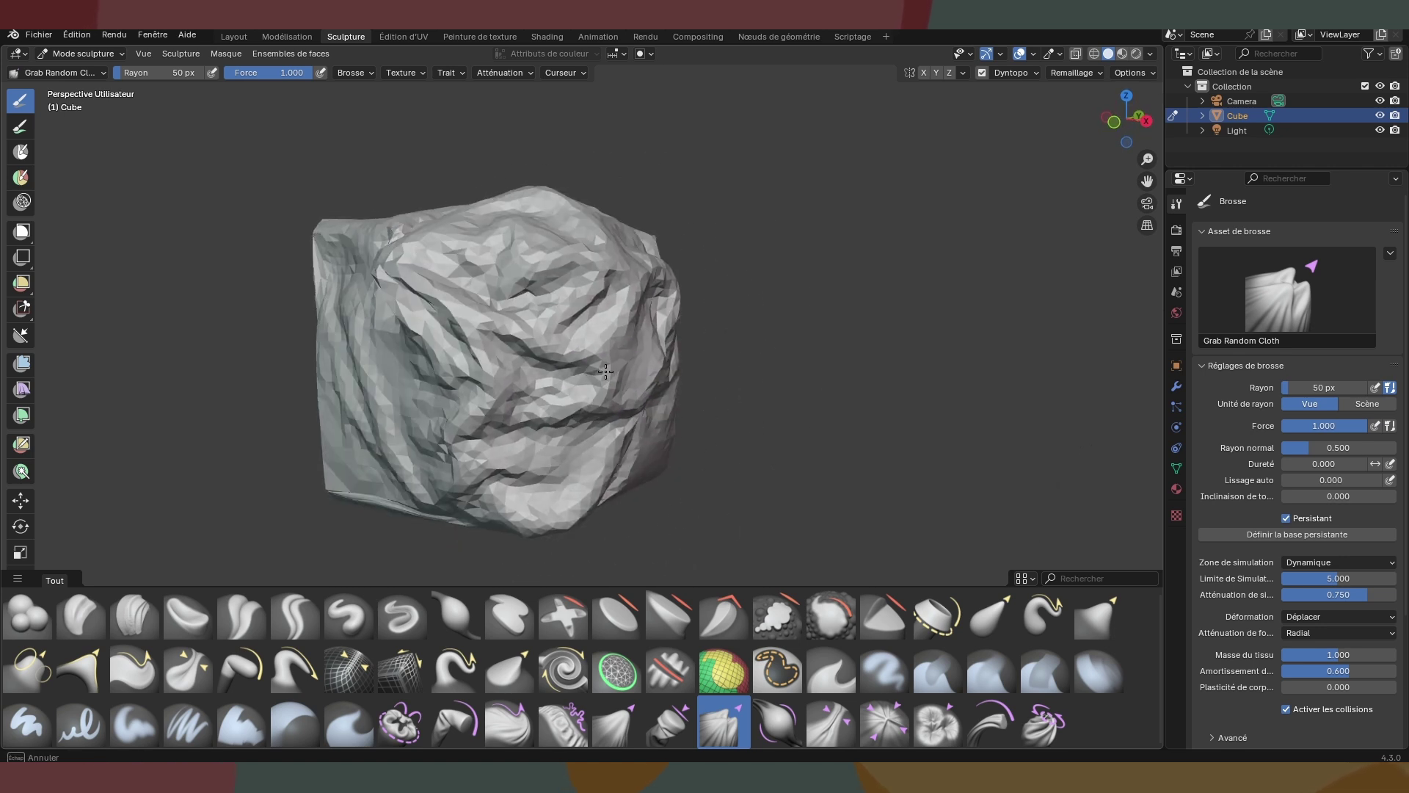
middle_click_drag(621, 352, 690, 411)
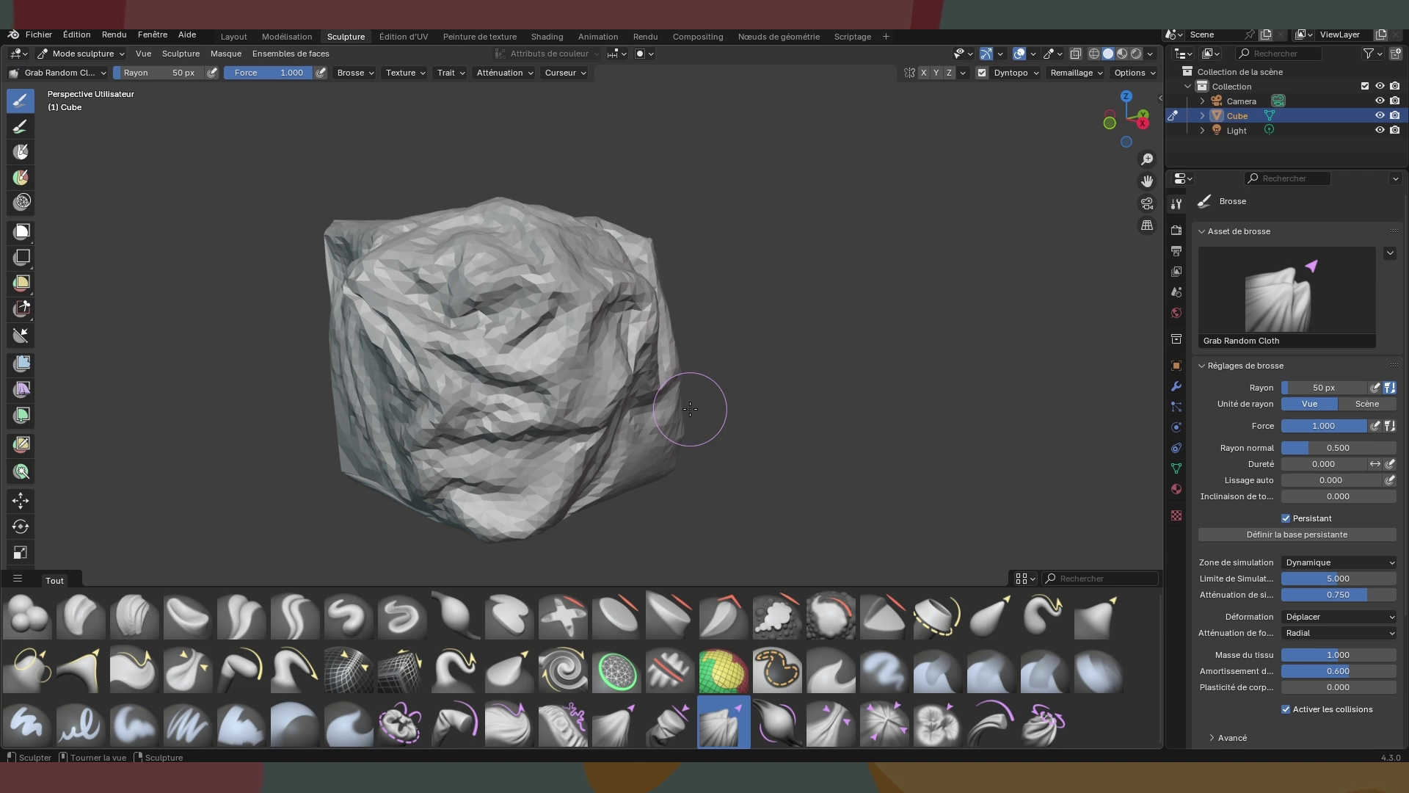
Step: Test the Inflate Cloth and Pinch Folds Cloth brushes on the middle and lower part of the bulge
left_click(777, 730)
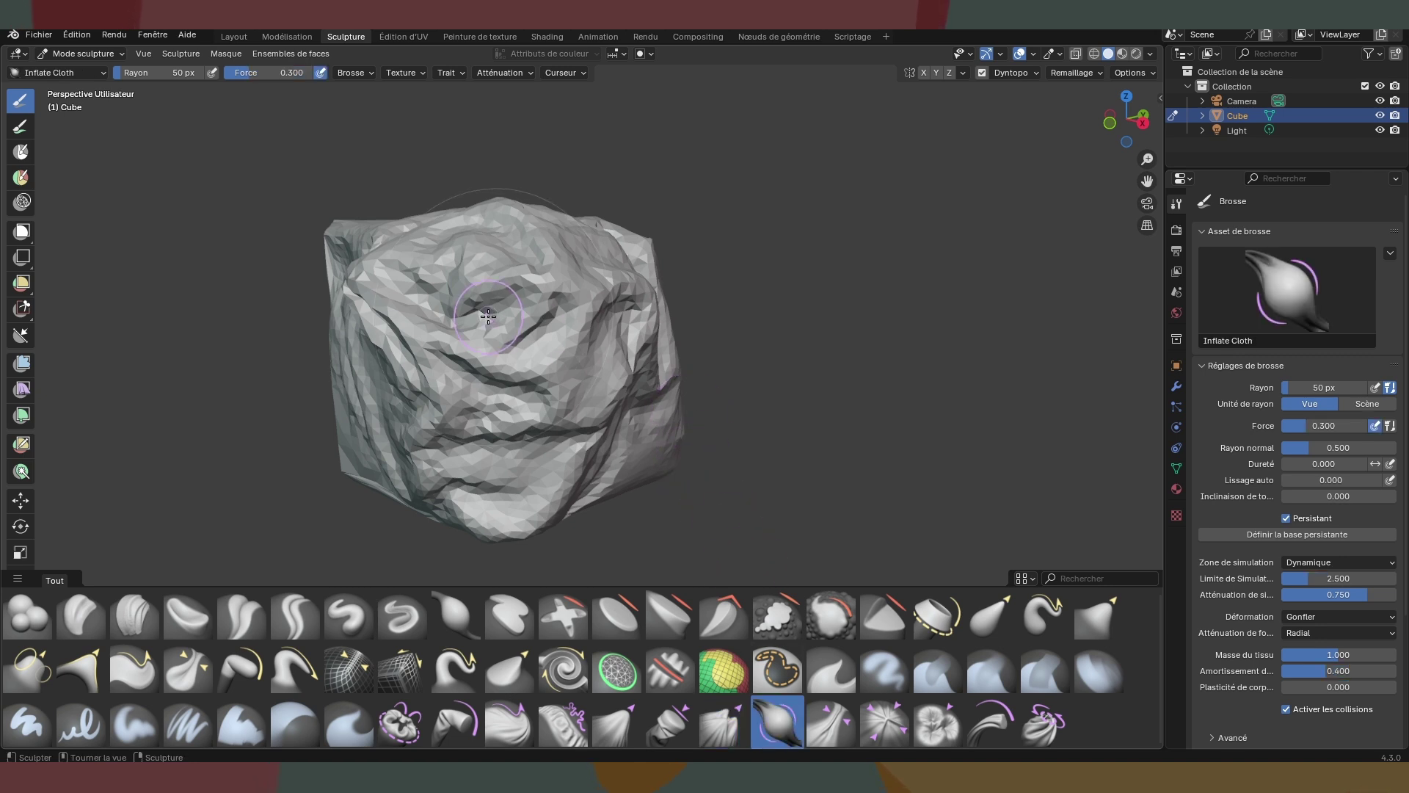
left_click_drag(543, 383, 536, 409)
left_click(833, 722)
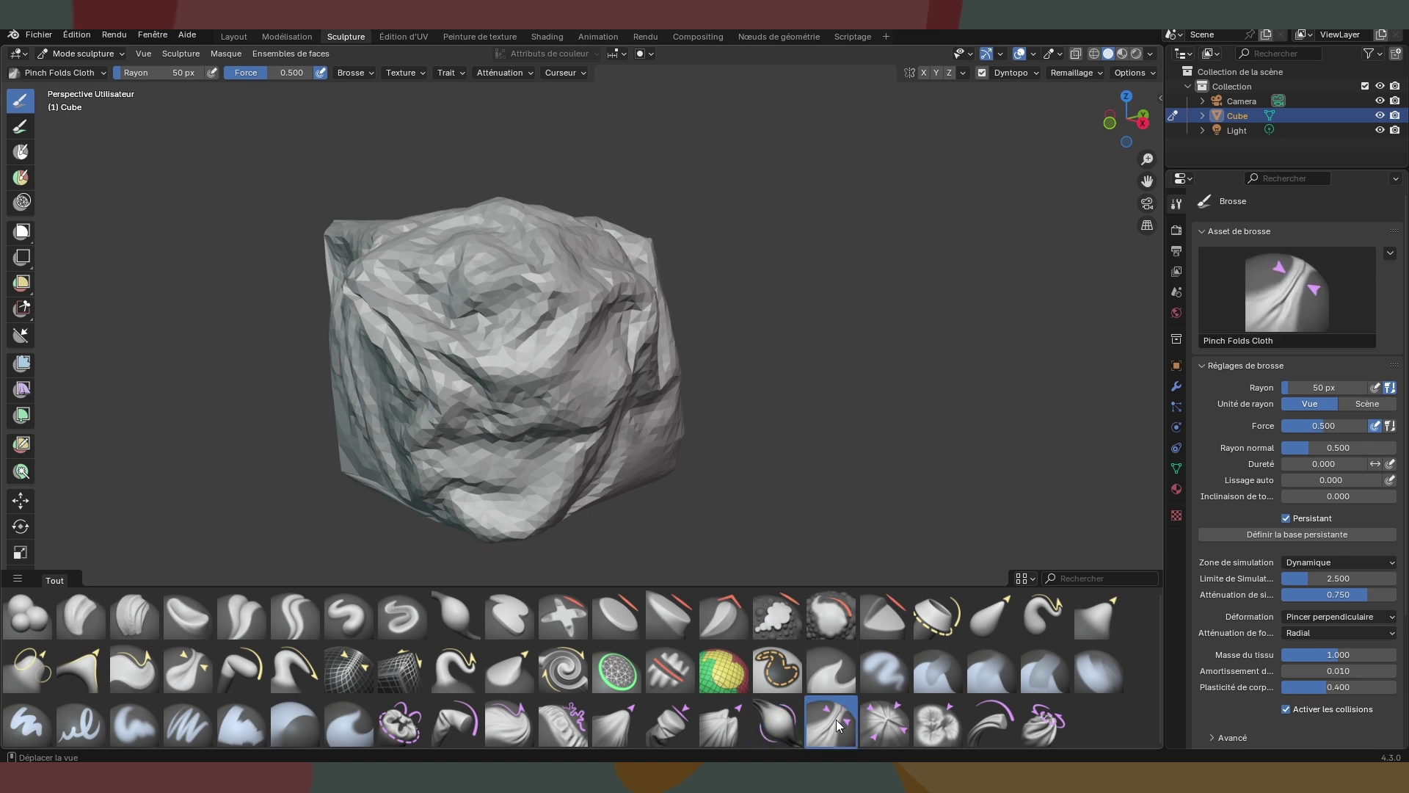
mouse_move(608, 450)
left_mouse_down()
mouse_move(616, 458)
mouse_move(559, 483)
left_mouse_up()
Step: Test the Pinch Point Cloth and Push Cloth brushes on the side of the bulge
left_click(873, 728)
left_click_drag(595, 379, 604, 382)
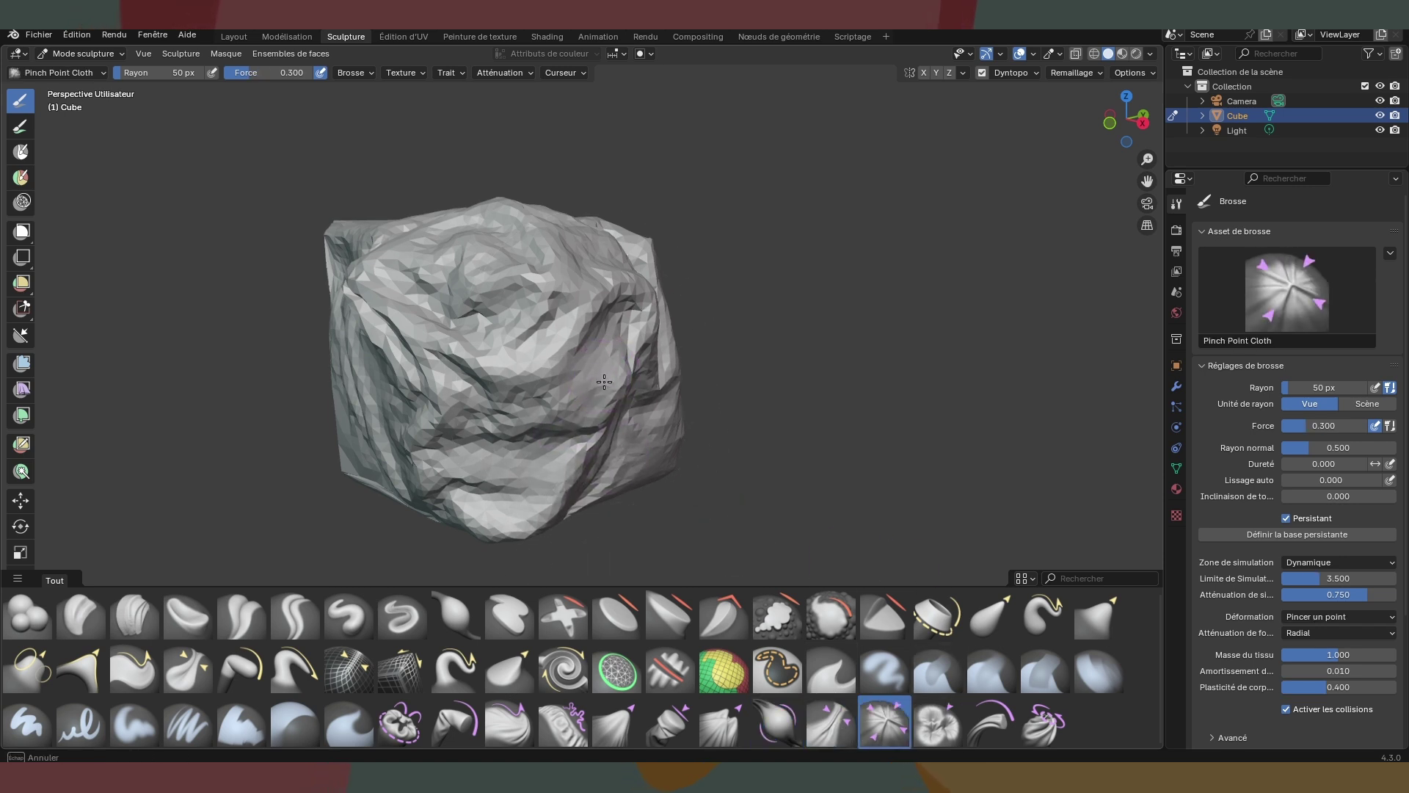
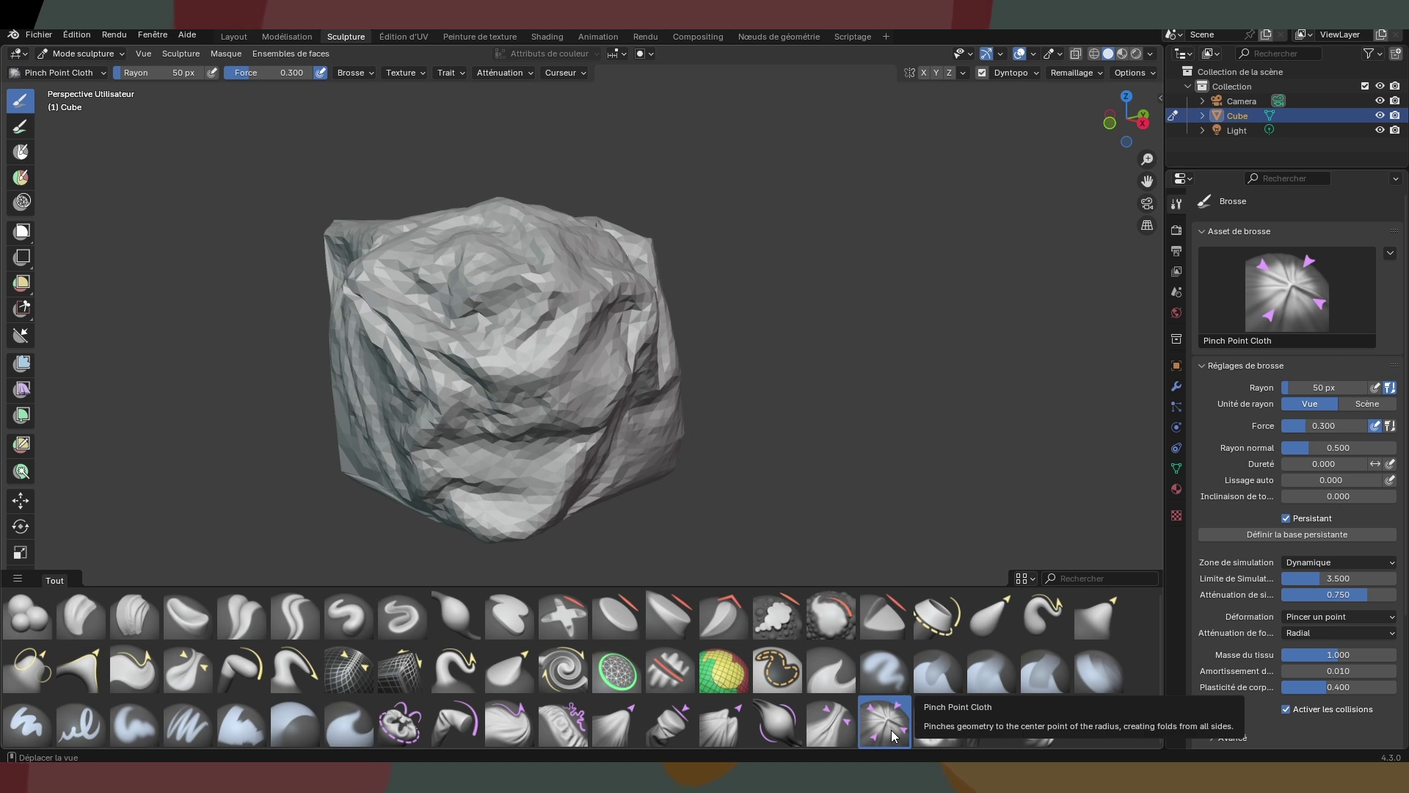
middle_click_drag(707, 390, 658, 317)
mouse_move(658, 317)
left_mouse_down()
mouse_move(674, 307)
mouse_move(636, 332)
left_mouse_up()
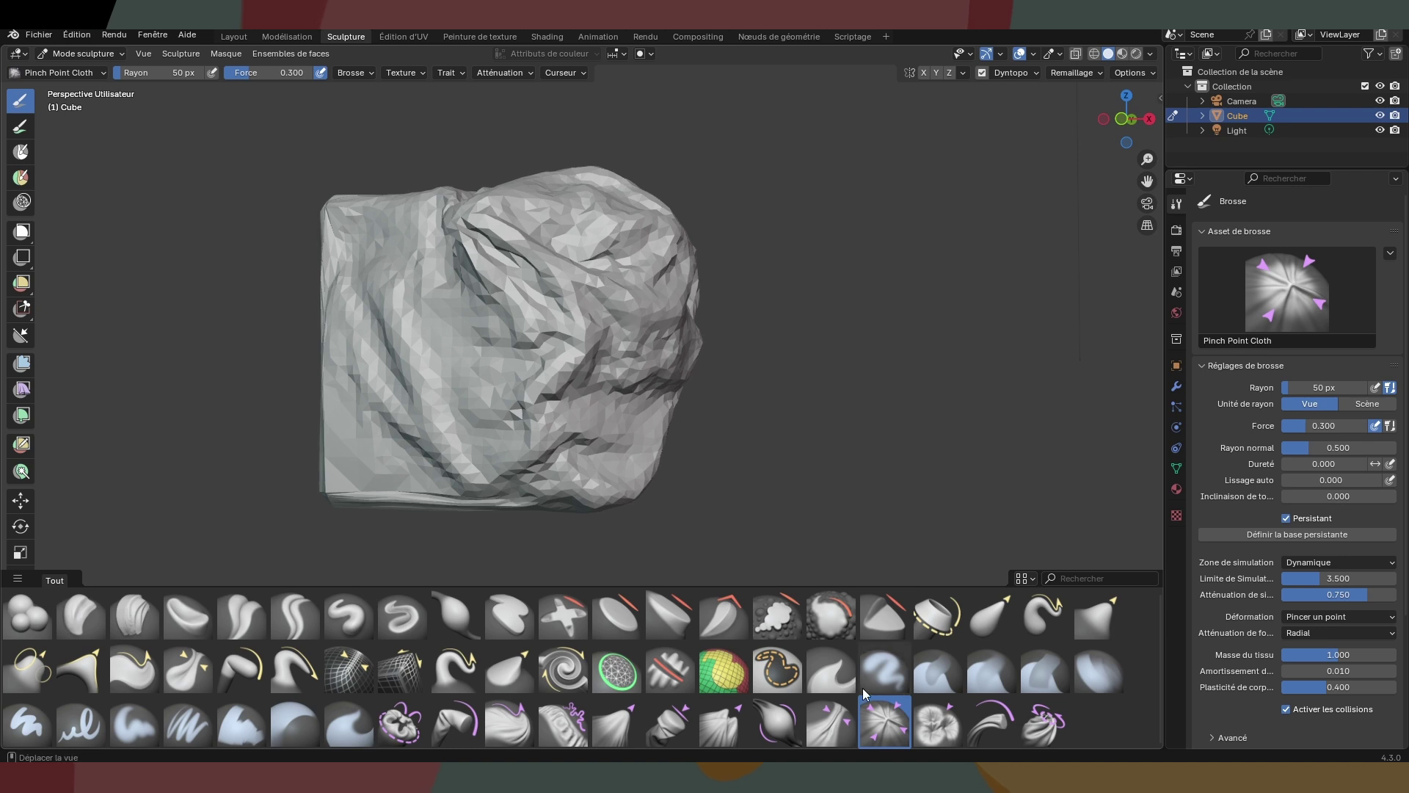
left_click(952, 732)
mouse_move(613, 309)
left_mouse_down()
mouse_move(624, 323)
mouse_move(599, 312)
mouse_move(624, 330)
left_mouse_up()
Step: Try the Stretch/Move Cloth and Twist Boundary Cloth brushes on the folded side of the cube
left_click(995, 726)
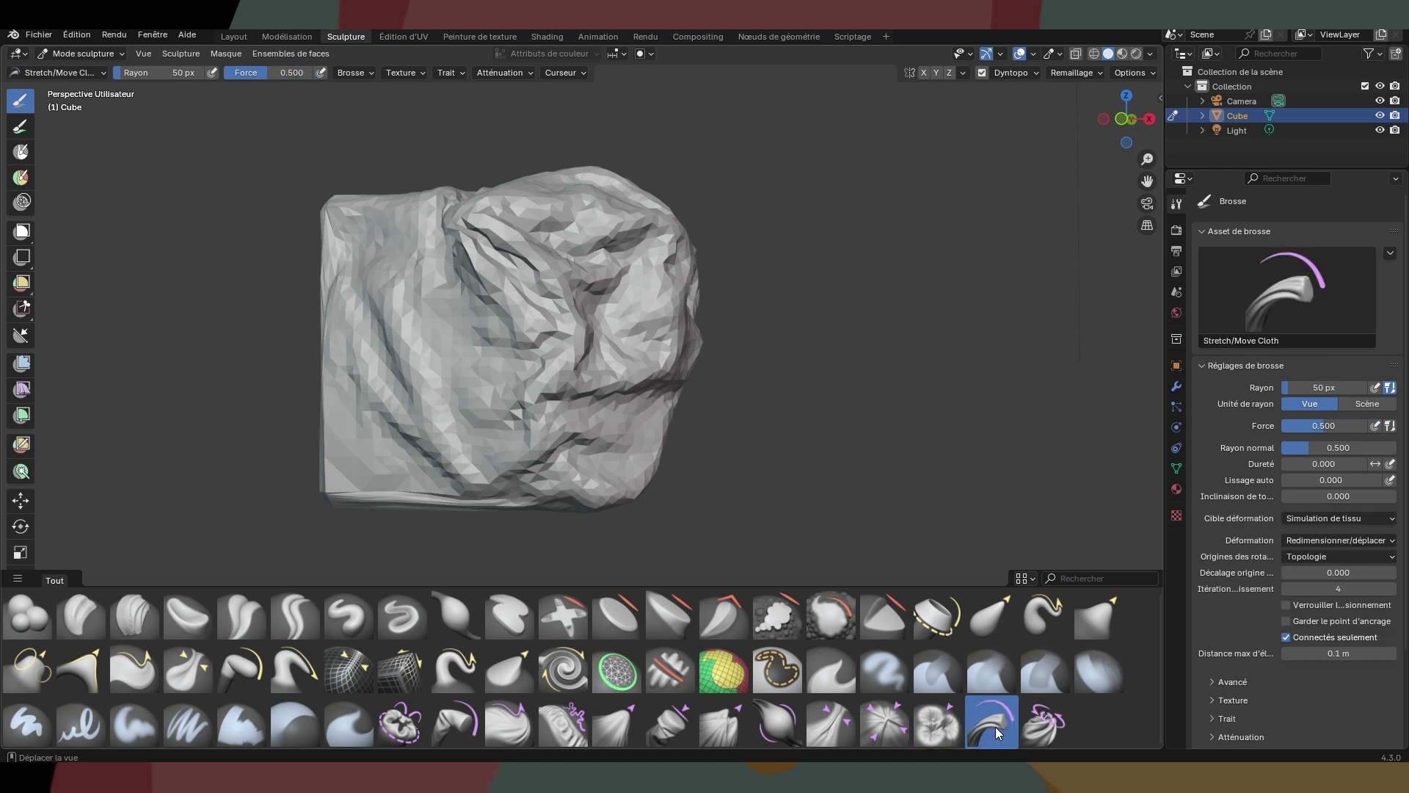
mouse_move(595, 386)
left_mouse_down()
mouse_move(606, 325)
mouse_move(589, 385)
mouse_move(598, 376)
left_mouse_up()
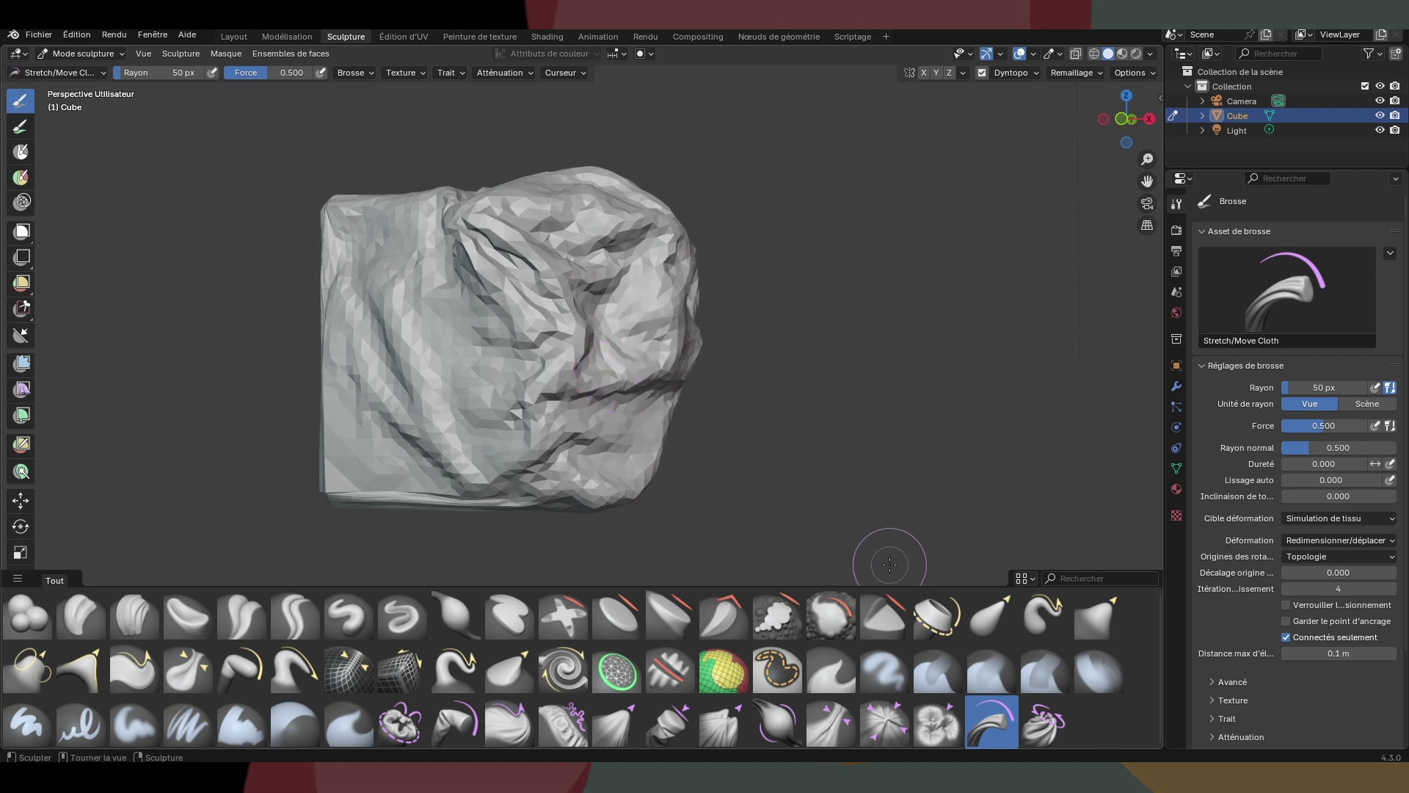
left_click(1029, 726)
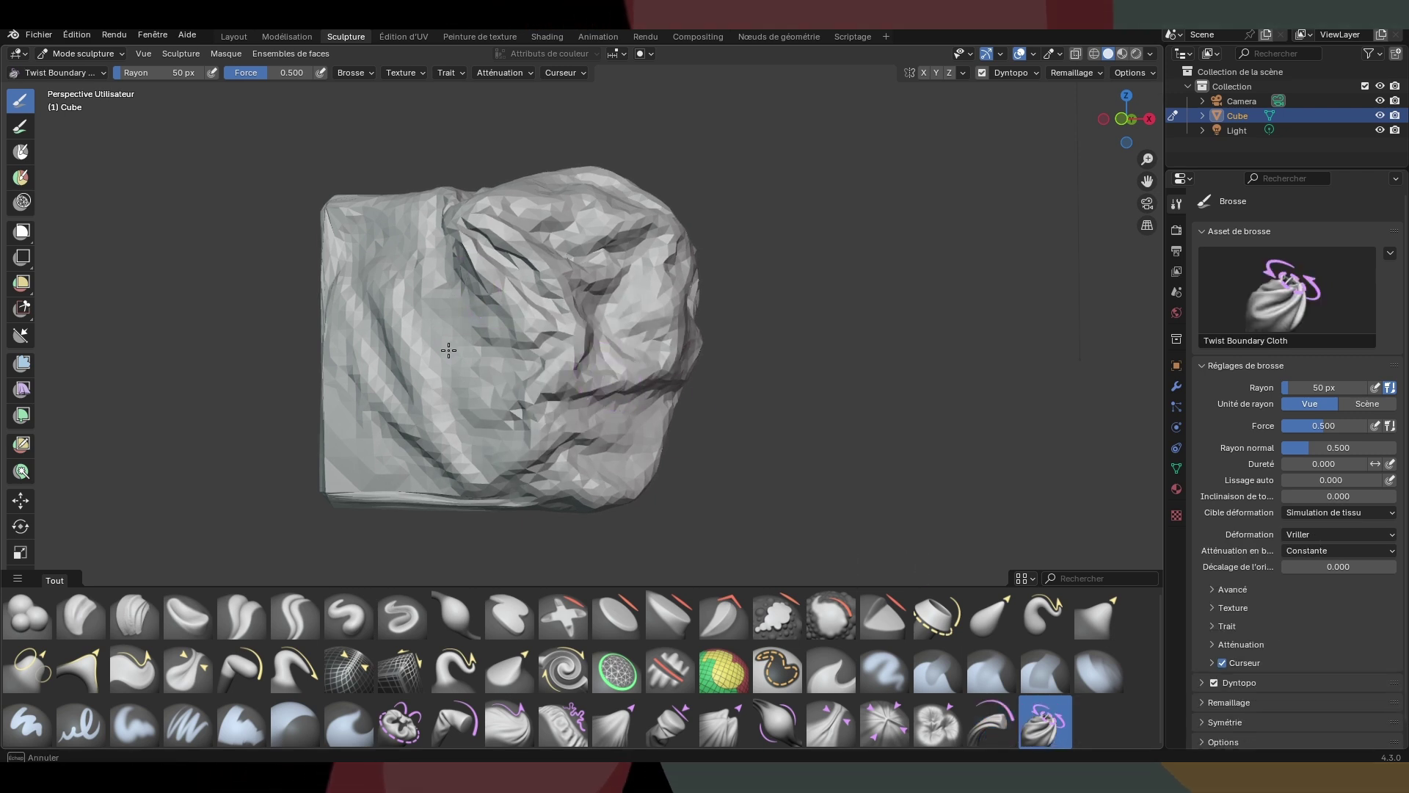
middle_click_drag(794, 386, 745, 405)
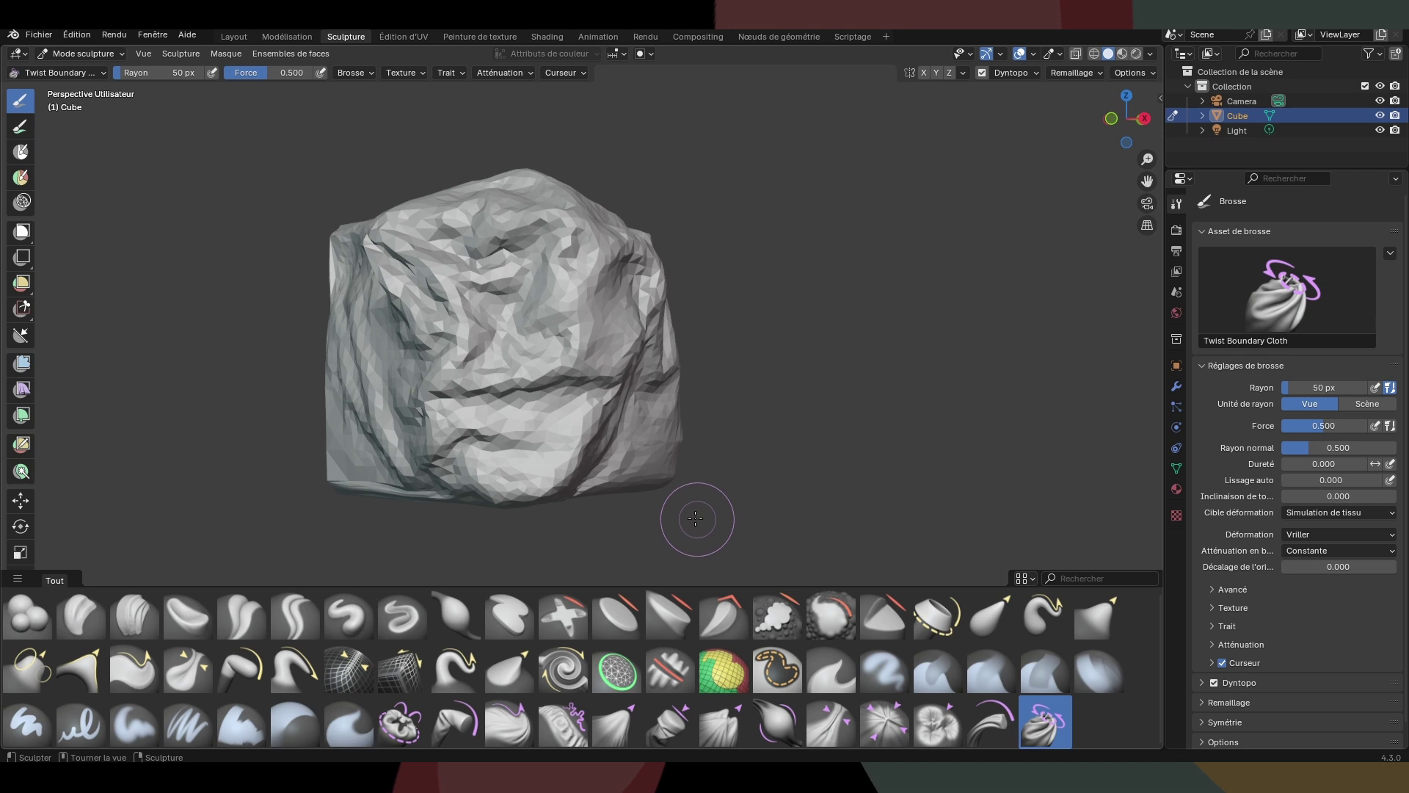
Step: Return to the Grab Cloth brush and widen the horizontal crease across the bulge on both ends, reshaping the lower lobe beneath it
left_click(617, 721)
scroll(646, 362, "up", 1)
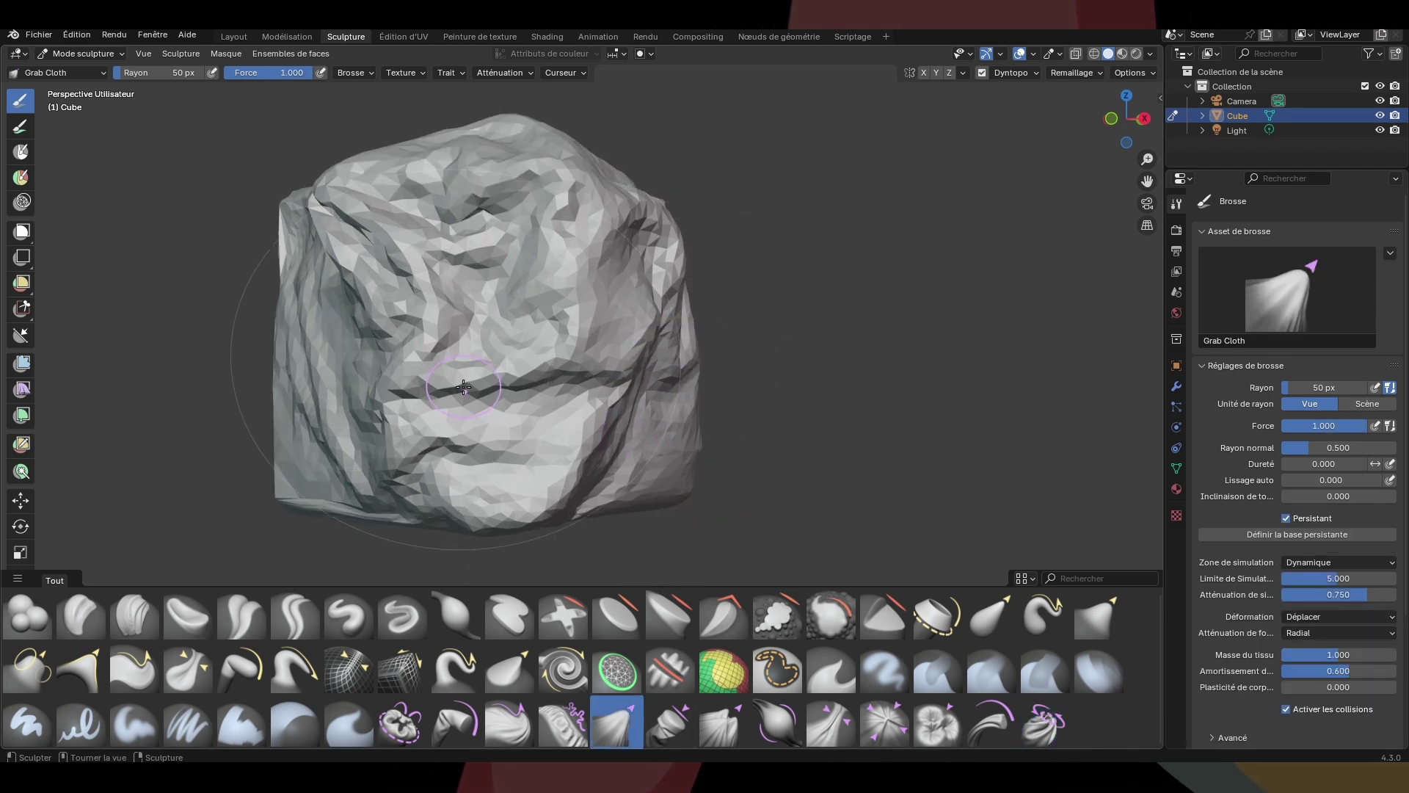
left_click_drag(378, 403, 411, 360)
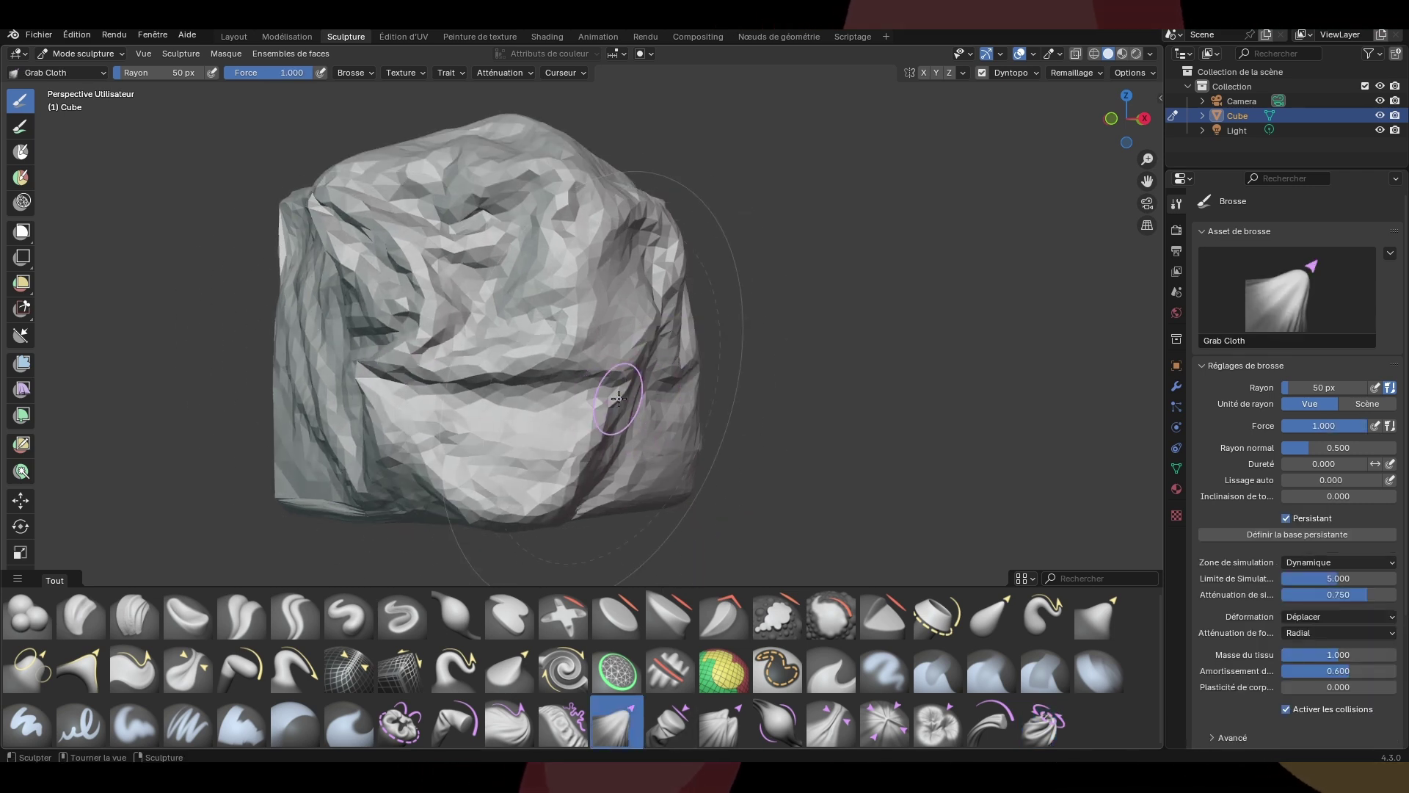
left_click_drag(618, 398, 528, 368)
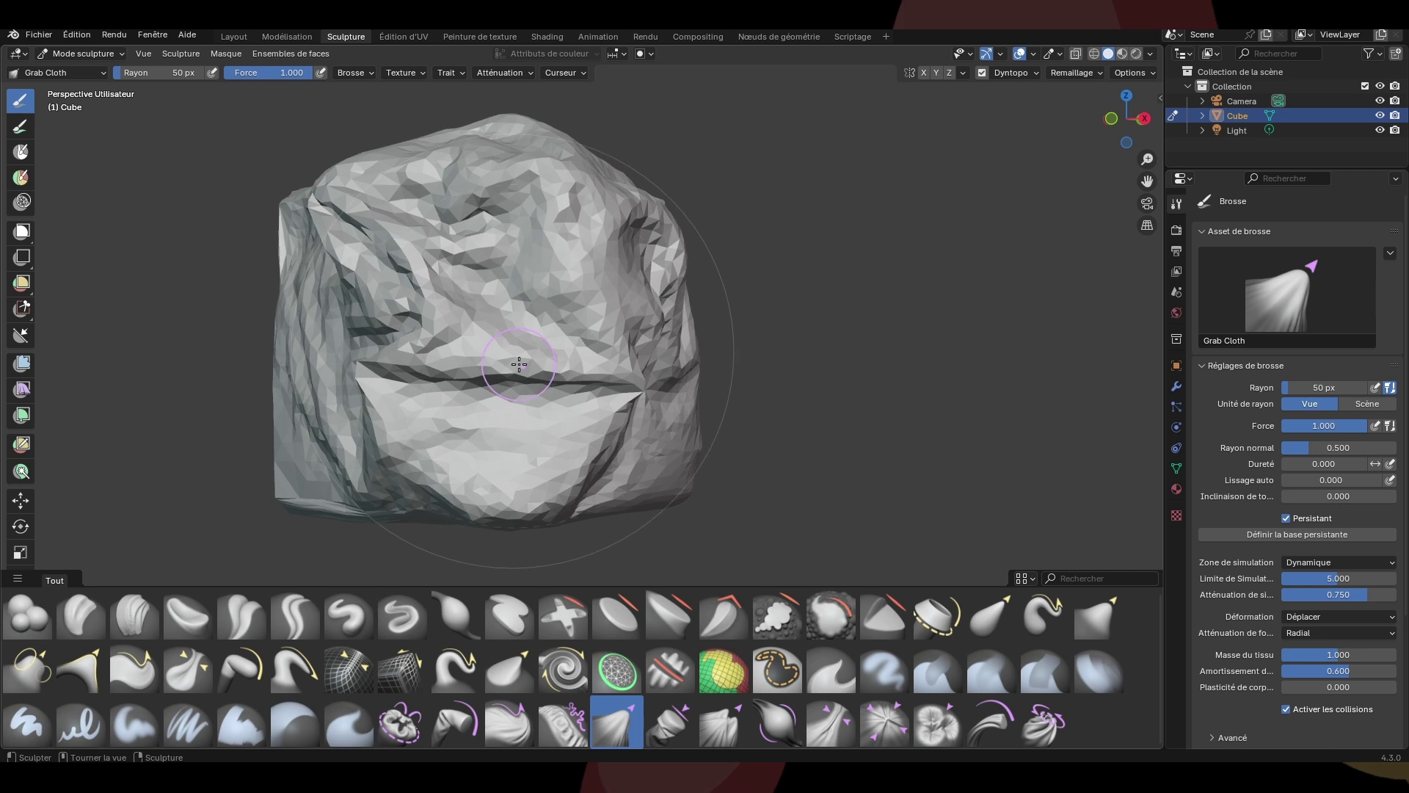
middle_click_drag(513, 425, 697, 418)
mouse_move(697, 418)
left_mouse_down()
mouse_move(717, 409)
mouse_move(735, 423)
mouse_move(698, 456)
left_mouse_up()
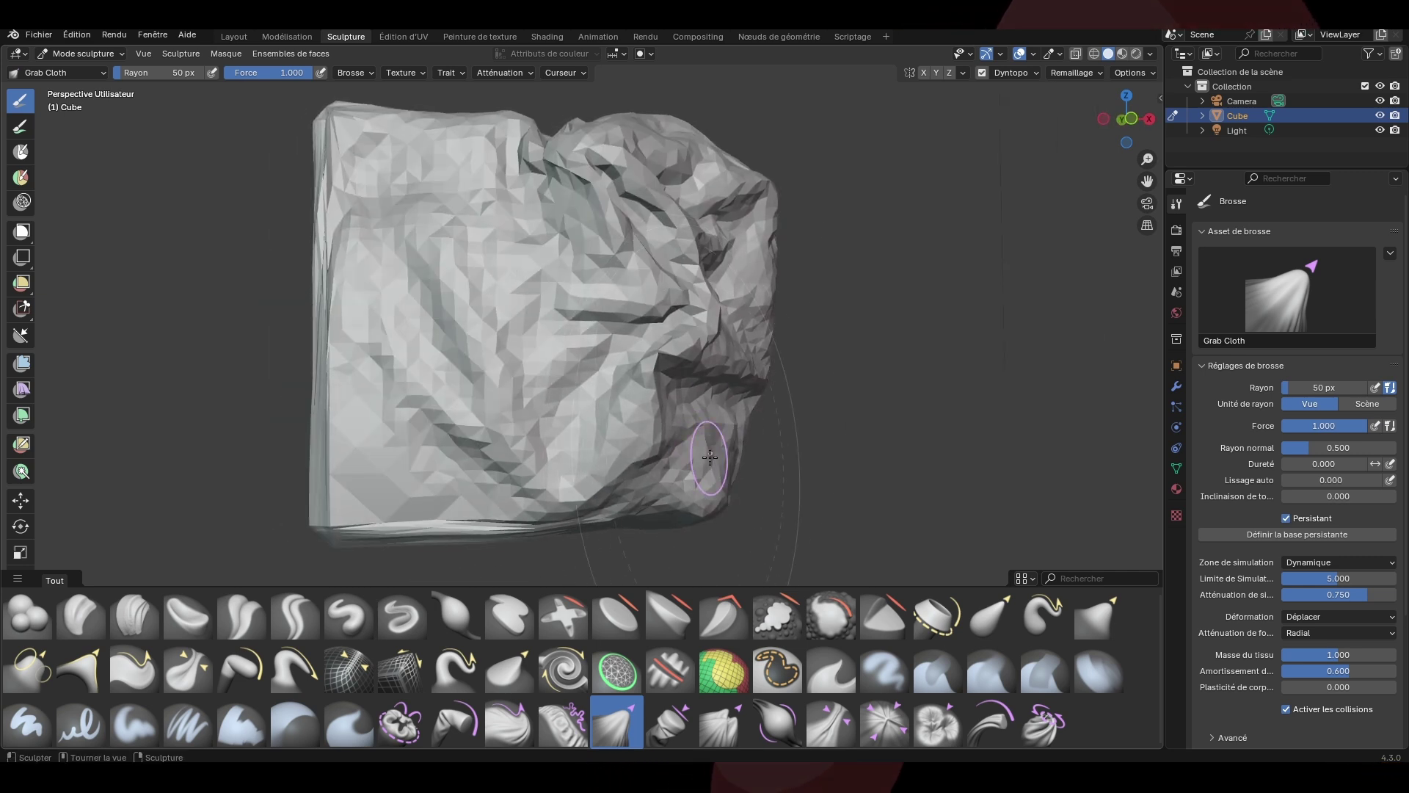
middle_click_drag(710, 458, 558, 381)
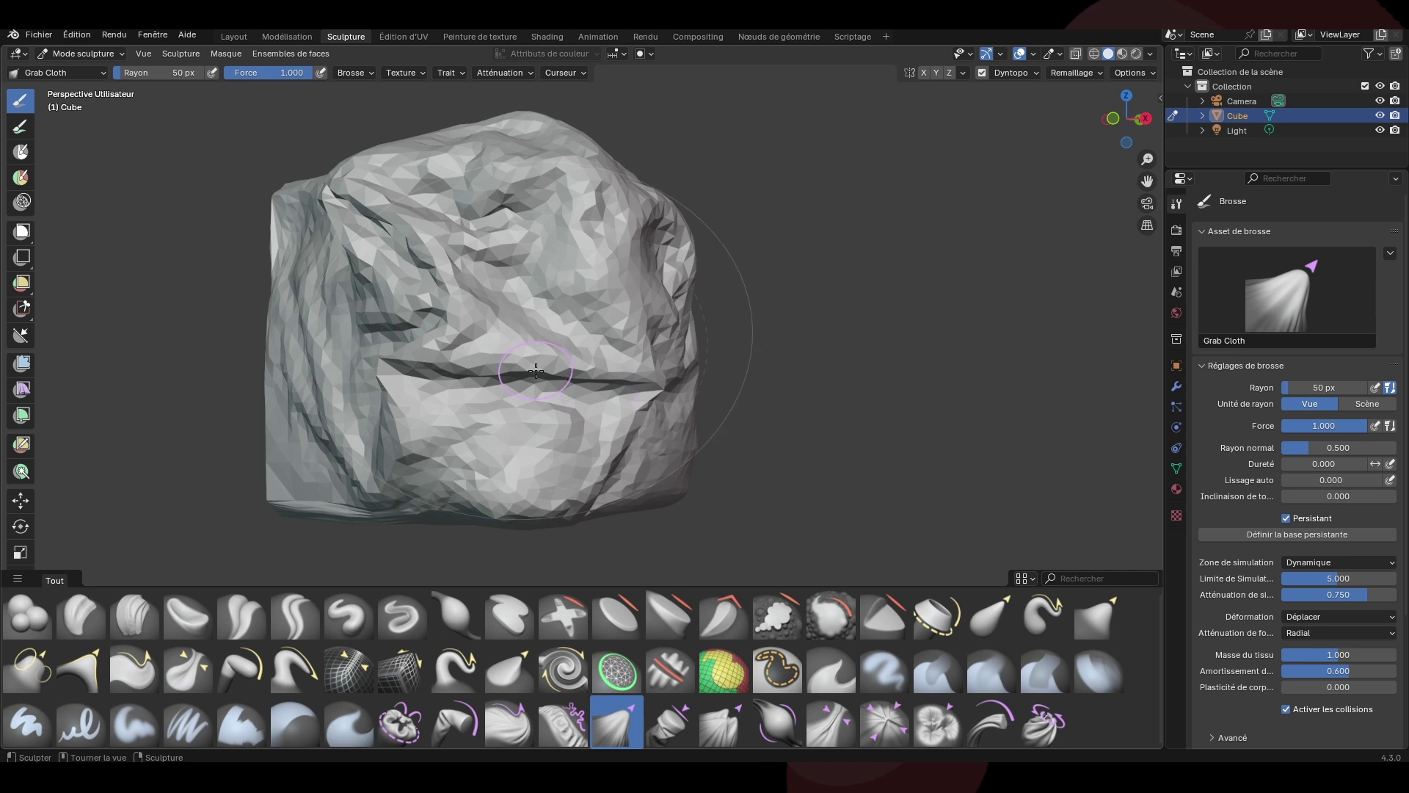
middle_click_drag(759, 308, 666, 330)
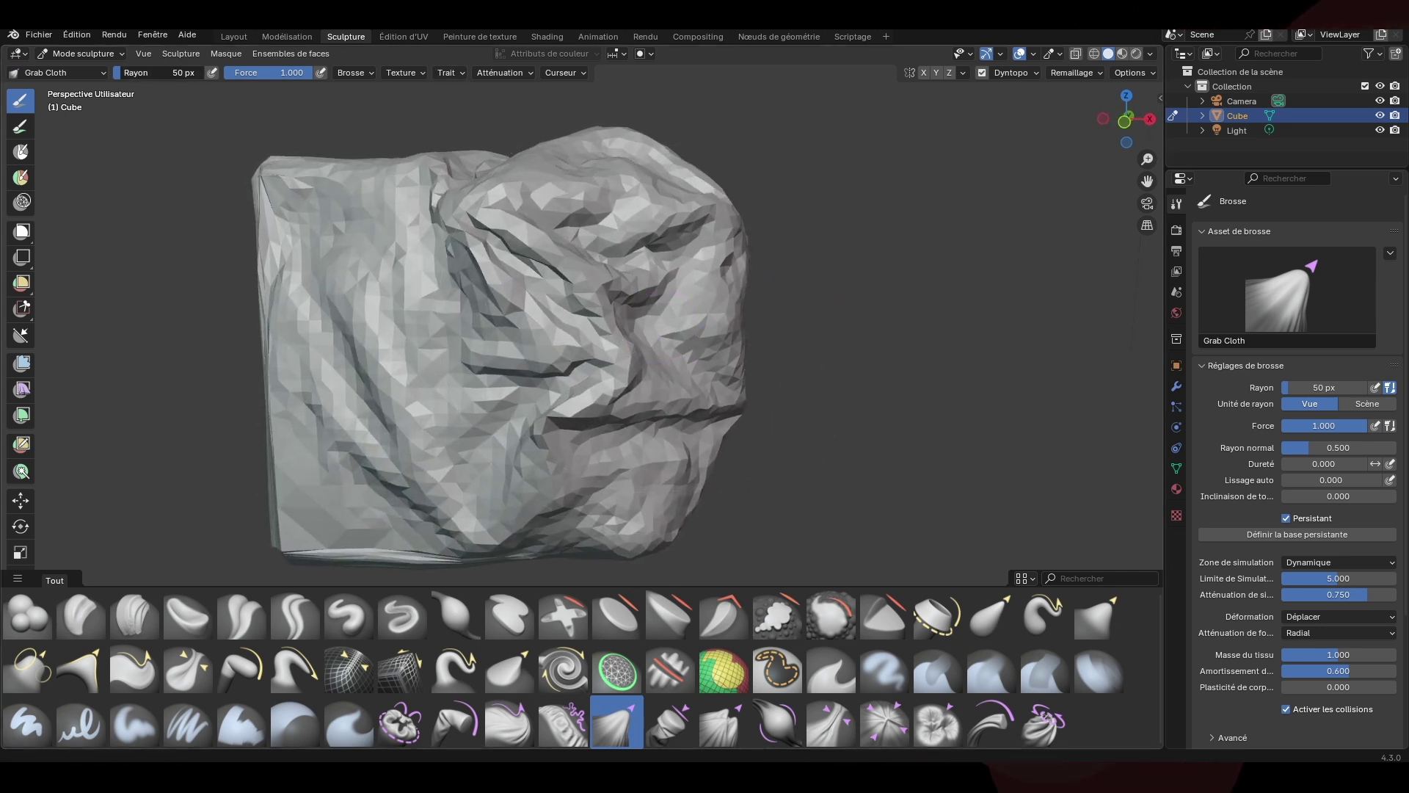
Step: Set the Grab Cloth brush's radius to 42 px and its strength to 0.764
left_click_drag(131, 73, 124, 75)
left_click_drag(298, 73, 278, 73)
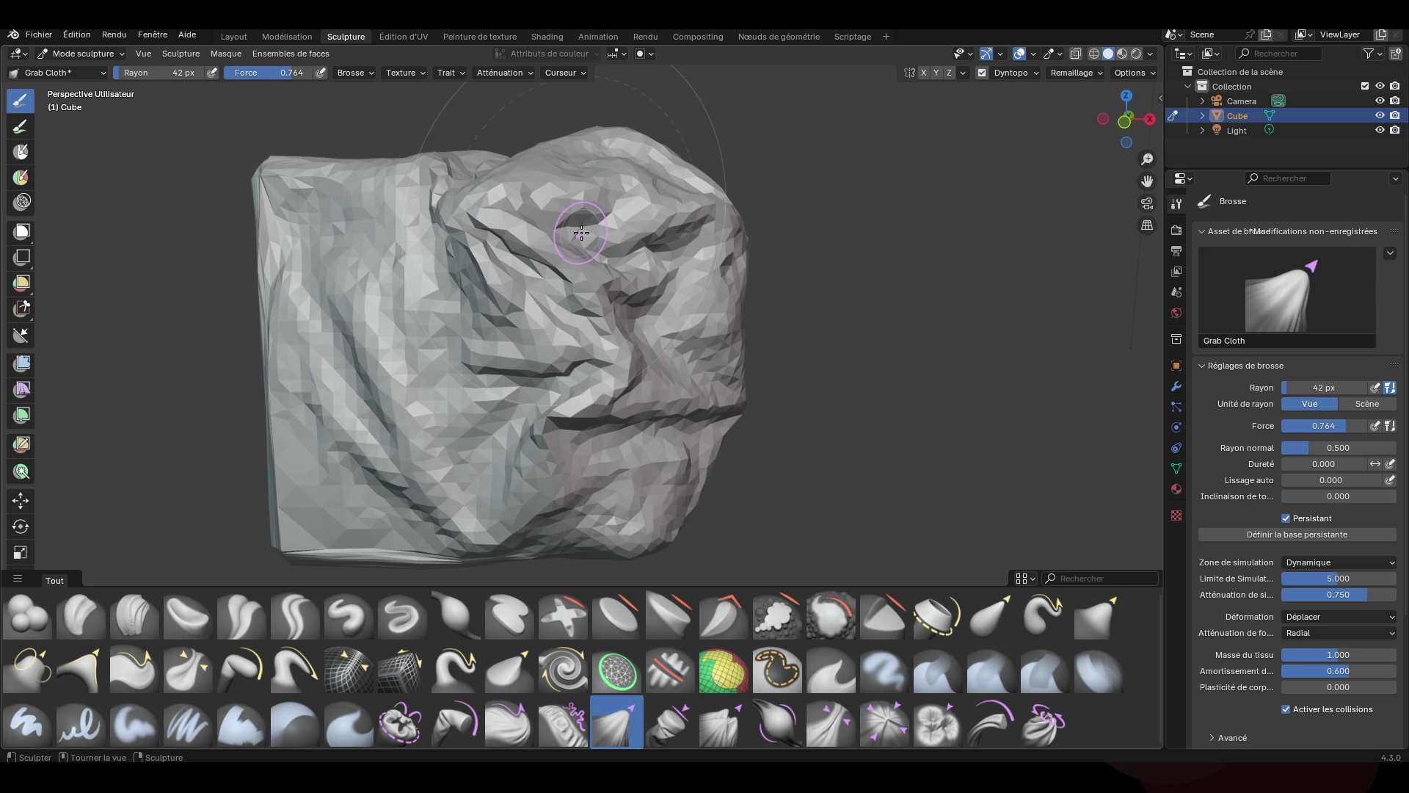
middle_click_drag(581, 233, 901, 288)
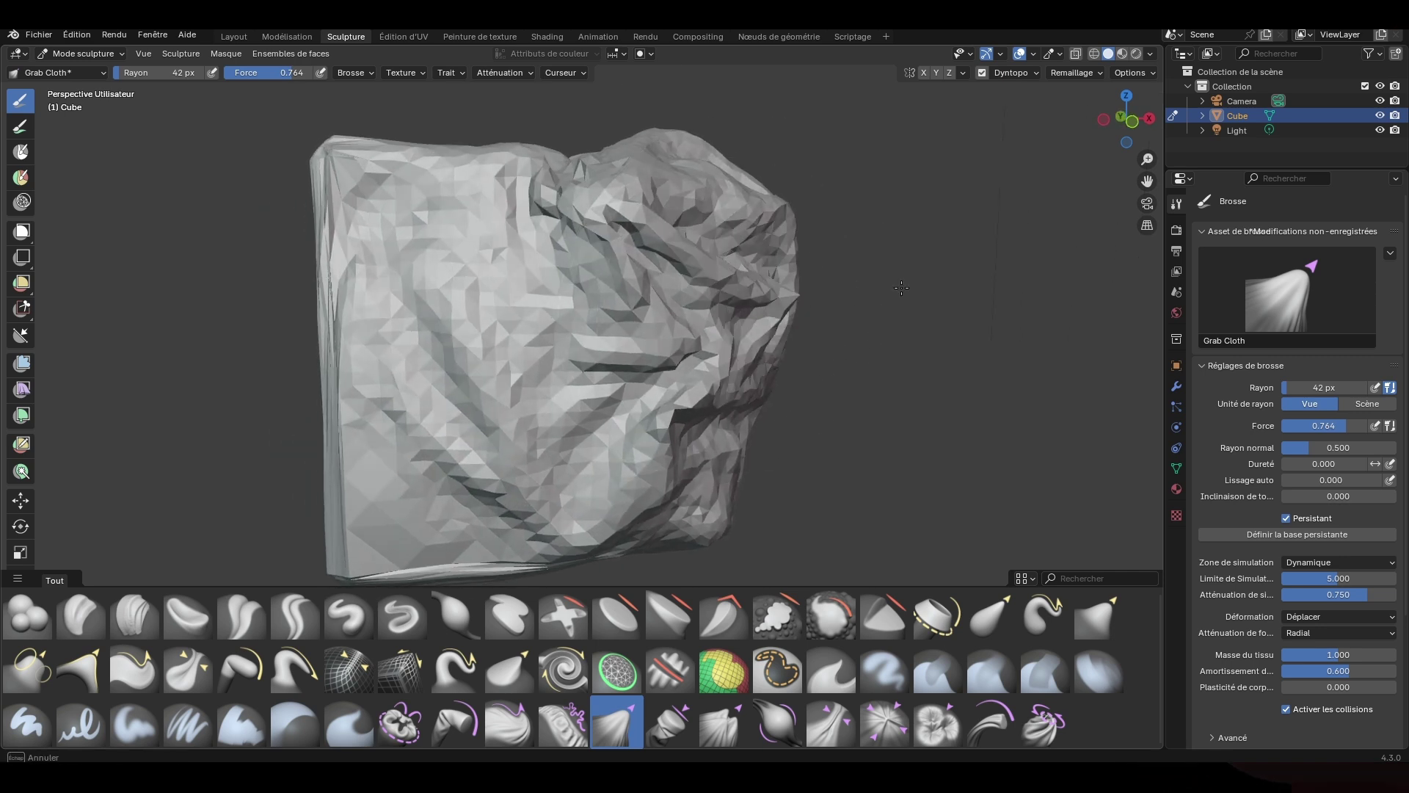
Step: Pull the side of the bulge outward with the Grab Cloth brush, and test the Grab 2D brush above the crease
left_click_drag(901, 288, 881, 323)
middle_click_drag(856, 420, 807, 465)
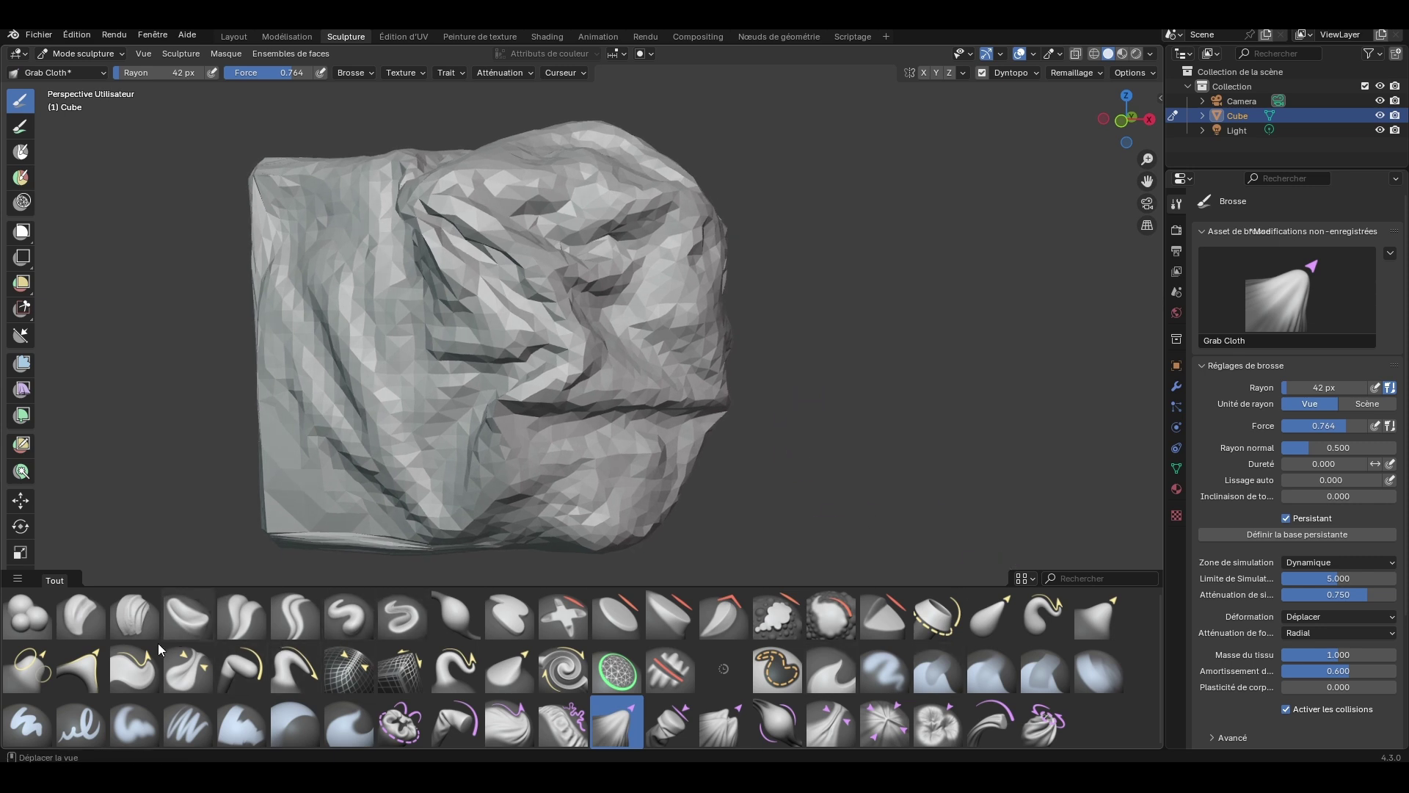
left_click(23, 678)
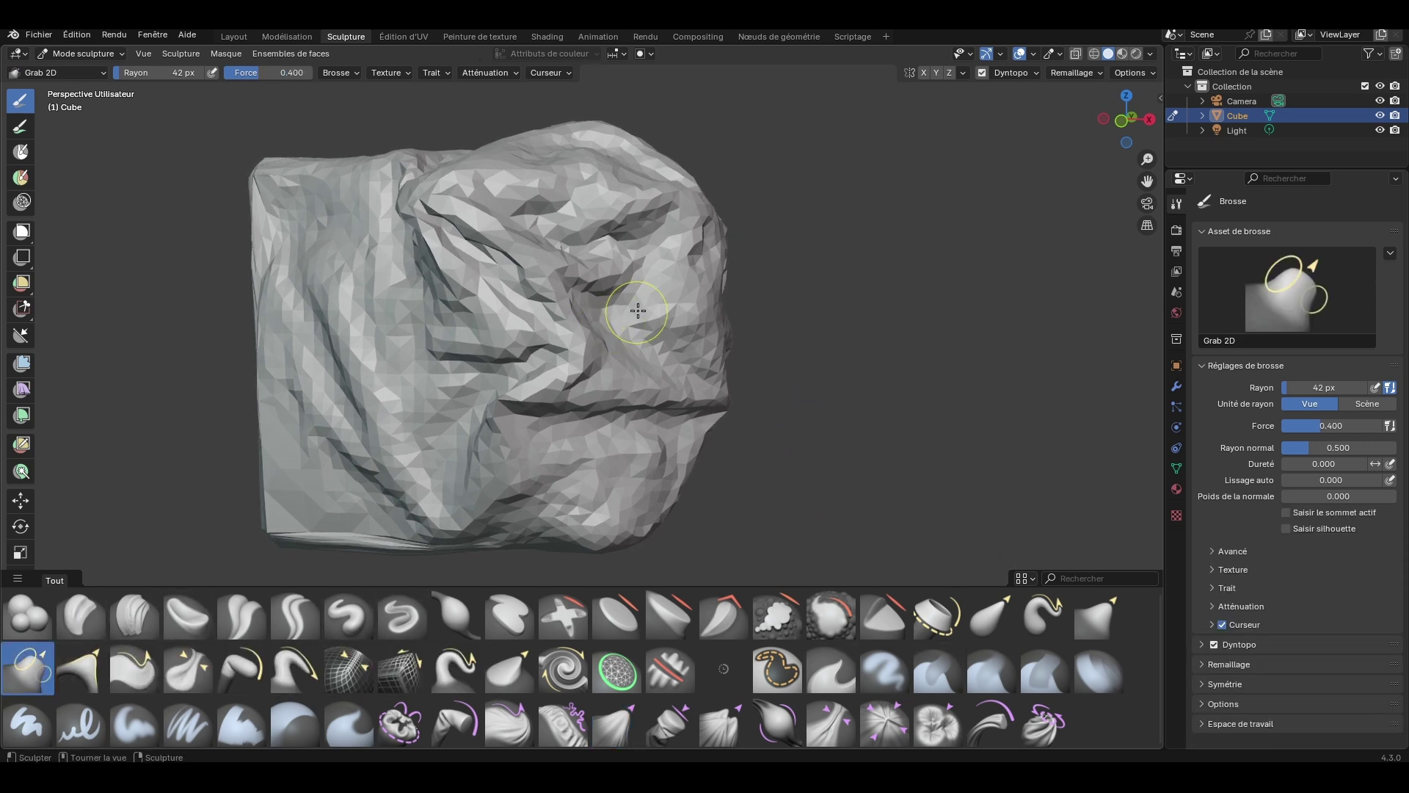
left_click_drag(658, 297, 621, 305)
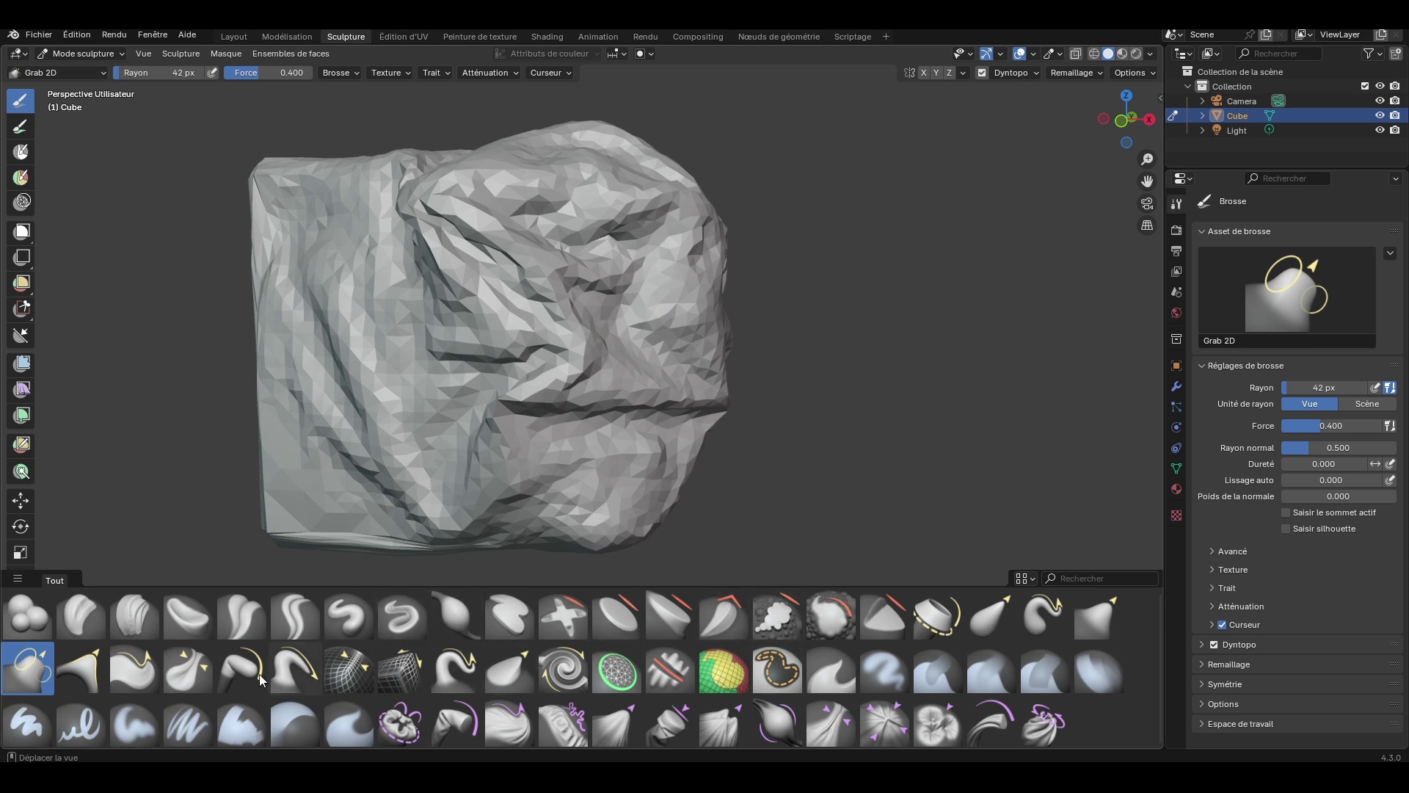
Step: Try pulling the side of the bulge above the crease with the Grab brush, and undo the stroke
left_click(1088, 623)
middle_click_drag(824, 440, 843, 416)
left_click_drag(680, 282, 727, 266)
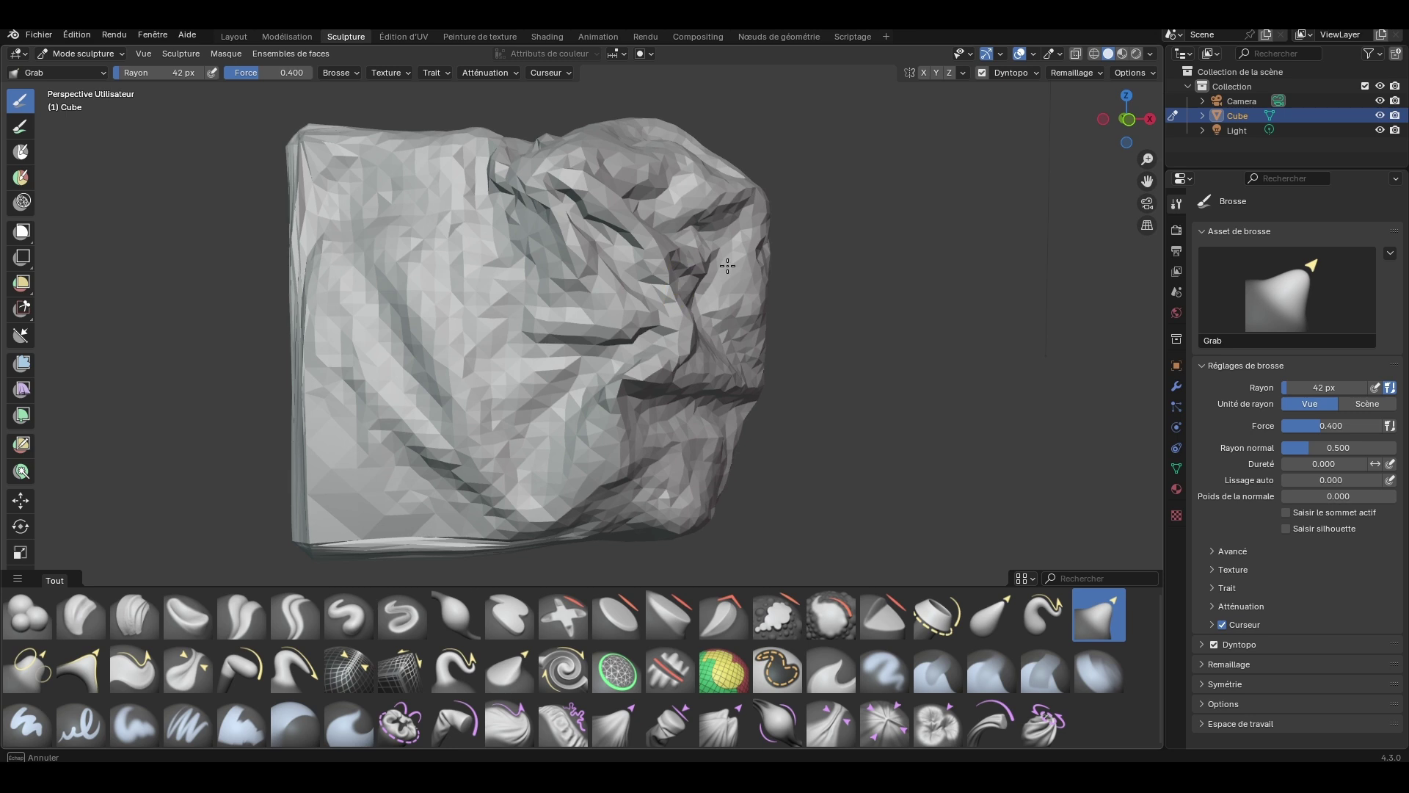
key("ctrl+z")
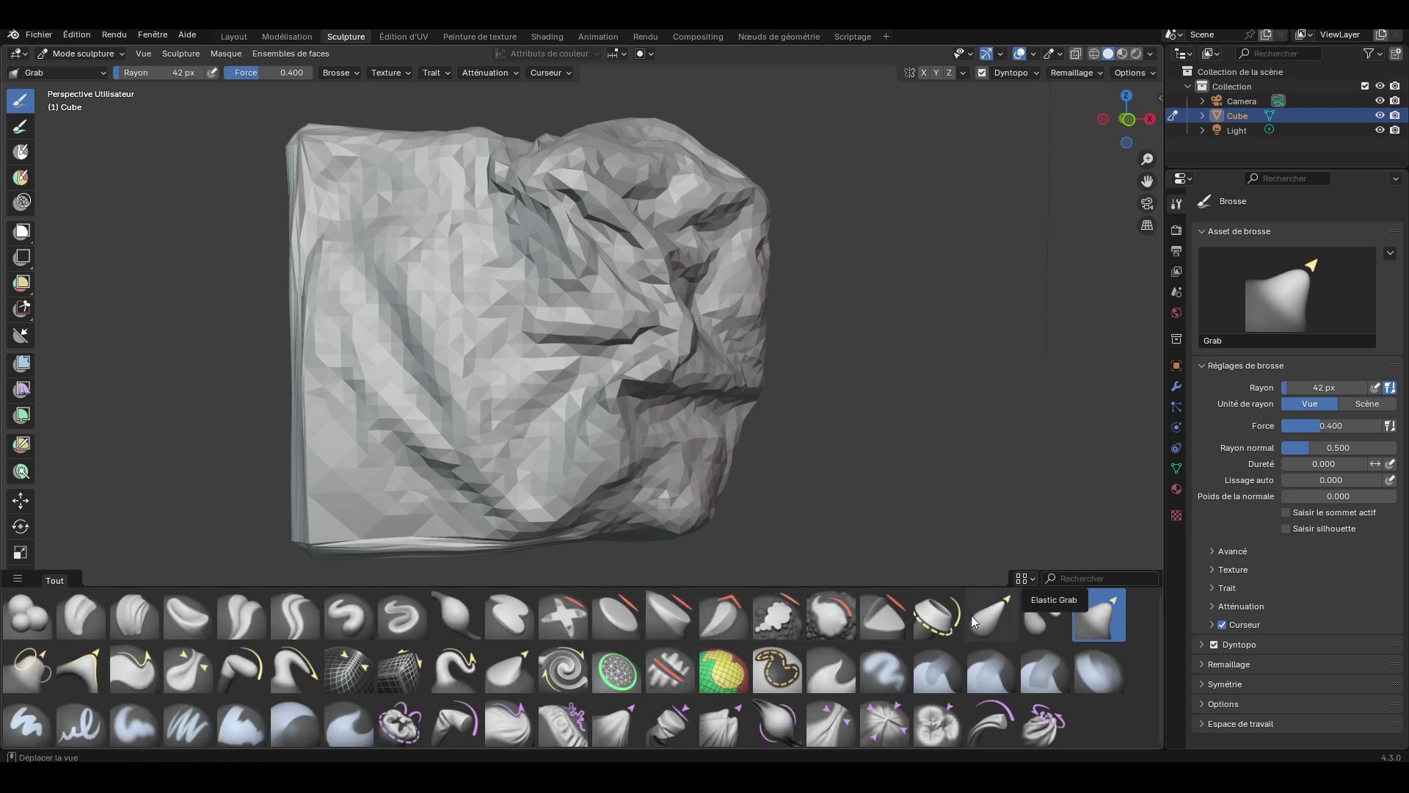
Step: Pull a rounded nose out of the middle of the bulge above the crease with the Elastic Grab brush
left_click(996, 615)
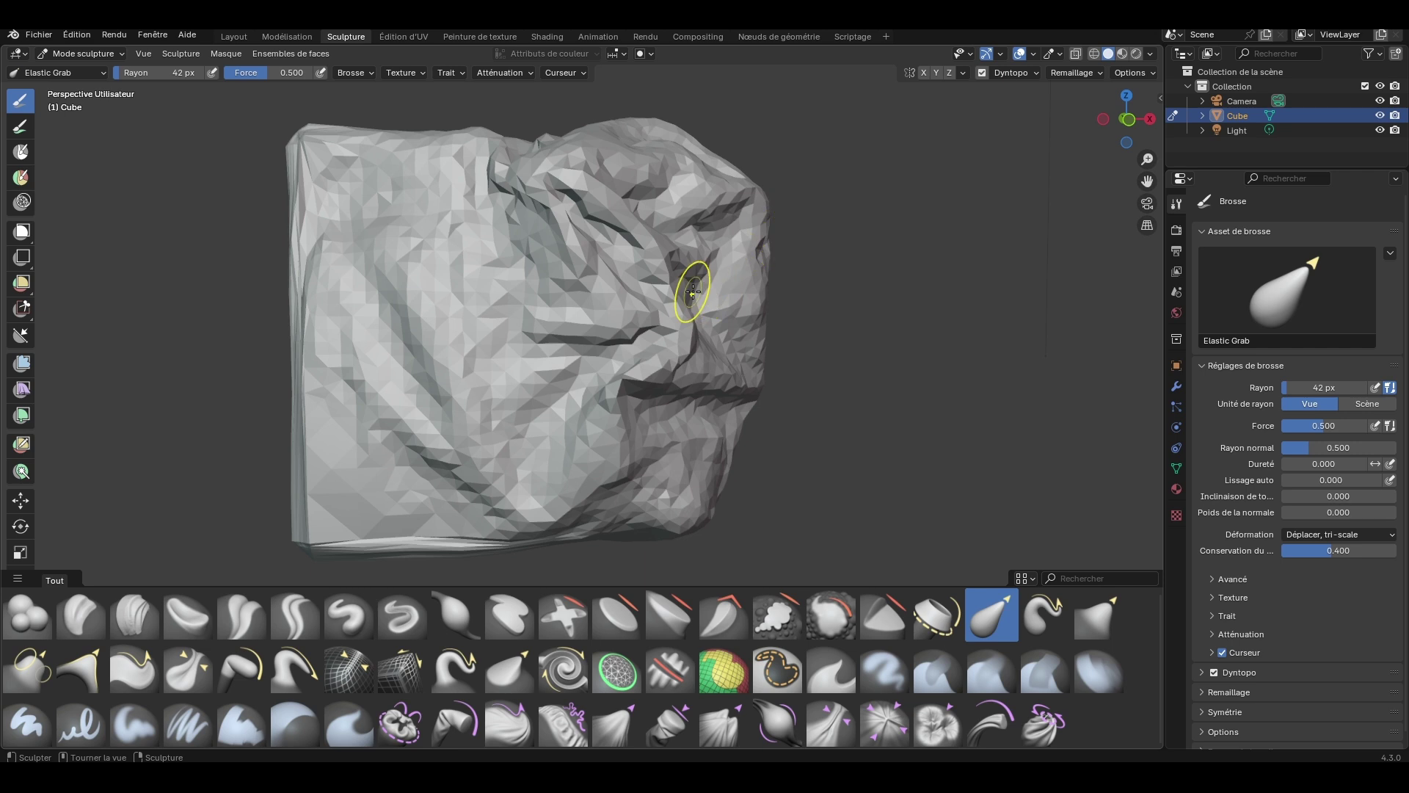
mouse_move(692, 291)
left_mouse_down()
mouse_move(1117, 167)
mouse_move(1026, 214)
left_mouse_up()
mouse_move(726, 241)
left_mouse_down()
mouse_move(715, 253)
mouse_move(873, 263)
left_mouse_up()
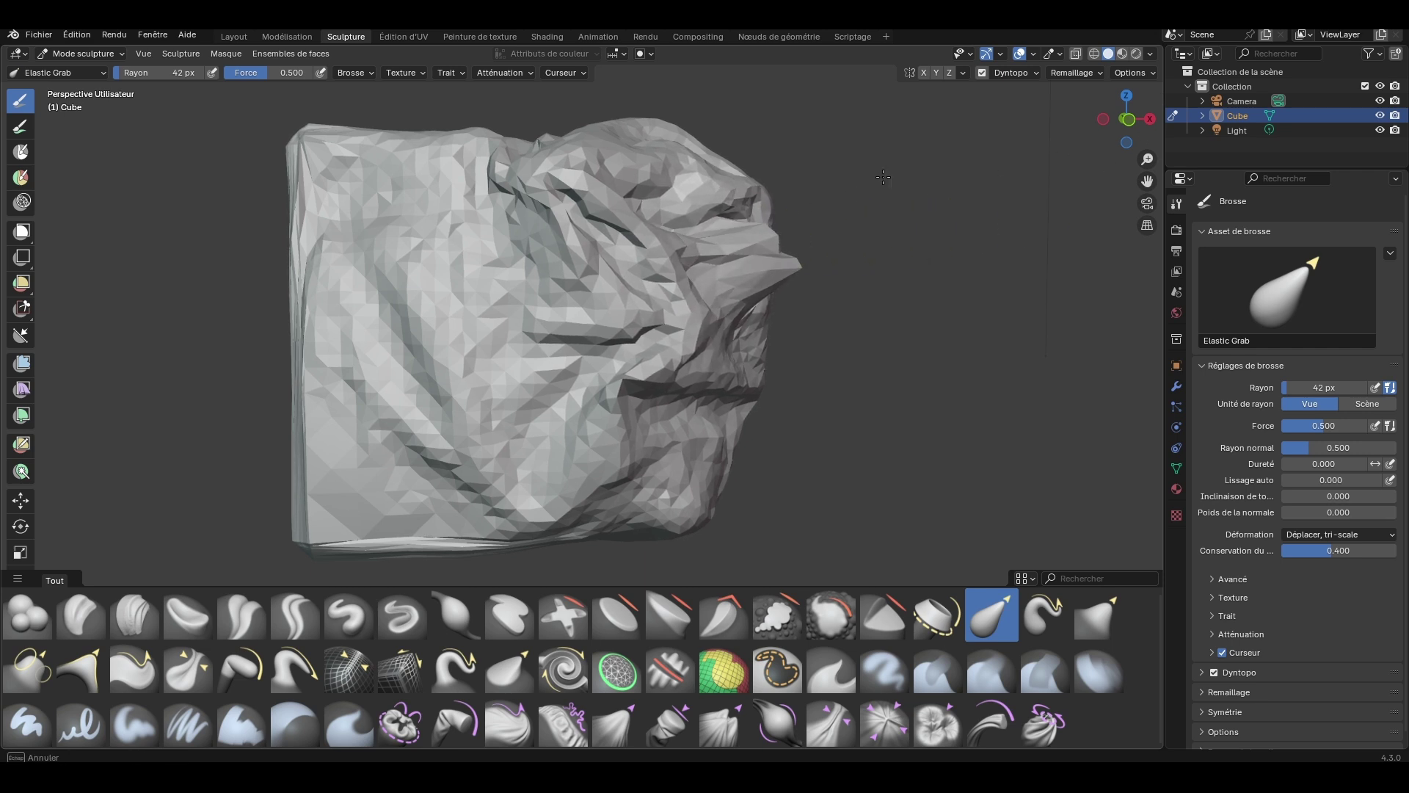
middle_click_drag(874, 262, 801, 320)
mouse_move(535, 315)
left_mouse_down()
mouse_move(535, 293)
mouse_move(560, 317)
left_mouse_up()
Step: Build up brow ridges on both sides above the nose with the Clay Strips brush
left_click(120, 634)
middle_click_drag(560, 317, 377, 298)
mouse_move(377, 299)
left_mouse_down()
mouse_move(409, 299)
mouse_move(375, 303)
mouse_move(395, 316)
left_mouse_up()
middle_click_drag(394, 315, 521, 335)
mouse_move(495, 268)
left_mouse_down()
mouse_move(363, 287)
mouse_move(551, 264)
mouse_move(394, 279)
left_mouse_up()
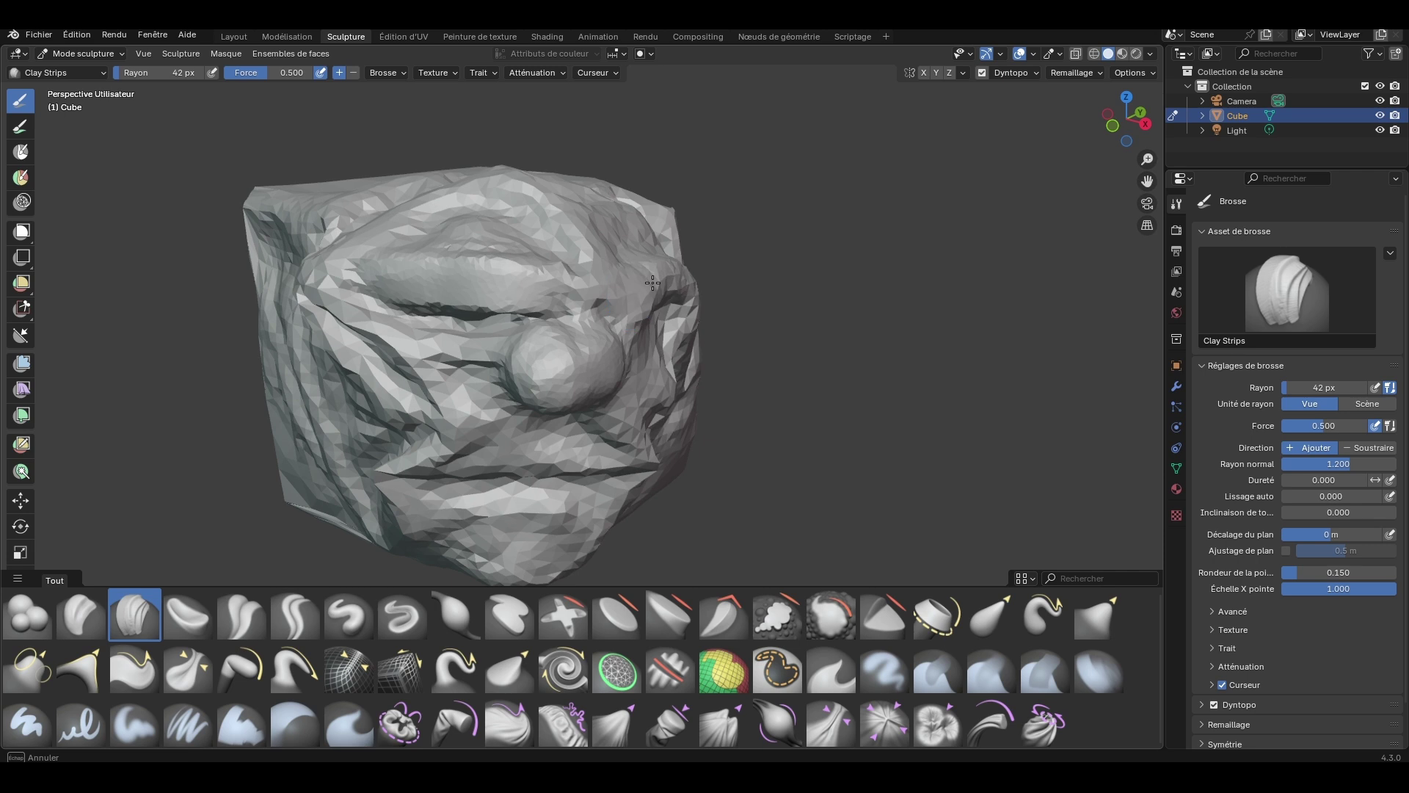
middle_click_drag(819, 304, 736, 301)
mouse_move(469, 291)
left_mouse_down()
mouse_move(472, 270)
mouse_move(384, 276)
left_mouse_up()
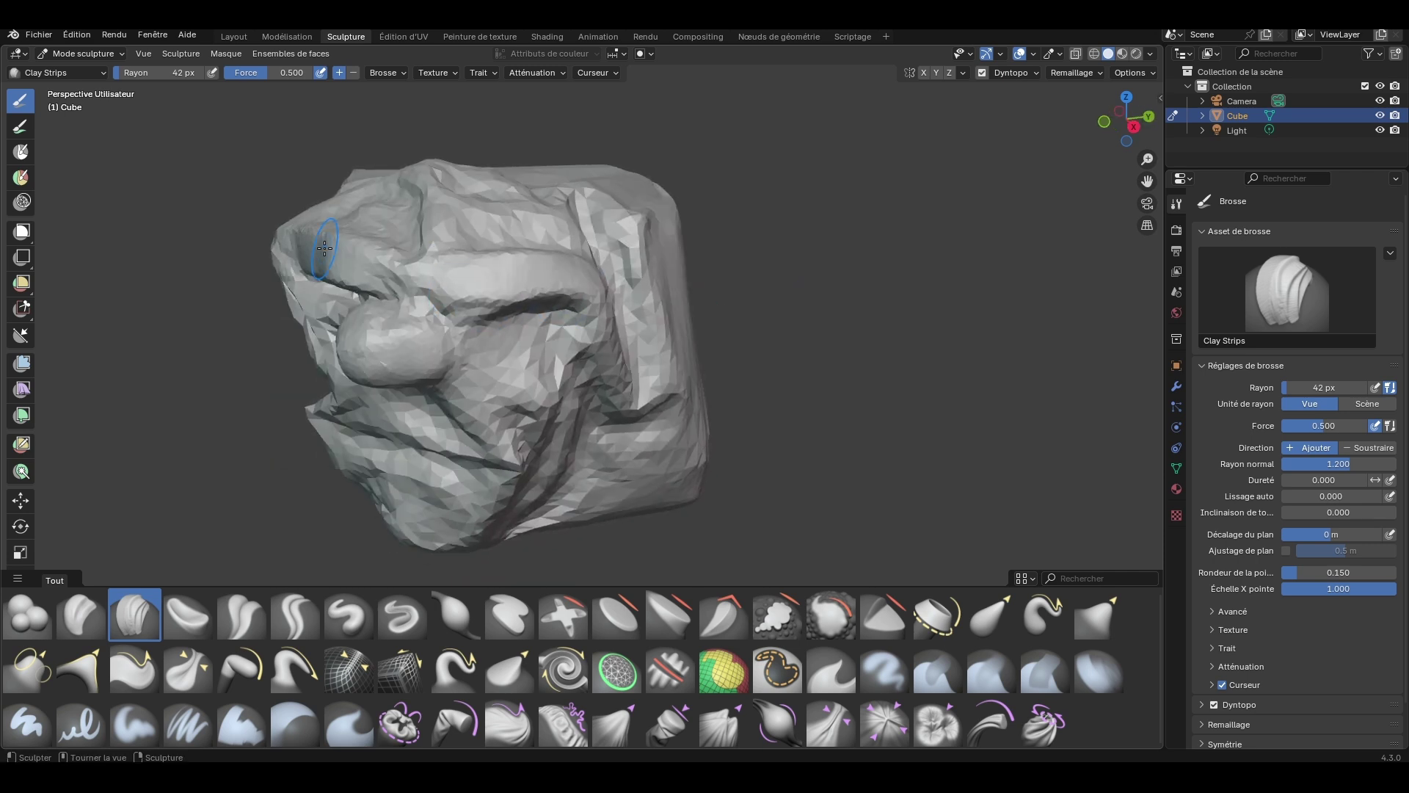
Step: Swell the forehead and the top of the head into a rounded skull with the Blob brush at a 126 px radius
scroll(528, 256, "down", 5)
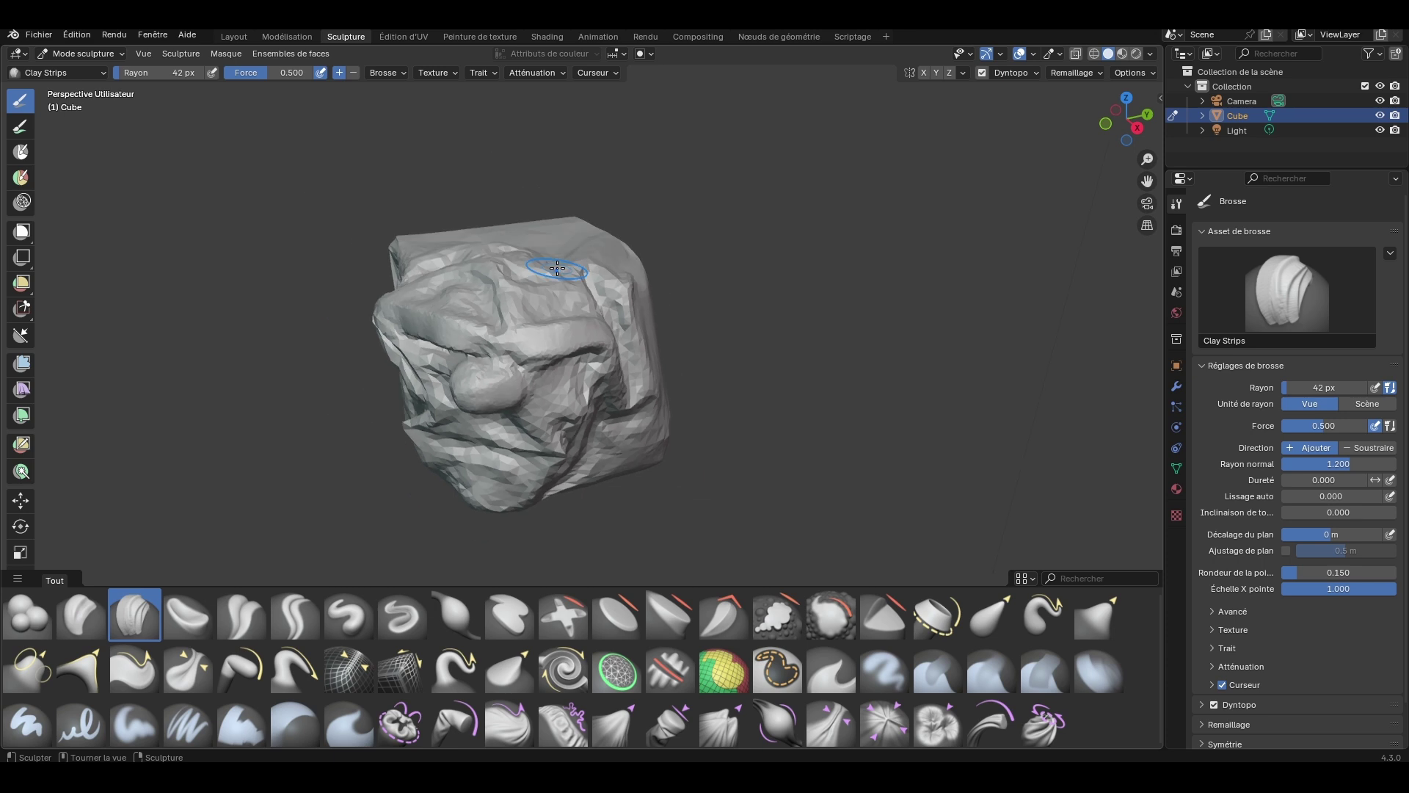
left_click(22, 623)
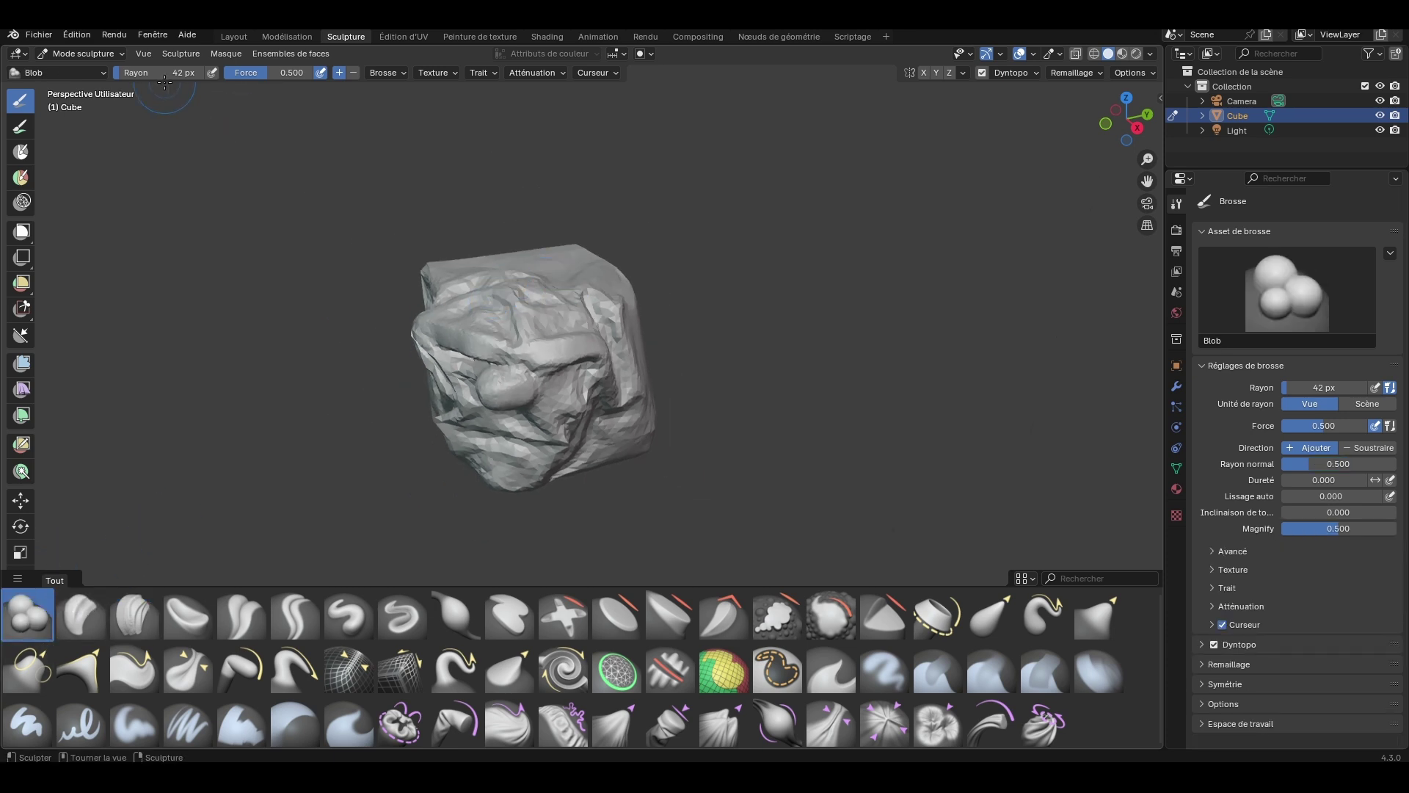
key("f")
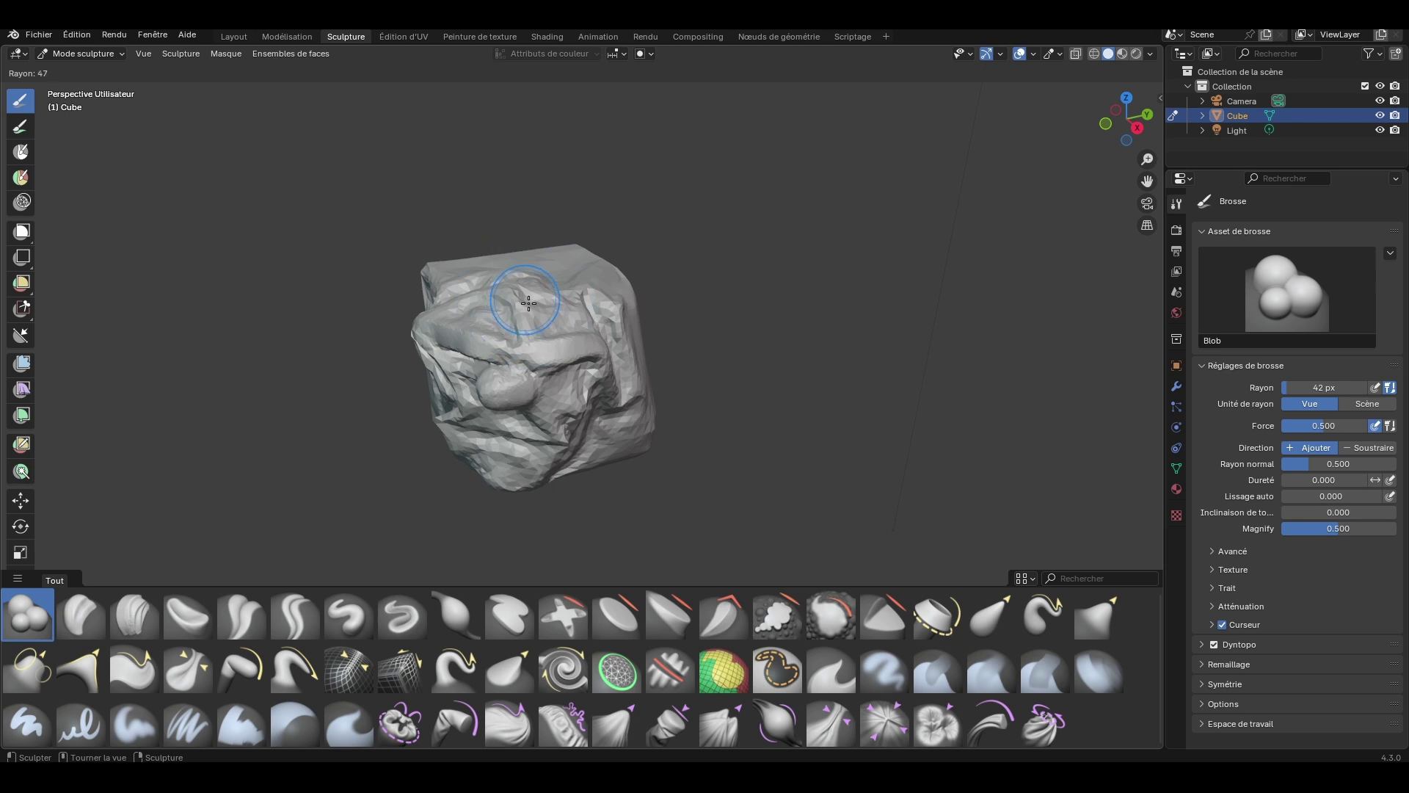
left_click(580, 323)
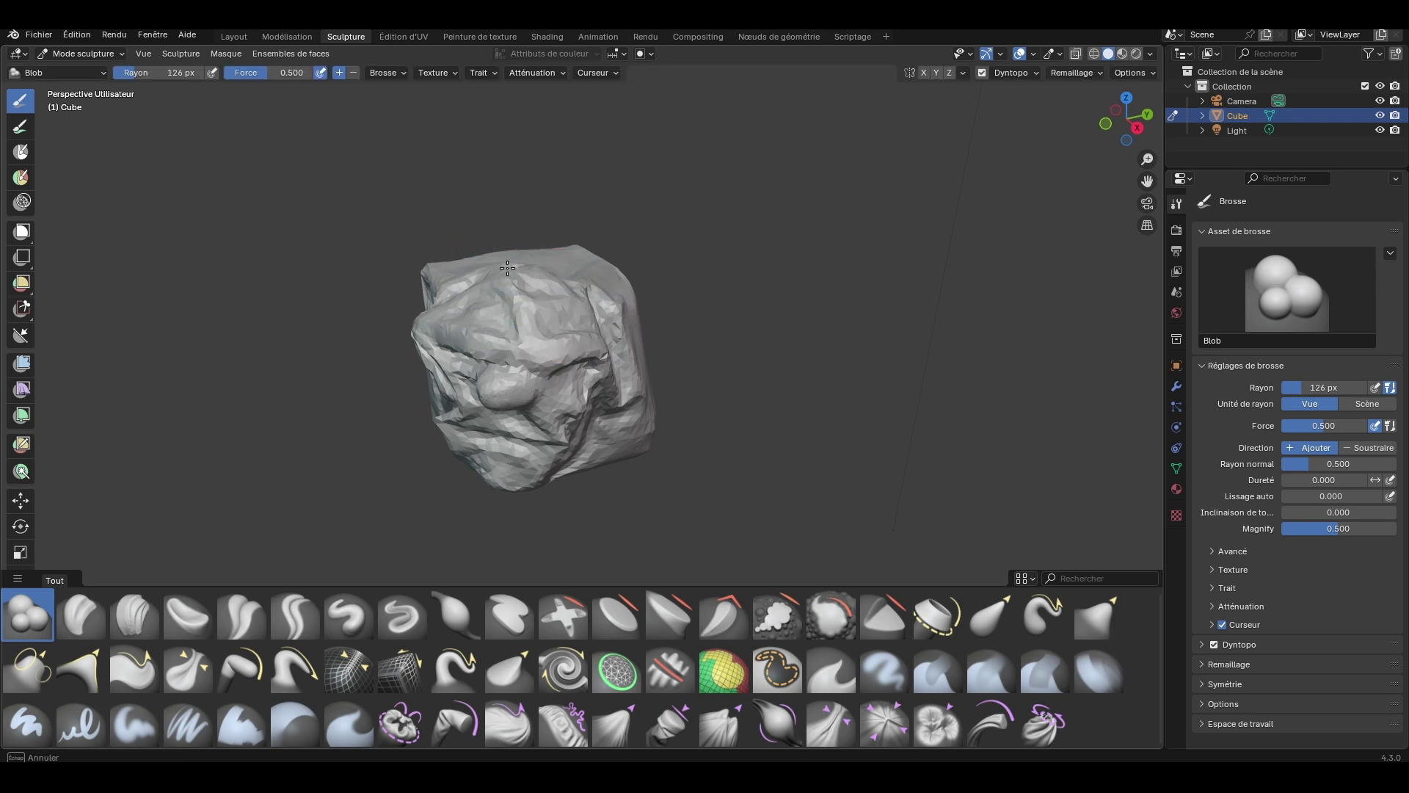
middle_click_drag(548, 279, 574, 313)
left_click_drag(590, 320, 543, 338)
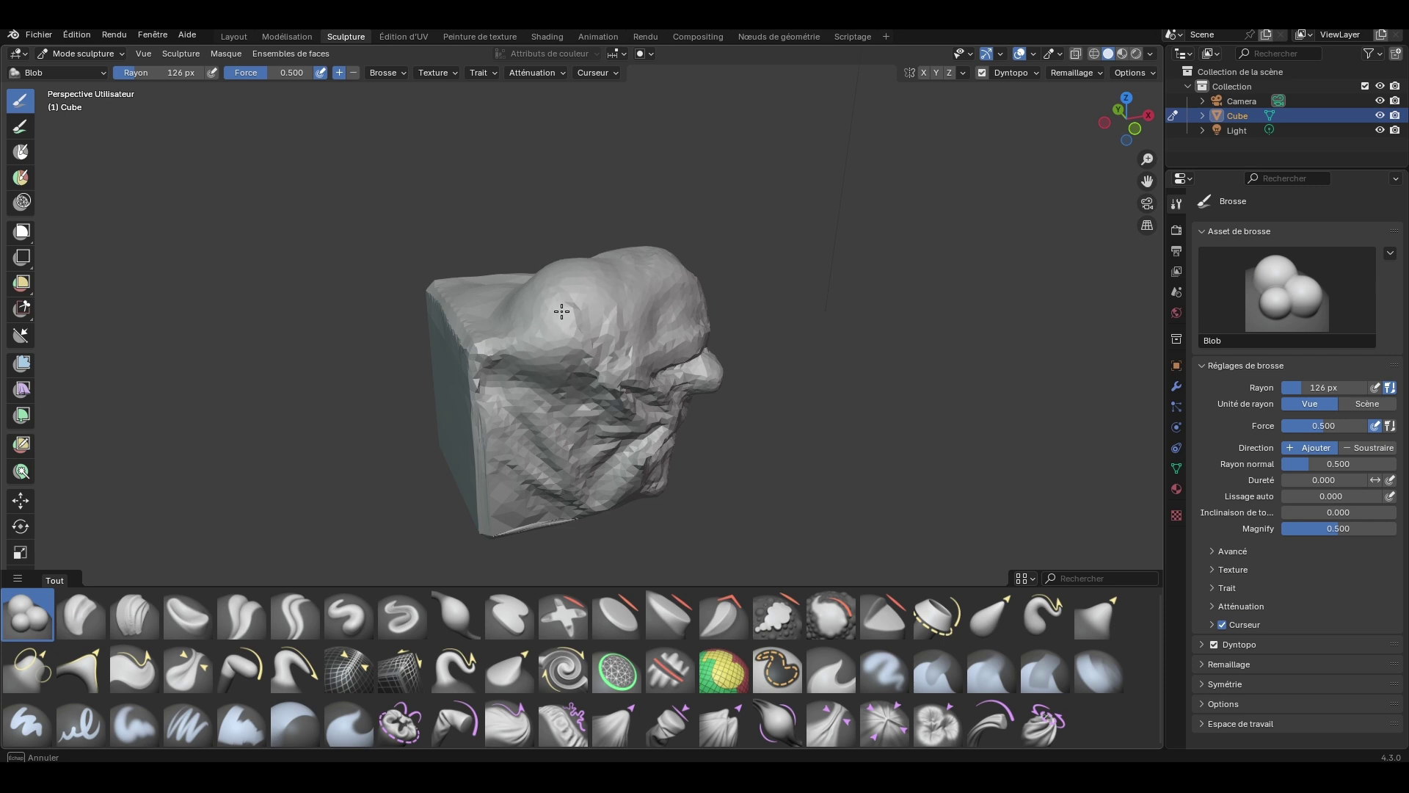
mouse_move(561, 311)
middle_mouse_down()
mouse_move(591, 304)
mouse_move(580, 287)
mouse_move(541, 288)
middle_mouse_up()
left_click_drag(524, 277, 537, 293)
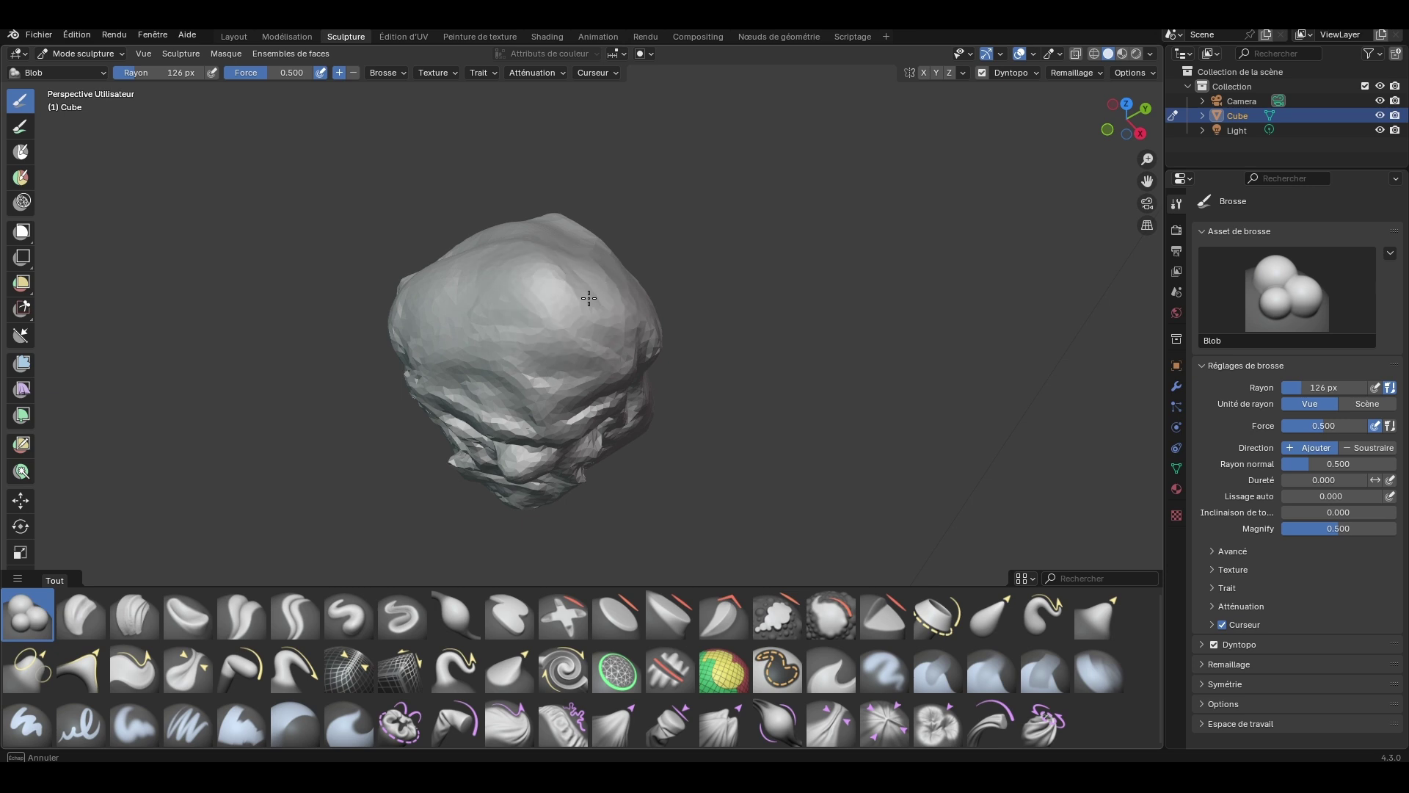
Step: Inflate a round chin beneath the mouth crease with the Blob brush
mouse_move(588, 298)
middle_mouse_down()
mouse_move(615, 315)
mouse_move(453, 305)
mouse_move(701, 341)
mouse_move(671, 436)
middle_mouse_up()
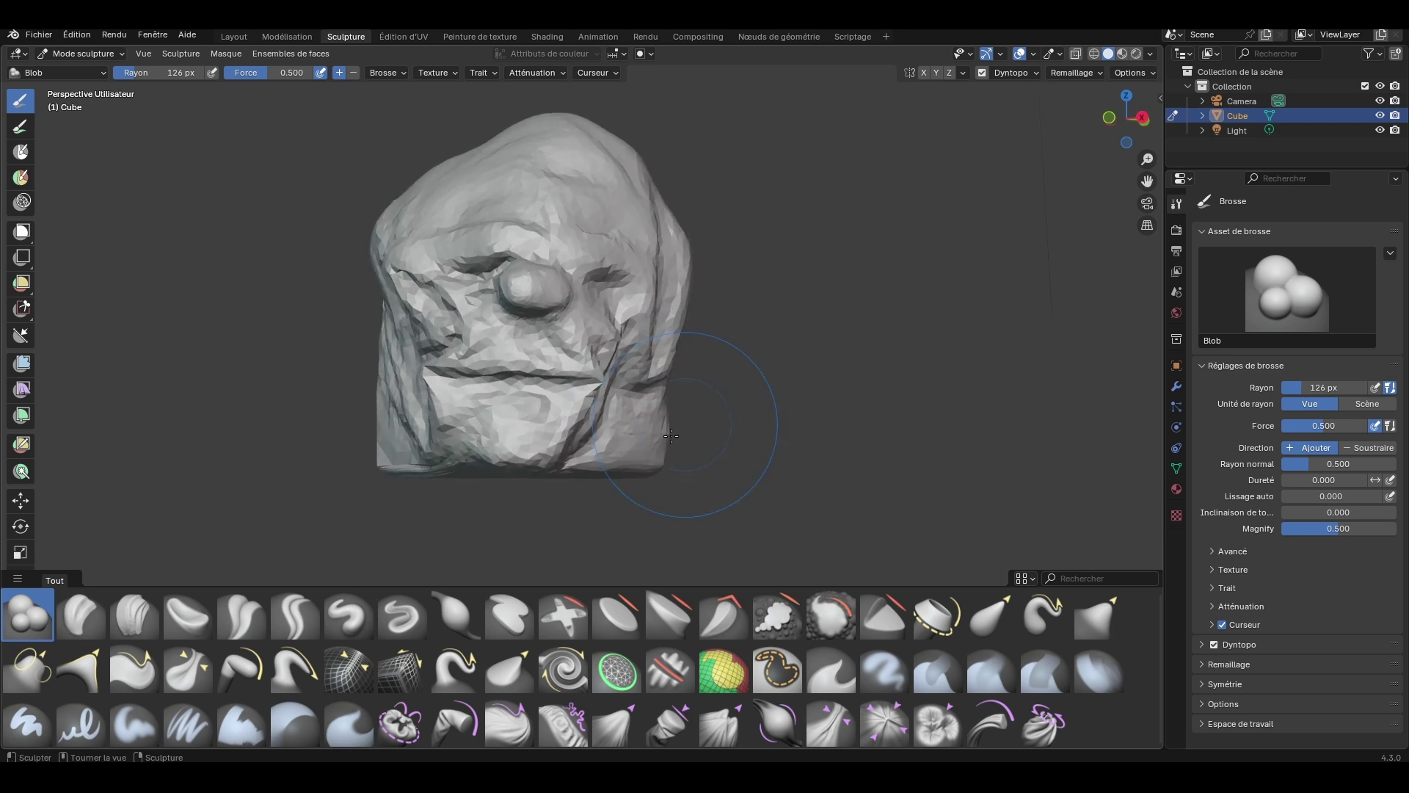
left_click_drag(536, 466, 547, 472)
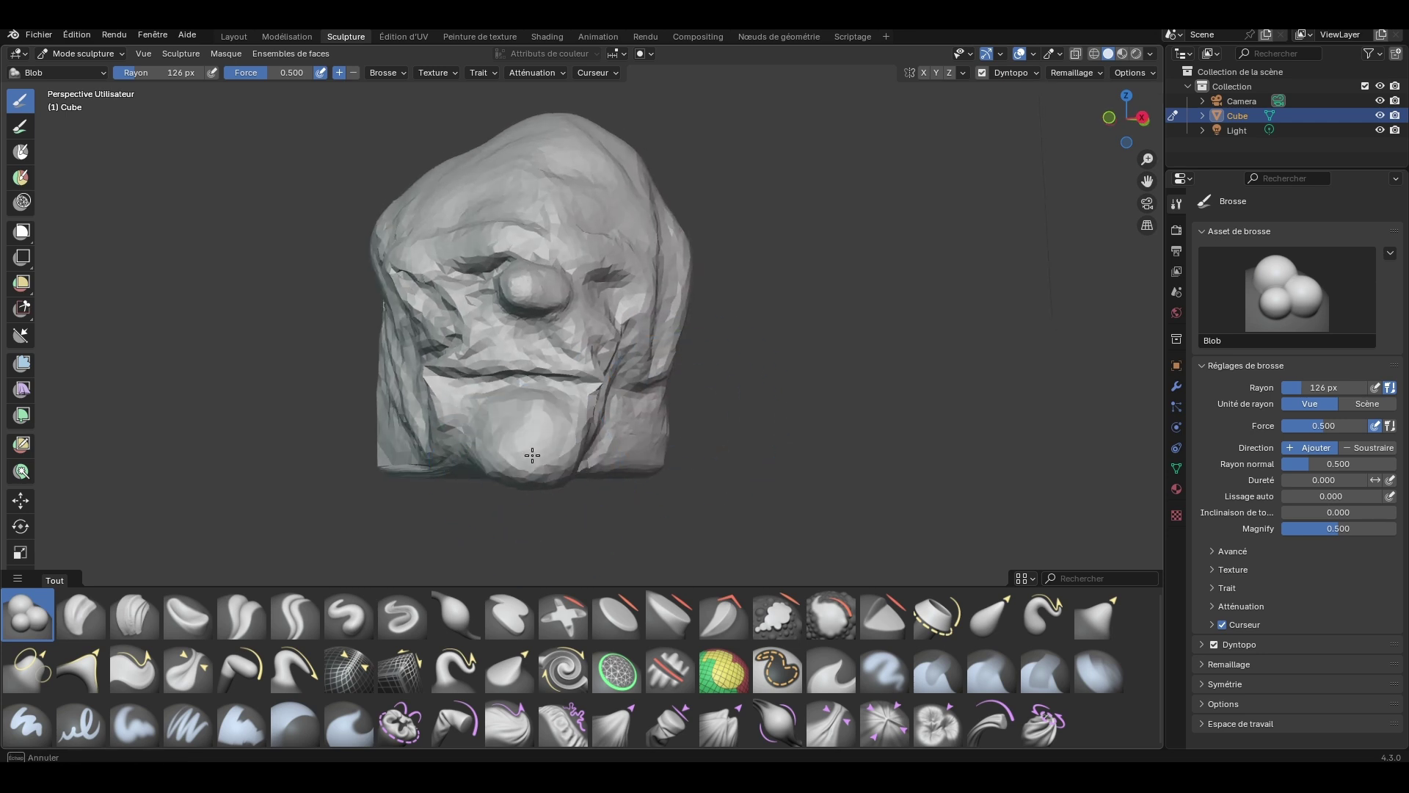
middle_click_drag(642, 418, 631, 411)
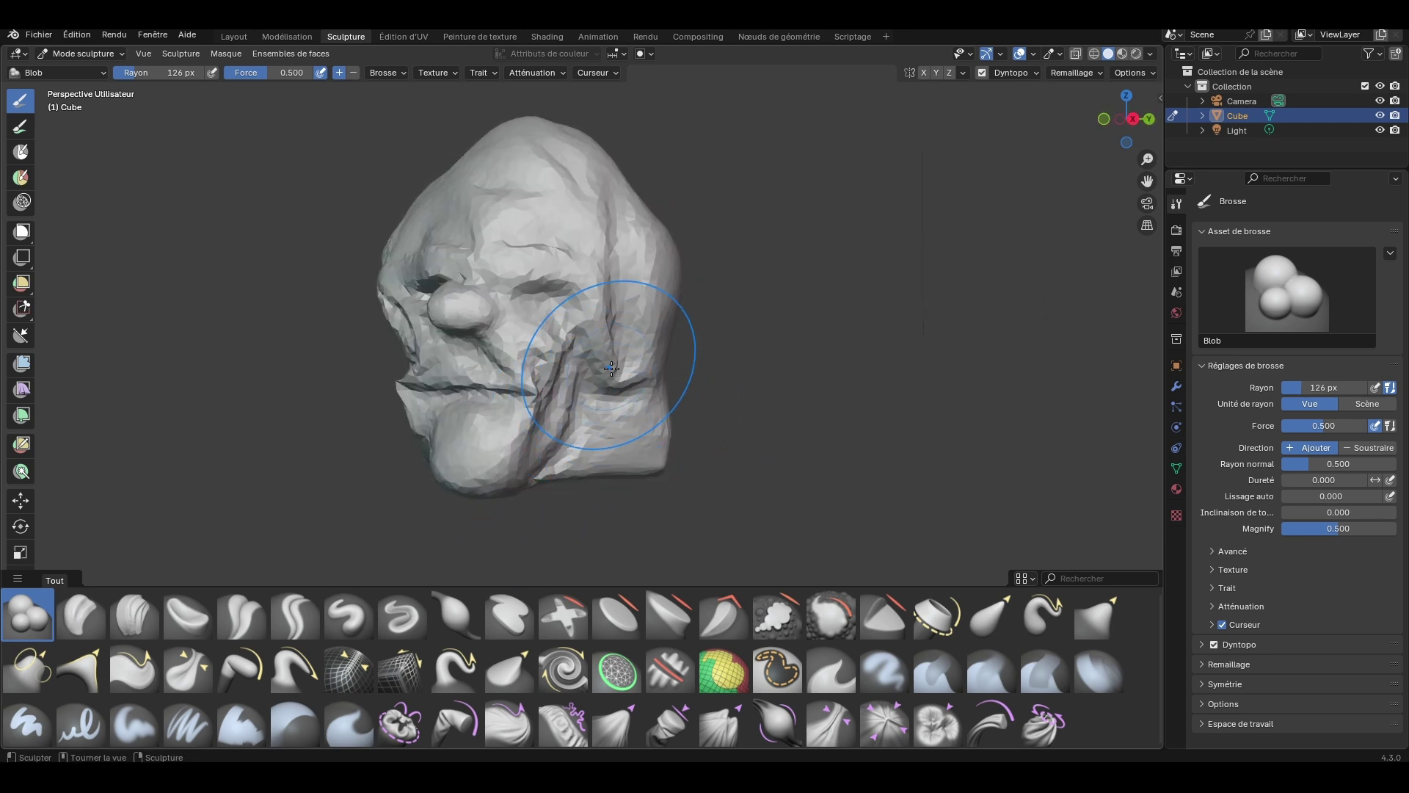
Step: Drag the folds on both sides of the face with the Drag Cloth brush, reducing its radius to 90 px
left_click(497, 733)
left_click_drag(657, 323, 478, 456)
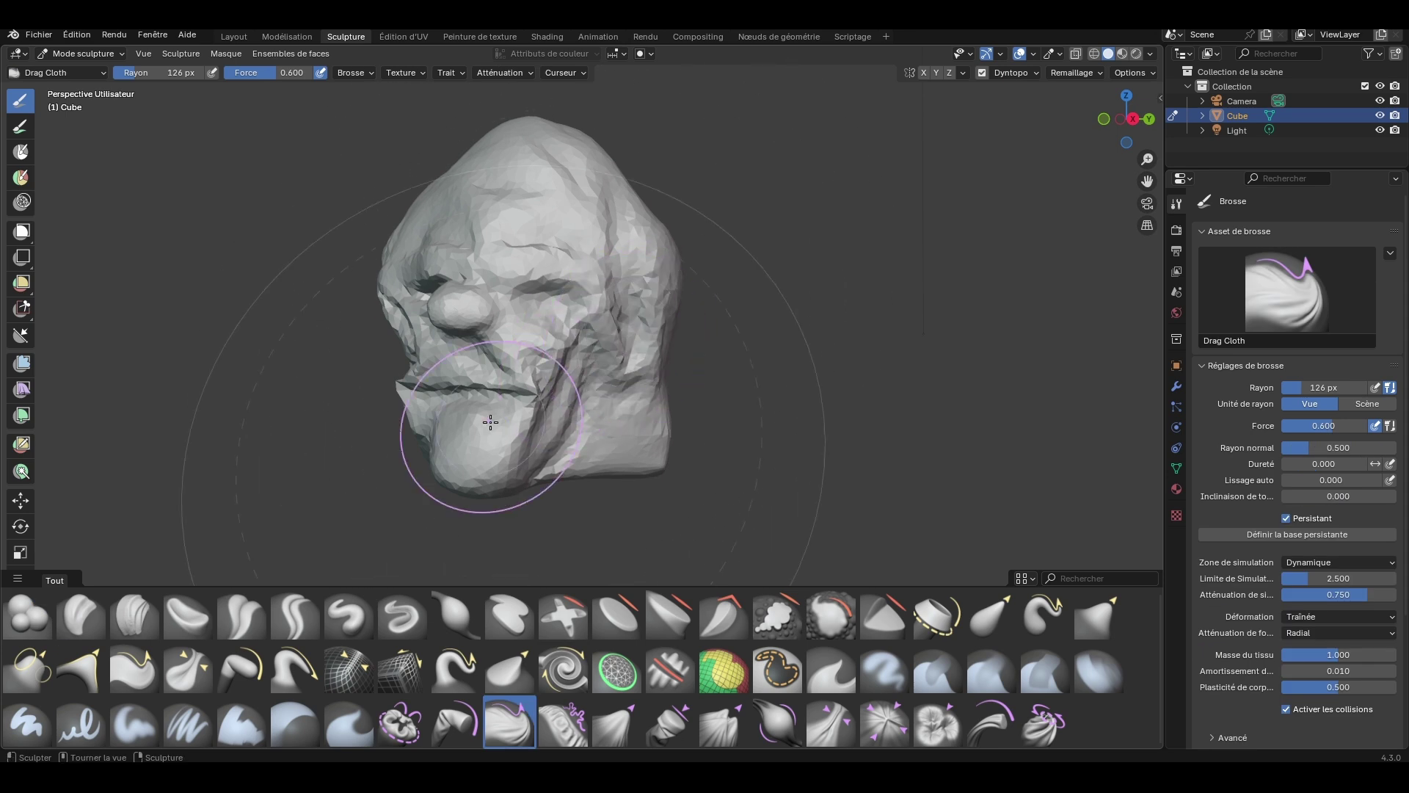
middle_click_drag(478, 456, 540, 402)
middle_click_drag(181, 133, 396, 242)
mouse_move(397, 242)
left_mouse_down()
mouse_move(393, 299)
mouse_move(421, 377)
left_mouse_up()
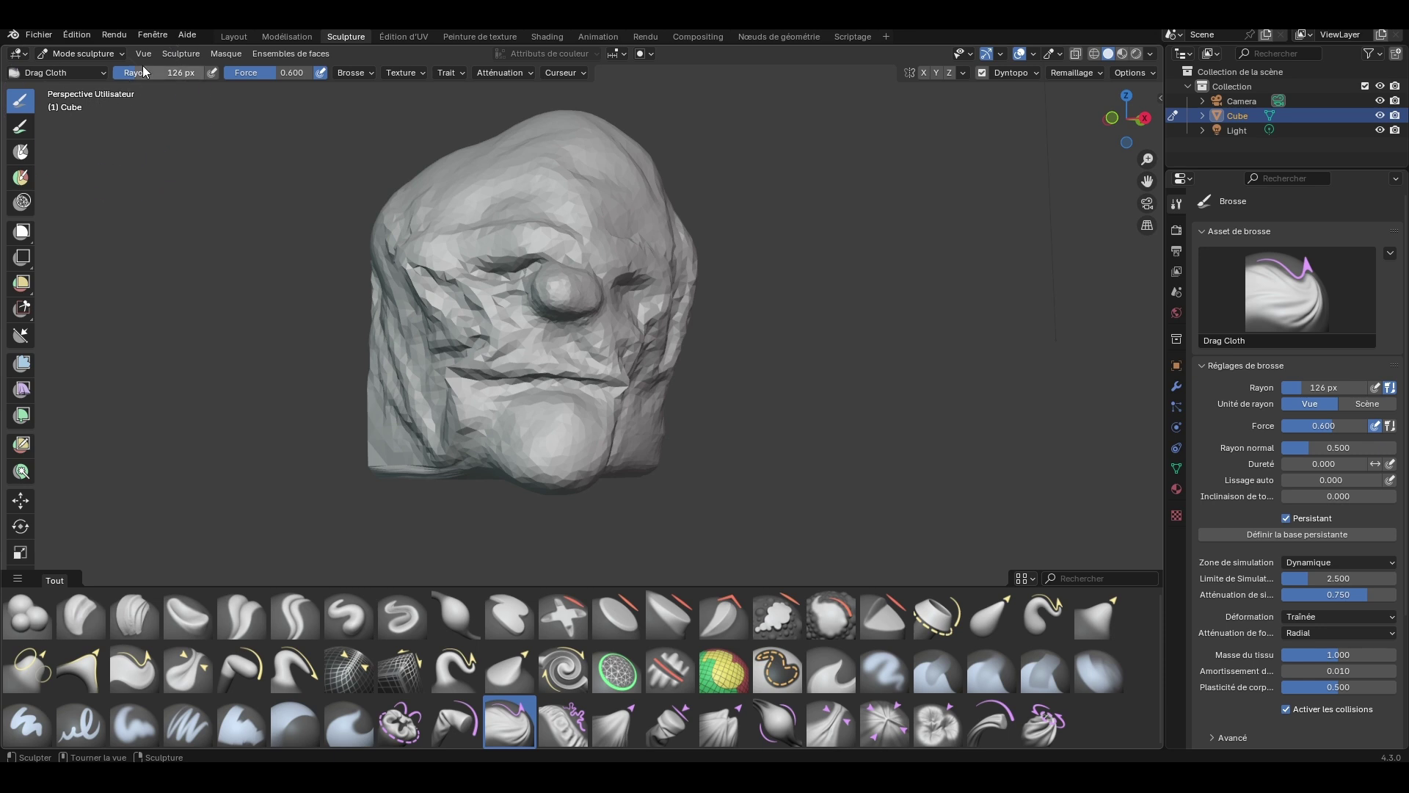
scroll(525, 359, "up", 2)
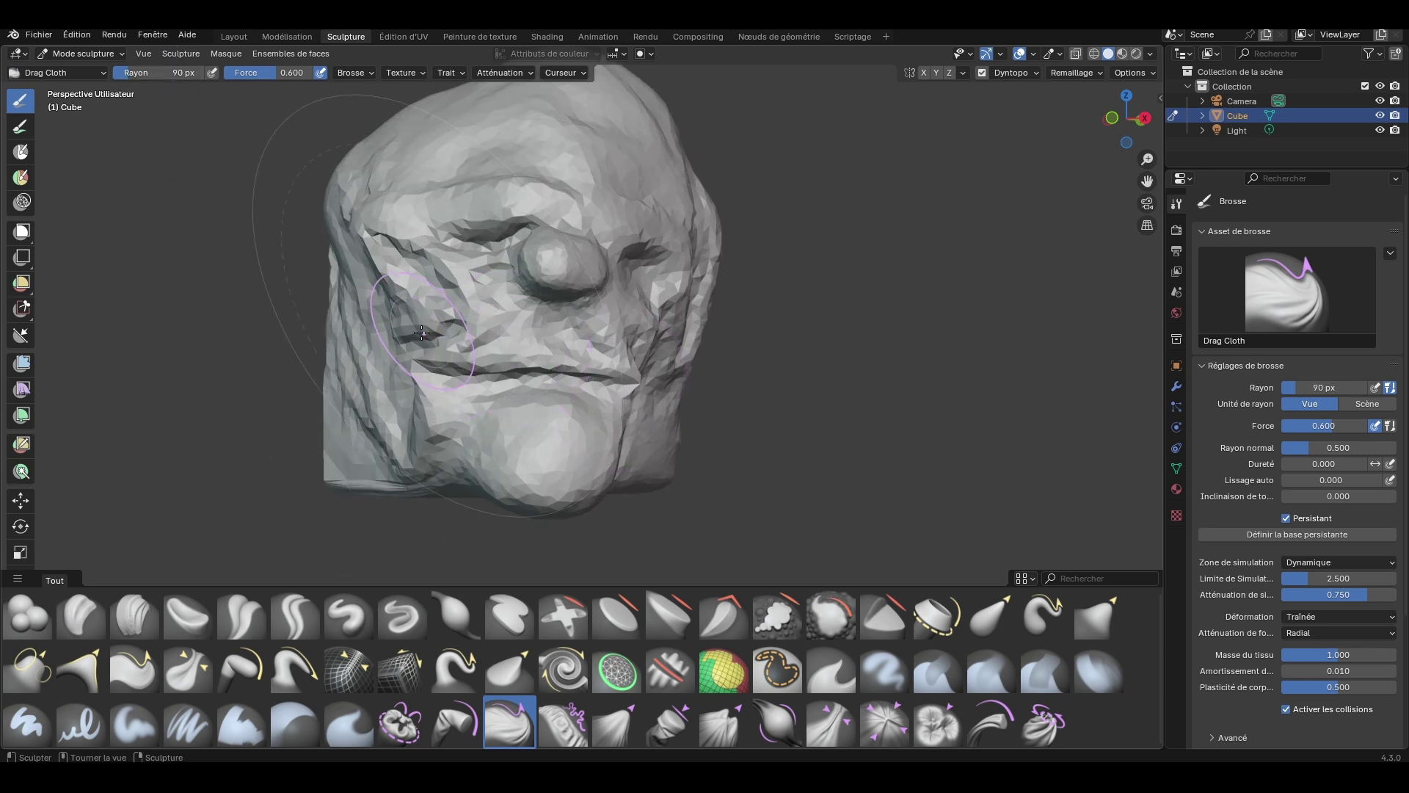
mouse_move(421, 332)
left_mouse_down()
mouse_move(389, 264)
mouse_move(381, 330)
left_mouse_up()
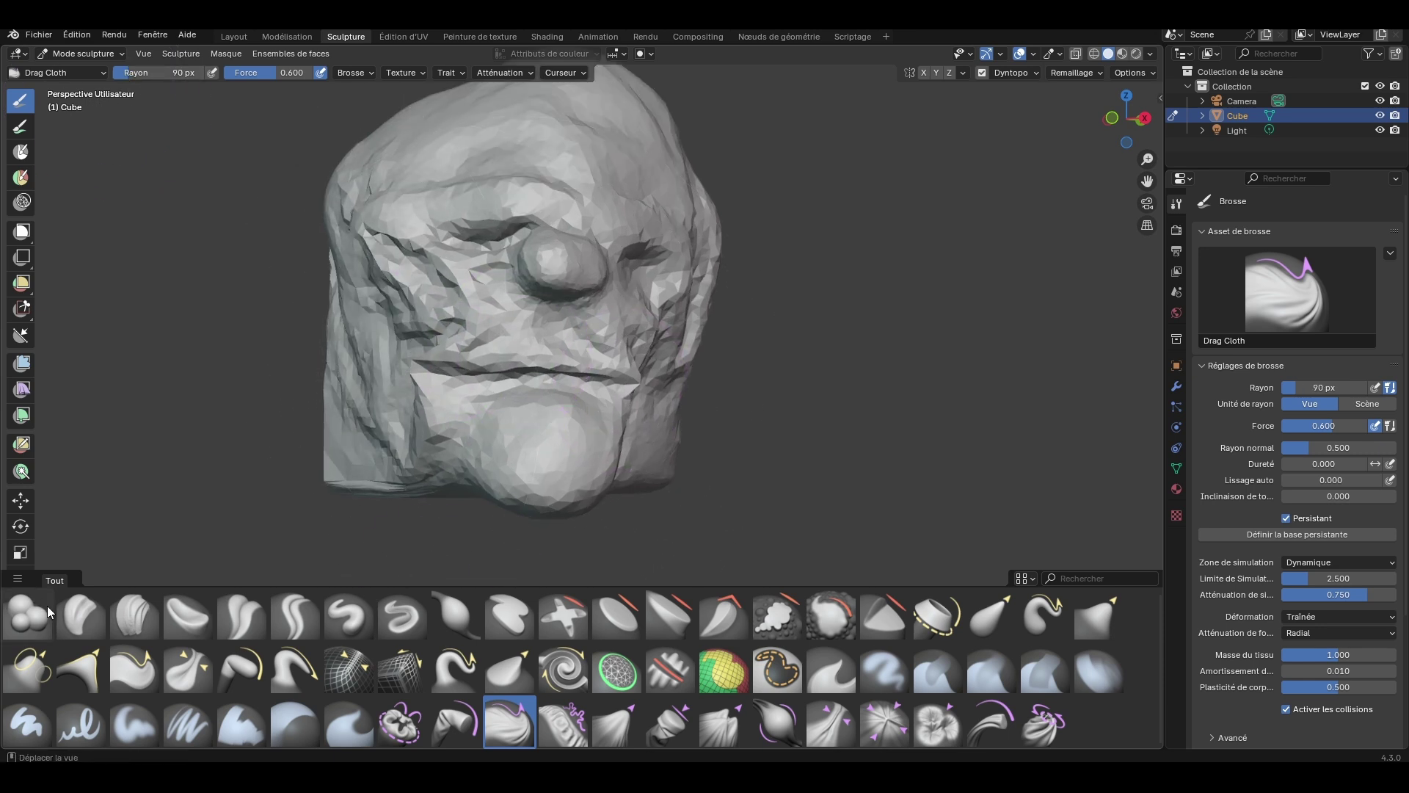
Step: Build up rounded cheeks on both sides of the nose with the Blob brush
left_click(28, 615)
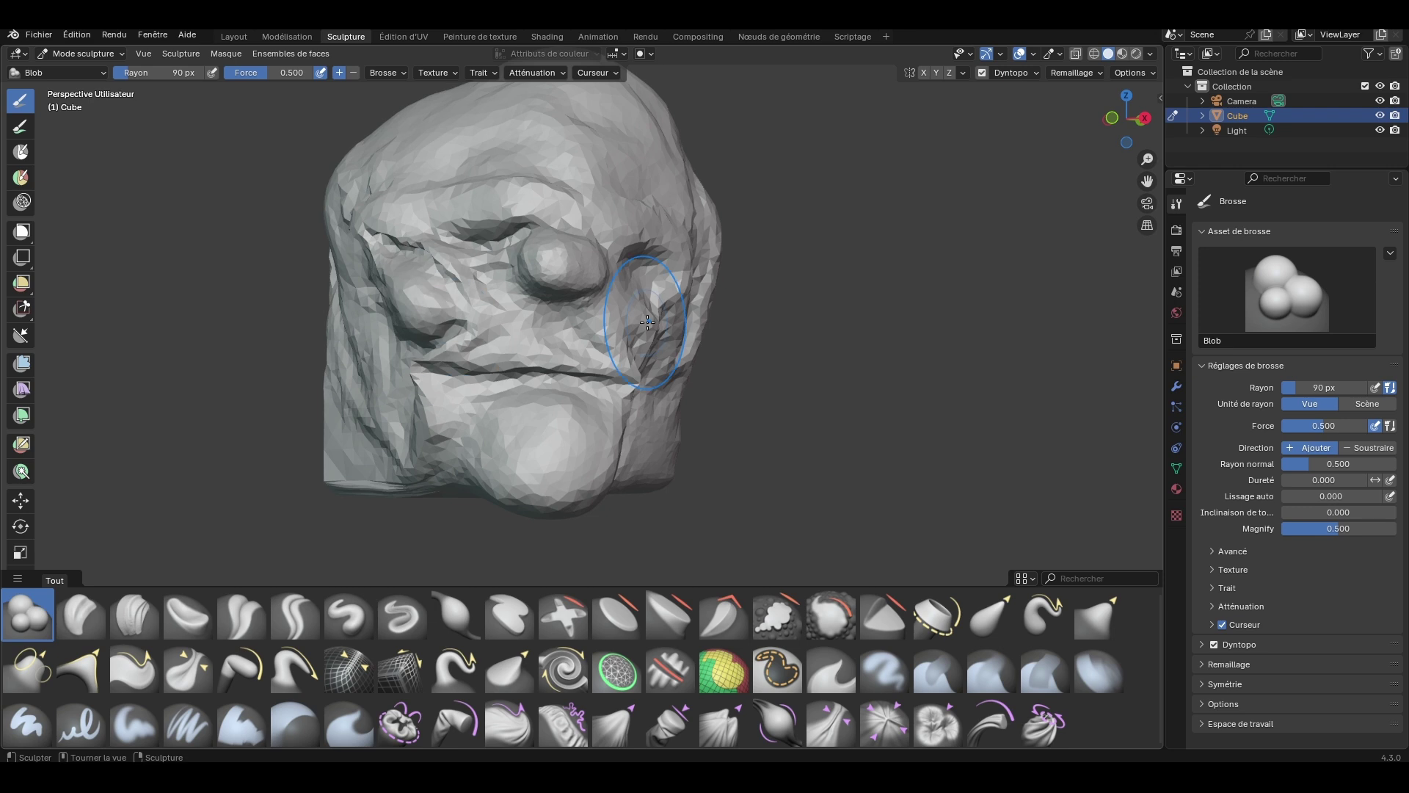
middle_click_drag(648, 321, 556, 320)
left_click_drag(557, 321, 568, 345)
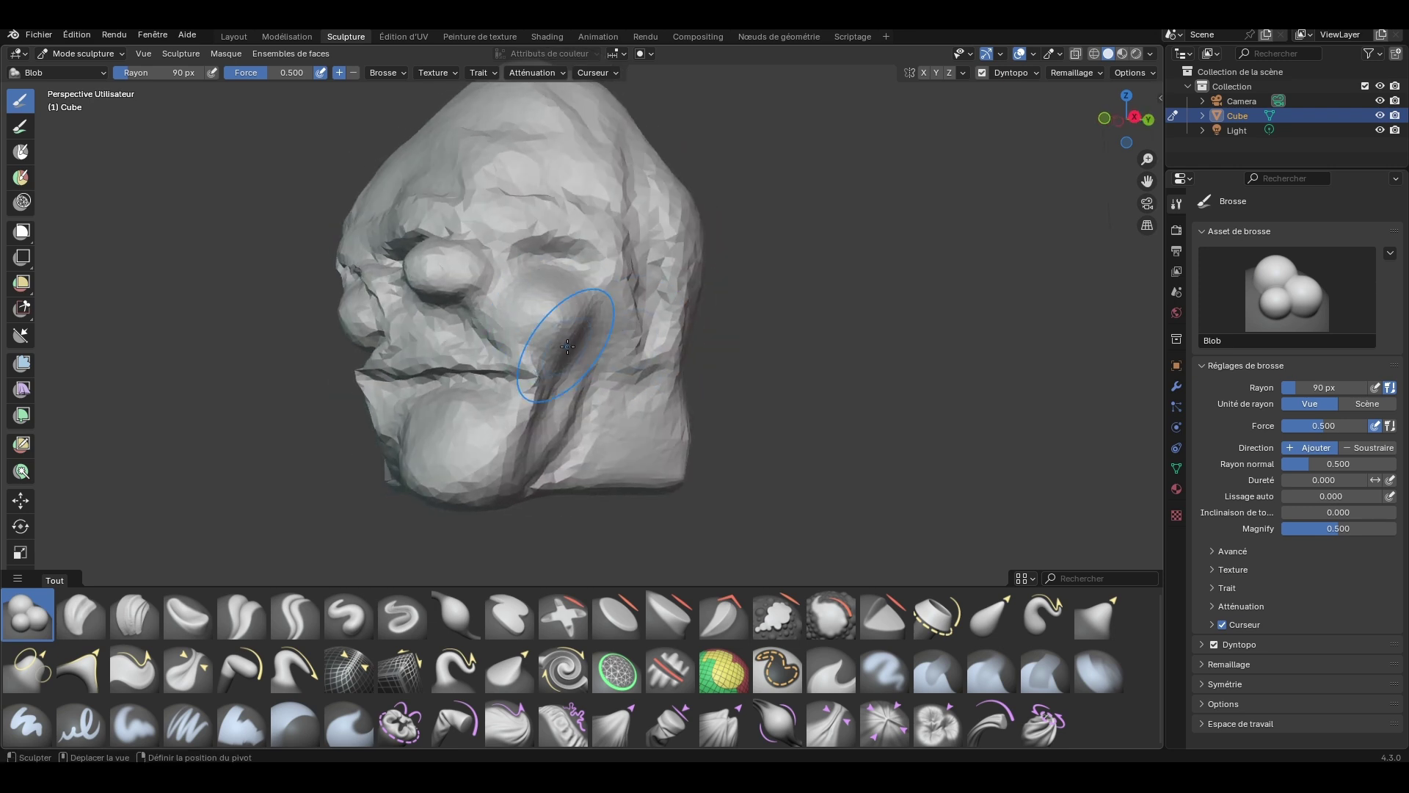
middle_click_drag(402, 337, 461, 298)
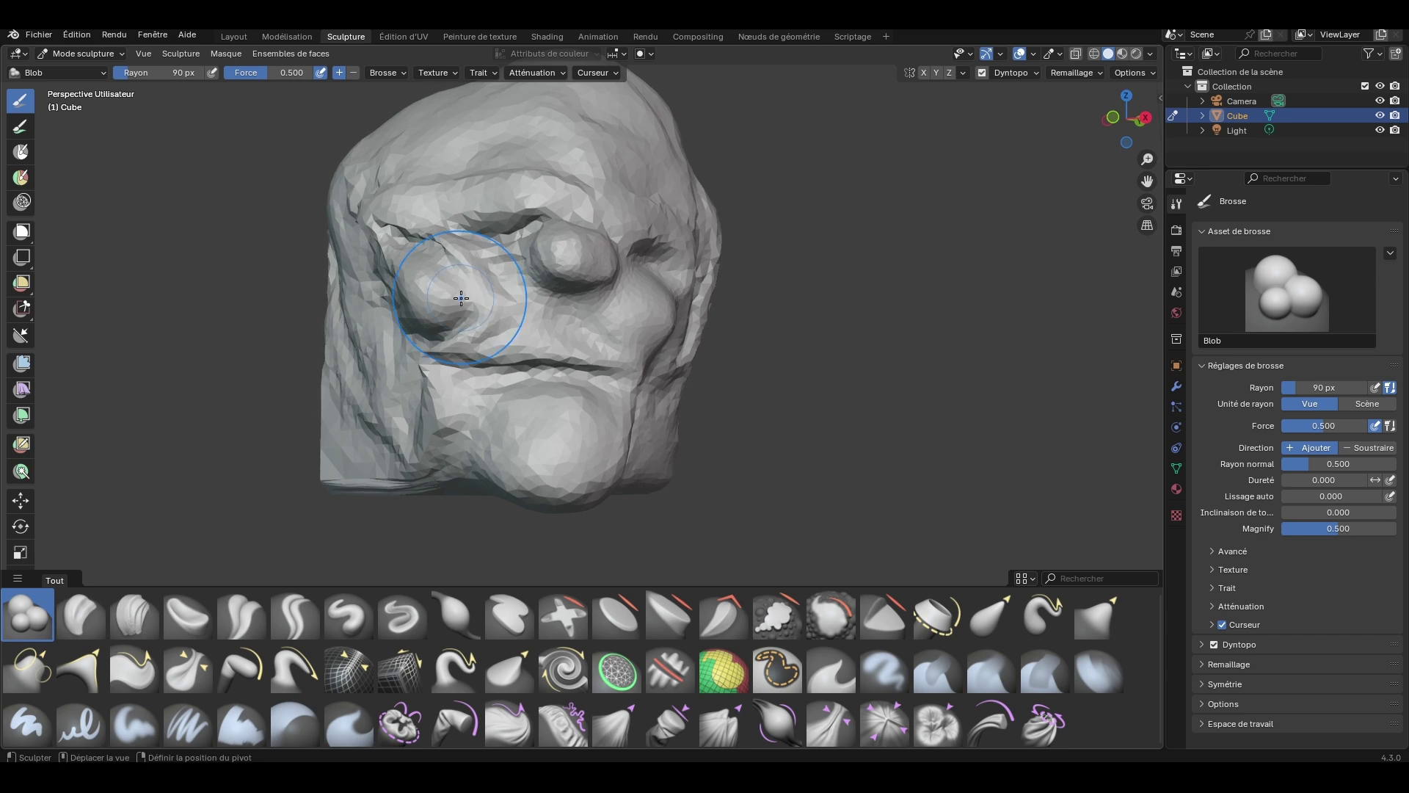
Step: Fill the folds beside the mouth and chin with the Blob brush, and blend the nose into the brow
left_click_drag(419, 366, 472, 425)
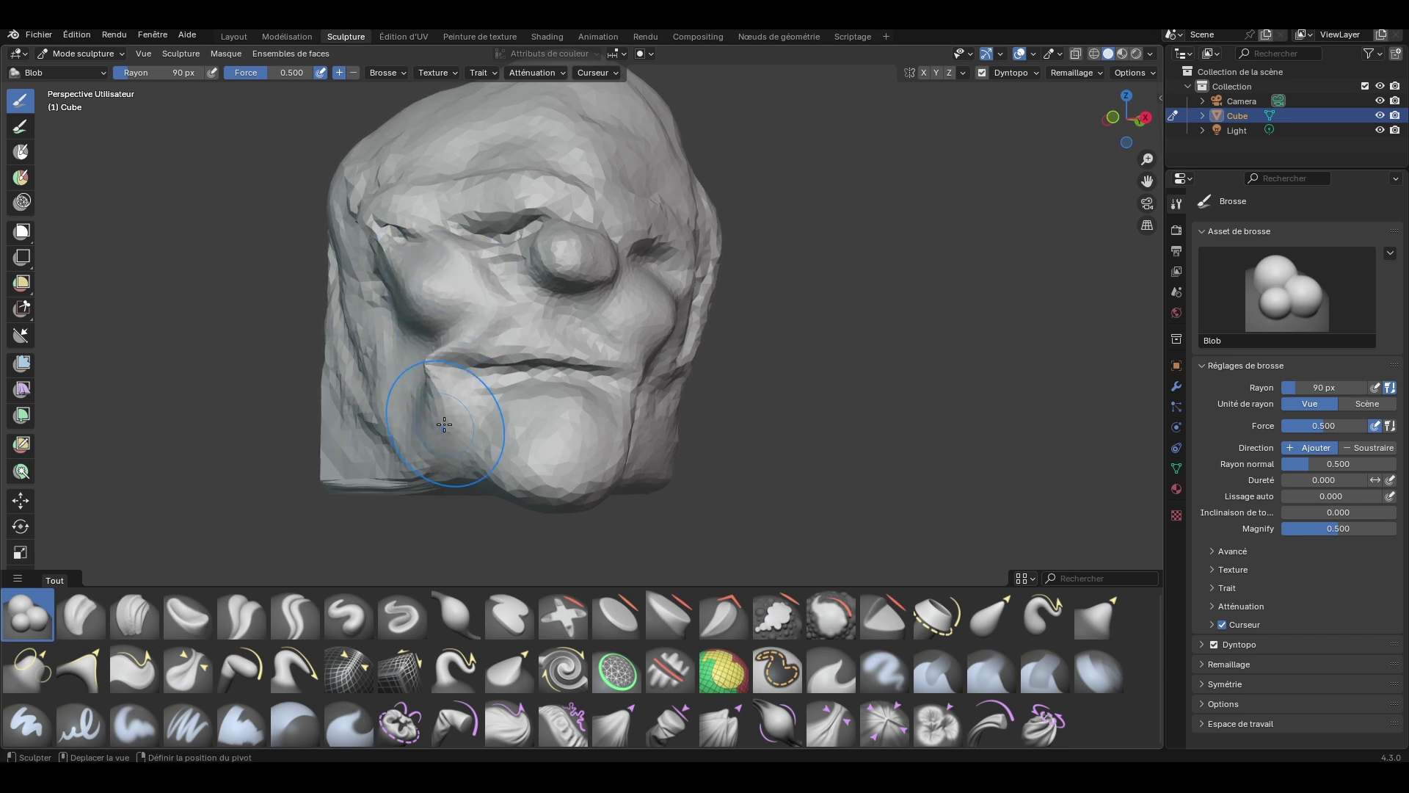
mouse_move(495, 399)
middle_mouse_down()
mouse_move(565, 411)
mouse_move(495, 391)
middle_mouse_up()
mouse_move(417, 404)
left_mouse_down()
mouse_move(587, 452)
mouse_move(609, 396)
left_mouse_up()
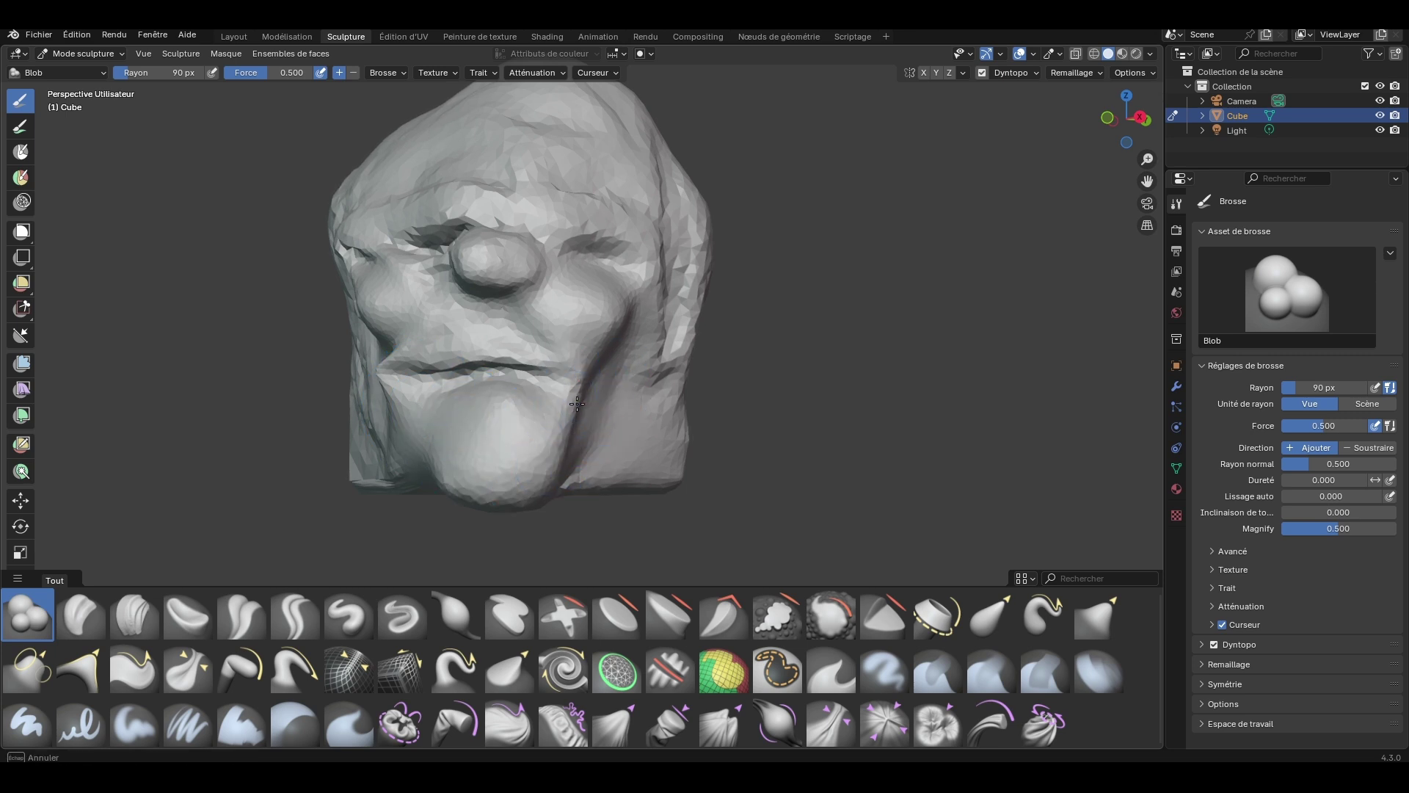
mouse_move(660, 386)
middle_mouse_down()
mouse_move(617, 381)
mouse_move(672, 371)
middle_mouse_up()
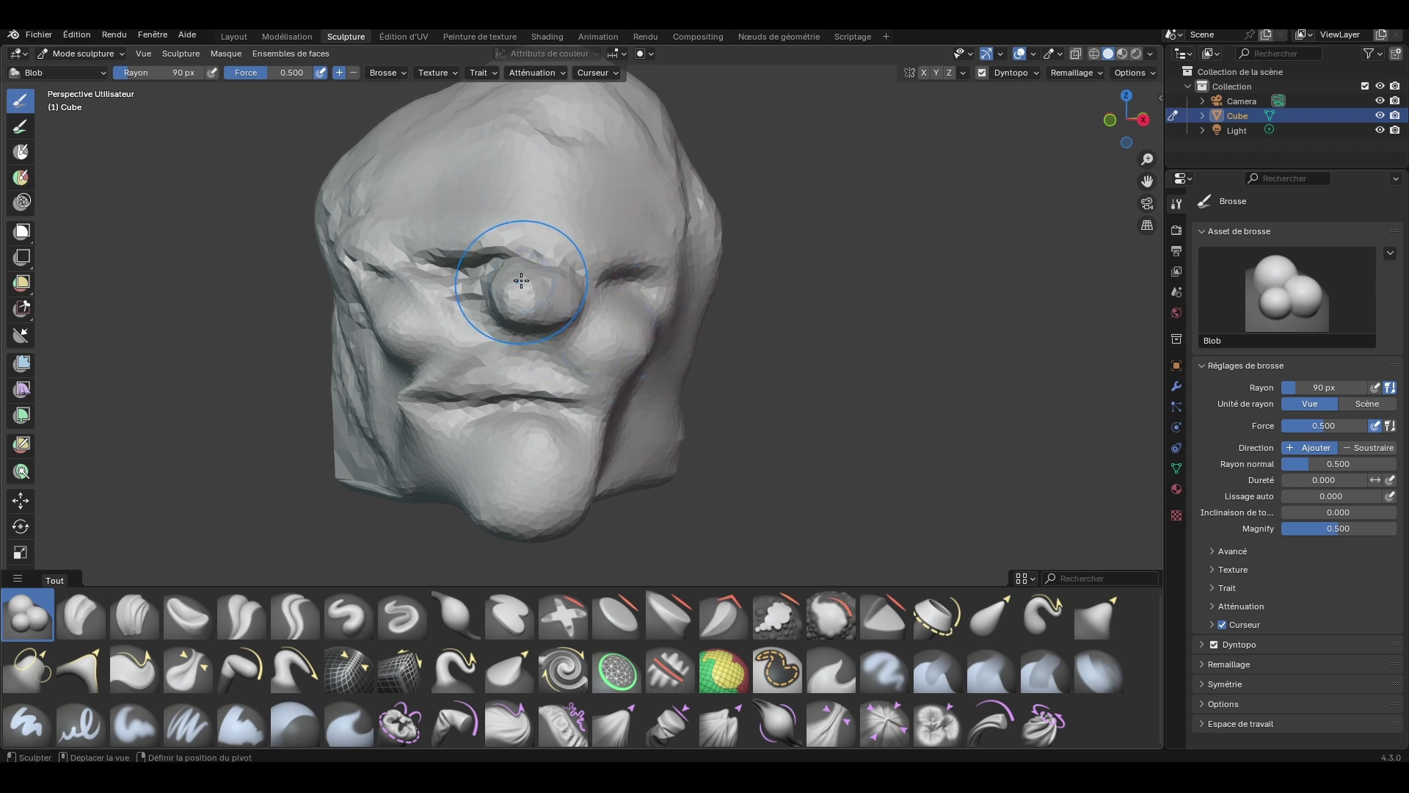
left_click_drag(521, 281, 564, 313)
Step: Fill out the jaw behind the chin on both sides and soften the mouth corners with the Blob brush
middle_click_drag(592, 385, 621, 394)
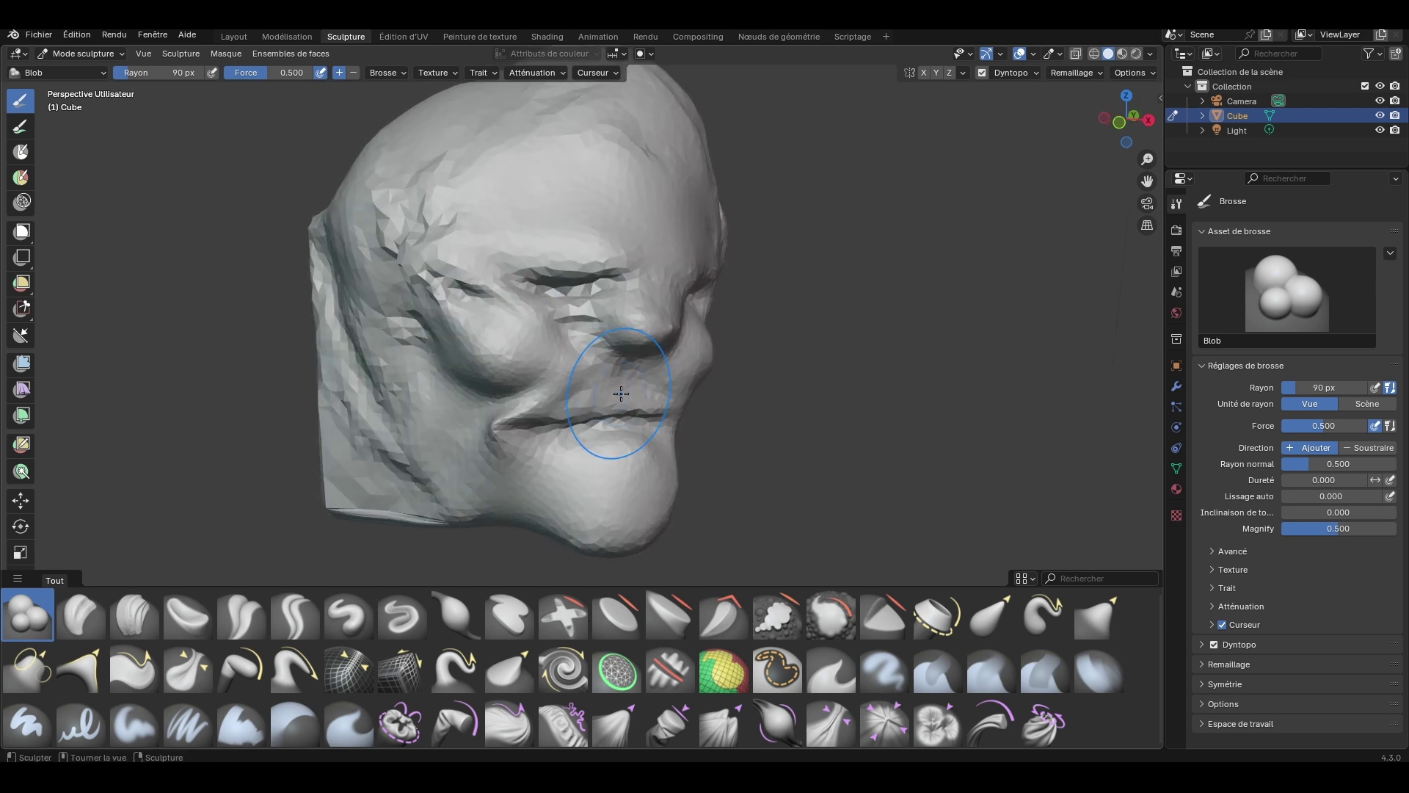
left_click_drag(401, 478, 430, 506)
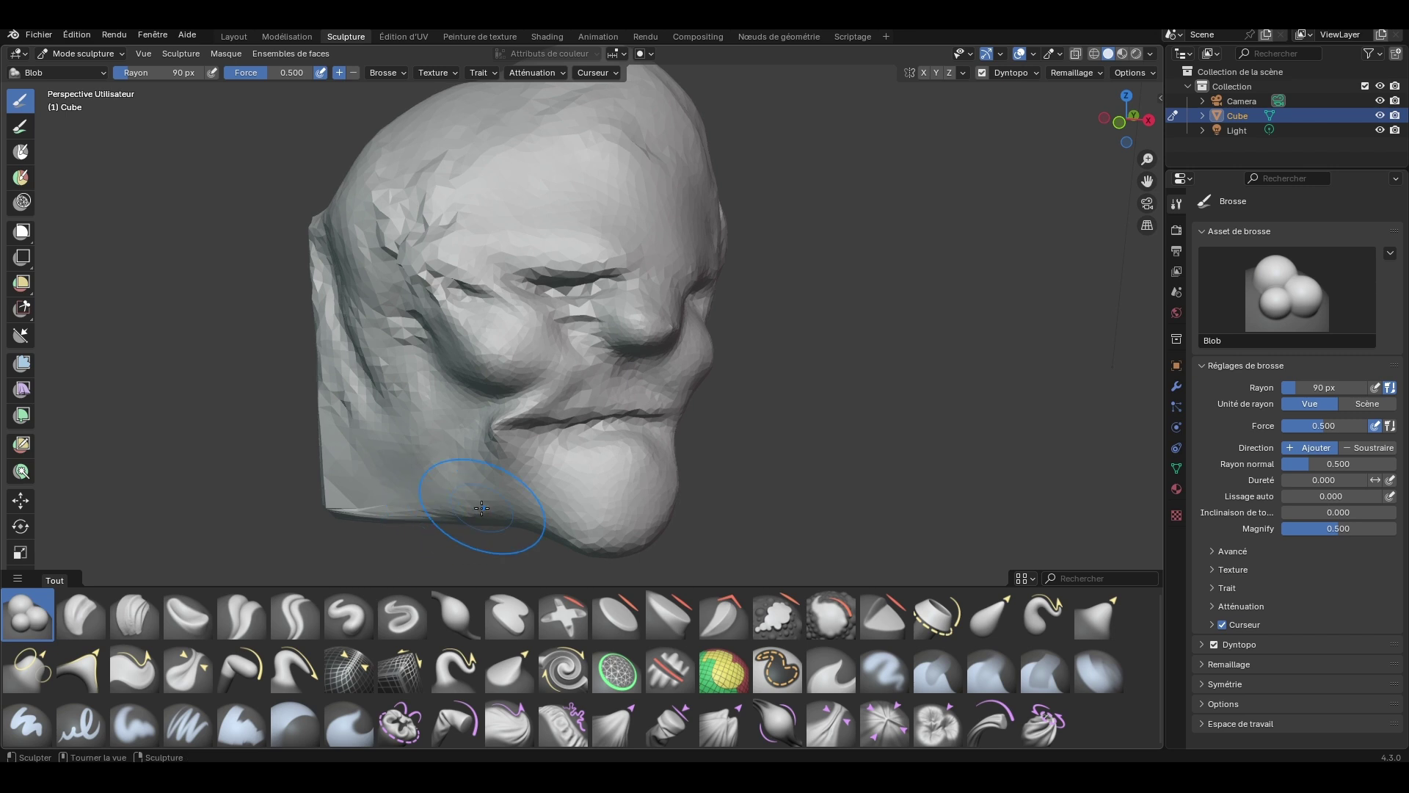
middle_click_drag(481, 507, 566, 506)
left_click_drag(565, 510, 587, 484)
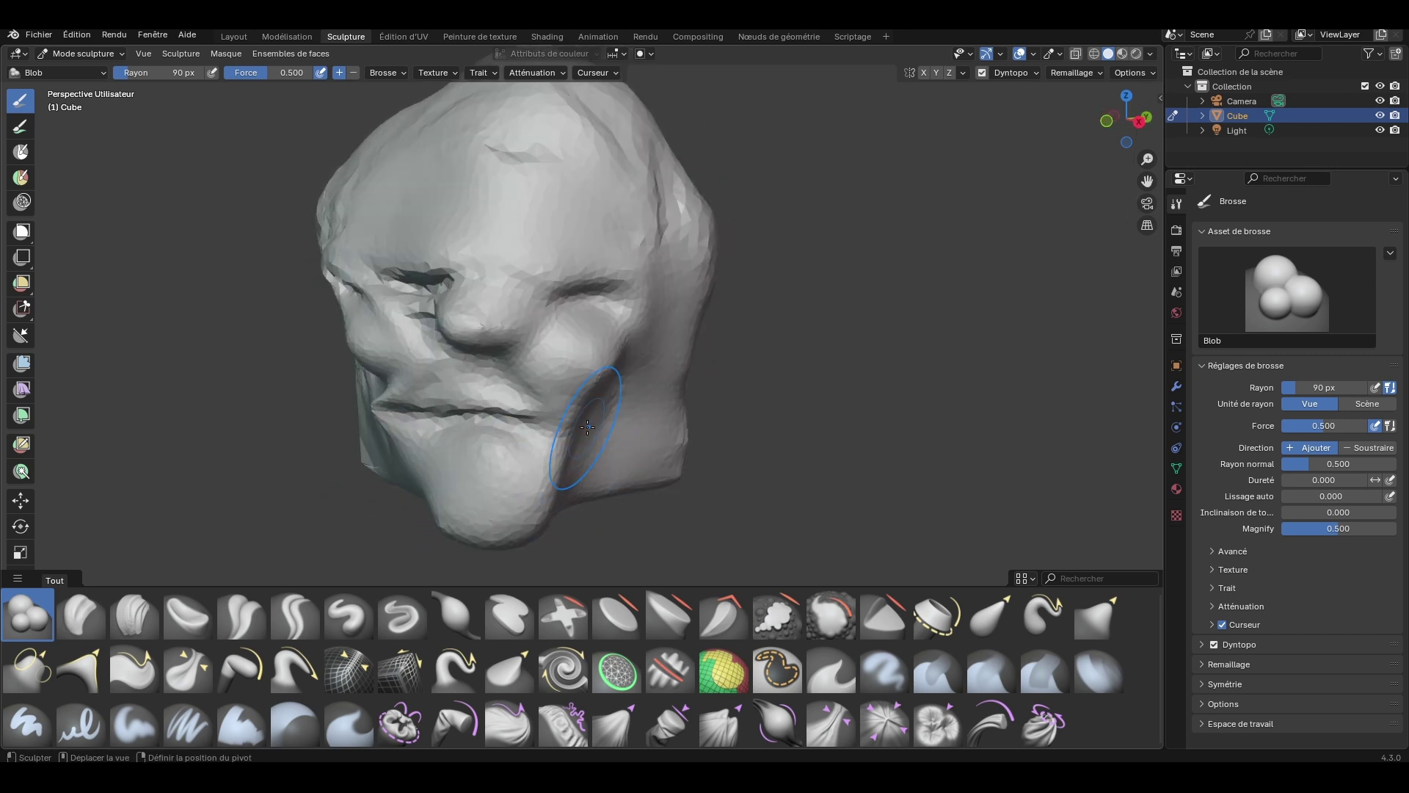
left_click_drag(569, 413, 459, 411)
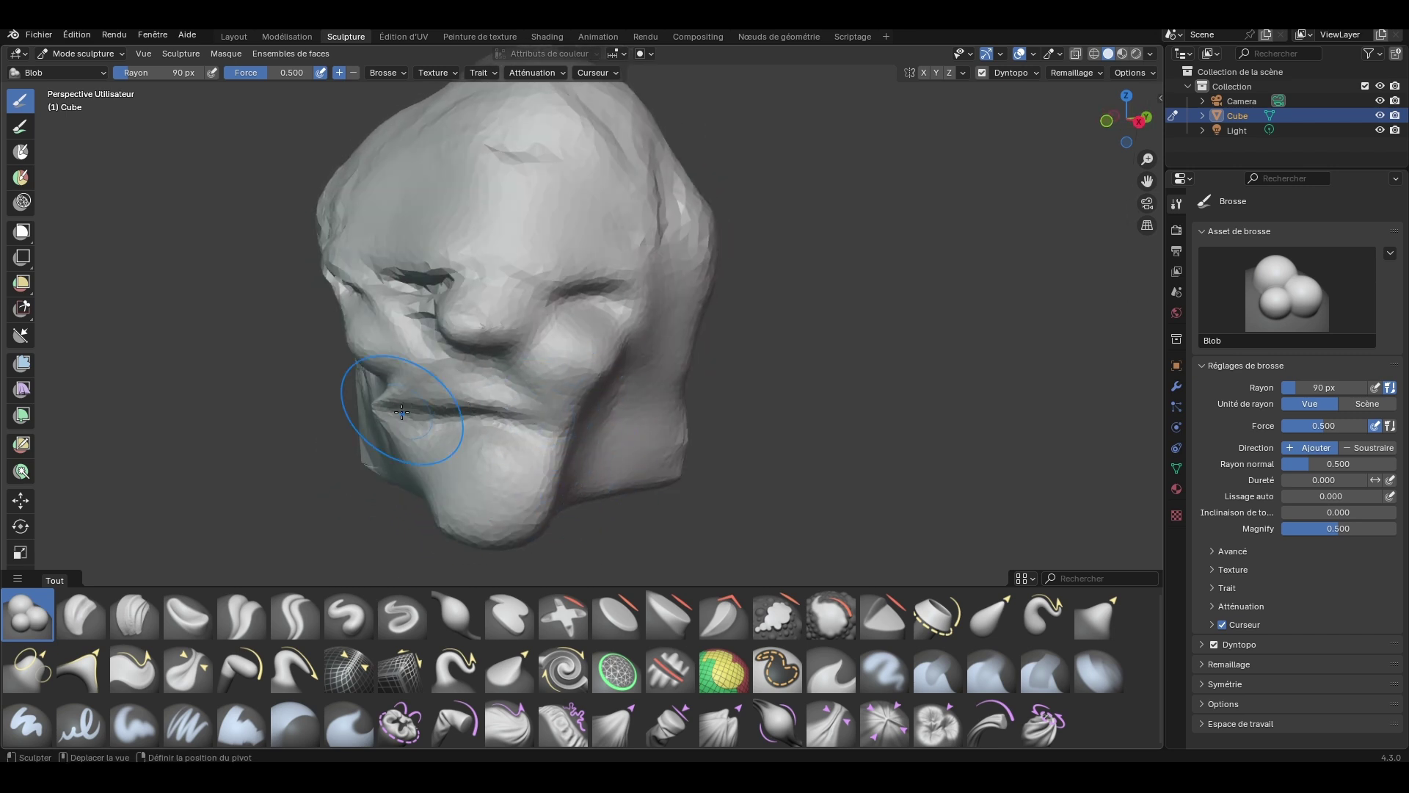
middle_click_drag(422, 400, 508, 400)
left_click_drag(503, 425, 505, 422)
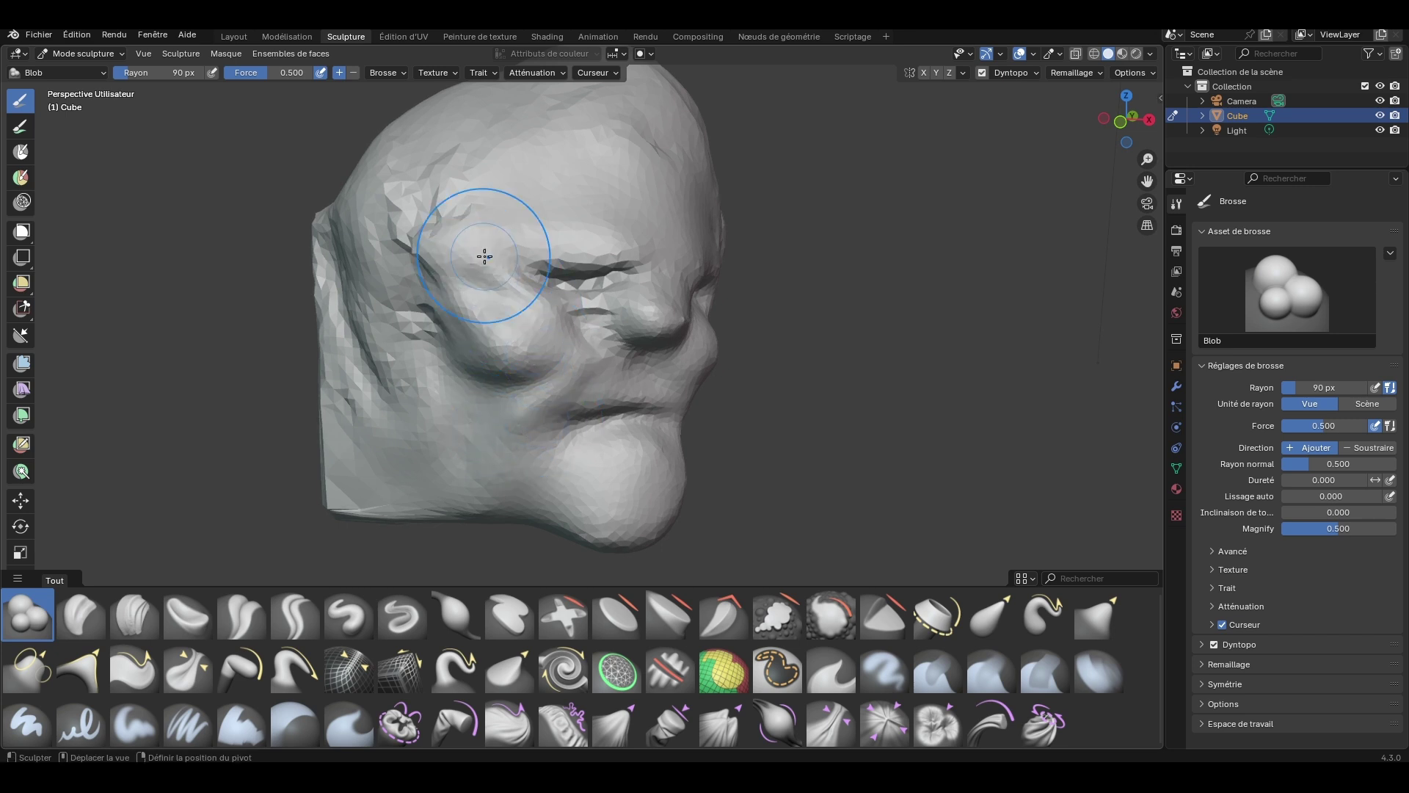
Step: Smooth over the rough temple and side of the head with the Blob brush, and soften the eye and nose area
left_click_drag(478, 257, 392, 353)
mouse_move(390, 272)
left_mouse_down()
mouse_move(403, 227)
mouse_move(481, 183)
mouse_move(493, 196)
left_mouse_up()
mouse_move(629, 236)
middle_mouse_down()
mouse_move(562, 258)
mouse_move(638, 290)
middle_mouse_up()
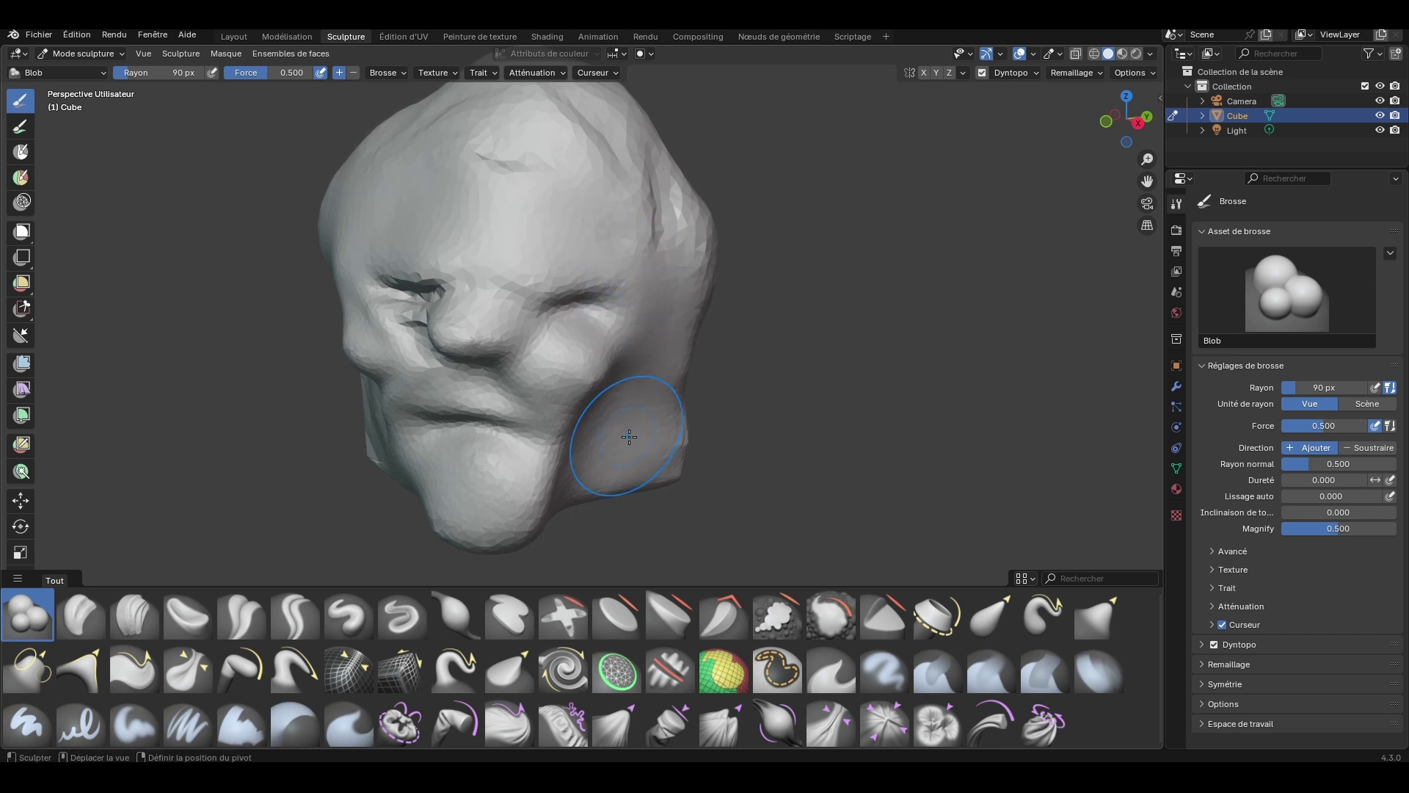
middle_click_drag(629, 437, 470, 327)
mouse_move(470, 326)
left_mouse_down()
mouse_move(476, 286)
mouse_move(507, 255)
mouse_move(639, 255)
left_mouse_up()
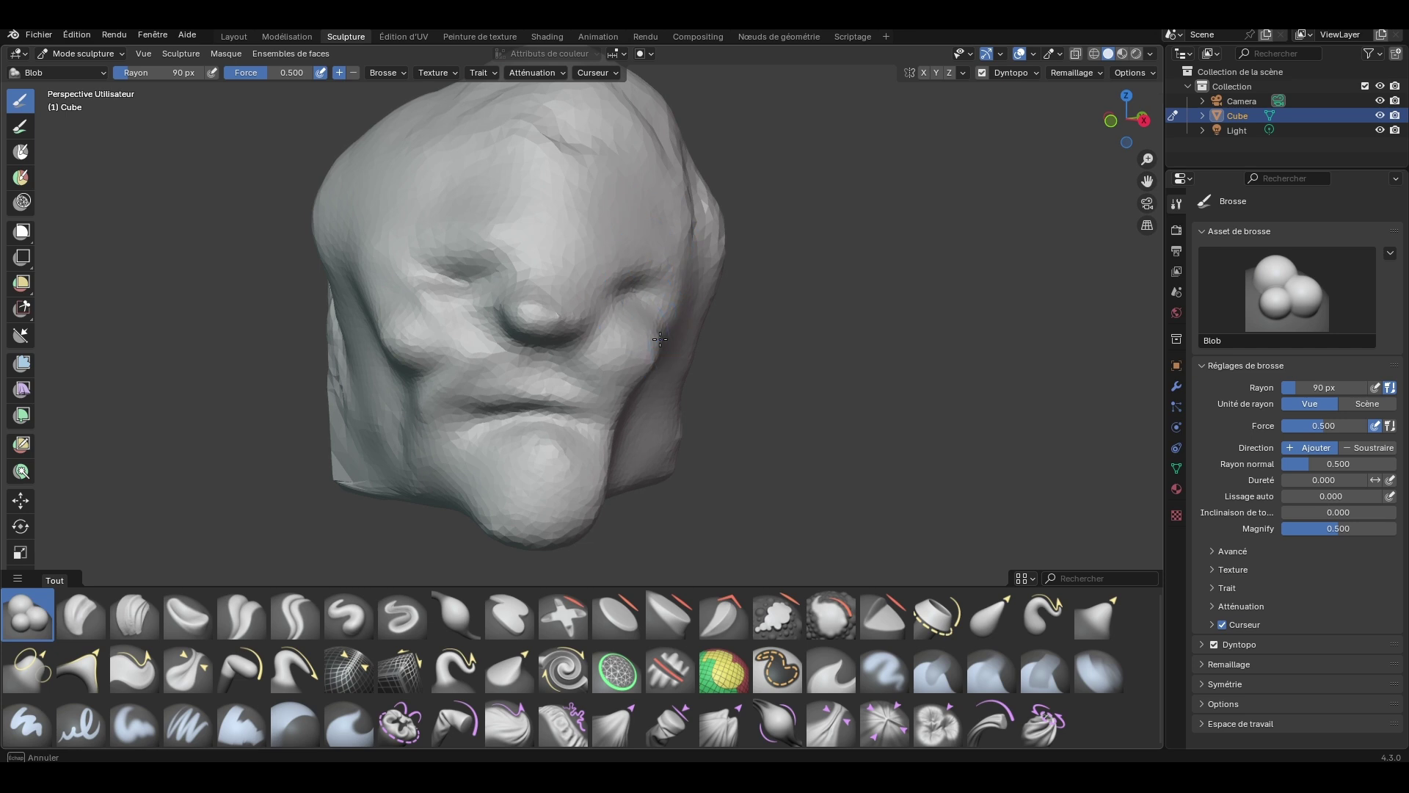
Step: Round off the cheek with the Blob brush, and deform the nose with the Bend/Twist Cloth brush
middle_click_drag(679, 379, 488, 344)
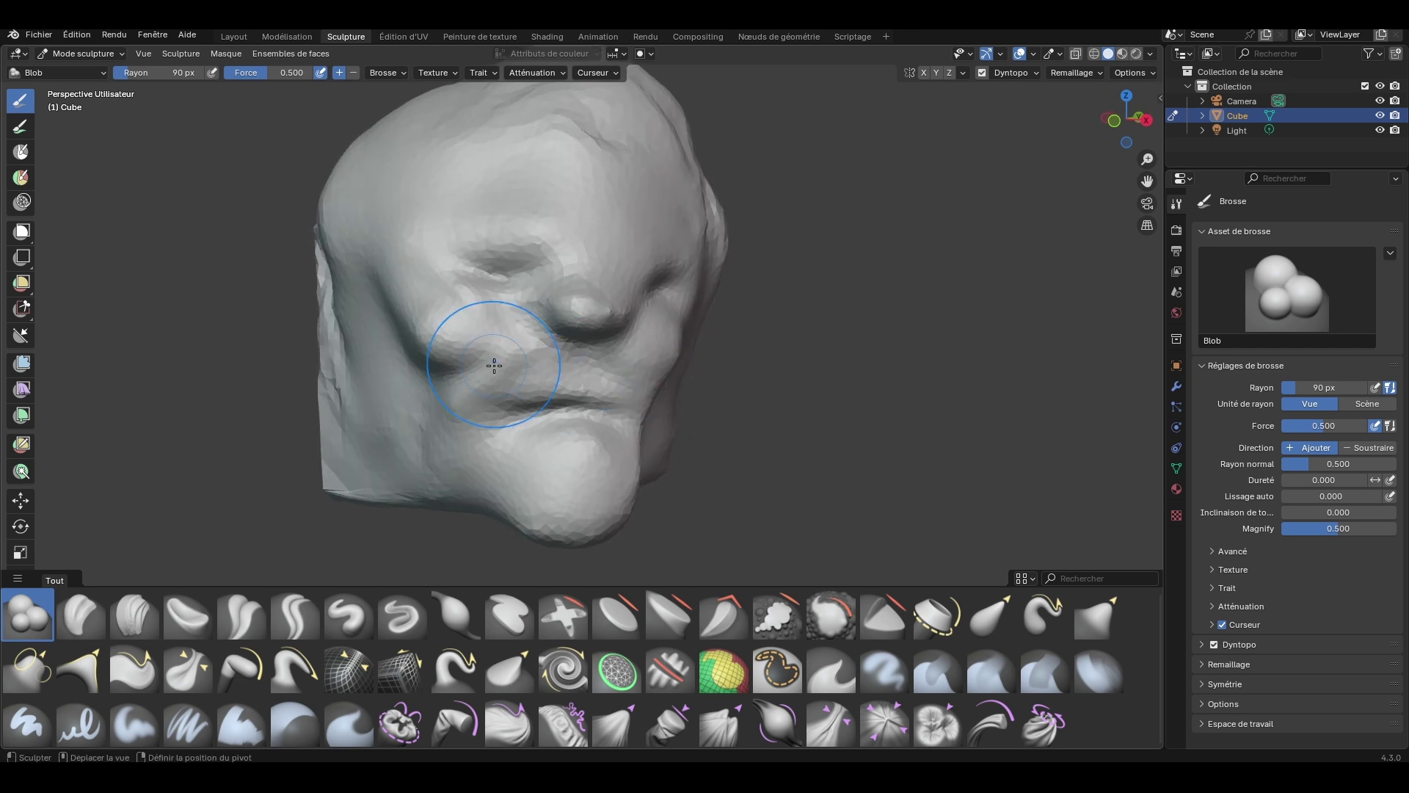
left_click_drag(438, 342, 434, 340)
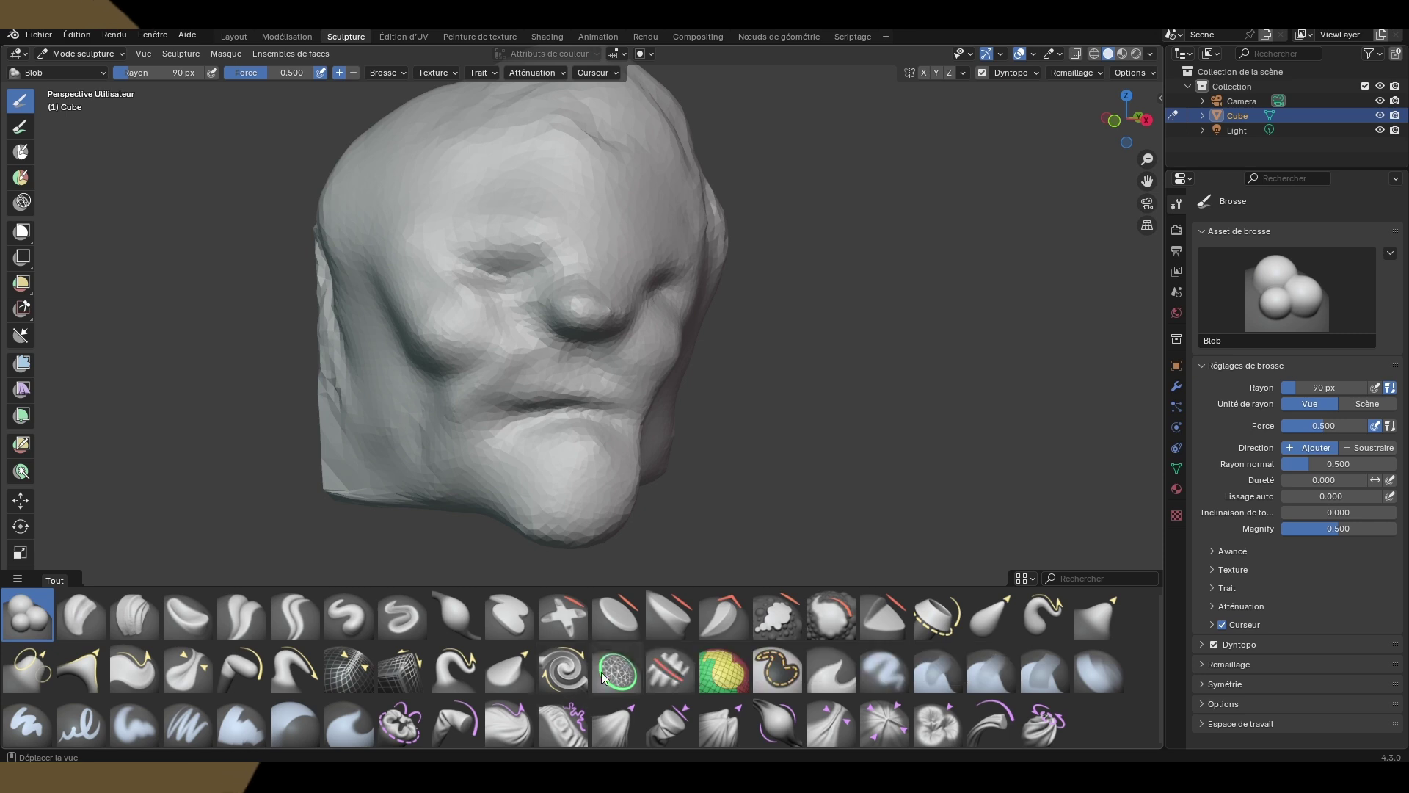
left_click(456, 721)
scroll(655, 405, "up", 2)
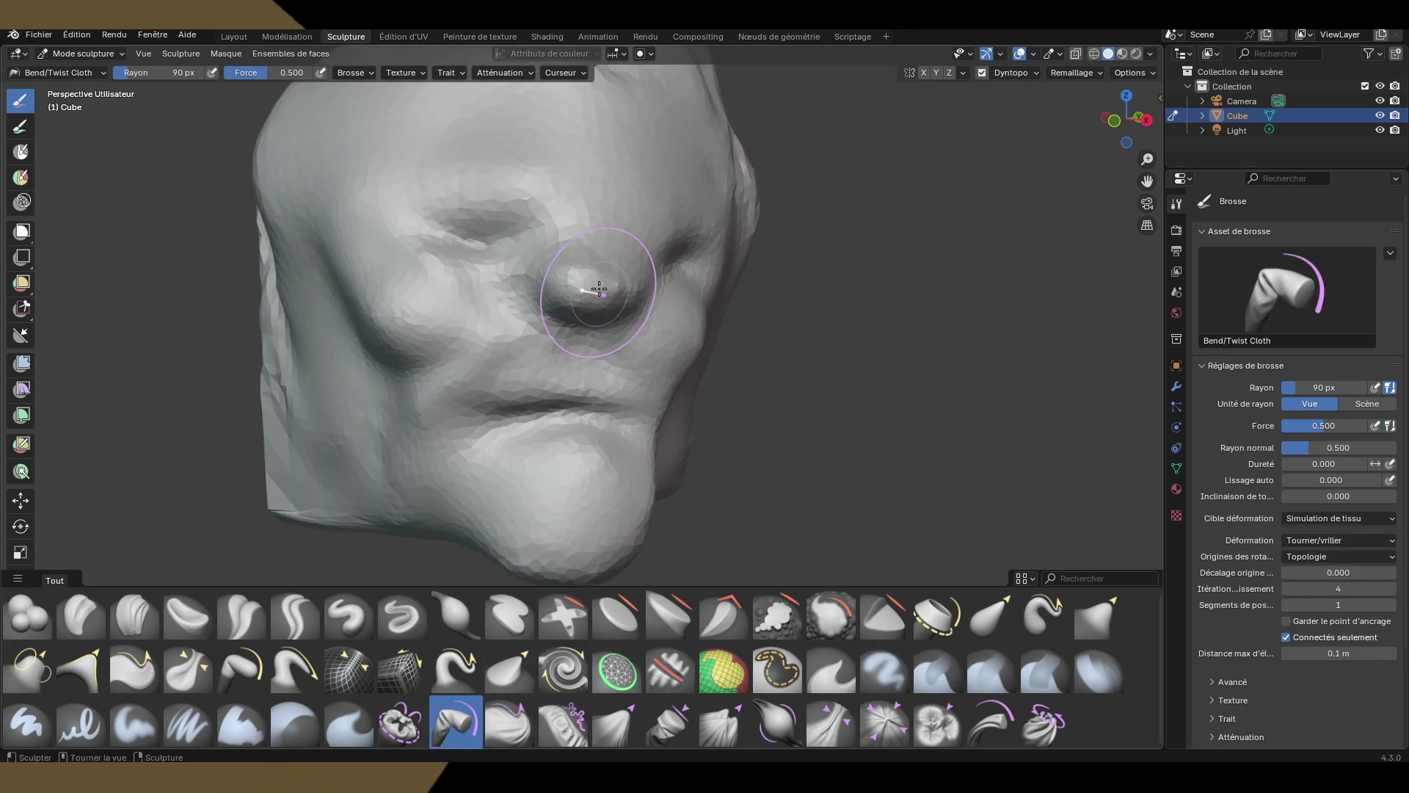
left_click_drag(620, 272, 580, 297)
key("Escape")
Step: Try the Drag Cloth brush on the chin and the Bend/Twist Cloth brush on the jaw, undoing each stroke
left_click(512, 703)
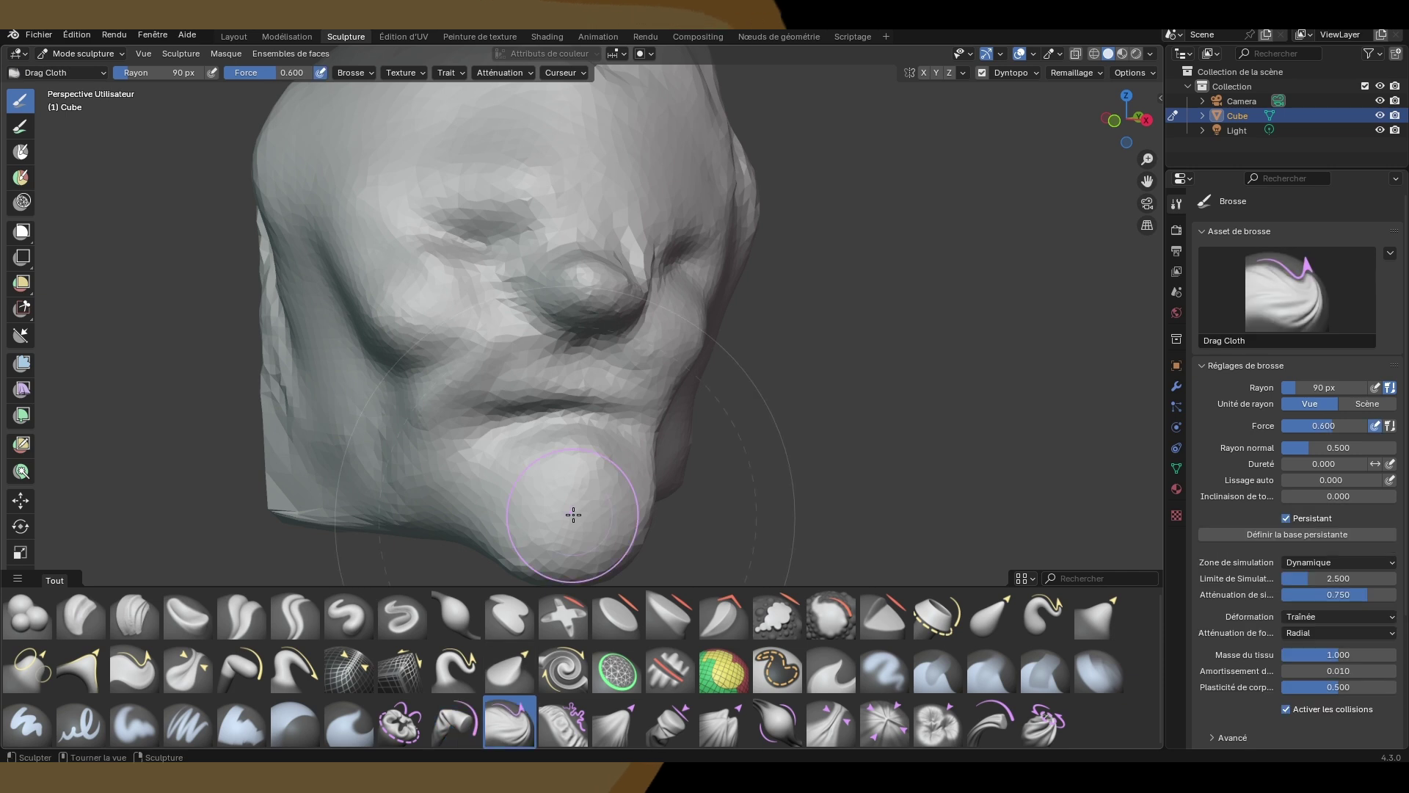
mouse_move(573, 513)
left_mouse_down()
mouse_move(596, 496)
mouse_move(666, 504)
left_mouse_up()
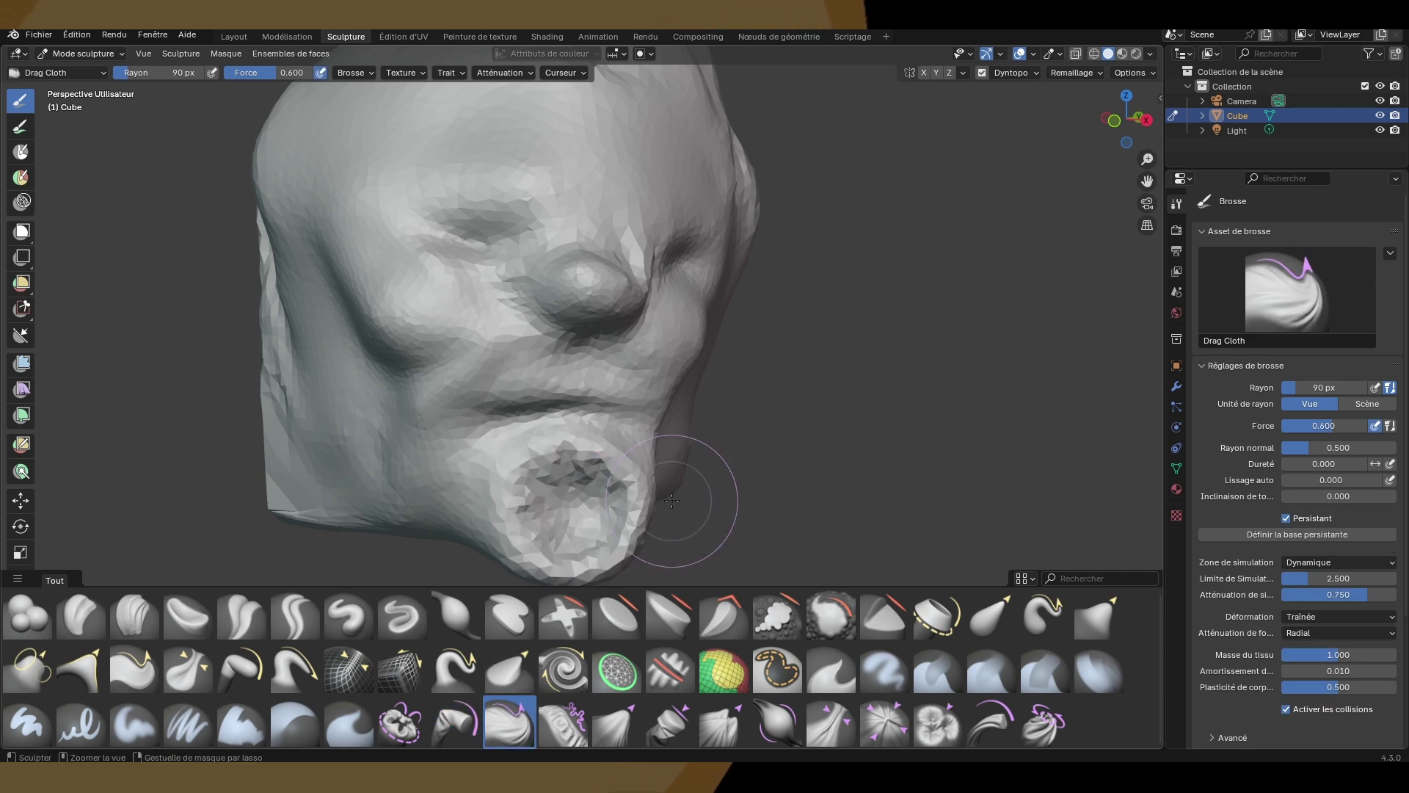
key("ctrl+z")
left_click(440, 723)
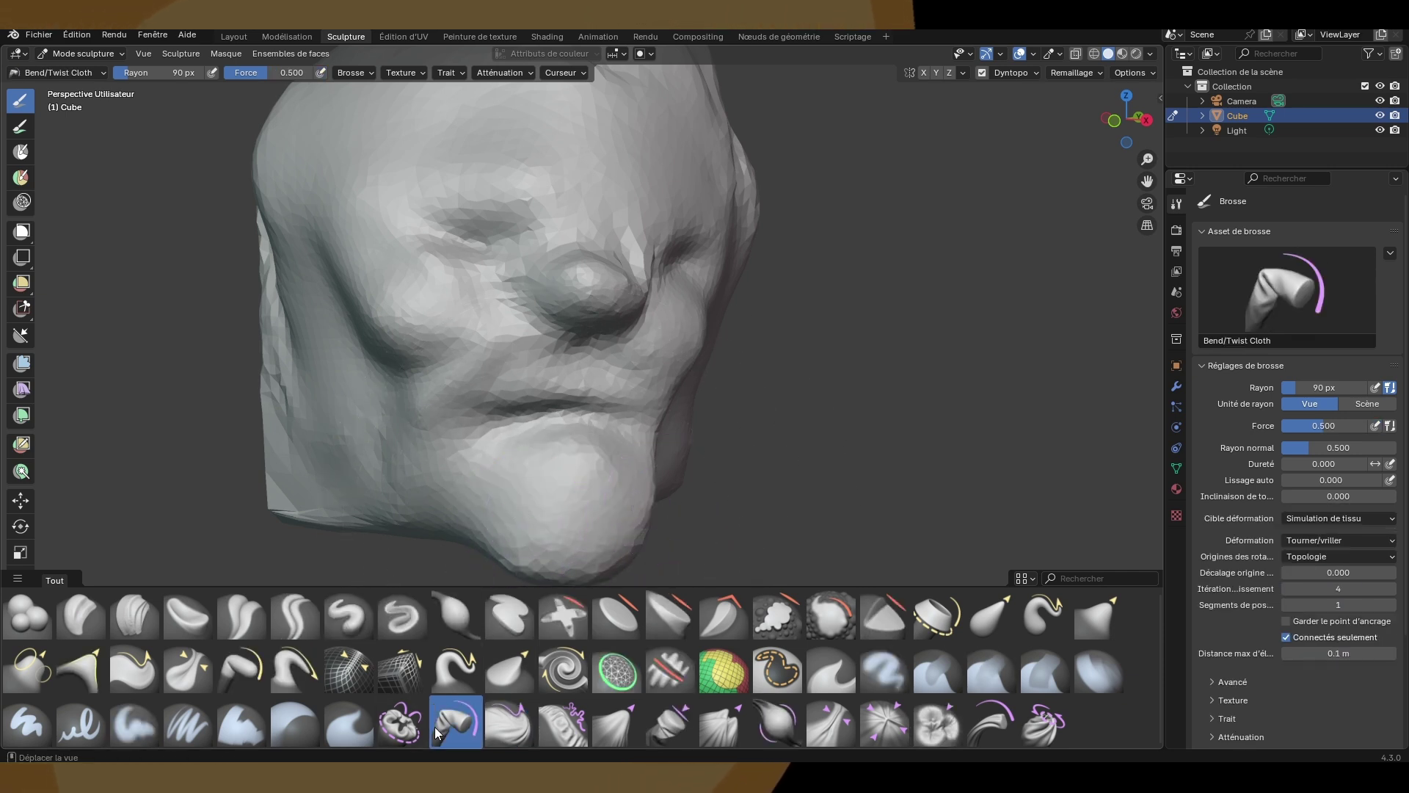
mouse_move(431, 494)
left_mouse_down()
mouse_move(411, 502)
mouse_move(438, 473)
left_mouse_up()
key("ctrl+z")
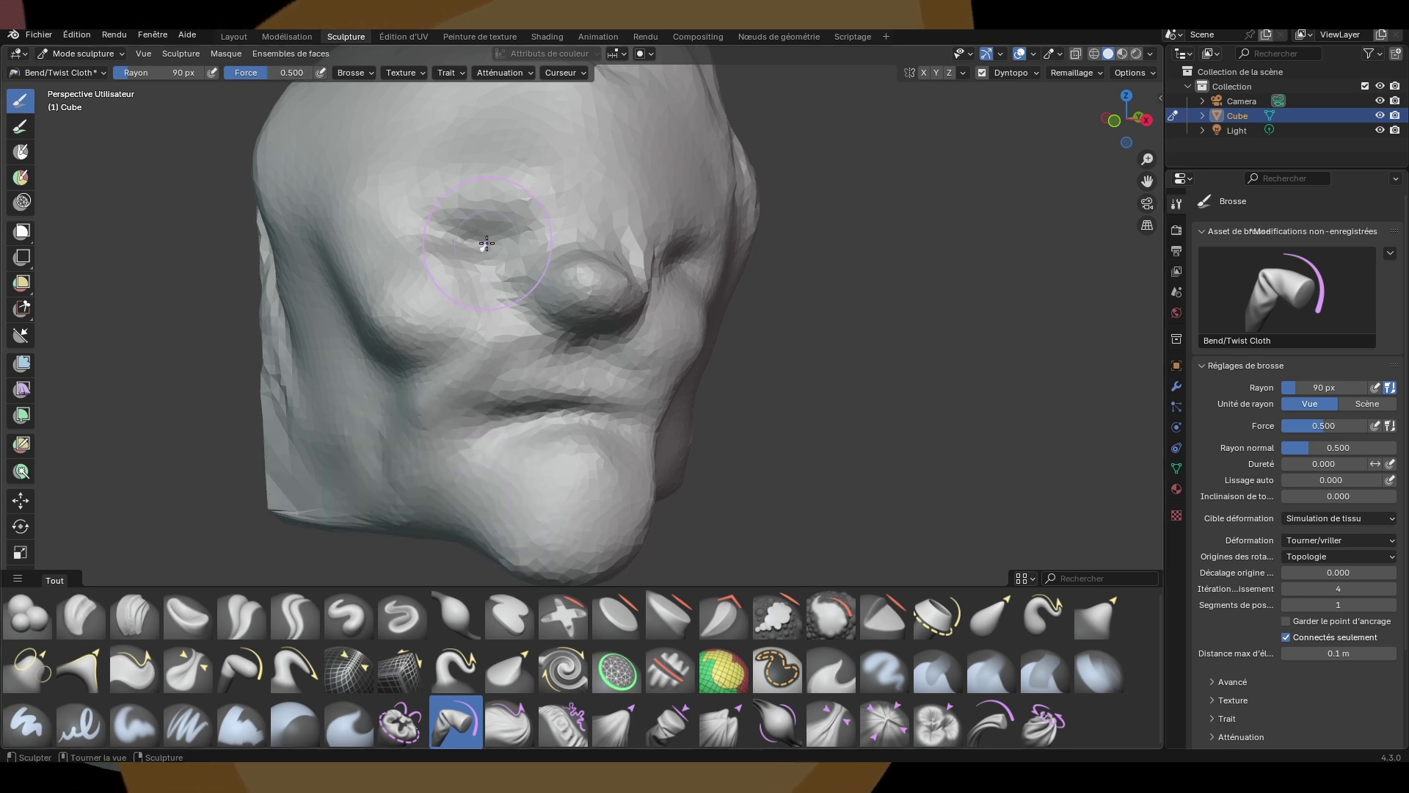
Step: Pull the chin forward and slightly downward from the side with the Grab Cloth brush
left_click(620, 717)
mouse_move(693, 403)
middle_mouse_down()
mouse_move(761, 389)
mouse_move(756, 400)
middle_mouse_up()
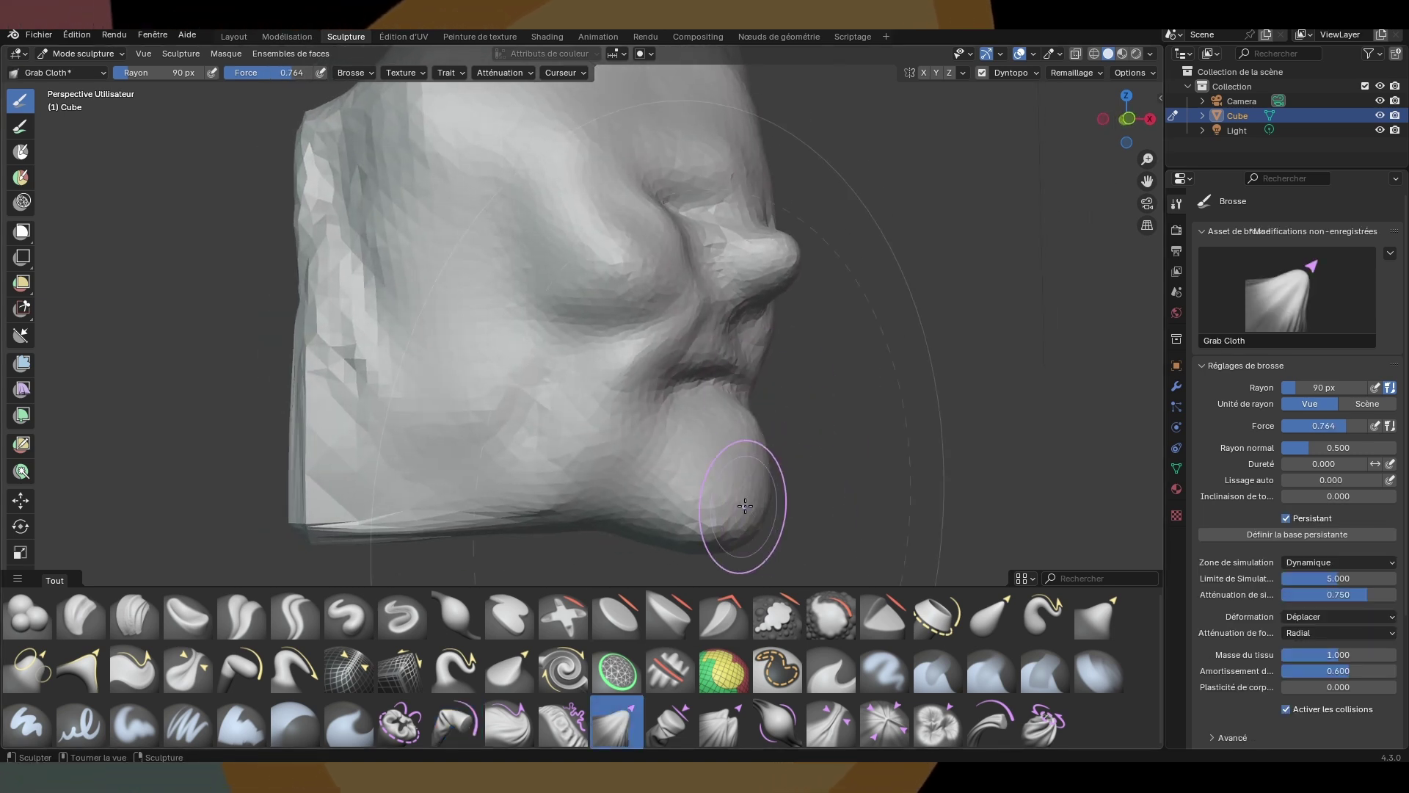
left_click_drag(739, 519, 785, 538)
middle_click_drag(910, 458, 827, 450)
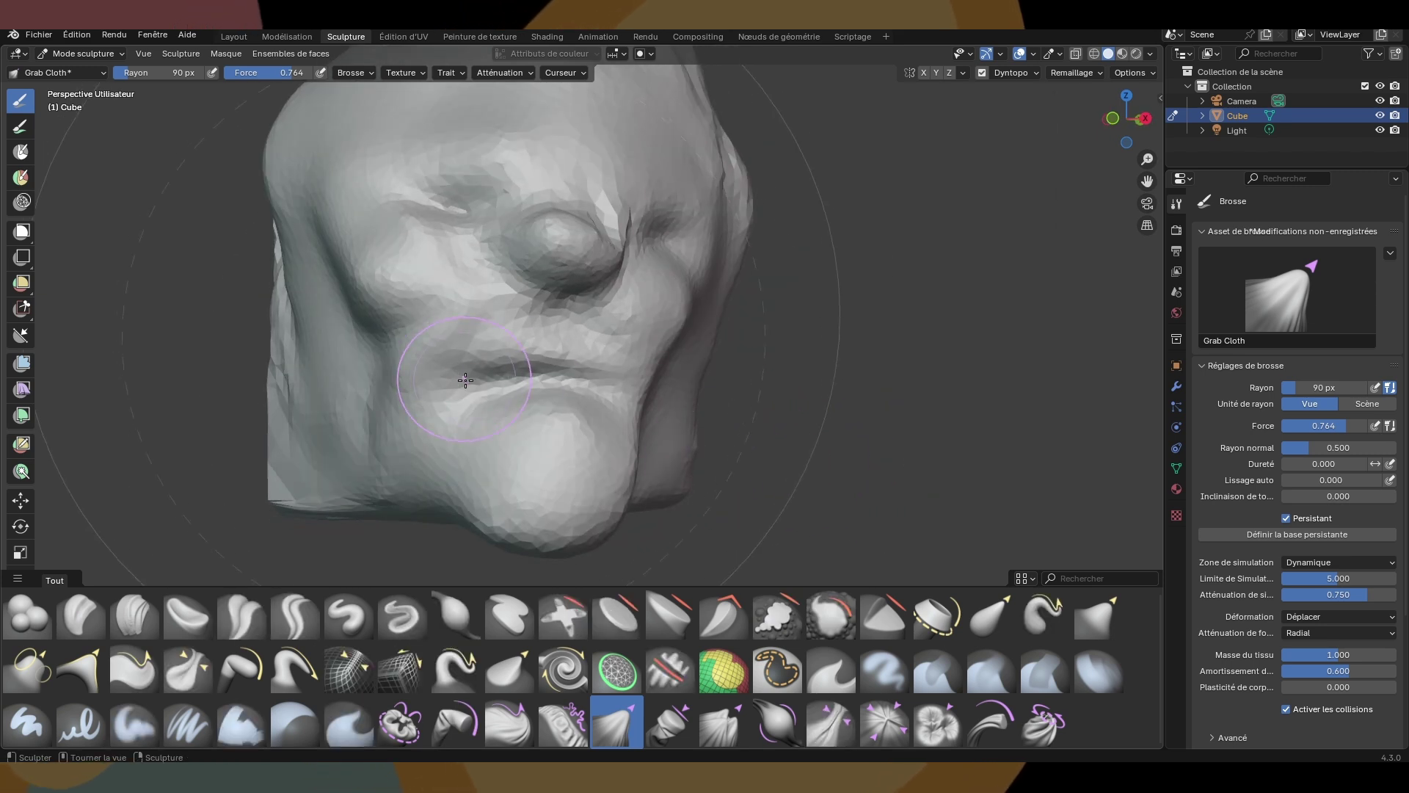
Step: Try pulling the mouth corner sideways with the Grab Cloth brush, and undo the stroke
mouse_move(412, 371)
left_mouse_down()
mouse_move(650, 379)
mouse_move(584, 405)
mouse_move(613, 384)
mouse_move(598, 381)
mouse_move(612, 397)
left_mouse_up()
key("ctrl+z")
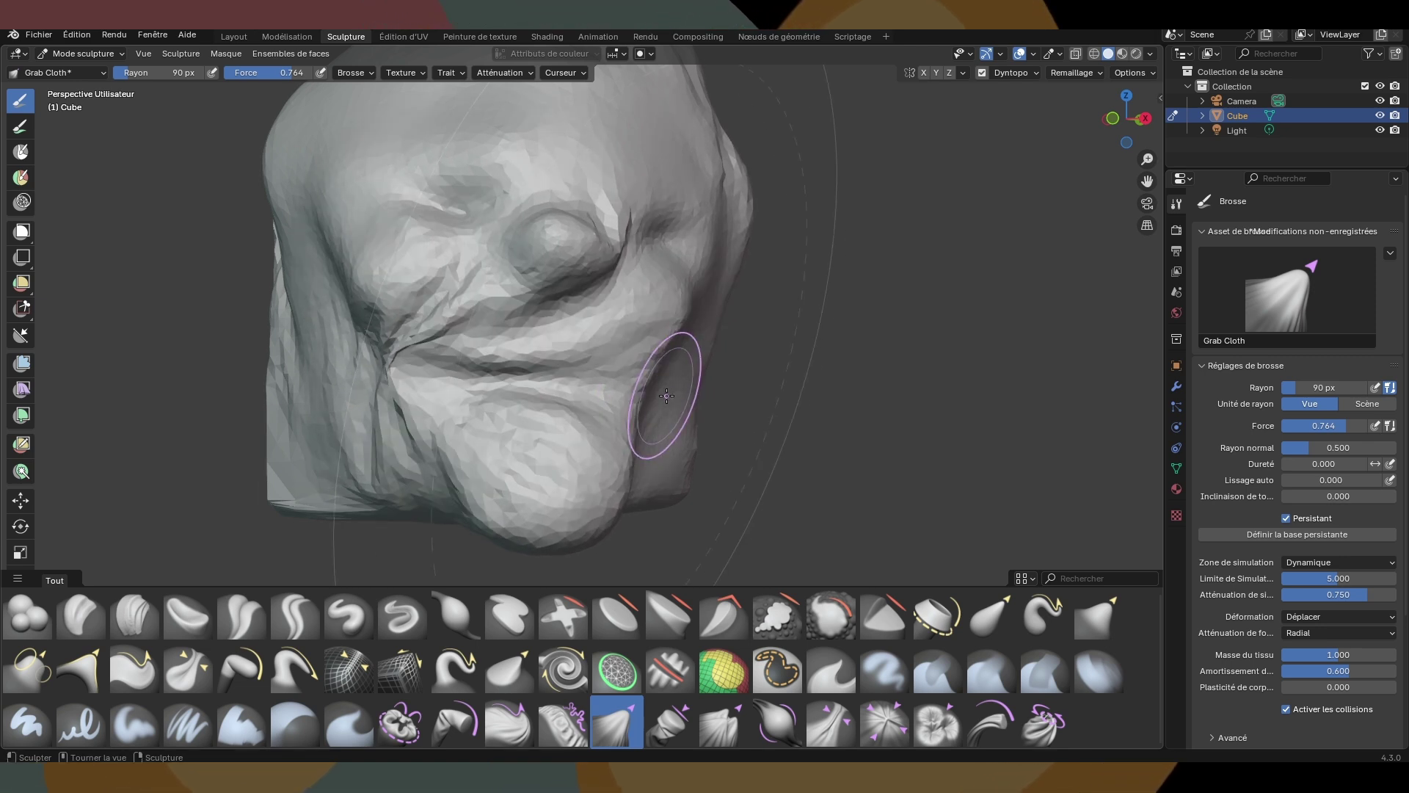
mouse_move(704, 394)
left_mouse_down()
mouse_move(704, 362)
mouse_move(742, 395)
mouse_move(721, 399)
left_mouse_up()
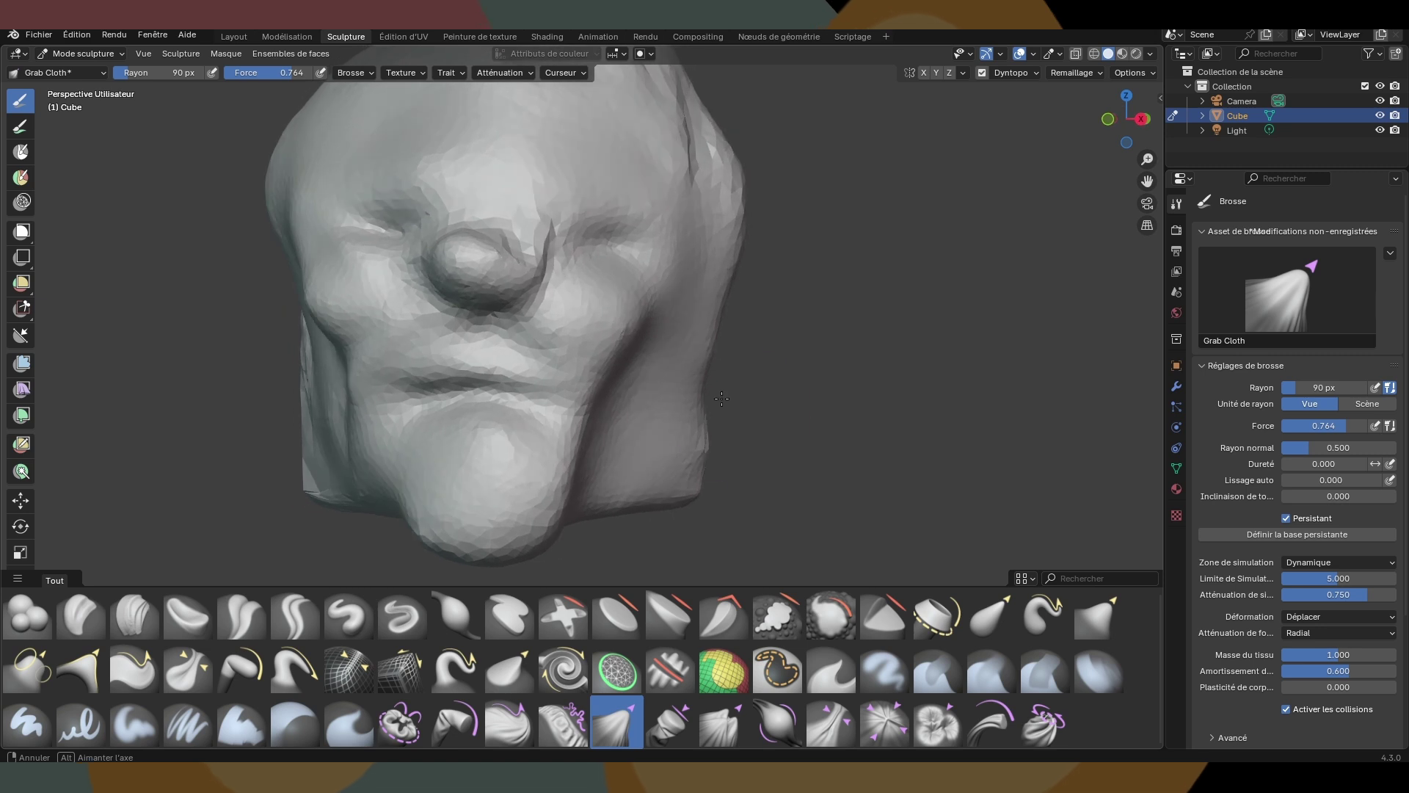
Step: Pinch wrinkled folds along the mouth and across both eyes with the Pinch Folds Cloth brush
left_click(850, 725)
mouse_move(450, 396)
left_mouse_down()
mouse_move(521, 398)
mouse_move(498, 396)
left_mouse_up()
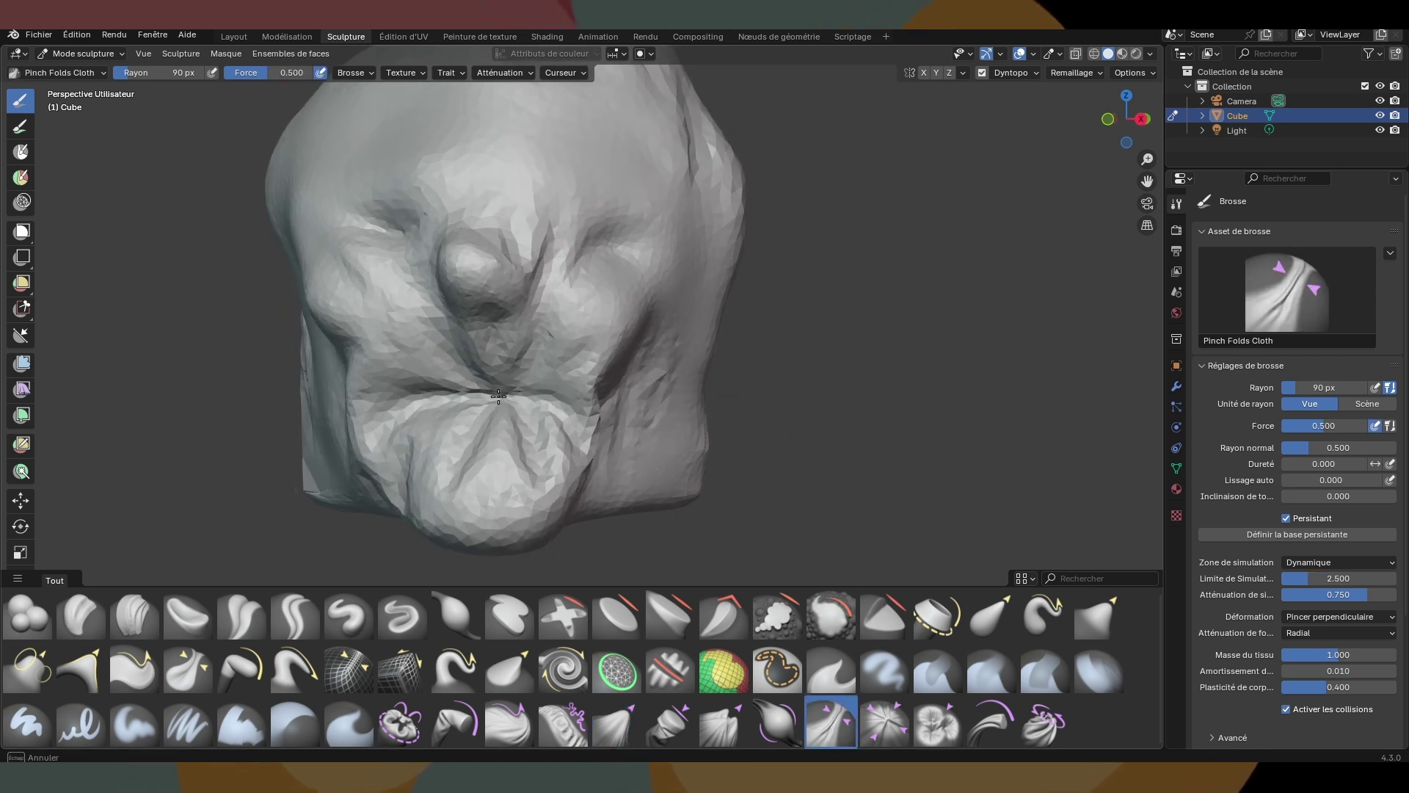
left_click_drag(481, 221, 378, 219)
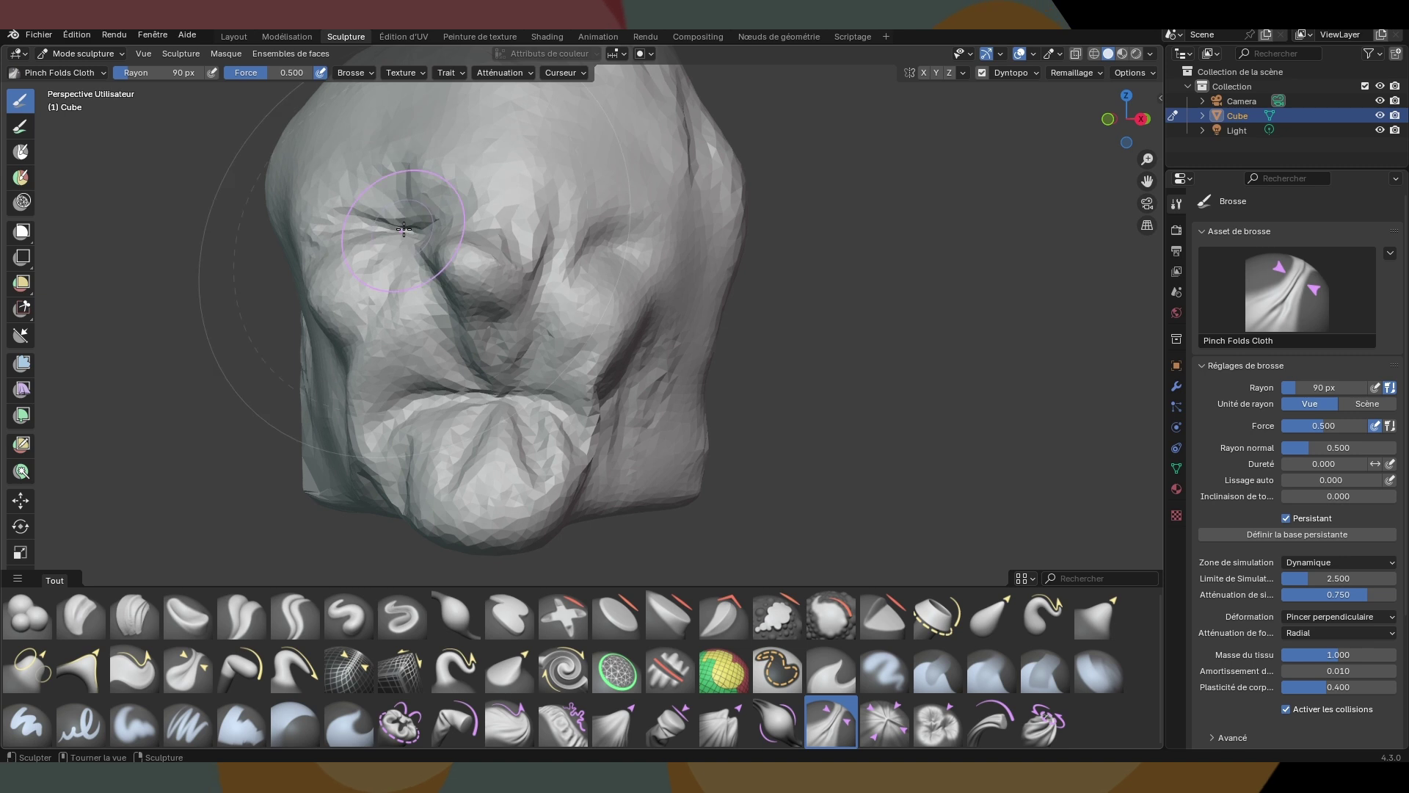
left_click_drag(624, 232, 546, 238)
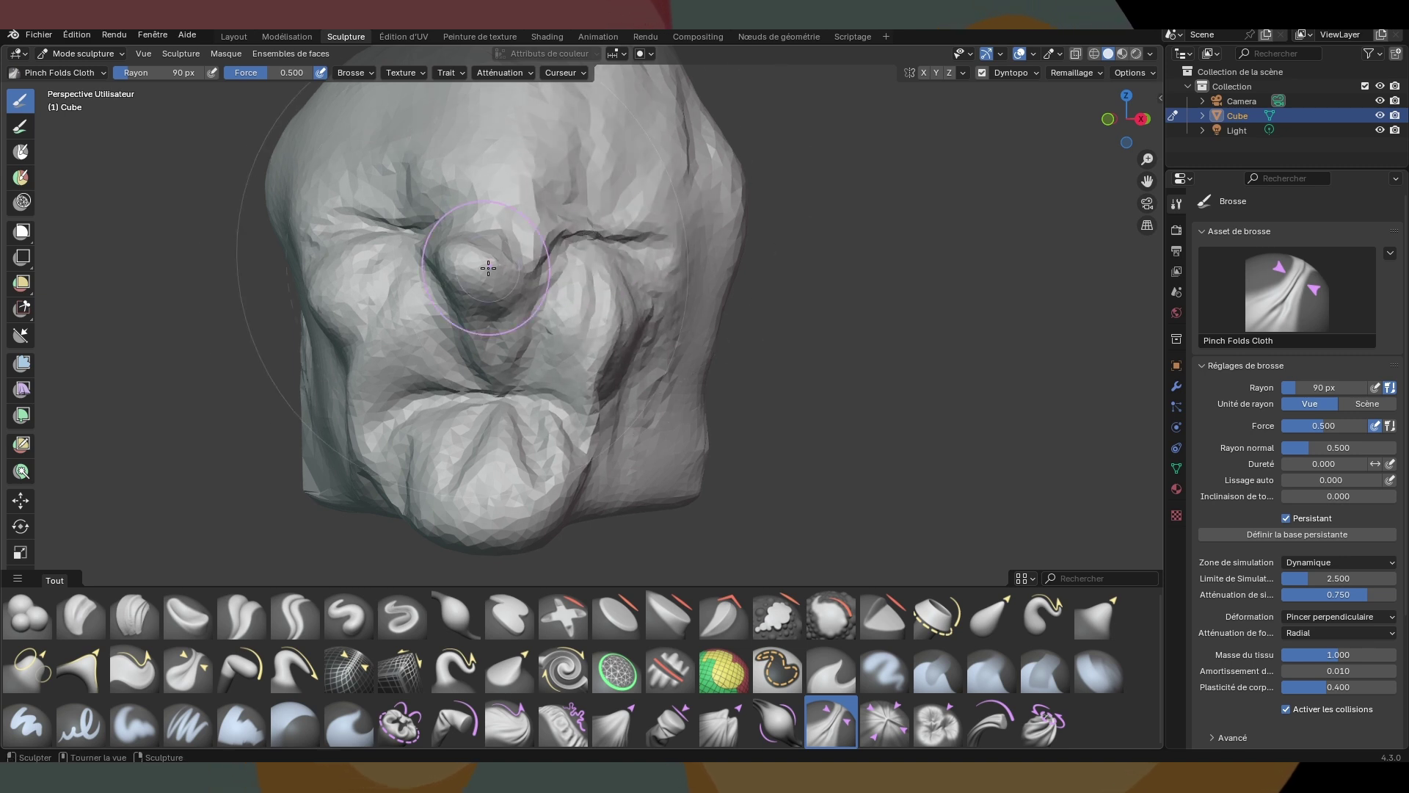
Step: Displace the nose and surrounding cheeks with the Grab Planar Cloth brush, and test the Bend/Twist Cloth brush on the mouth
left_click(670, 727)
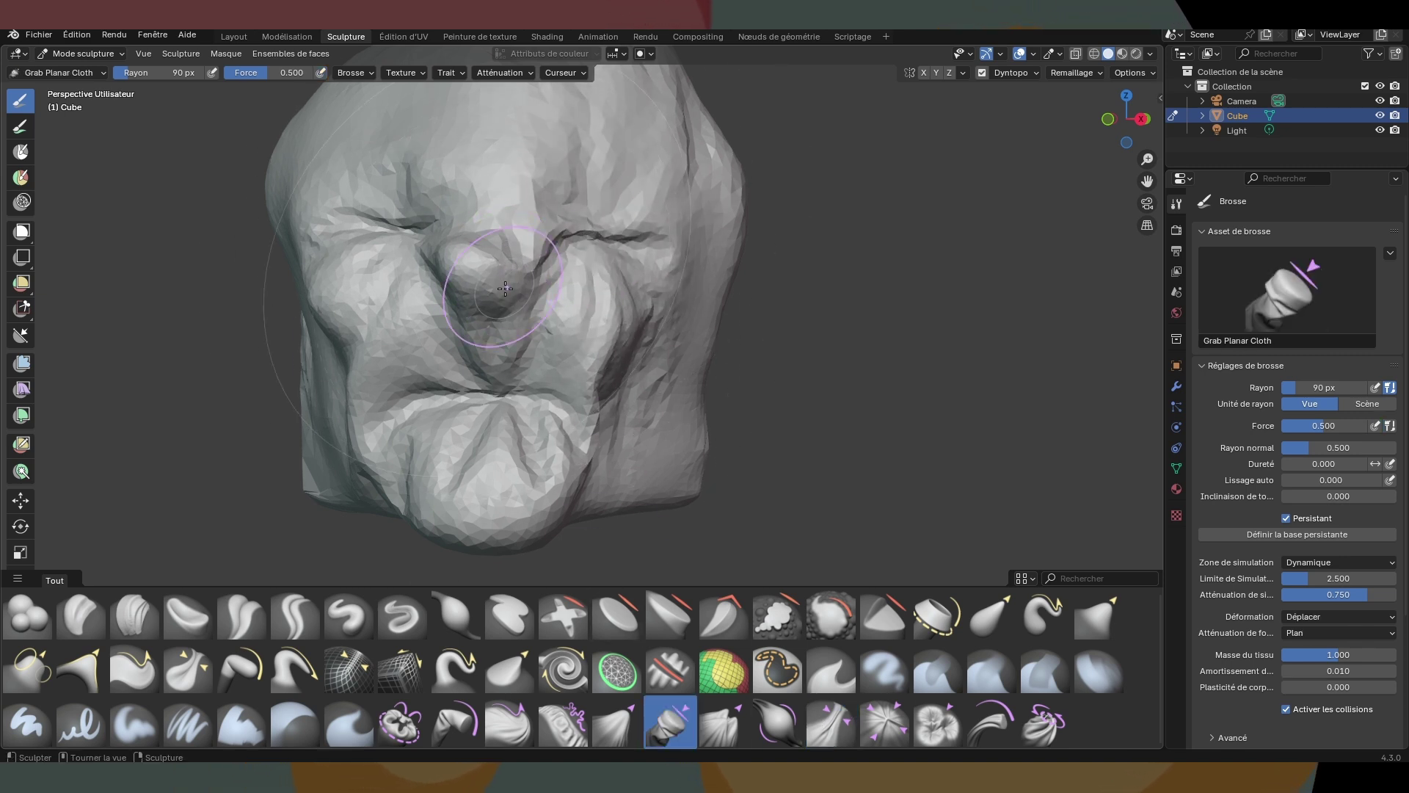
left_click_drag(482, 266, 477, 264)
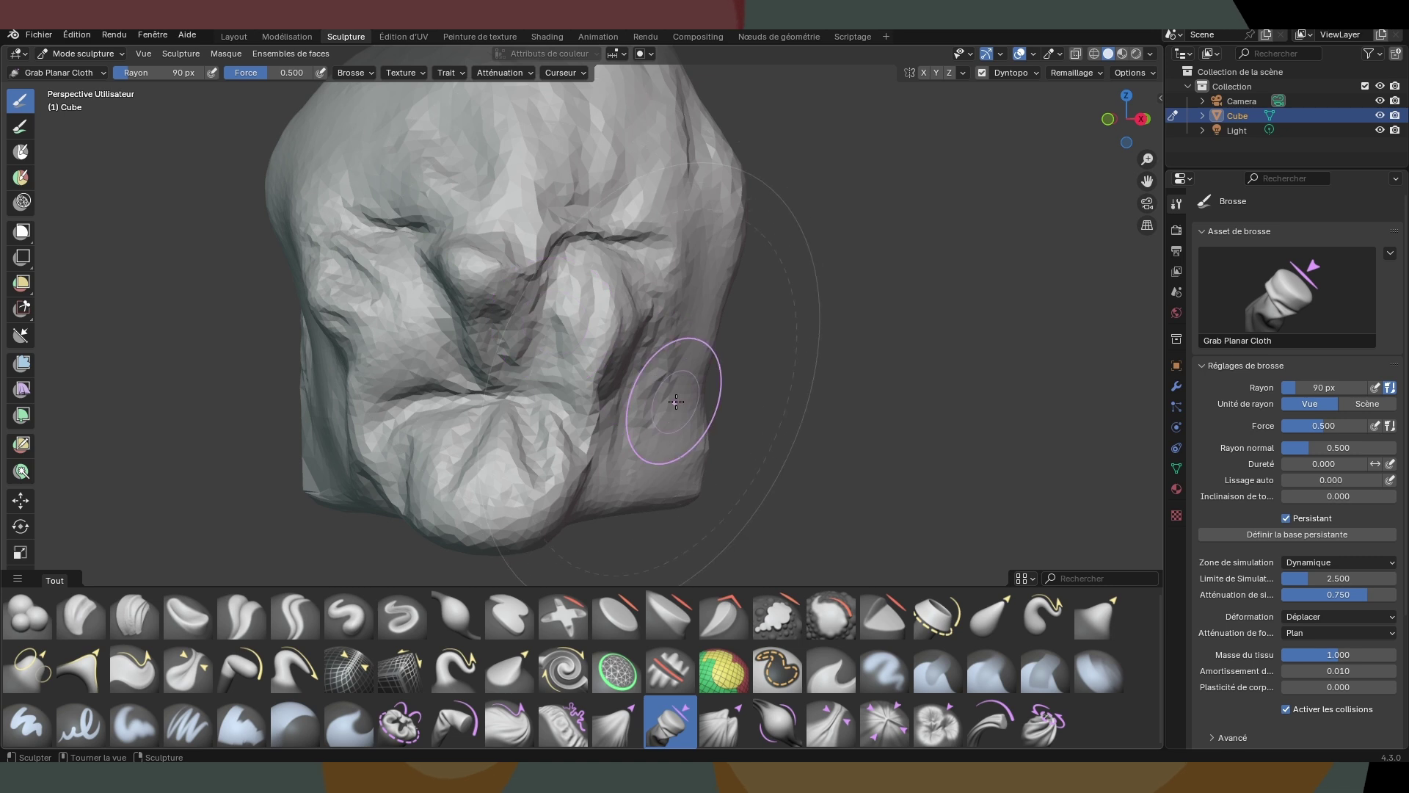
mouse_move(795, 462)
middle_mouse_down()
mouse_move(730, 455)
mouse_move(855, 435)
mouse_move(843, 521)
middle_mouse_up()
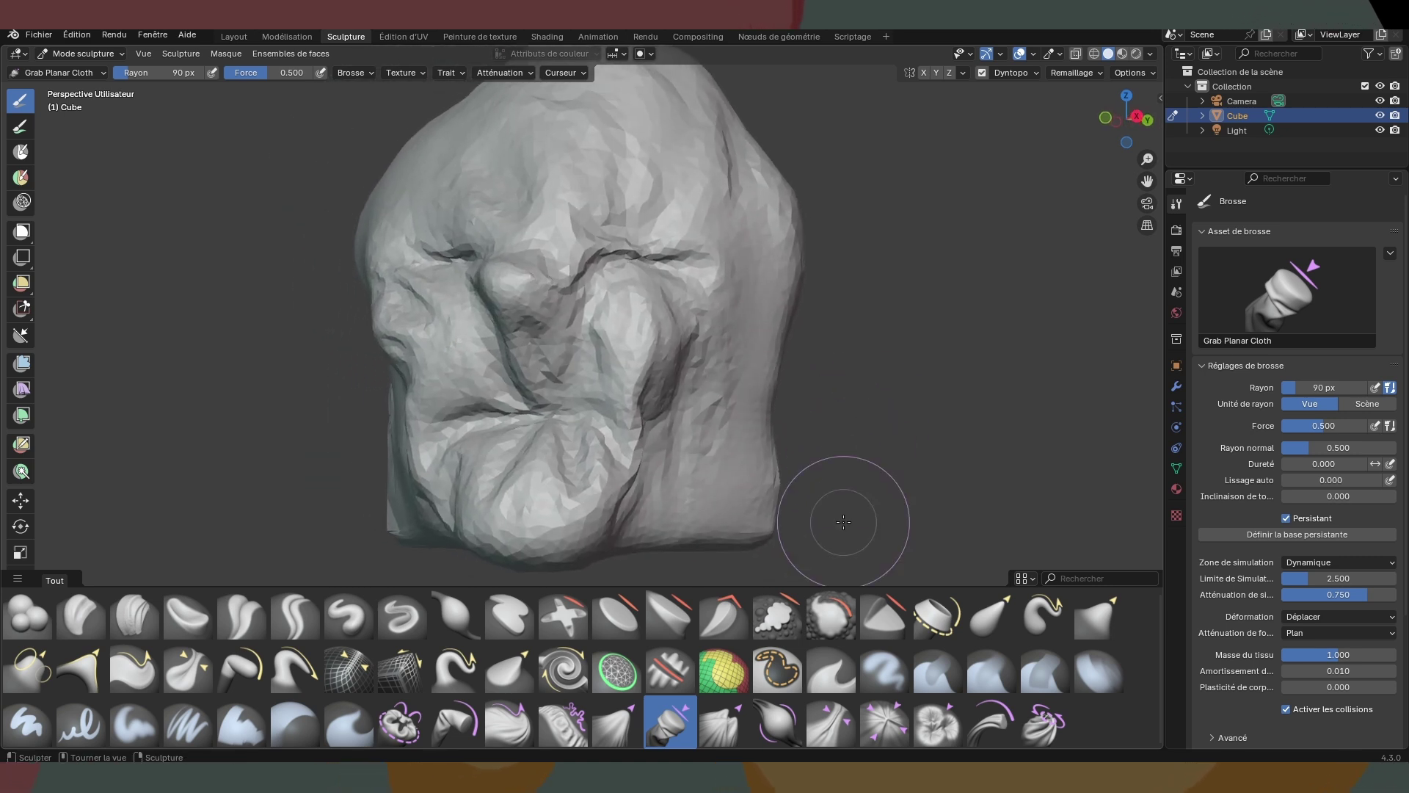
left_click(437, 725)
left_click_drag(518, 414, 528, 415)
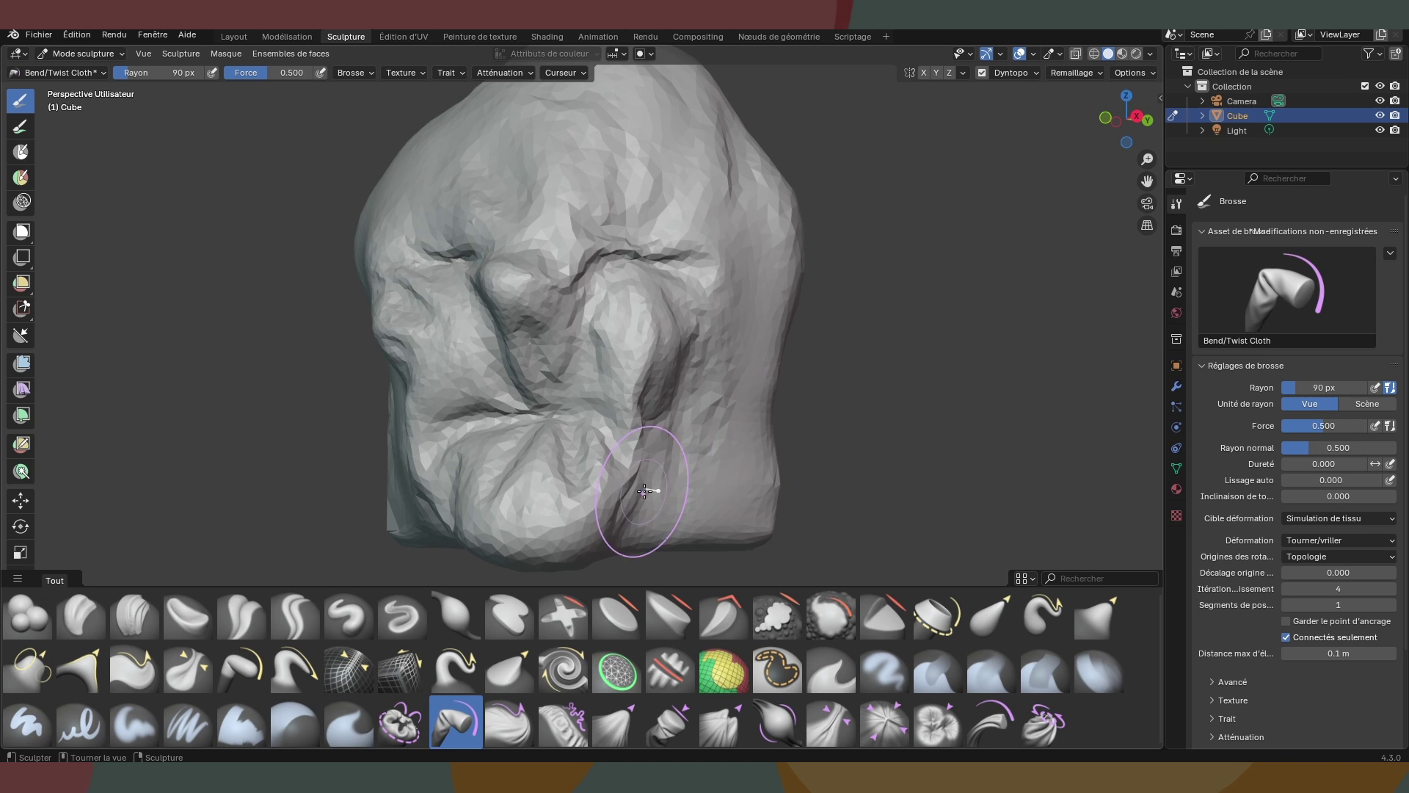
Step: Carve deep lines along the mouth and both closed eyes with the Crease Sharp brush
left_click(297, 615)
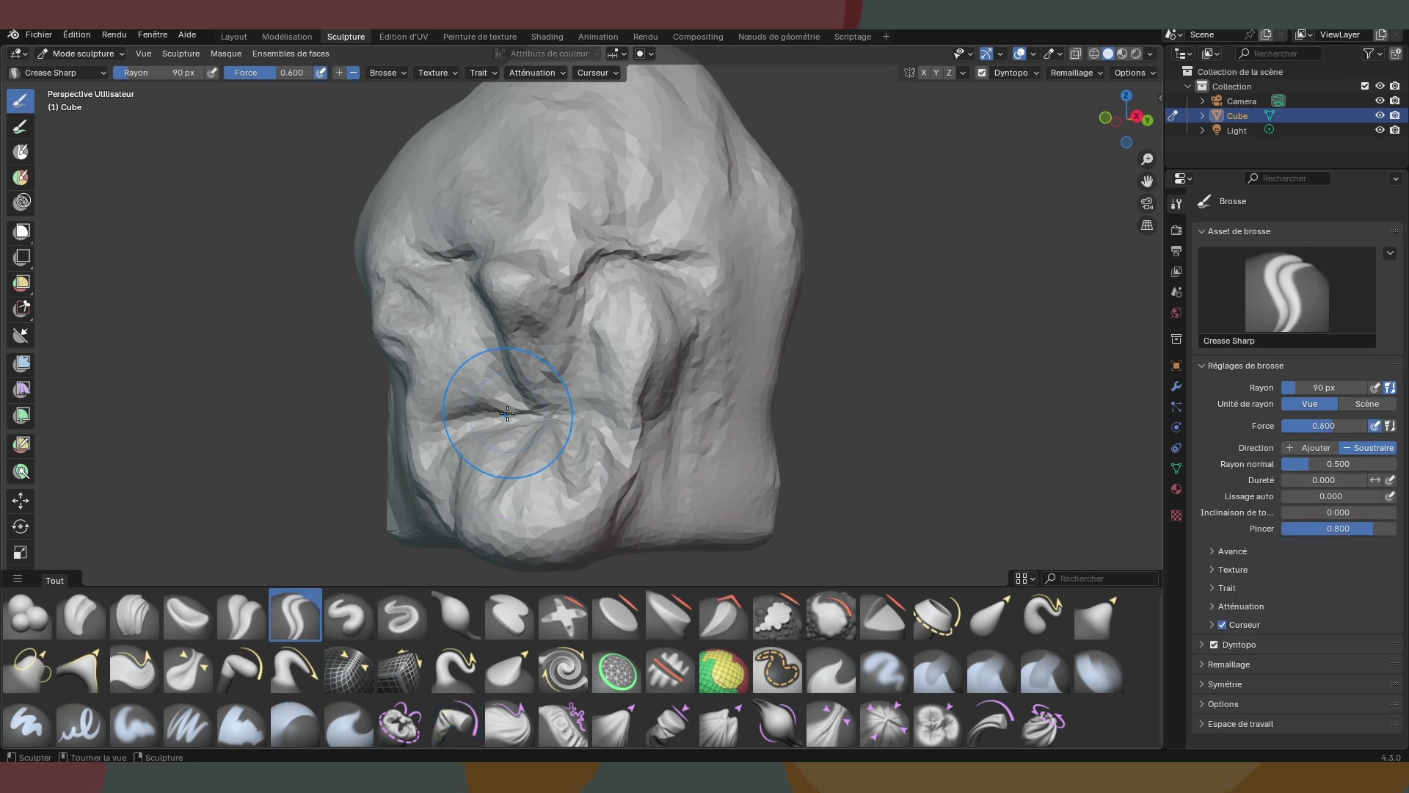
mouse_move(507, 414)
left_mouse_down()
mouse_move(631, 411)
mouse_move(535, 404)
mouse_move(452, 419)
left_mouse_up()
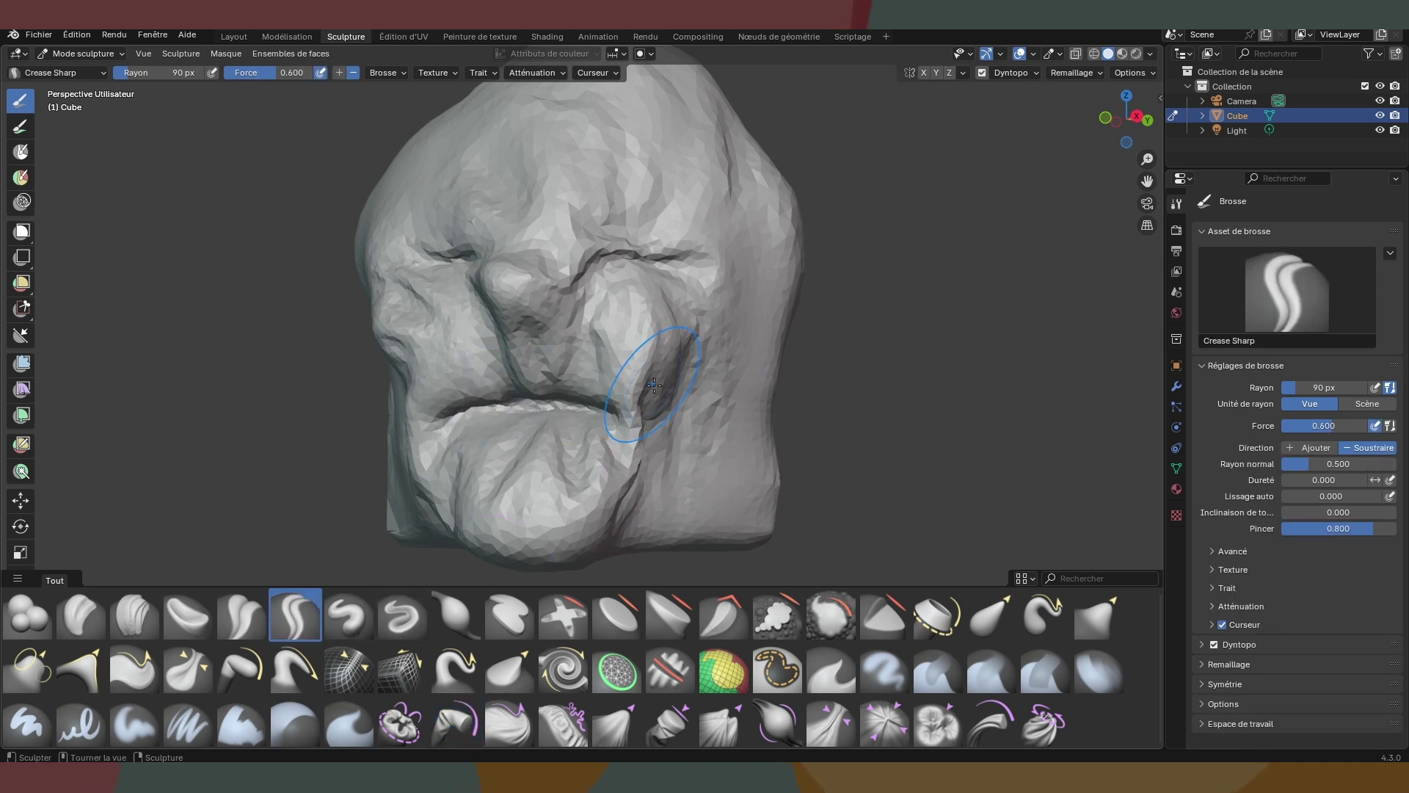
left_click_drag(624, 276, 651, 259)
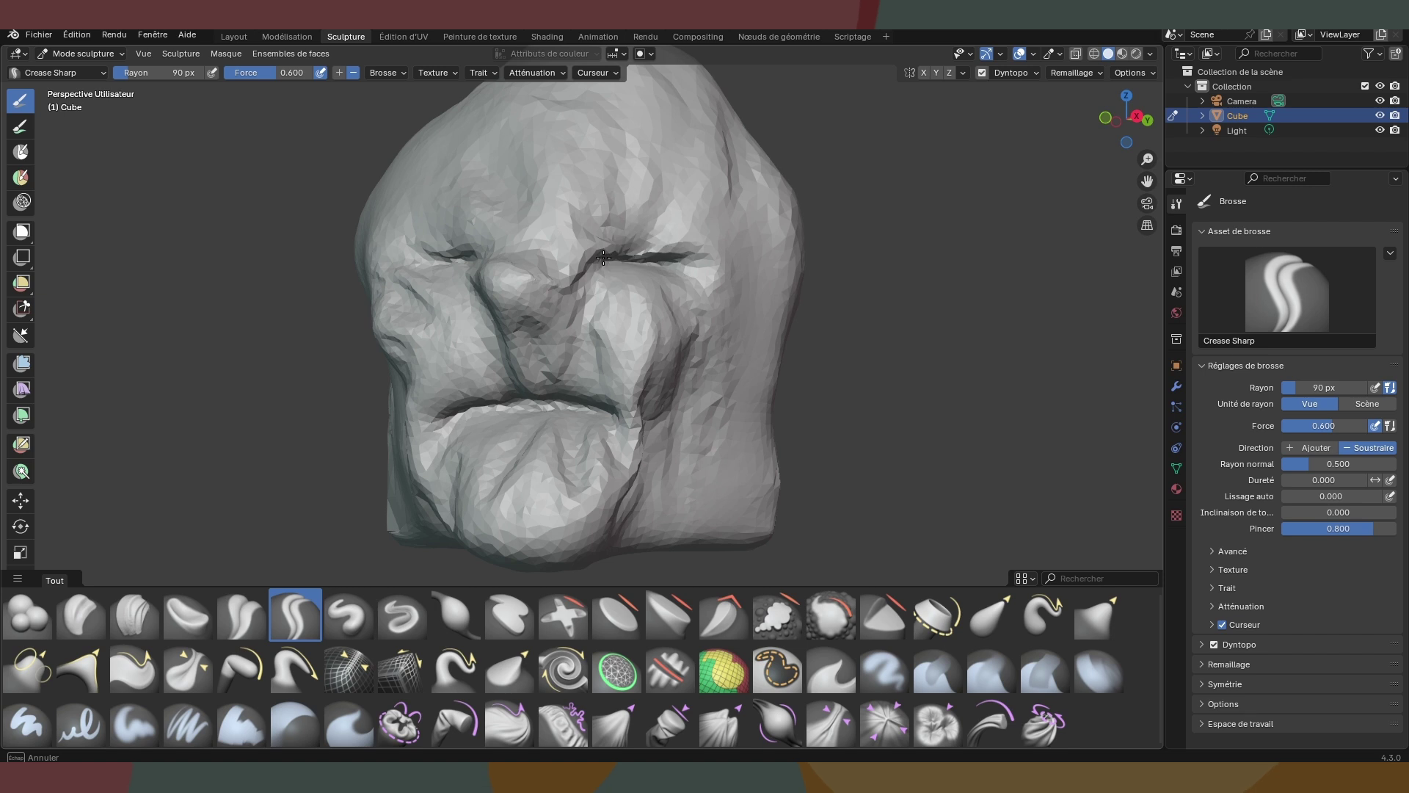
left_click_drag(476, 257, 438, 260)
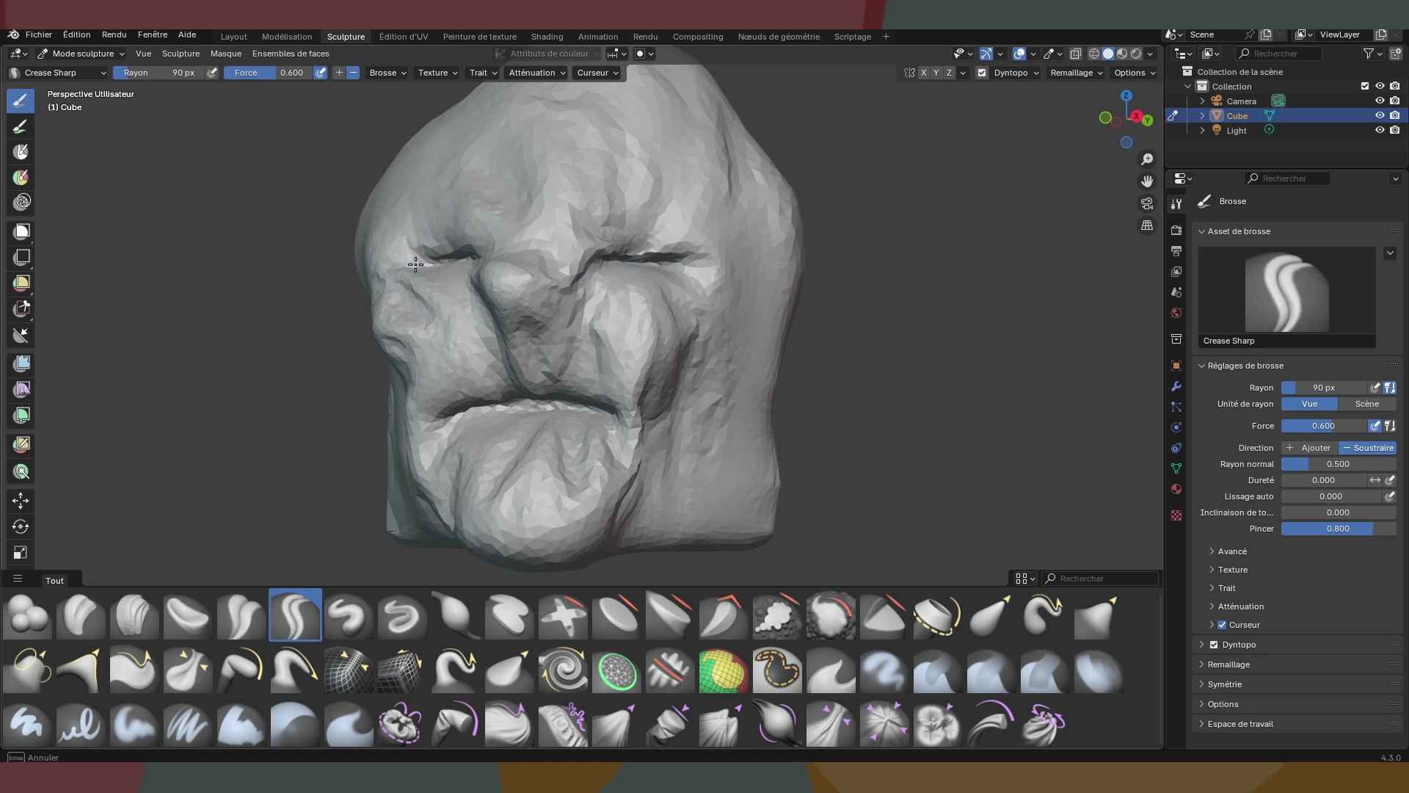
Step: Cut creases under and beside the nose with the Crease Sharp brush, and try one above the brow before undoing it
left_click_drag(534, 321, 537, 322)
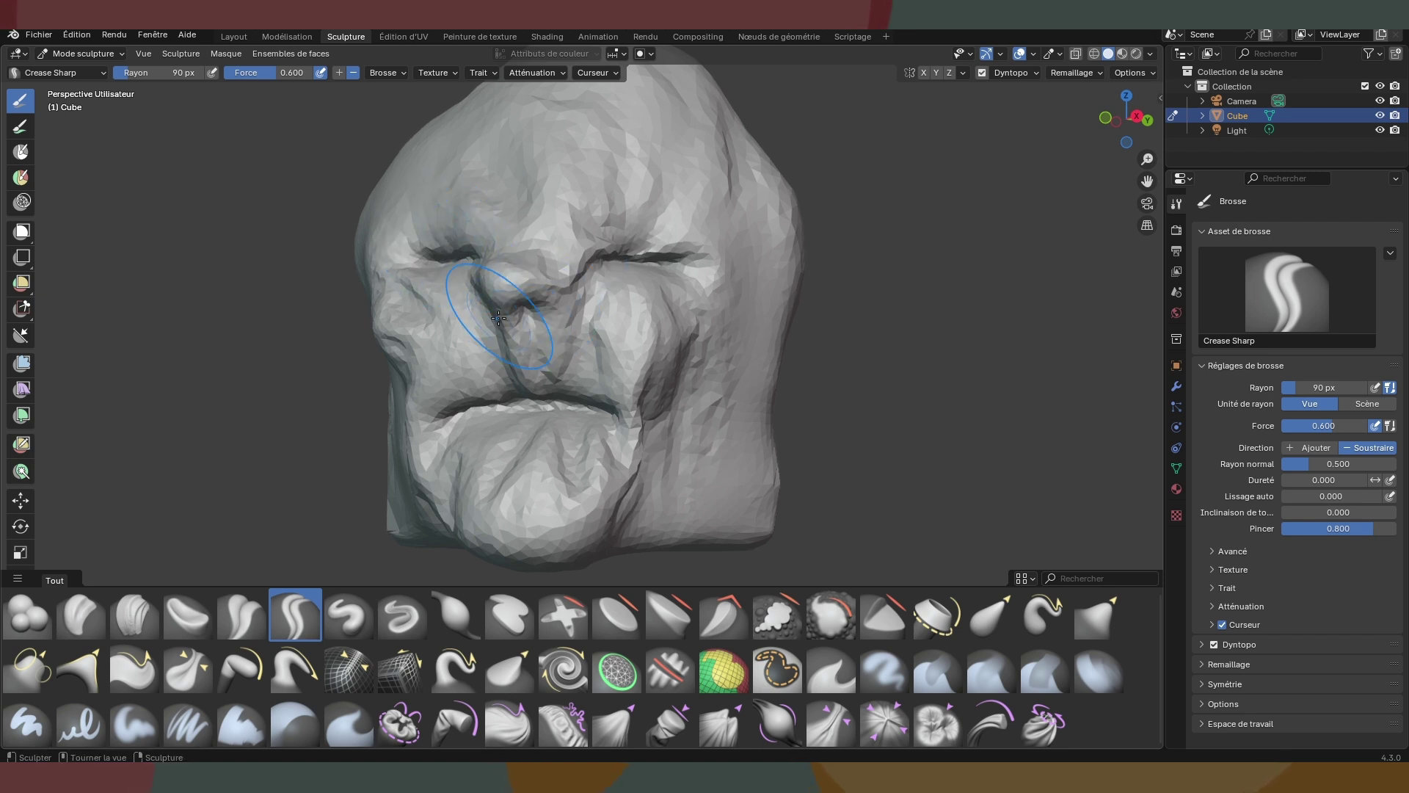
middle_click_drag(488, 313, 551, 311)
left_click_drag(594, 307, 585, 308)
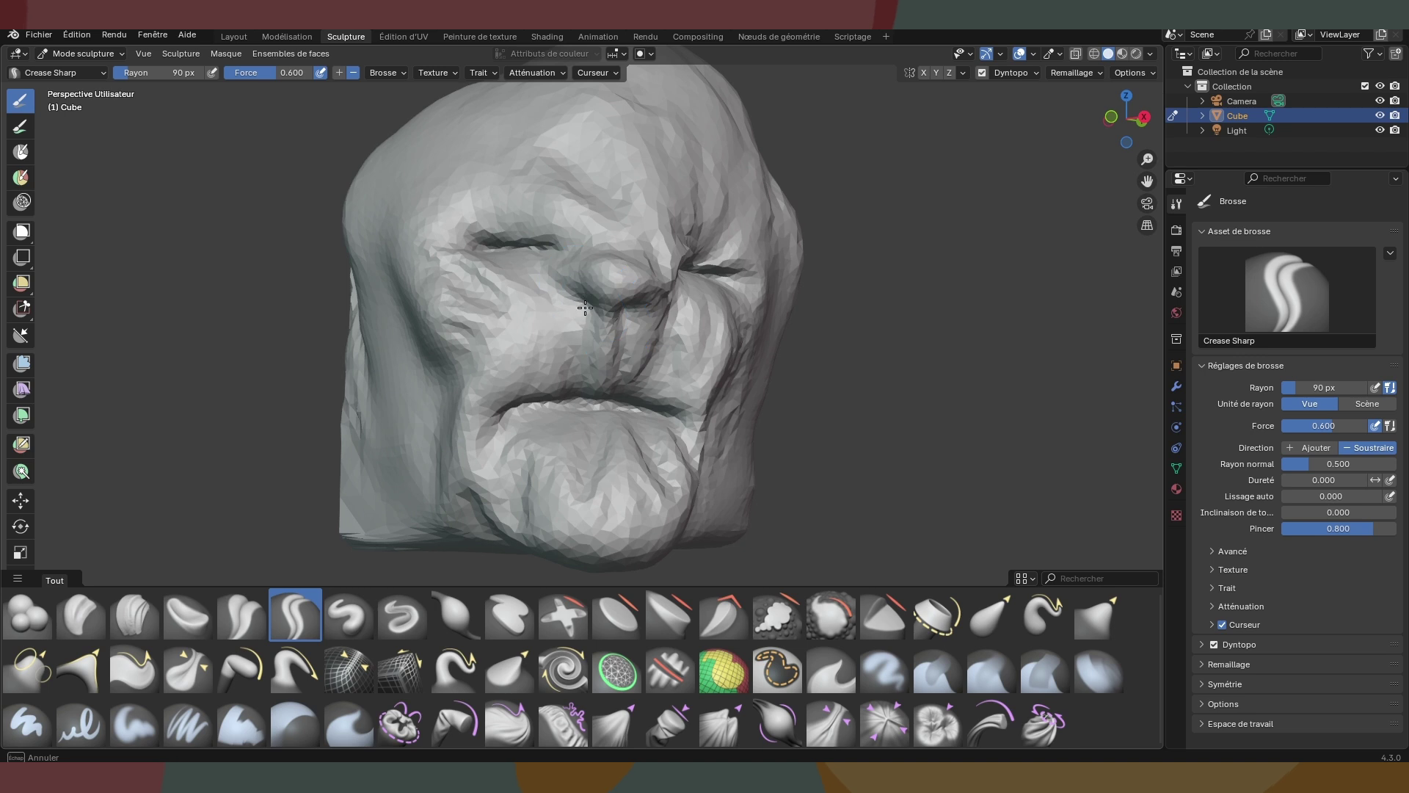
middle_click_drag(602, 313, 706, 361)
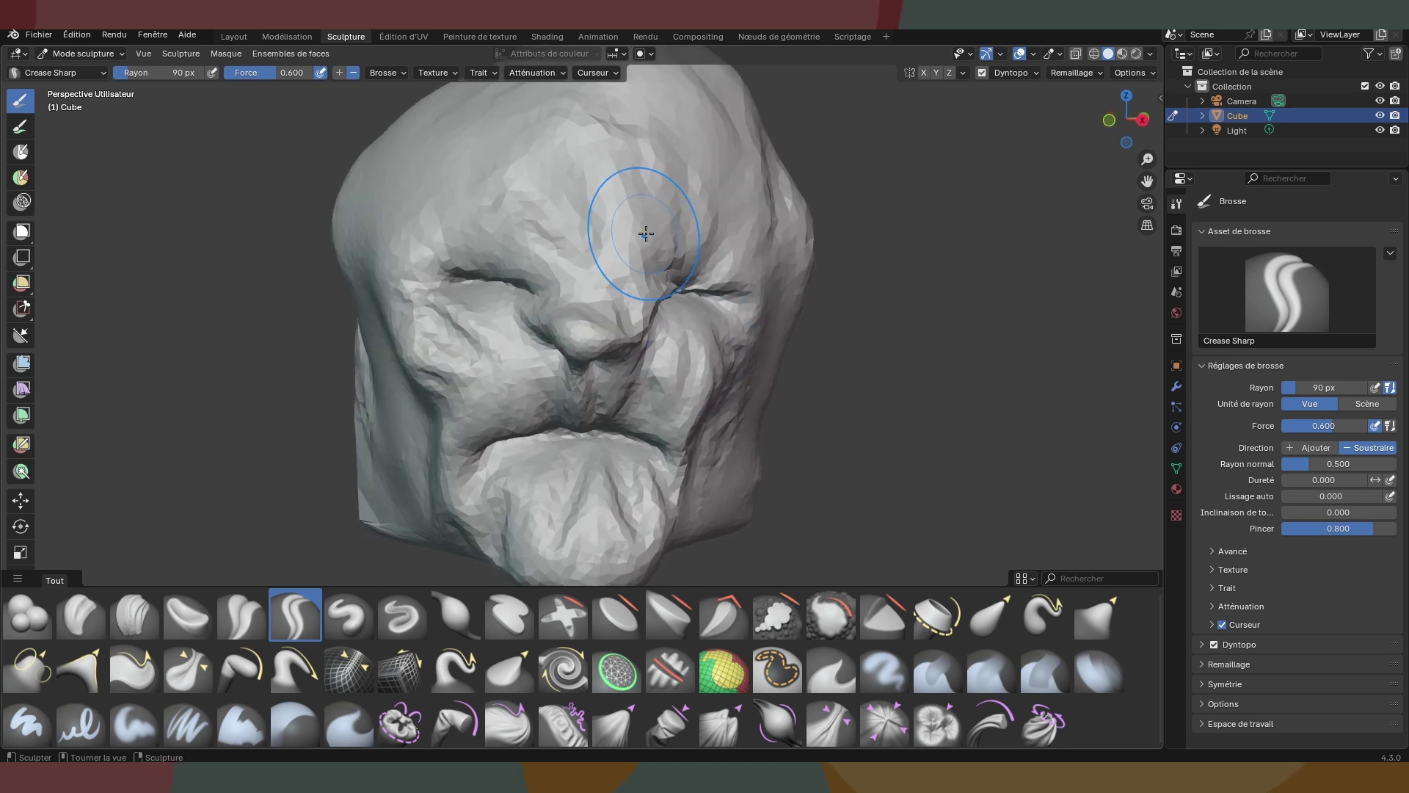
mouse_move(645, 233)
left_mouse_down()
mouse_move(724, 207)
mouse_move(688, 236)
left_mouse_up()
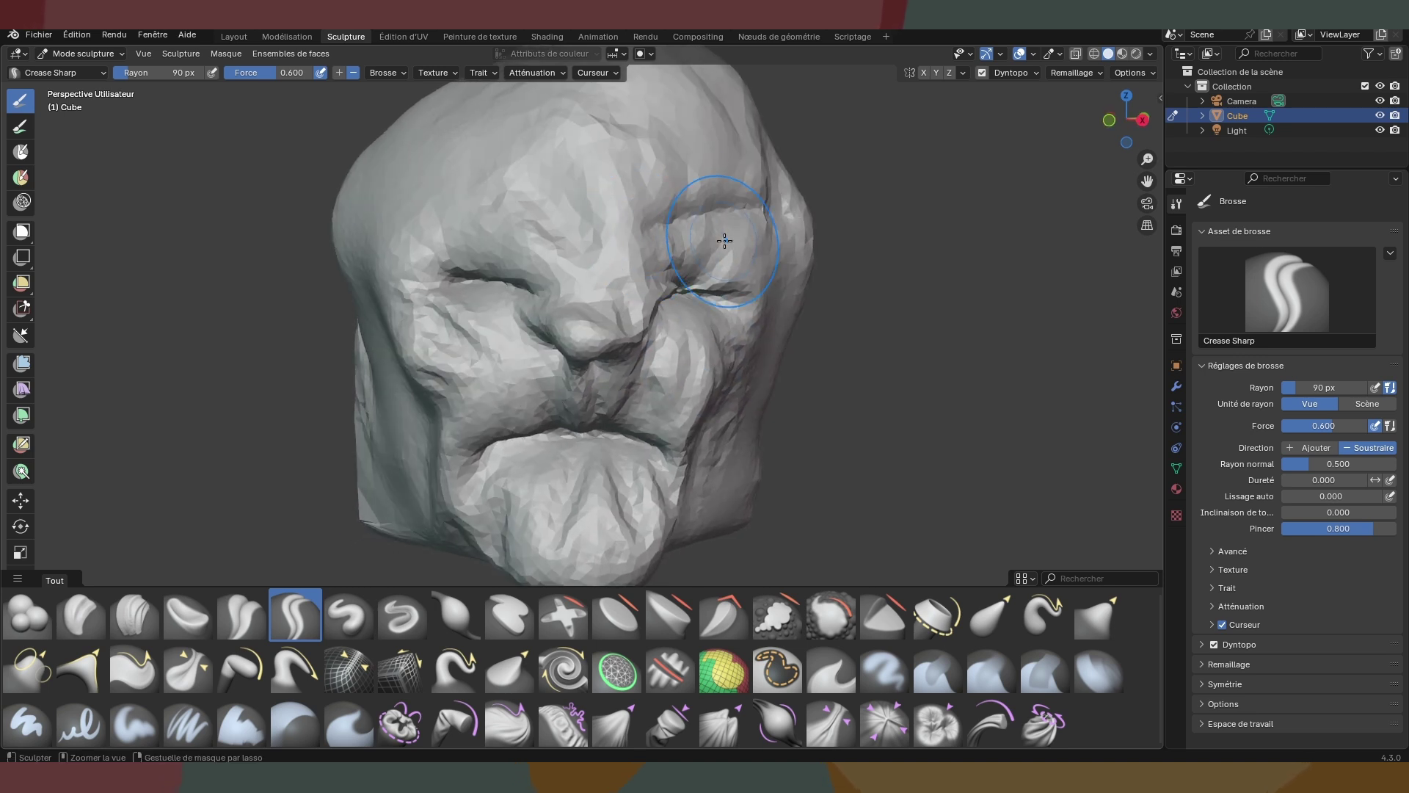
key("ctrl+z")
Step: Carve wrinkles into both cheeks, around the mouth corners and beside the chin with the Crease Sharp brush
left_click_drag(713, 427, 689, 354)
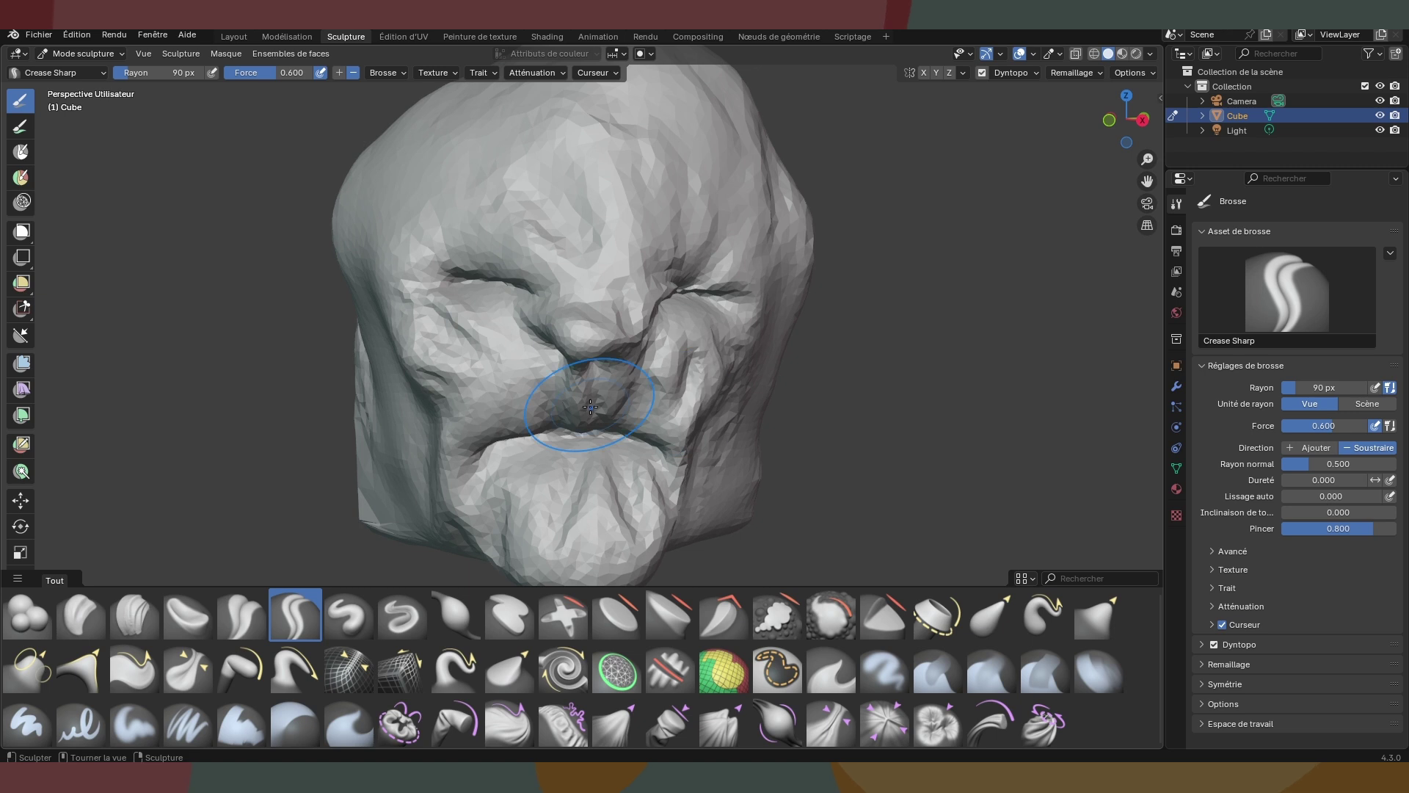
mouse_move(510, 358)
left_mouse_down()
mouse_move(500, 410)
mouse_move(466, 395)
left_mouse_up()
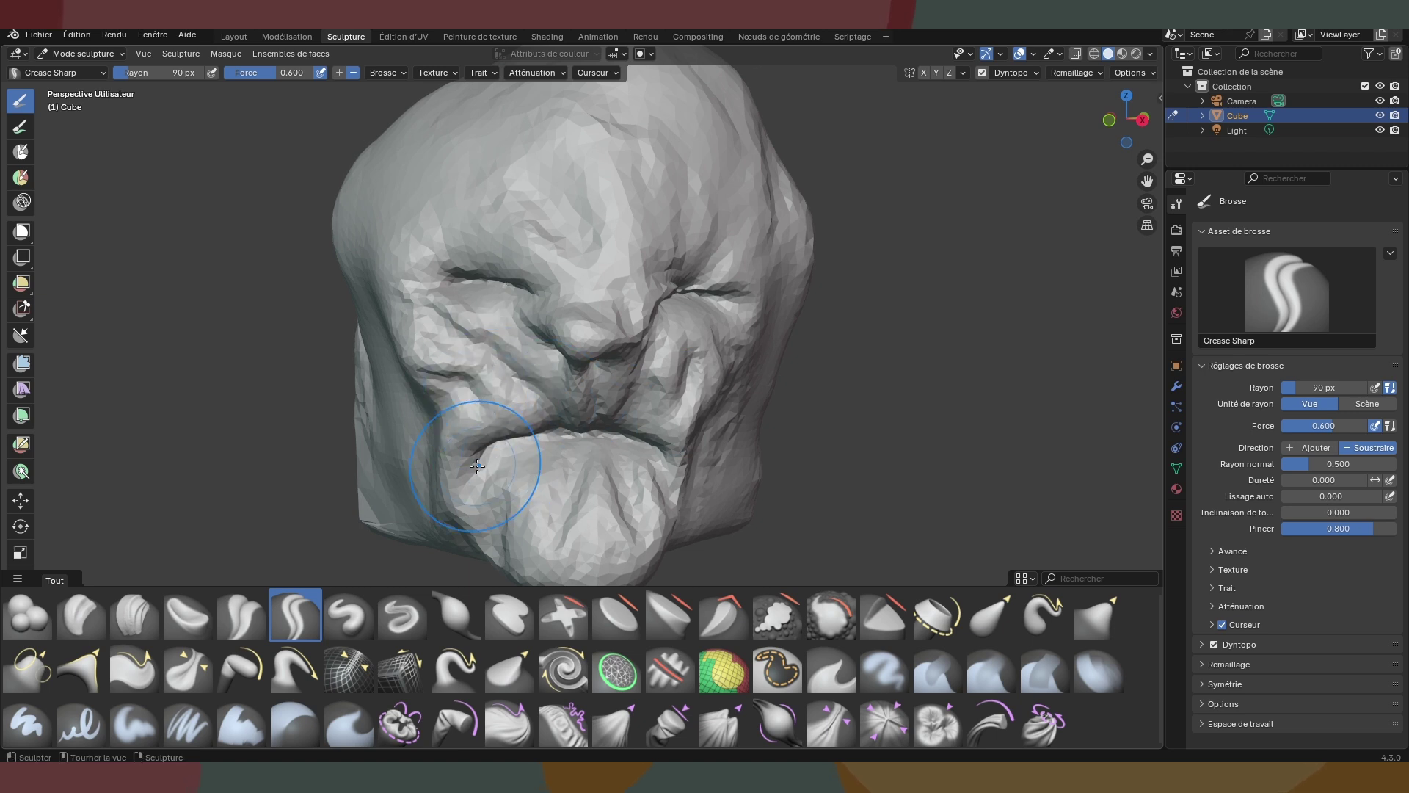
left_click_drag(477, 466, 499, 481)
middle_click_drag(738, 463, 649, 432)
mouse_move(602, 421)
left_mouse_down()
mouse_move(587, 433)
mouse_move(620, 427)
mouse_move(606, 392)
mouse_move(601, 426)
left_mouse_up()
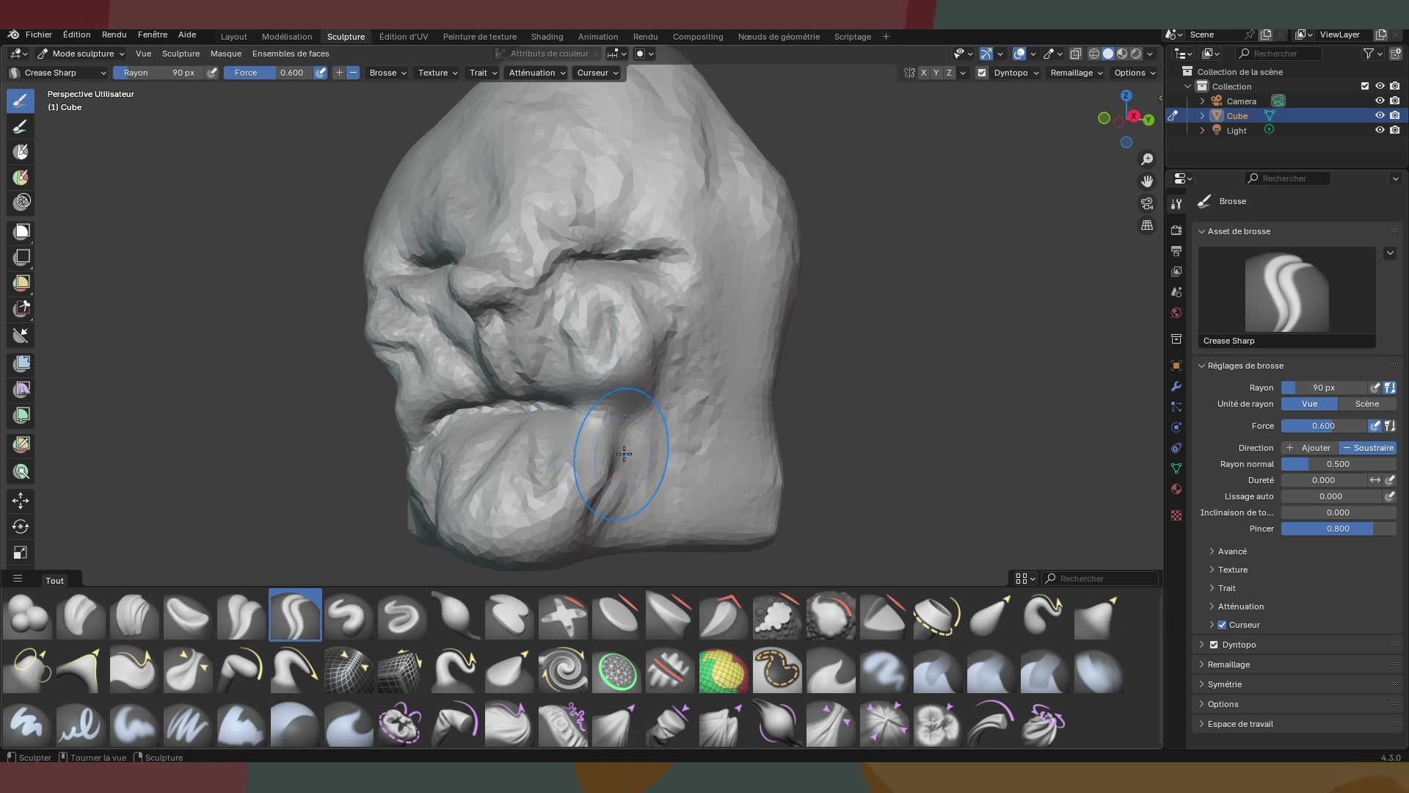
middle_click_drag(608, 477, 659, 455)
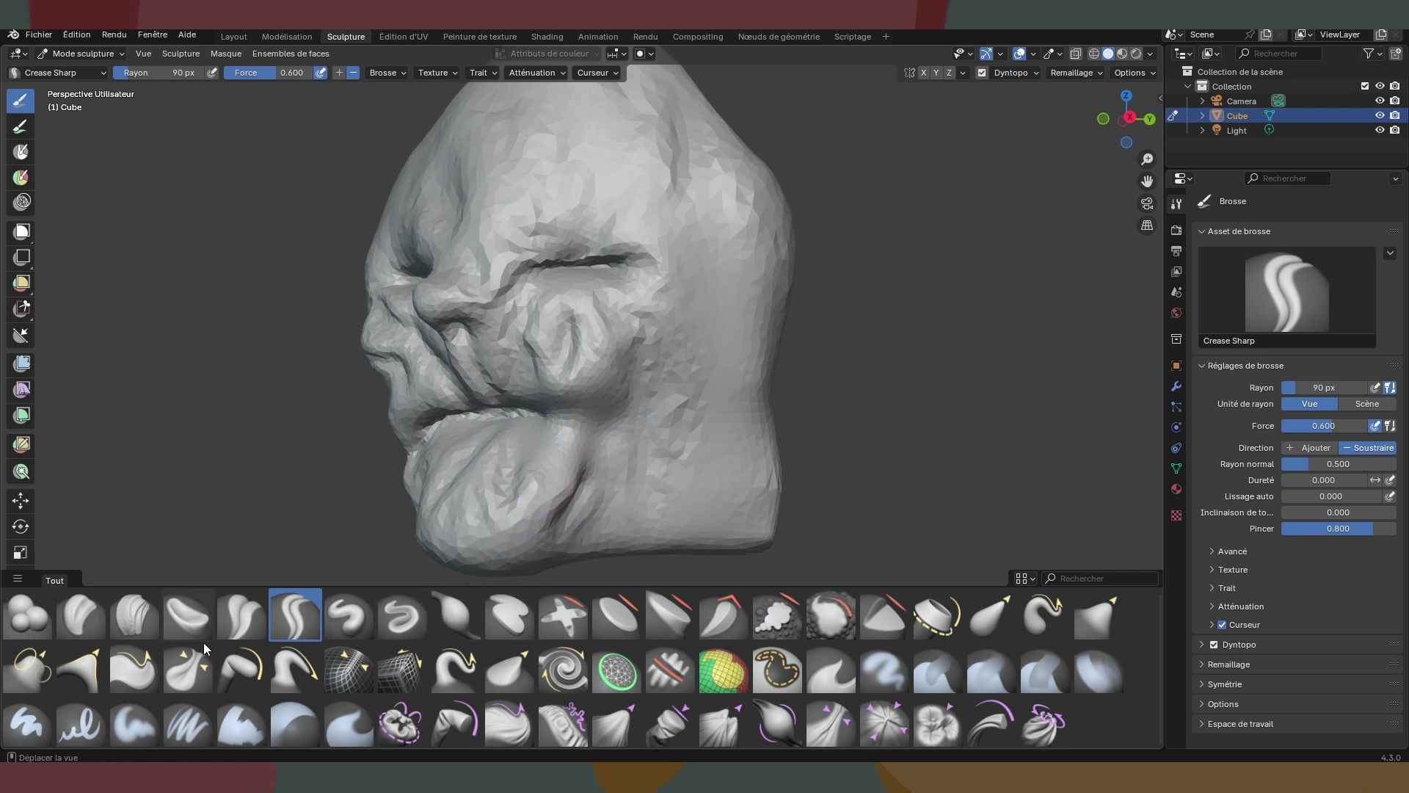
Step: Build up the nose bridge and the areas just above both eyes with the Blob brush at a 29 px radius
left_click(24, 631)
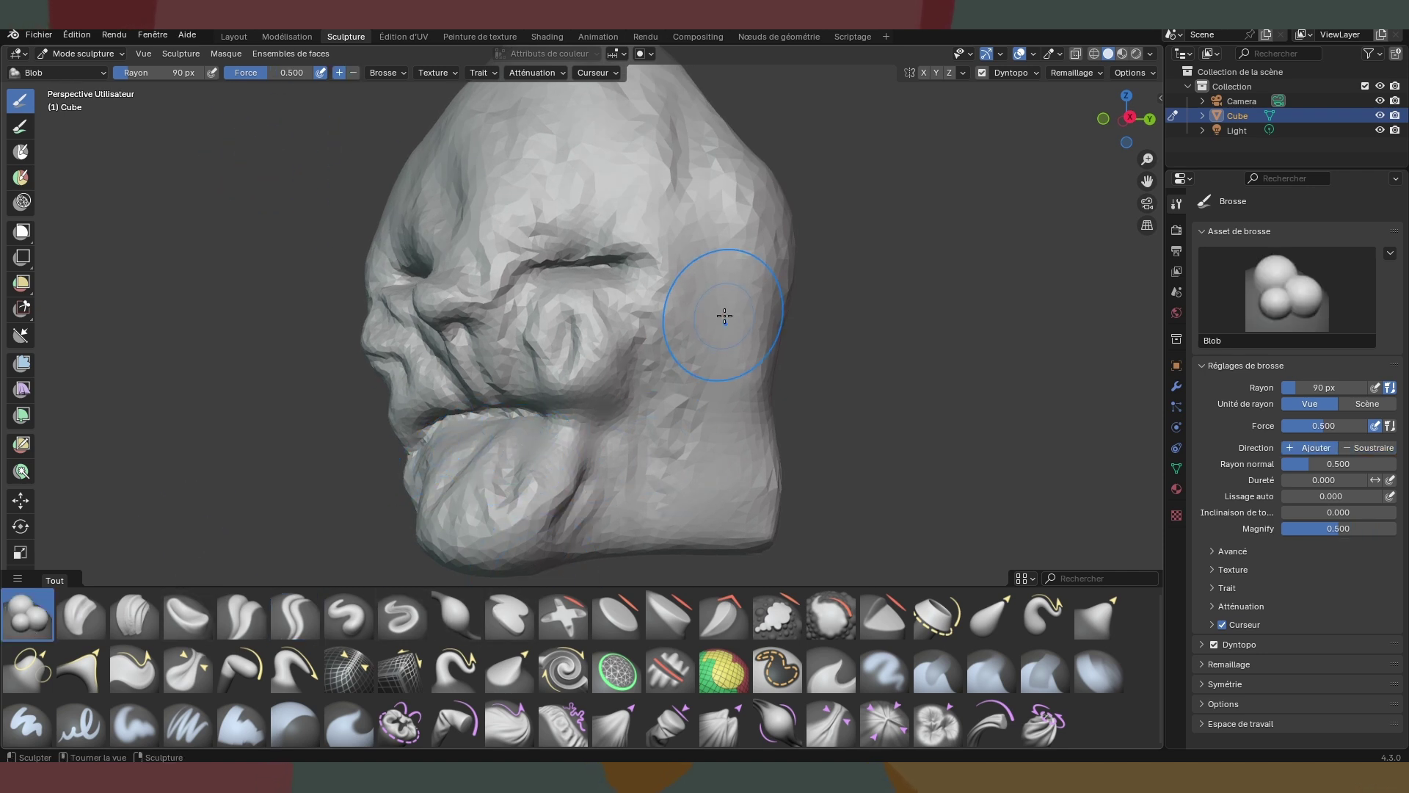
key("f")
left_click(673, 324)
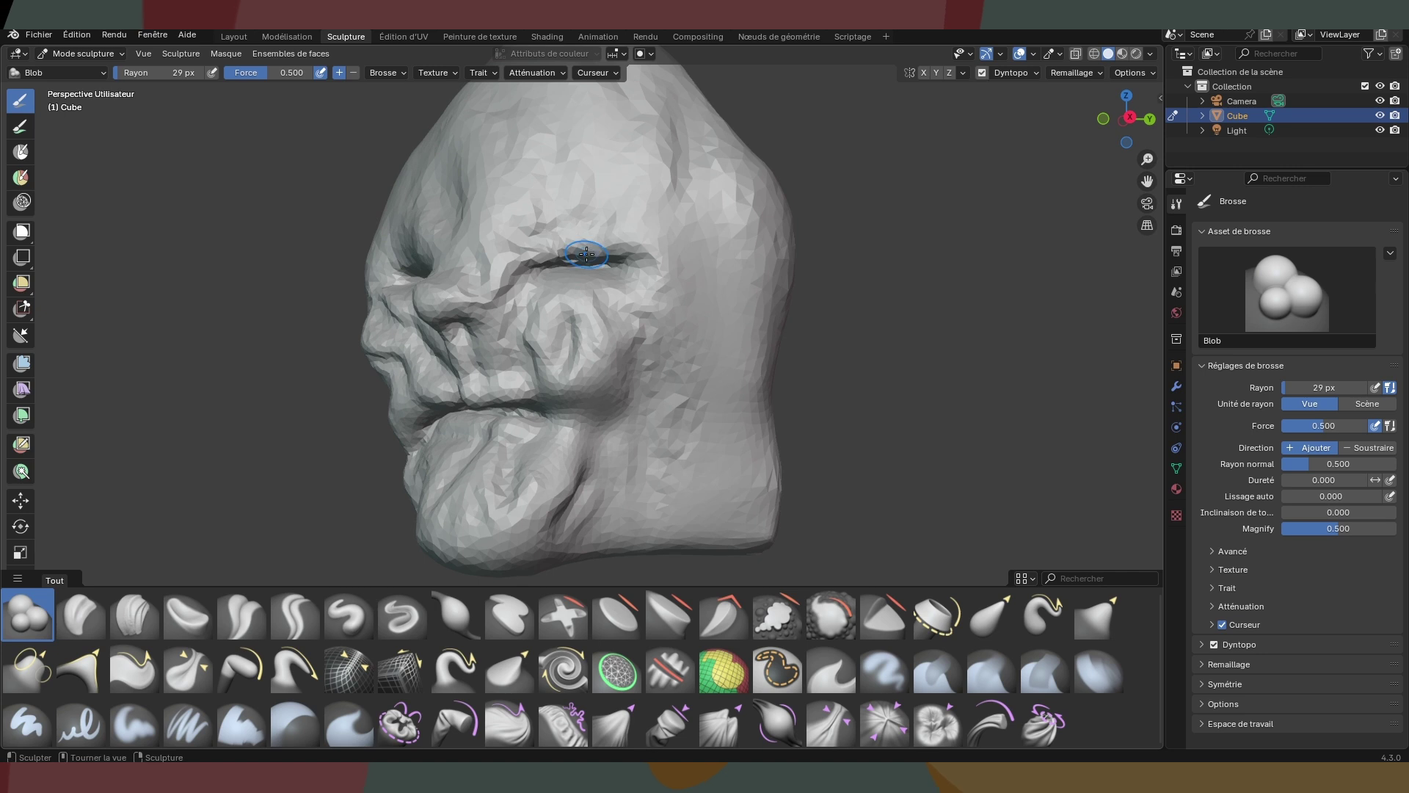
middle_click_drag(506, 309, 627, 293)
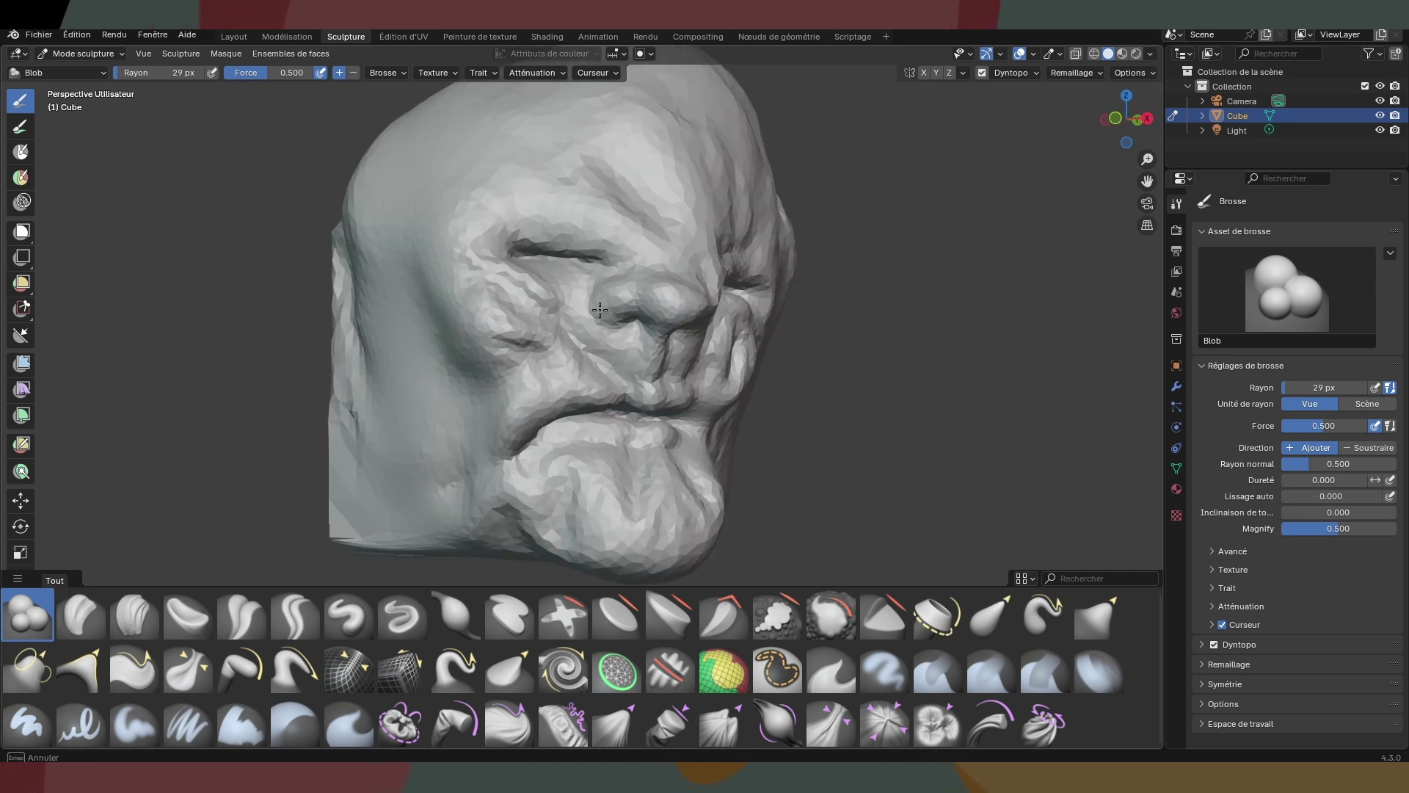
middle_click_drag(750, 344, 631, 320)
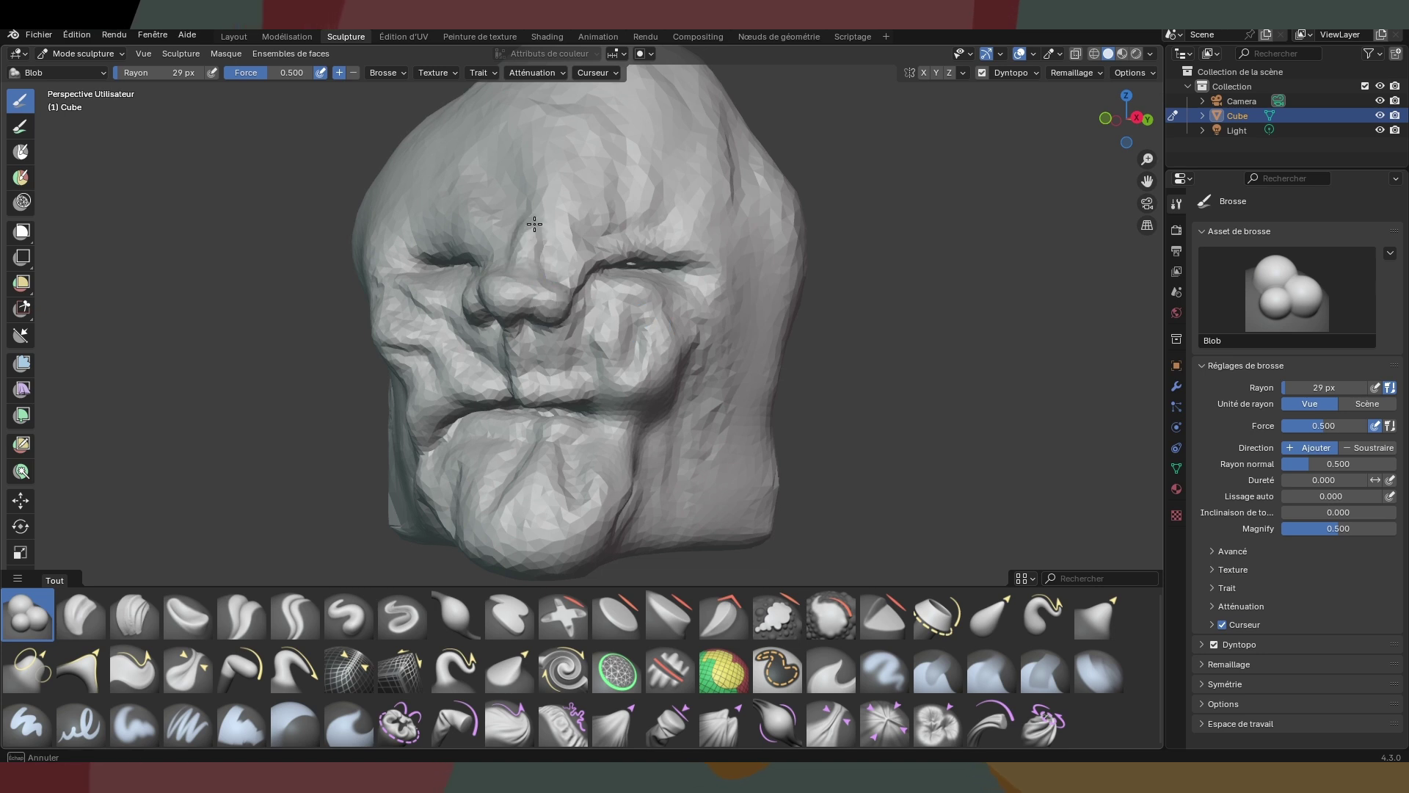
left_click_drag(585, 247, 693, 221)
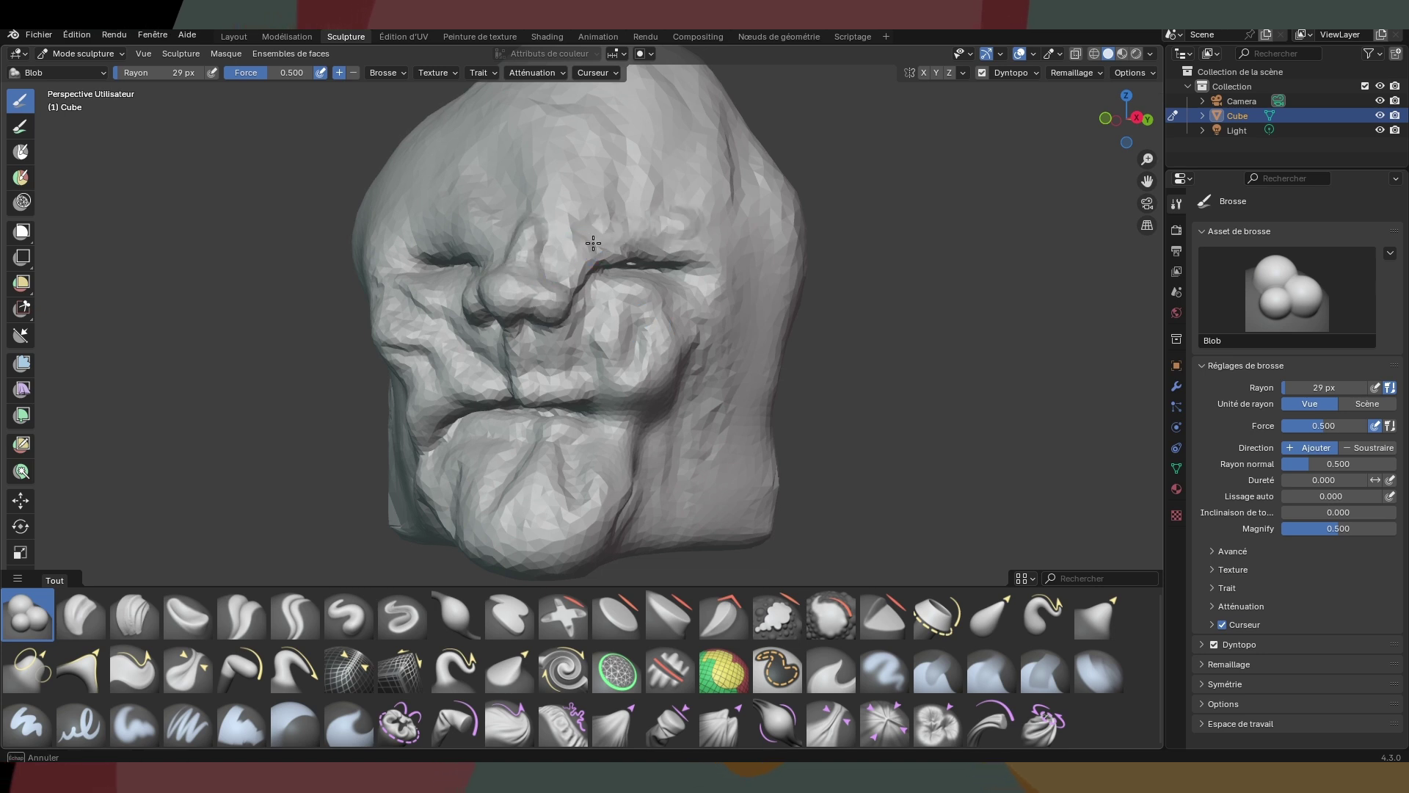
left_click_drag(462, 247, 459, 232)
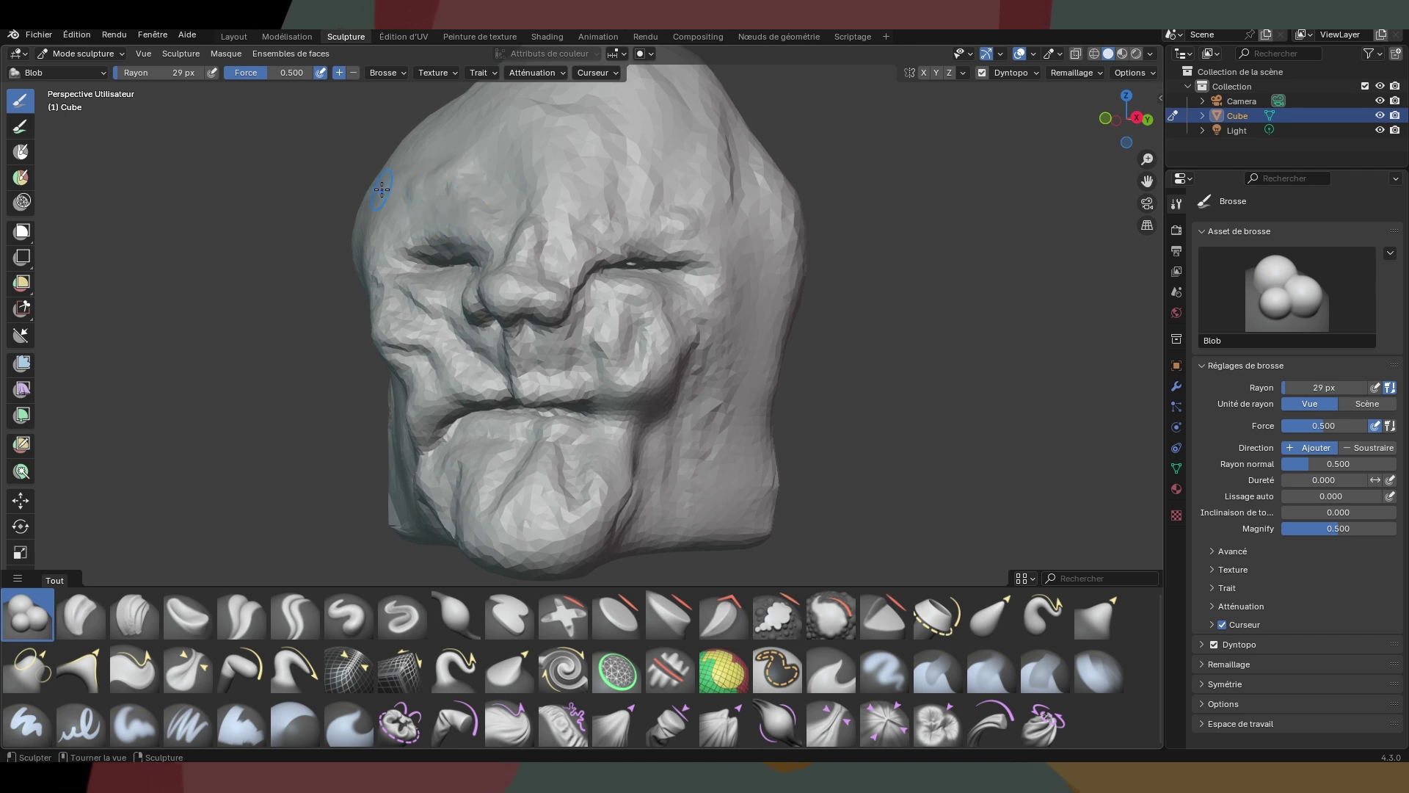
Step: Raise bulging brow ridges above both eyes with the Blob brush at a 48 px radius
key("f")
left_click(437, 363)
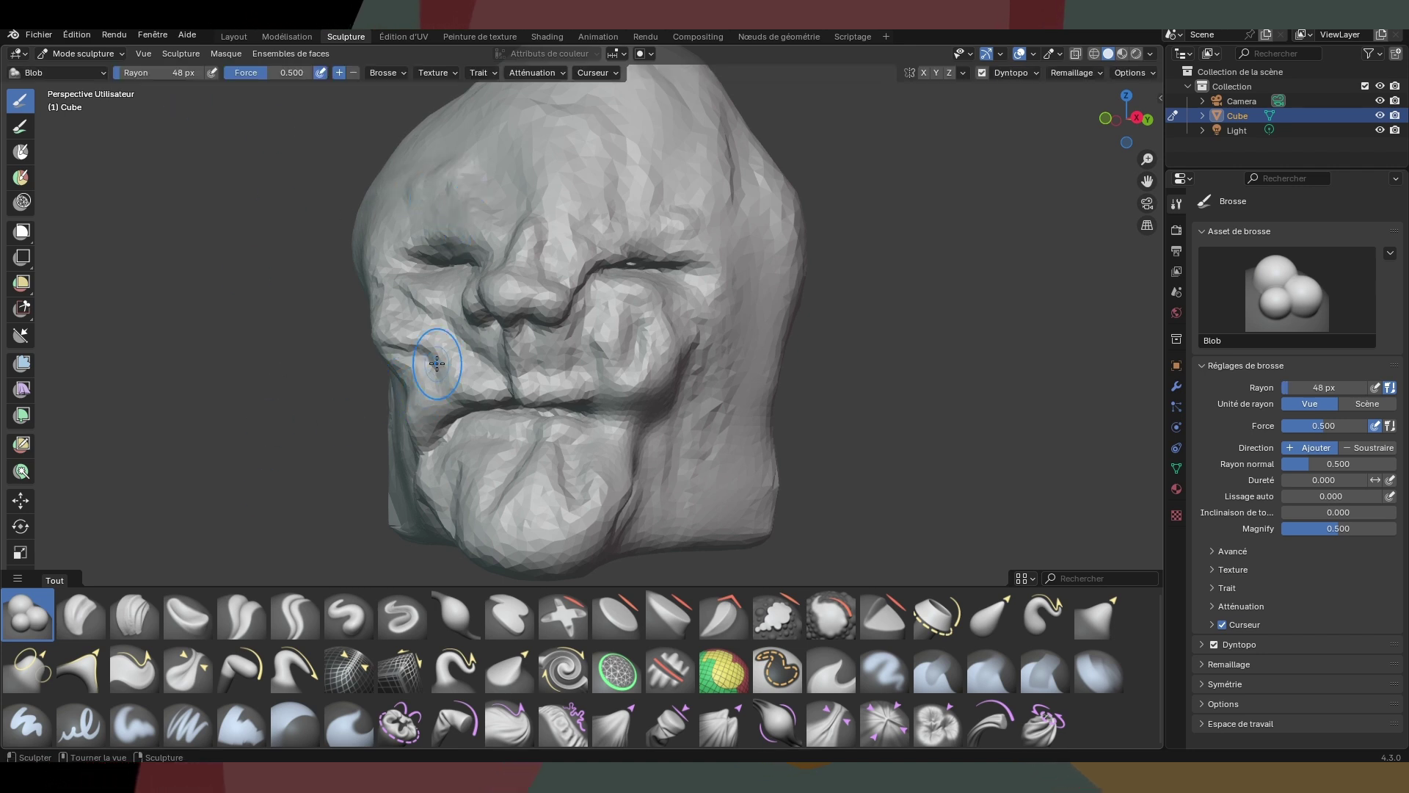
mouse_move(477, 187)
left_mouse_down()
mouse_move(411, 197)
mouse_move(689, 184)
mouse_move(650, 198)
mouse_move(676, 204)
mouse_move(620, 212)
left_mouse_up()
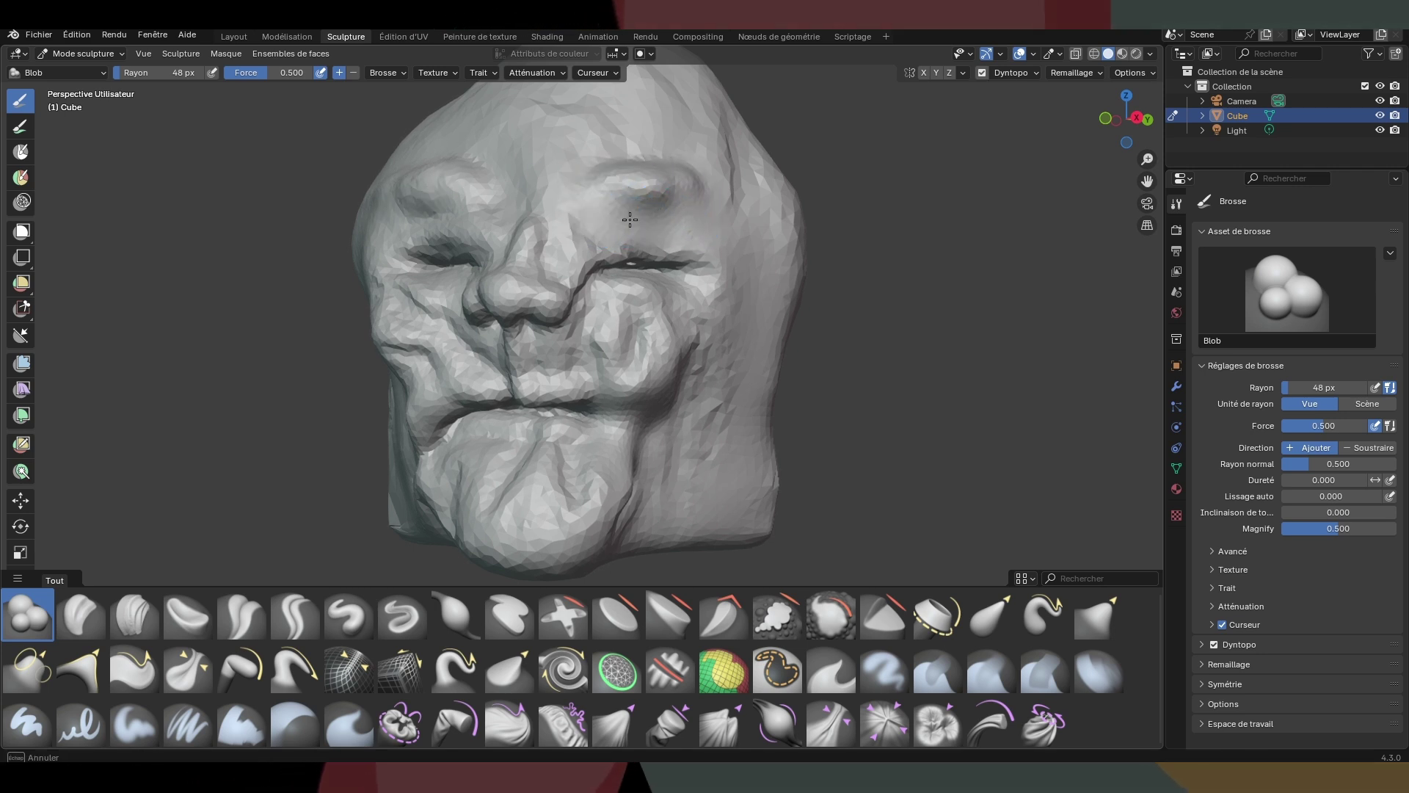
mouse_move(441, 209)
left_mouse_down()
mouse_move(399, 213)
mouse_move(560, 227)
mouse_move(592, 311)
mouse_move(642, 318)
mouse_move(682, 359)
mouse_move(702, 425)
left_mouse_up()
Step: Smooth the rough surfaces around the lower lip, cheeks and jaw with brush strokes
middle_click_drag(702, 426, 616, 422)
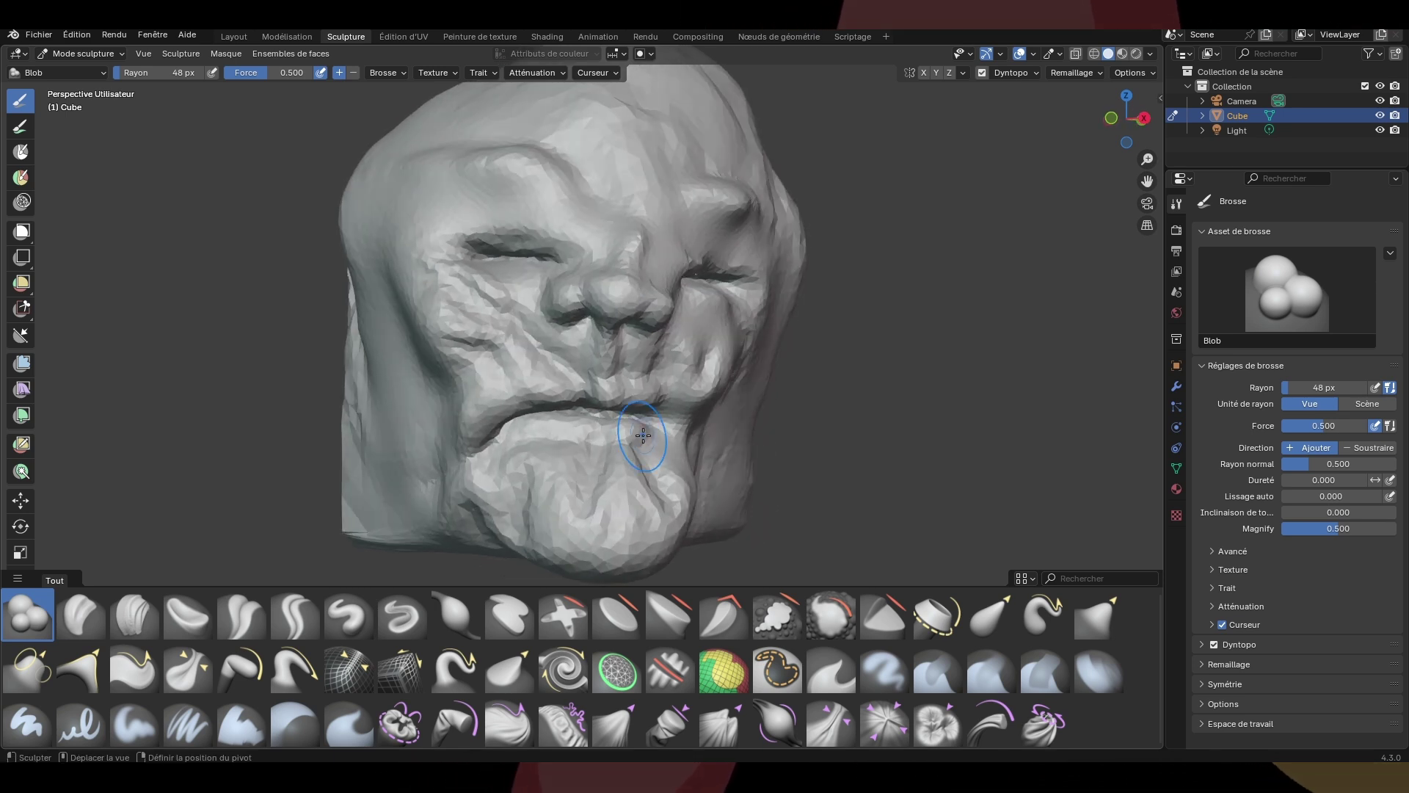
mouse_move(616, 422)
left_mouse_down()
mouse_move(596, 408)
mouse_move(528, 422)
mouse_move(679, 422)
left_mouse_up()
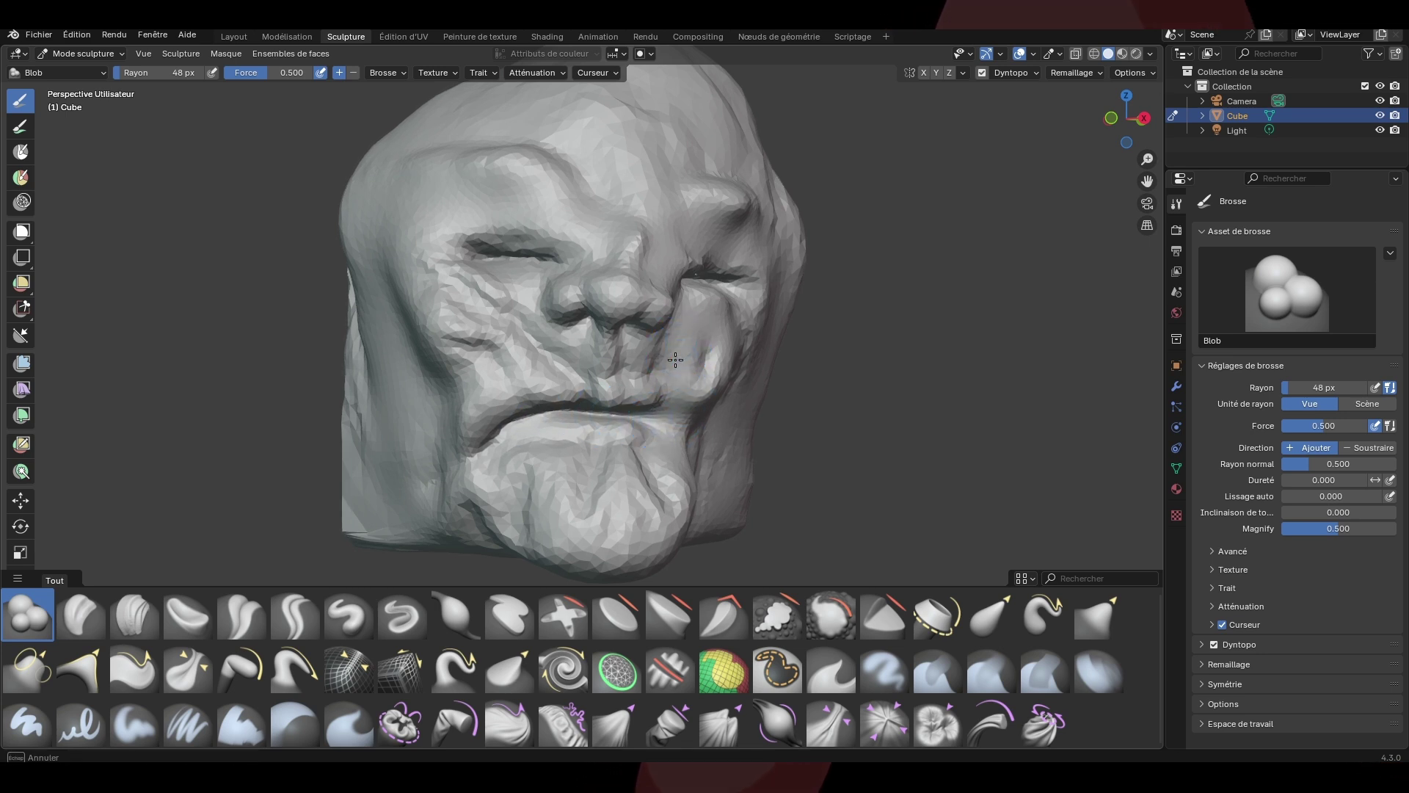
left_click_drag(565, 351, 480, 303)
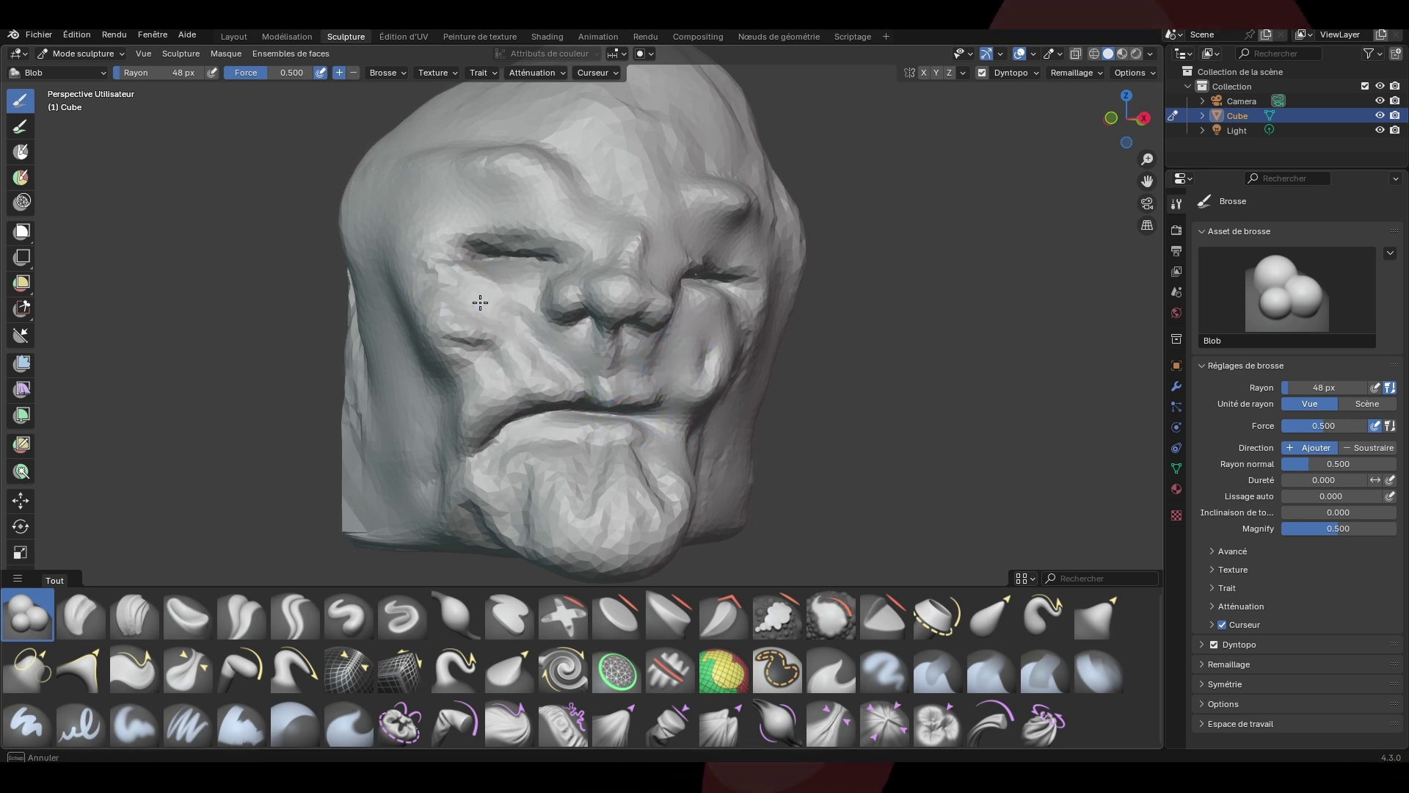
mouse_move(488, 355)
left_mouse_down()
mouse_move(446, 459)
mouse_move(470, 514)
left_mouse_up()
mouse_move(908, 408)
middle_mouse_down()
mouse_move(899, 400)
mouse_move(944, 372)
mouse_move(845, 355)
middle_mouse_up()
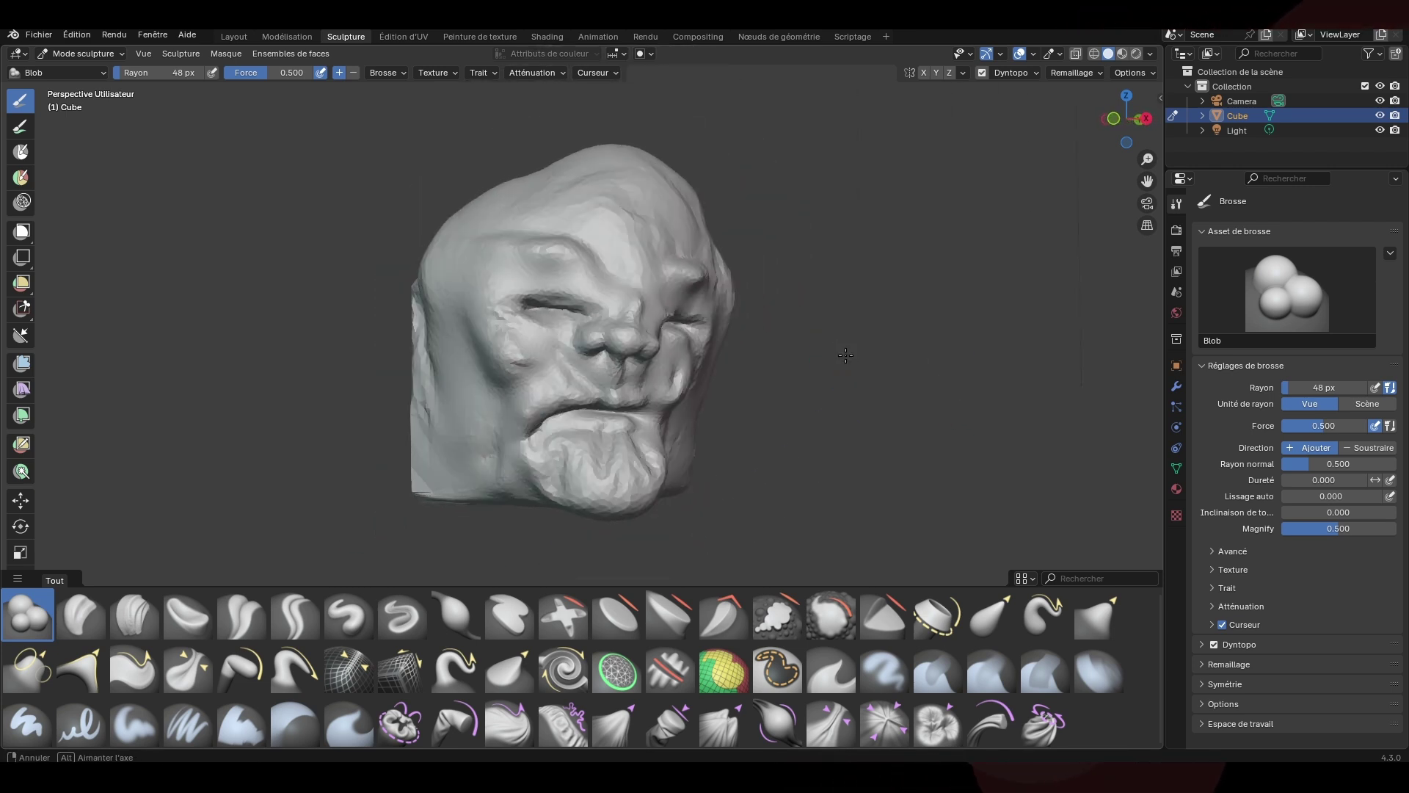
scroll(845, 355, "up", 2)
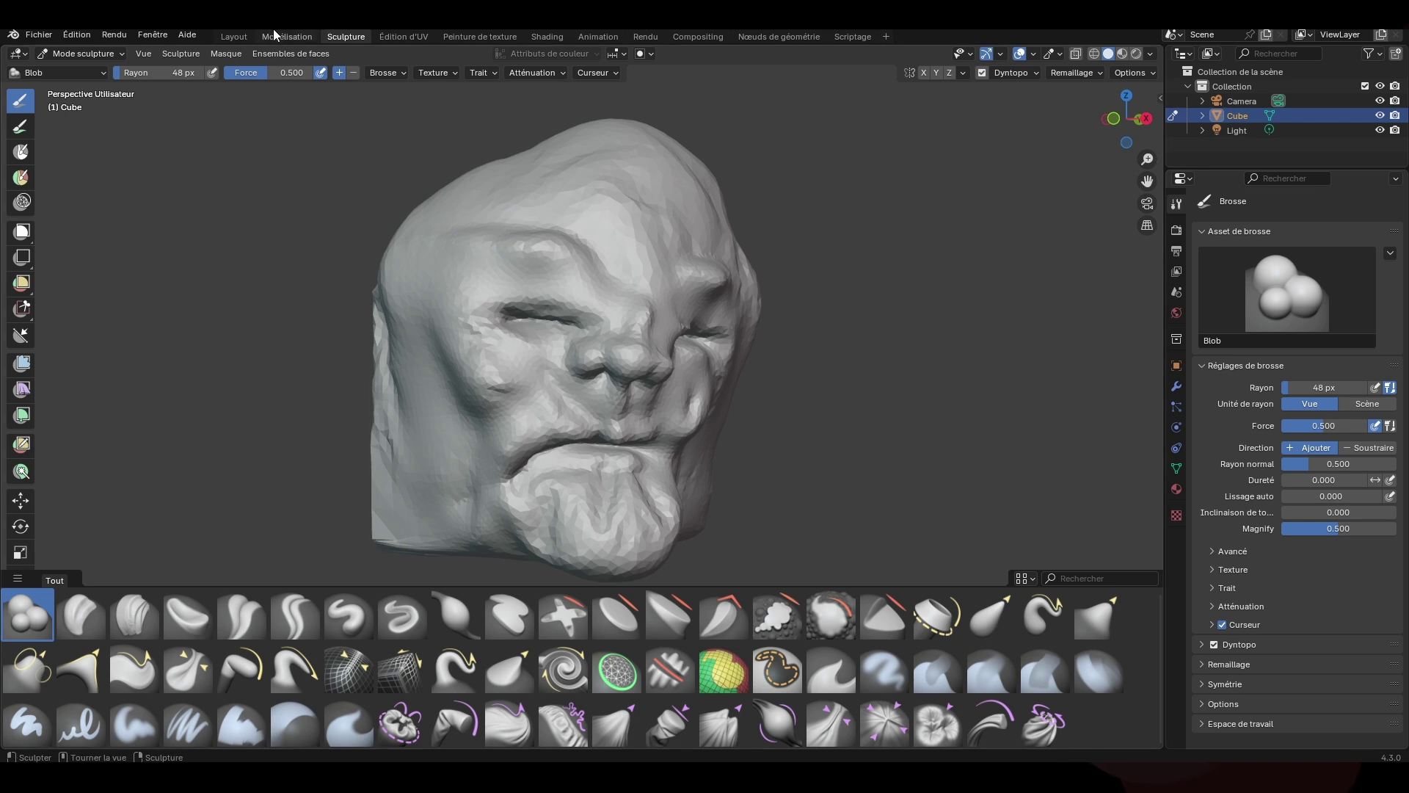
Step: Switch to the Layout workspace, try Shade Auto Smooth on the head, and undo it
left_click(234, 36)
mouse_move(656, 263)
middle_mouse_down()
mouse_move(750, 316)
mouse_move(741, 287)
mouse_move(668, 311)
mouse_move(720, 351)
mouse_move(637, 351)
mouse_move(700, 351)
mouse_move(611, 435)
mouse_move(631, 491)
middle_mouse_up()
right_click(668, 310)
left_click(668, 310)
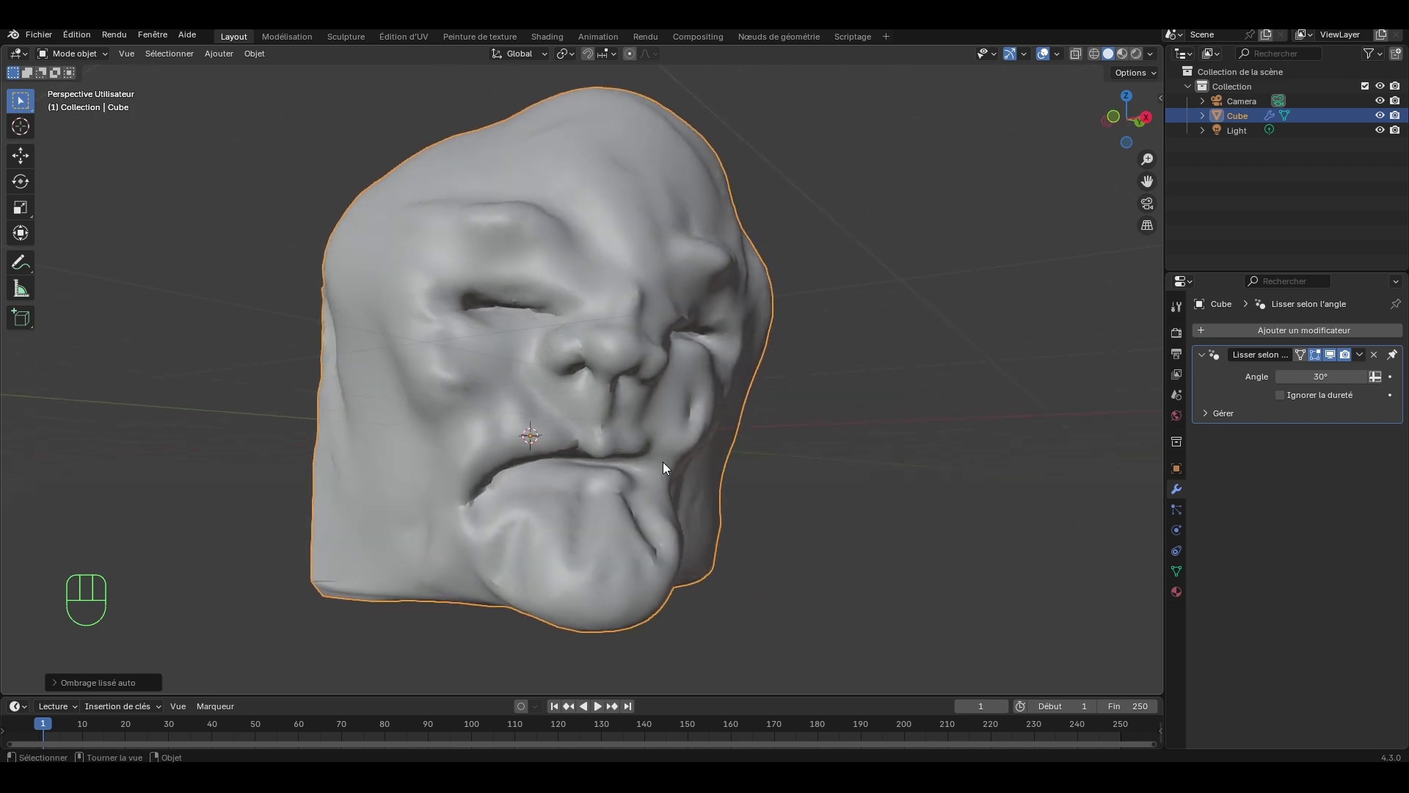
key("ctrl+z")
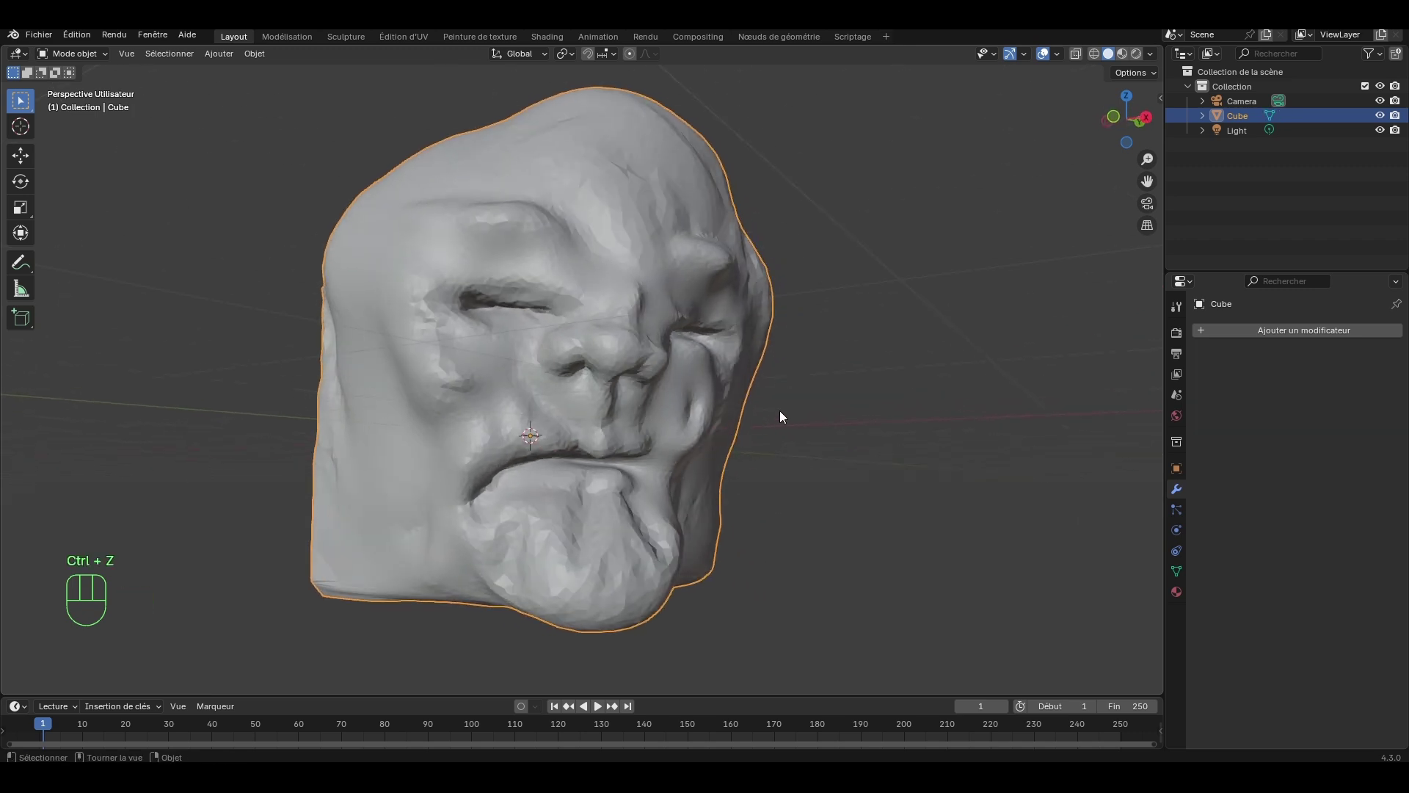
Step: Display the faceted head in rendered viewport shading
middle_click_drag(779, 411, 790, 398)
scroll(793, 401, "up", 4)
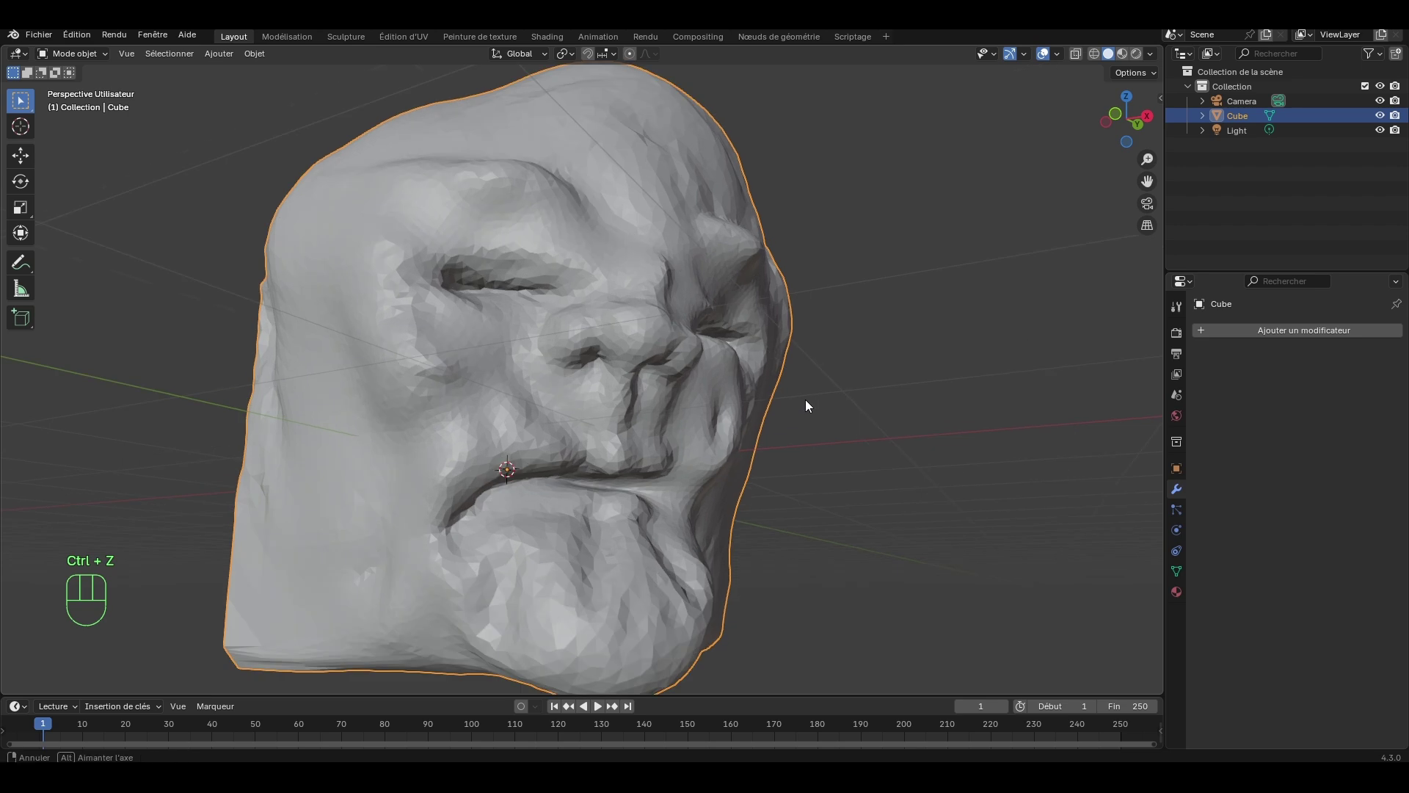
scroll(803, 398, "down", 1)
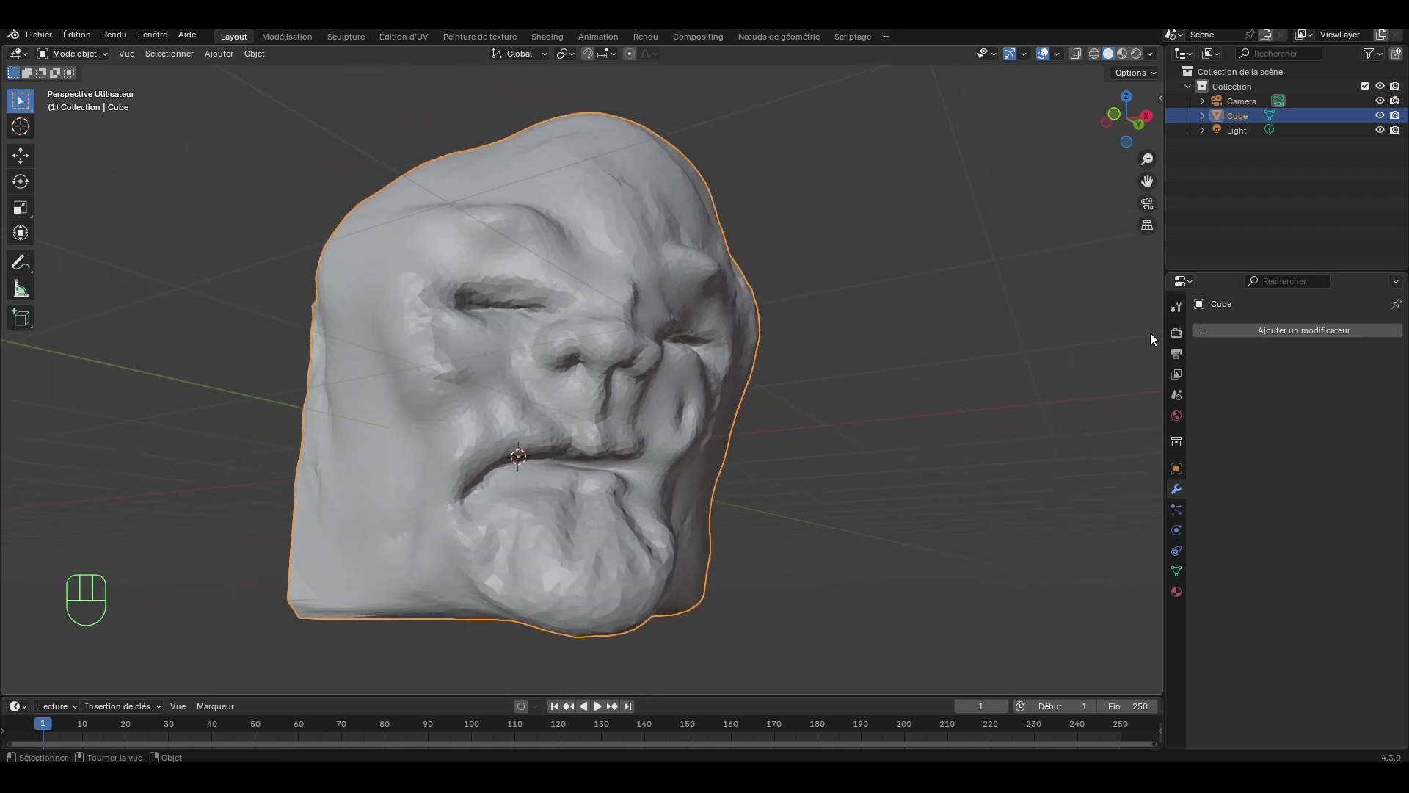
left_click(1137, 54)
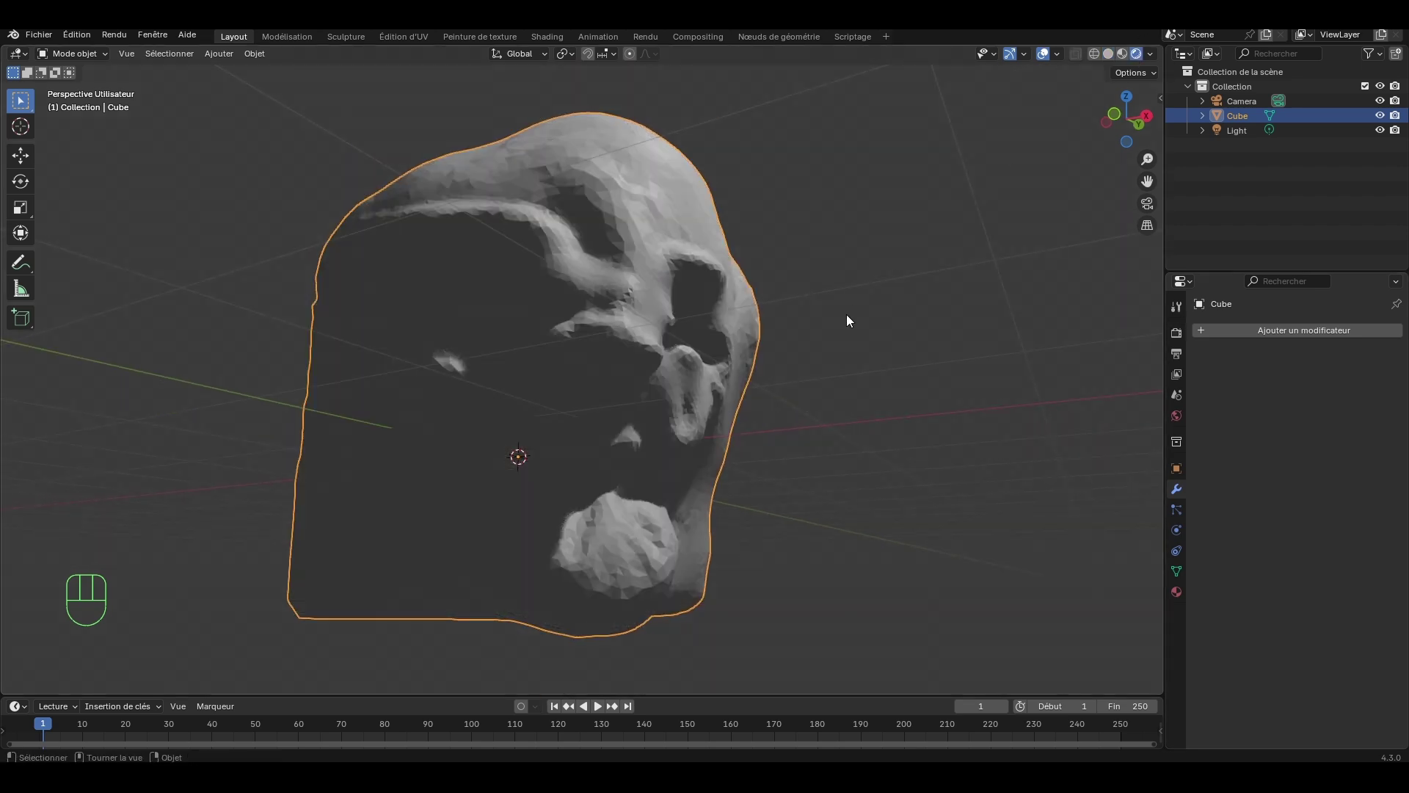
Step: Move the point light in front of the face to about X 7.16, Y -0.72, Z 3.13 m, and set its radius to 1.47 m
scroll(846, 320, "down", 5)
left_click(679, 197)
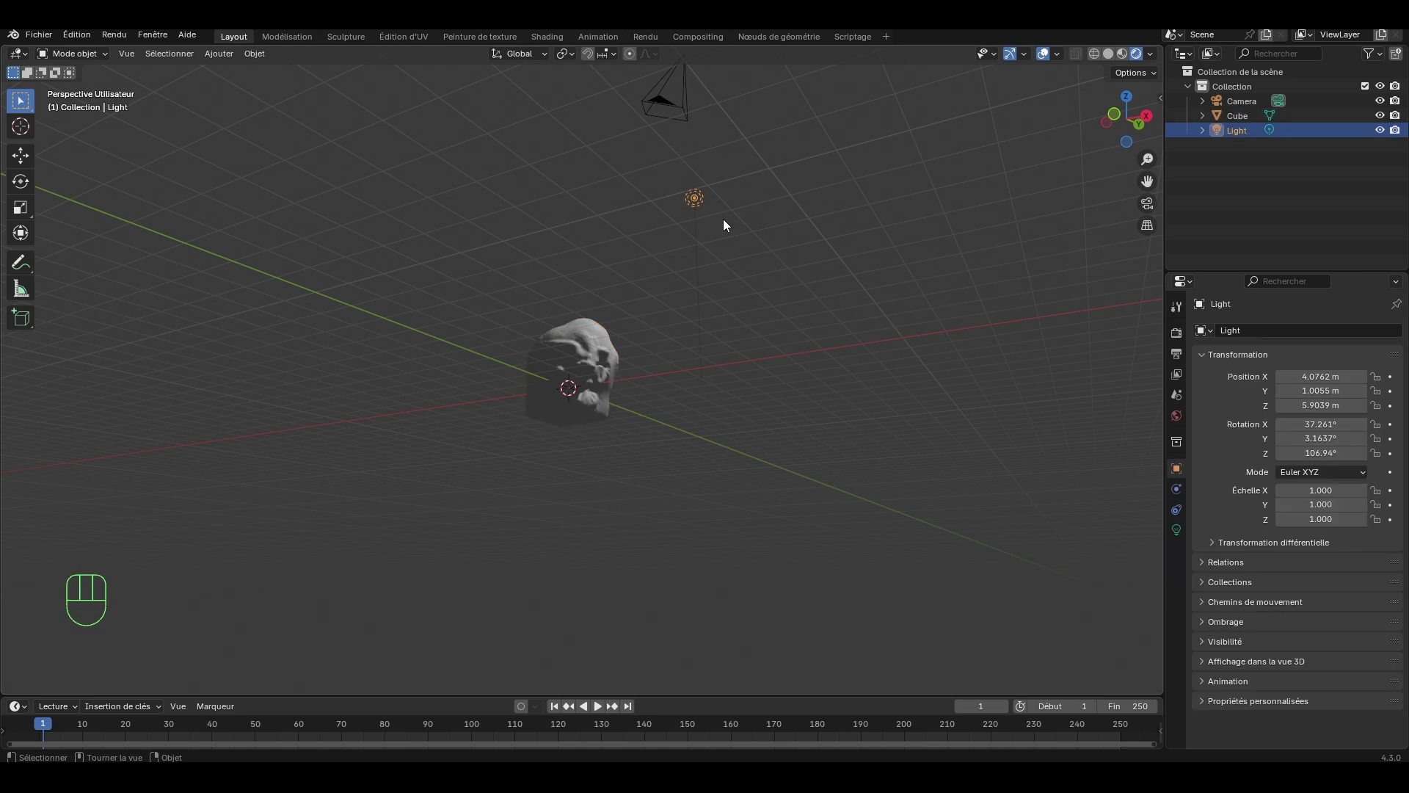
key("g")
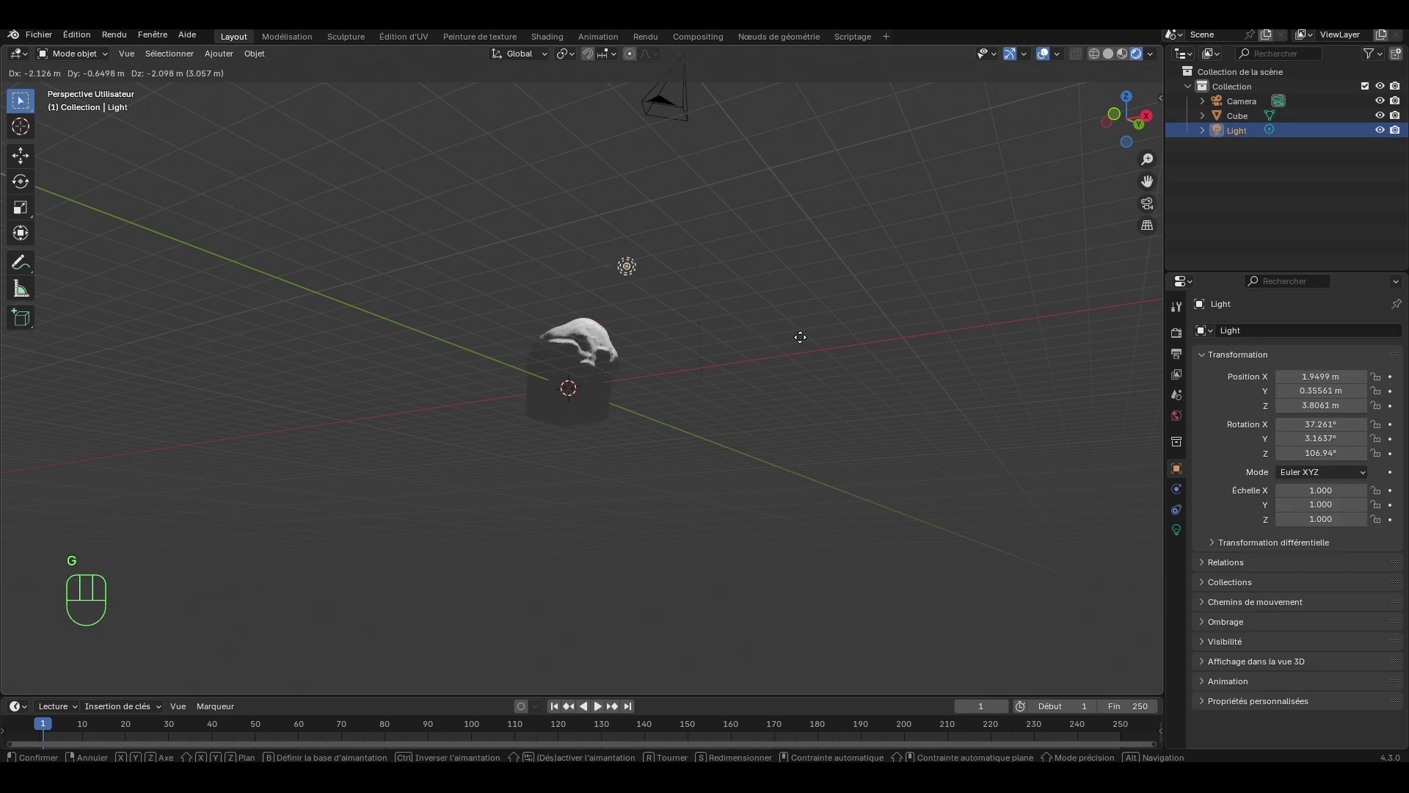
left_click(784, 325)
middle_click_drag(784, 324, 752, 405)
key("g")
left_click(867, 400)
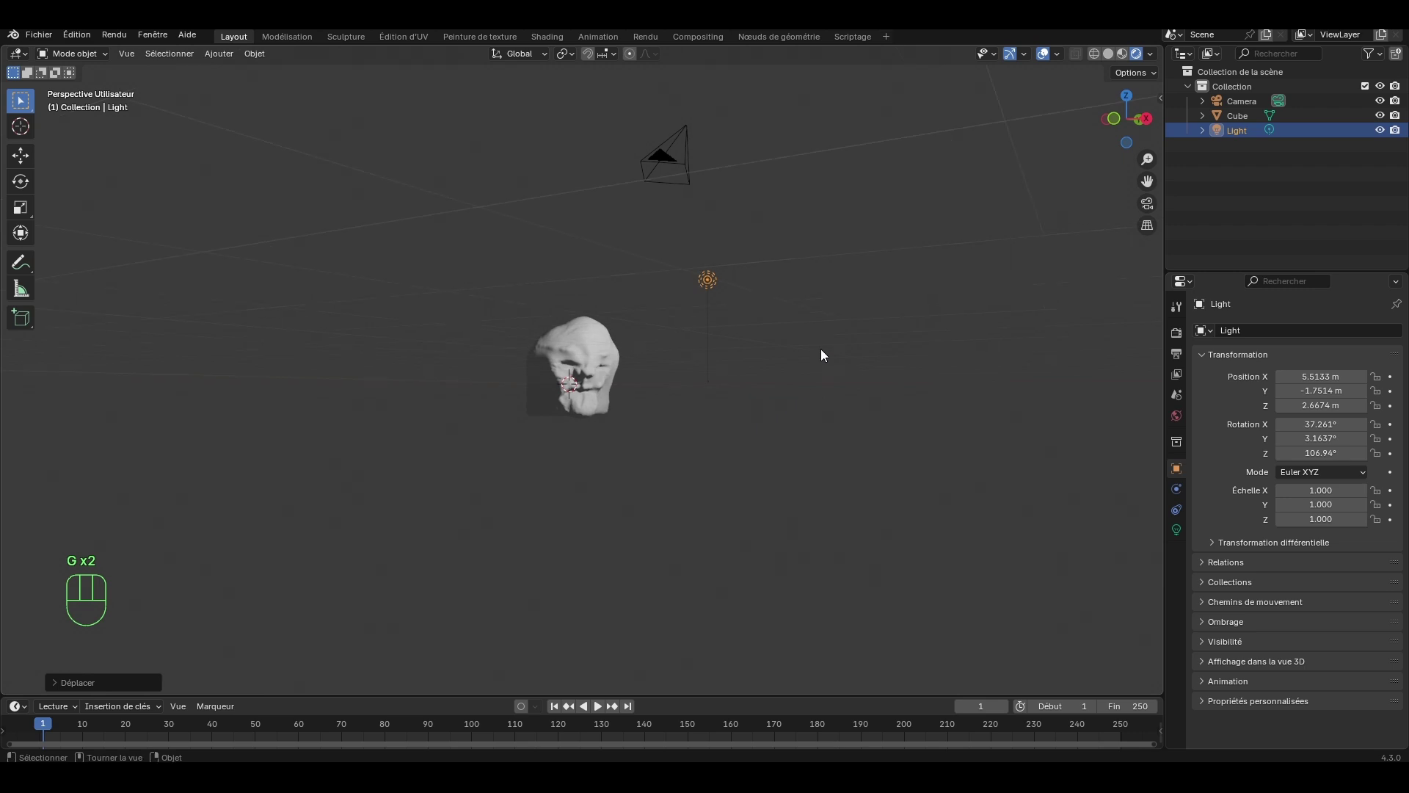
key("g")
left_click(902, 320)
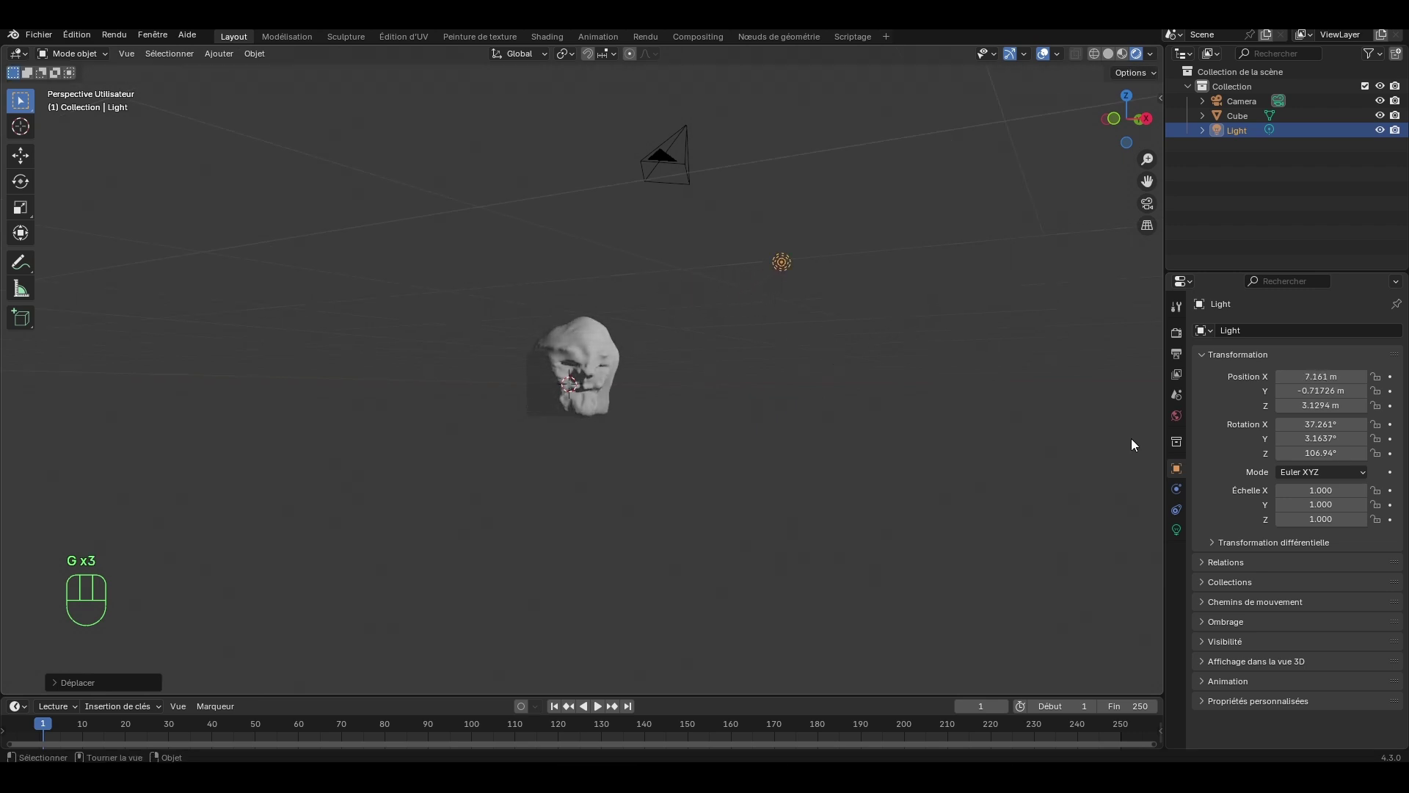
left_click(1177, 530)
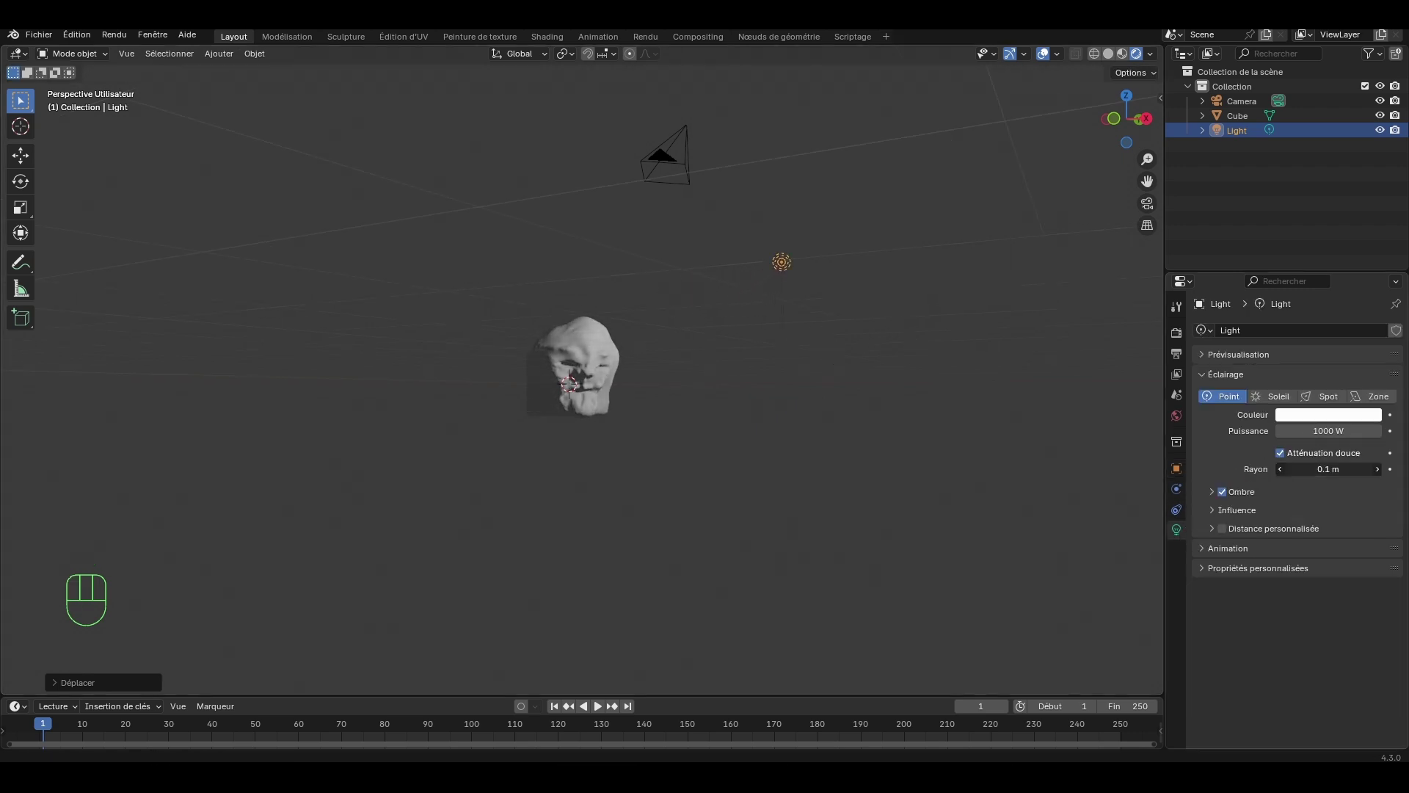
left_click_drag(1297, 469, 1328, 469)
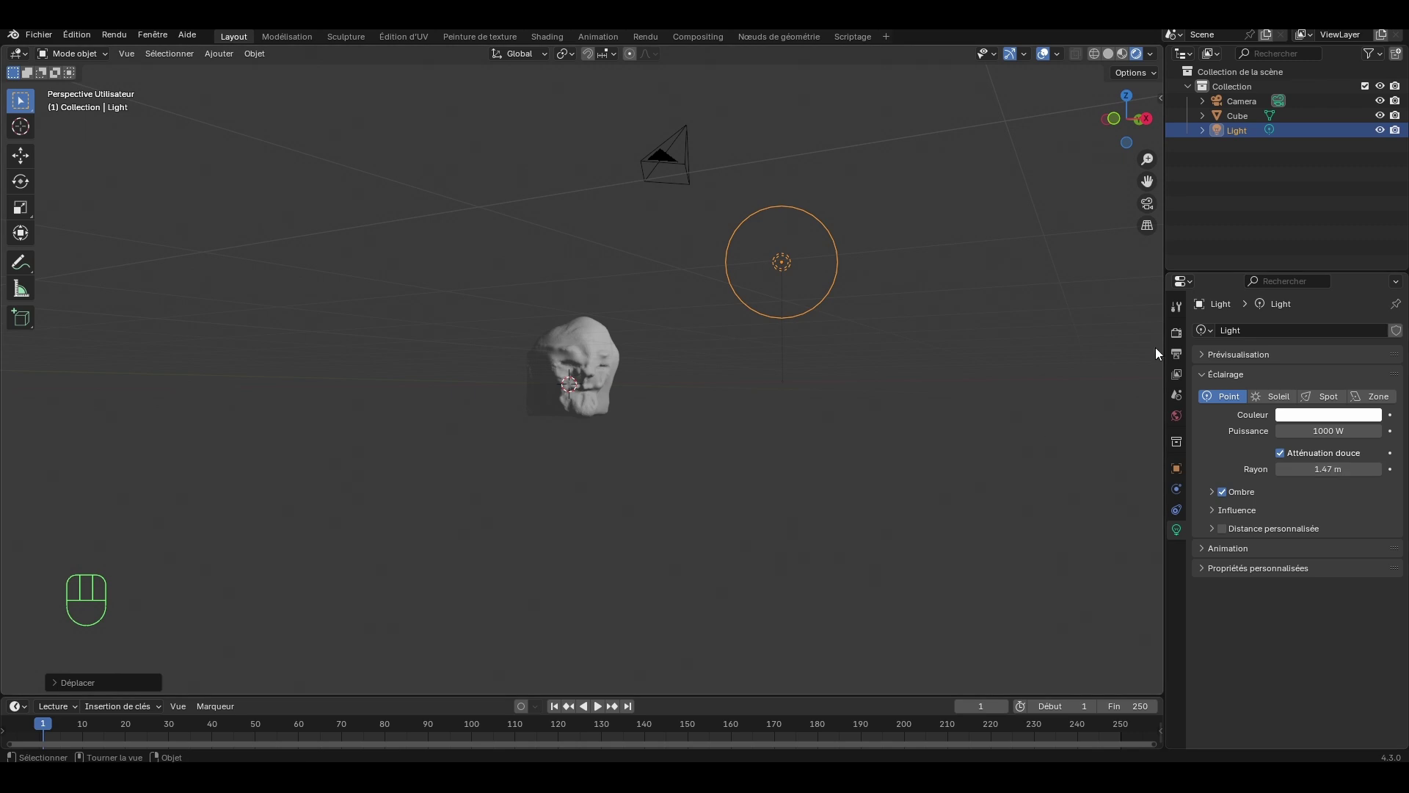
Step: Enable ray tracing in the EEVEE render settings and inspect the lit face from the side
left_click(1177, 339)
scroll(776, 409, "up", 8)
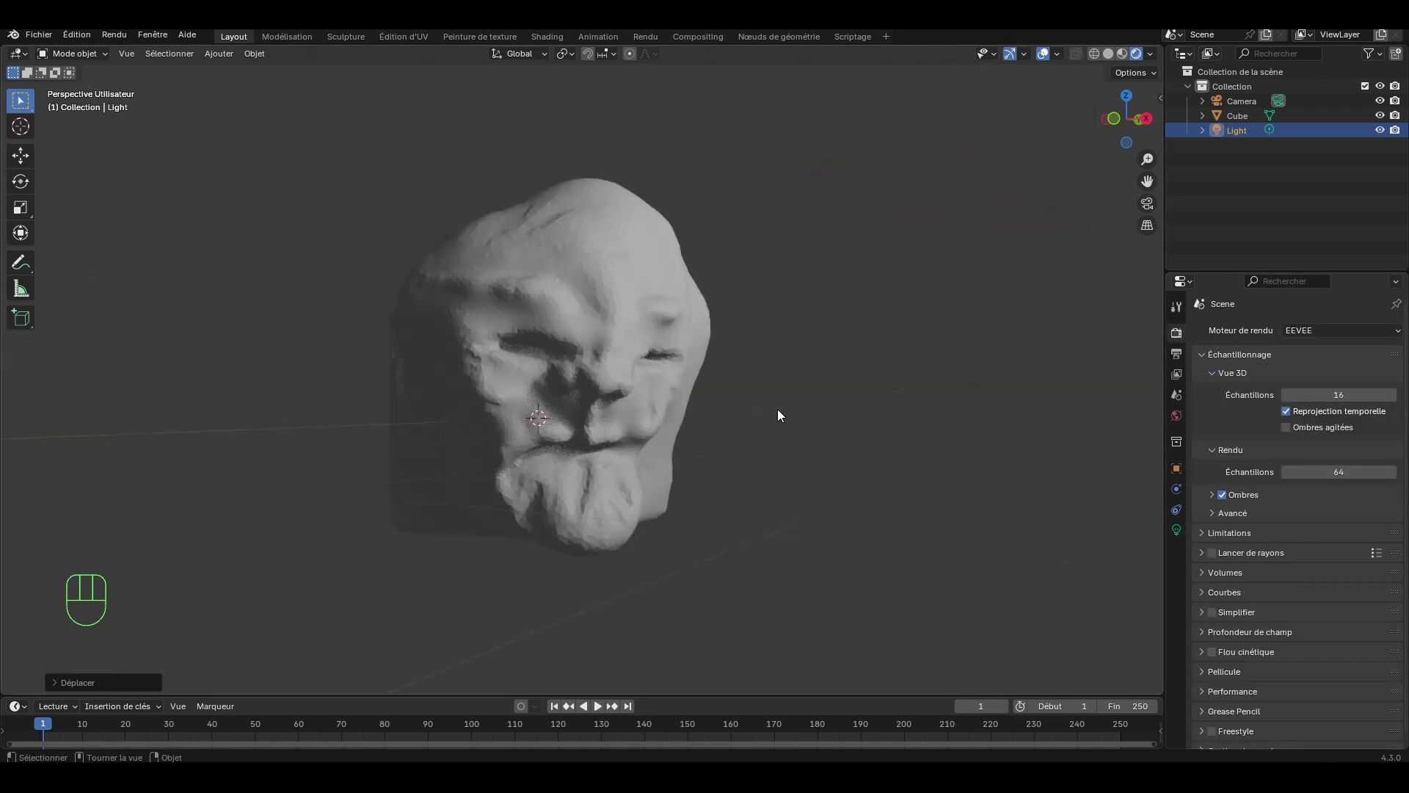
middle_click_drag(802, 409, 836, 412)
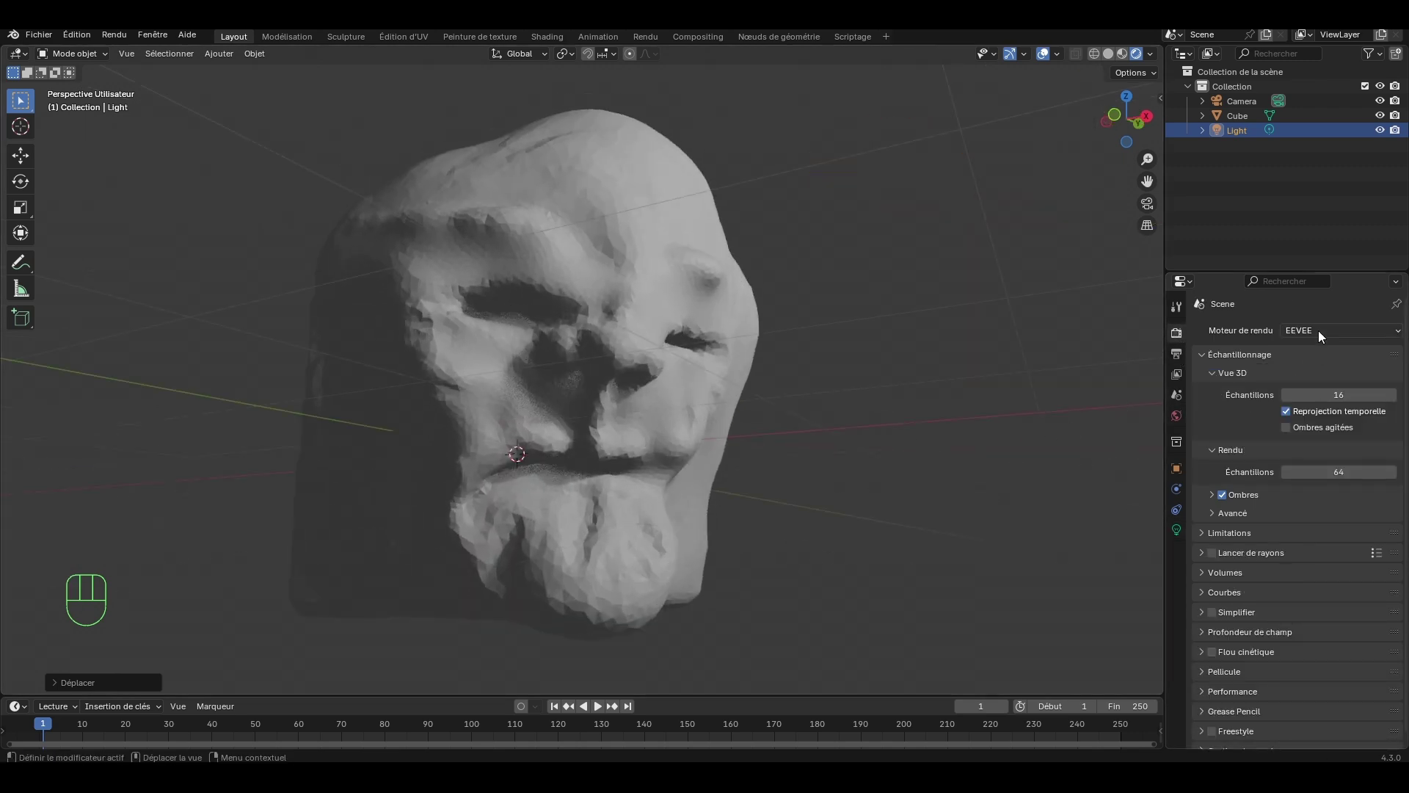
left_click(1211, 553)
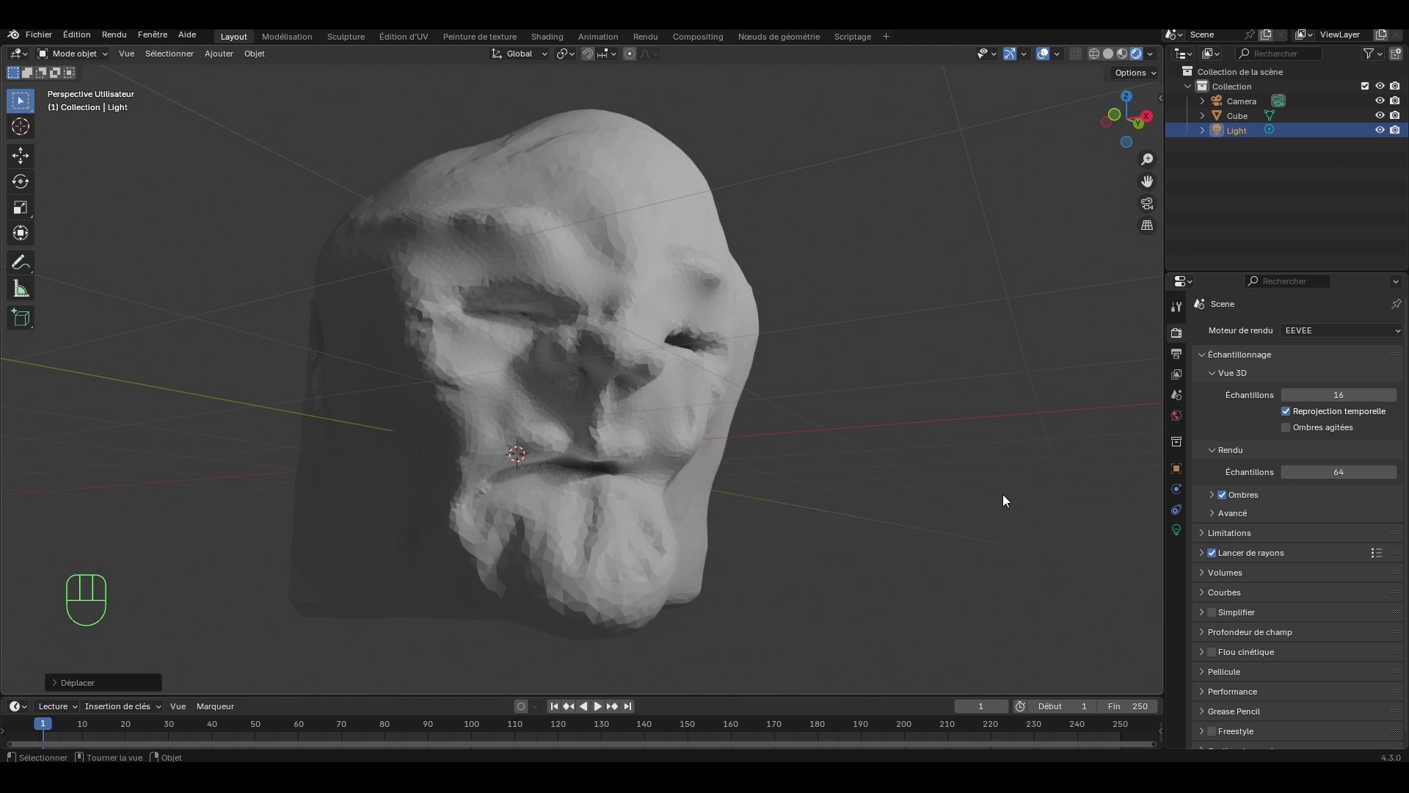
mouse_move(1002, 495)
middle_mouse_down()
mouse_move(911, 486)
mouse_move(974, 490)
mouse_move(843, 510)
mouse_move(943, 493)
mouse_move(912, 488)
mouse_move(933, 481)
mouse_move(831, 481)
mouse_move(941, 495)
middle_mouse_up()
scroll(941, 493, "down", 2)
scroll(917, 490, "up", 3)
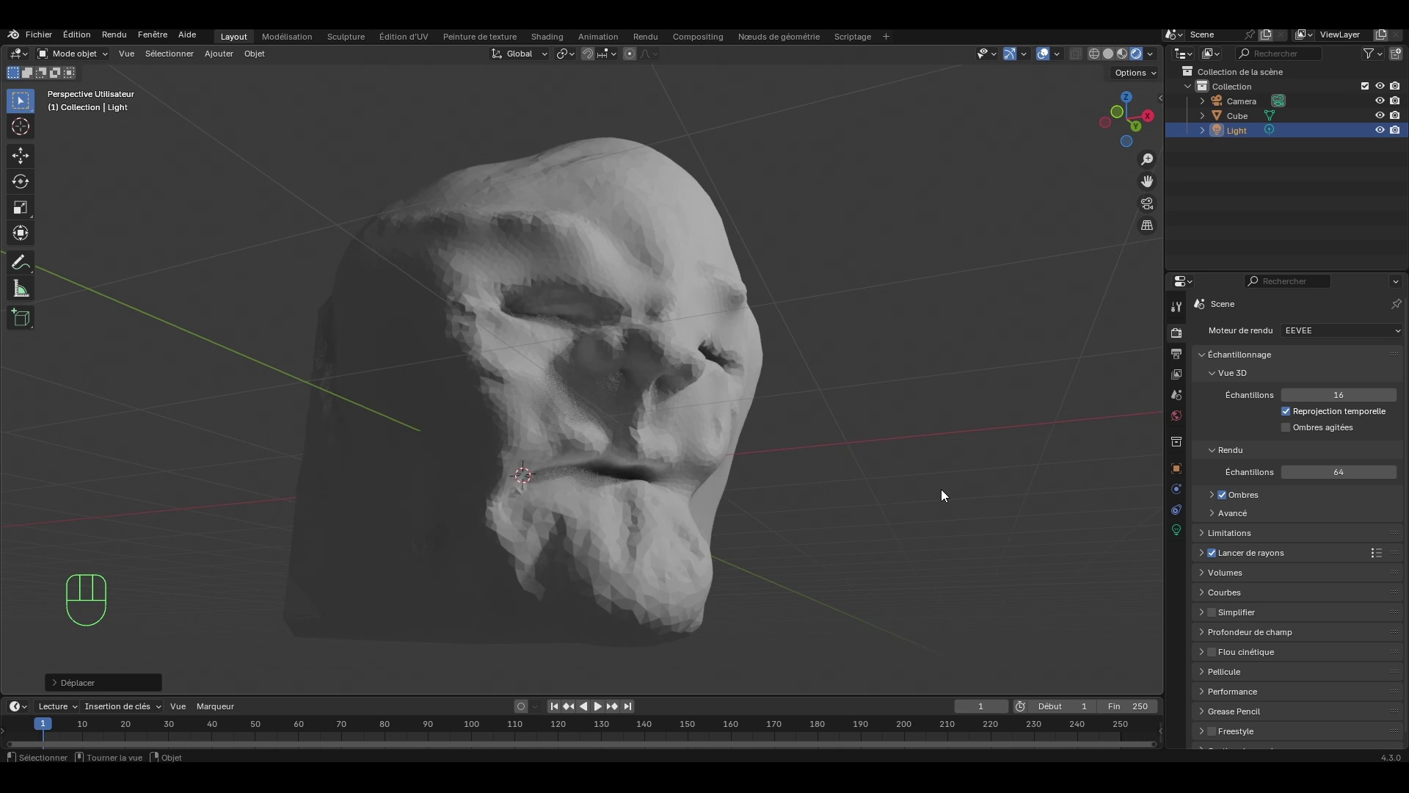